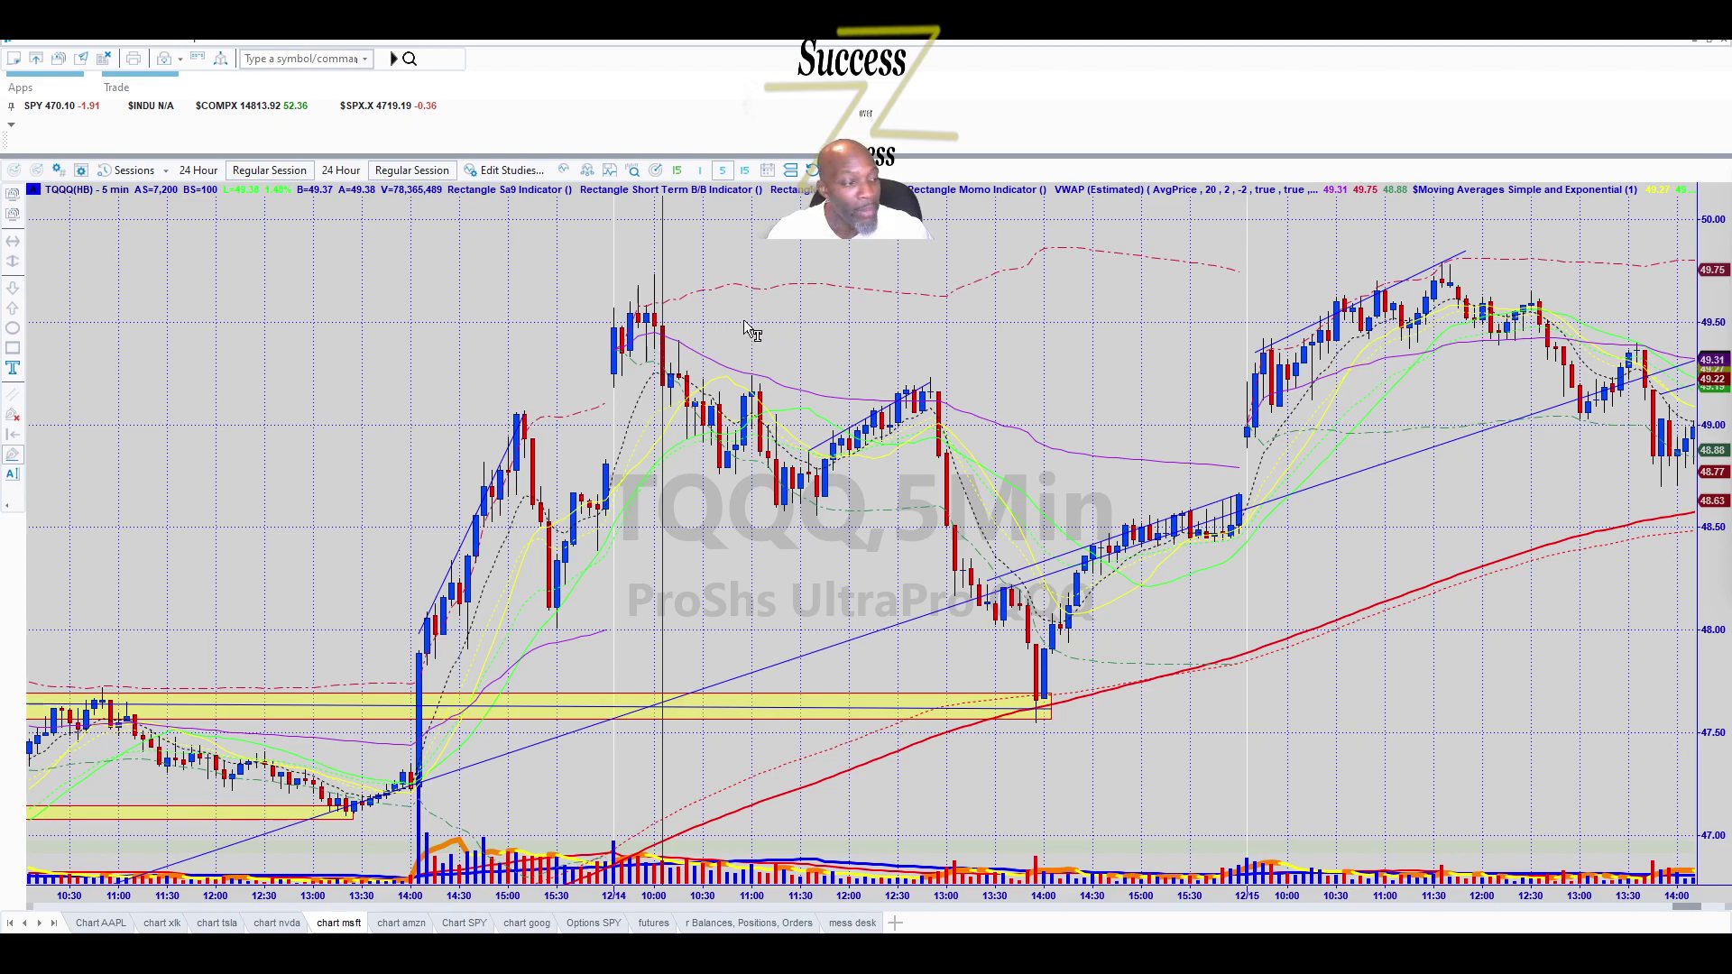
pyautogui.press('Left')
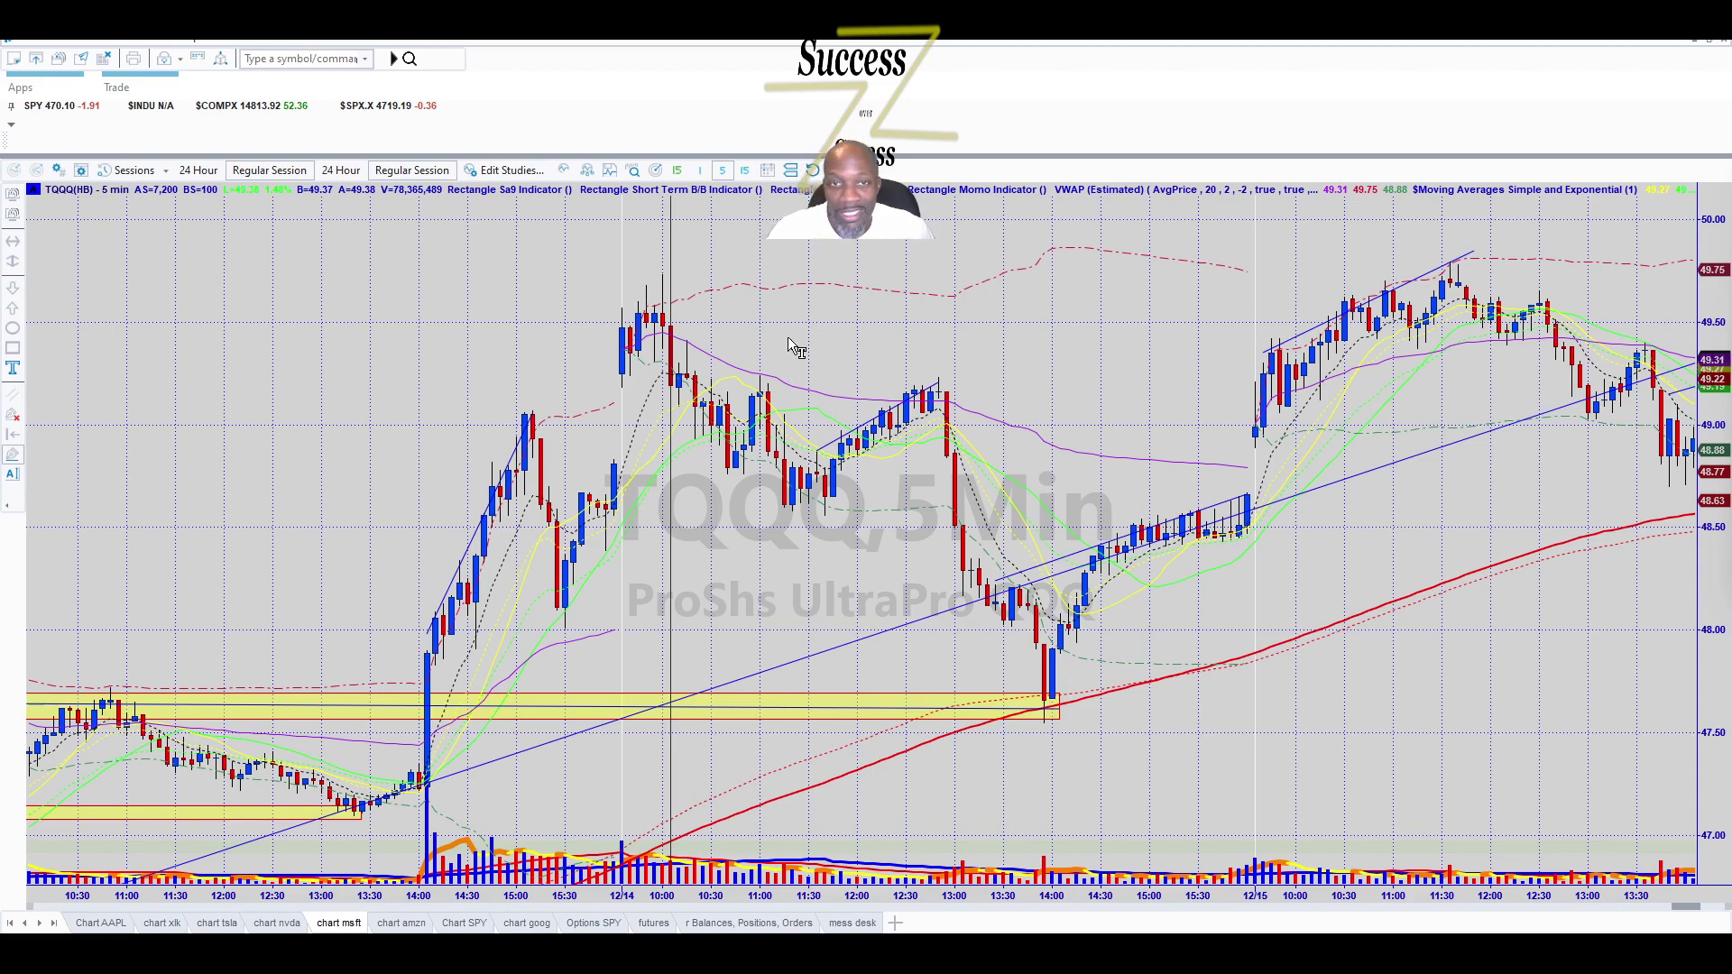
pyautogui.press('super+h')
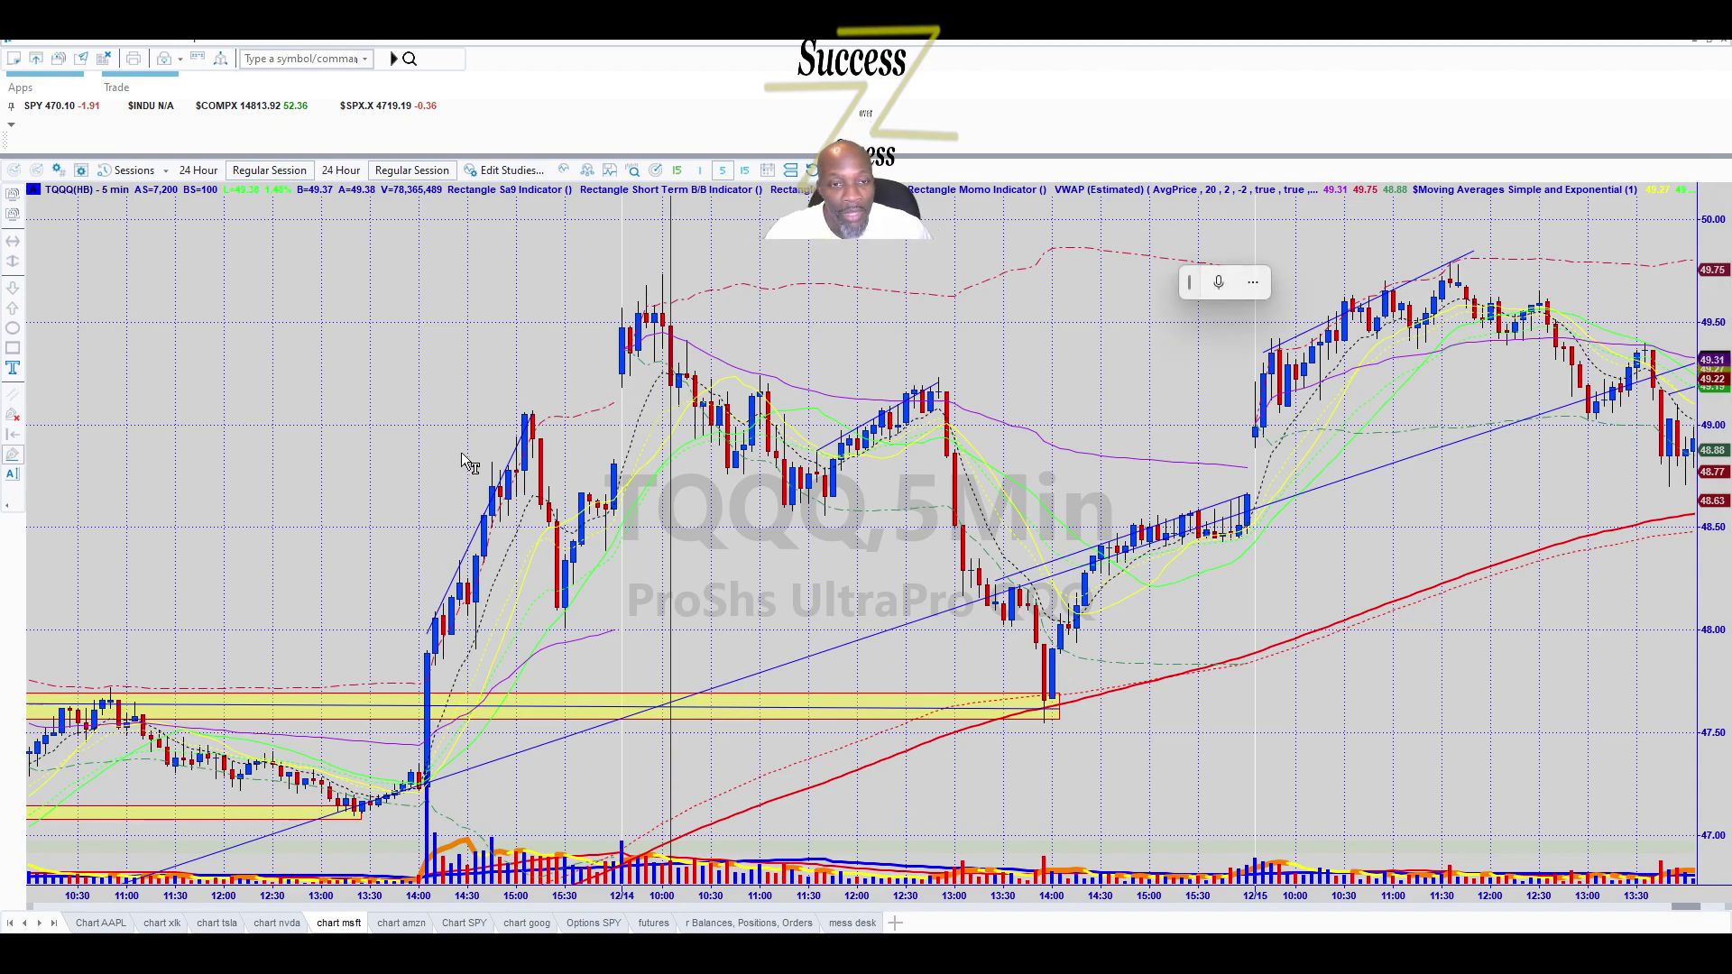
pyautogui.press('Escape')
pyautogui.scroll(1, 458, 452)
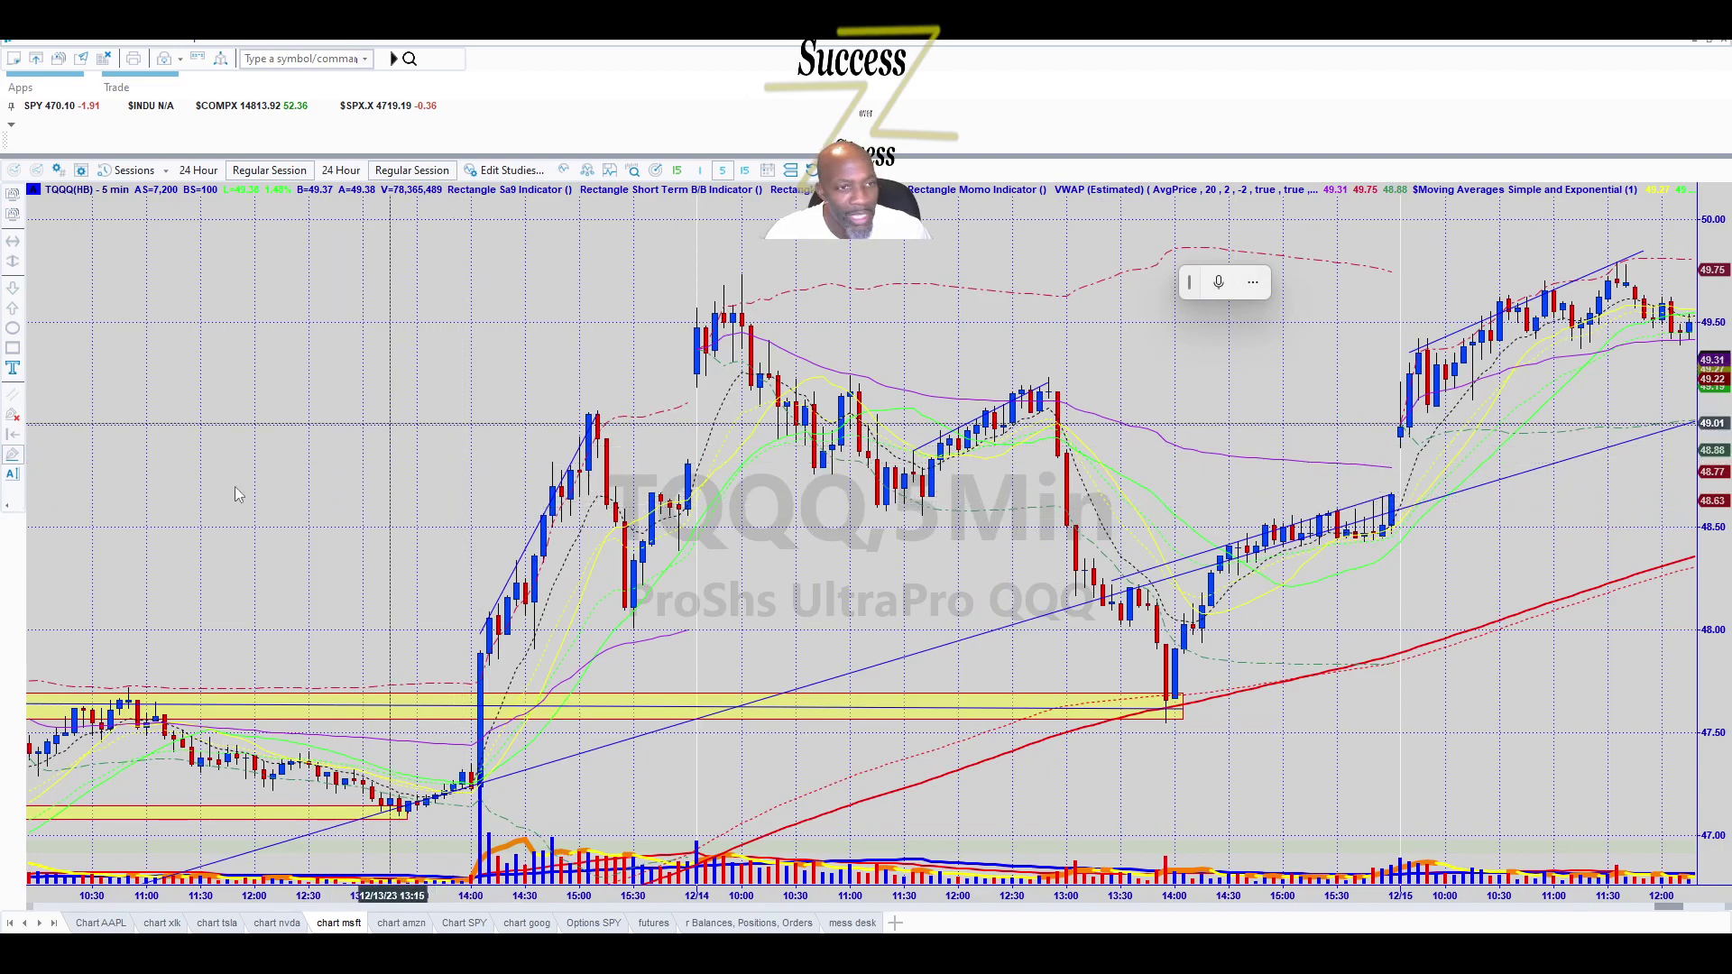
# Bring the R Small time frame window on screen to view the 5-second and 1-minute TQQQ charts, and return to the 5-minute chart.
pyautogui.click(650, 43)
pyautogui.moveTo(650, 43); pyautogui.dragTo(721, 11)
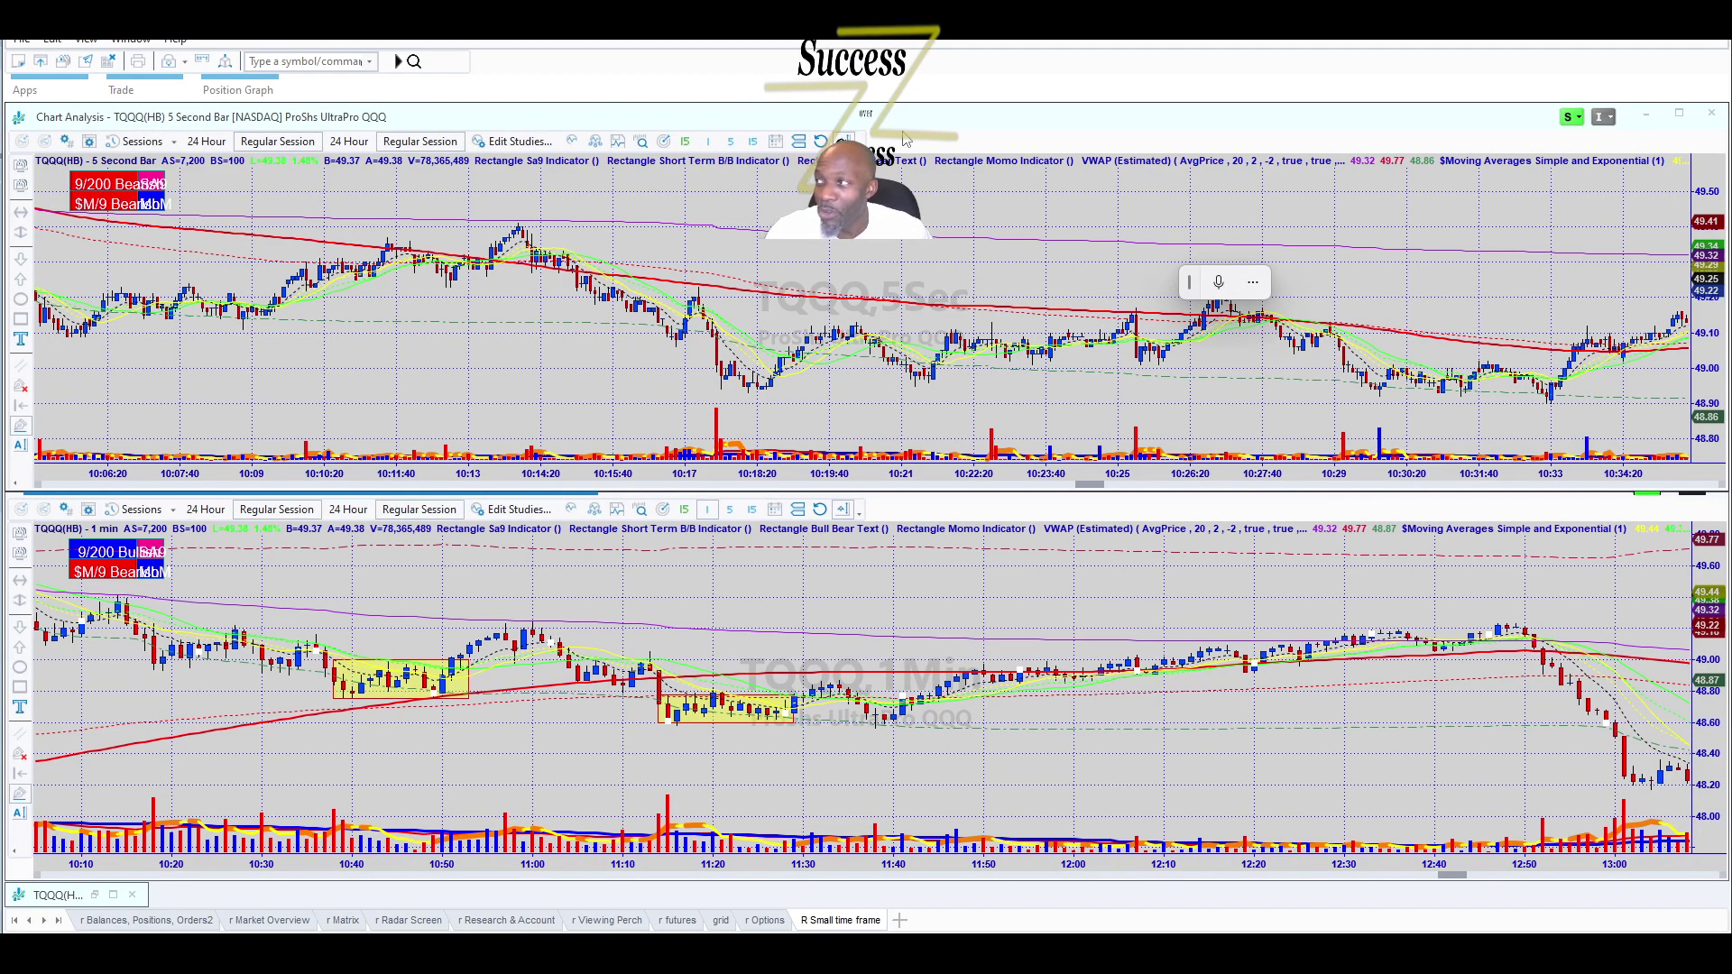
pyautogui.moveTo(1180, 43); pyautogui.dragTo(0, 574)
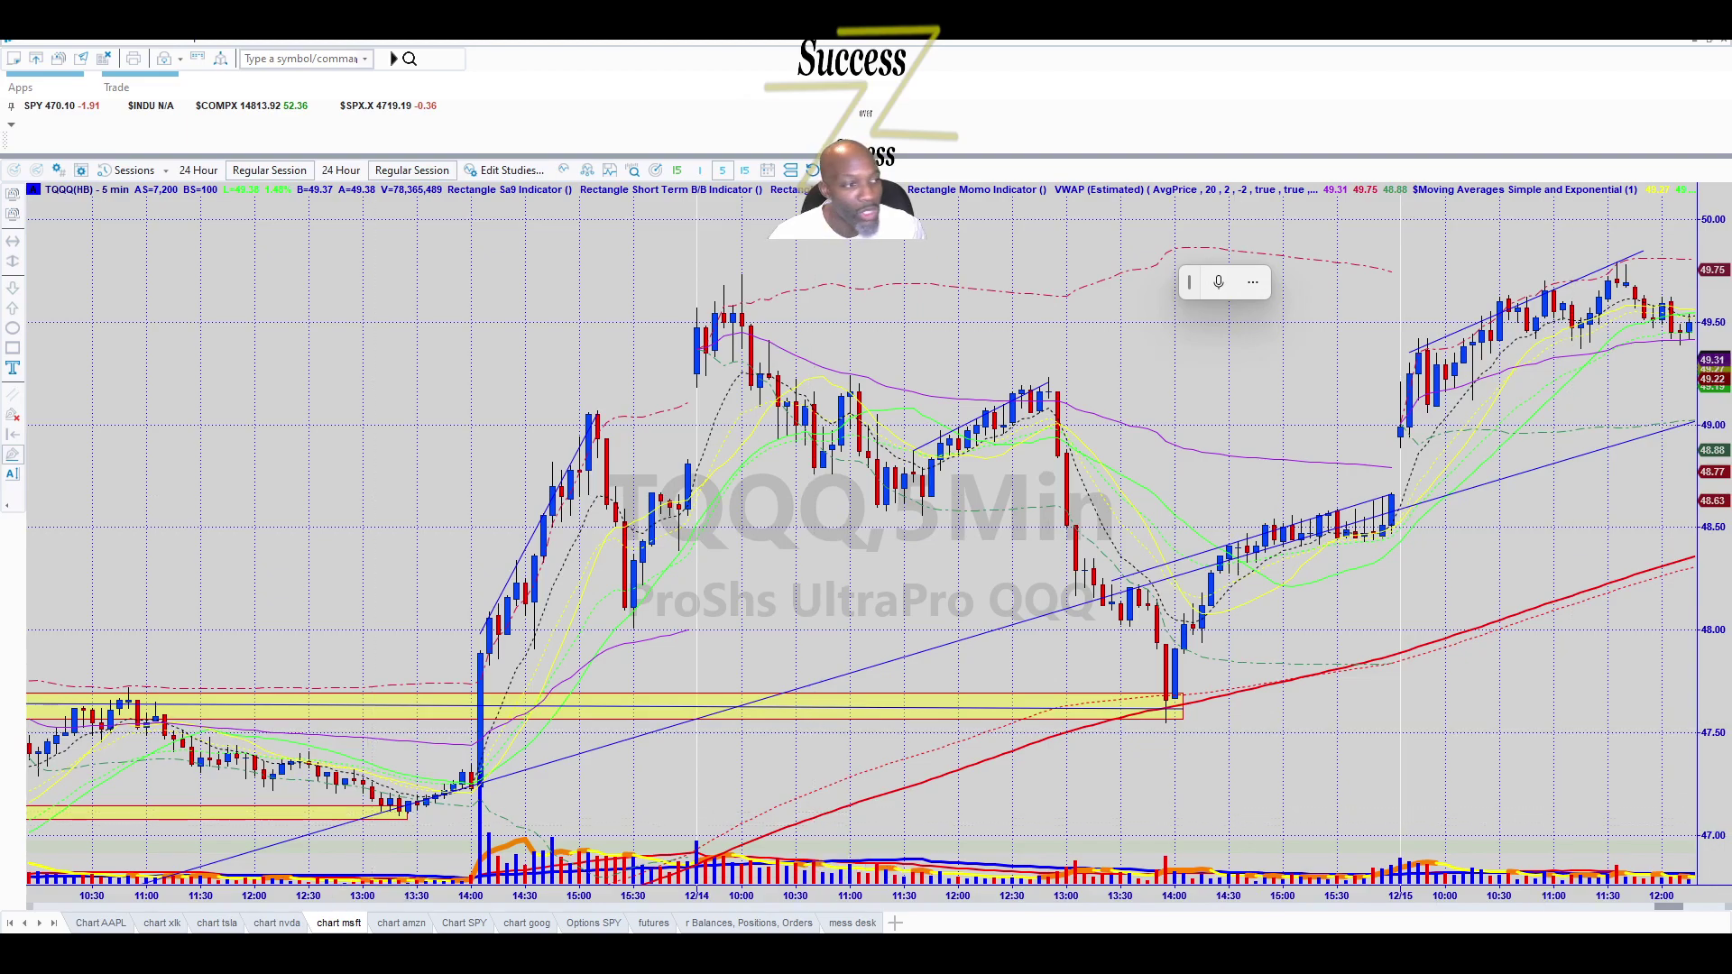
pyautogui.moveTo(0, 43); pyautogui.dragTo(1438, 41)
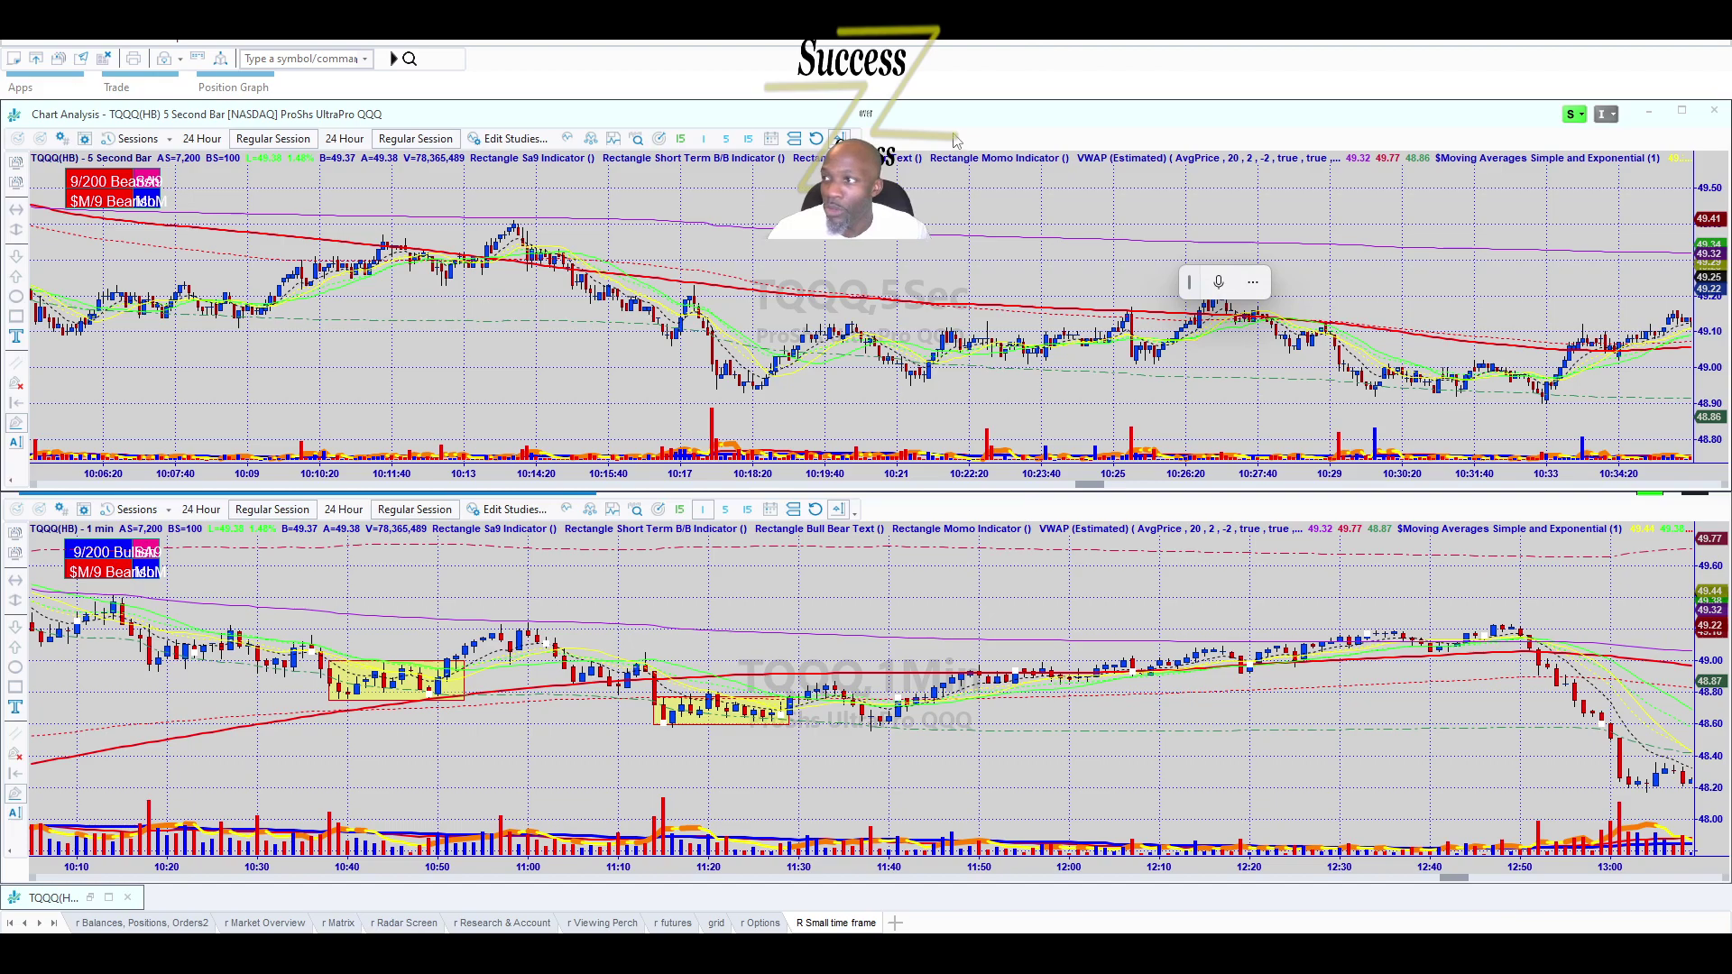
pyautogui.moveTo(866, 18); pyautogui.dragTo(0, 735)
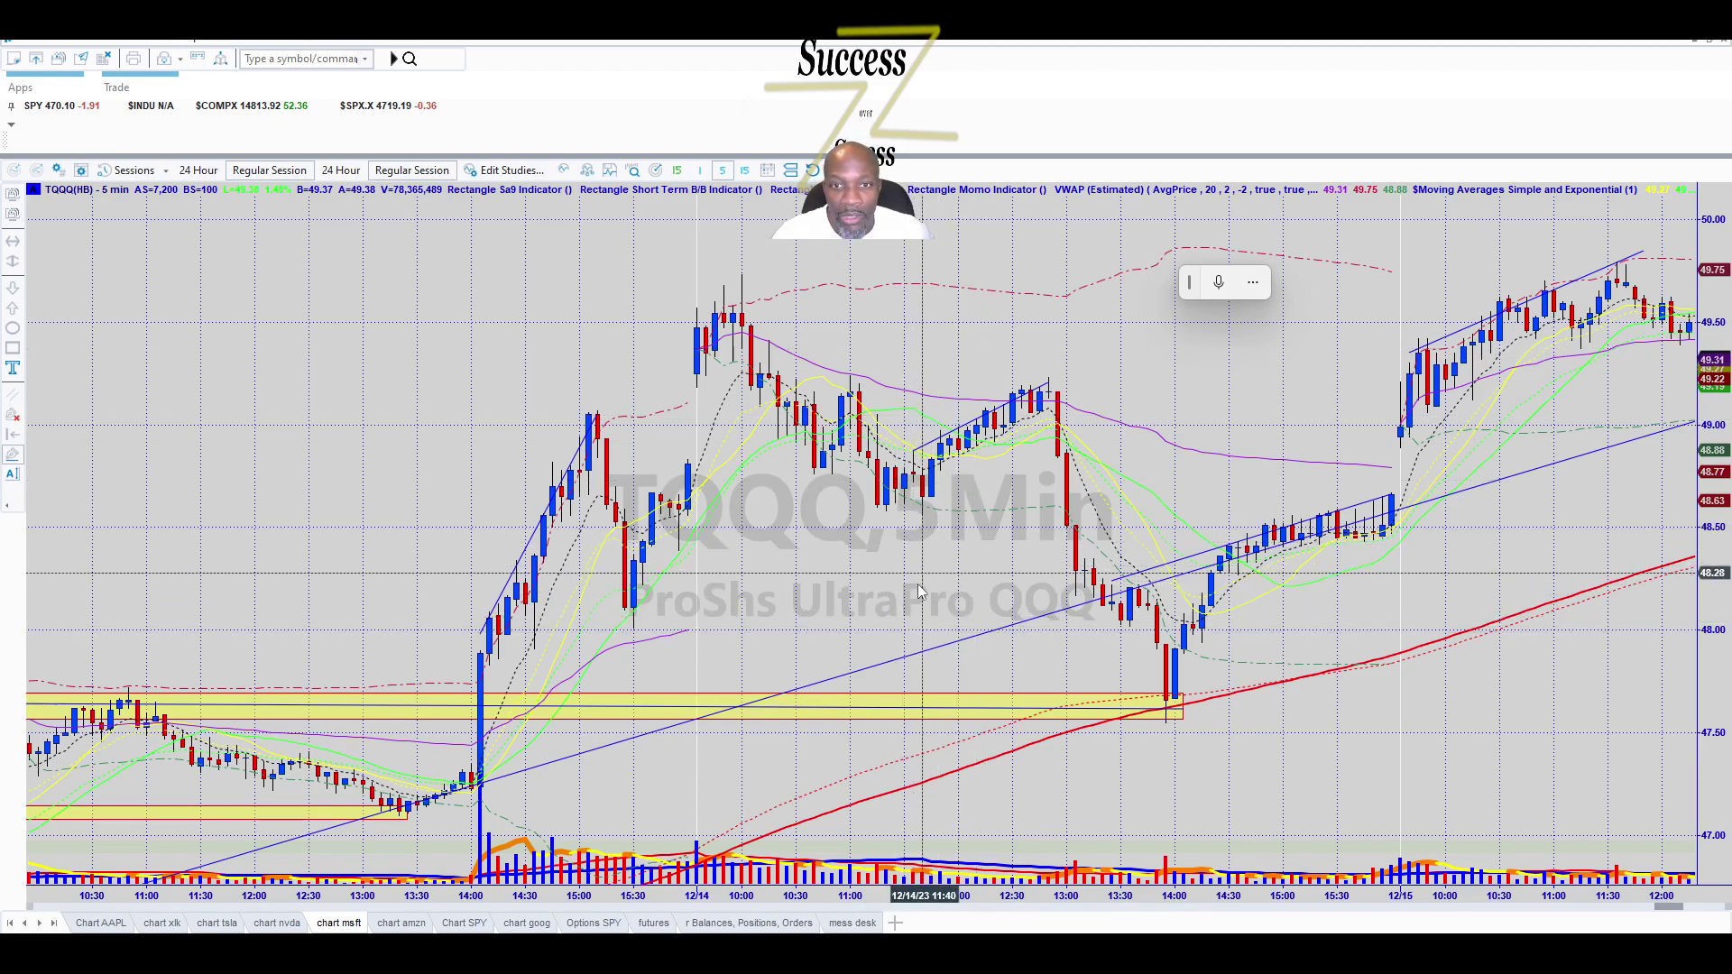
# On the 5-minute TQQQ chart, draw yellow rectangles around the 12/14 lows near 10:45 and 11:30.
pyautogui.scroll(3, 1017, 587)
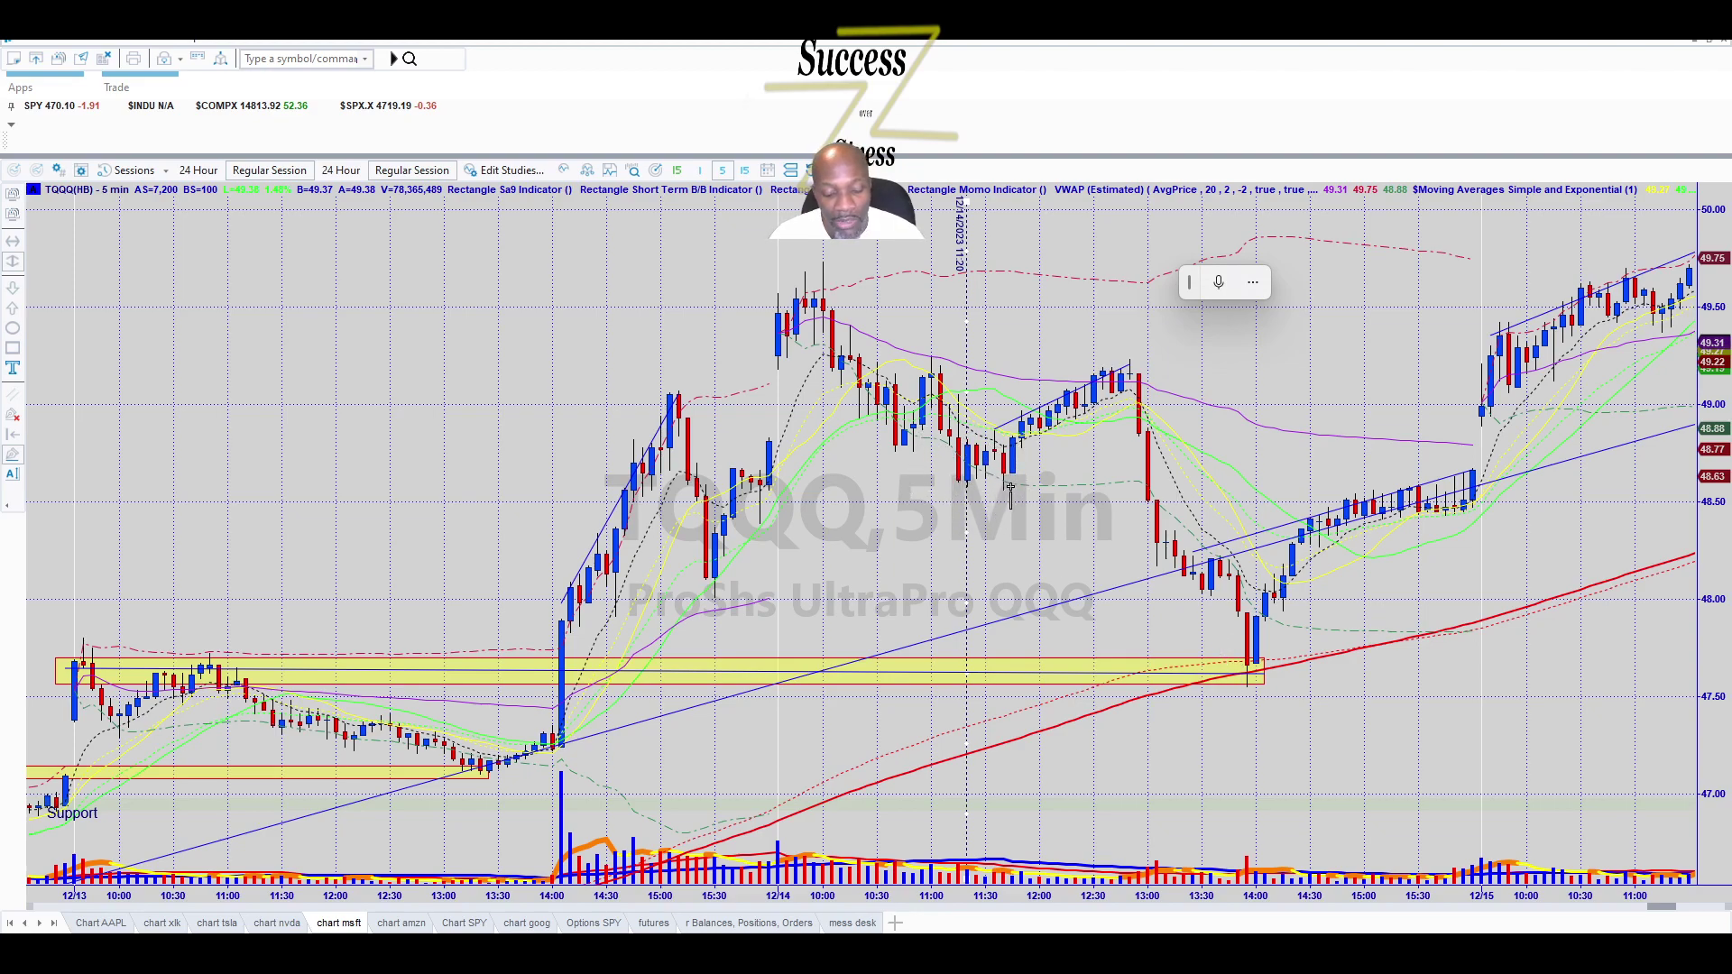
pyautogui.moveTo(995, 464); pyautogui.dragTo(1013, 453)
pyautogui.moveTo(894, 452); pyautogui.dragTo(924, 419)
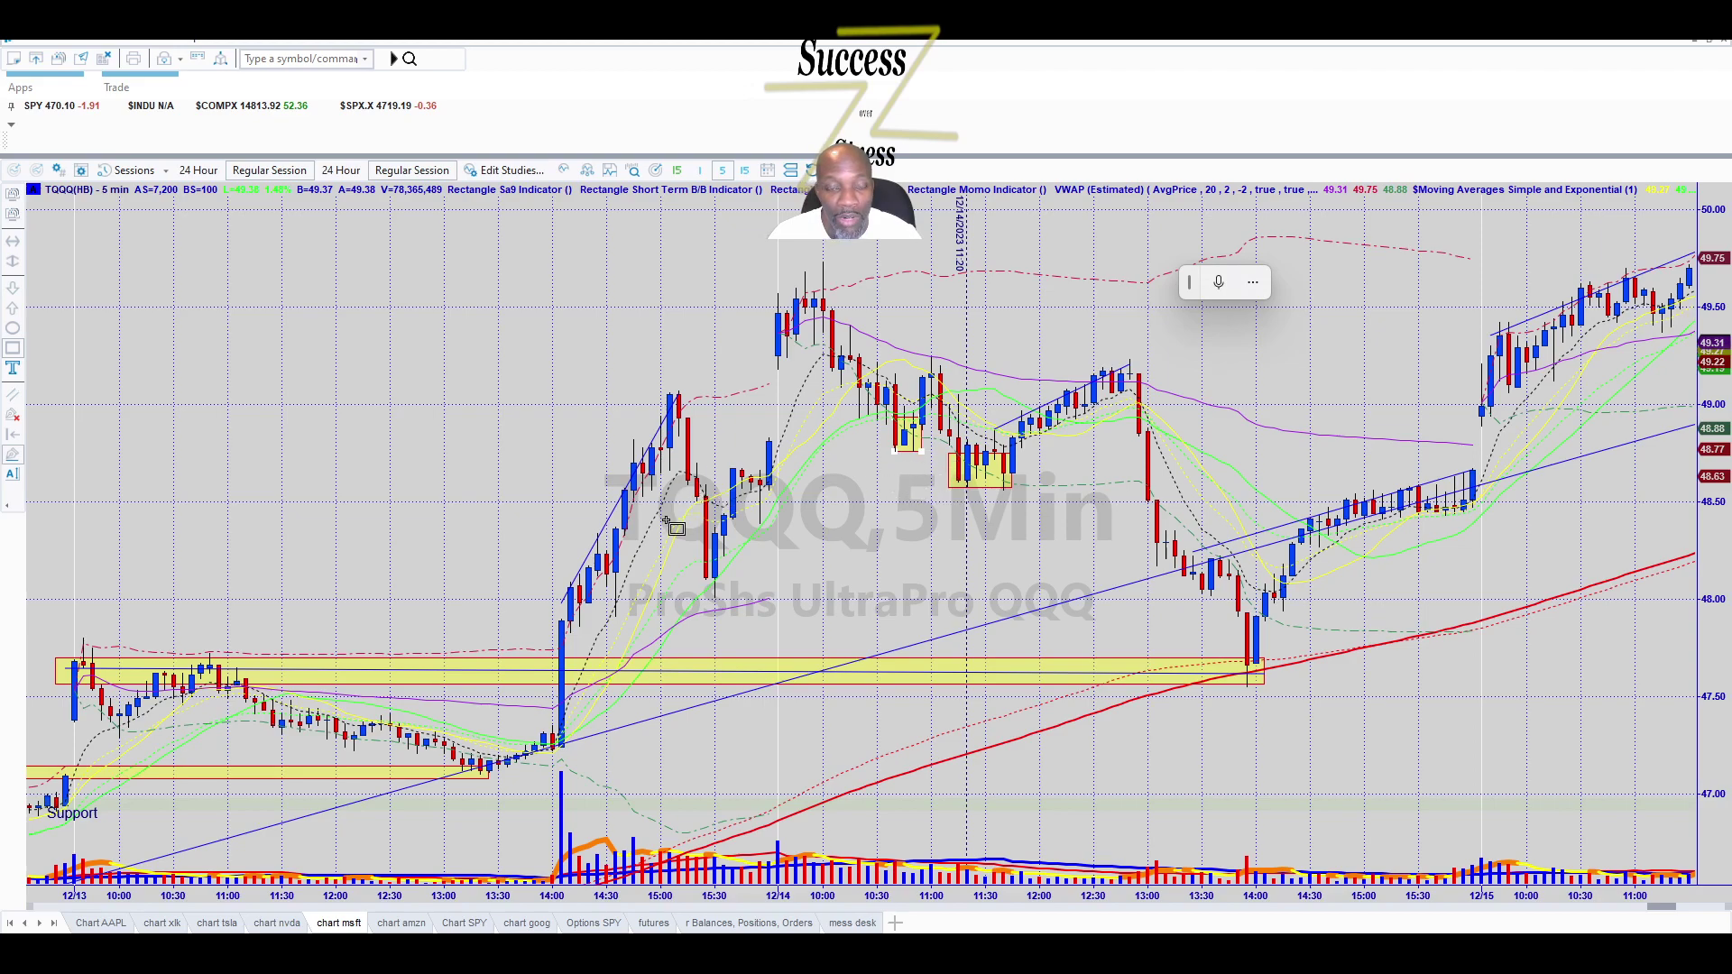
# Draw rectangles around the 12/15 lows near 13:00 and 14:00, plus a zone from the 13:00 low back to that day's opening low.
pyautogui.scroll(-3, 1245, 563)
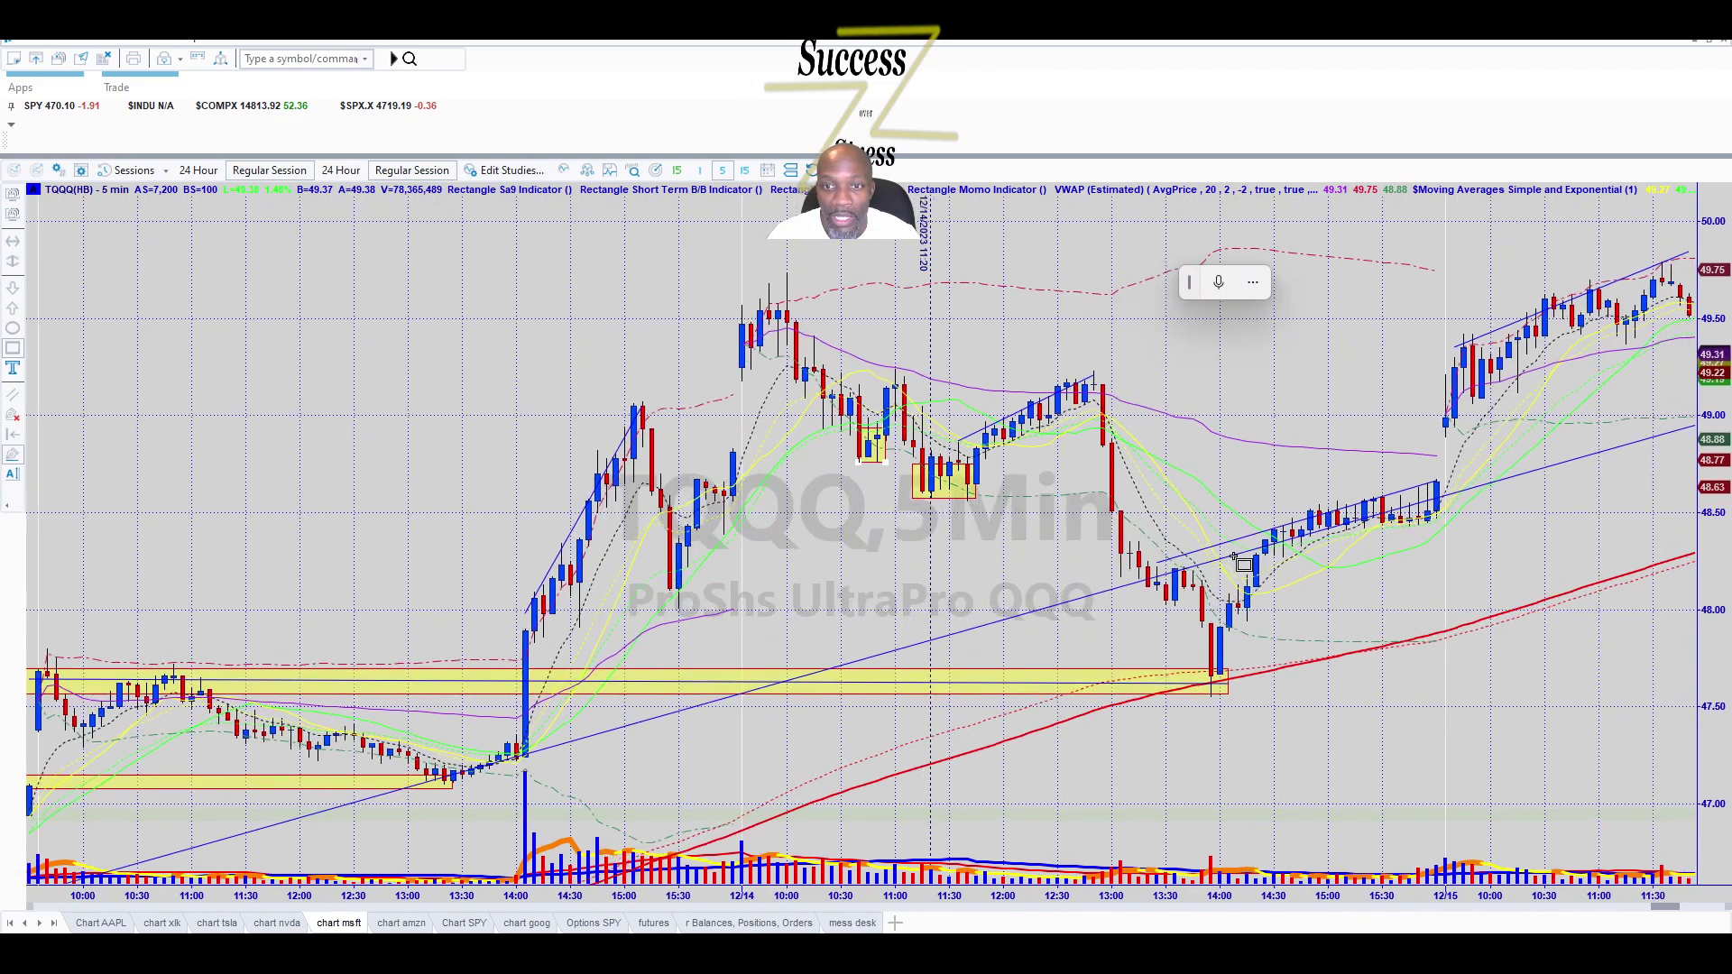
pyautogui.scroll(-4, 1241, 560)
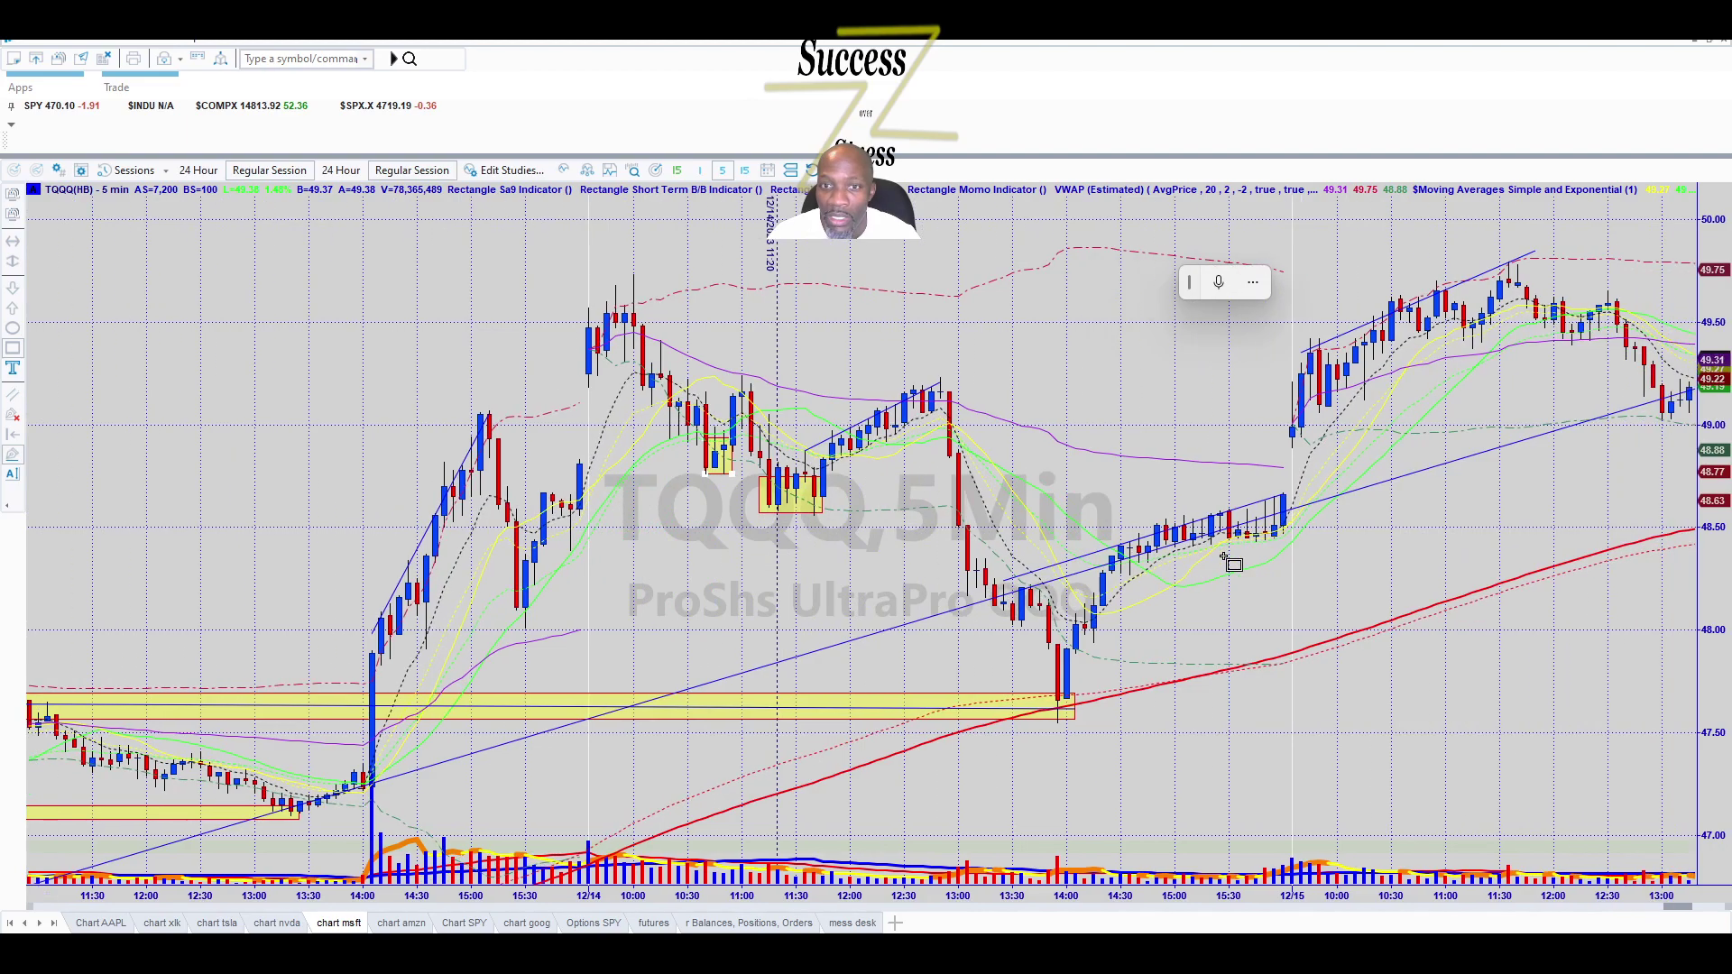
pyautogui.scroll(-4, 1229, 563)
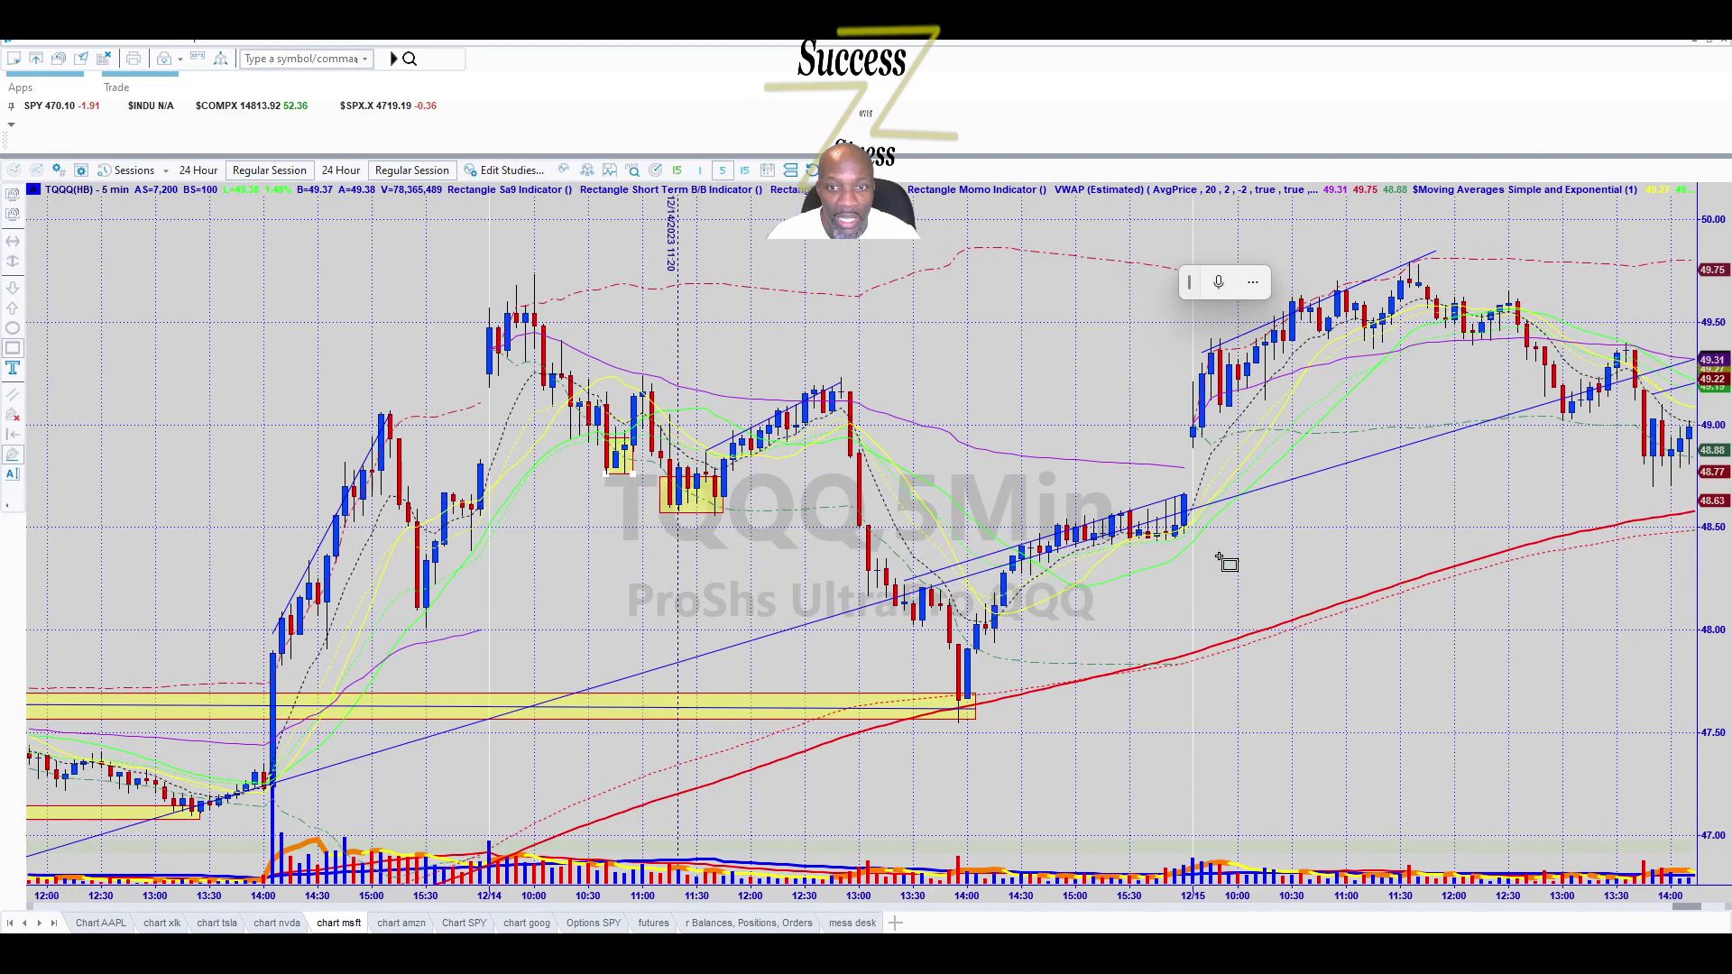
pyautogui.scroll(-8, 1209, 561)
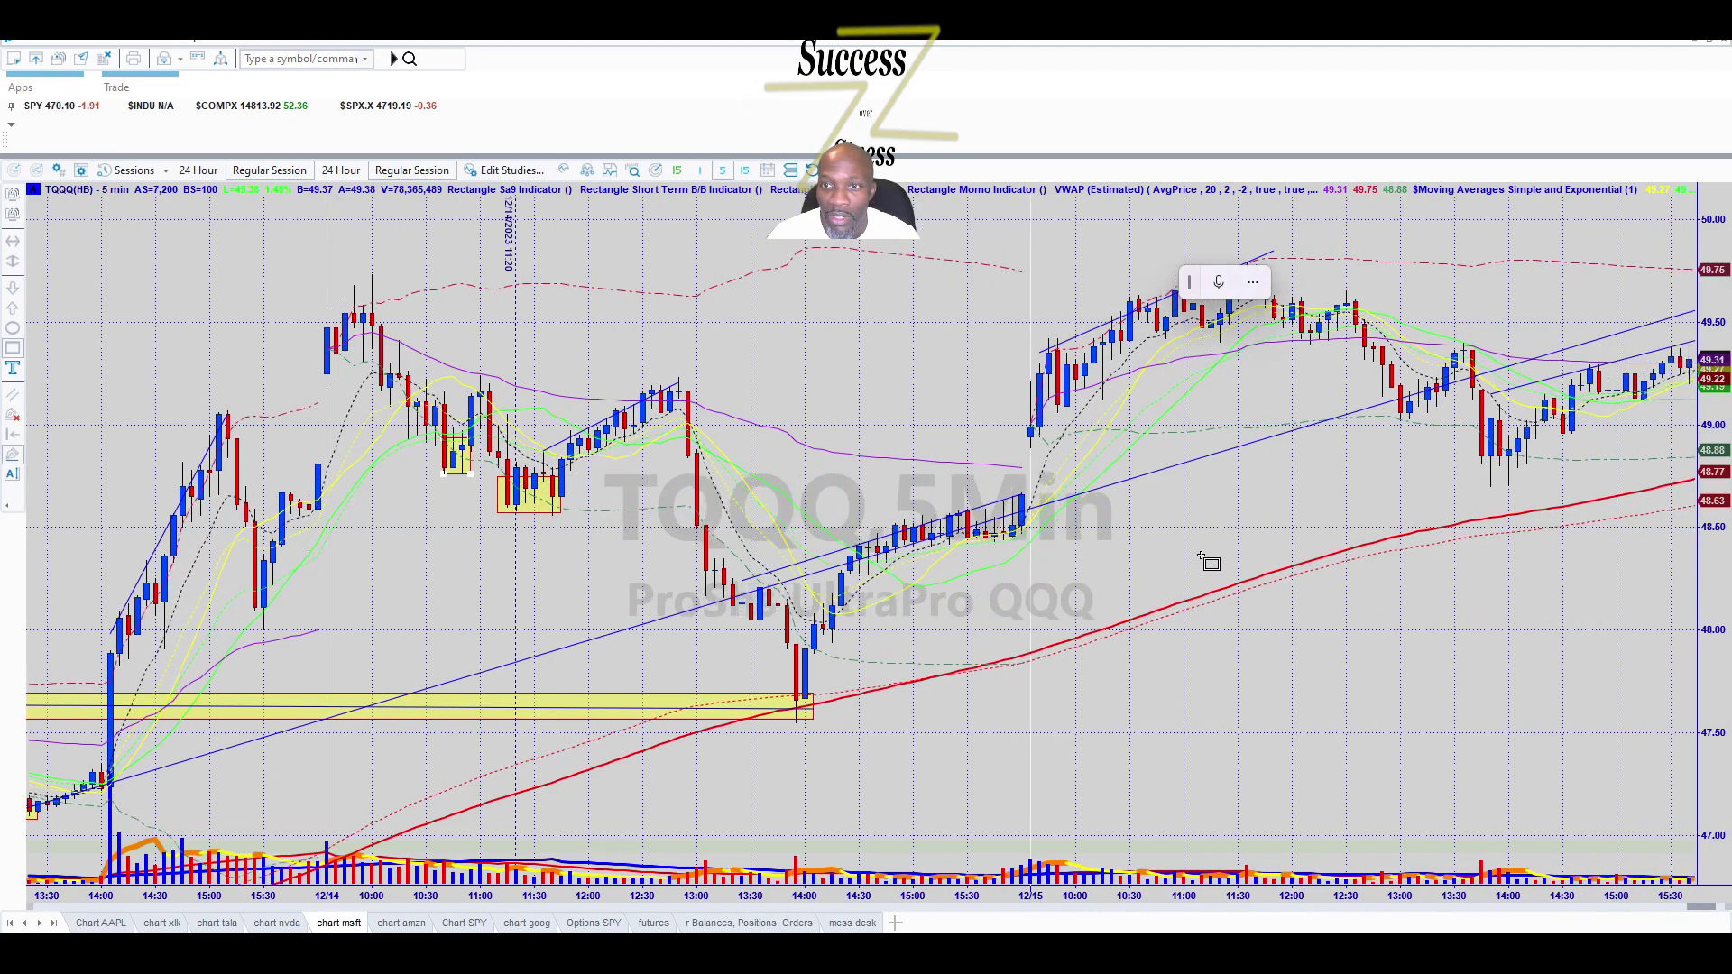
pyautogui.moveTo(1273, 414); pyautogui.dragTo(1445, 534)
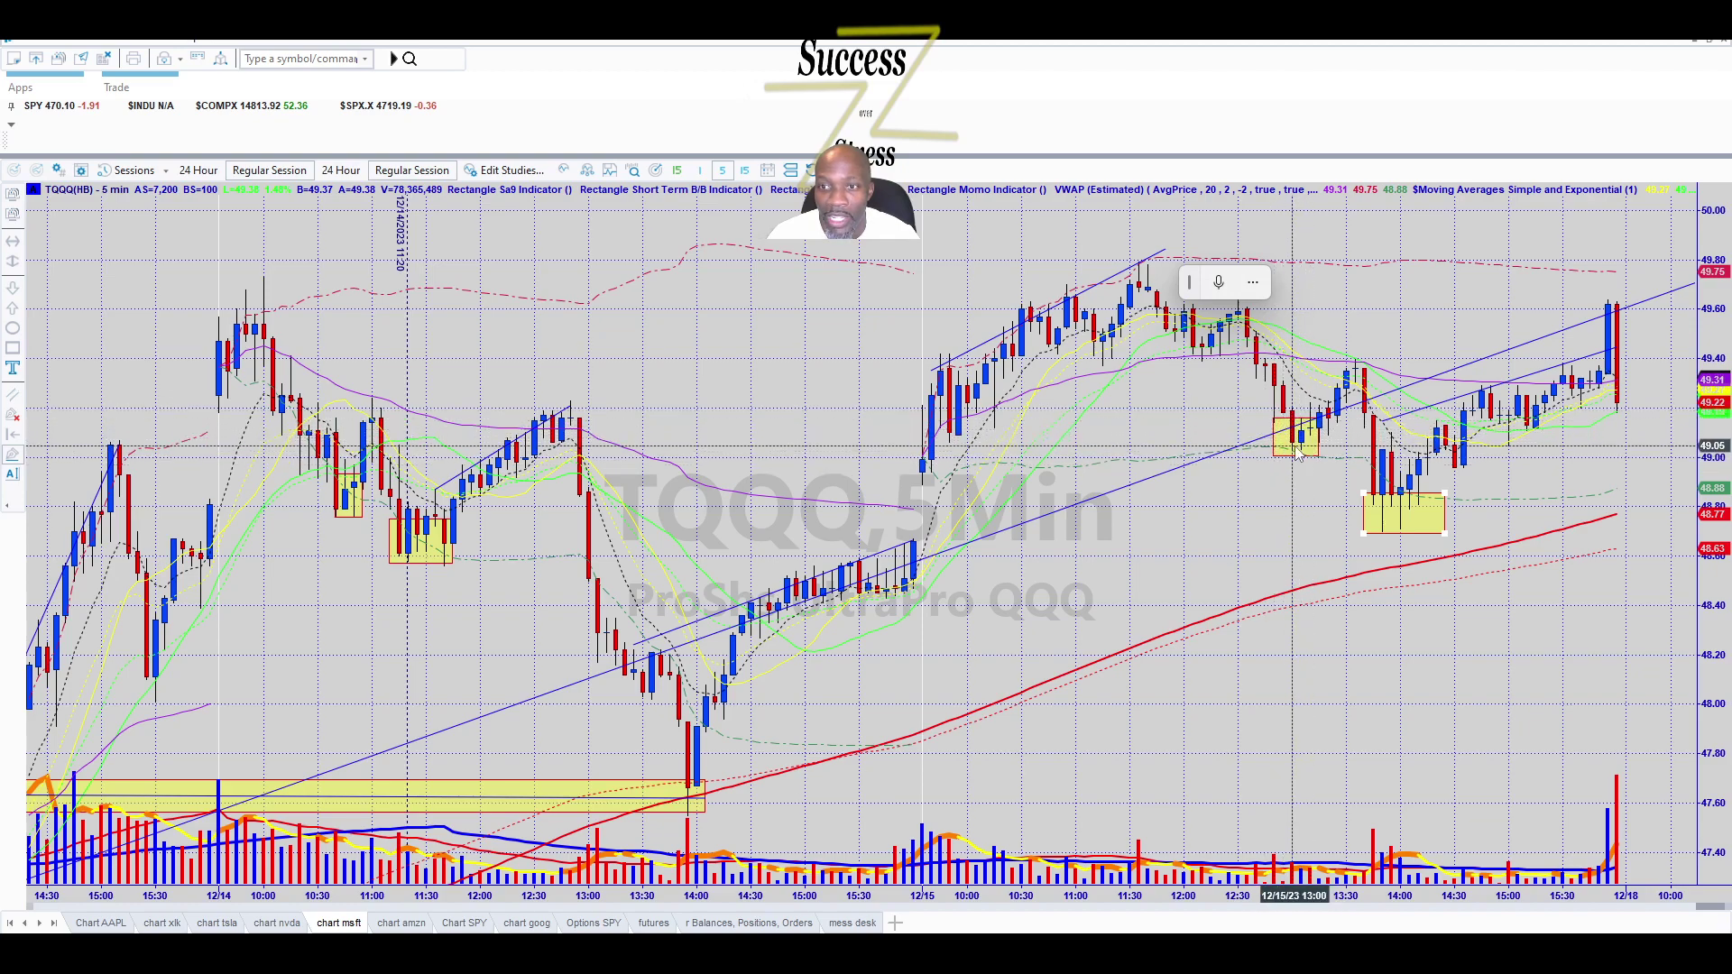
pyautogui.moveTo(1297, 457); pyautogui.dragTo(905, 472)
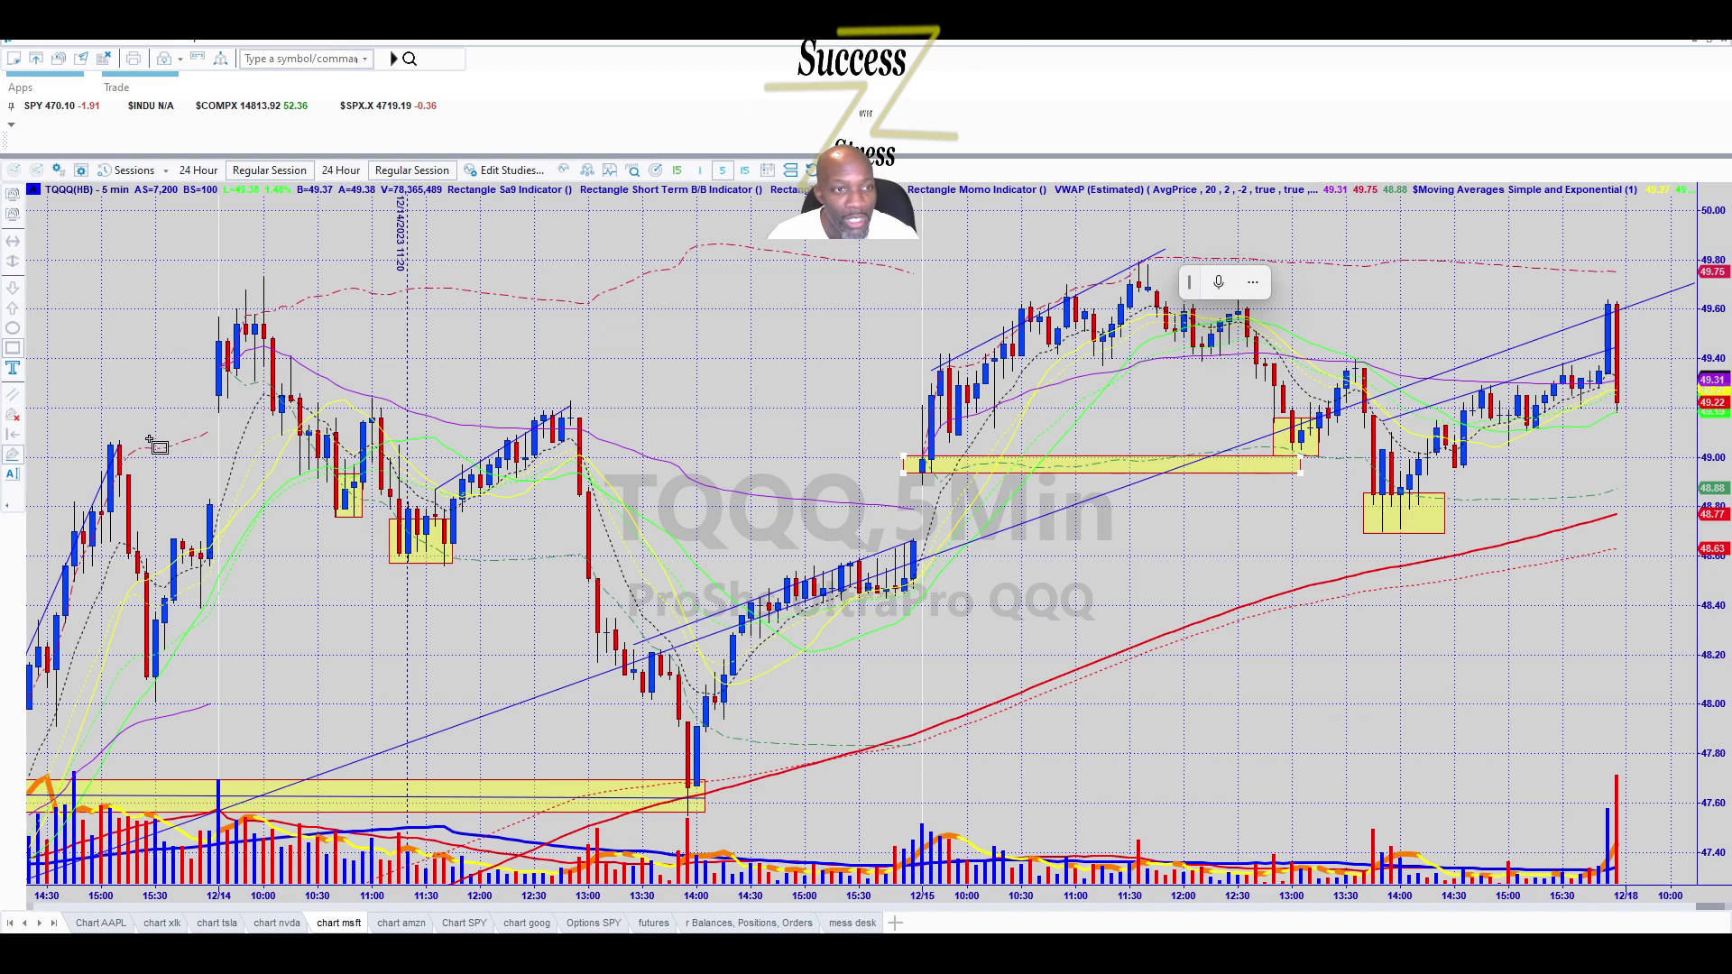
# Draw a rectangle zone from the late 12/13 high across to the 12/15 13:00 low, and delete it.
pyautogui.moveTo(109, 449); pyautogui.dragTo(1319, 427)
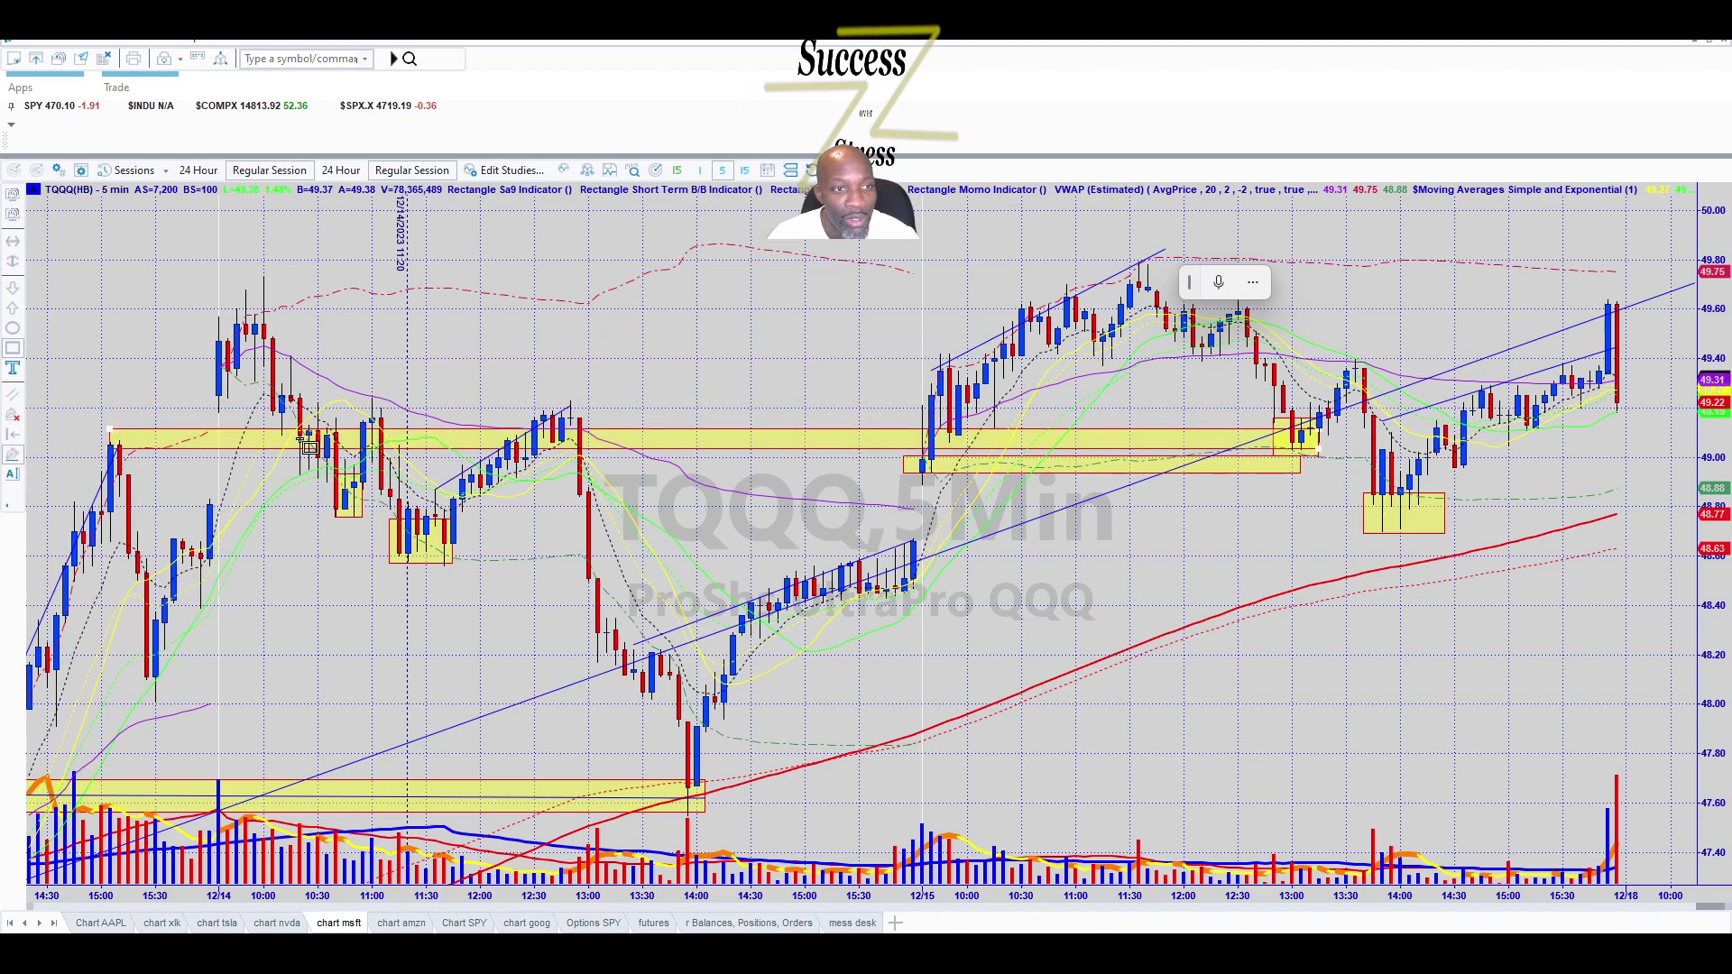
pyautogui.click(178, 436)
pyautogui.press('Delete')
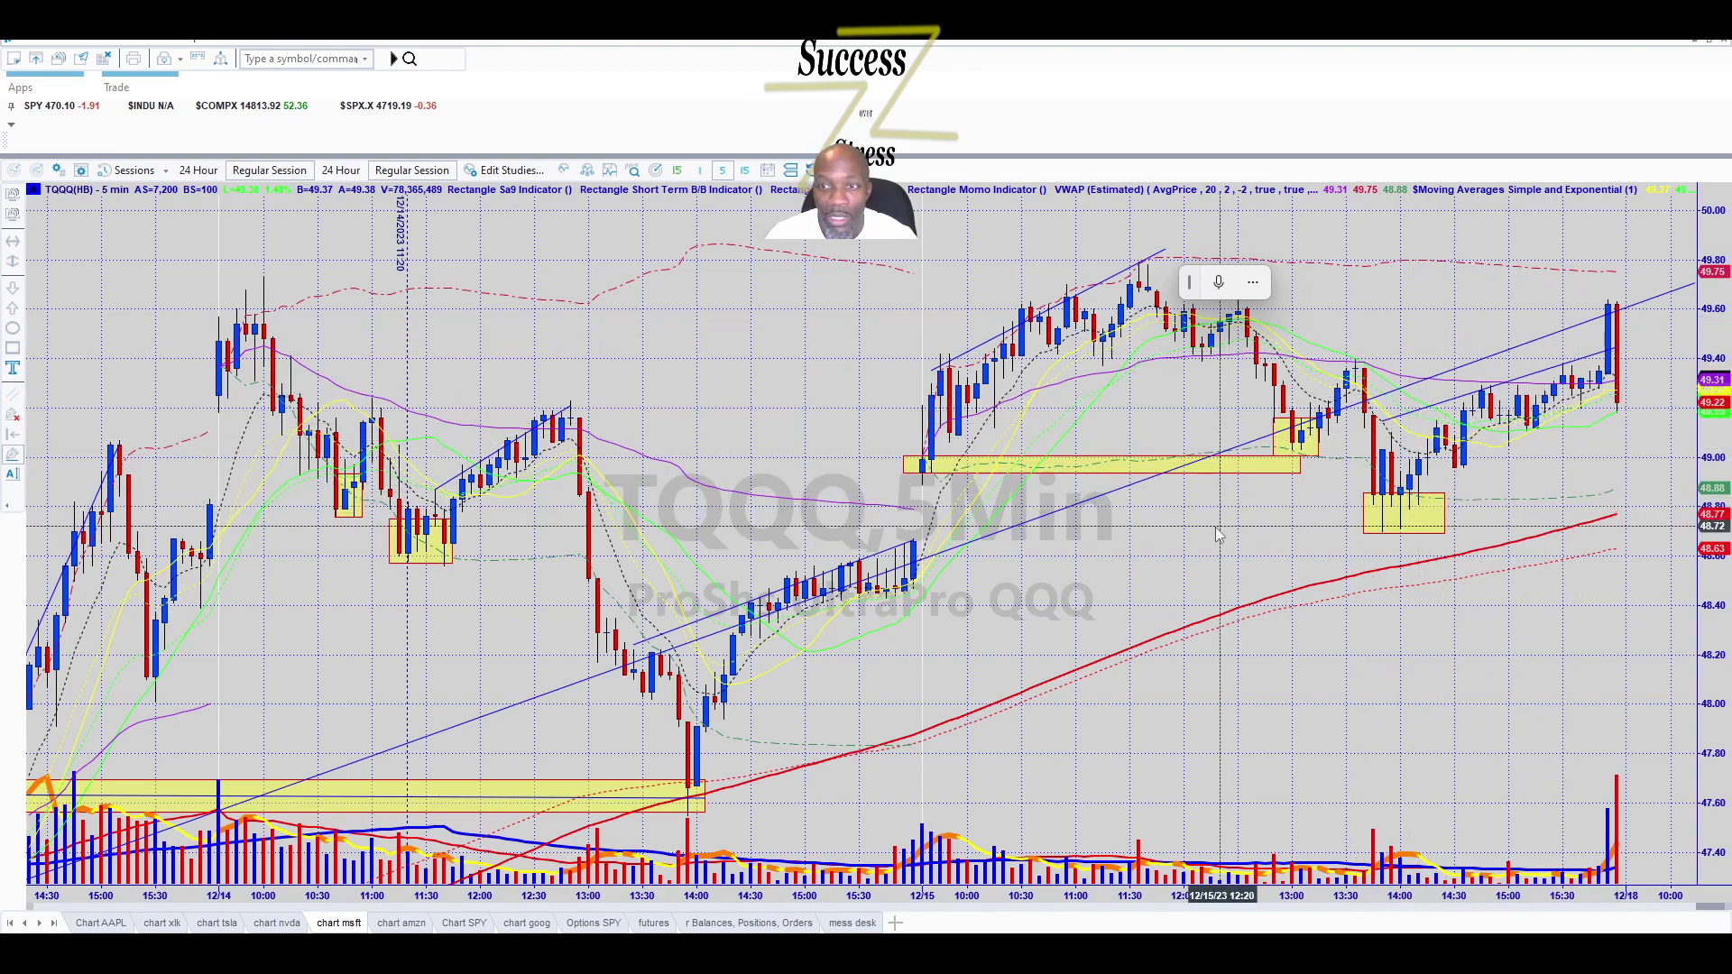
# Draw a rectangle zone near 48.80 from the 12/15 14:00 low back to the end of 12/13, and delete it.
pyautogui.write('b')
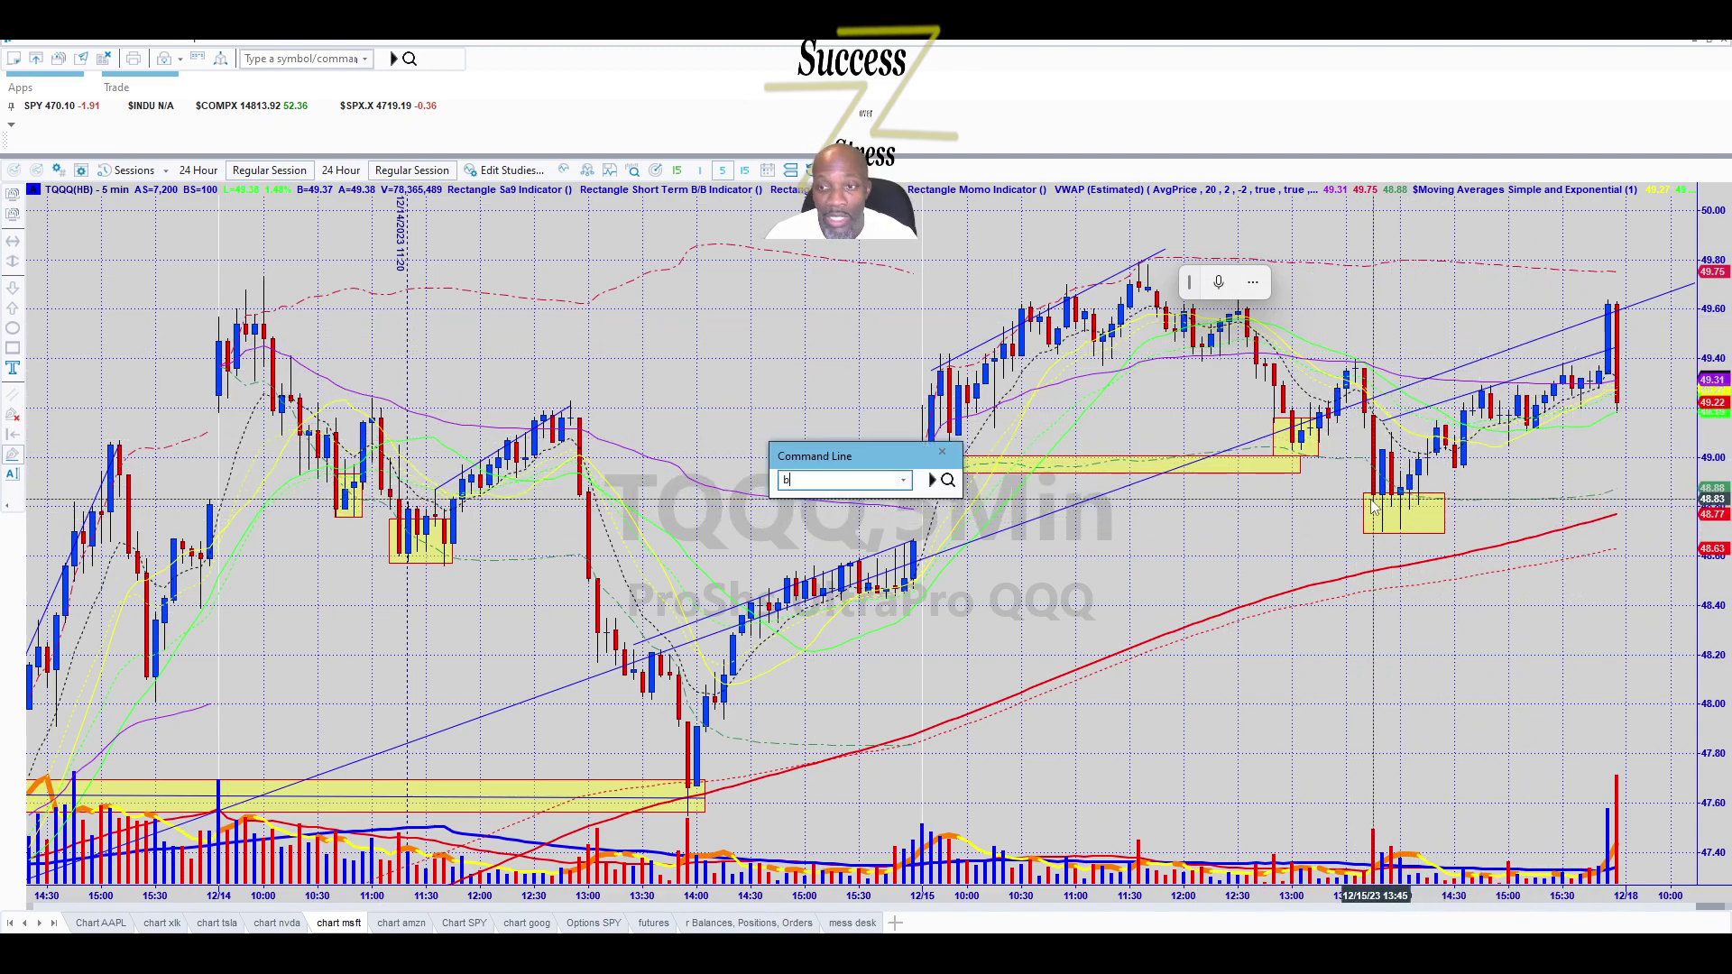
pyautogui.press('Escape')
pyautogui.hotkey('ctrl', 'b')
pyautogui.moveTo(1382, 498); pyautogui.dragTo(942, 561)
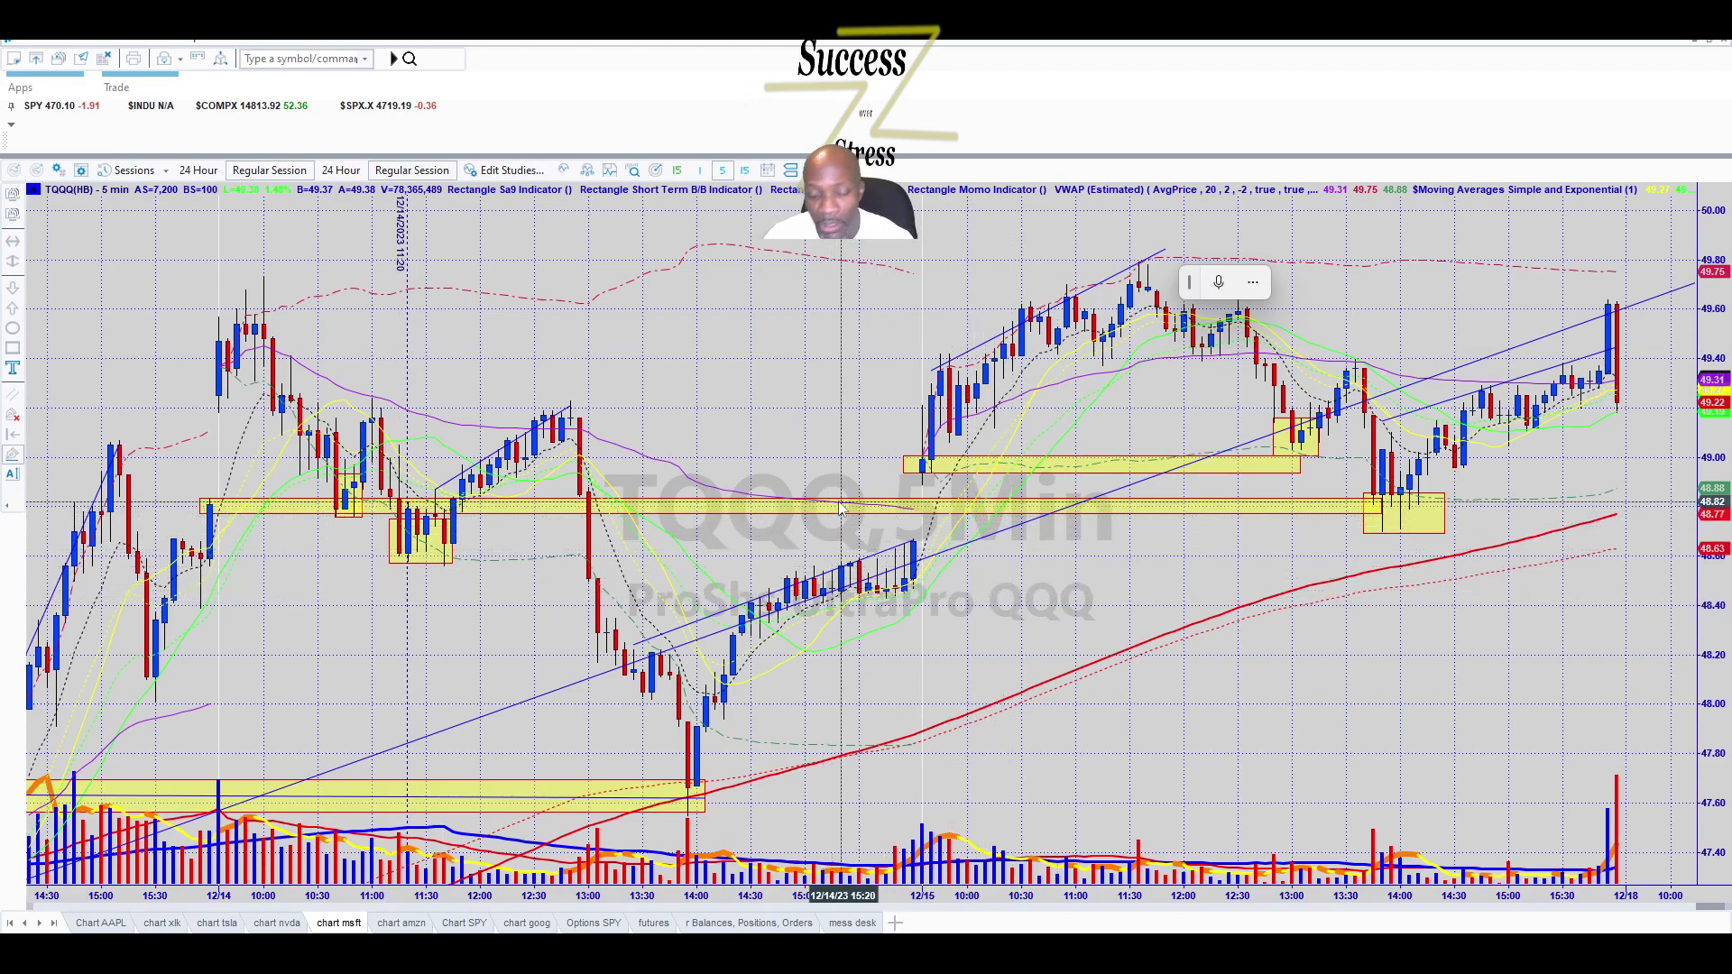
pyautogui.click(1285, 500)
pyautogui.press('Delete')
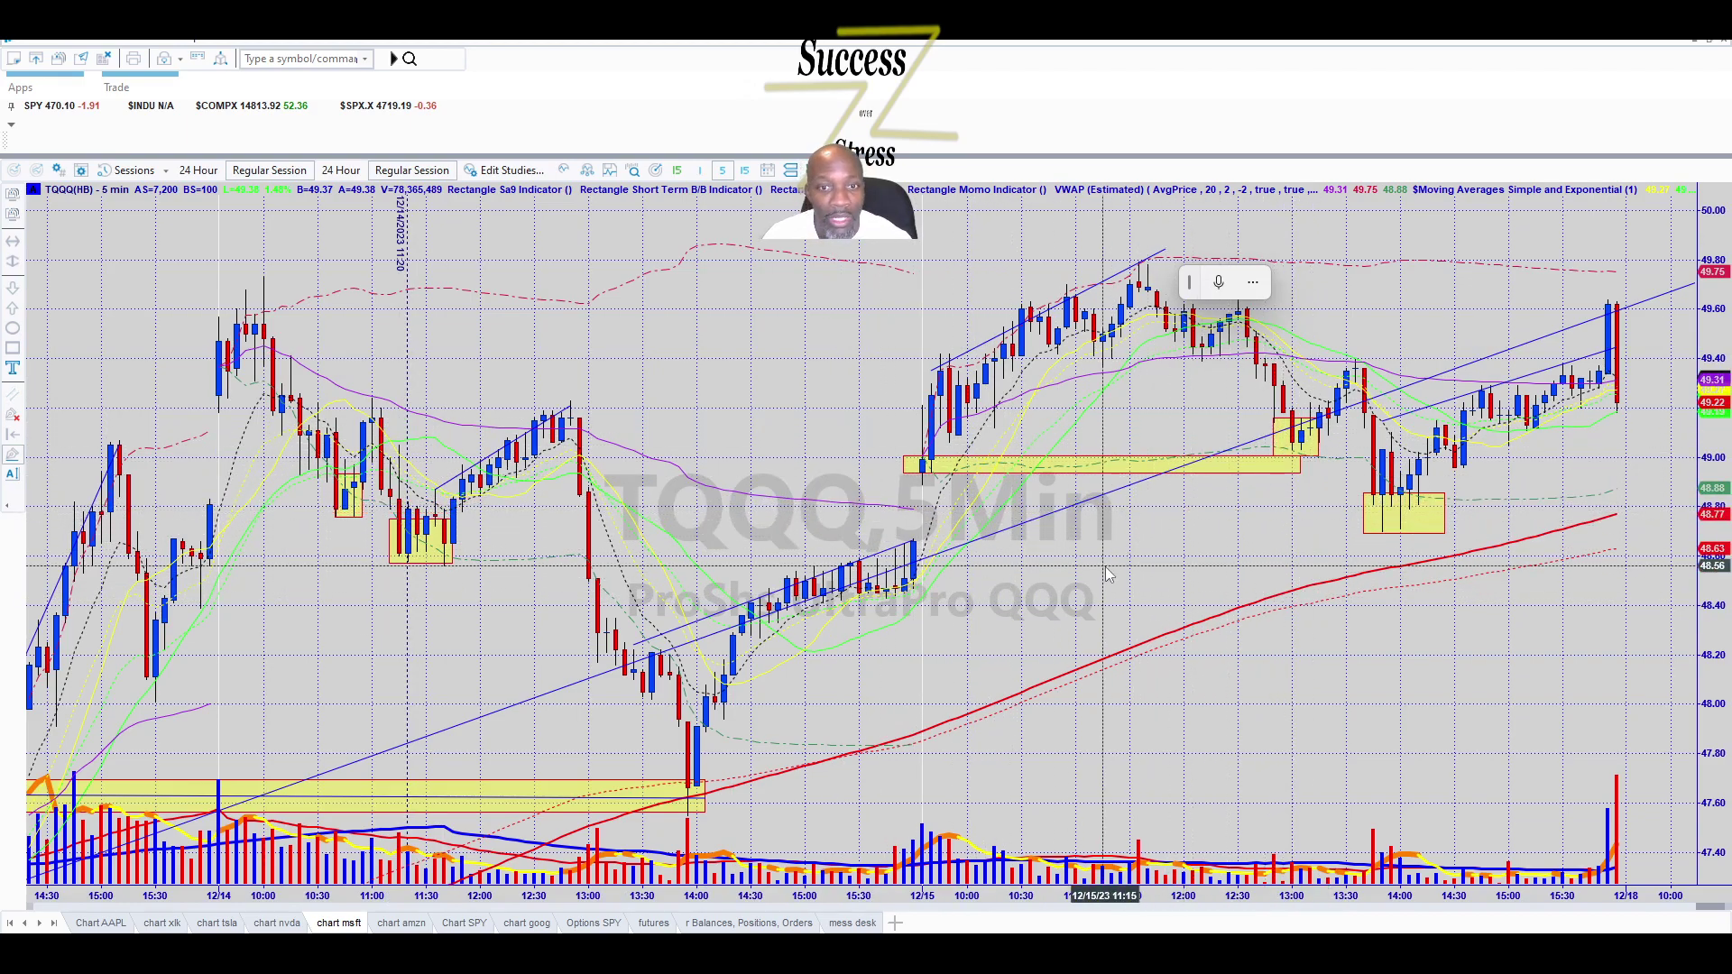
# Lay the small time frame window over the 5-minute chart to compare them, and move it off screen again.
pyautogui.scroll(8, 496, 572)
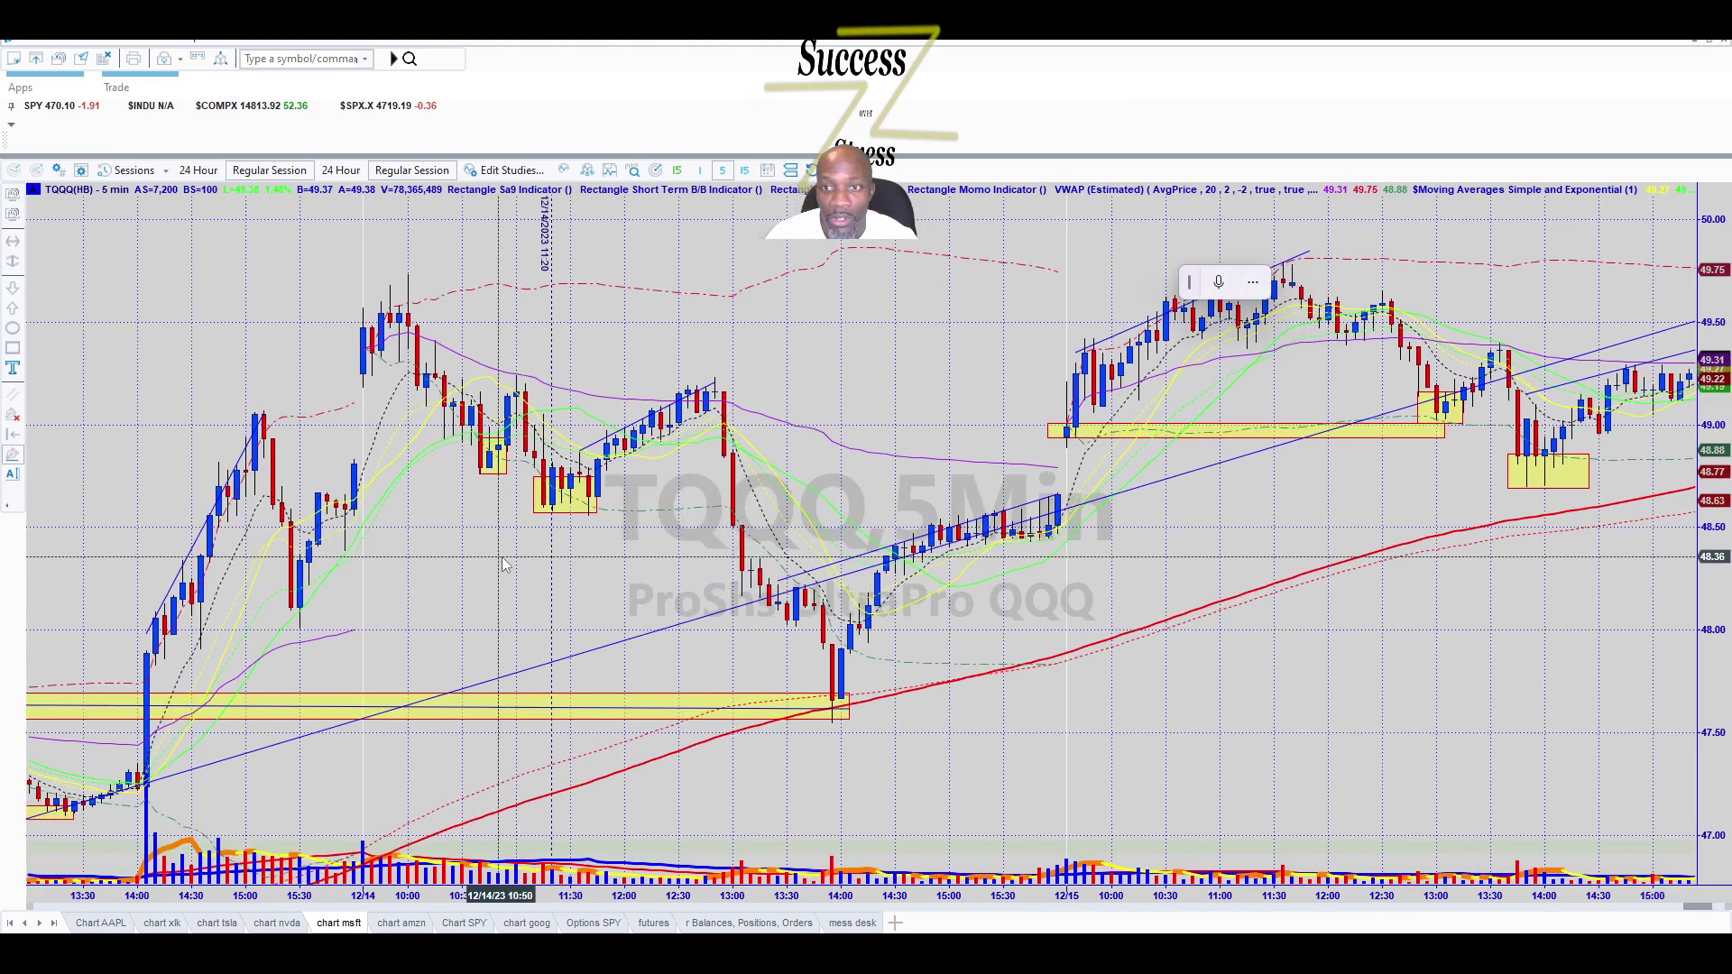
pyautogui.scroll(-1, 505, 564)
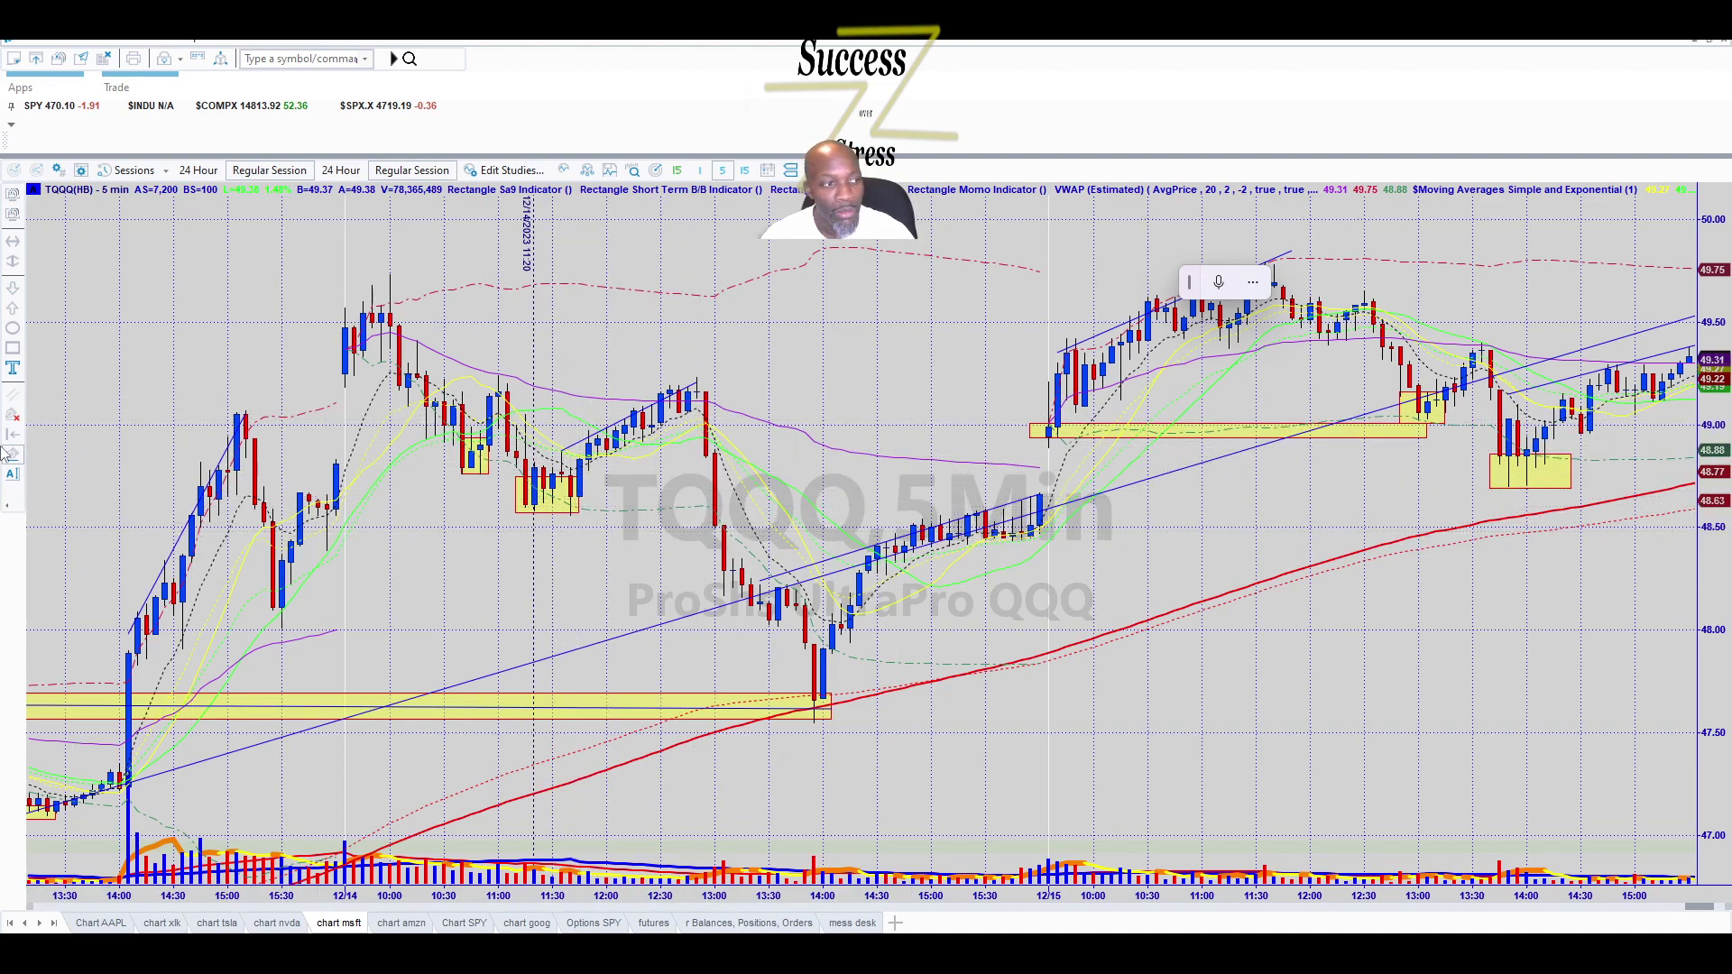
pyautogui.moveTo(2, 586); pyautogui.dragTo(1119, 100)
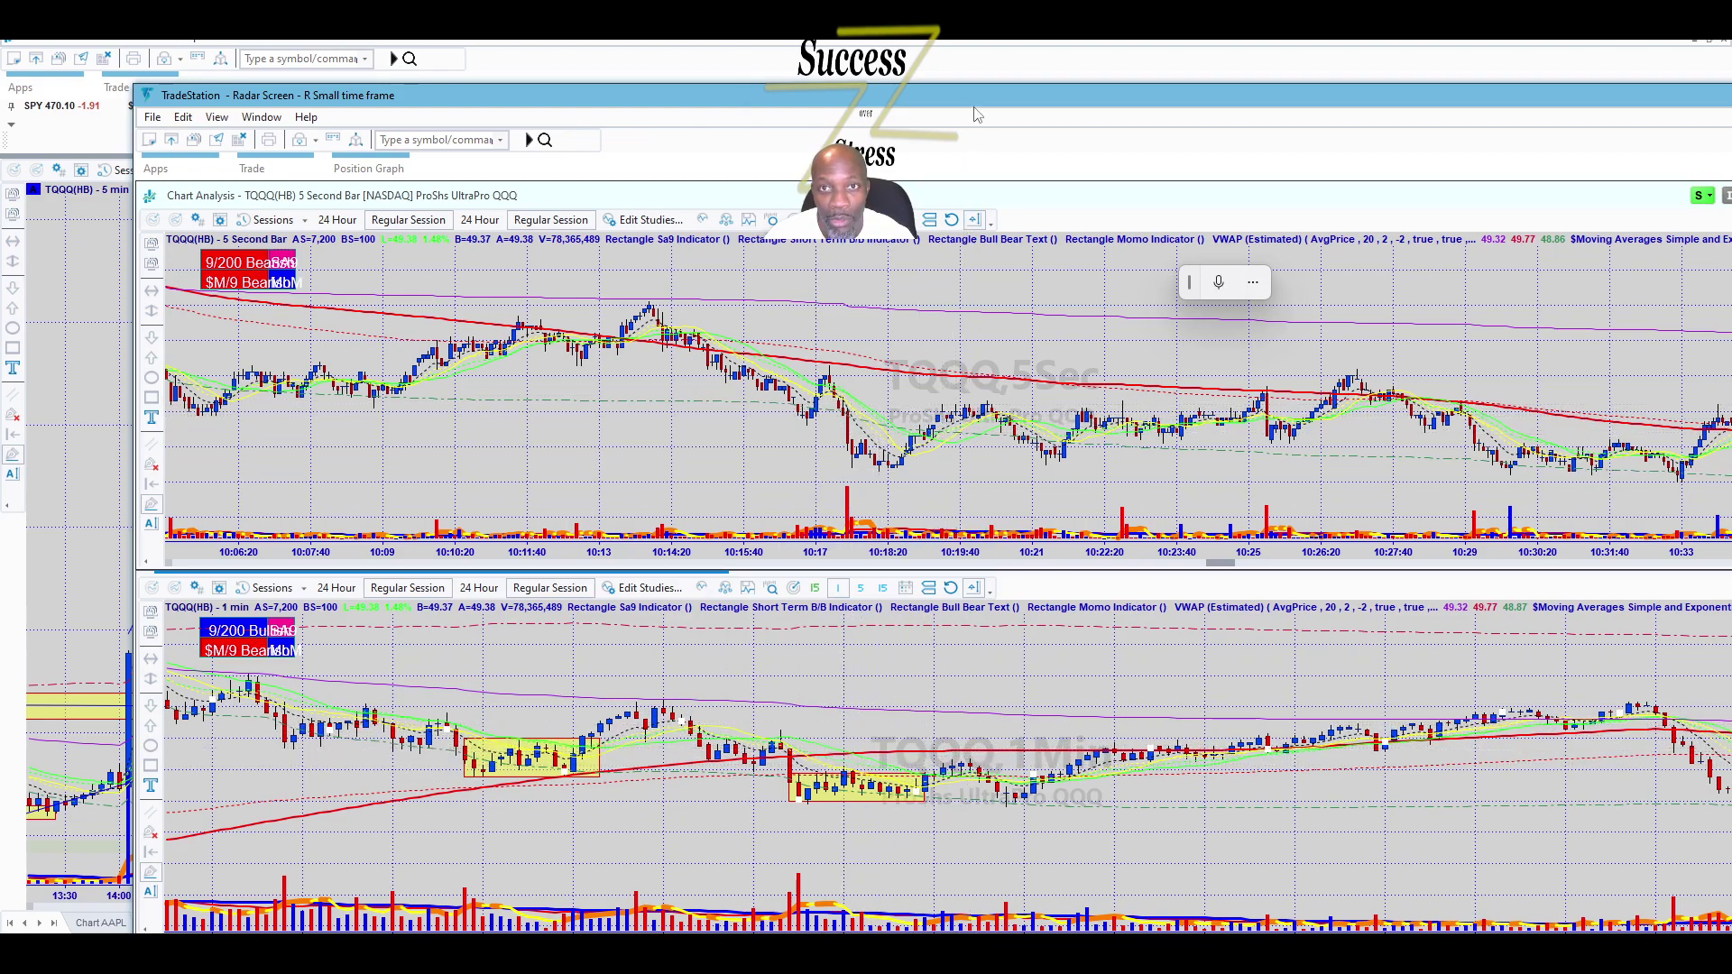
pyautogui.moveTo(981, 106); pyautogui.dragTo(1022, 469)
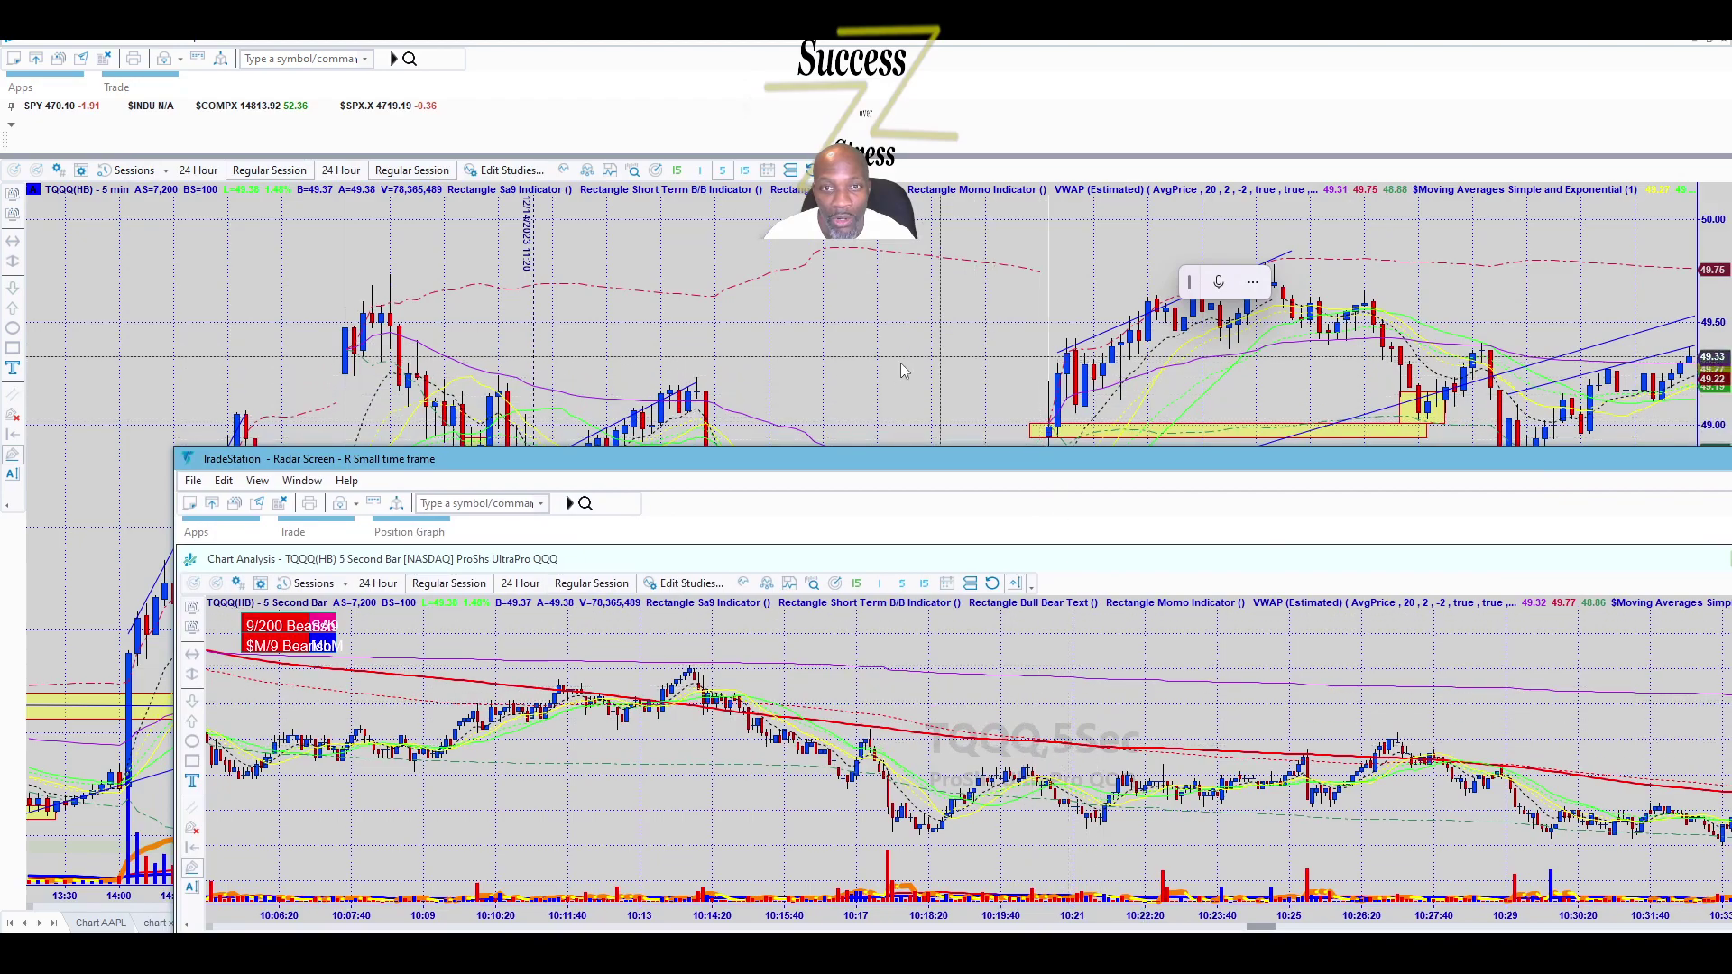
pyautogui.moveTo(908, 462); pyautogui.dragTo(0, 783)
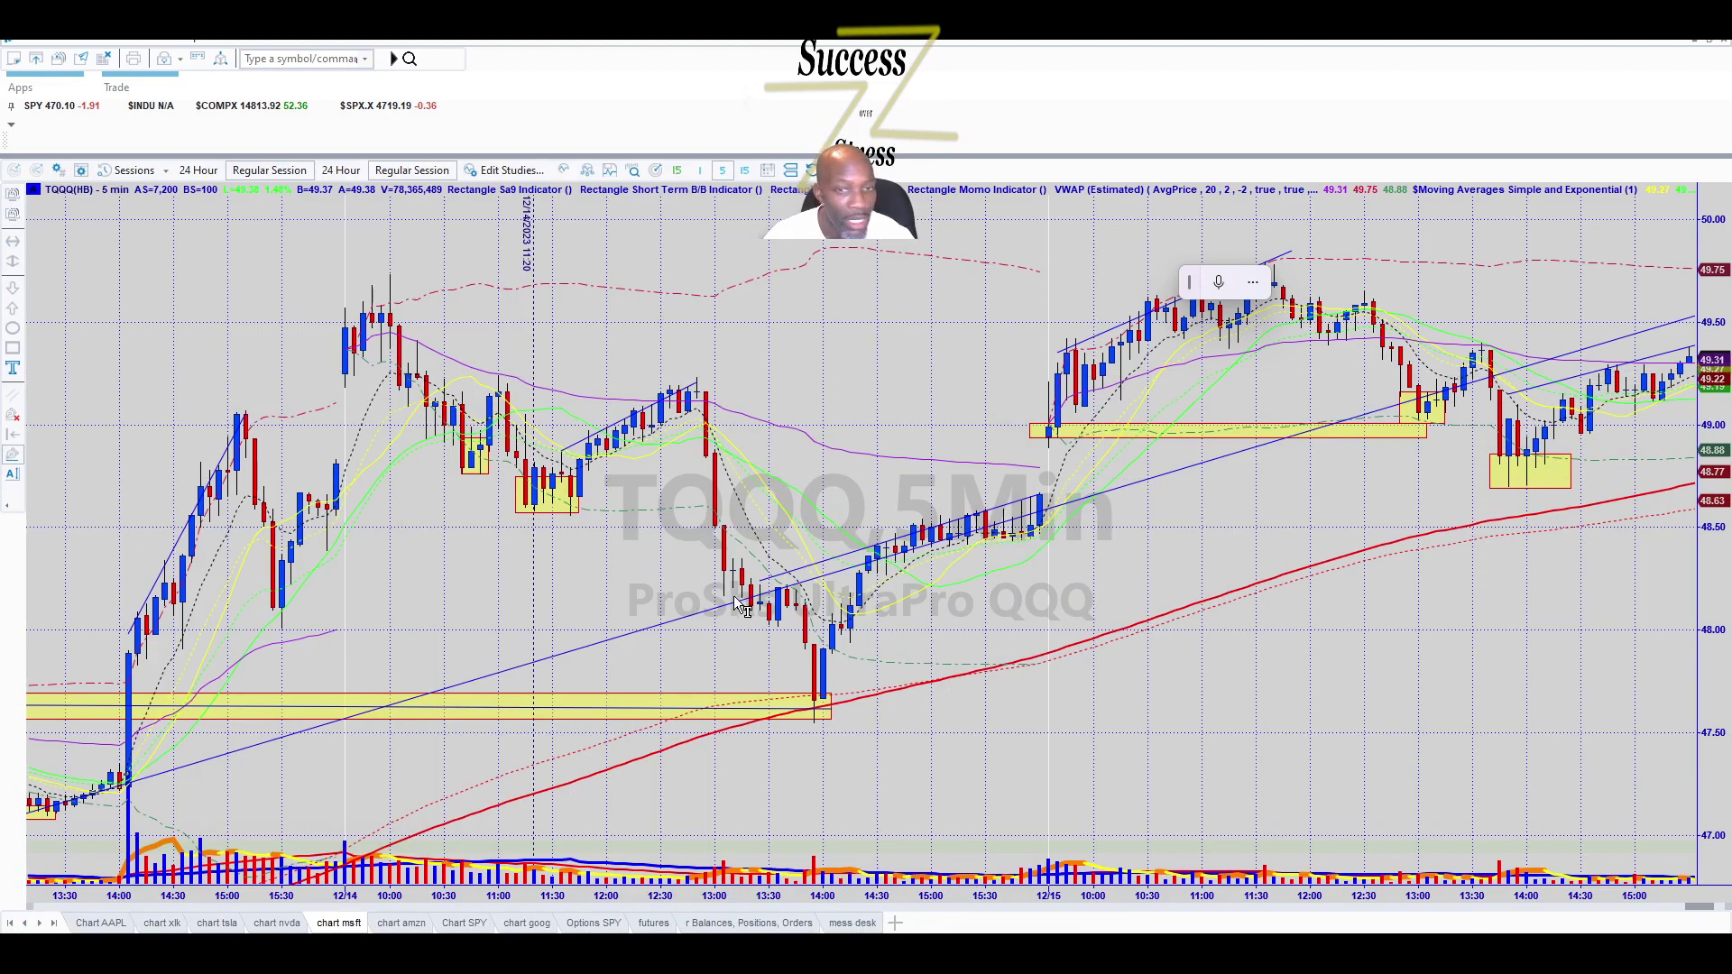
# Inspect the 12/14 11:25 bar's data on the 5-minute chart and bring the R Small time frame window back to full size.
pyautogui.moveTo(547, 521)
pyautogui.mouseDown()
pyautogui.moveTo(571, 527)
pyautogui.moveTo(540, 527)
pyautogui.mouseUp()
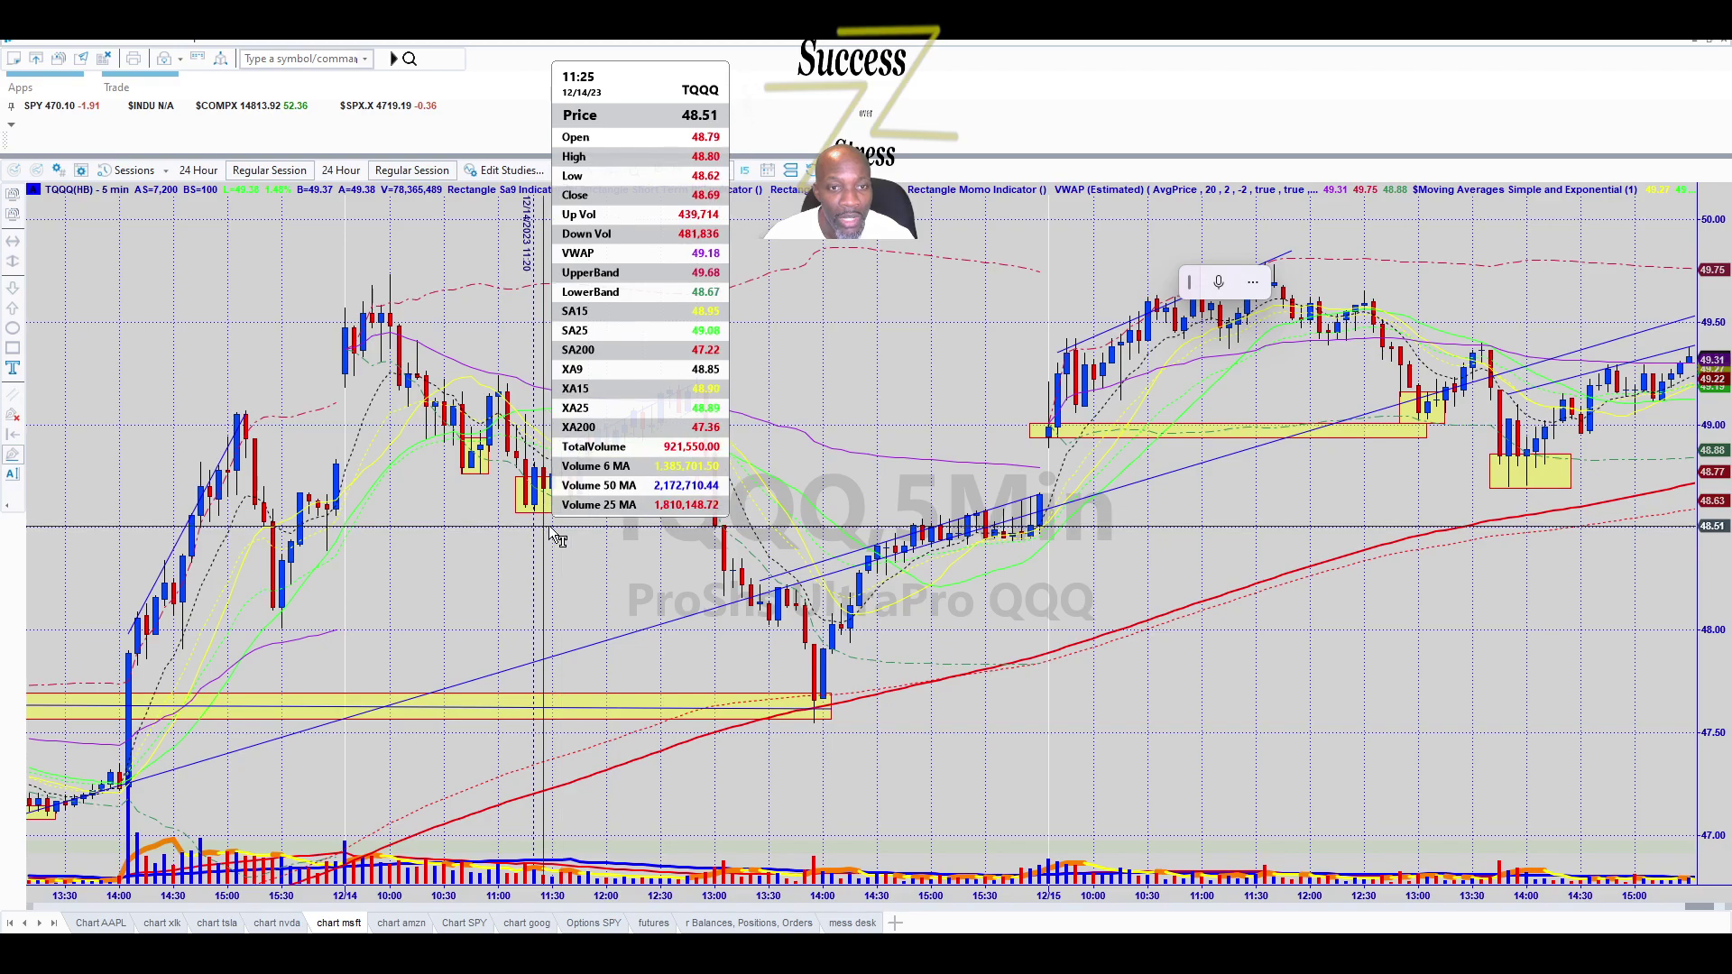
pyautogui.moveTo(0, 778); pyautogui.dragTo(861, 138)
pyautogui.doubleClick(861, 138)
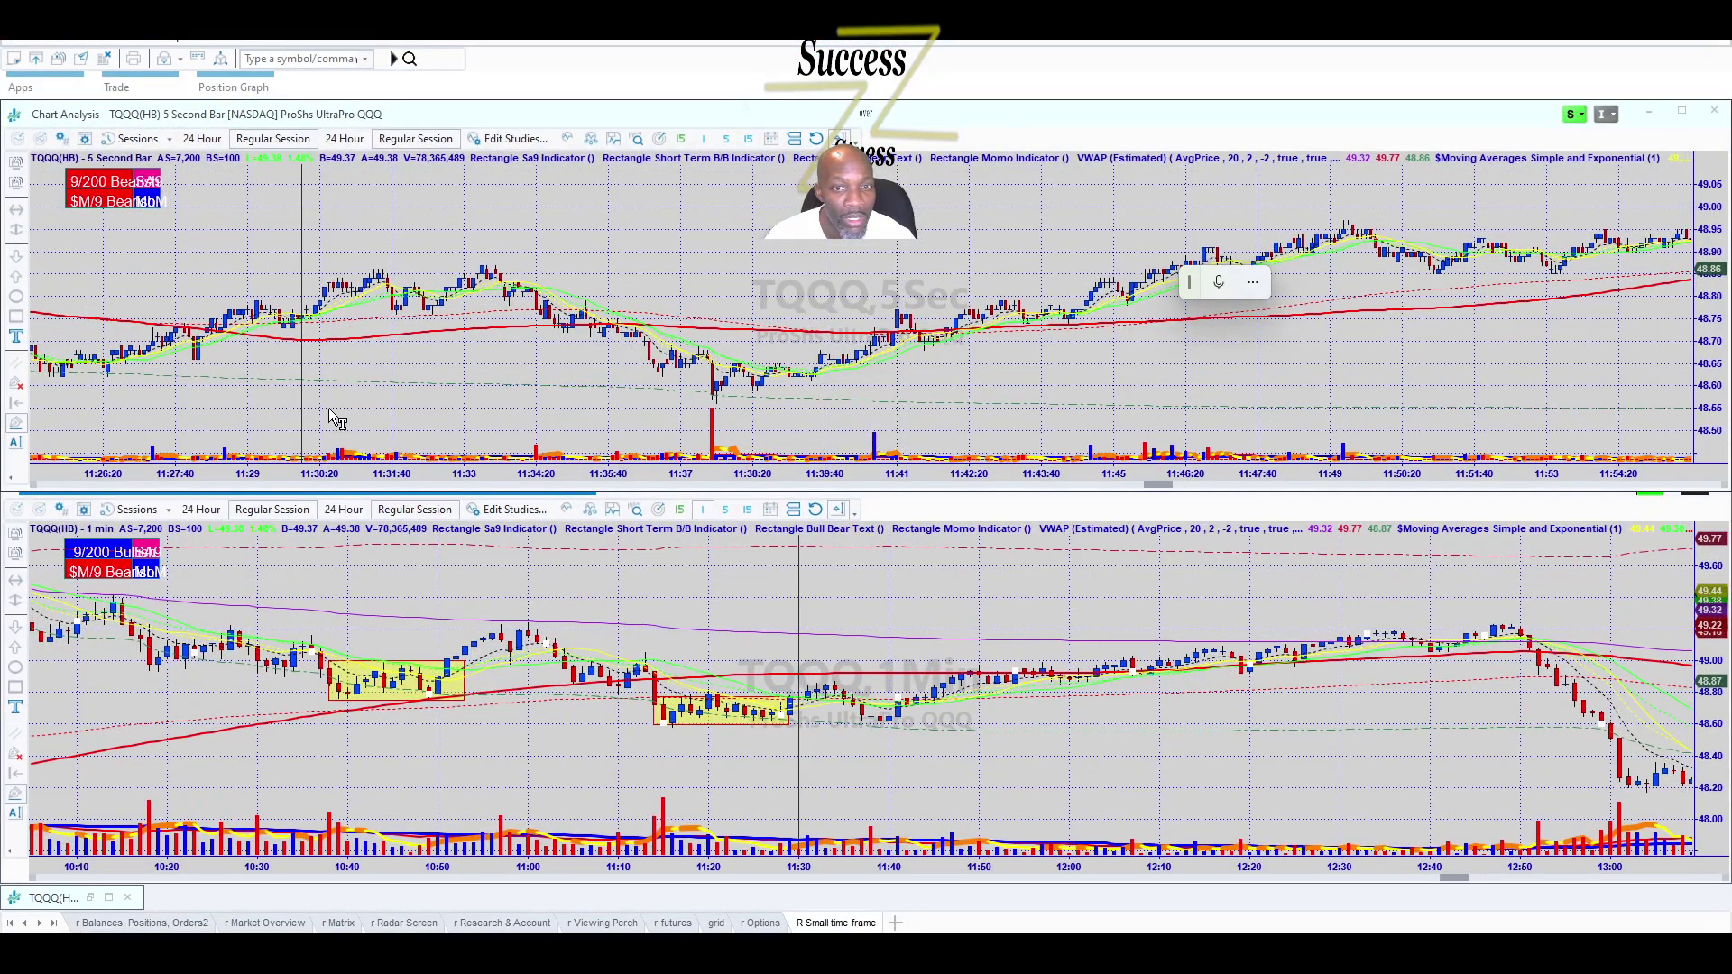
# Examine the 12/14 session on the 1-minute chart back to its open, including both boxed lows, alongside the 5-second chart.
pyautogui.scroll(5, 334, 417)
pyautogui.scroll(3, 893, 673)
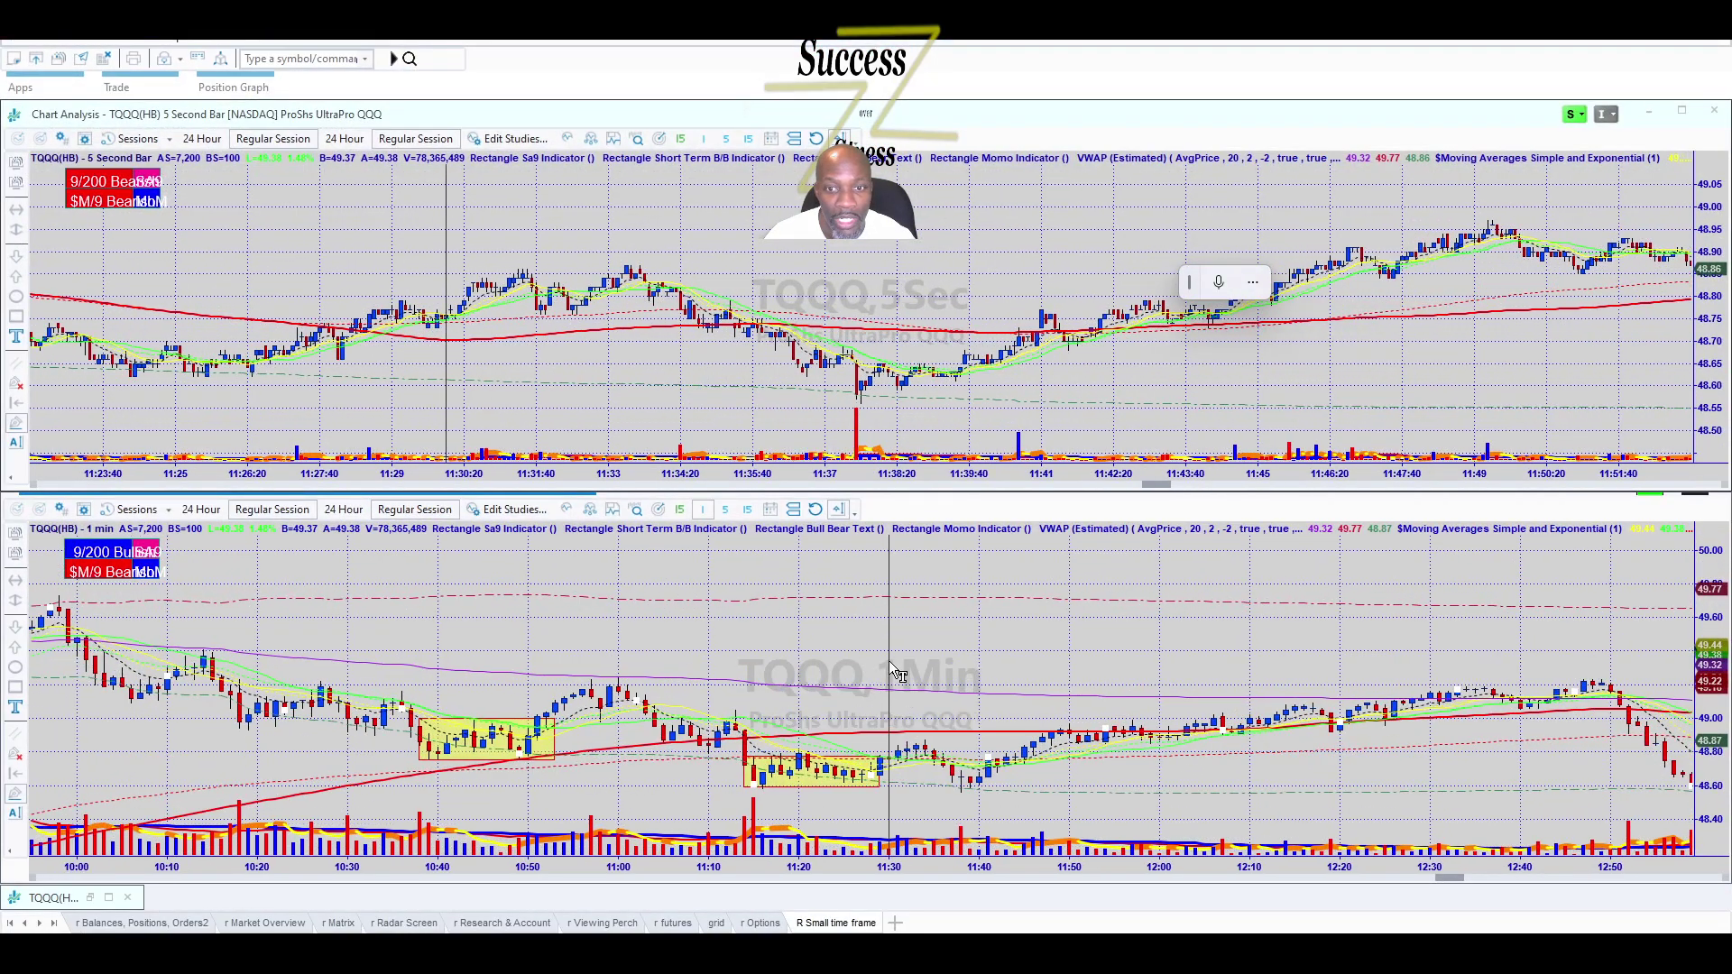
pyautogui.scroll(-2, 897, 674)
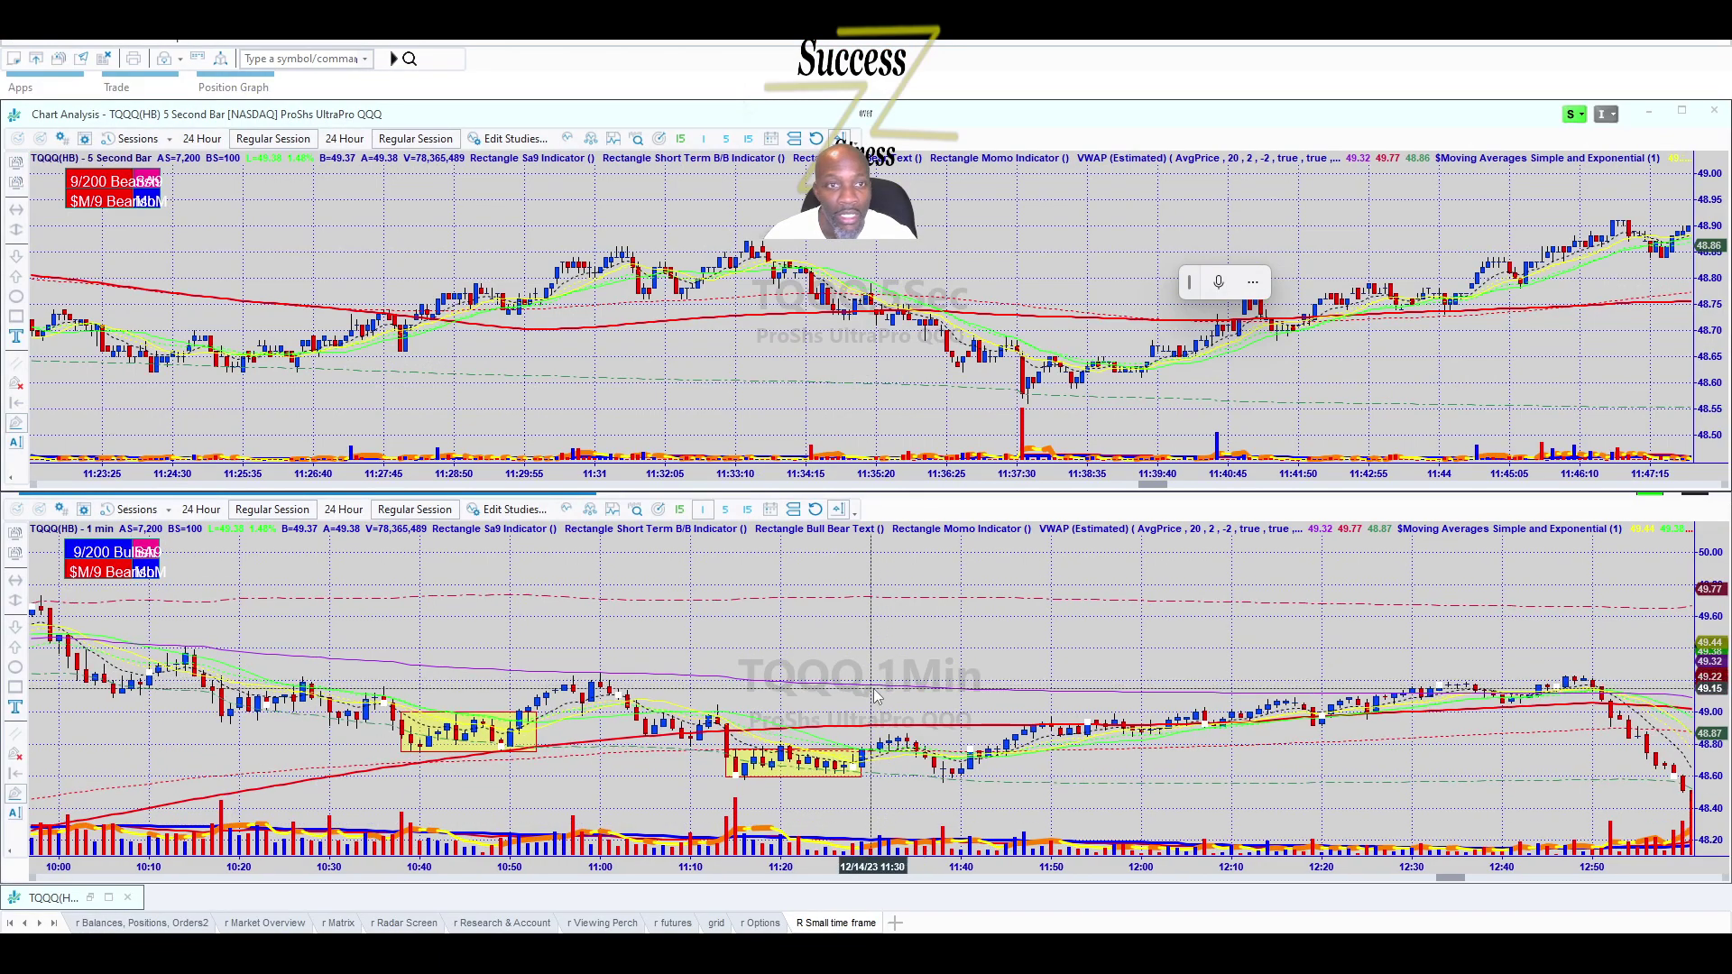
pyautogui.scroll(2, 722, 767)
pyautogui.scroll(5, 722, 767)
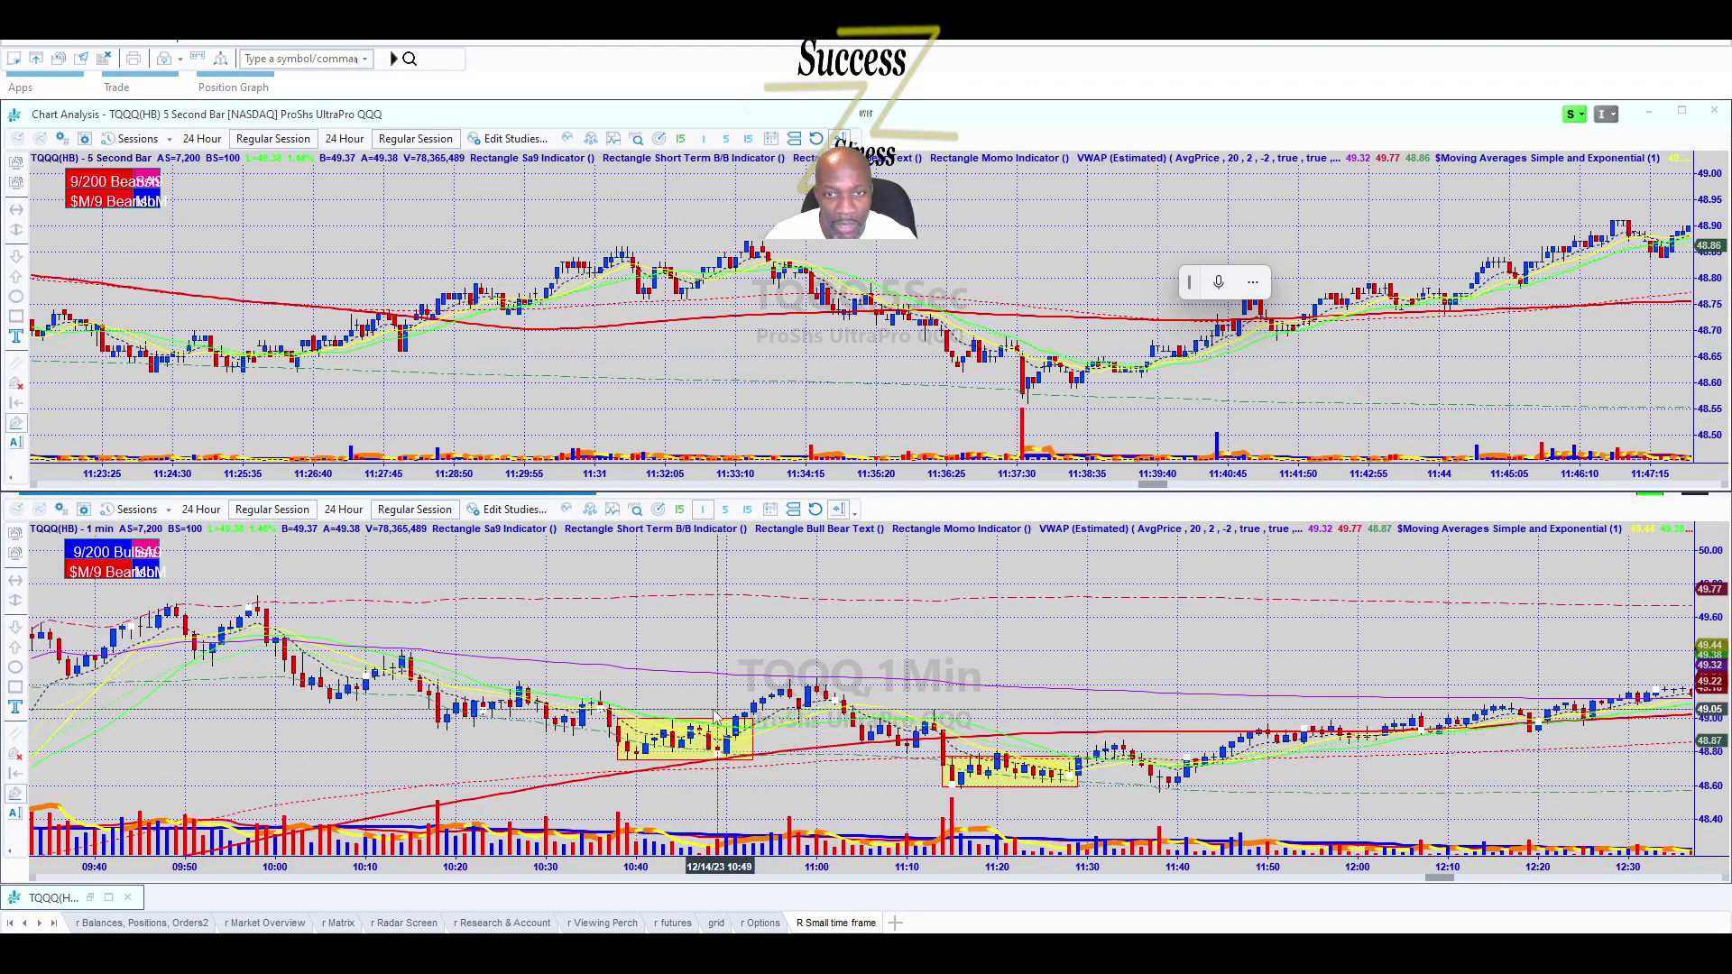
pyautogui.scroll(1, 839, 712)
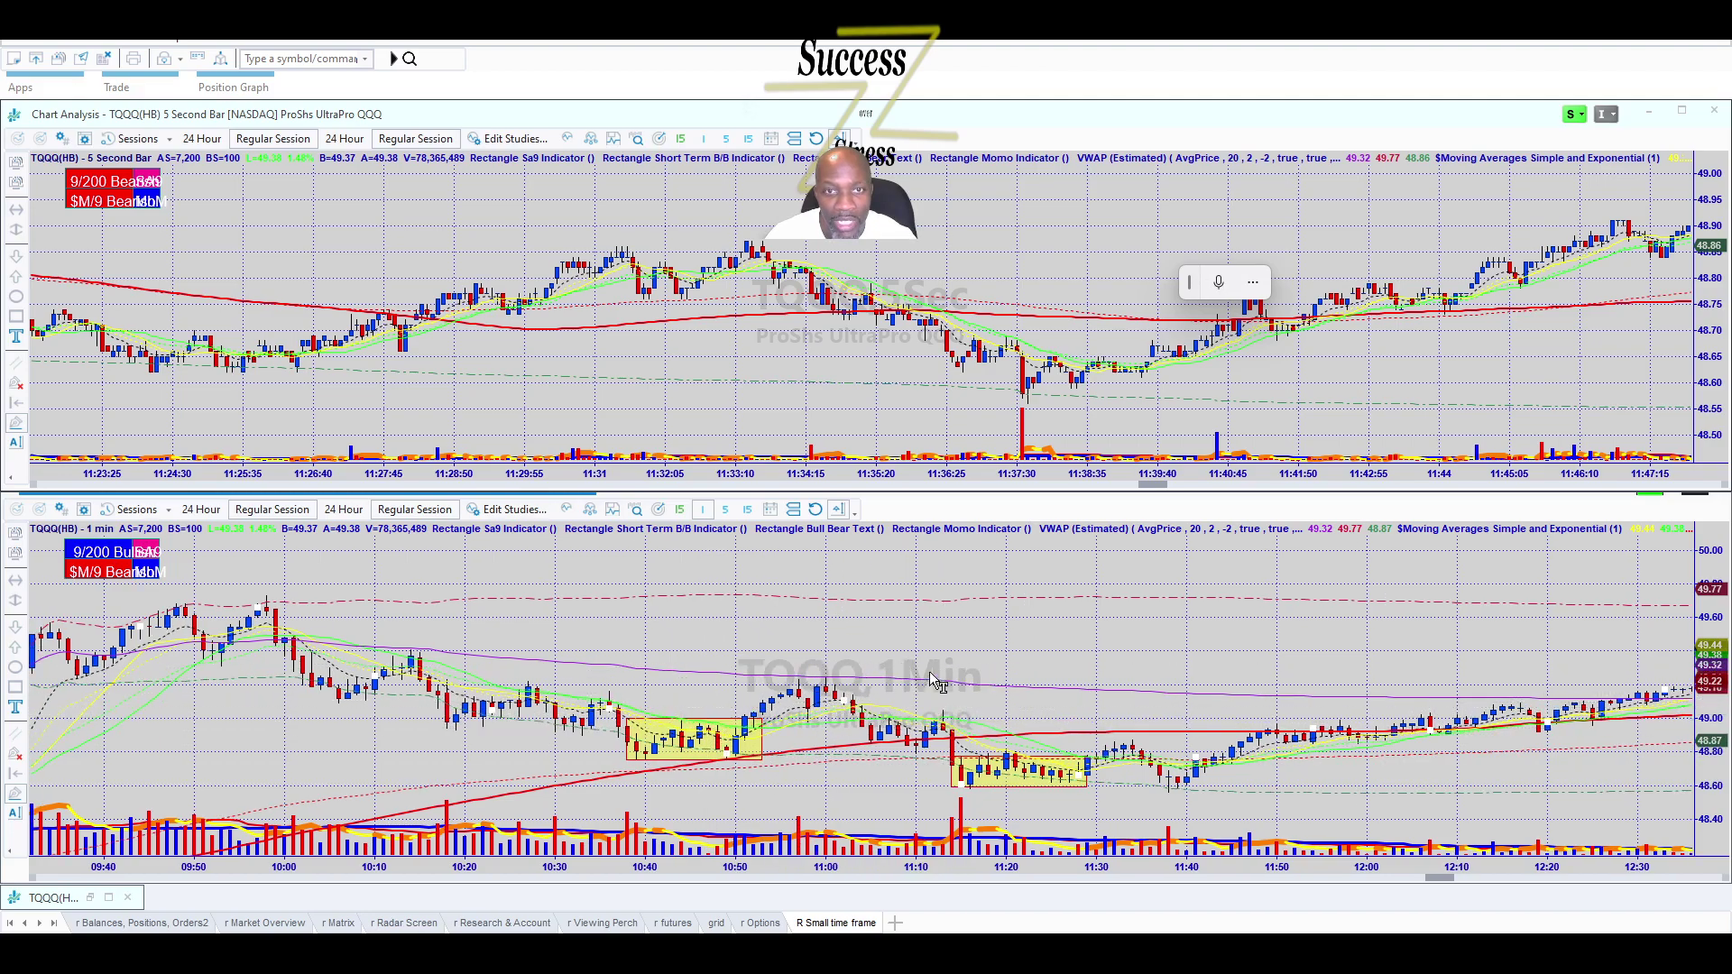
pyautogui.click(1009, 689)
pyautogui.scroll(3, 1094, 717)
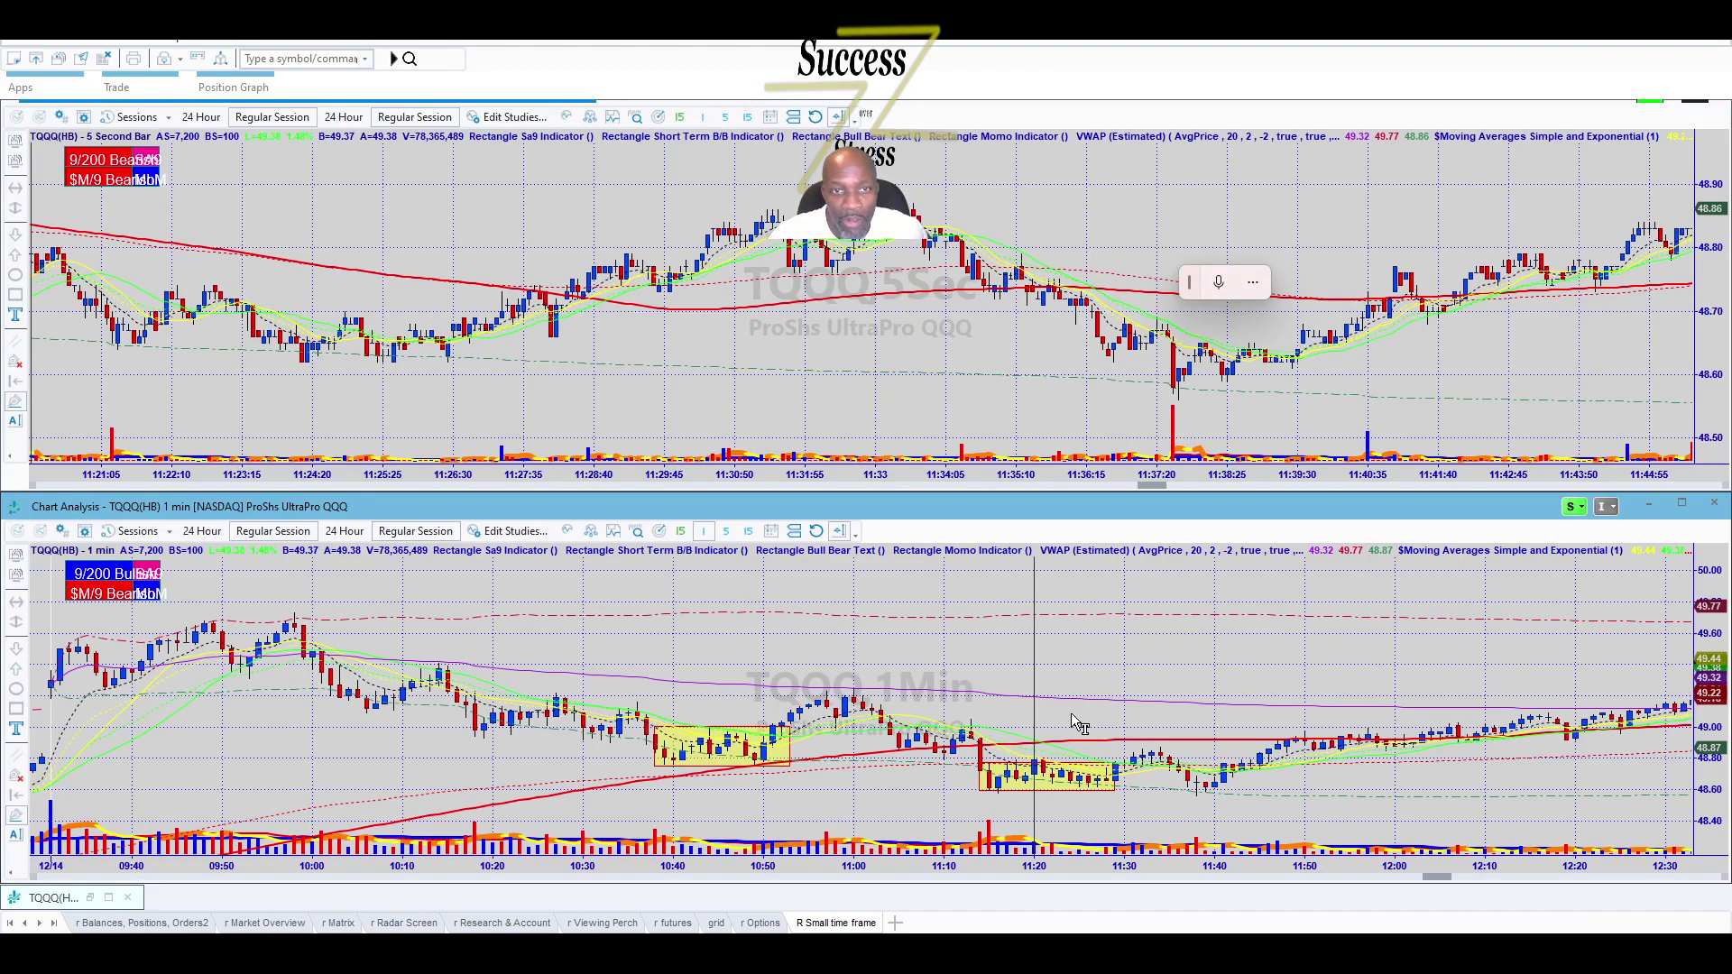
pyautogui.scroll(10, 1049, 722)
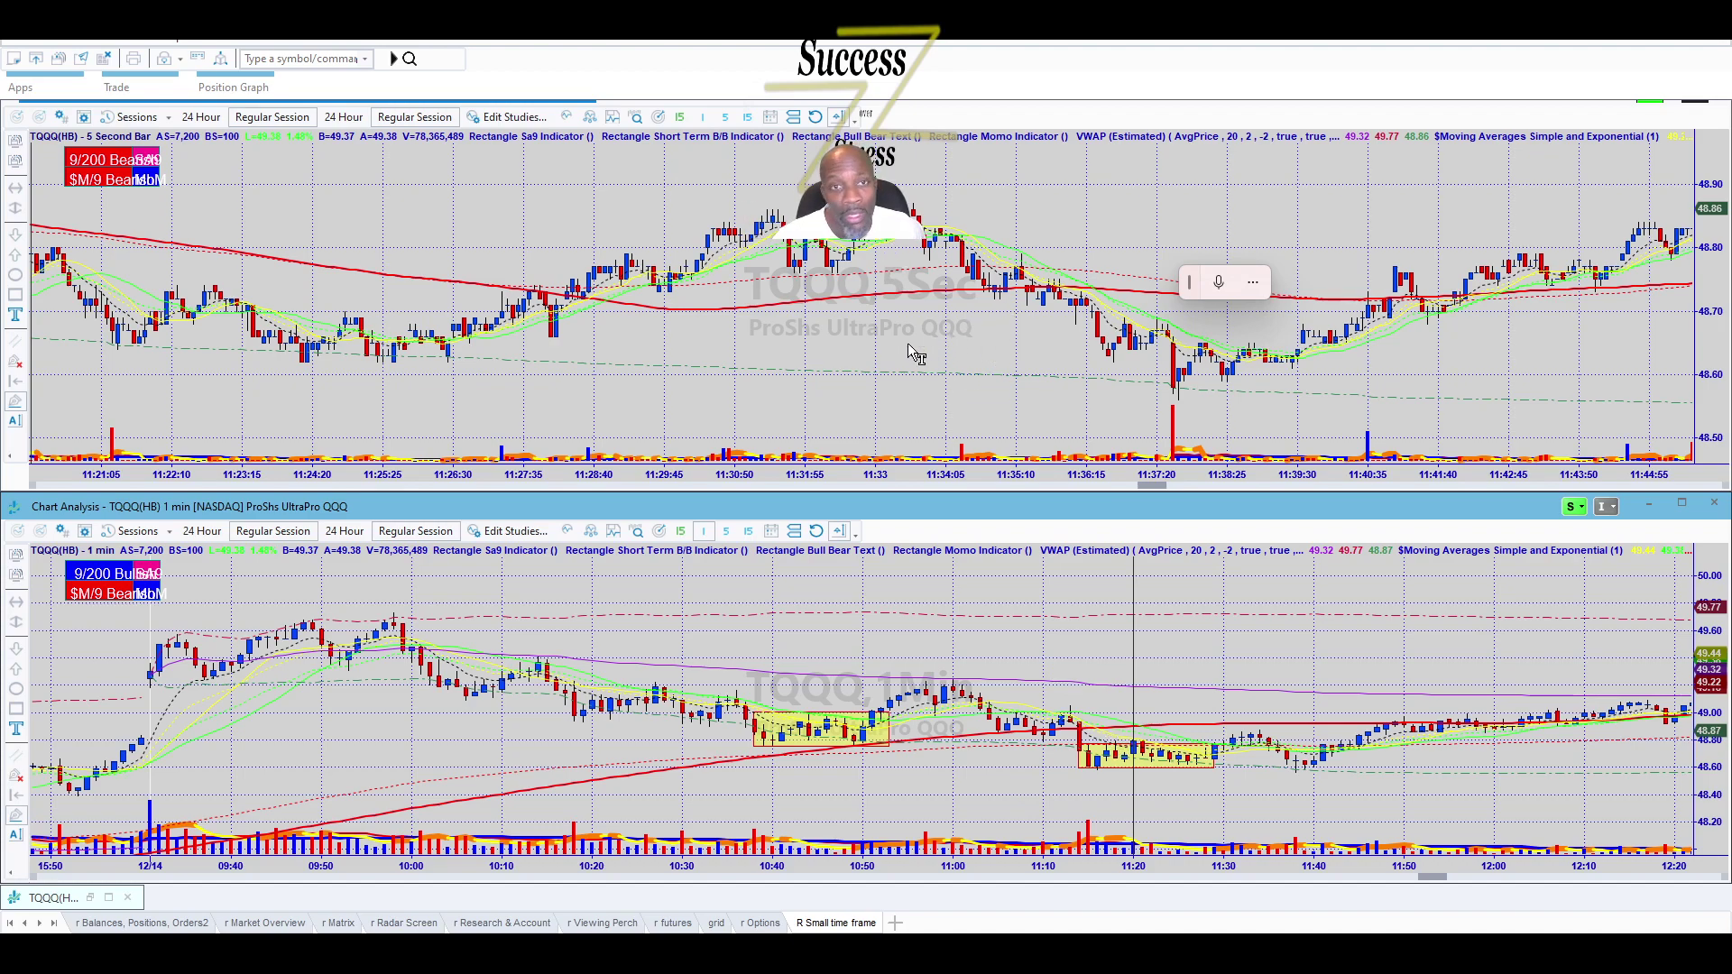
# Line up the 5-second chart with the 10:40 start of the first boxed low on the 1-minute chart.
pyautogui.click(801, 769)
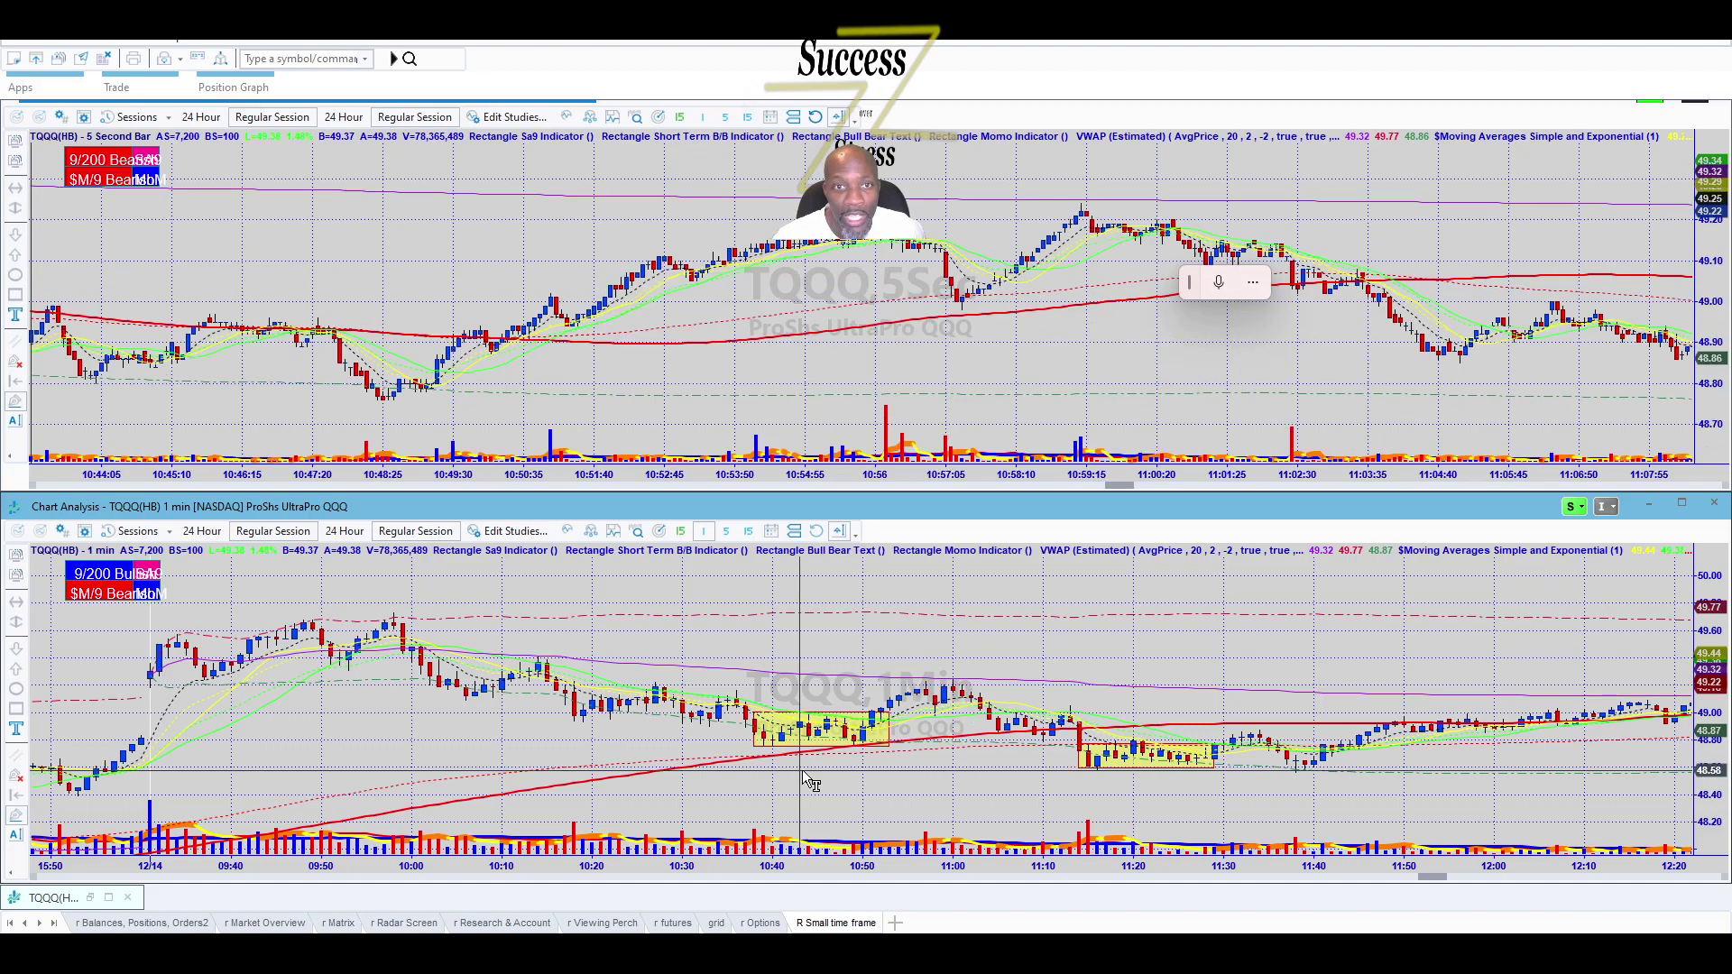
pyautogui.moveTo(781, 775)
pyautogui.mouseDown()
pyautogui.moveTo(747, 779)
pyautogui.moveTo(754, 799)
pyautogui.moveTo(773, 792)
pyautogui.mouseUp()
pyautogui.scroll(10, 393, 375)
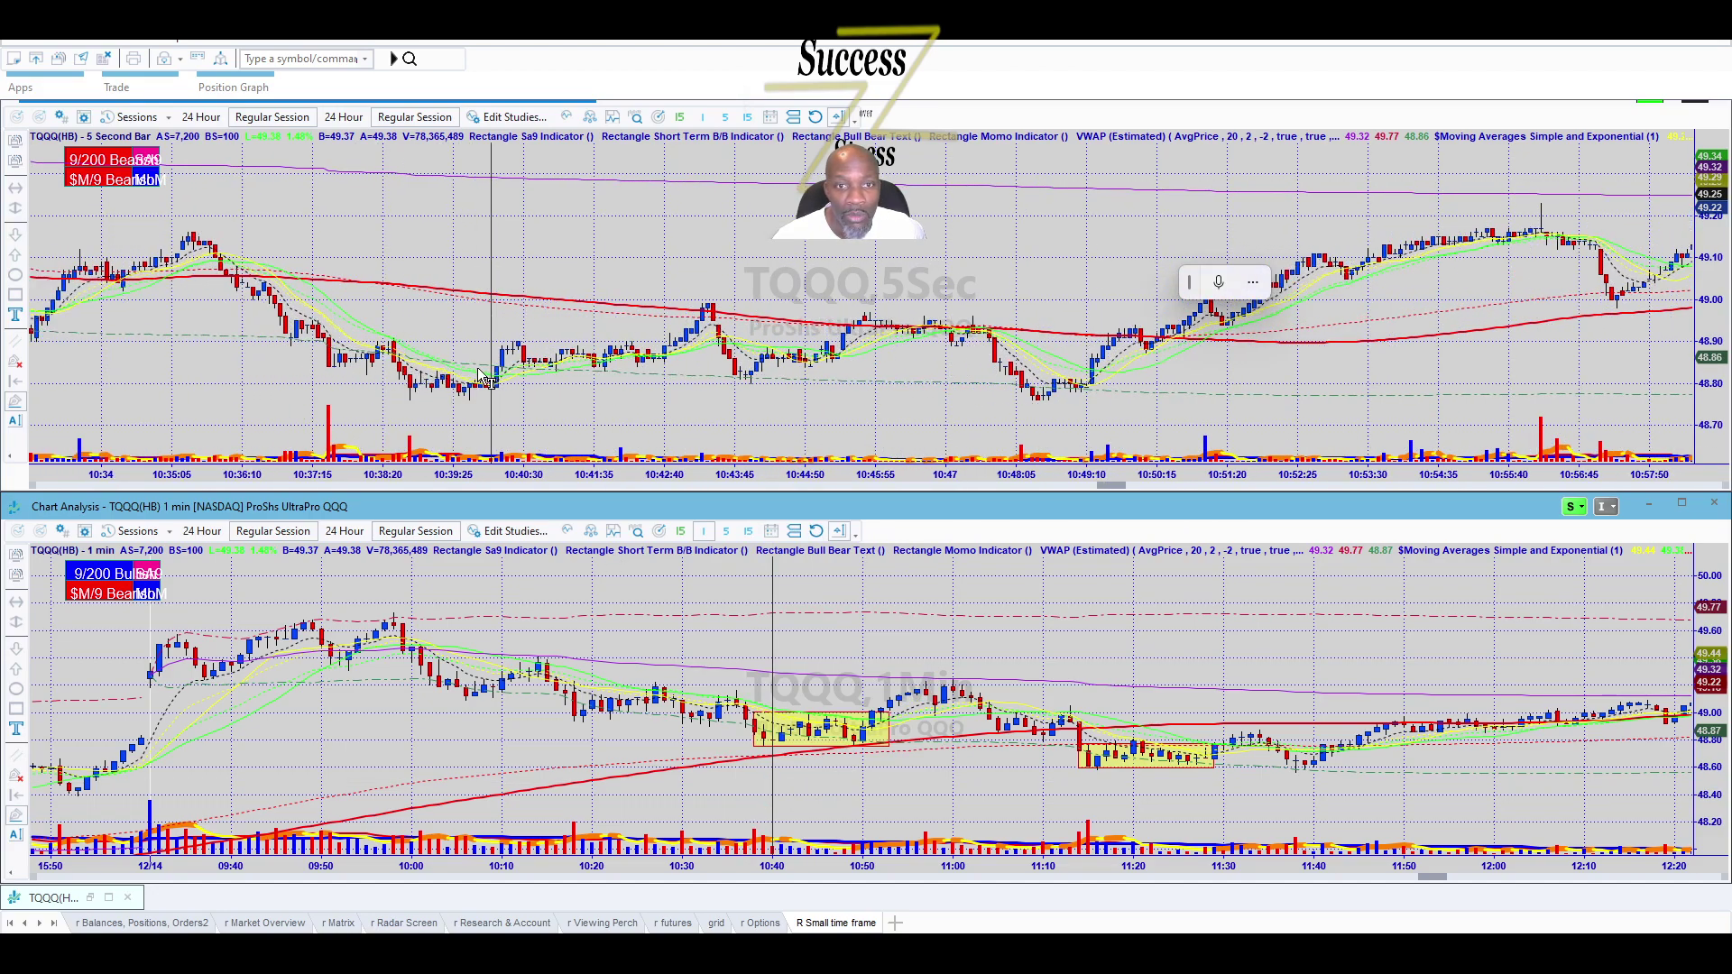
# Review the 5-second chart through the first boxed low and line it up with the start of the second boxed low around 11:16.
pyautogui.scroll(4, 544, 390)
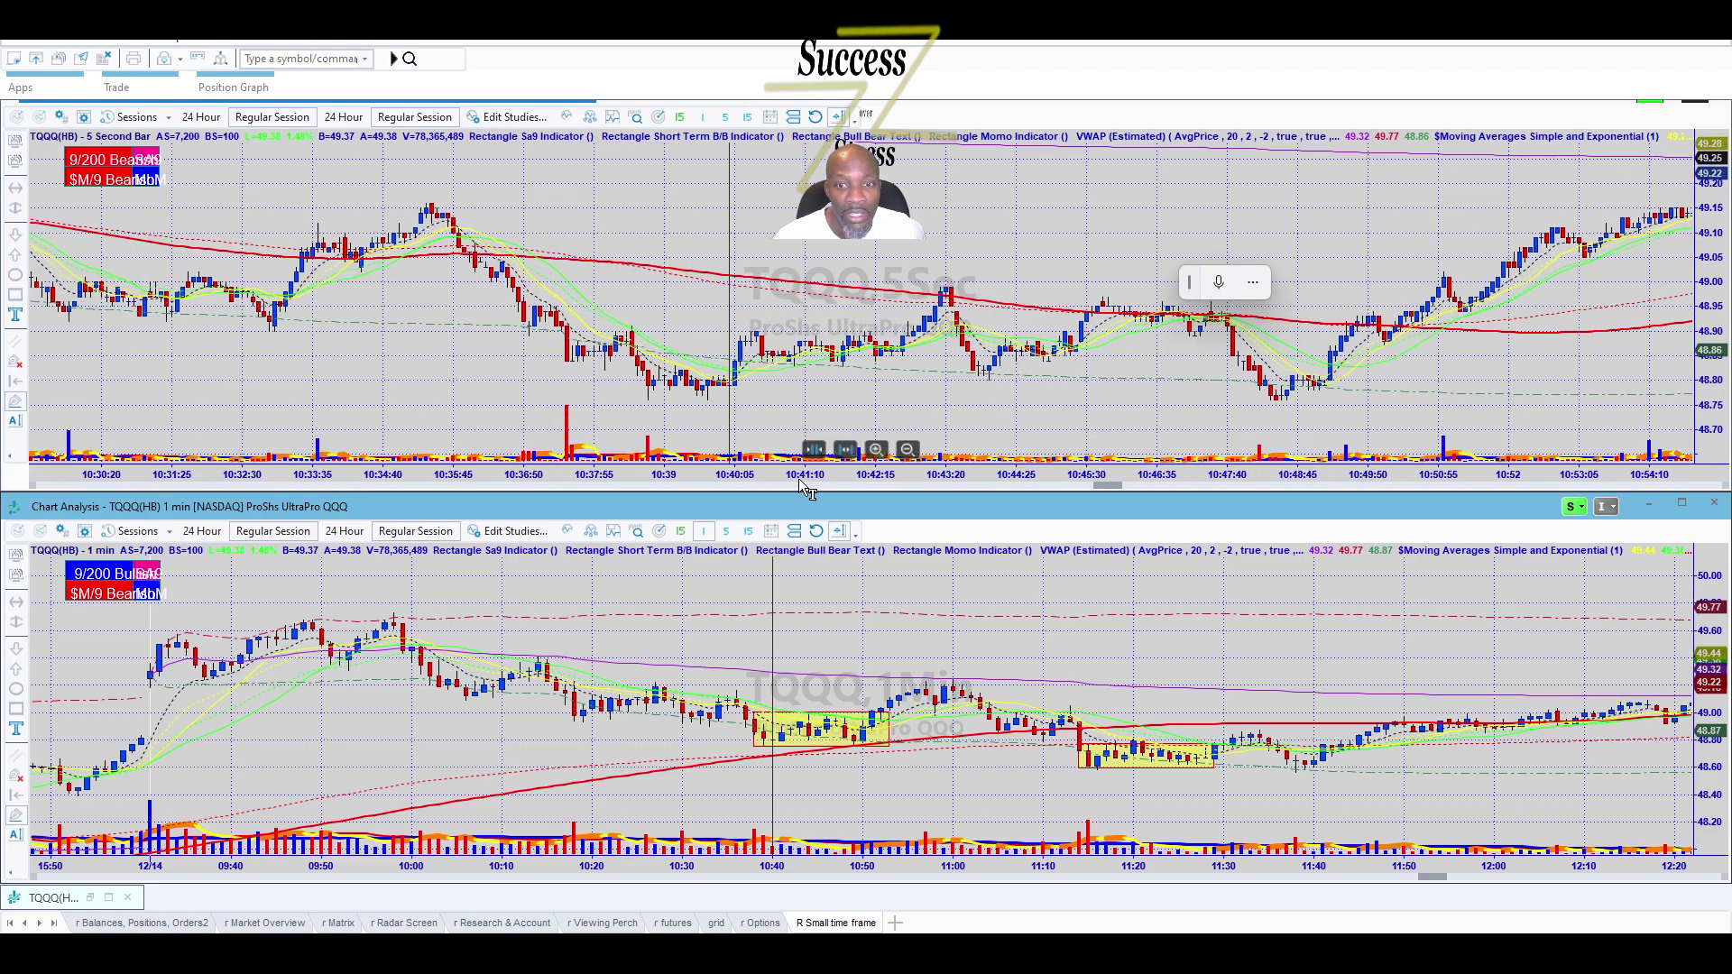
pyautogui.scroll(-20, 1024, 386)
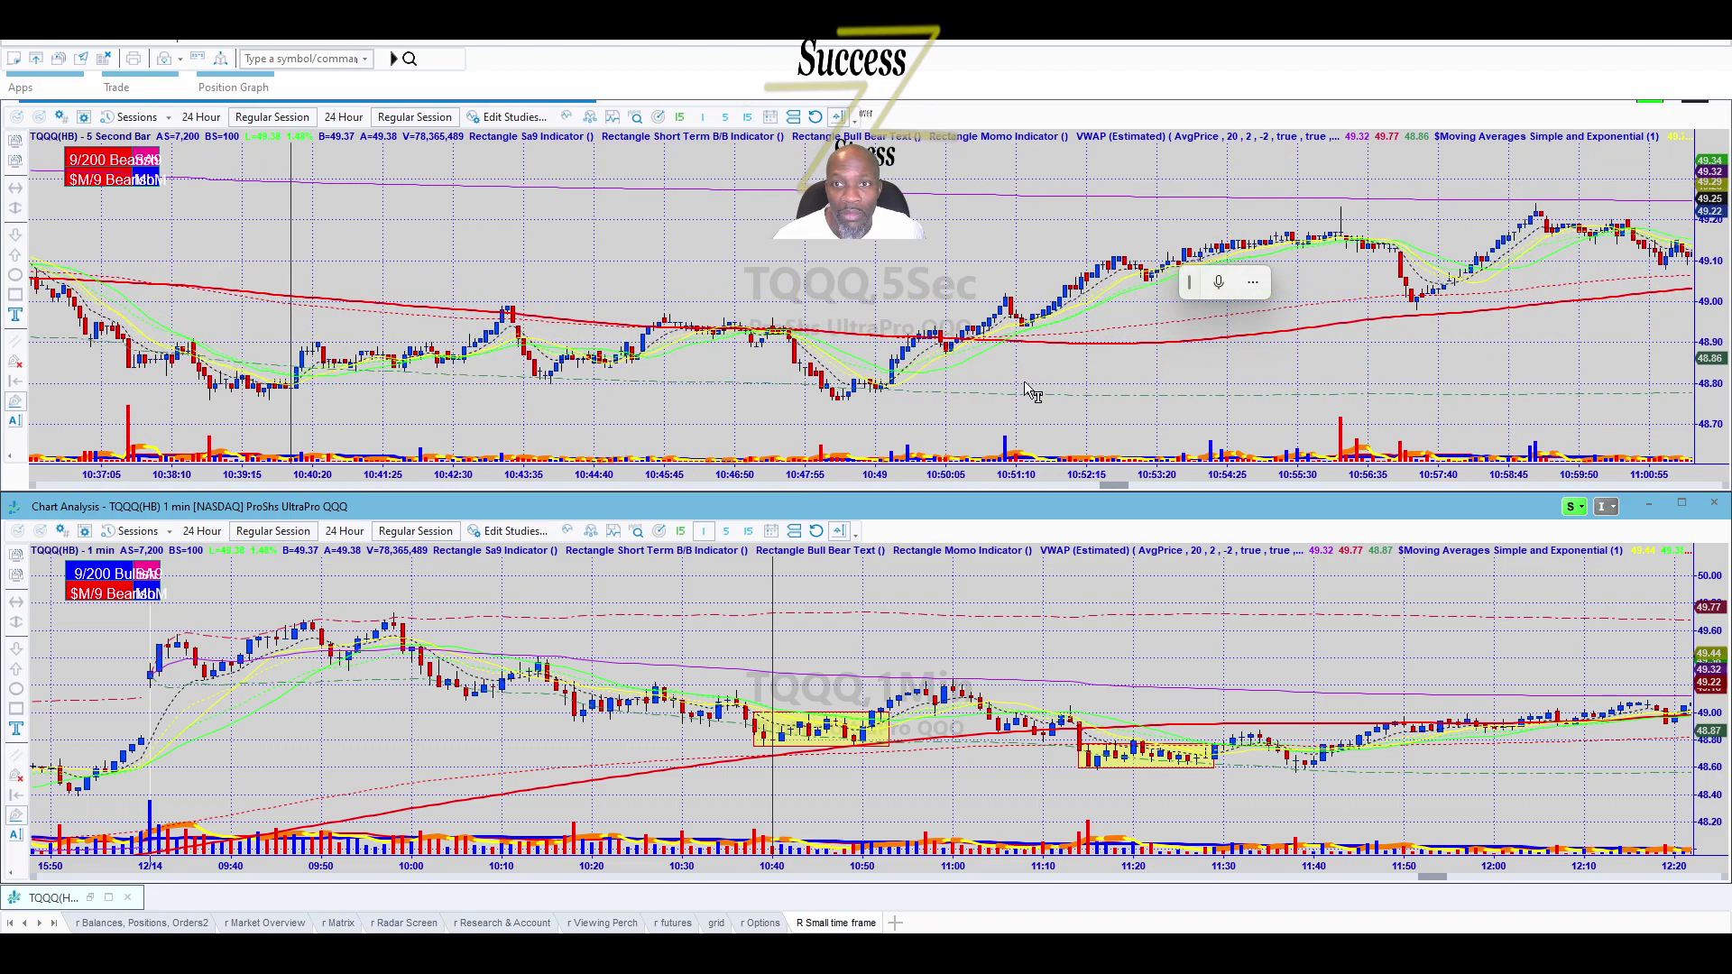
pyautogui.scroll(-2, 1029, 370)
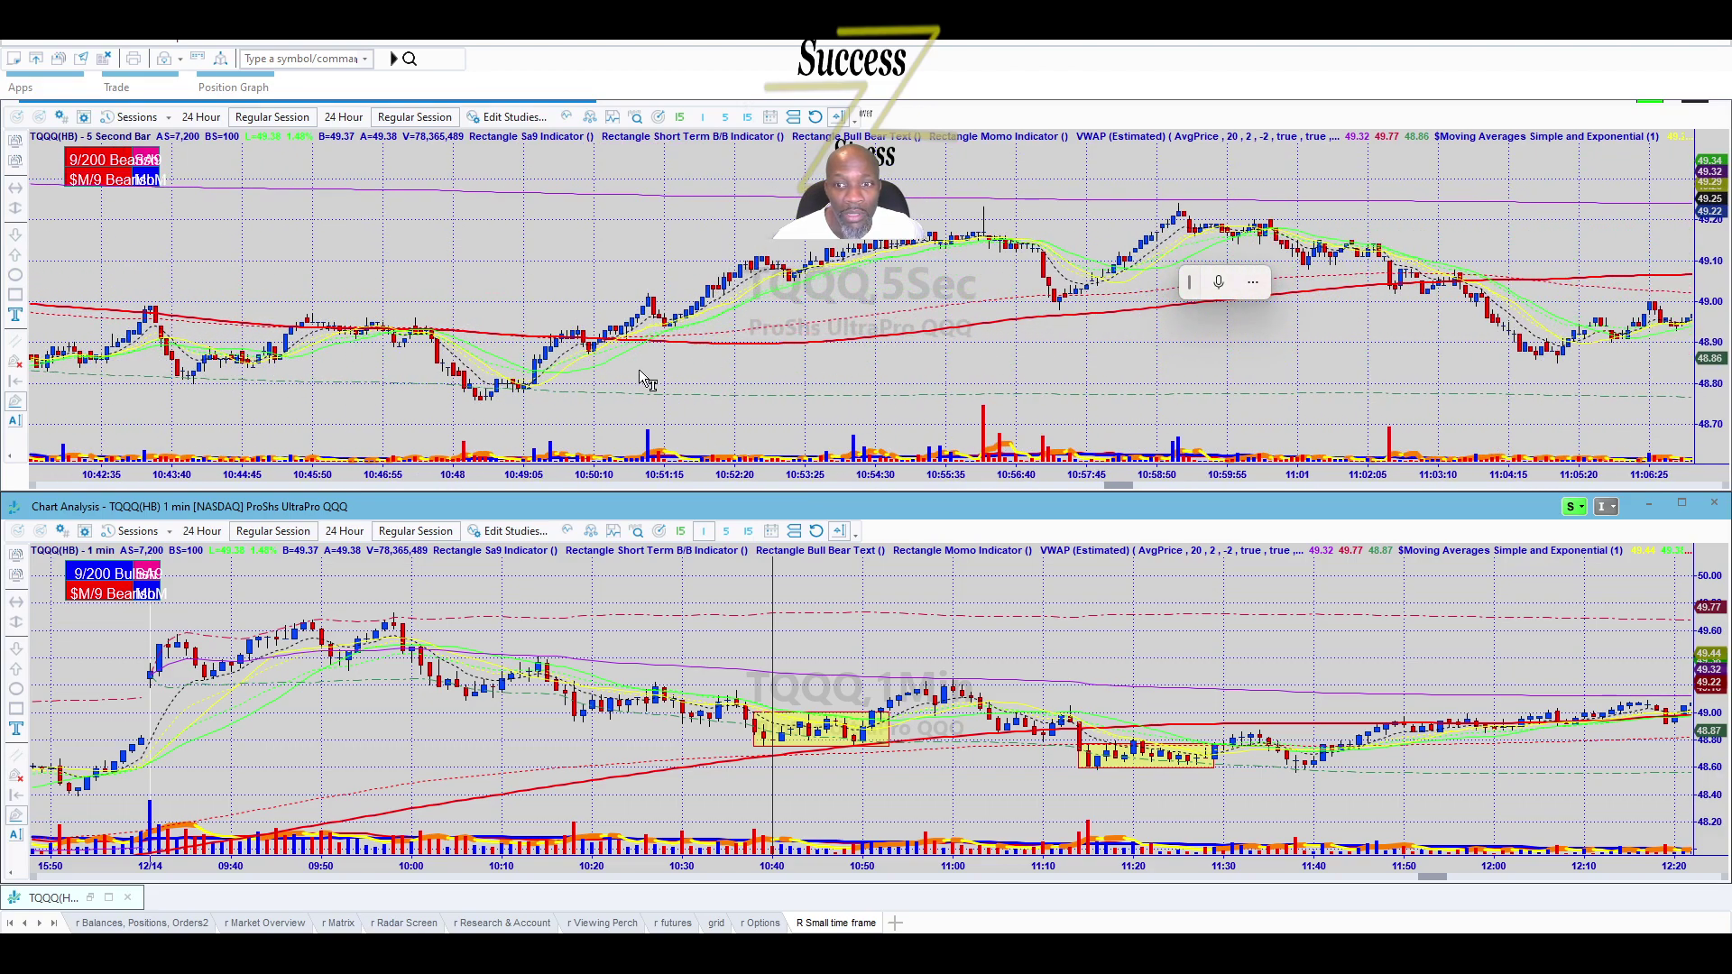
pyautogui.click(1080, 783)
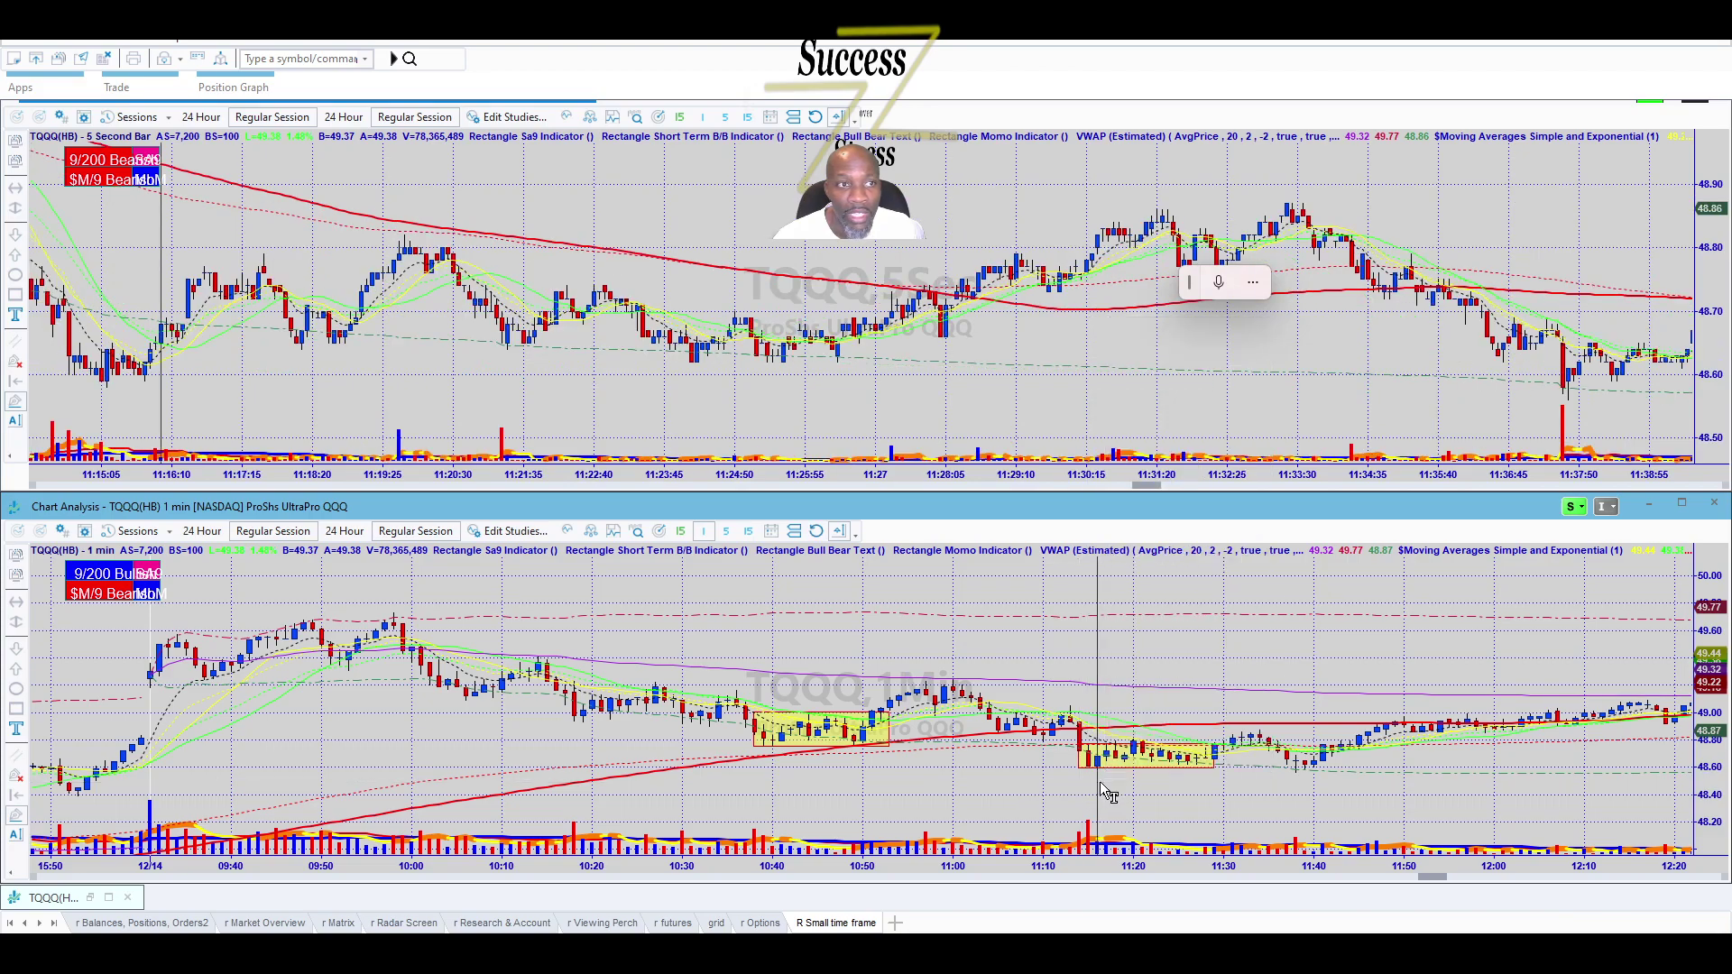
pyautogui.scroll(5, 815, 462)
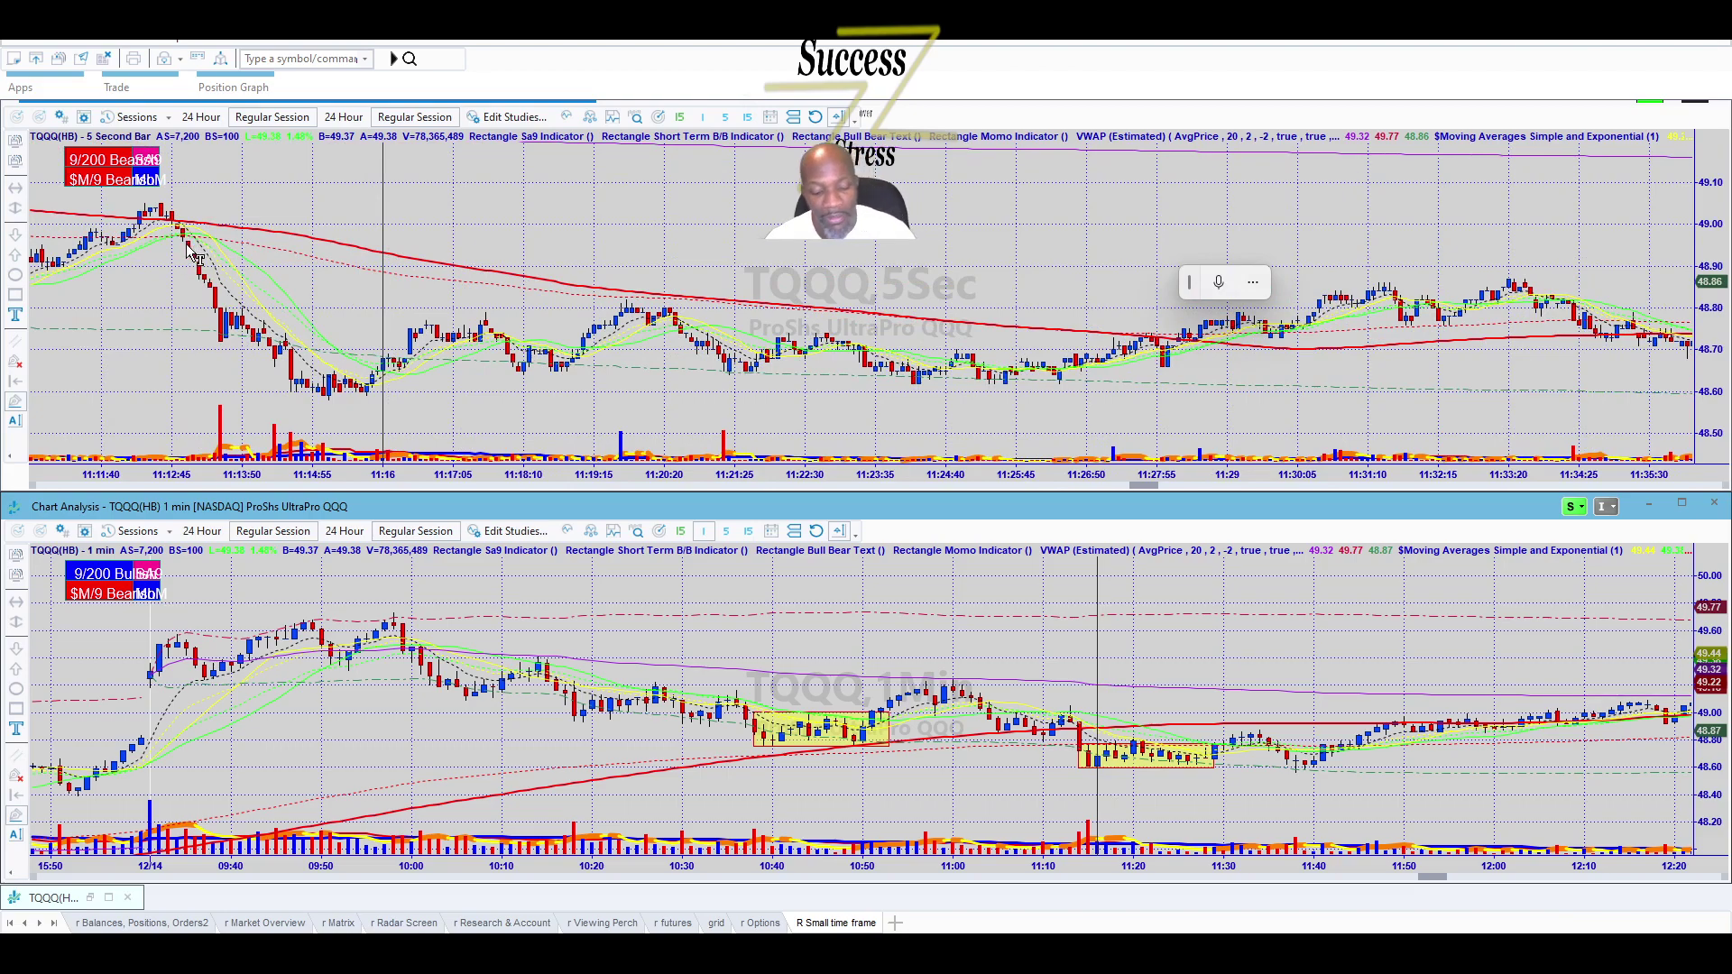
# Box the sharp drop from about 11:12:35 to 11:13:30 on the 5-second chart with a rectangle.
pyautogui.hotkey('ctrl', 'Right')
pyautogui.hotkey('alt', 'r')
pyautogui.moveTo(161, 204); pyautogui.dragTo(220, 316)
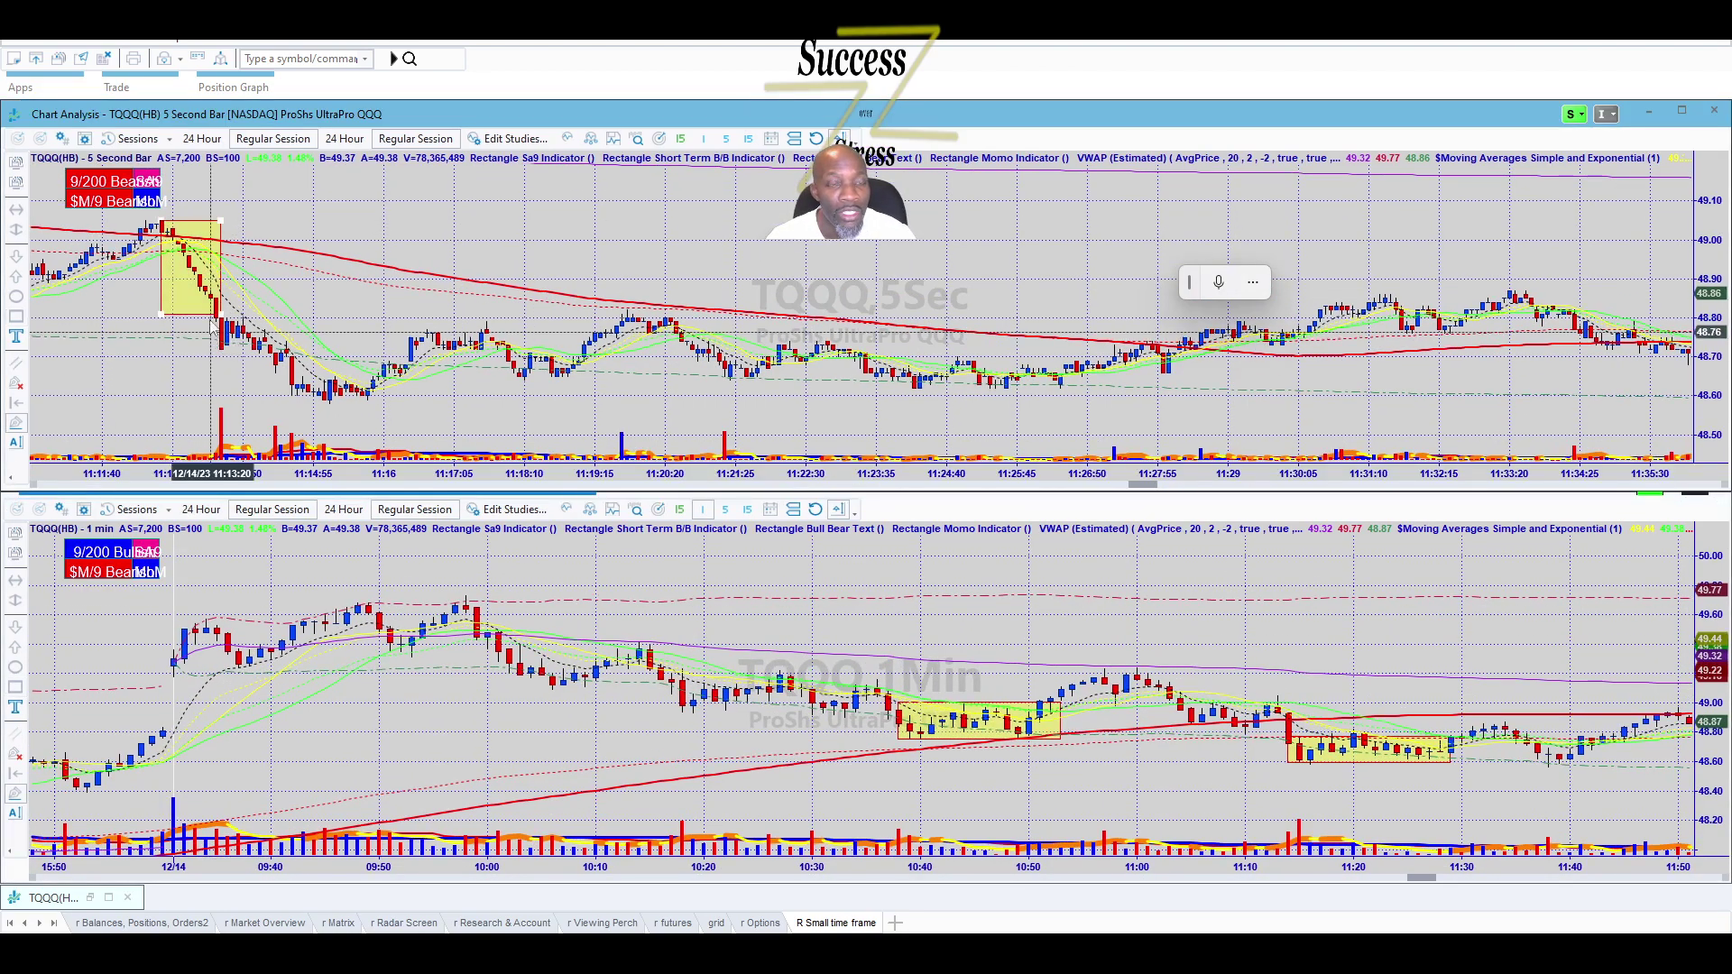
# Circle the large-volume bearish candle below the boxed drop and mark 48.73 with a horizontal line on the 5-second chart.
pyautogui.hotkey('alt', 'r')
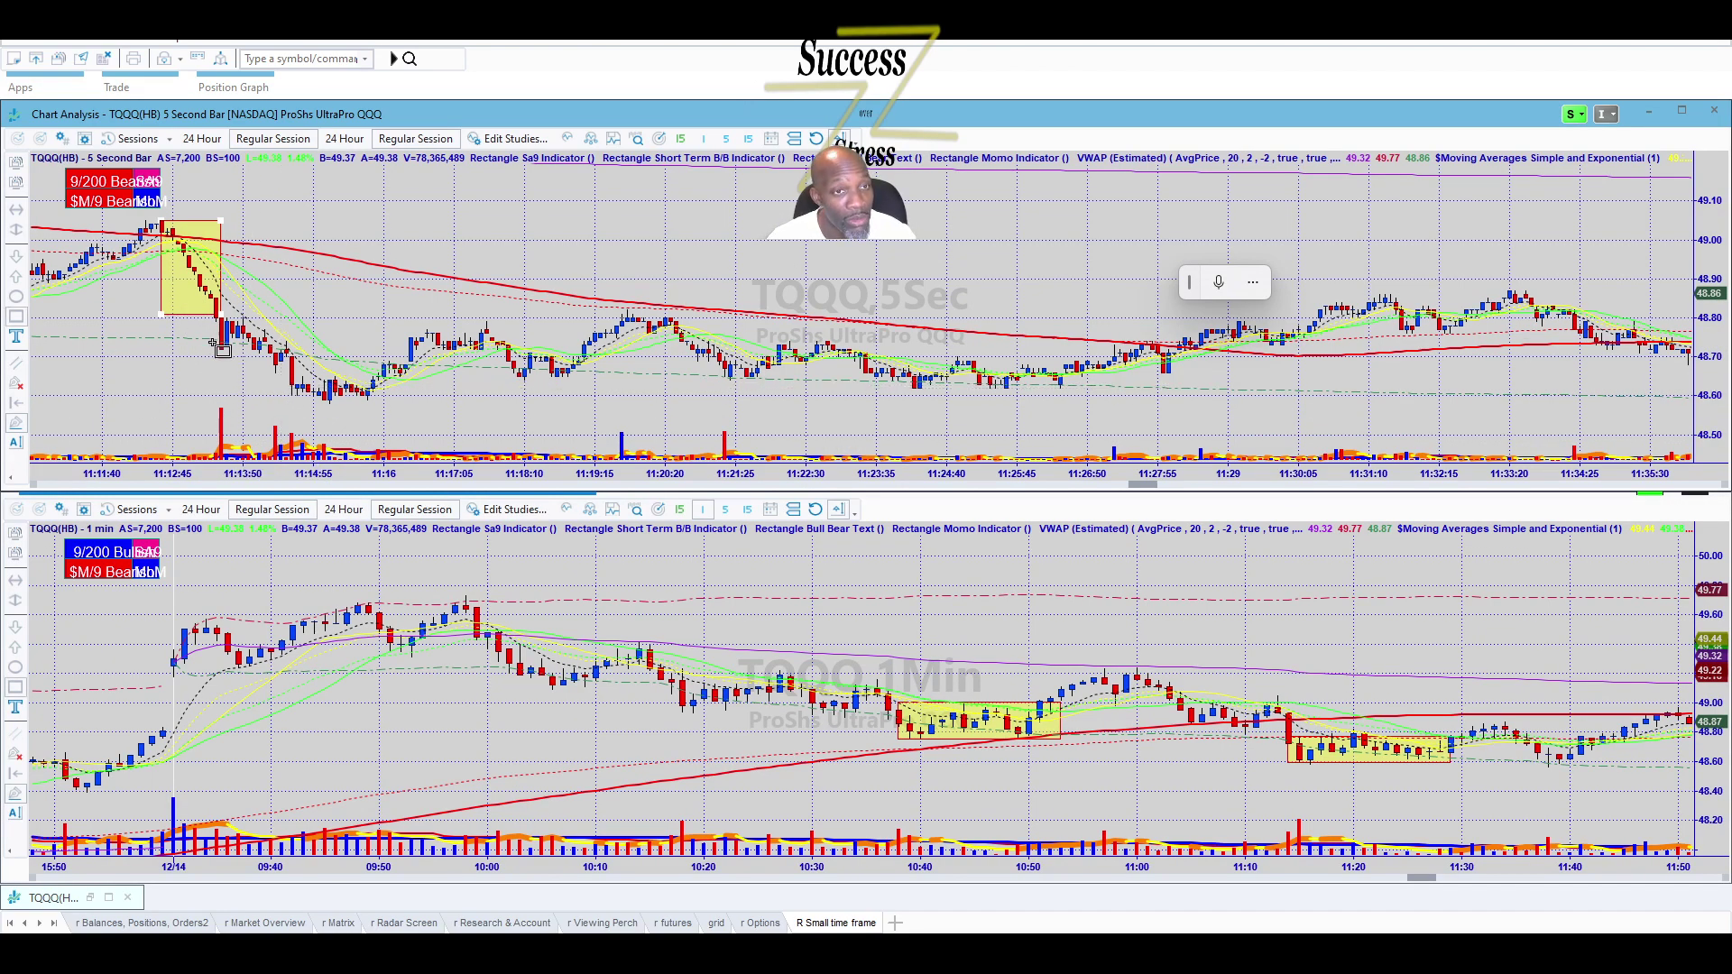
pyautogui.hotkey('alt', 'e')
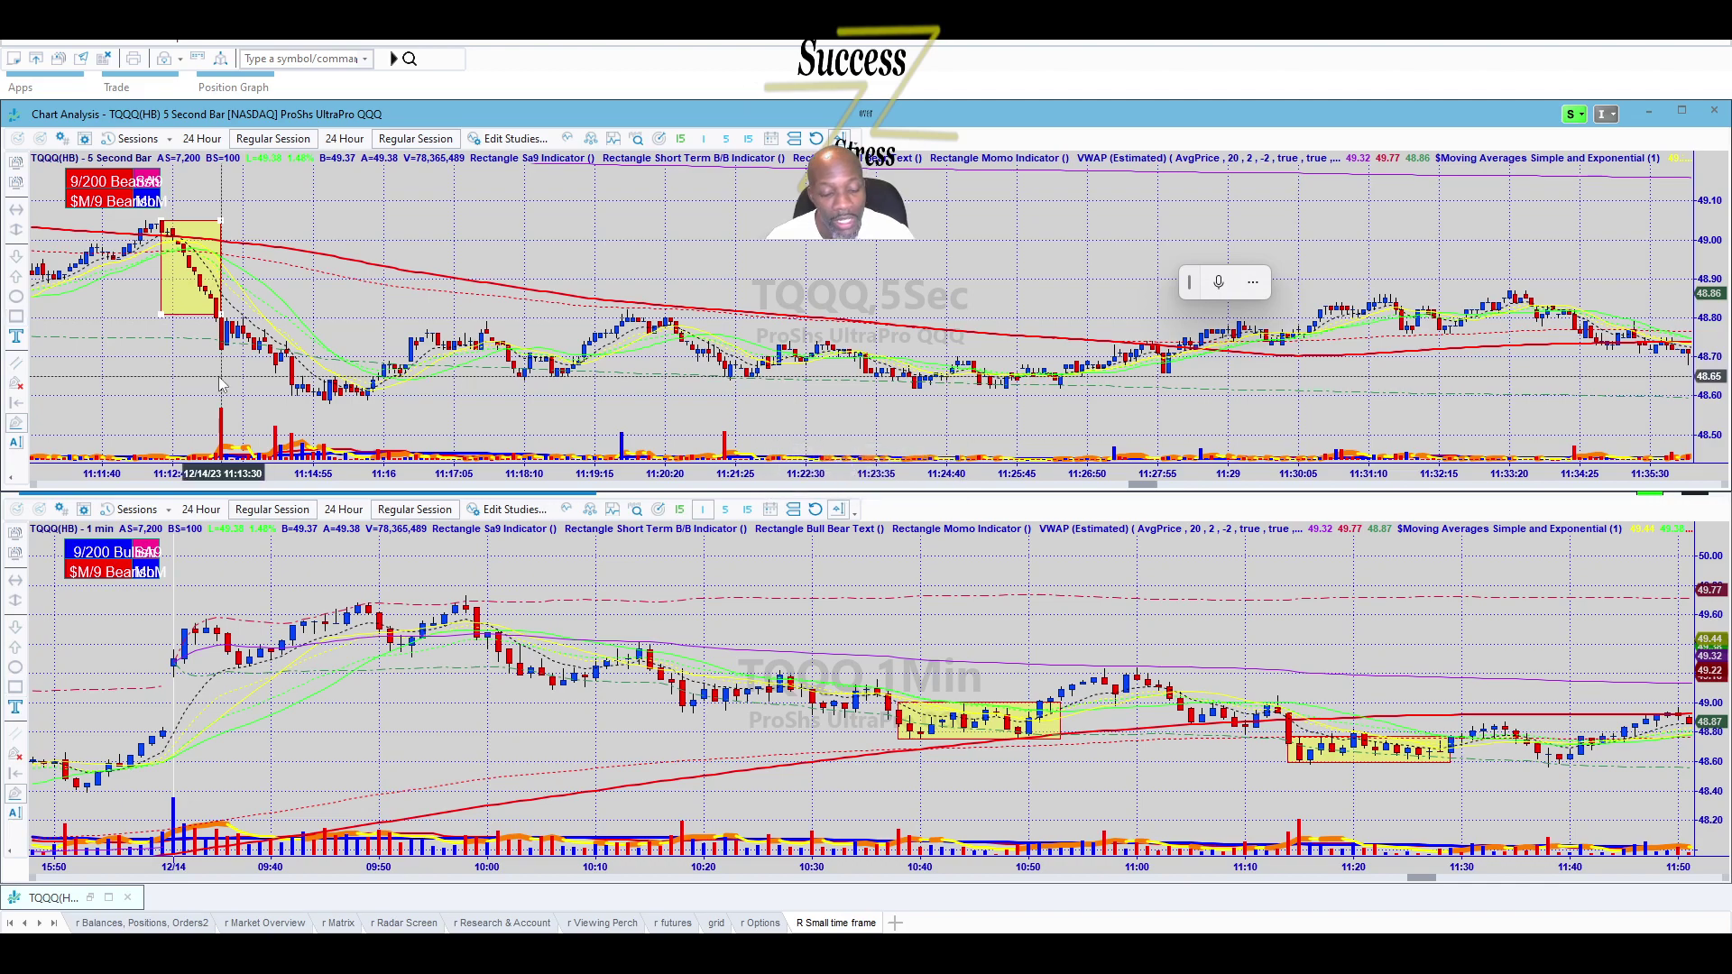
pyautogui.moveTo(231, 375); pyautogui.dragTo(213, 317)
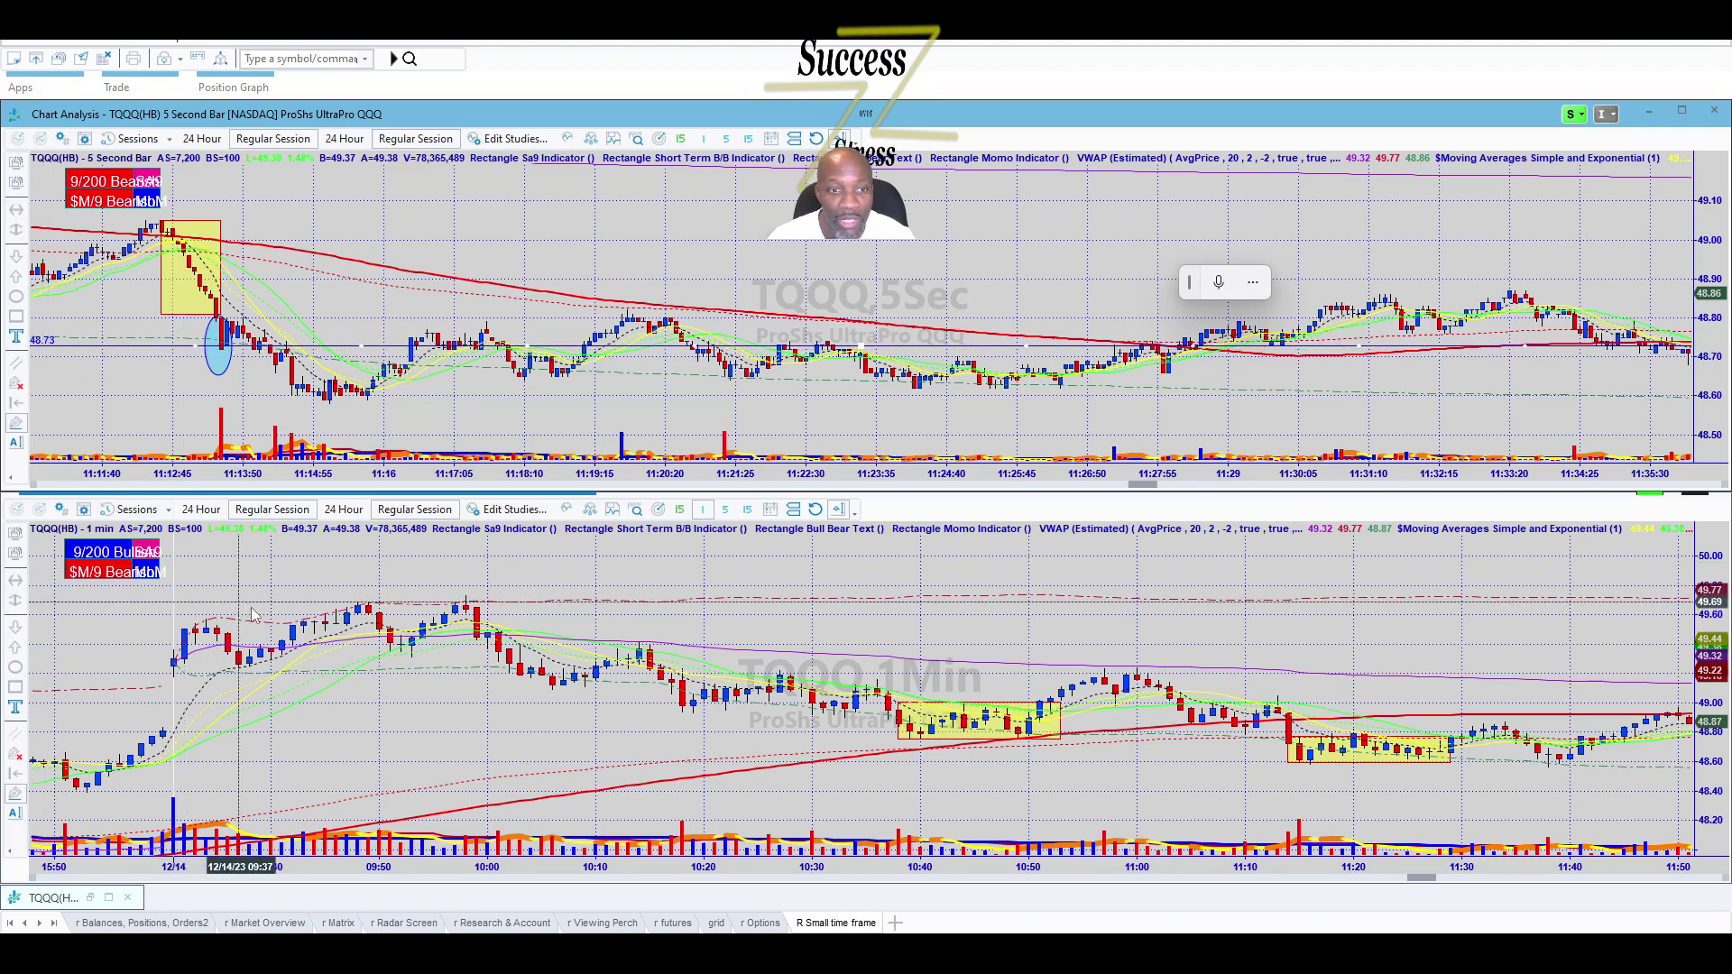
# Move the small time frame window out of the way and draw a horizontal line at 48.73 on the 5-minute chart.
pyautogui.moveTo(783, 20); pyautogui.dragTo(0, 612)
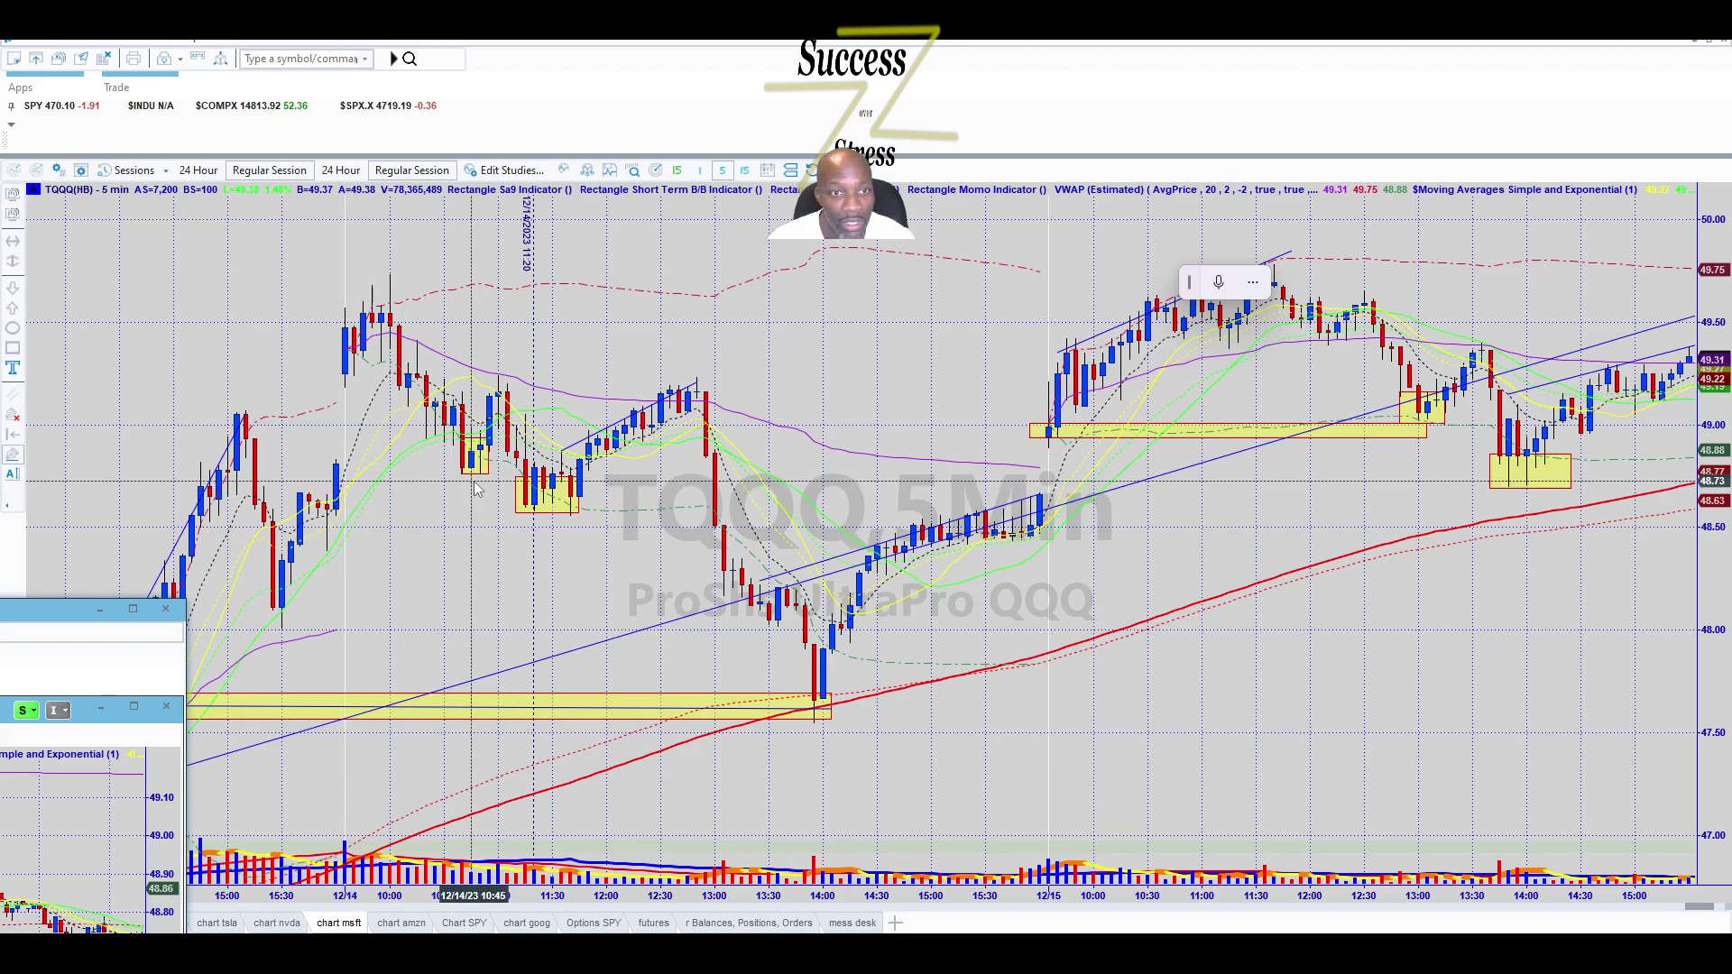
pyautogui.click(474, 481)
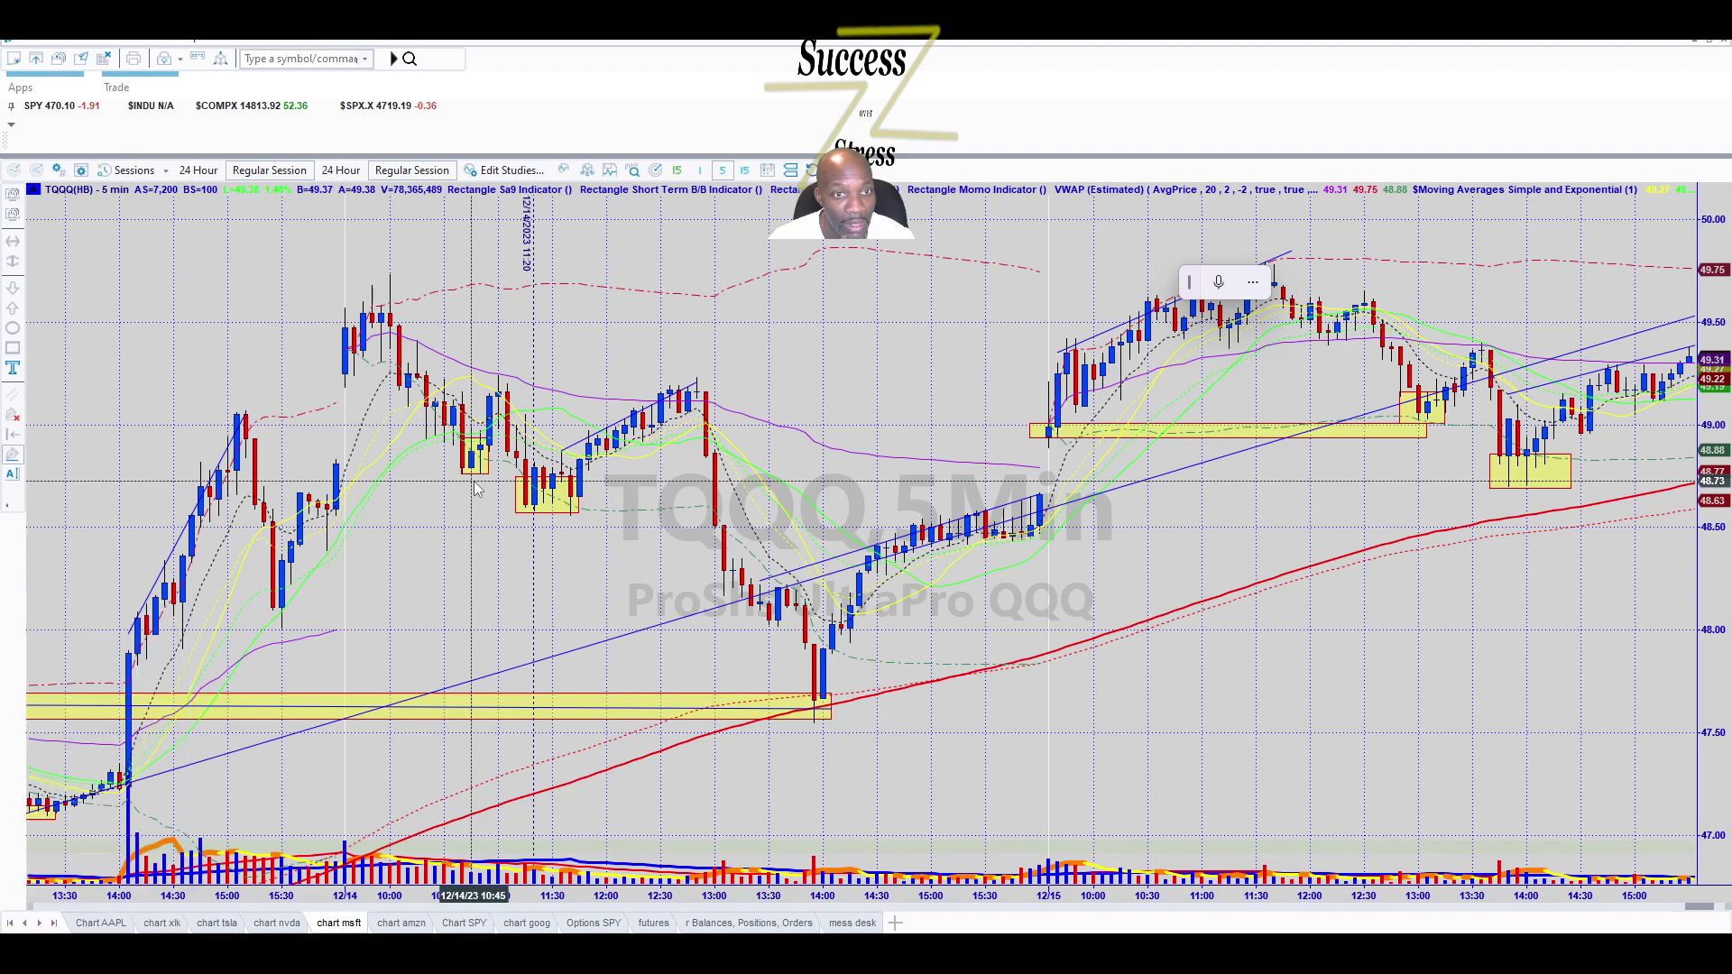
pyautogui.hotkey('ctrl', 'alt', 'h')
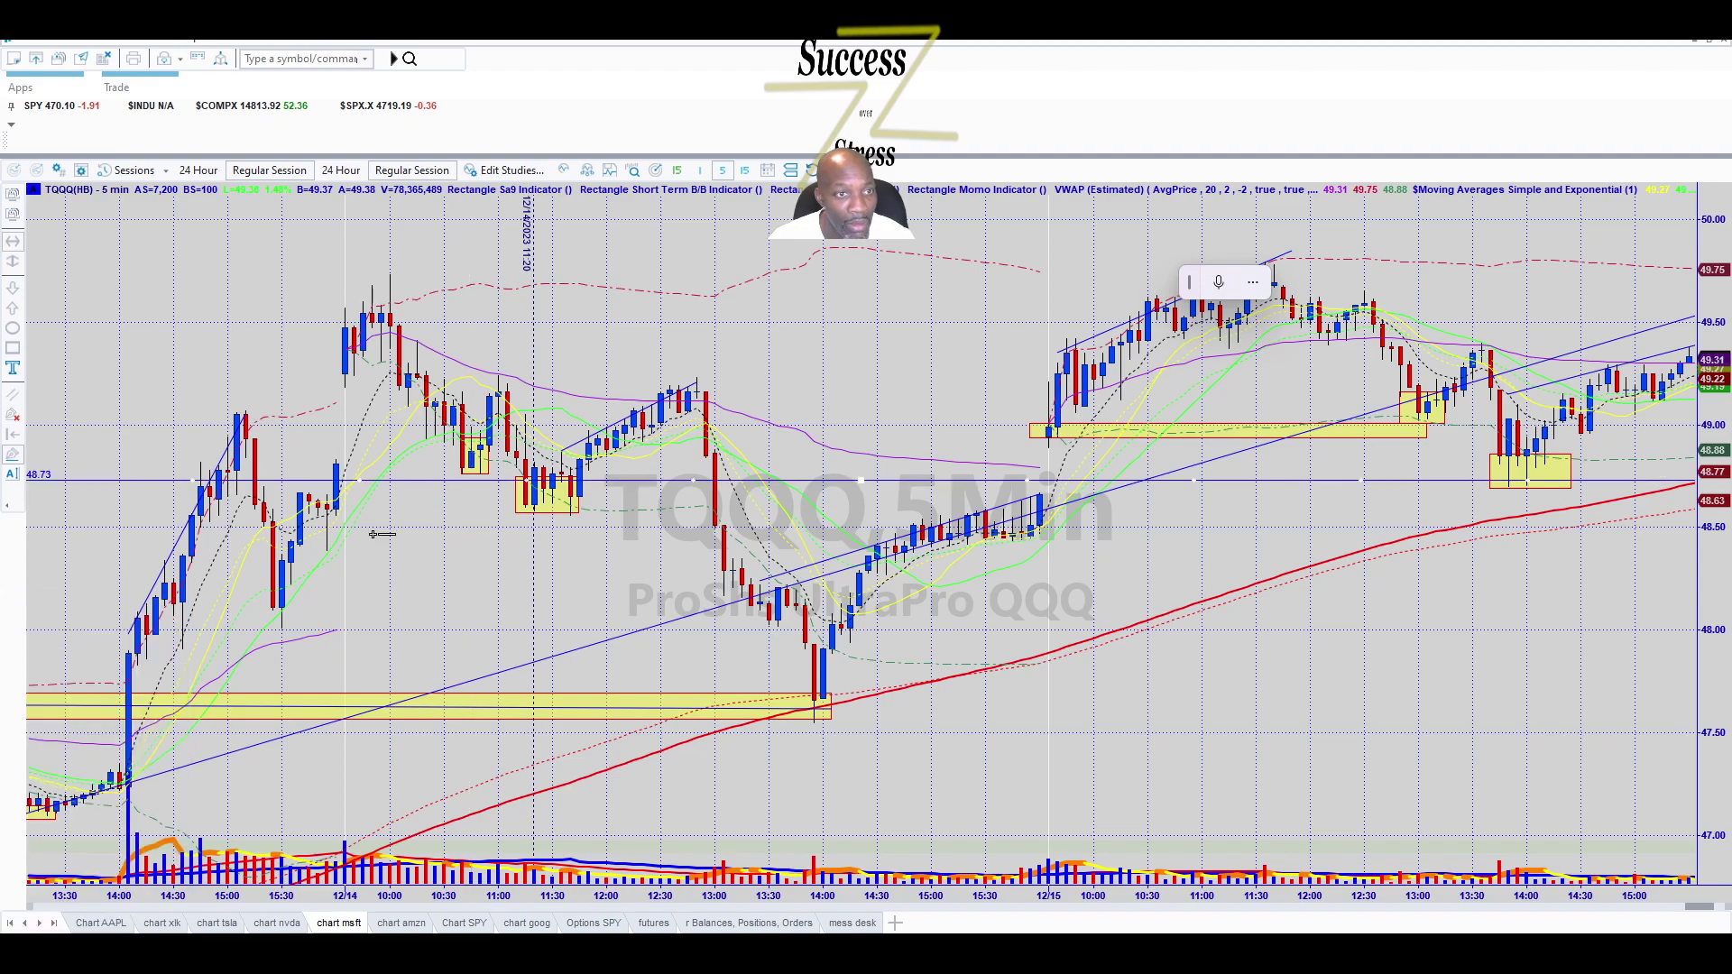
# On the 5-second chart in the small time frame window, draw a trend line down the decline and box the consolidation at its low.
pyautogui.moveTo(0, 614); pyautogui.dragTo(441, 192)
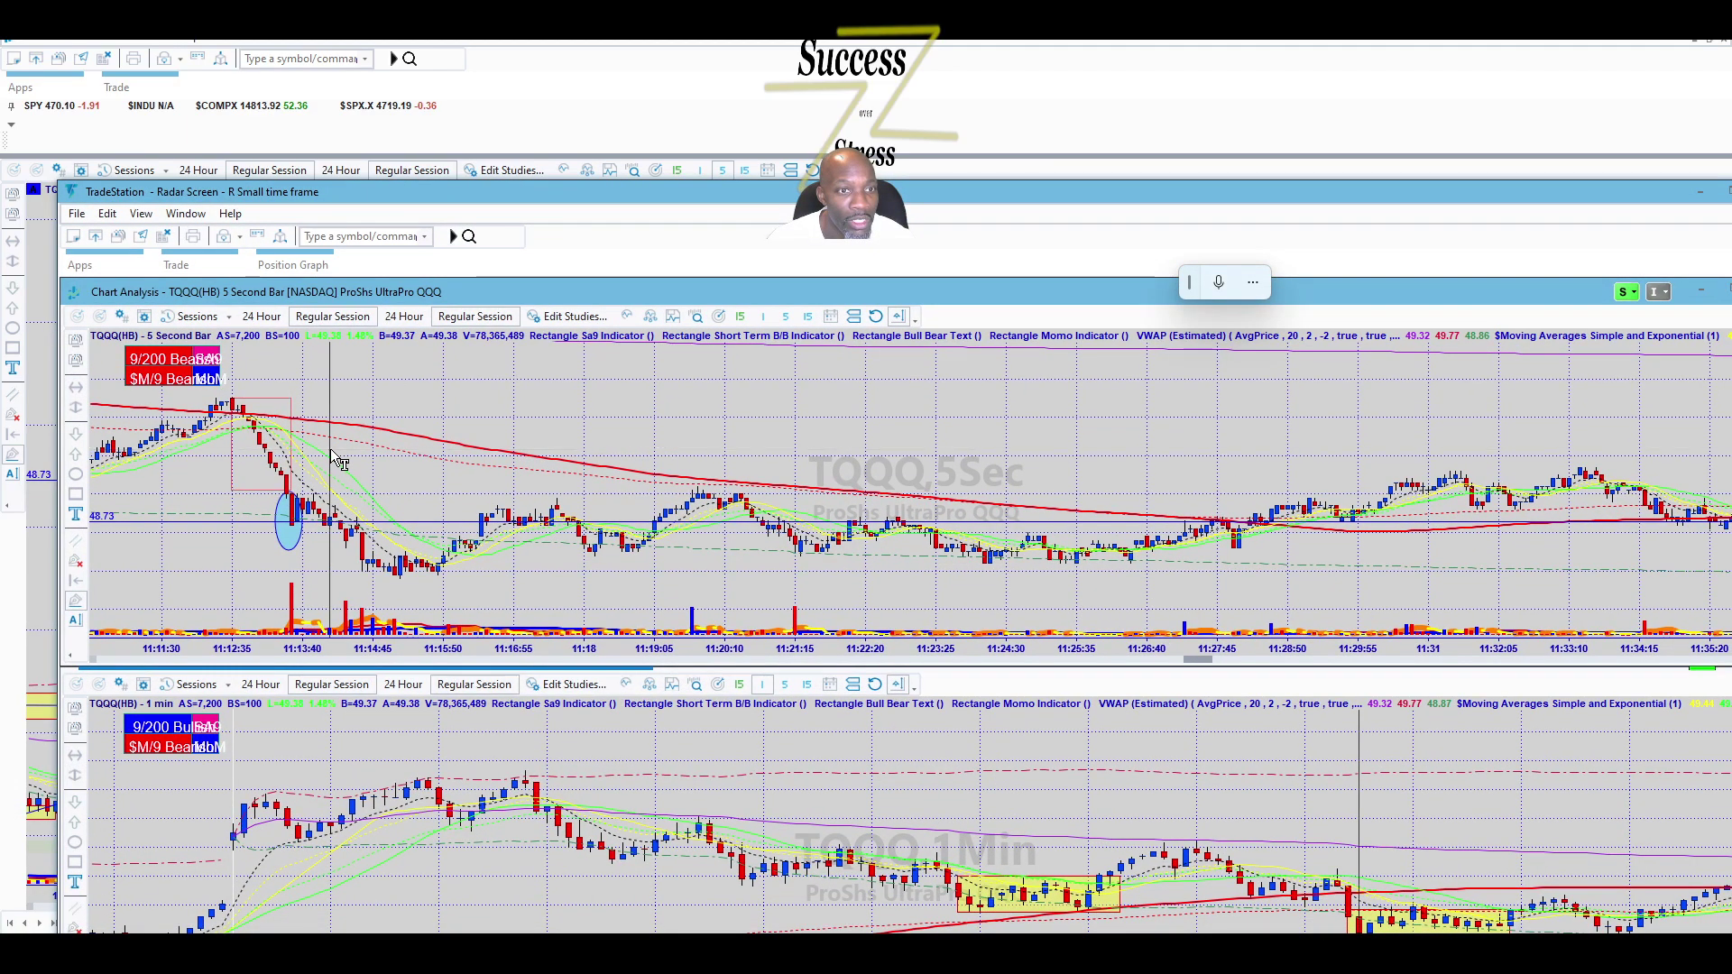
pyautogui.click(279, 528)
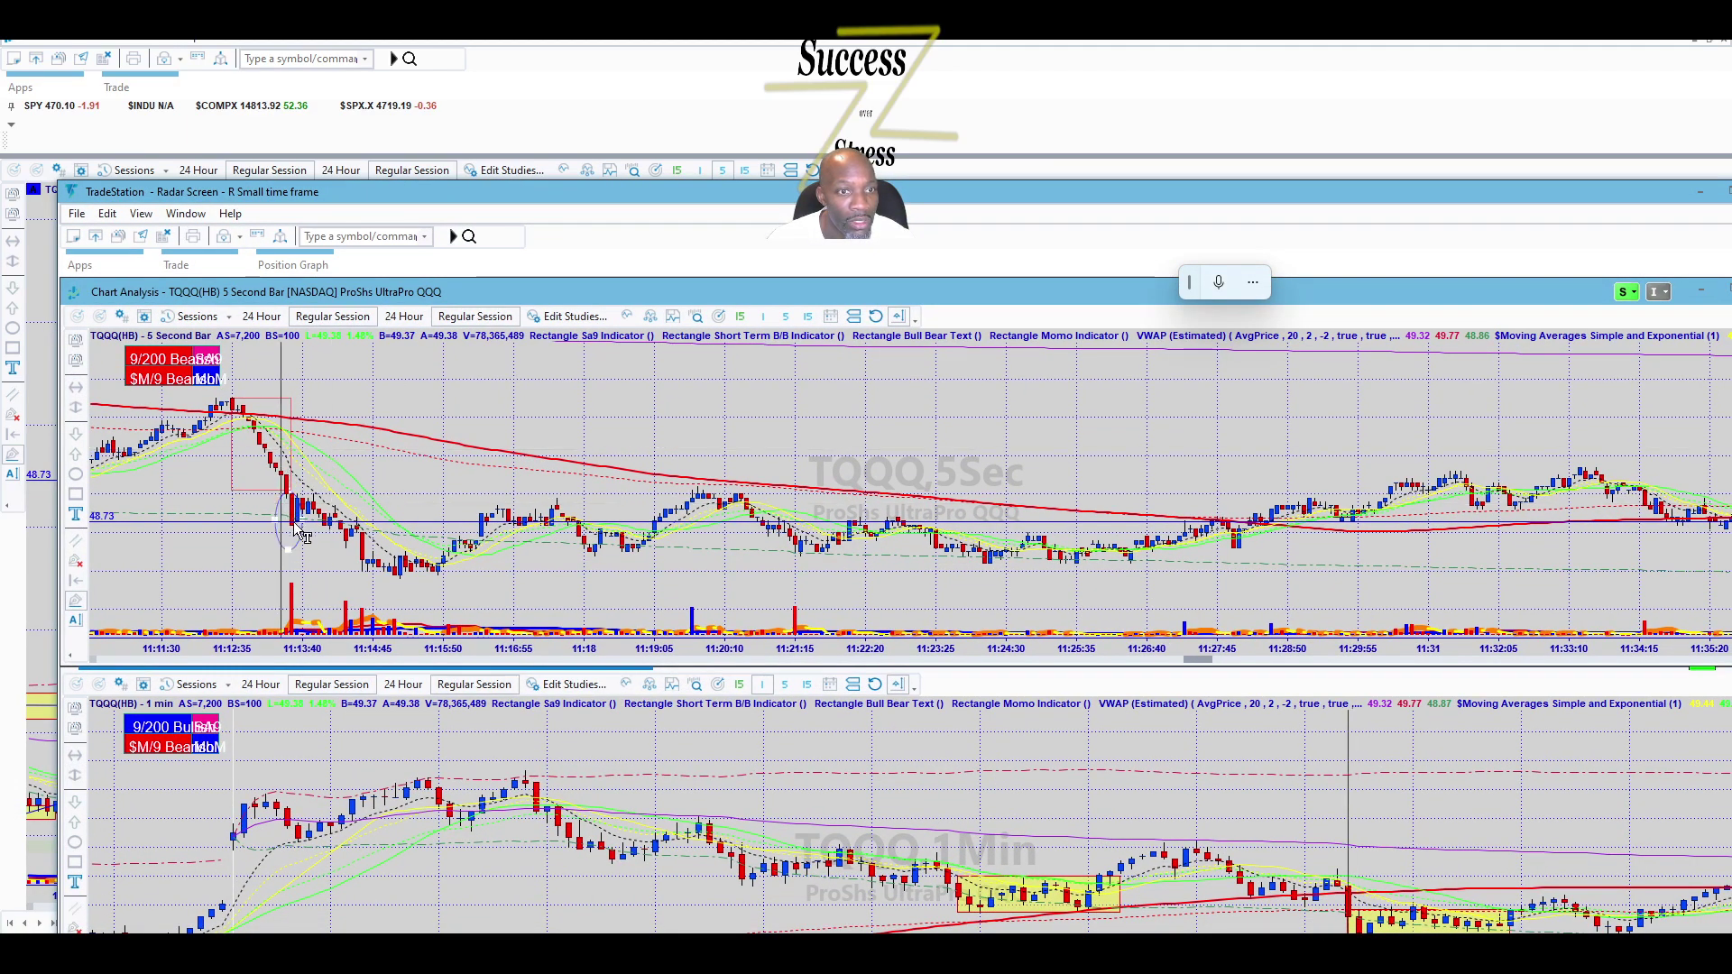
pyautogui.click(394, 572)
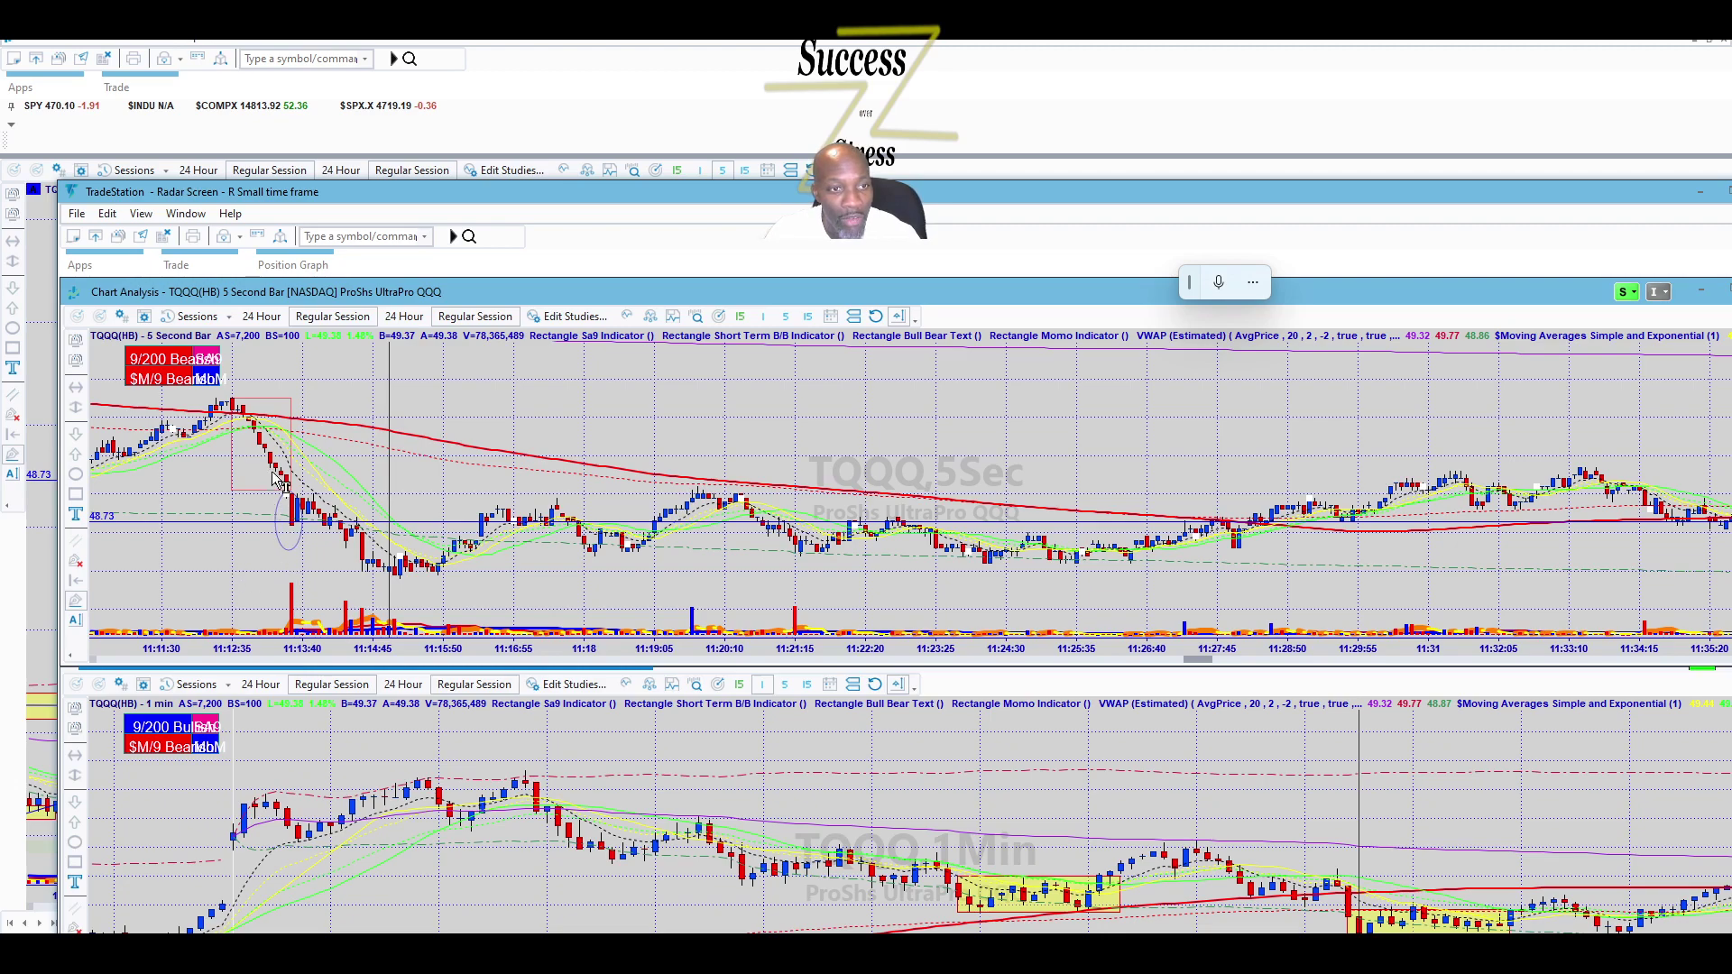
pyautogui.moveTo(233, 395)
pyautogui.mouseDown()
pyautogui.moveTo(325, 484)
pyautogui.moveTo(372, 560)
pyautogui.moveTo(362, 578)
pyautogui.mouseUp()
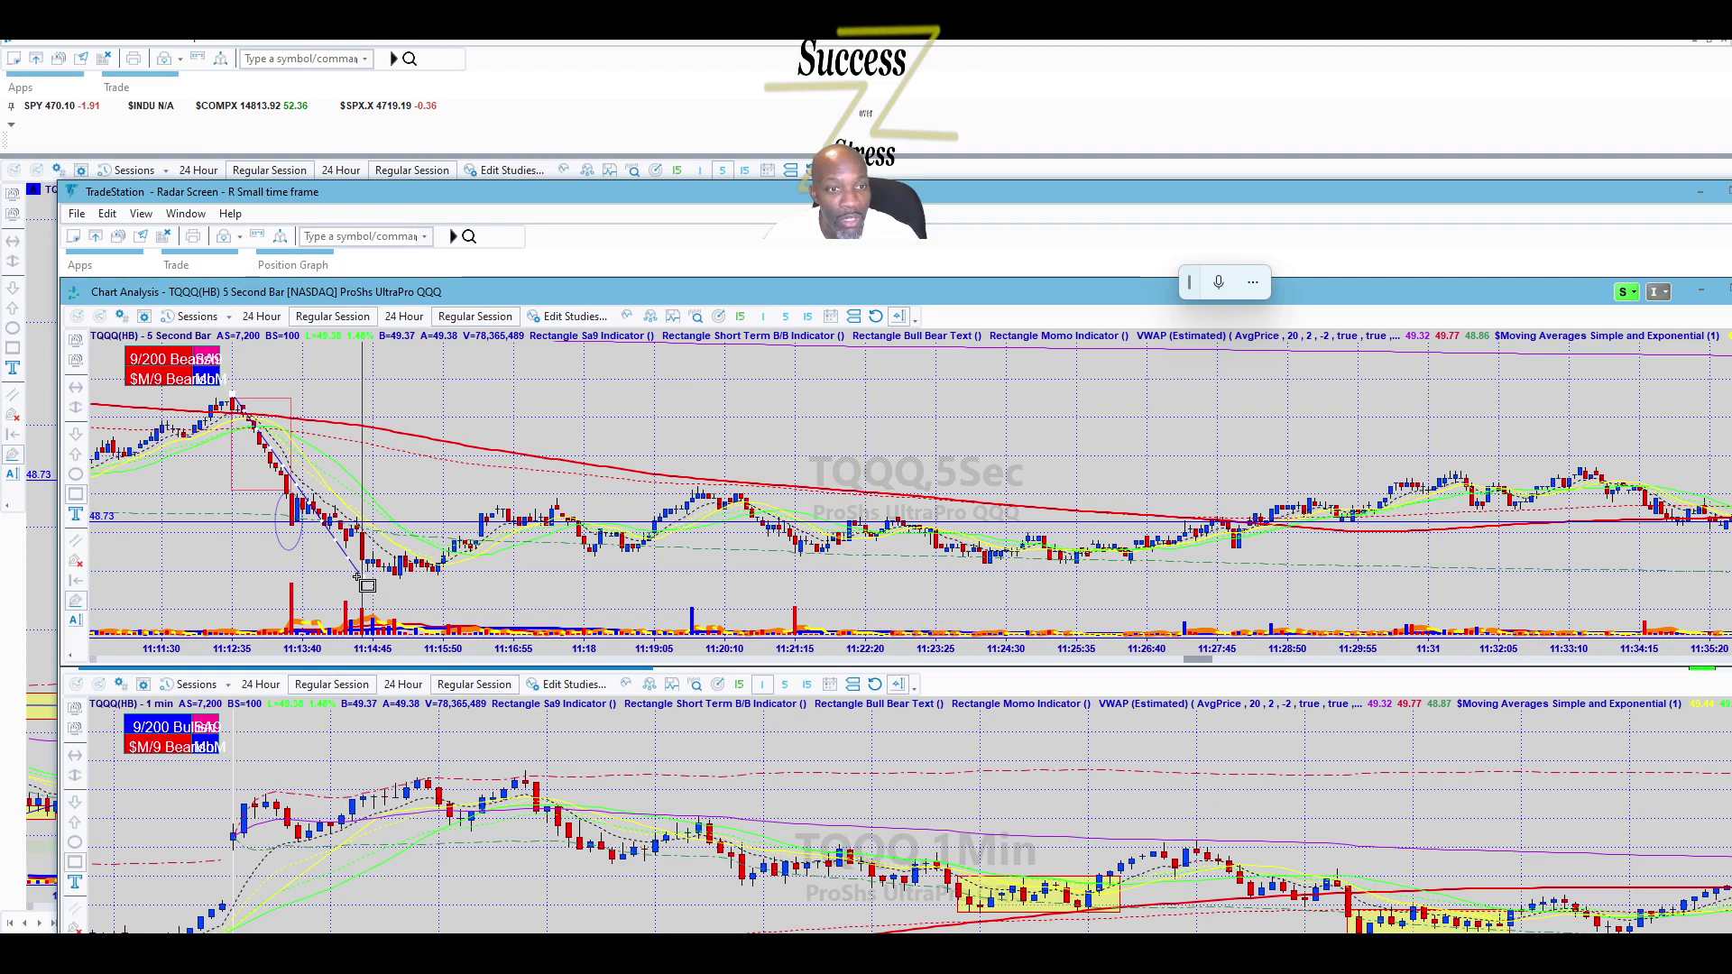
pyautogui.click(444, 573)
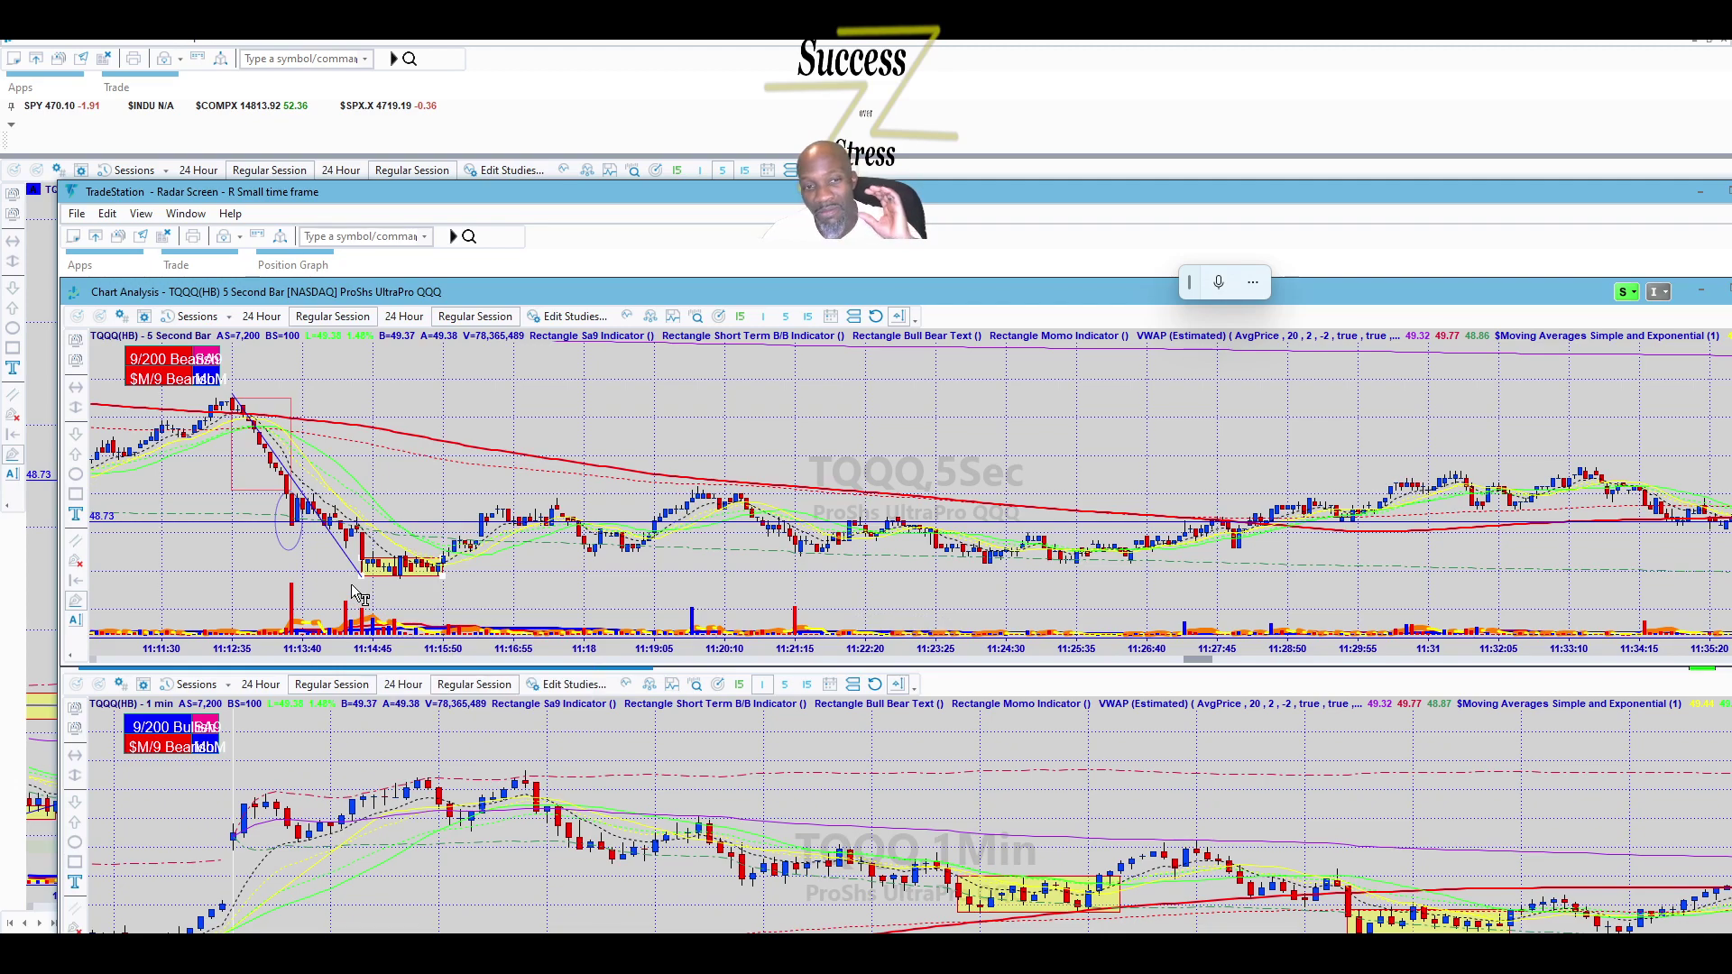
# Add the text note "flush, bearish large volume , candle, trend break, tight consolidation" above the decline on the 5-second chart.
pyautogui.moveTo(693, 189); pyautogui.dragTo(728, 224)
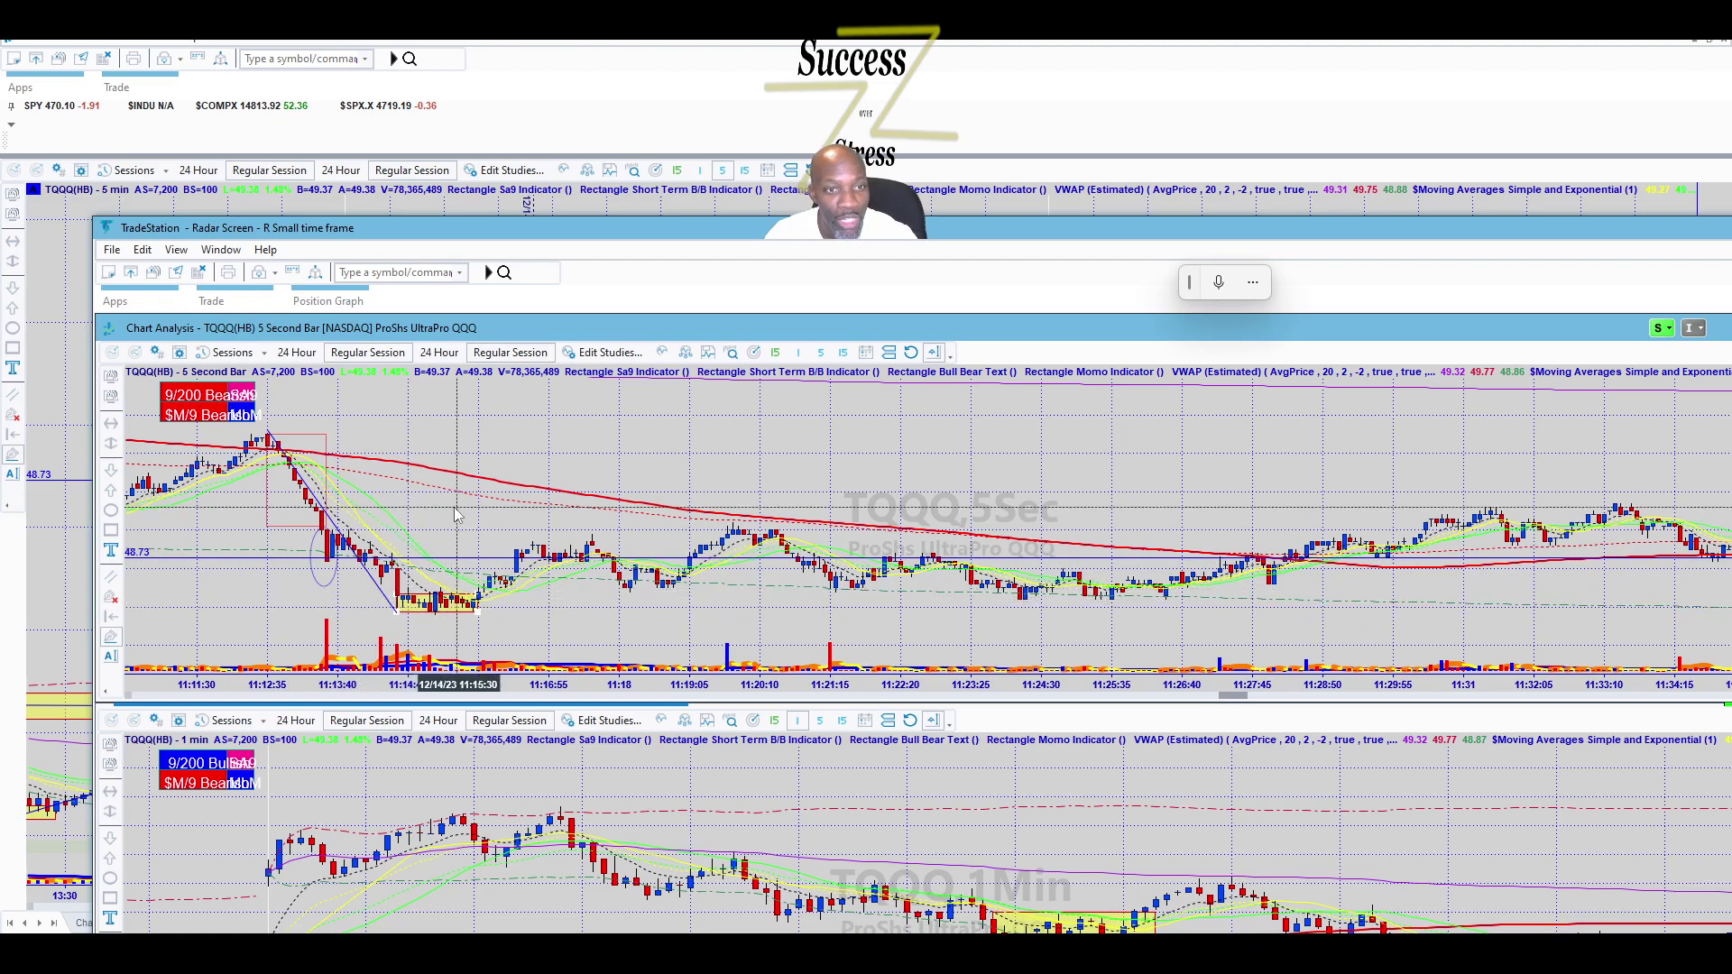
pyautogui.click(400, 430)
pyautogui.write('flu')
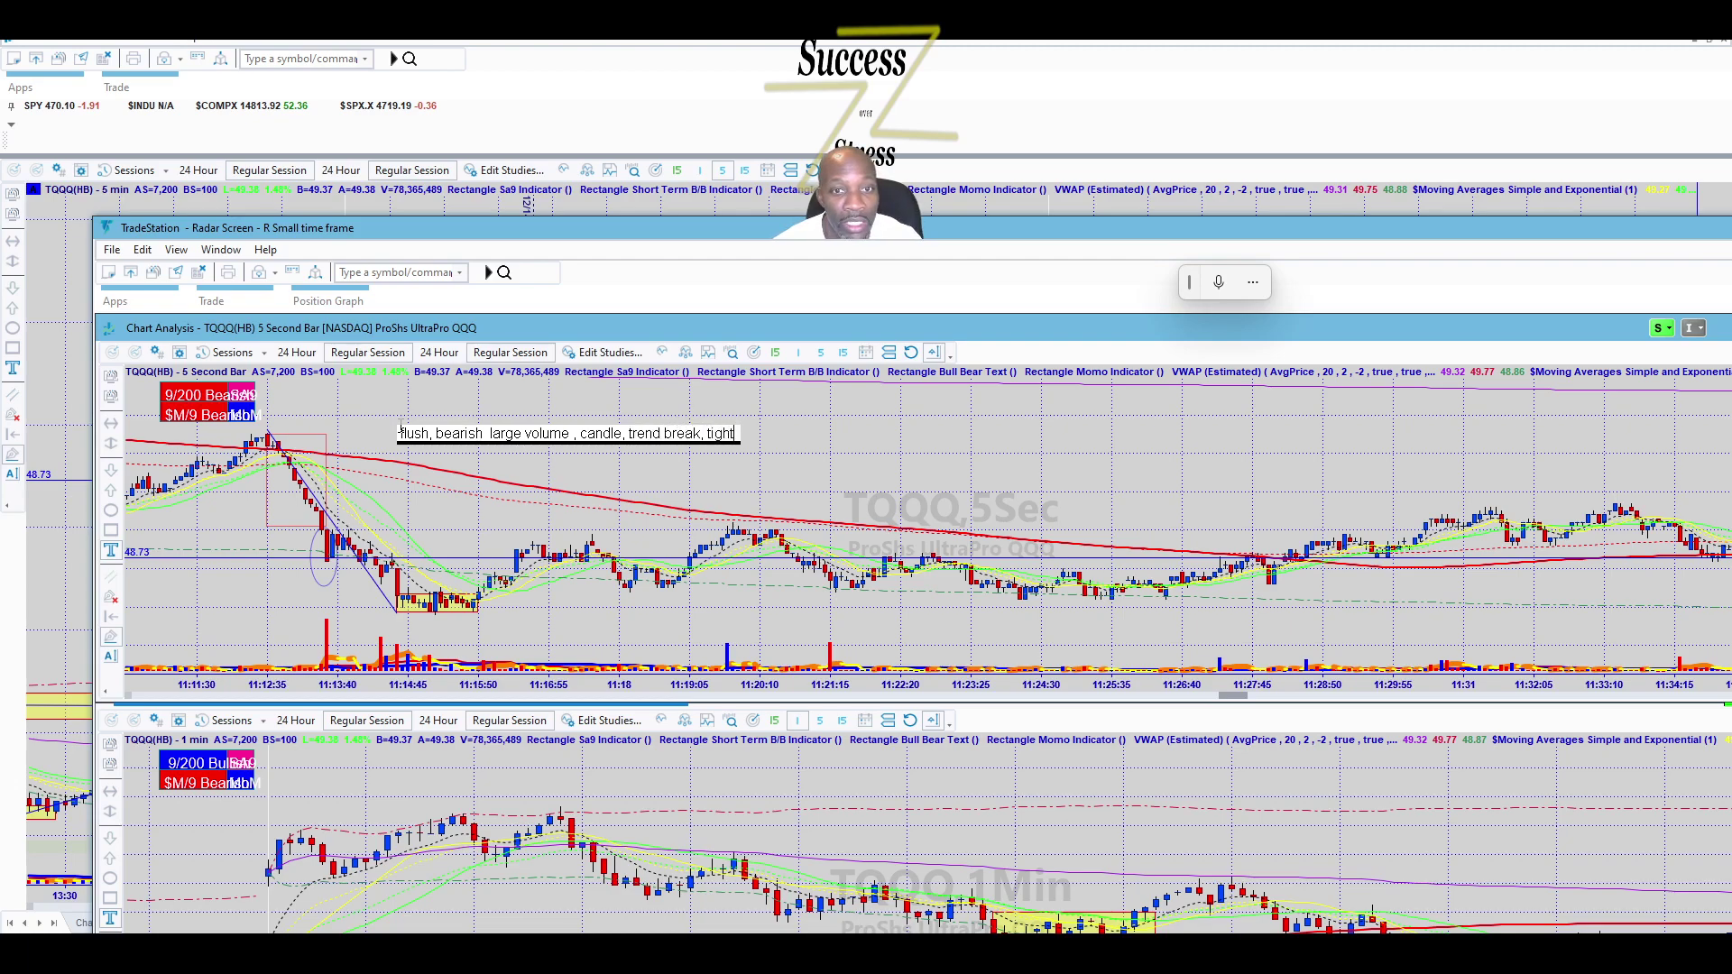
pyautogui.press('Return')
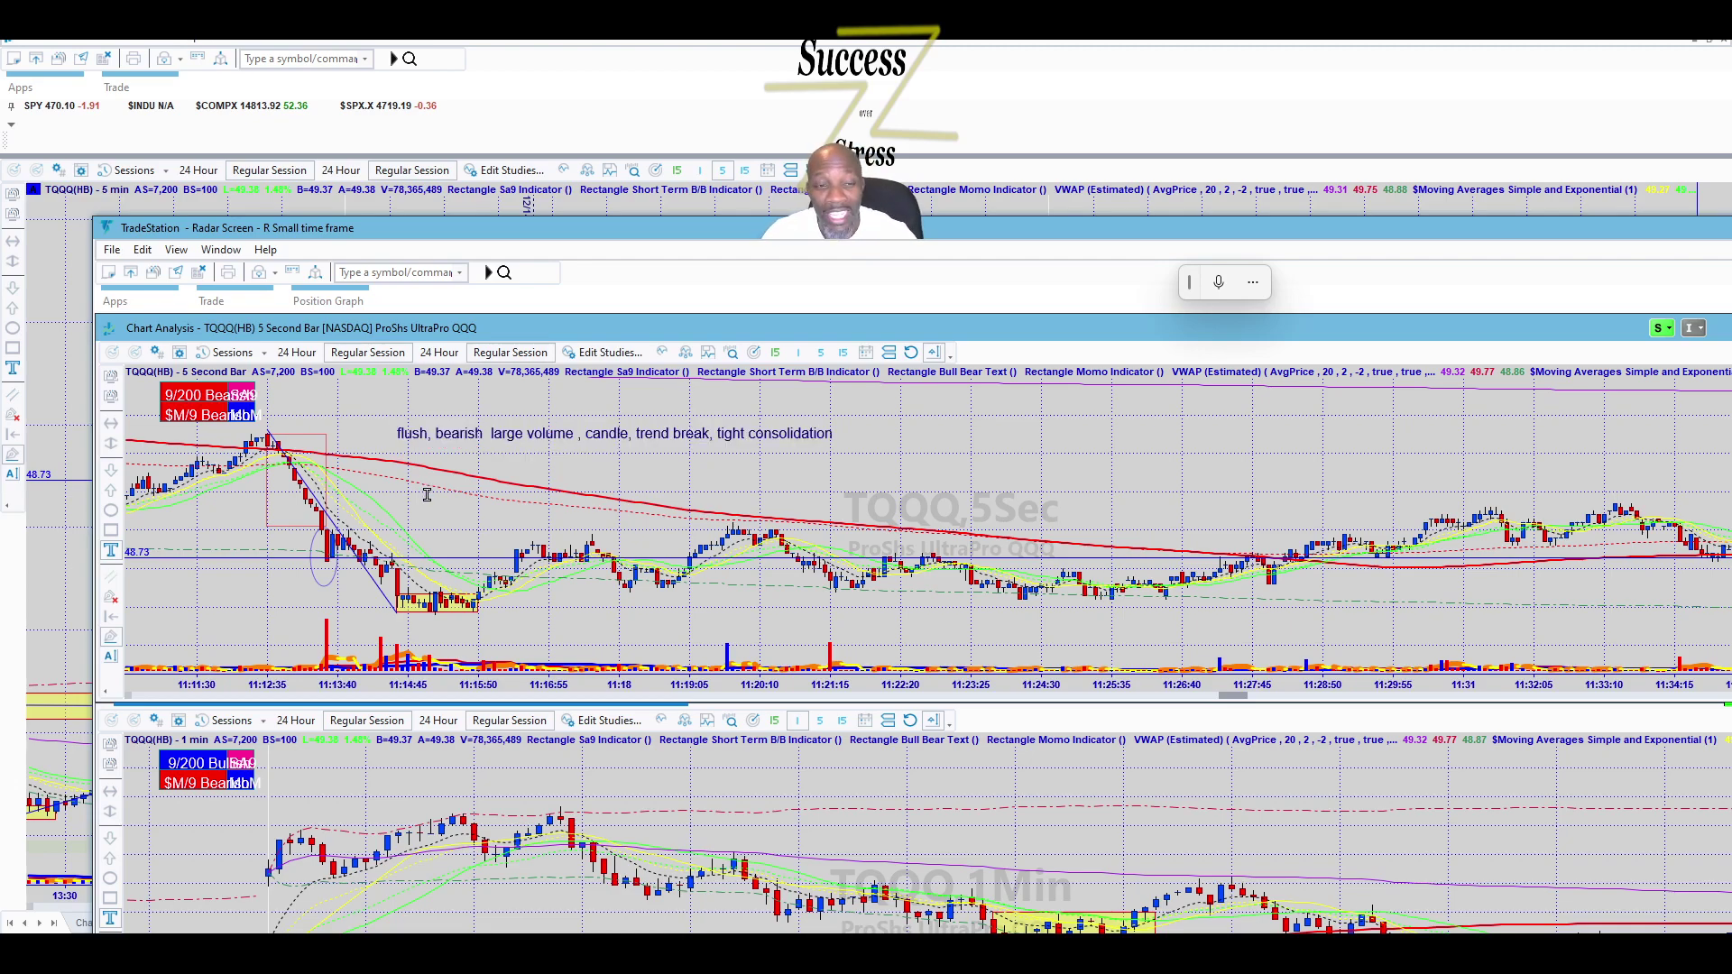
# Draw horizontal lines at 48.58 and 48.62 along the consolidation low on the 5-second chart.
pyautogui.press('Left')
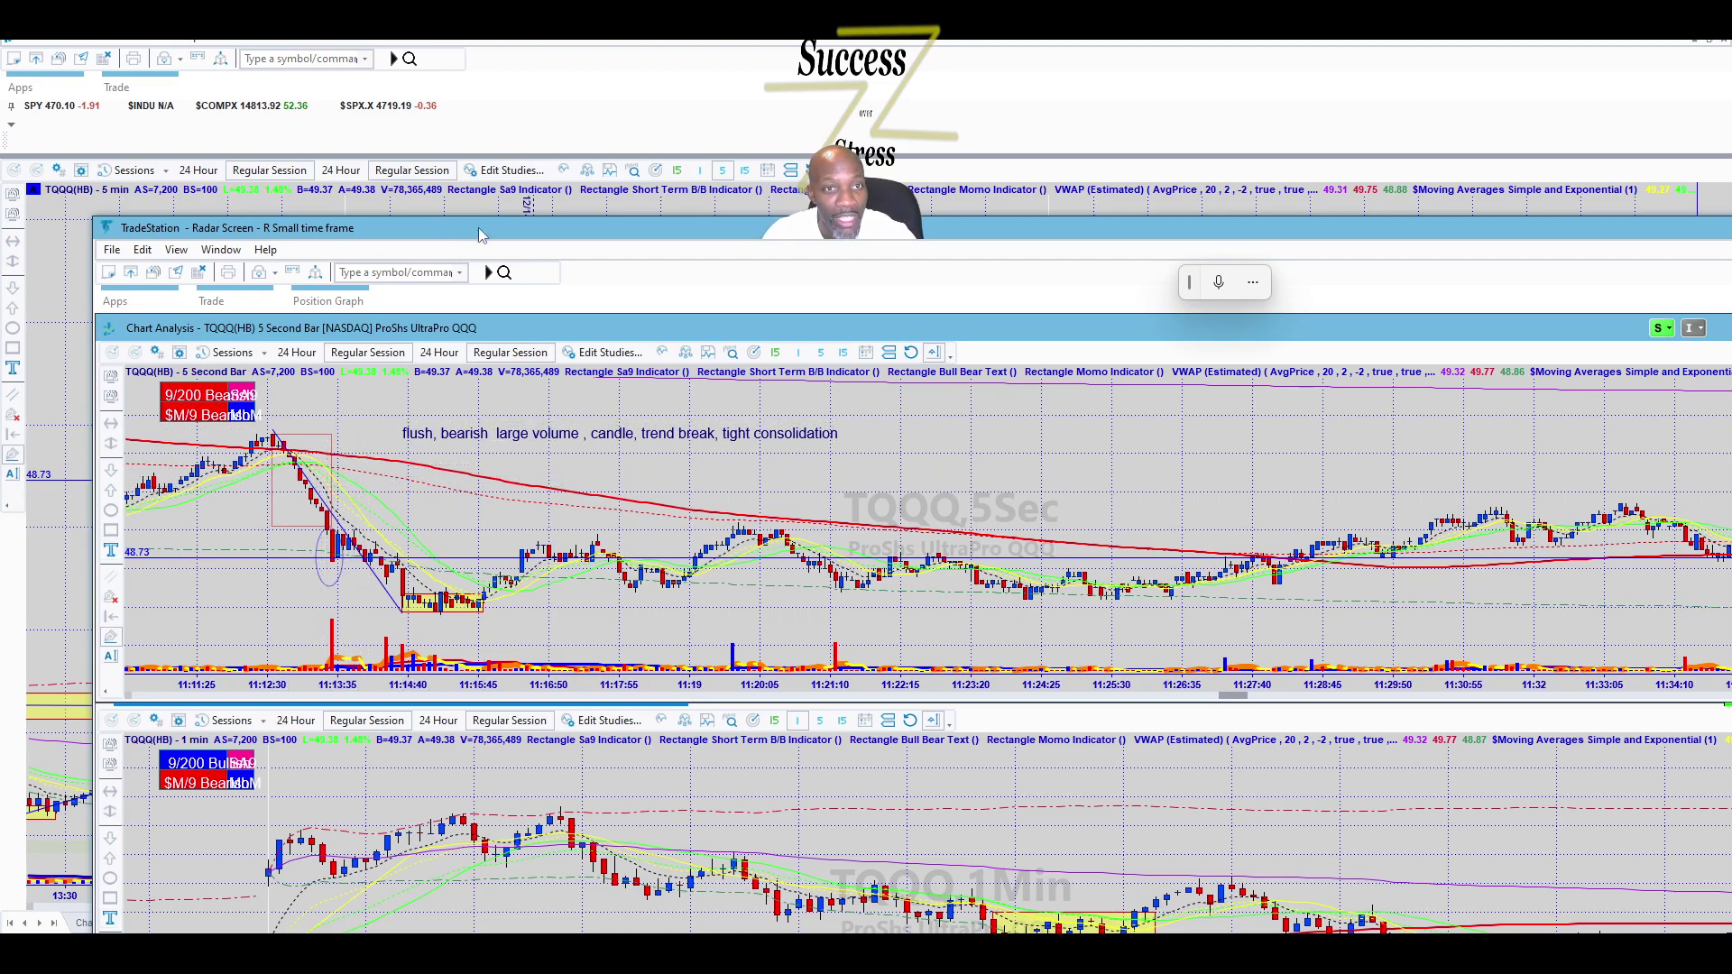
pyautogui.click(439, 609)
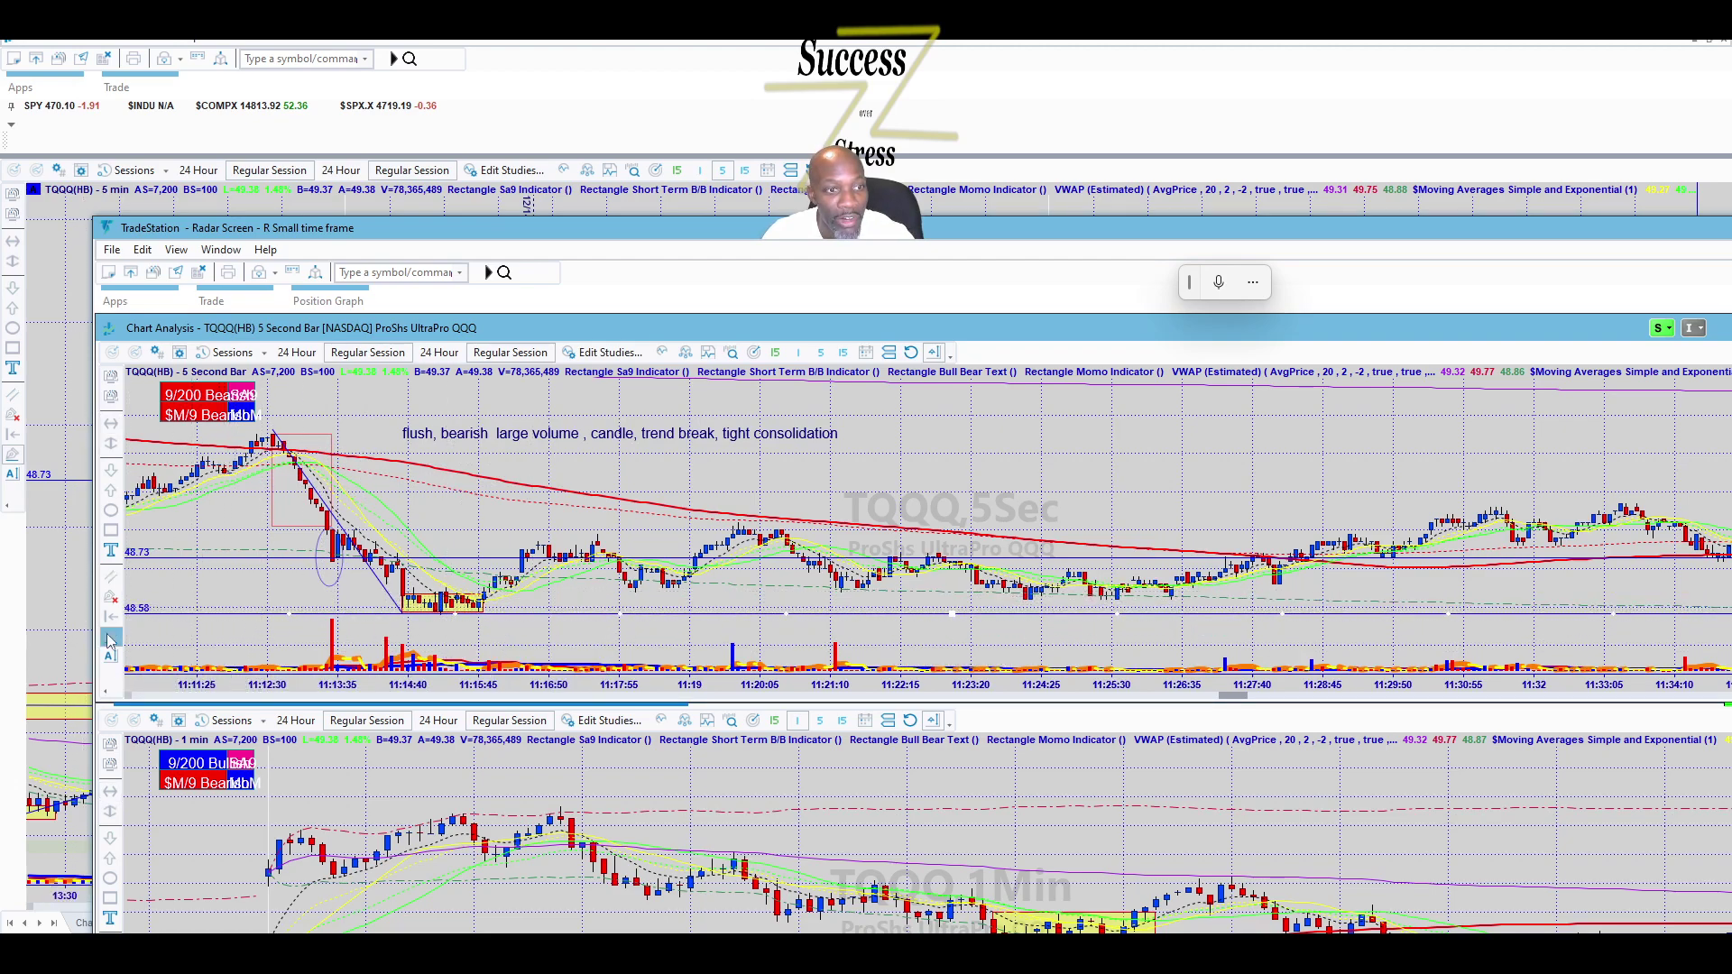
pyautogui.click(484, 597)
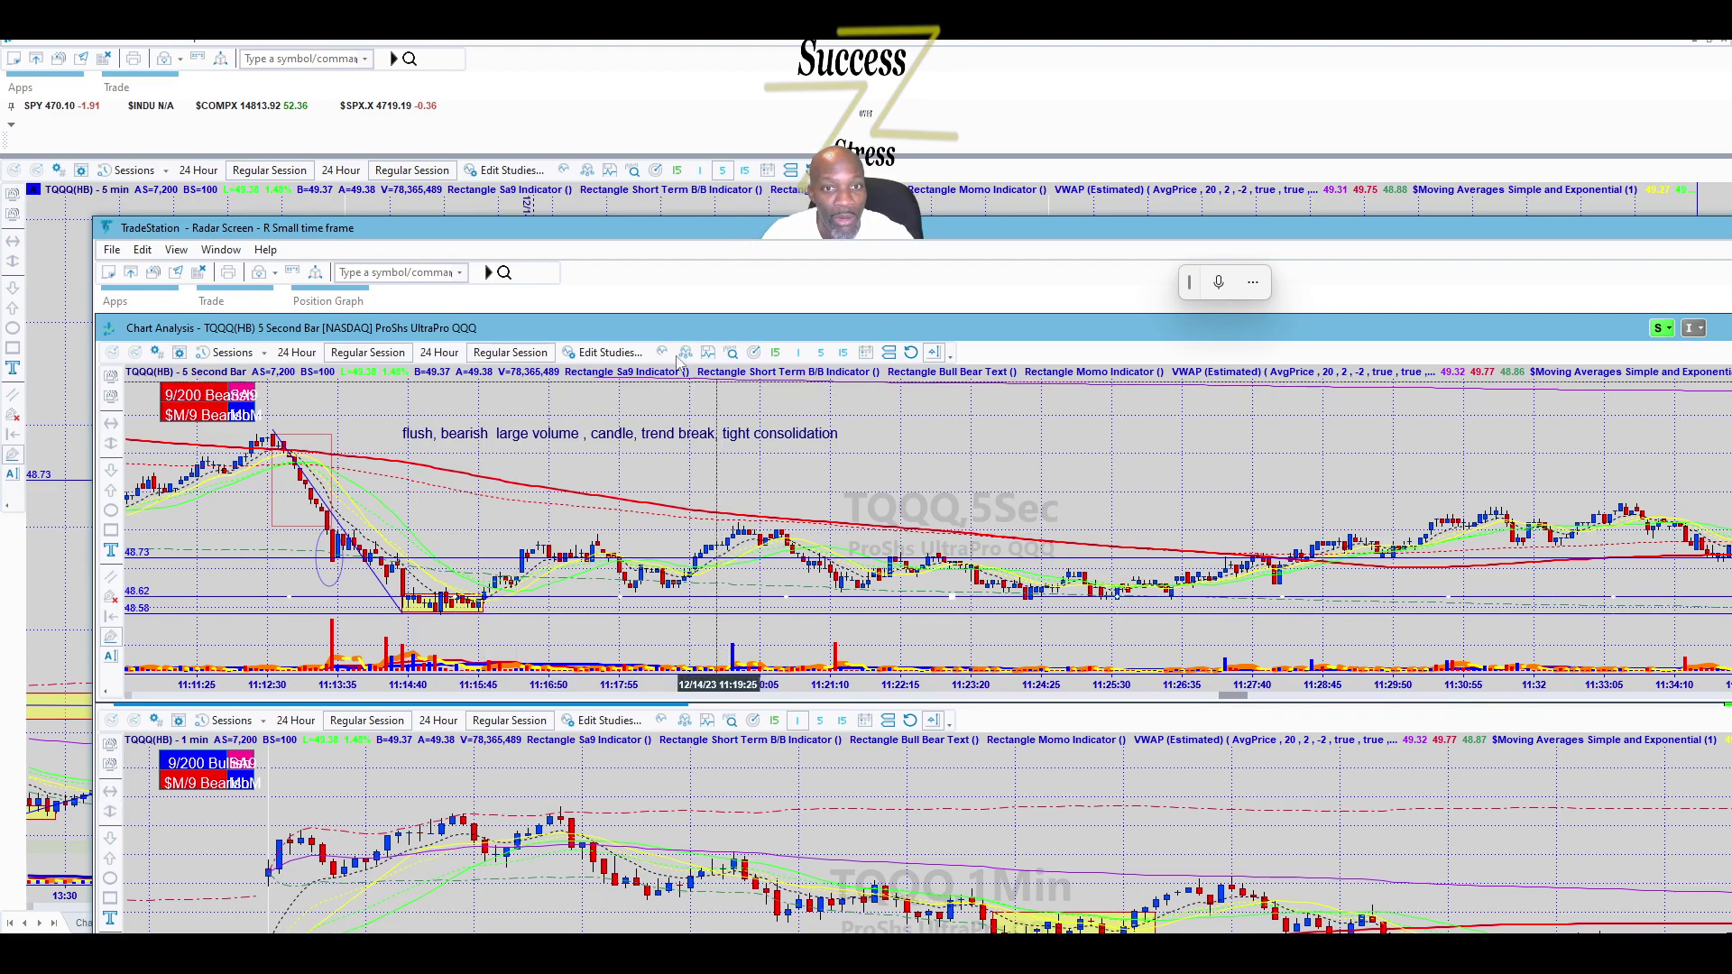
# Move the small time frame window aside and draw horizontal lines at 48.58 and 48.62 on the 5-minute chart.
pyautogui.moveTo(773, 229); pyautogui.dragTo(0, 622)
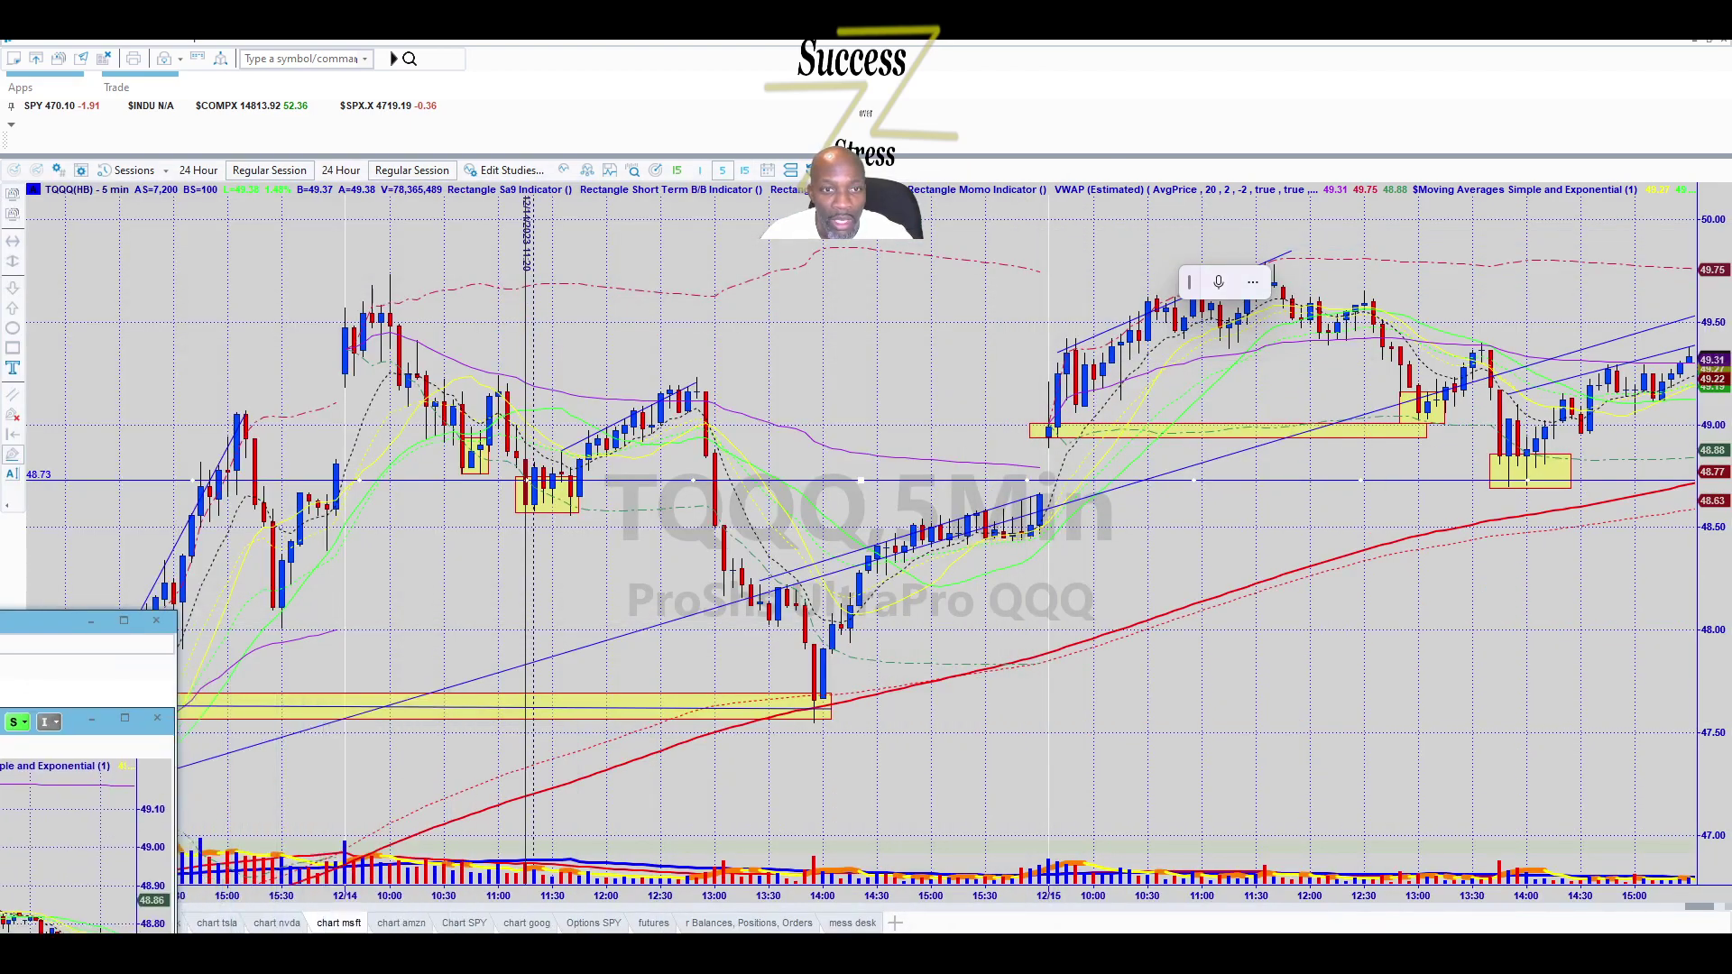
pyautogui.click(517, 509)
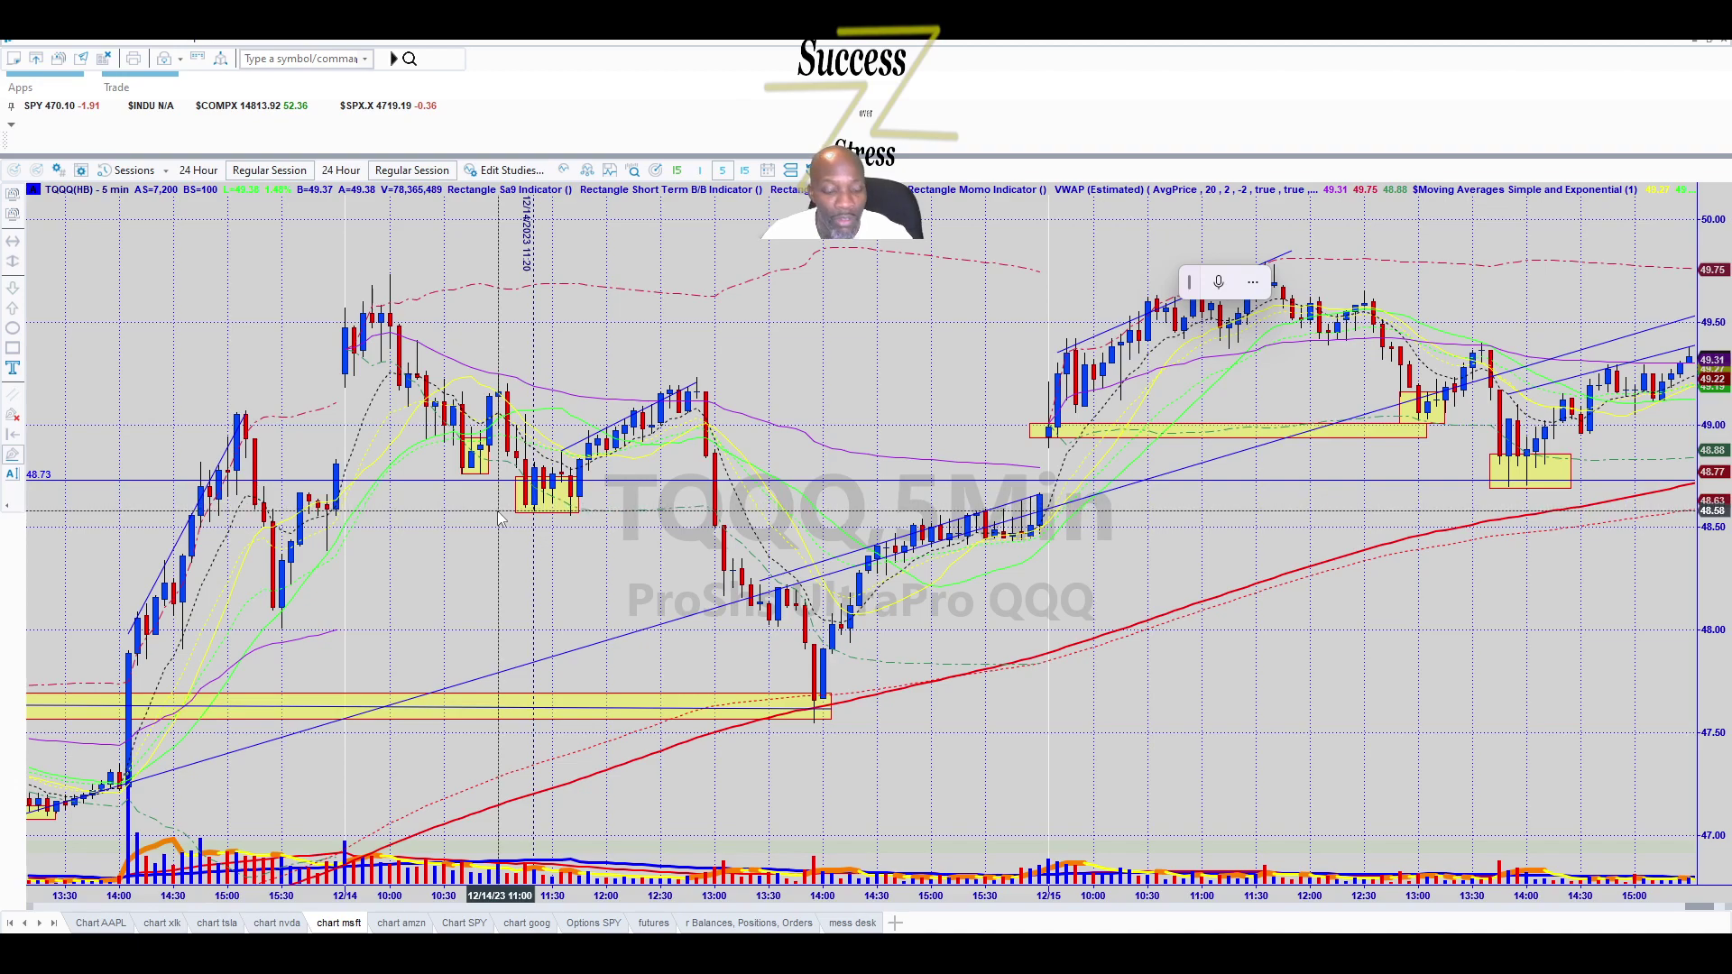
pyautogui.click(498, 512)
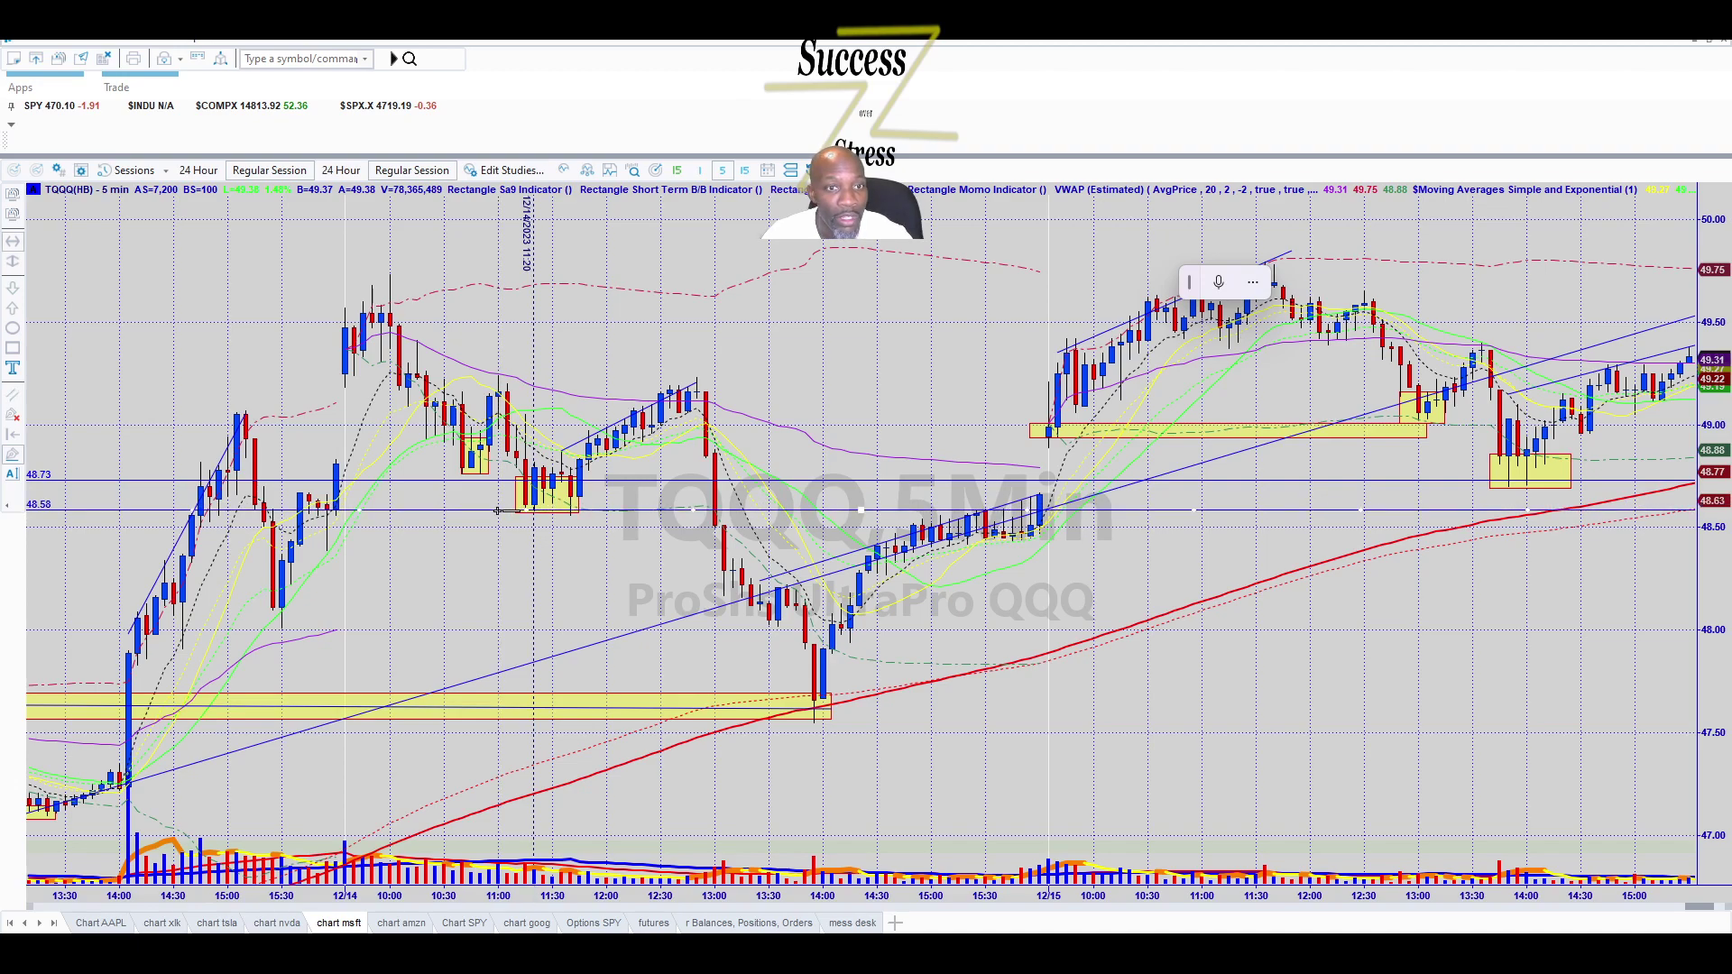
pyautogui.moveTo(497, 499); pyautogui.dragTo(499, 502)
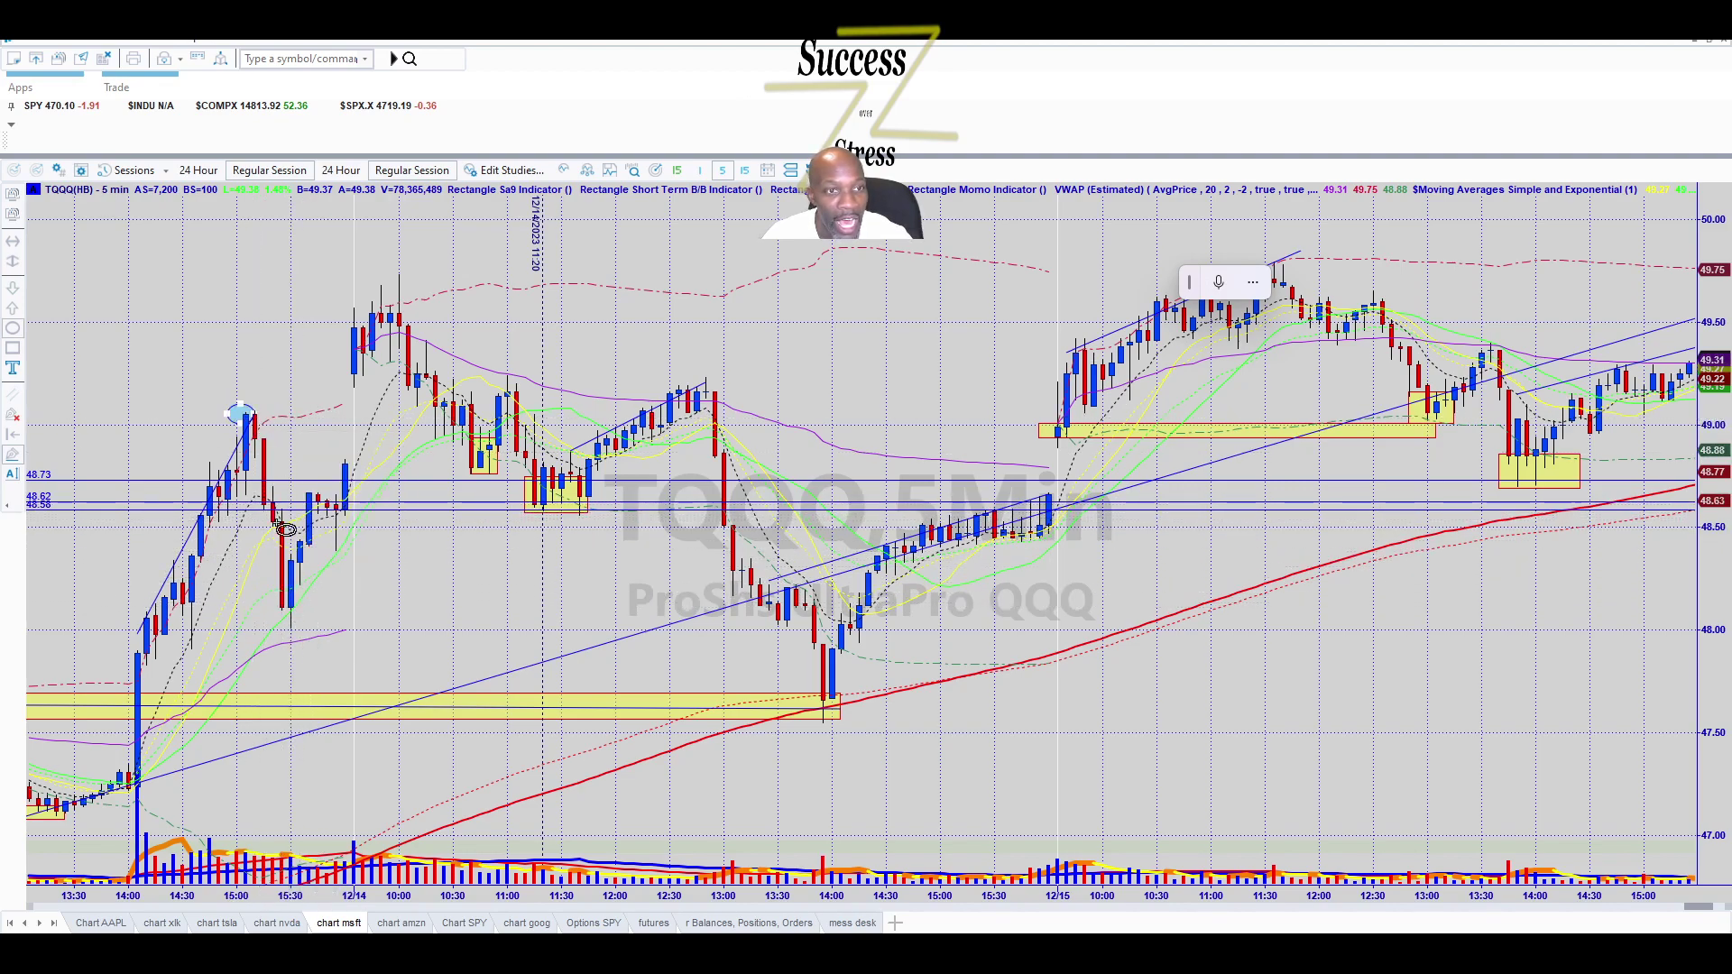
# Circle the 12/13 afternoon swing high and the pullback low near 15:30 on the 5-minute chart.
pyautogui.moveTo(264, 603); pyautogui.dragTo(300, 636)
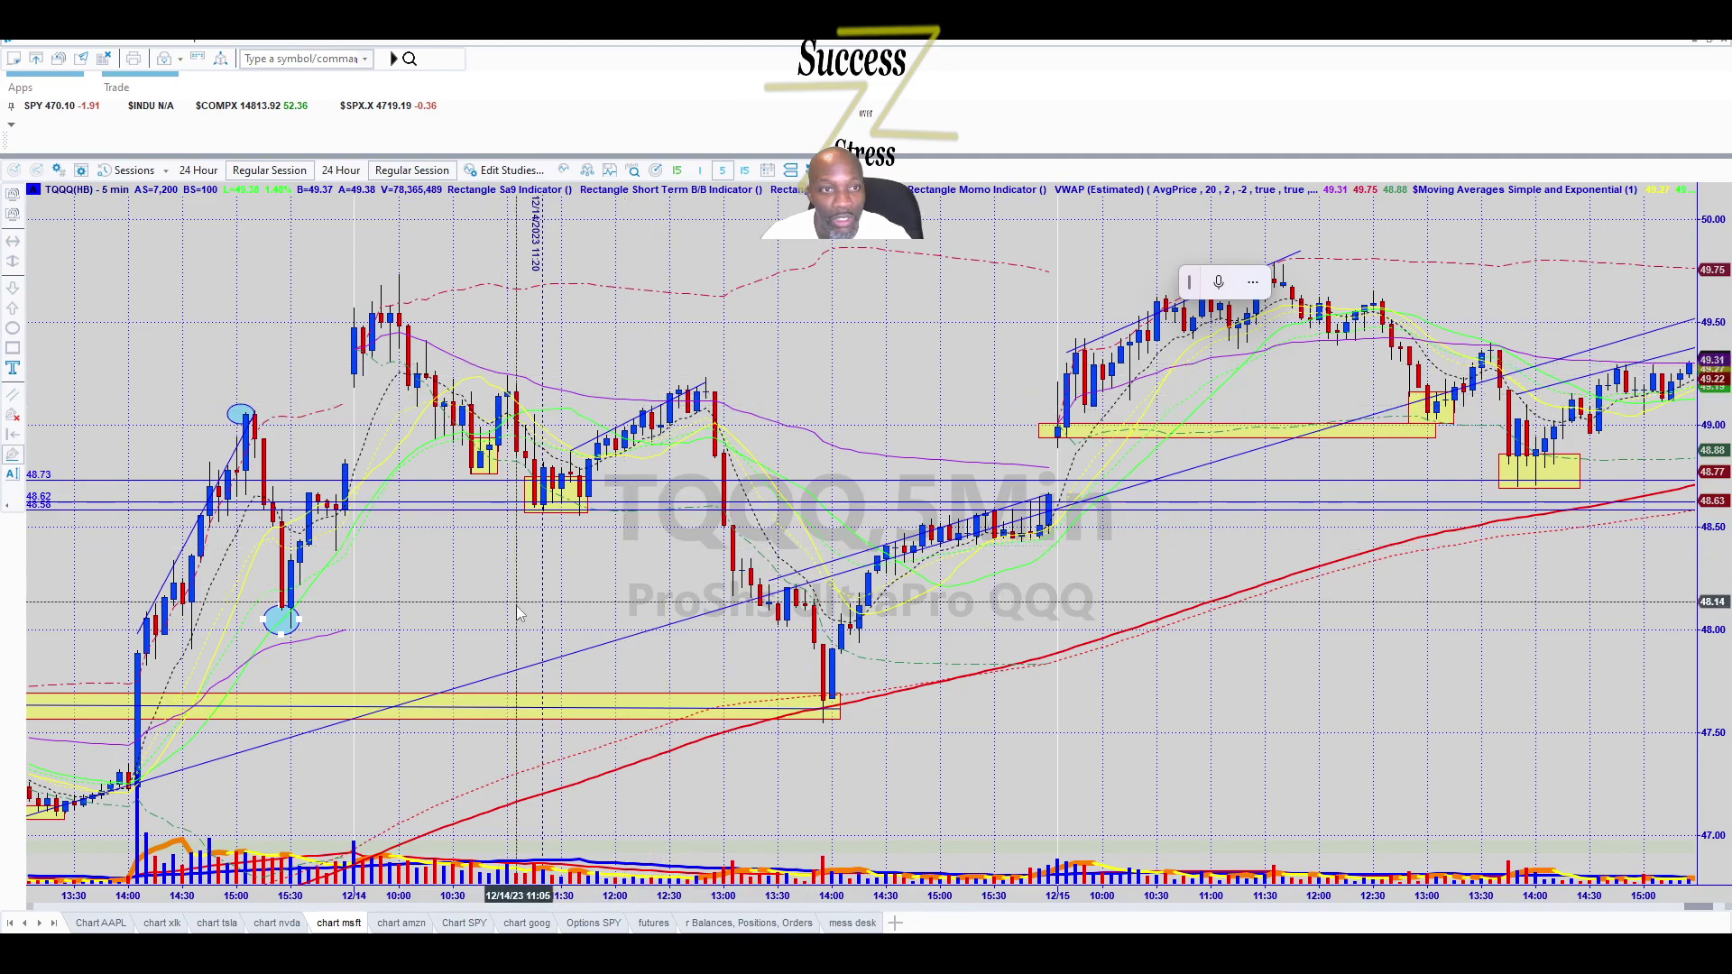
# Review the support zones and trend on the 5-minute chart back to the late-November sessions, and return to the latest bars.
pyautogui.scroll(10, 519, 613)
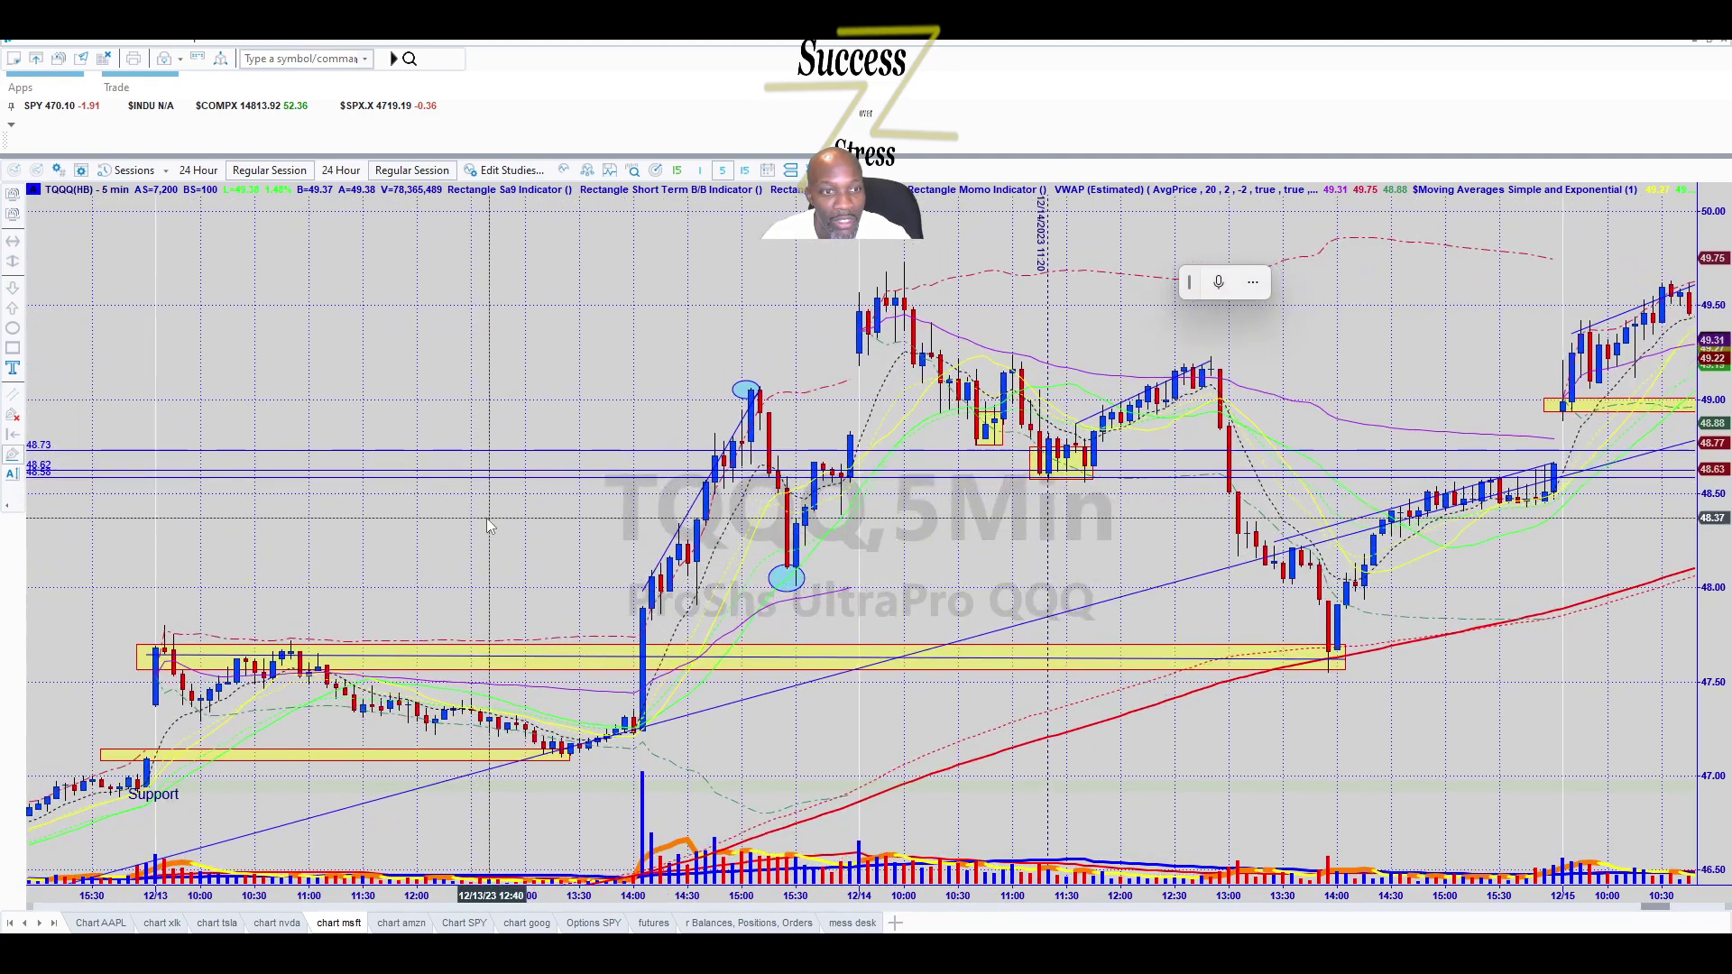
pyautogui.scroll(-6, 492, 523)
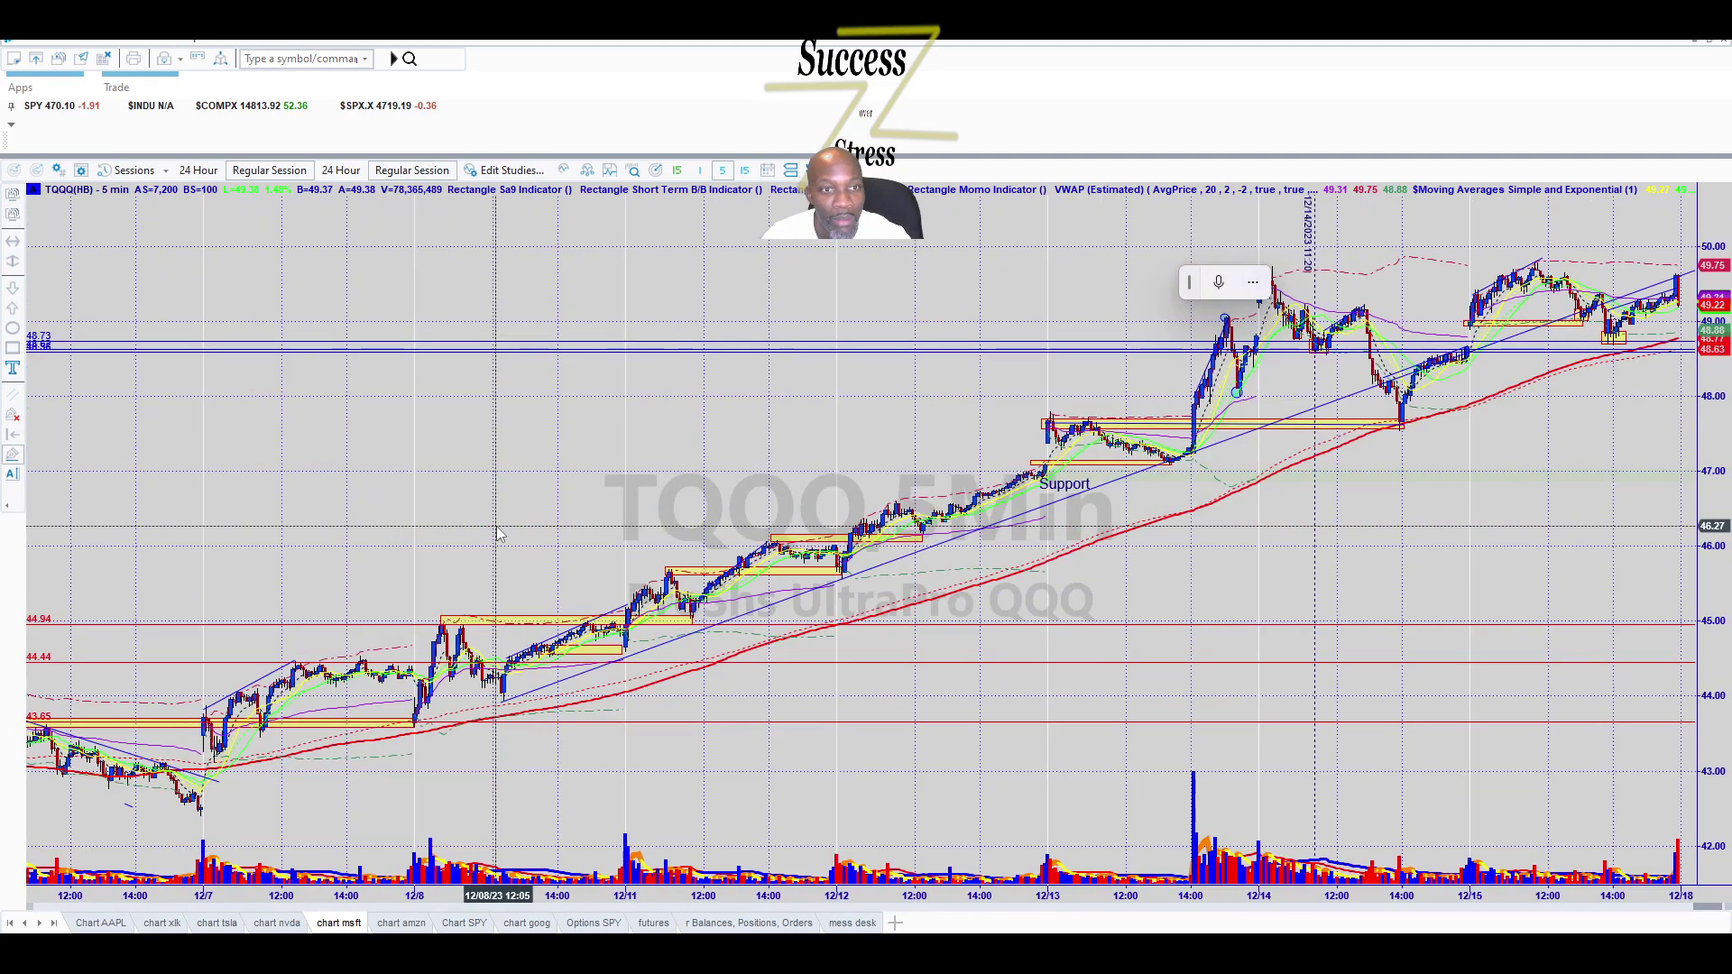
pyautogui.scroll(1, 248, 415)
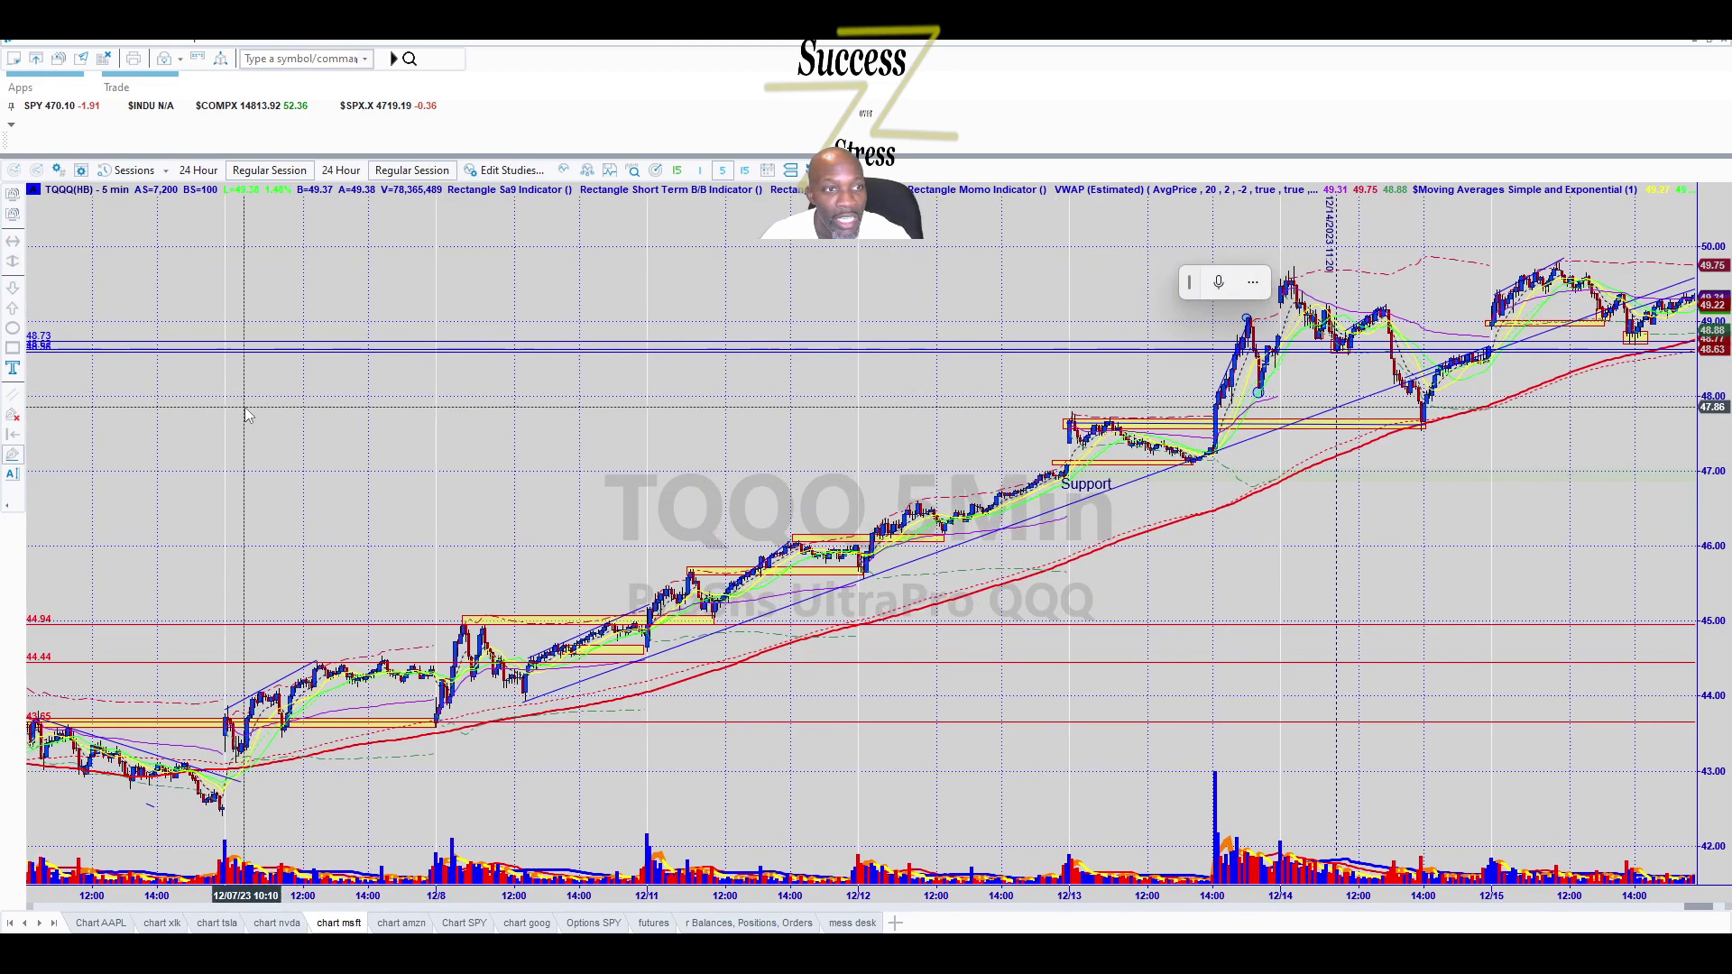
pyautogui.scroll(2, 248, 415)
pyautogui.moveTo(1684, 912); pyautogui.dragTo(1249, 909)
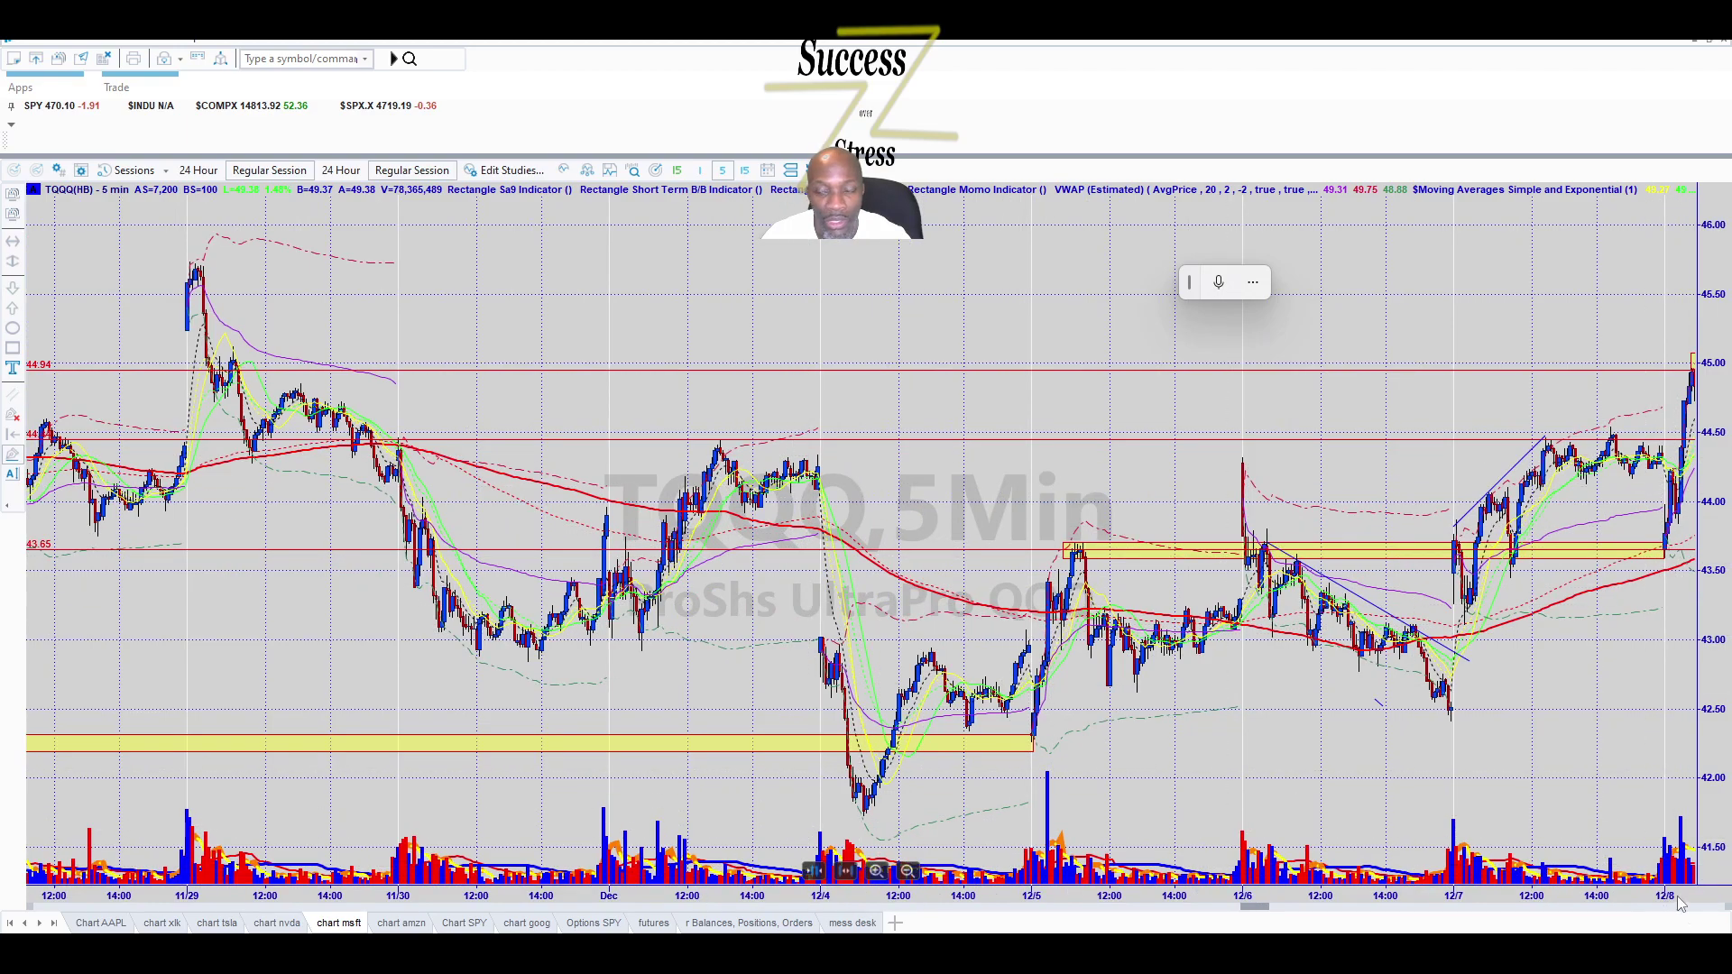
pyautogui.moveTo(1264, 913); pyautogui.dragTo(1714, 902)
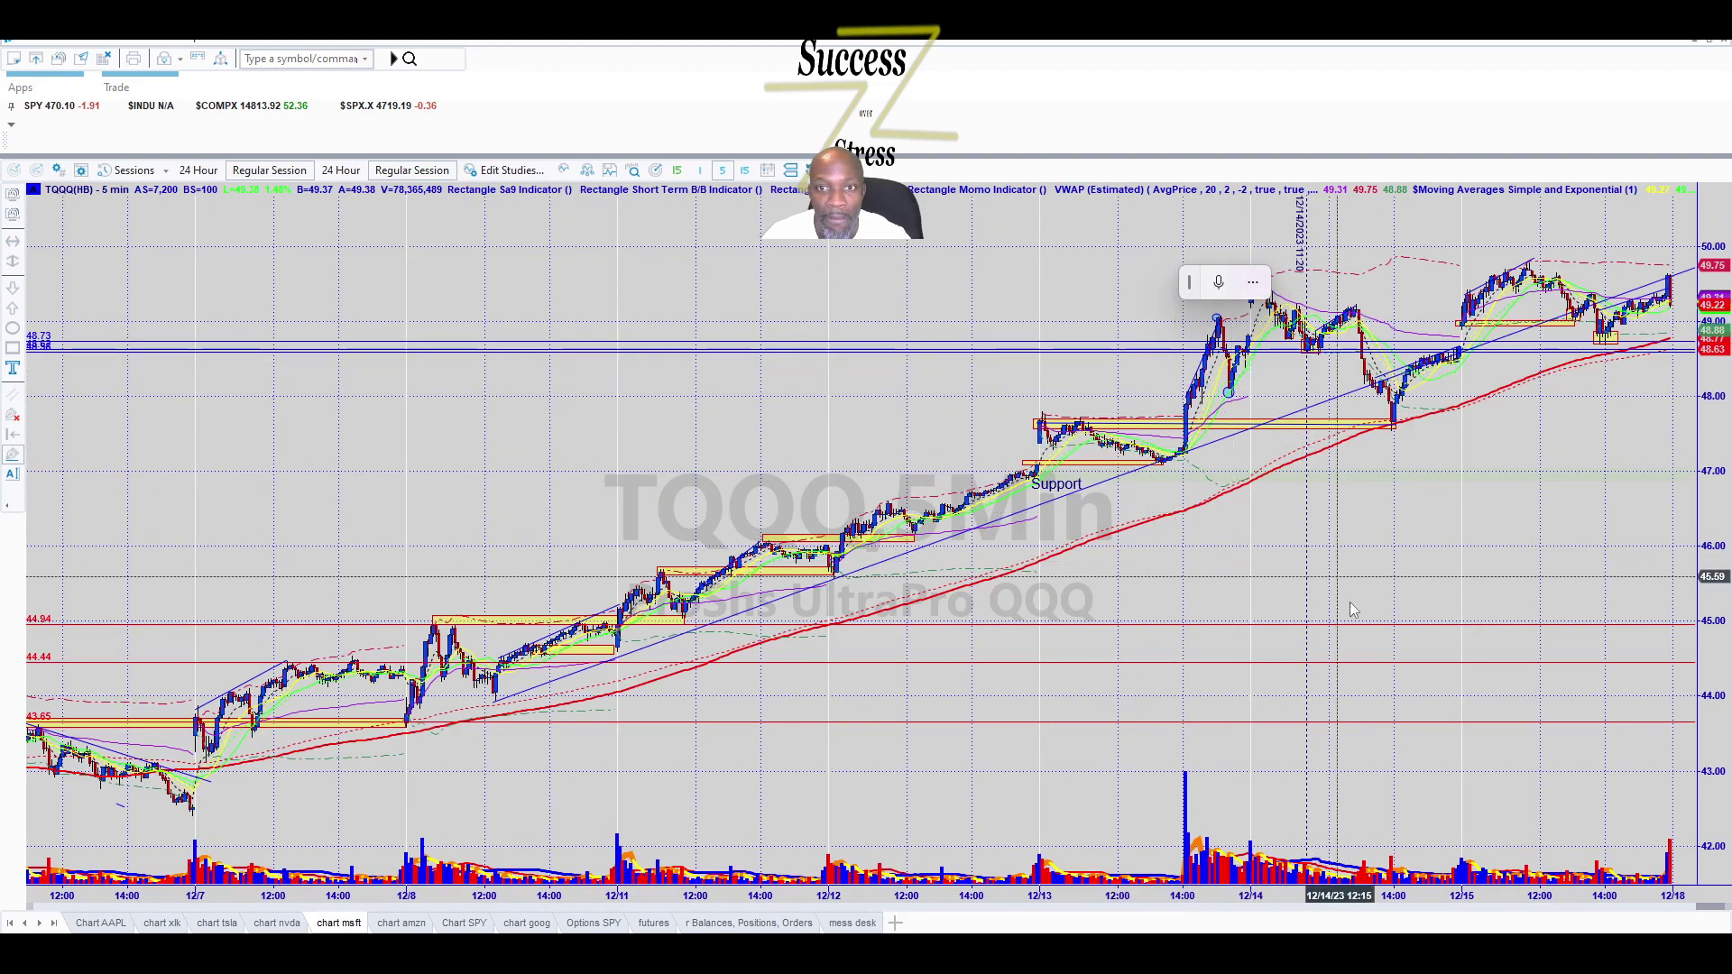
pyautogui.scroll(-2, 1298, 578)
pyautogui.scroll(3, 1292, 585)
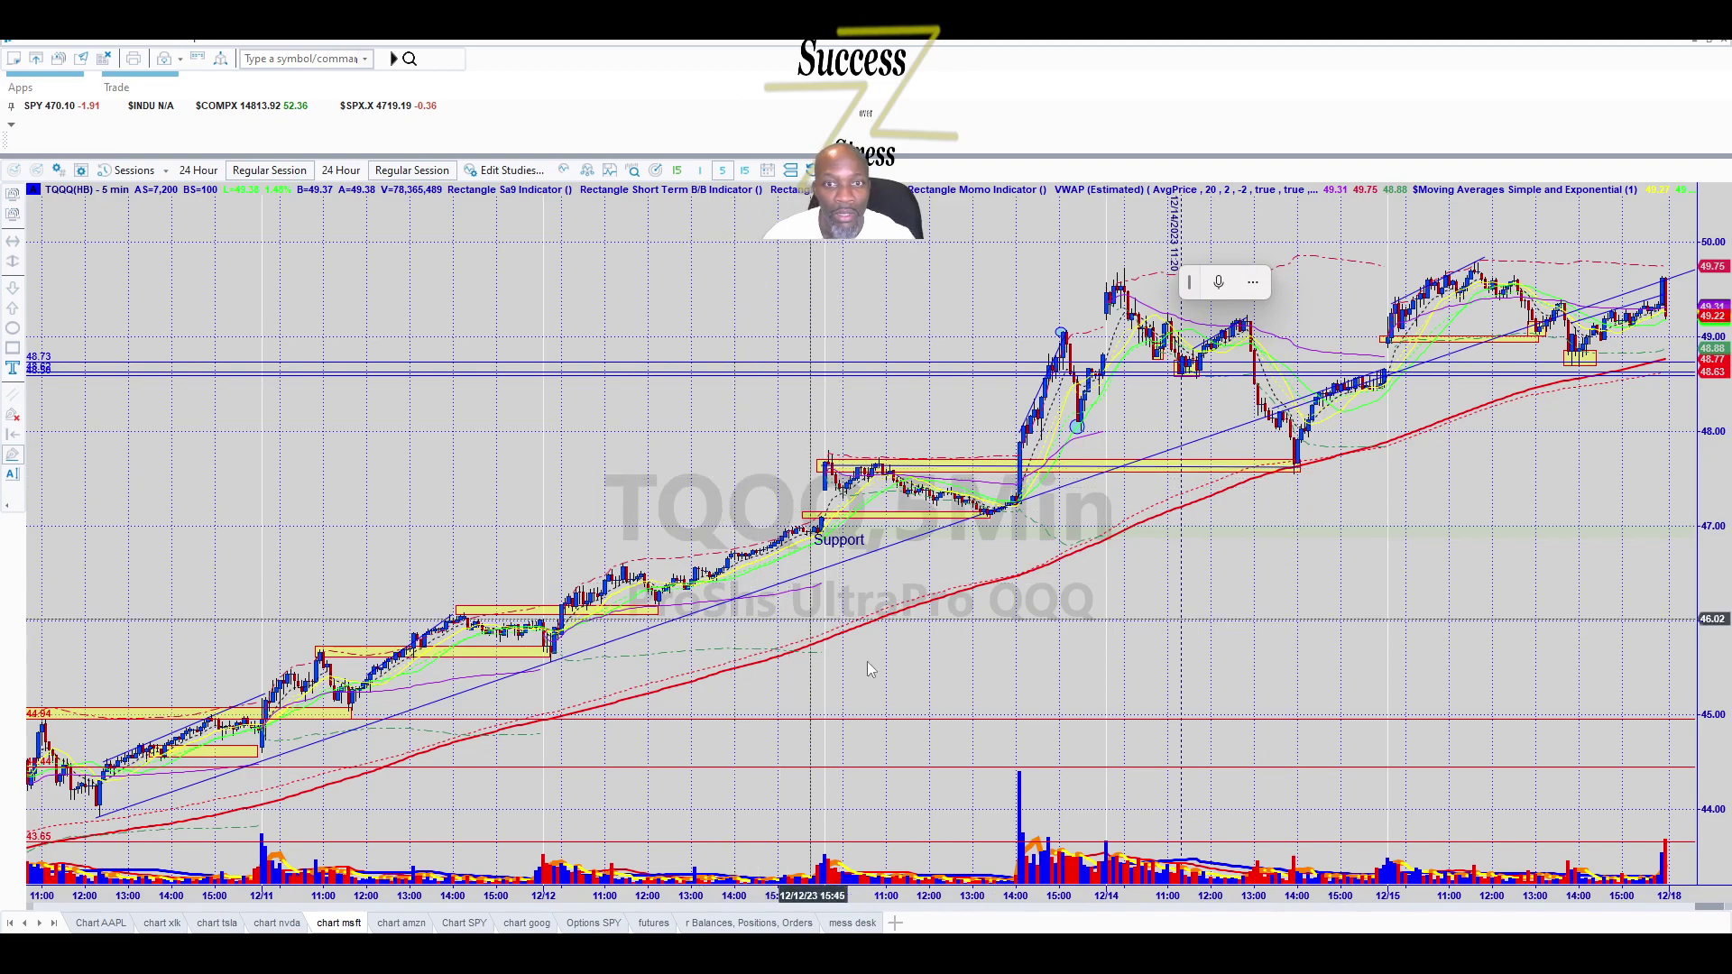
# Try to load the symbol QQQ in the 5-minute chart.
pyautogui.write('qq')
pyautogui.press('Return')
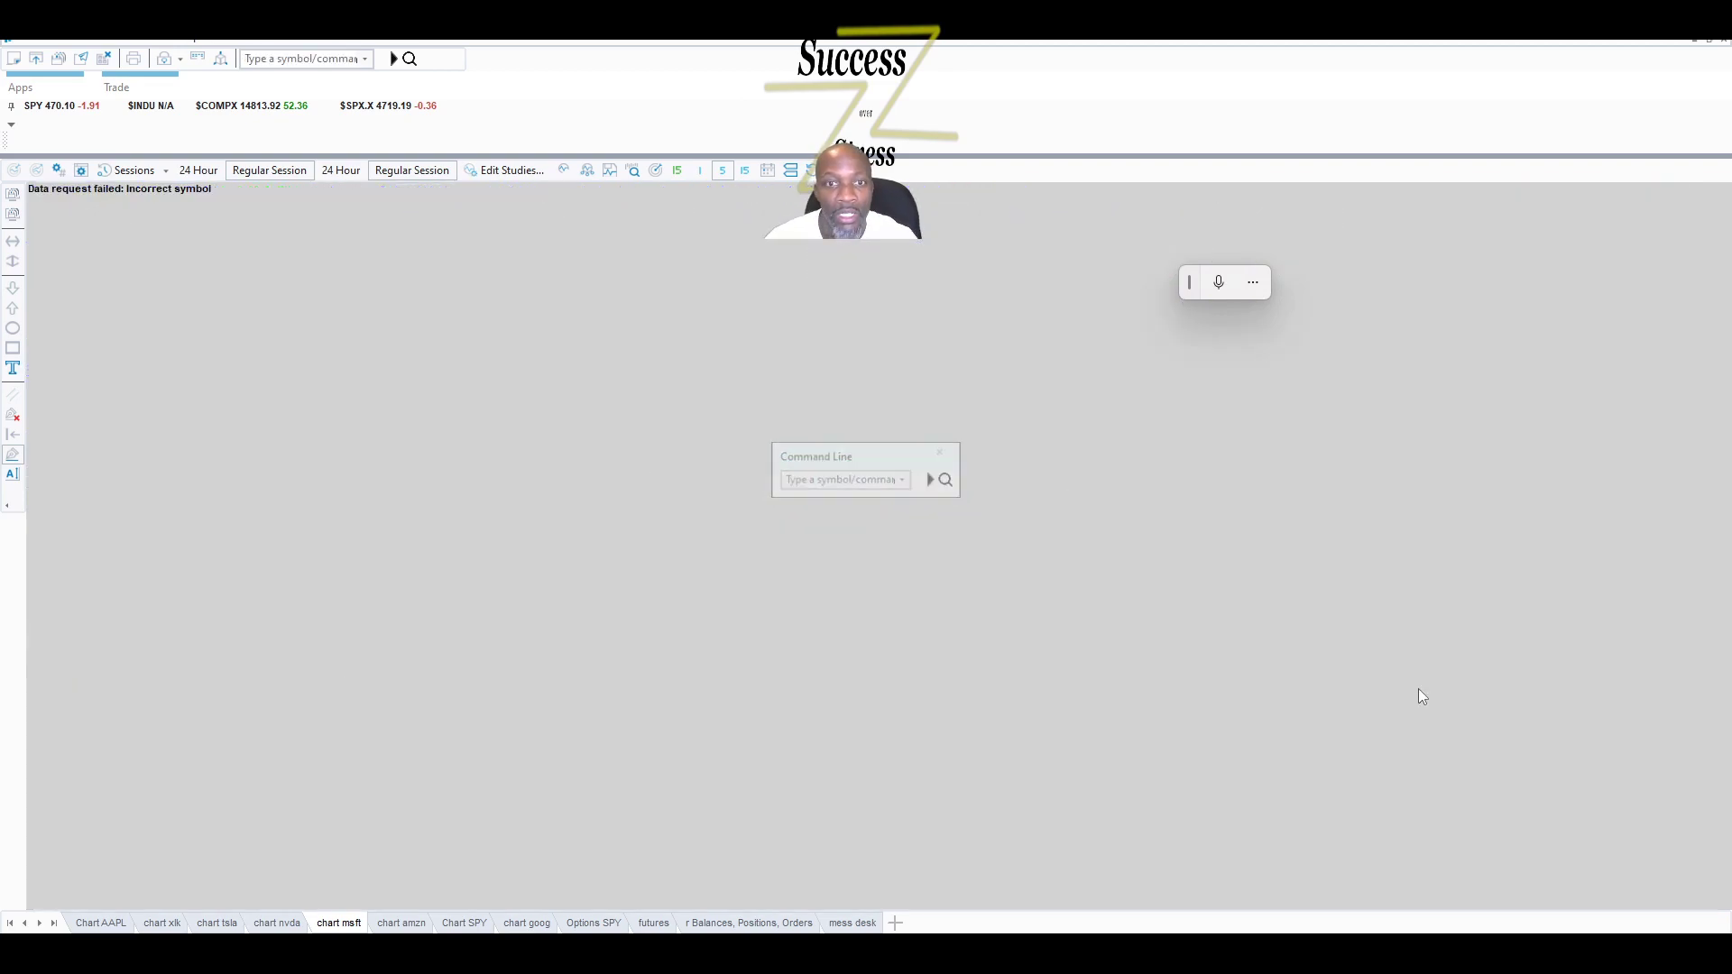
pyautogui.write('qqq')
pyautogui.press('Return')
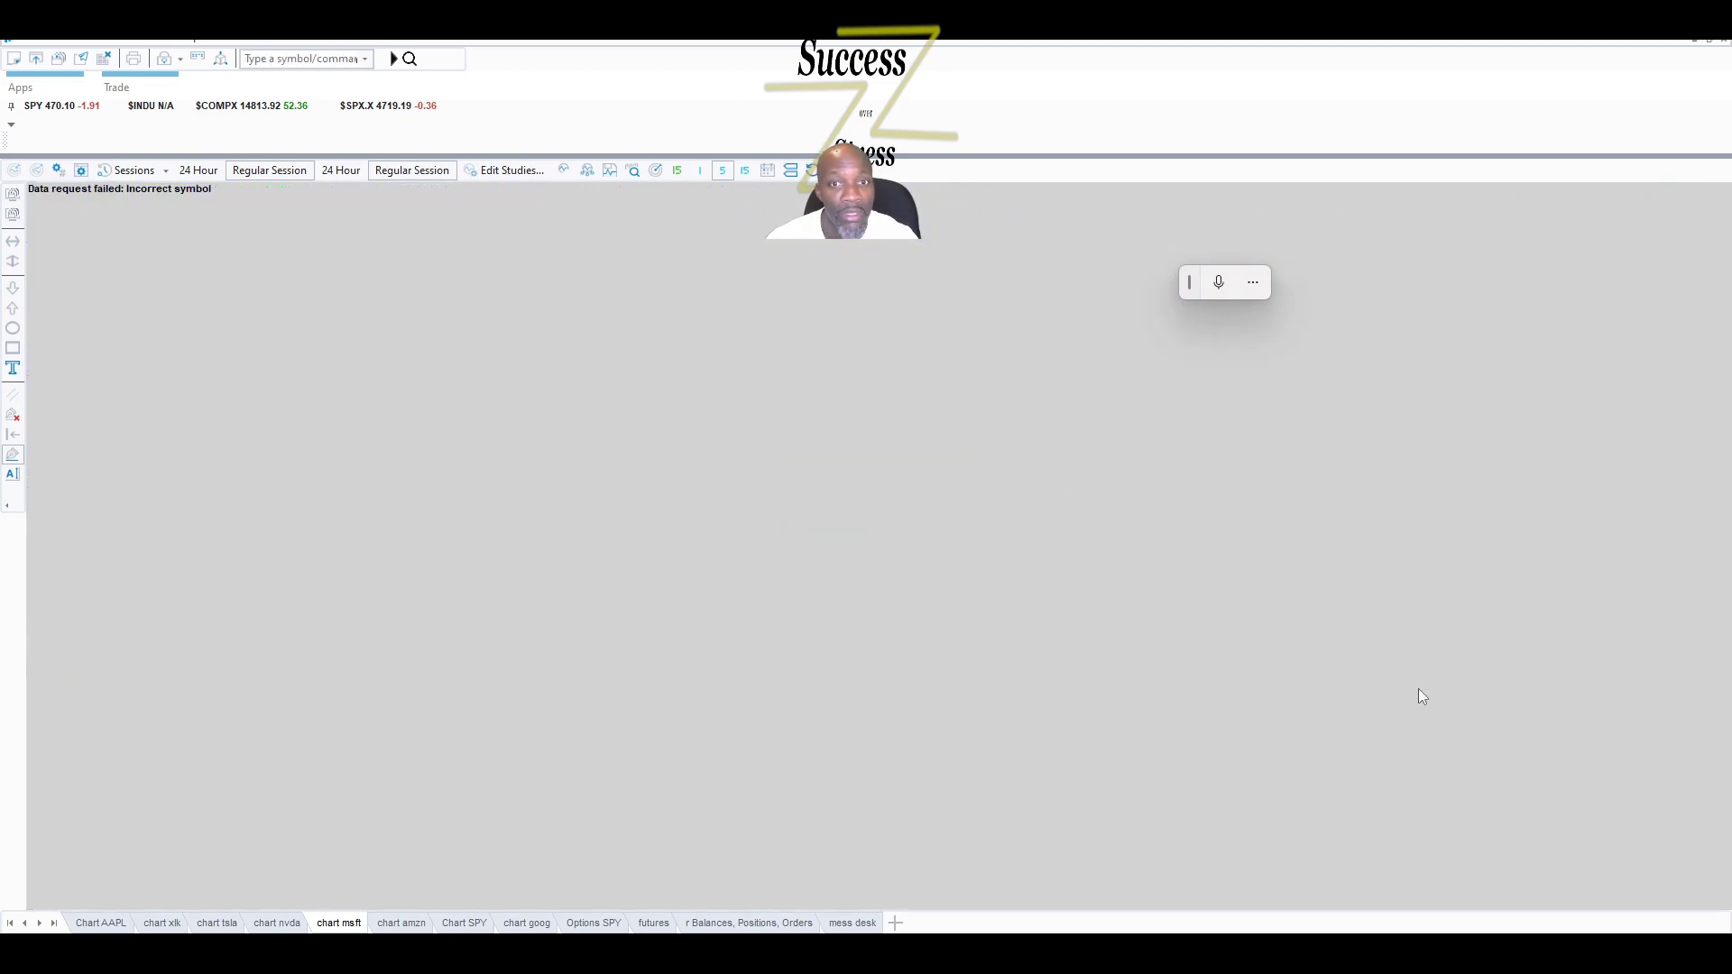
# Switch the chart to the daily interval and load the symbol TQQQ.
pyautogui.write('ai')
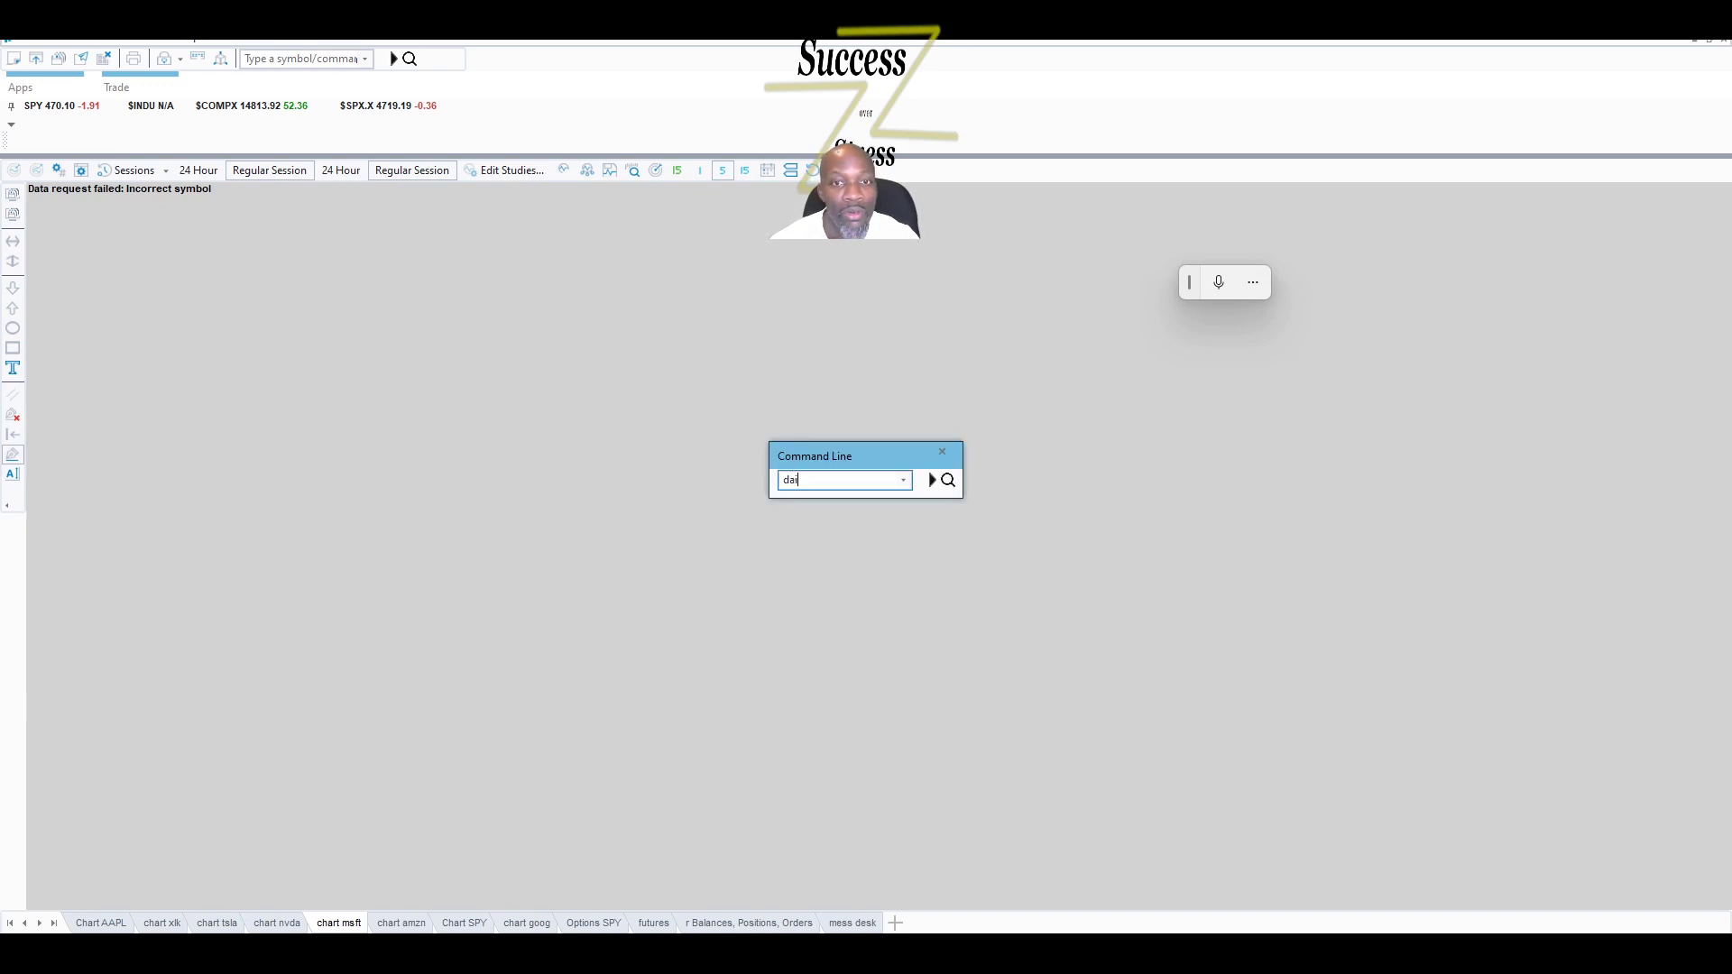
pyautogui.write('d')
pyautogui.press('Return')
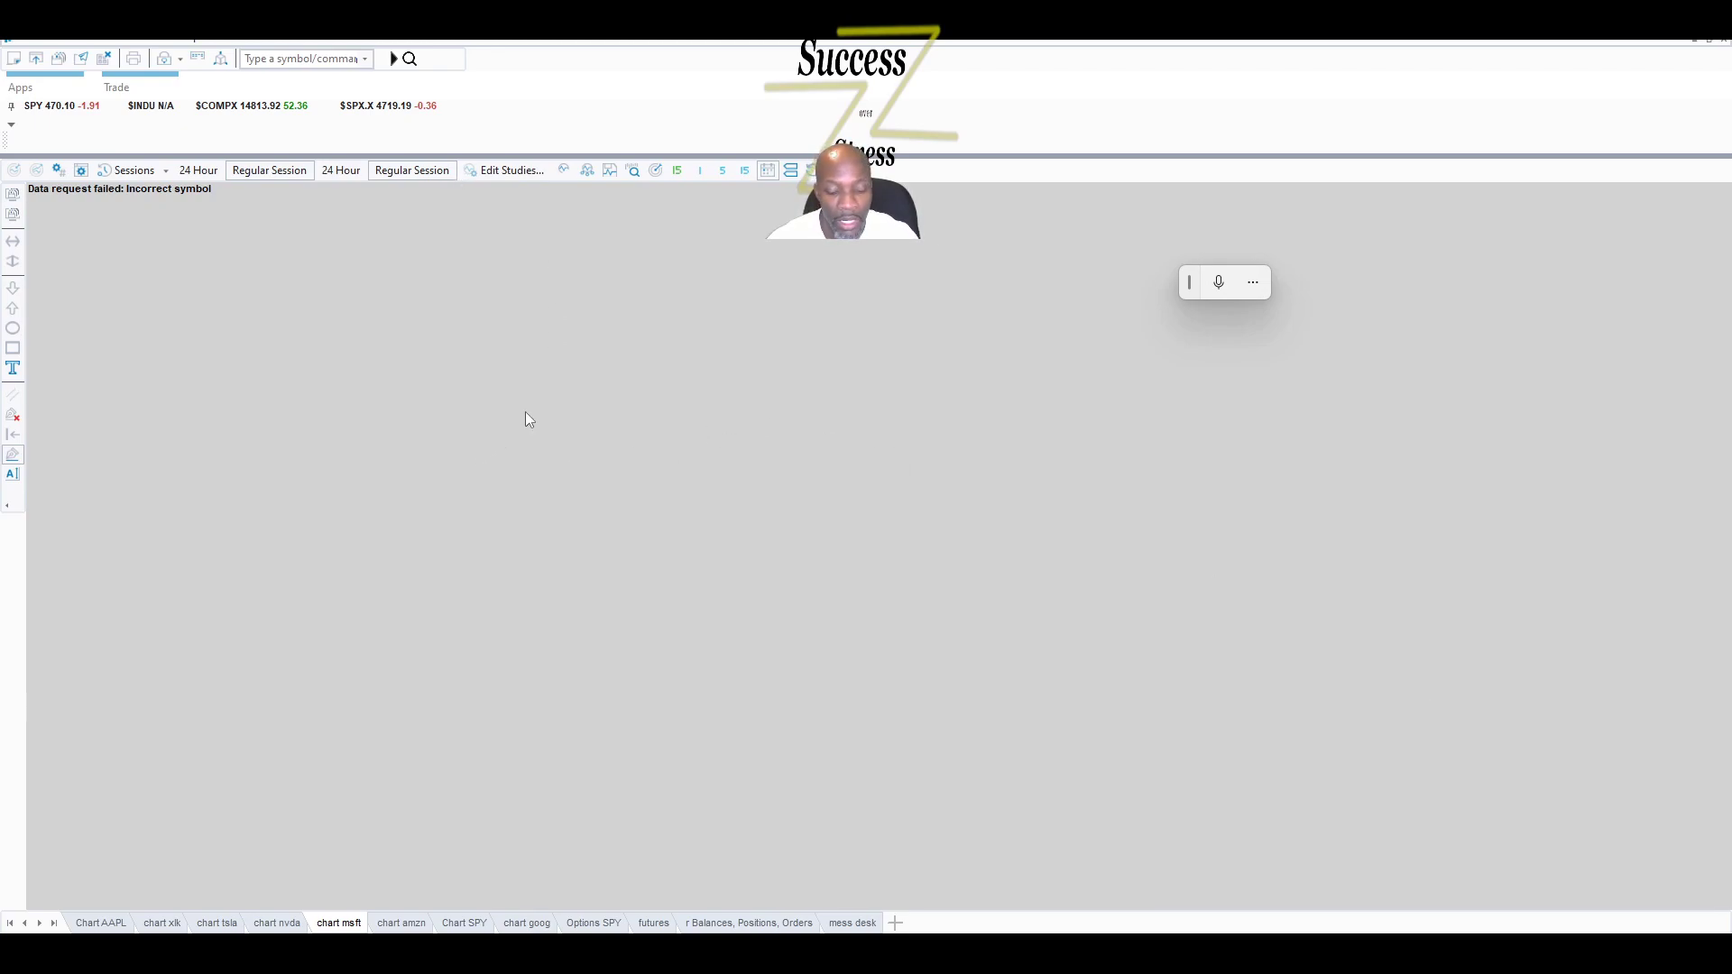
pyautogui.write('tqqq')
pyautogui.press('Return')
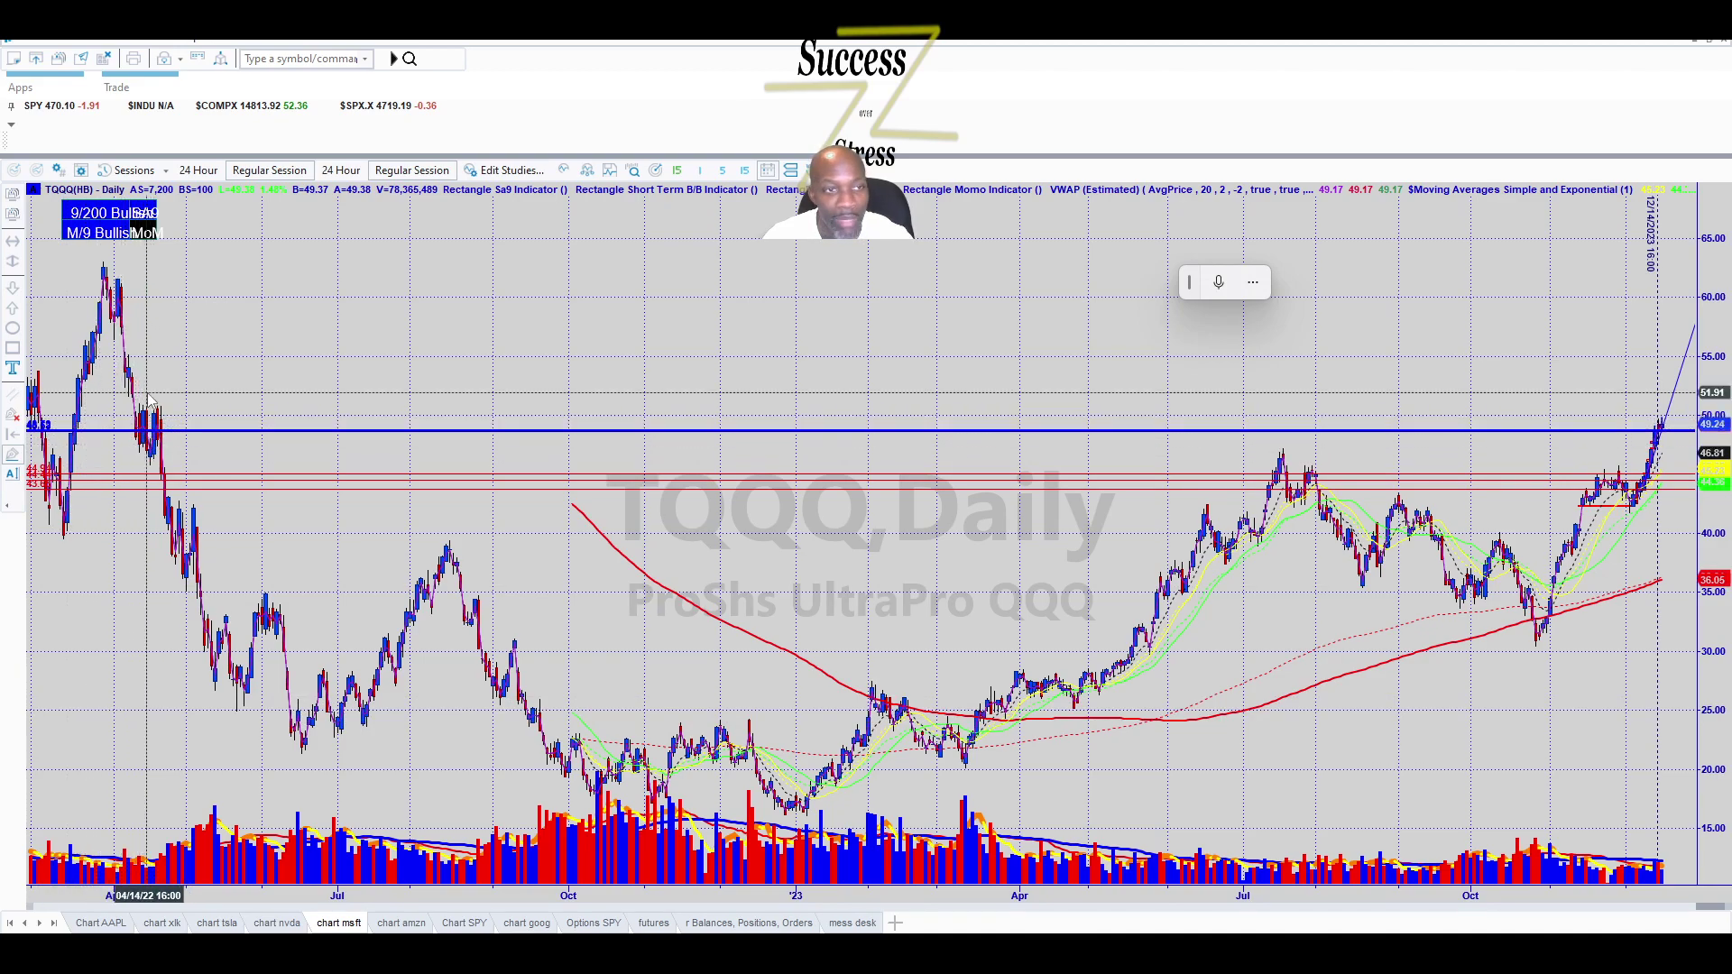
# Draw rectangles around the mid-April 2022 consolidation and the late-January 2022 low along the blue horizontal lines on the daily chart.
pyautogui.moveTo(140, 405); pyautogui.dragTo(177, 460)
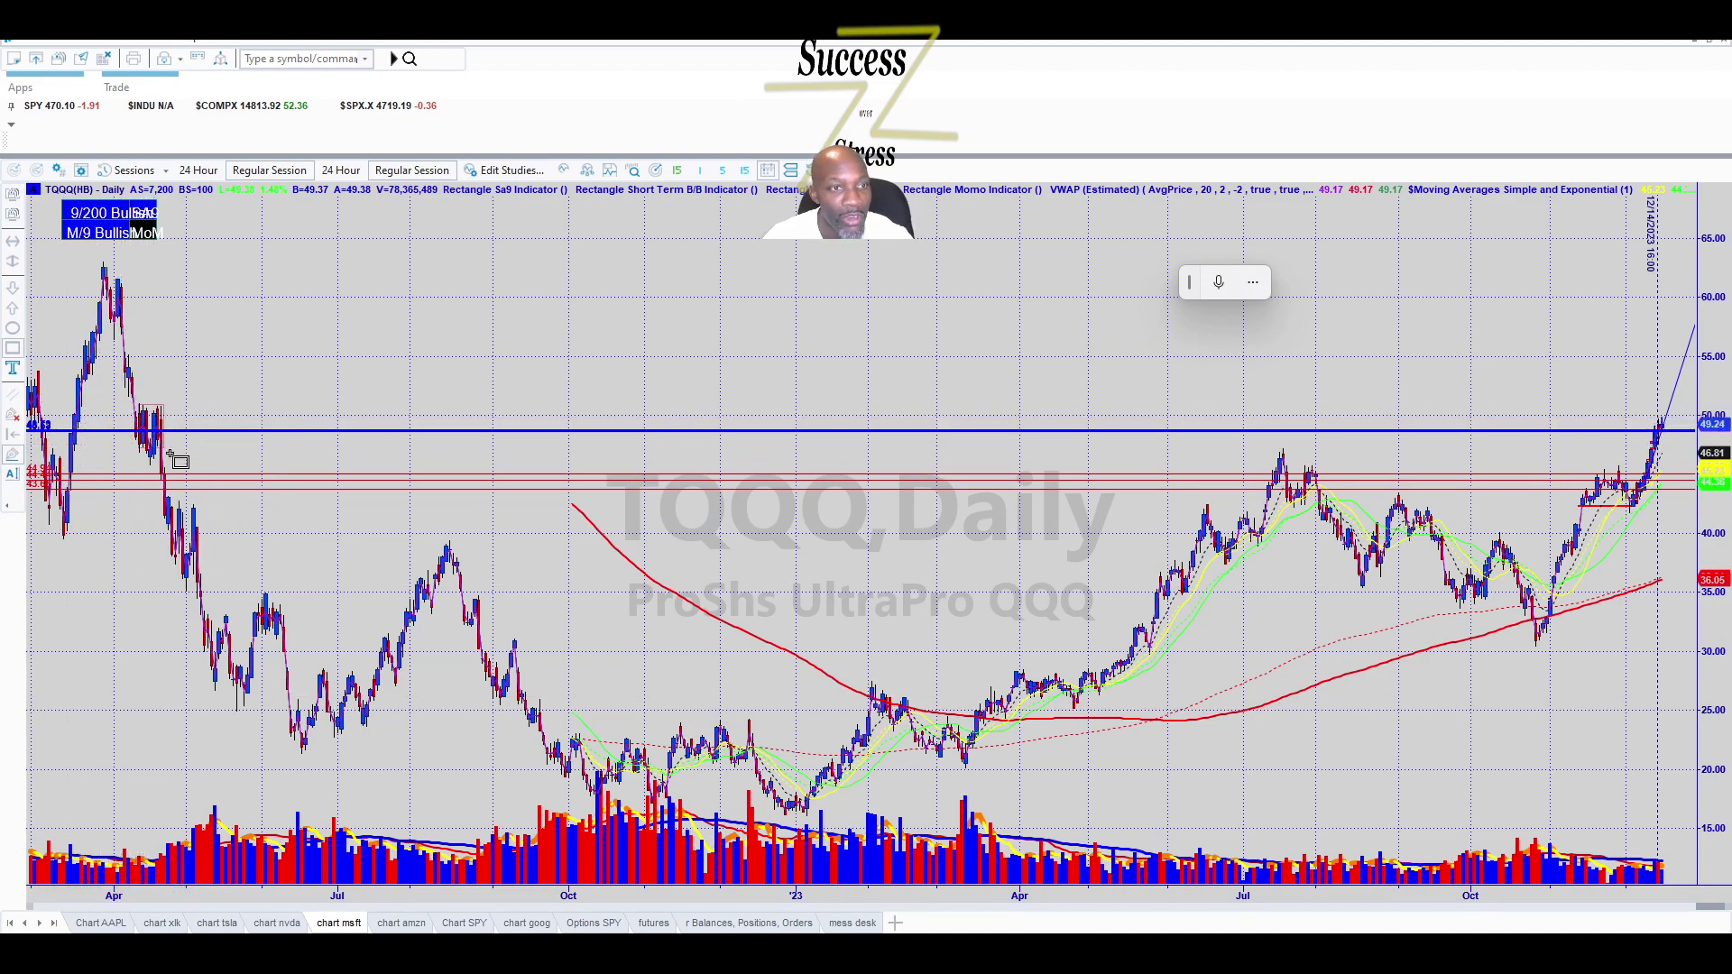
pyautogui.moveTo(60, 444); pyautogui.dragTo(106, 455)
pyautogui.scroll(10, 107, 455)
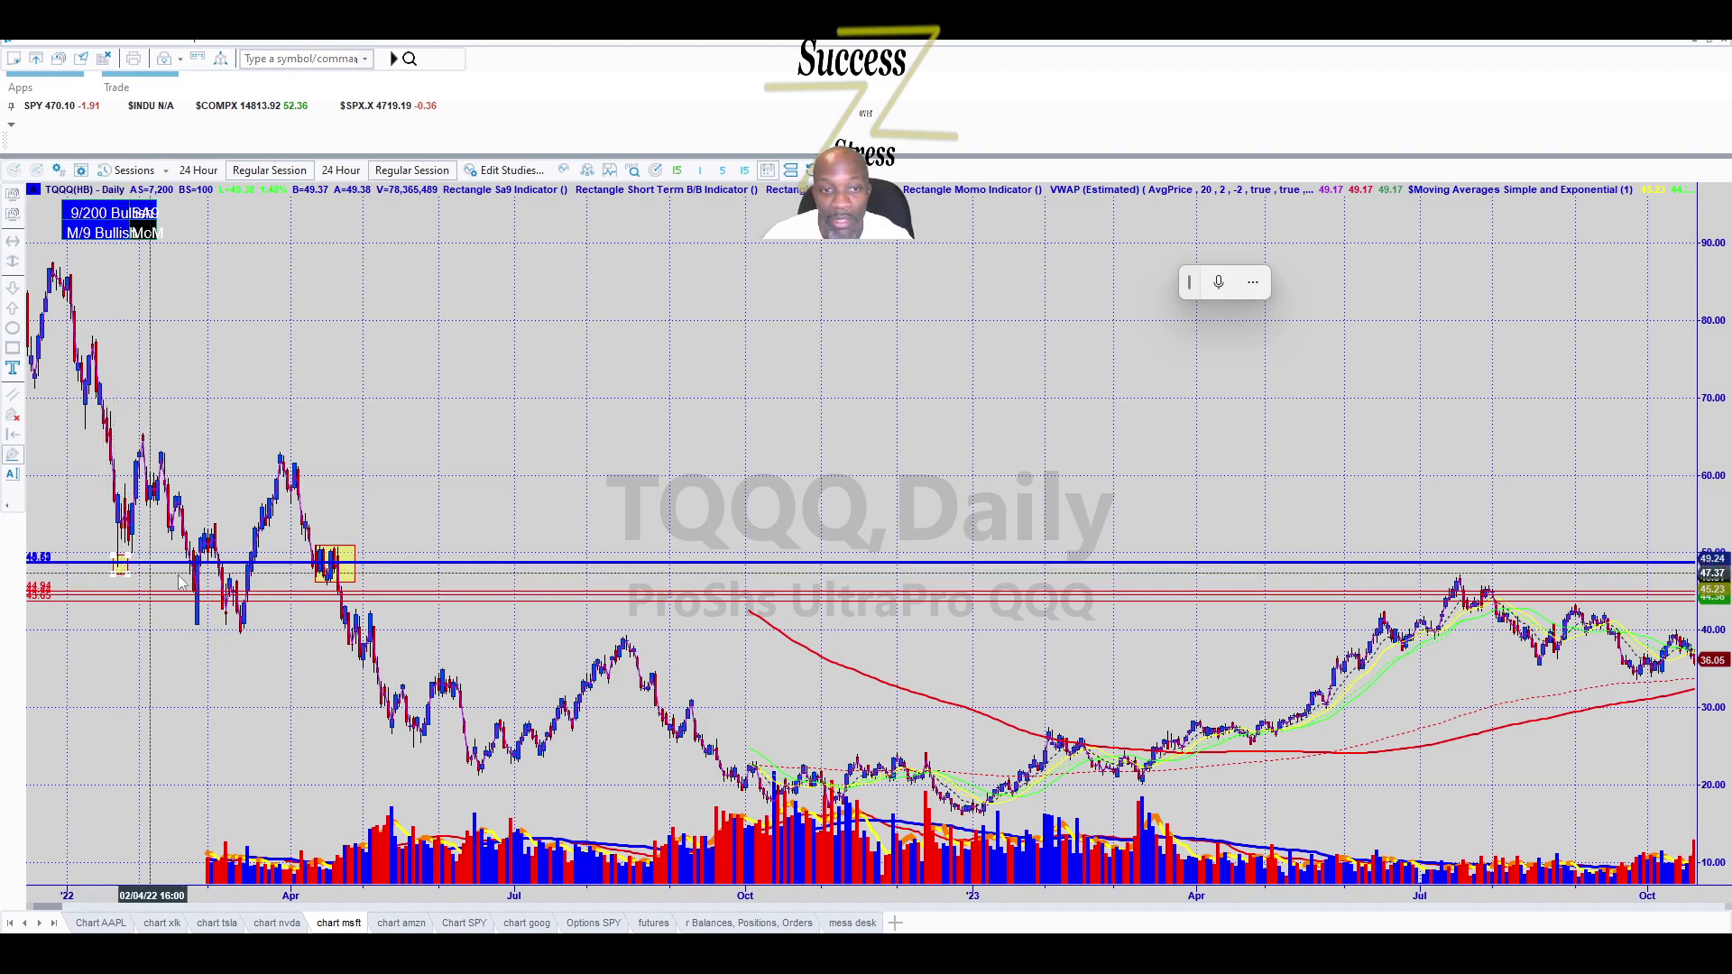
pyautogui.scroll(3, 353, 521)
pyautogui.scroll(3, 353, 523)
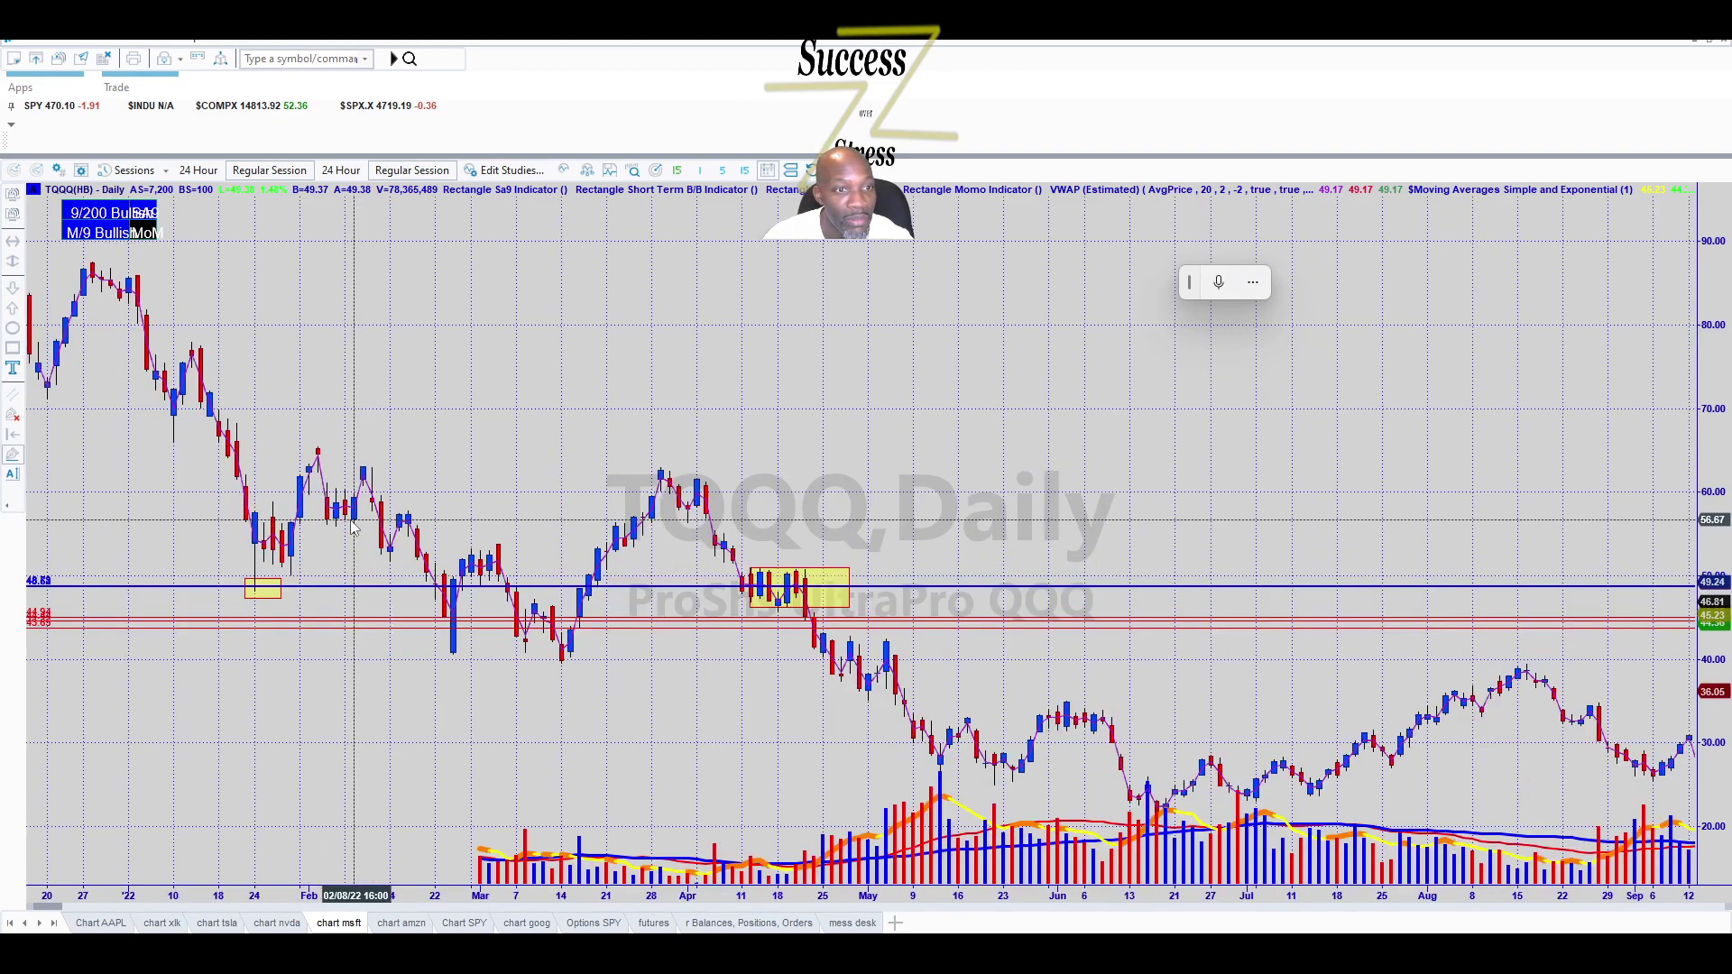
pyautogui.scroll(1, 622, 708)
pyautogui.scroll(3, 686, 763)
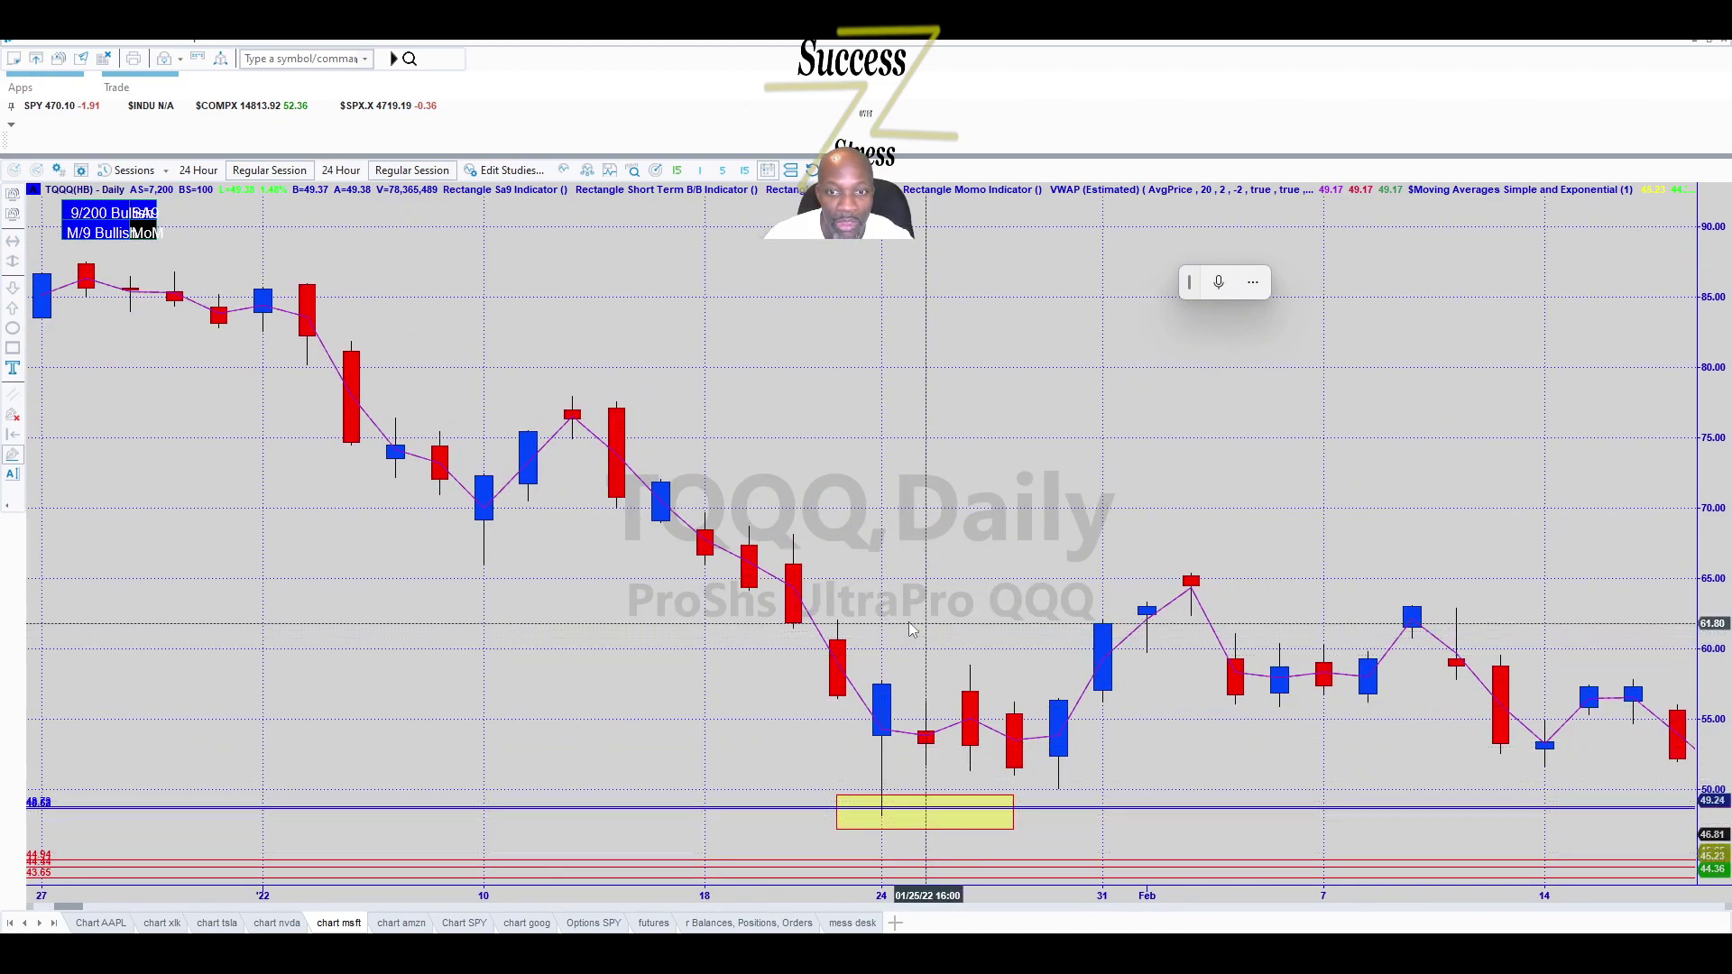
pyautogui.moveTo(879, 629)
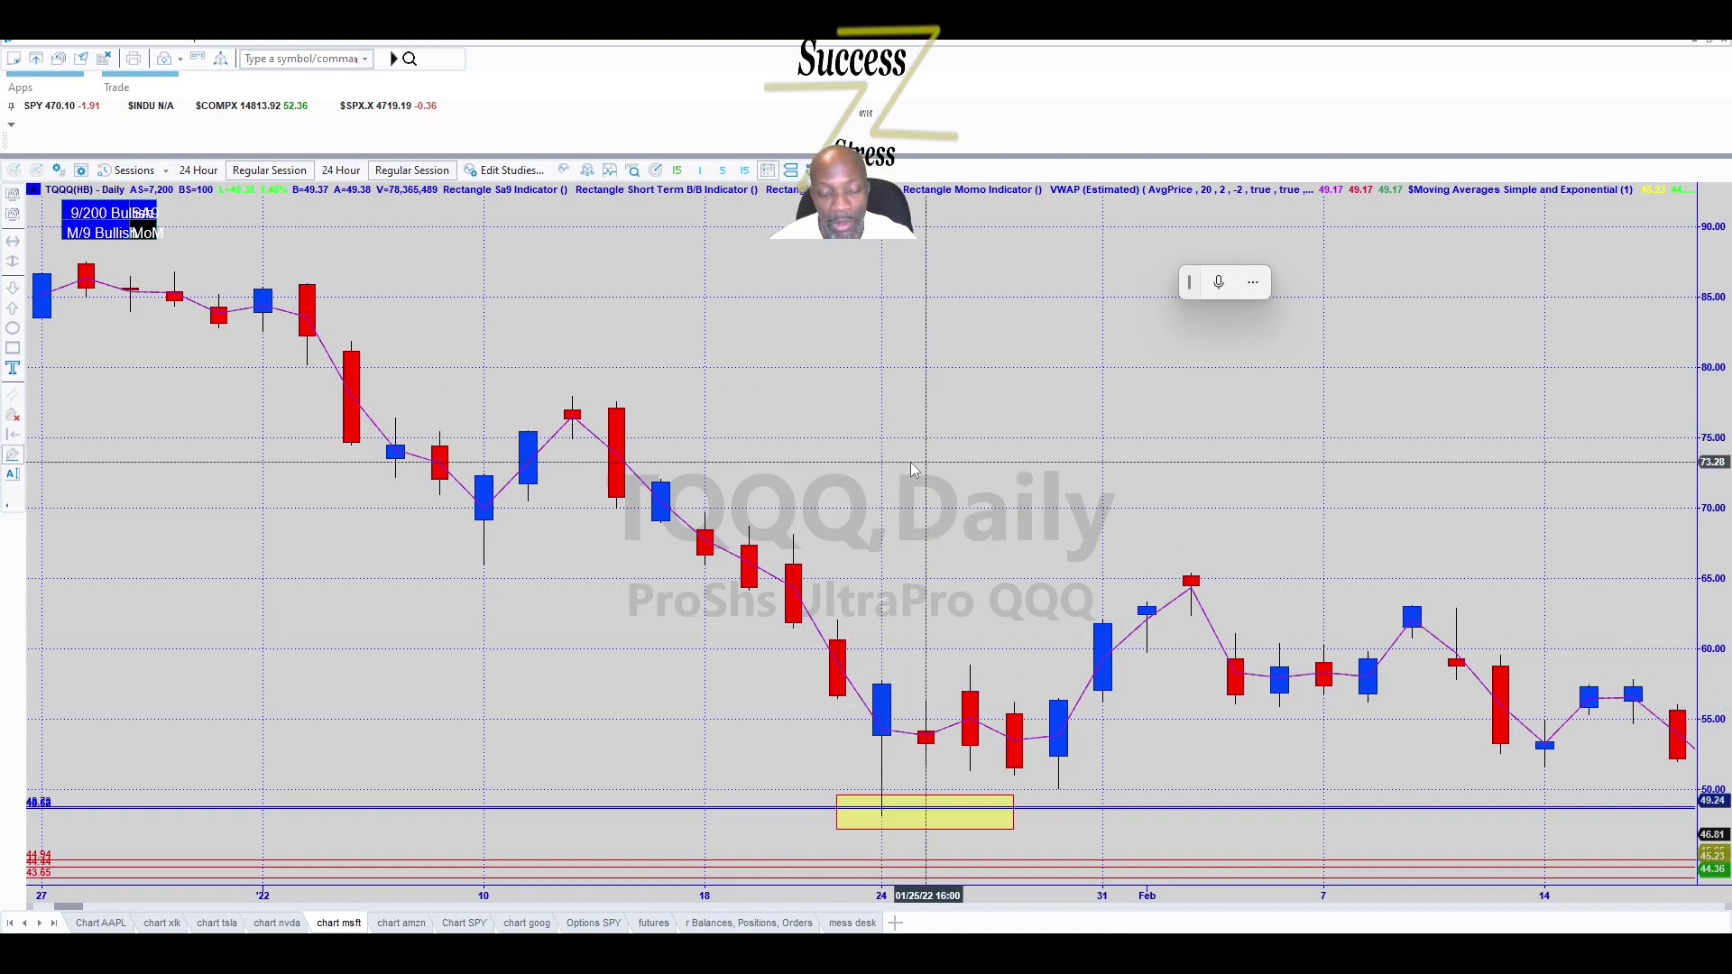
# Switch TQQQ back to the 5-minute interval and bring the 12/13 afternoon through 12/15 midday bars into view.
pyautogui.write('5')
pyautogui.press('Return')
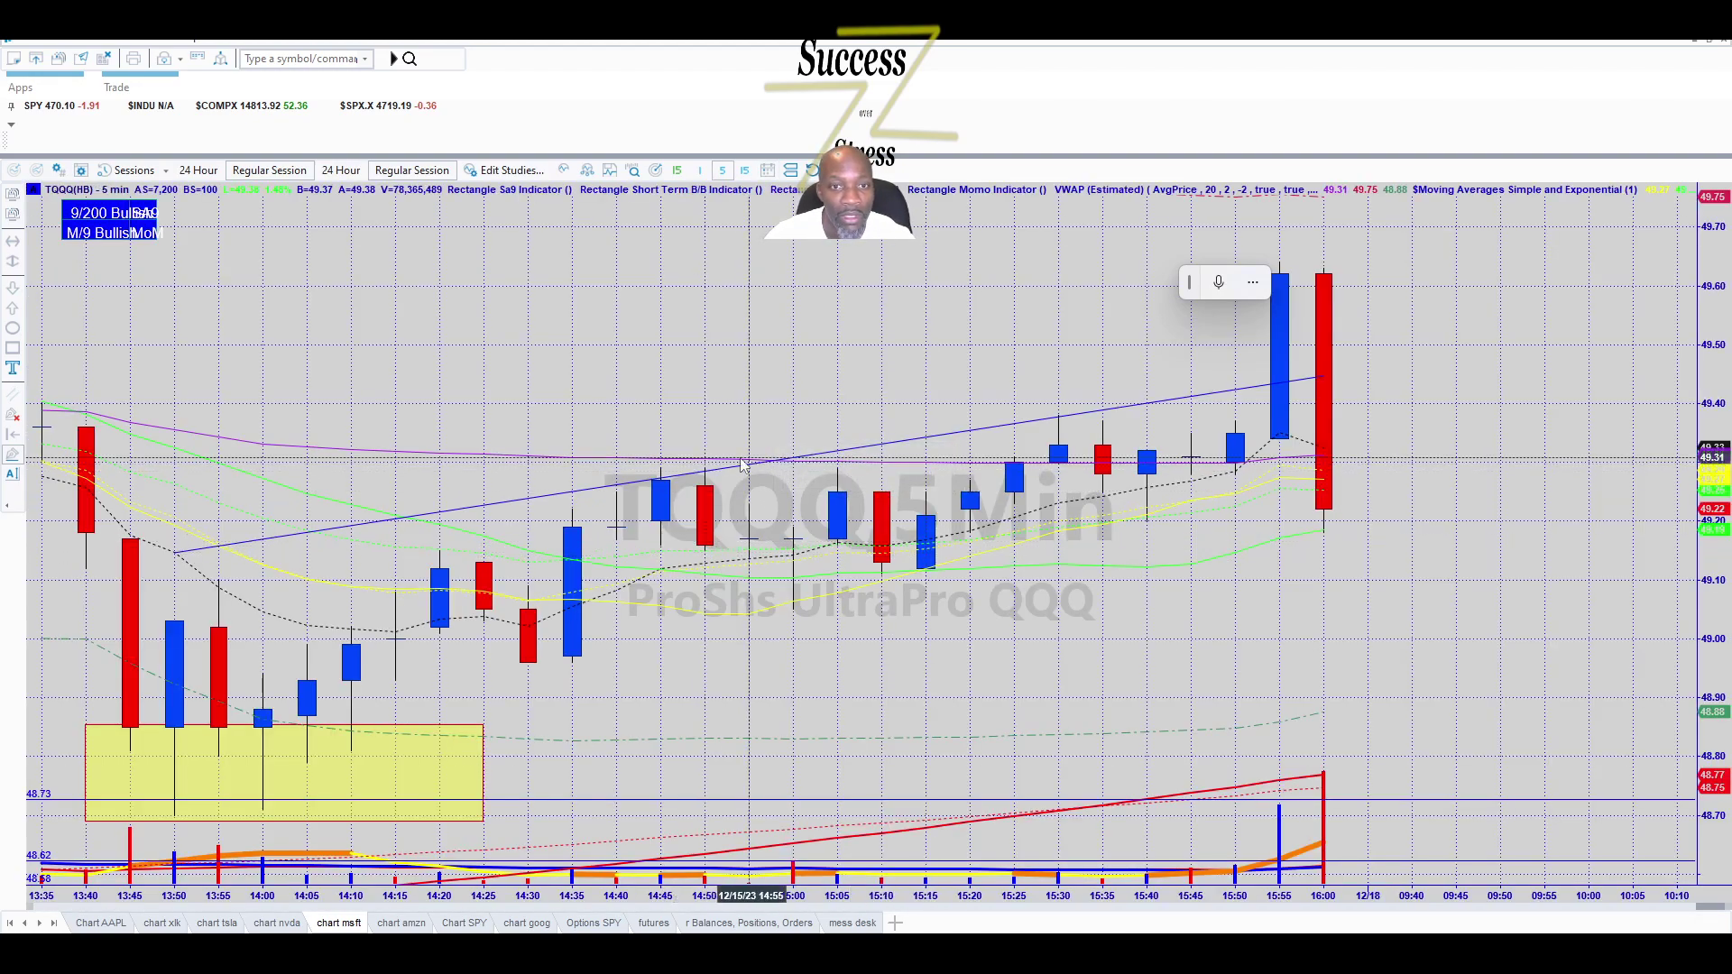
pyautogui.scroll(-5, 741, 464)
pyautogui.scroll(-3, 741, 464)
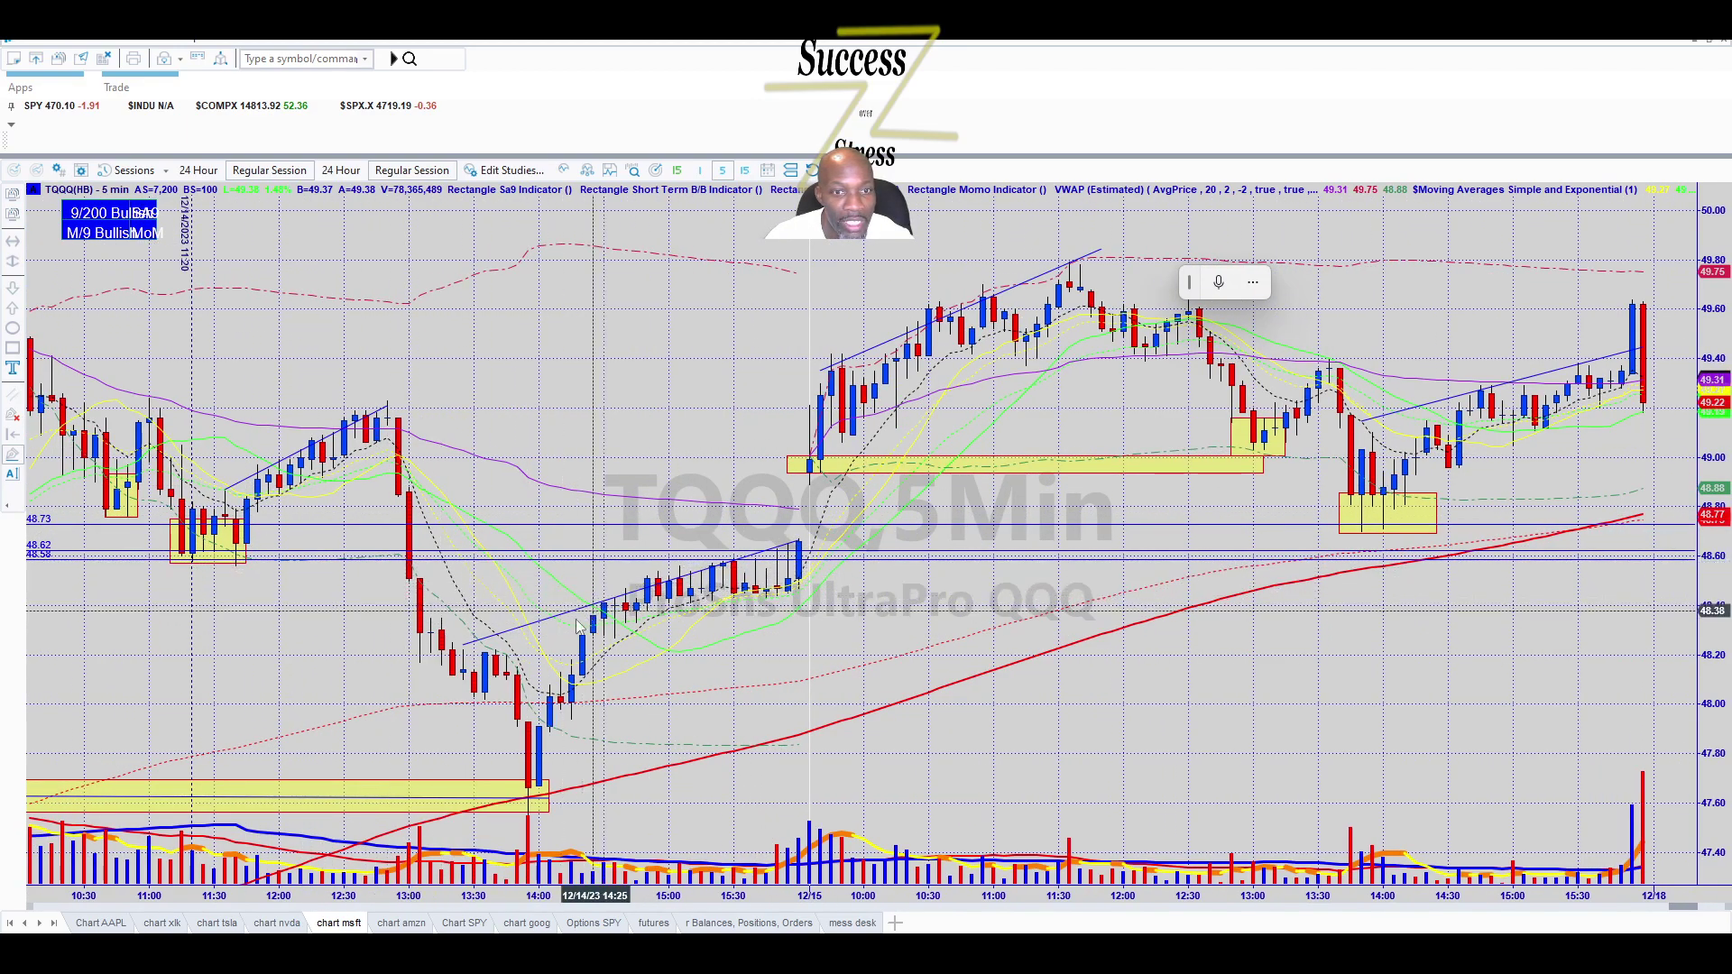
pyautogui.scroll(8, 437, 605)
pyautogui.hscroll(-3, 440, 614)
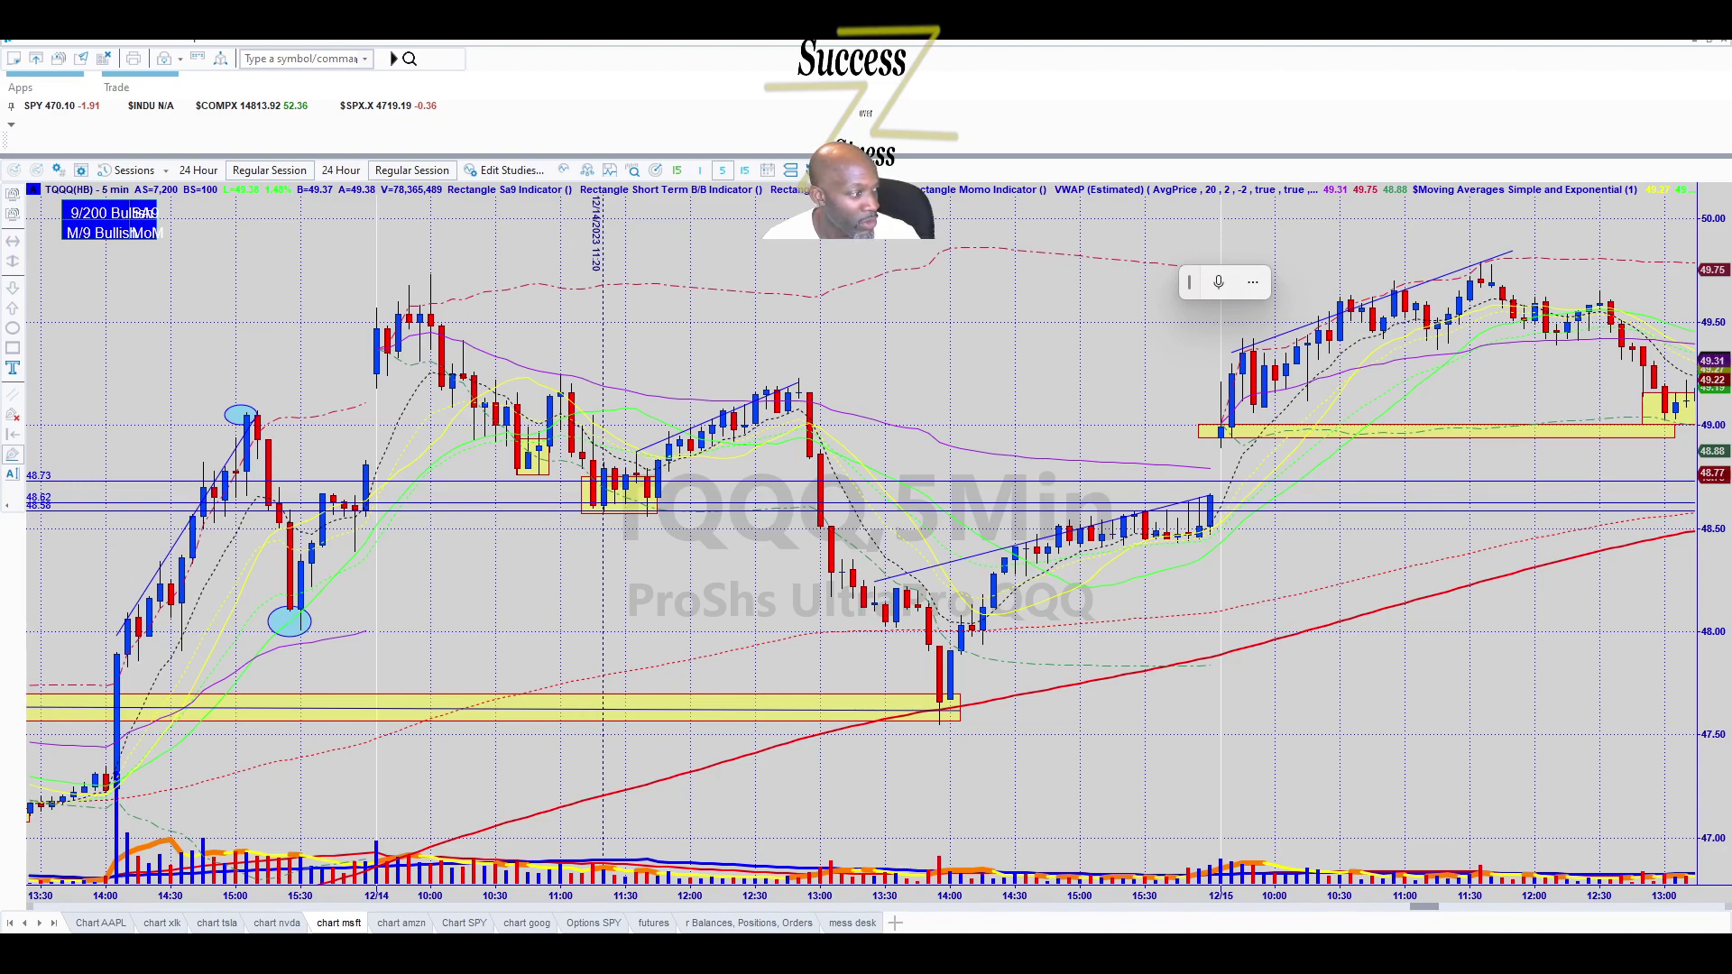
# Give the horizontal line at 48.58 on the 5-minute chart a heavier line weight.
pyautogui.moveTo(0, 622); pyautogui.dragTo(0, 624)
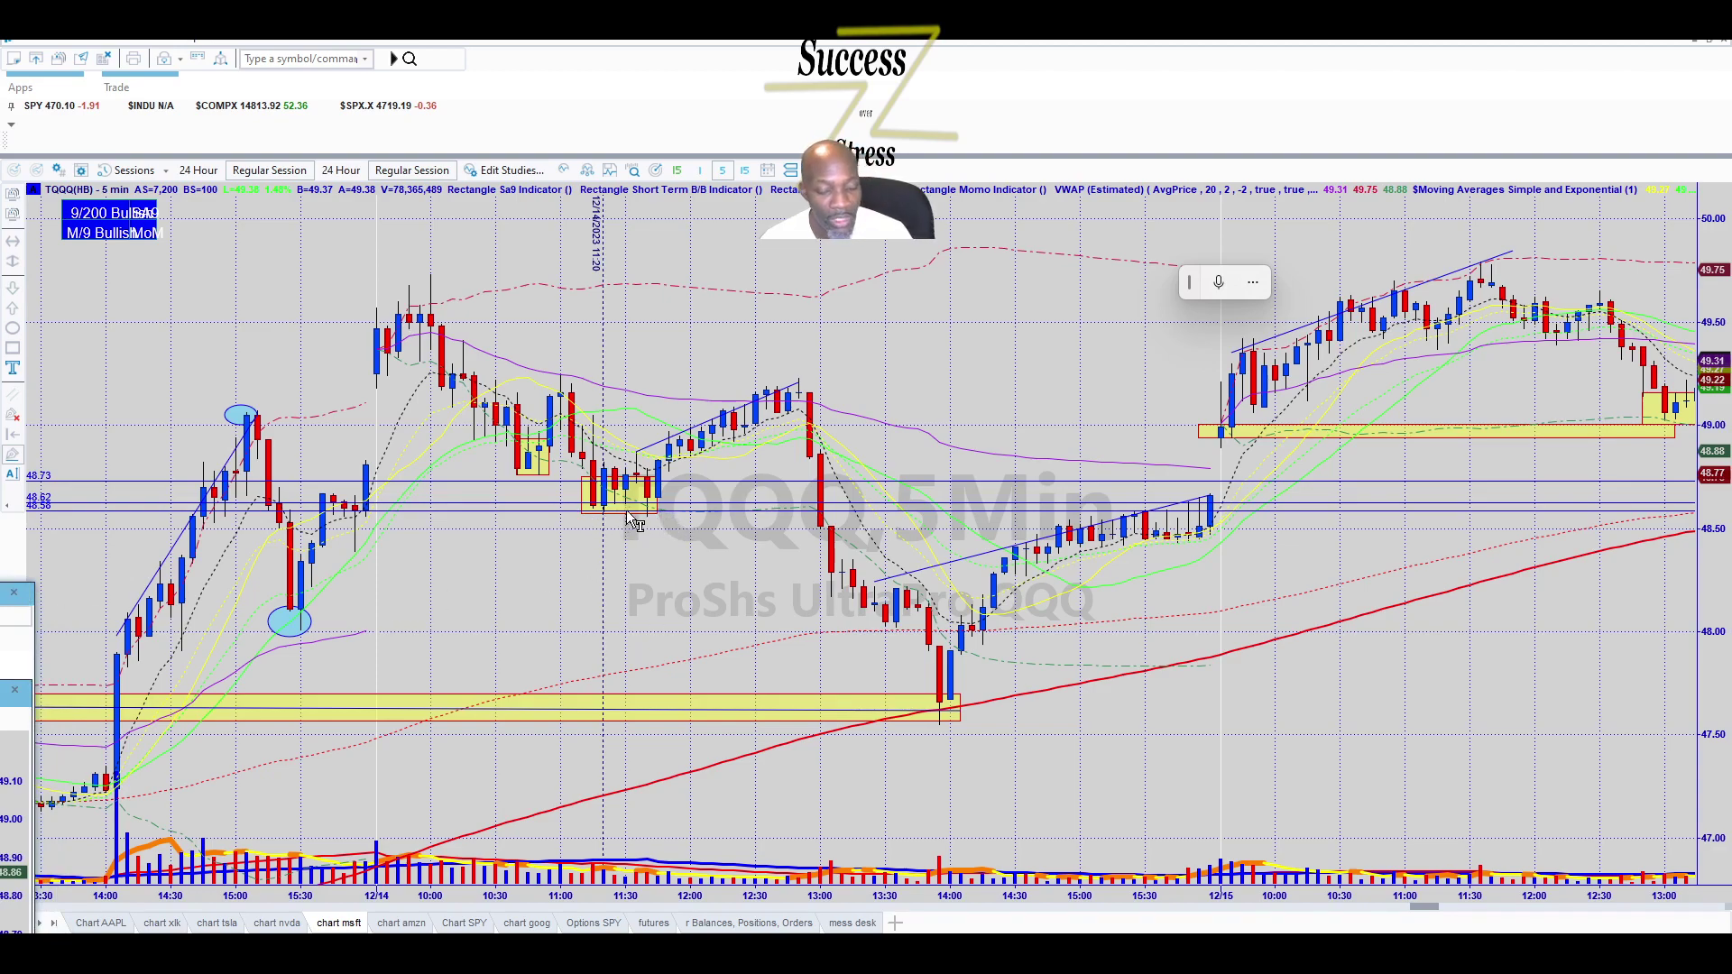
pyautogui.rightClick(676, 545)
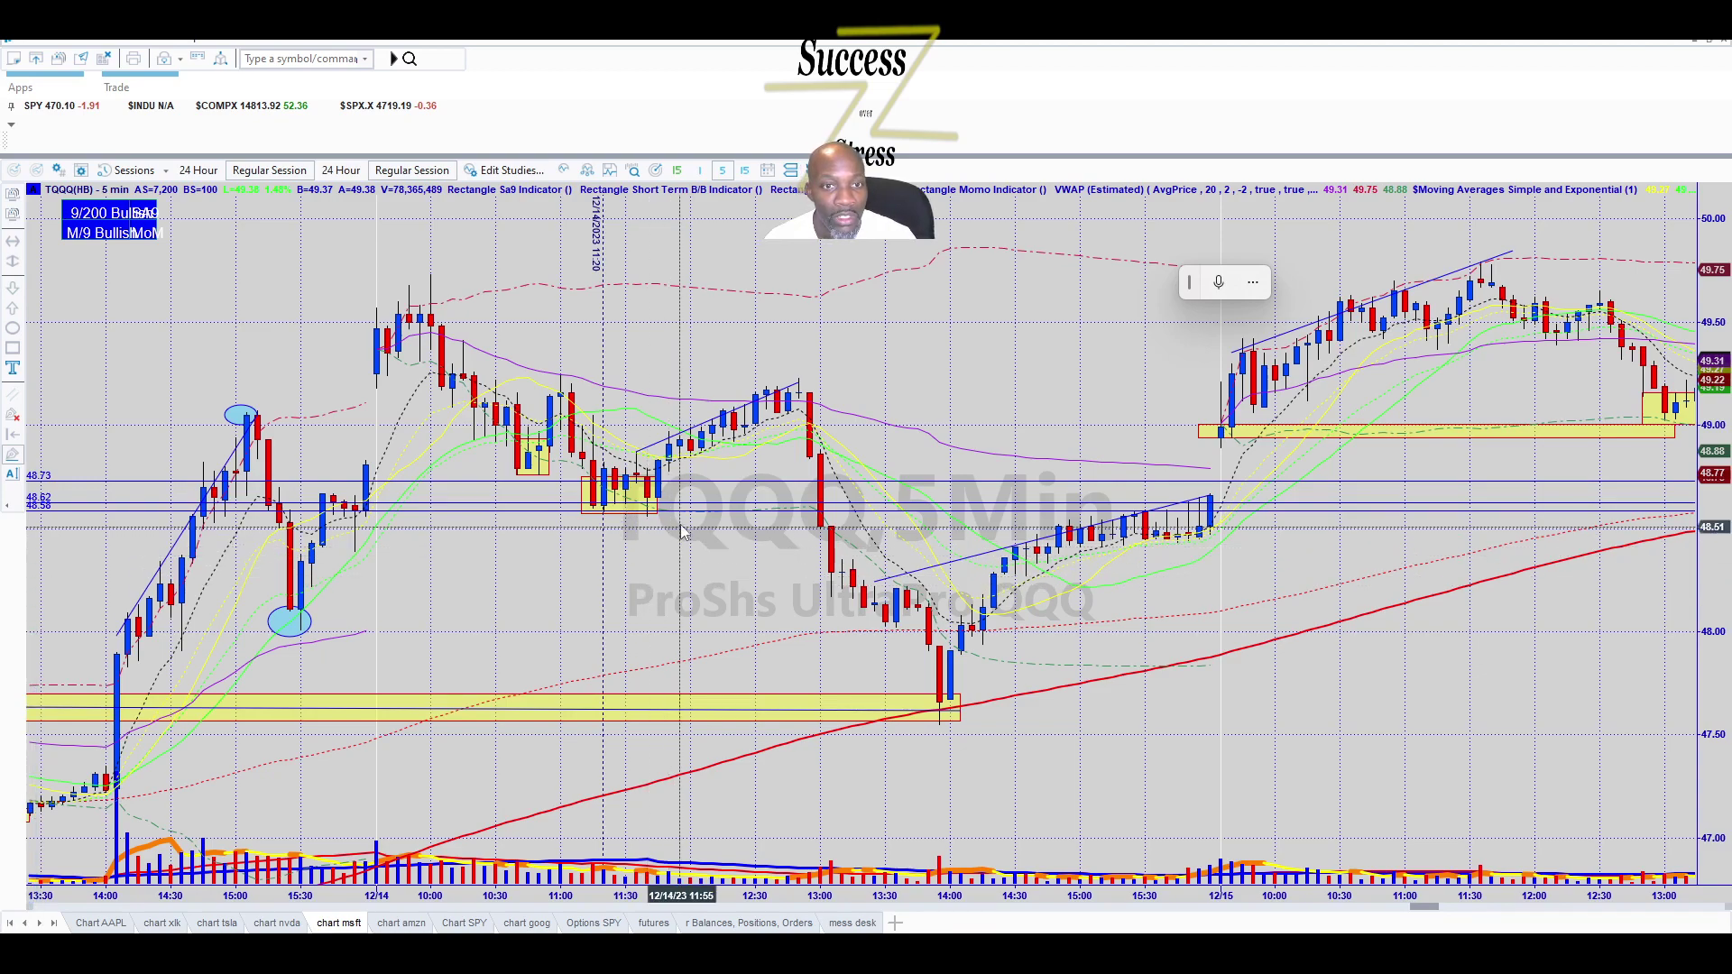
pyautogui.click(569, 512)
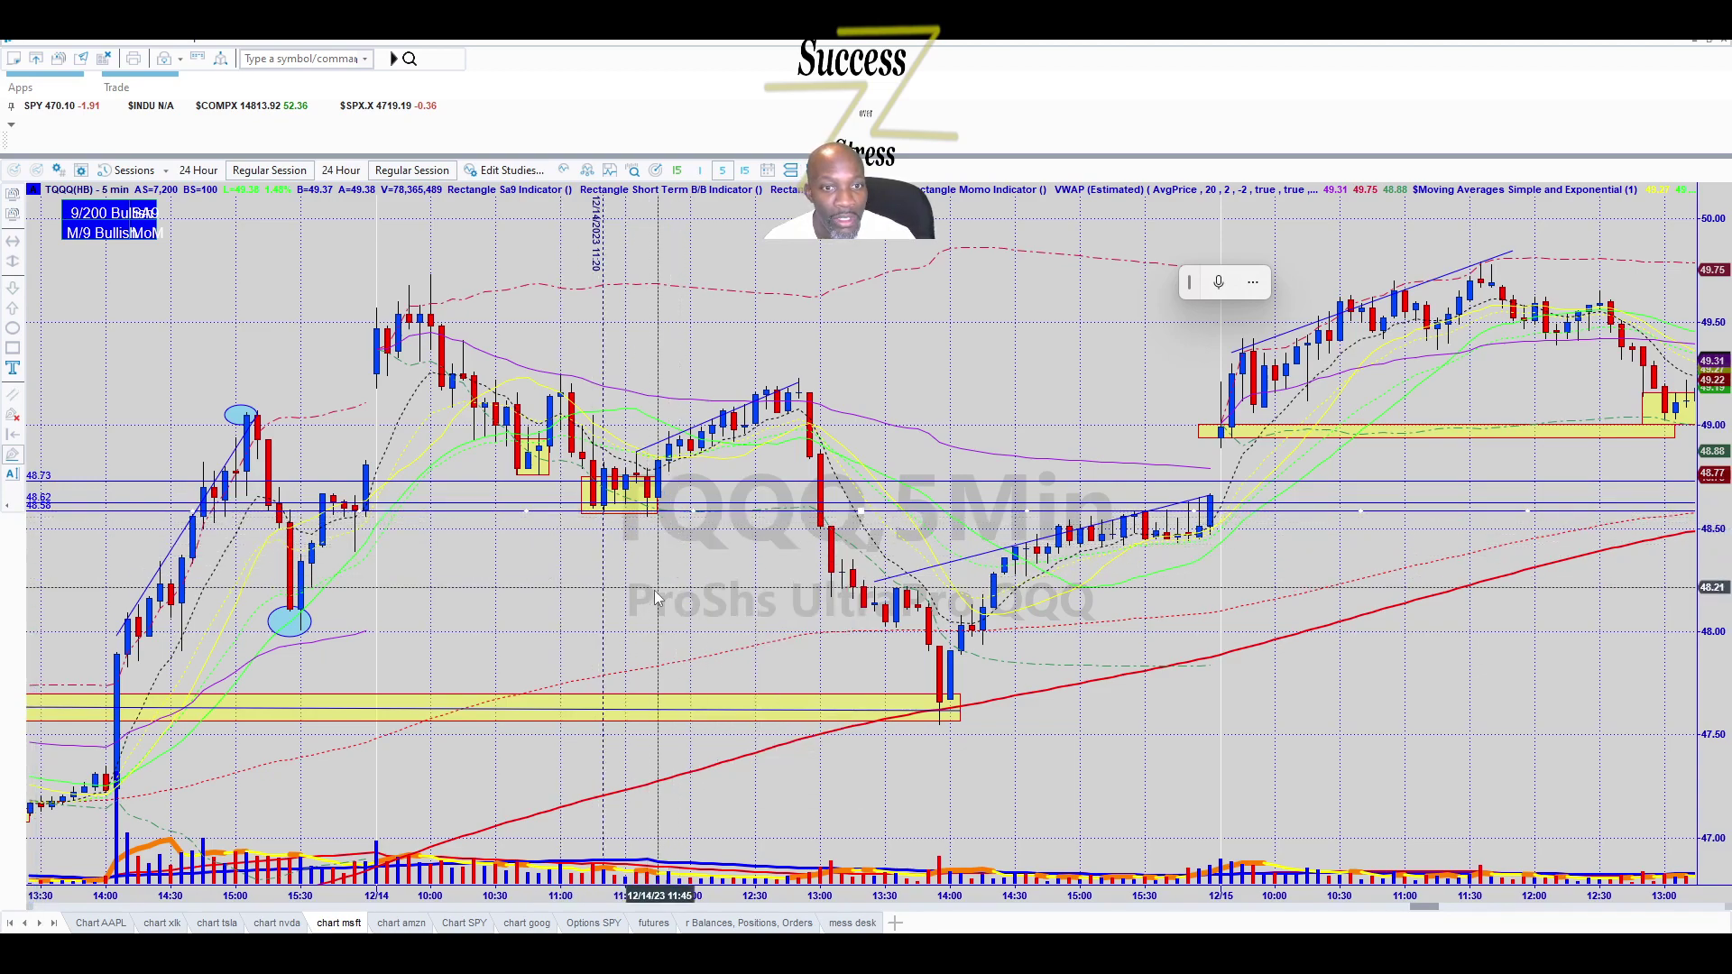
pyautogui.rightClick(554, 511)
pyautogui.press('Escape')
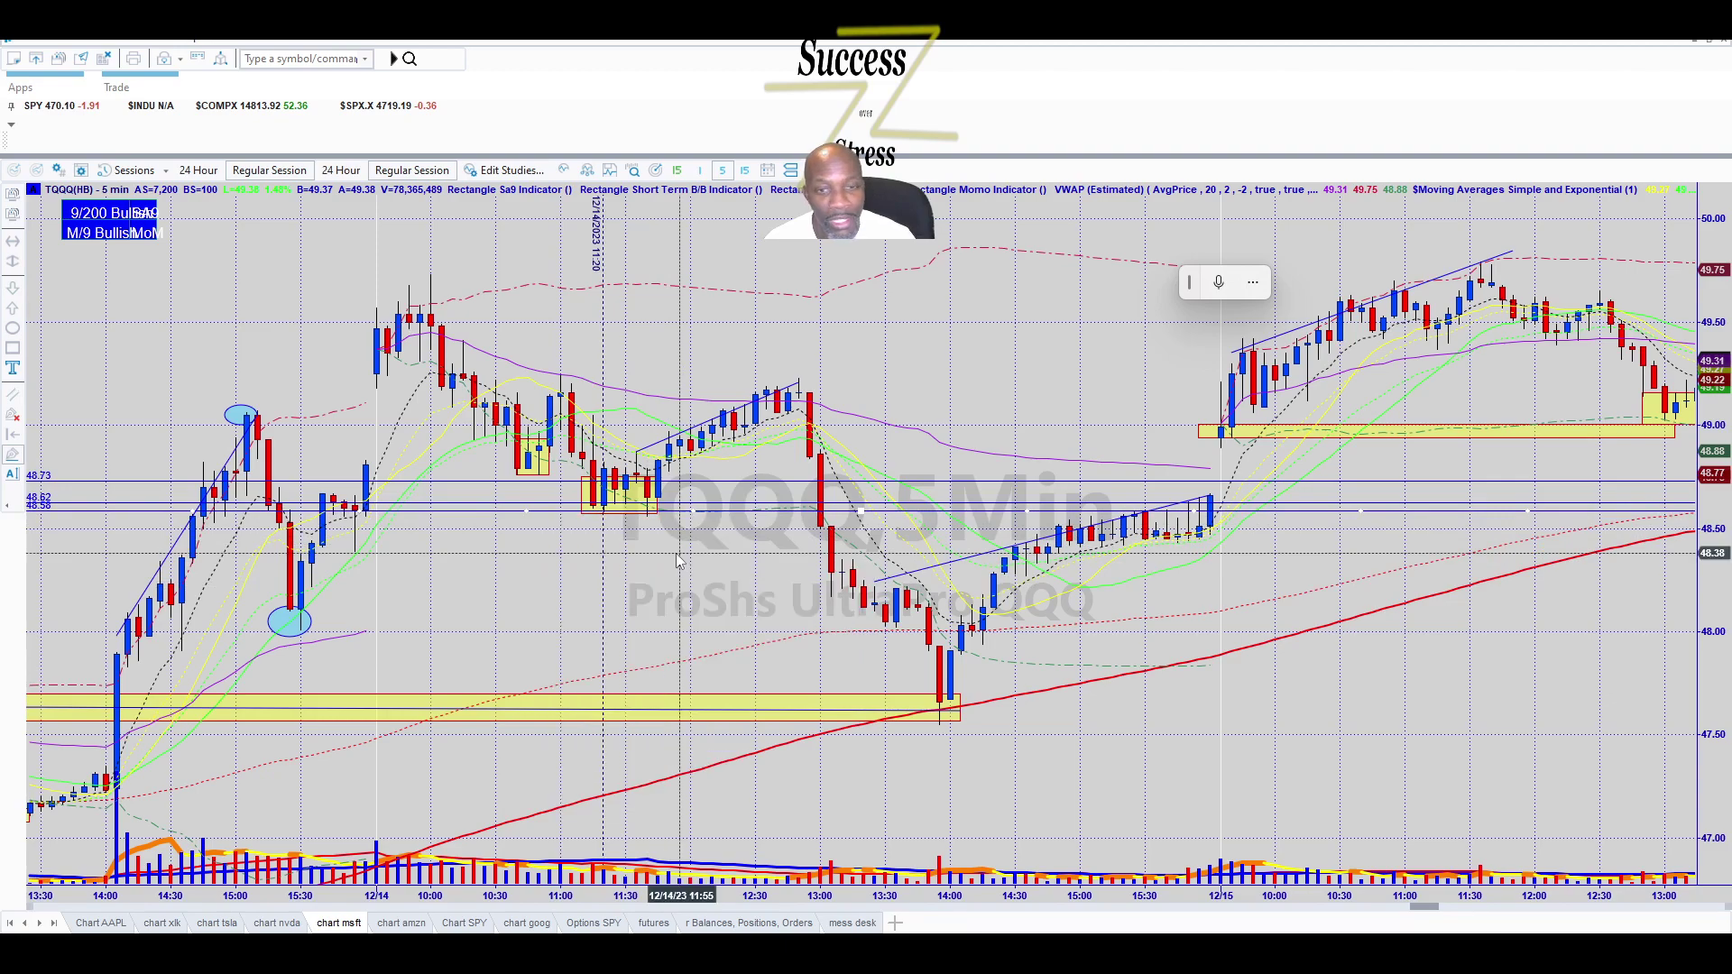
pyautogui.rightClick(545, 515)
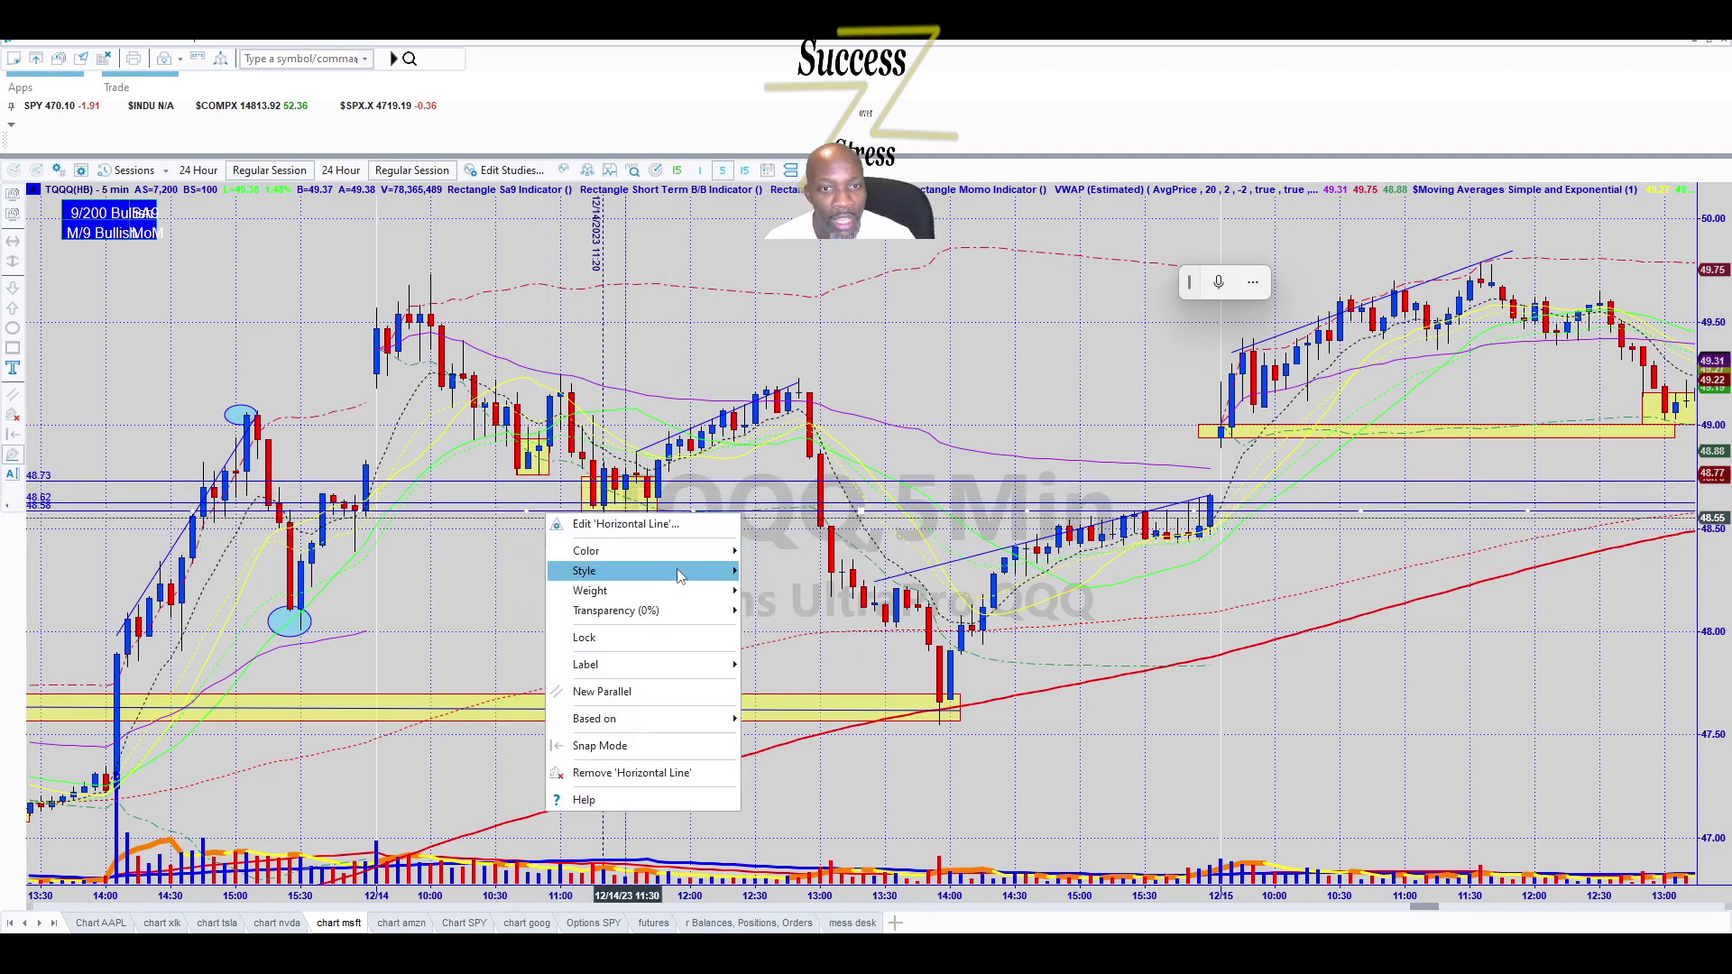
pyautogui.moveTo(676, 552)
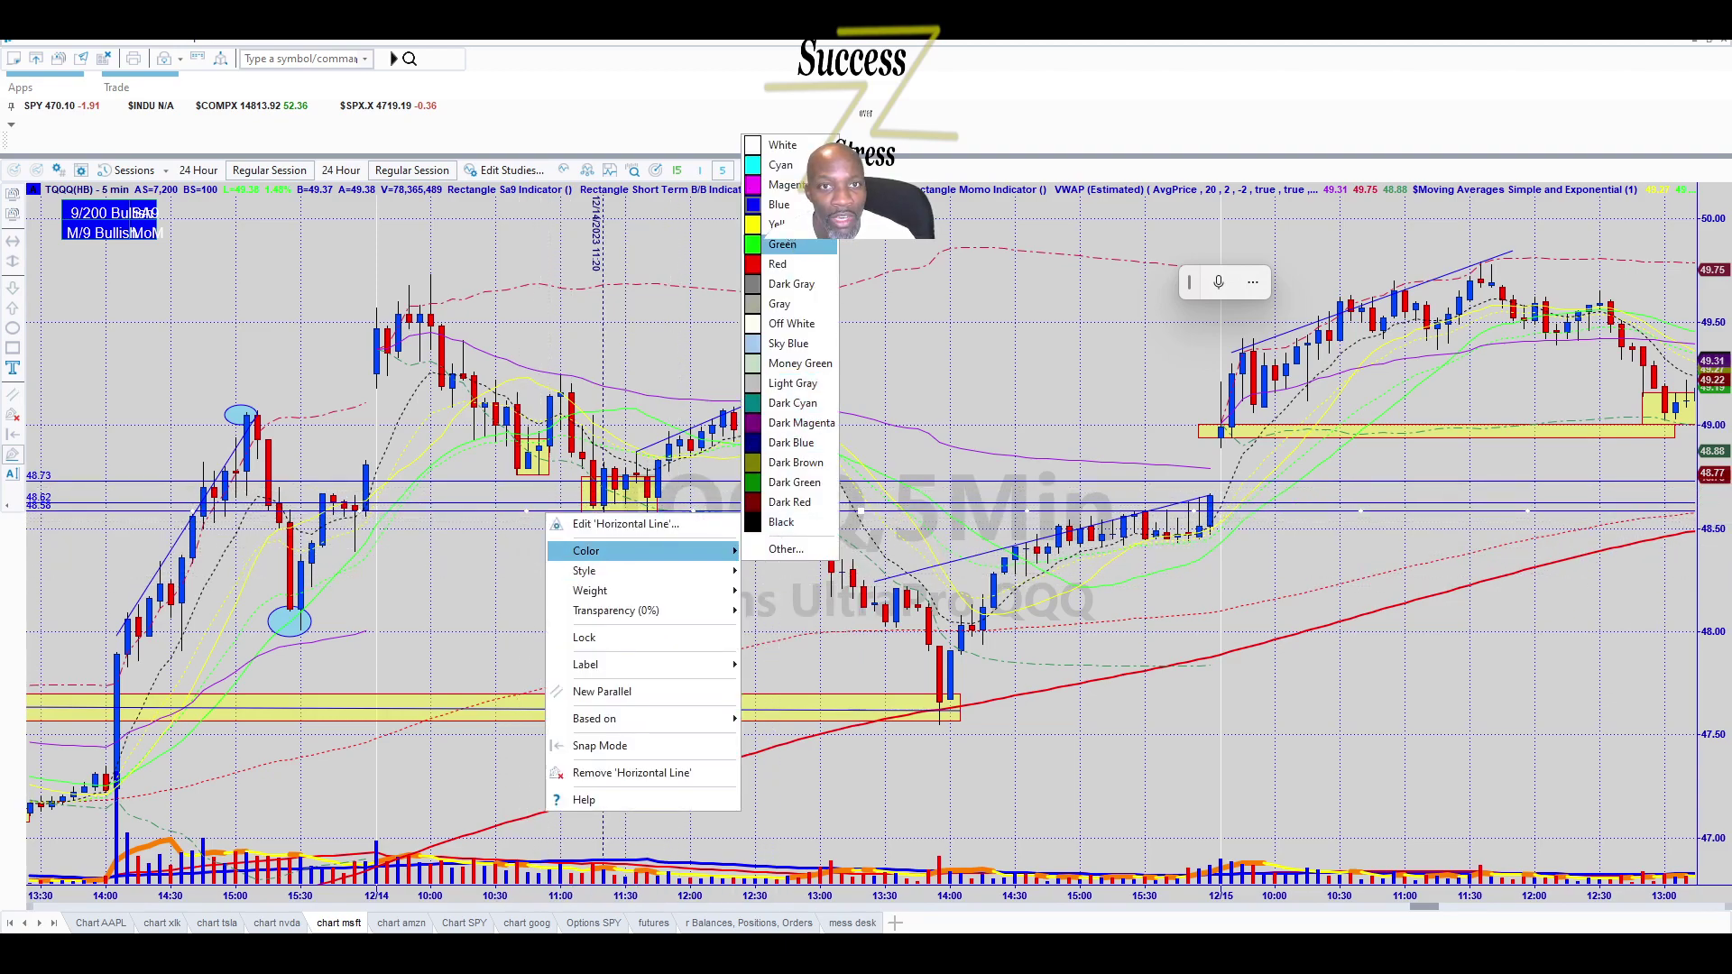
pyautogui.moveTo(736, 578)
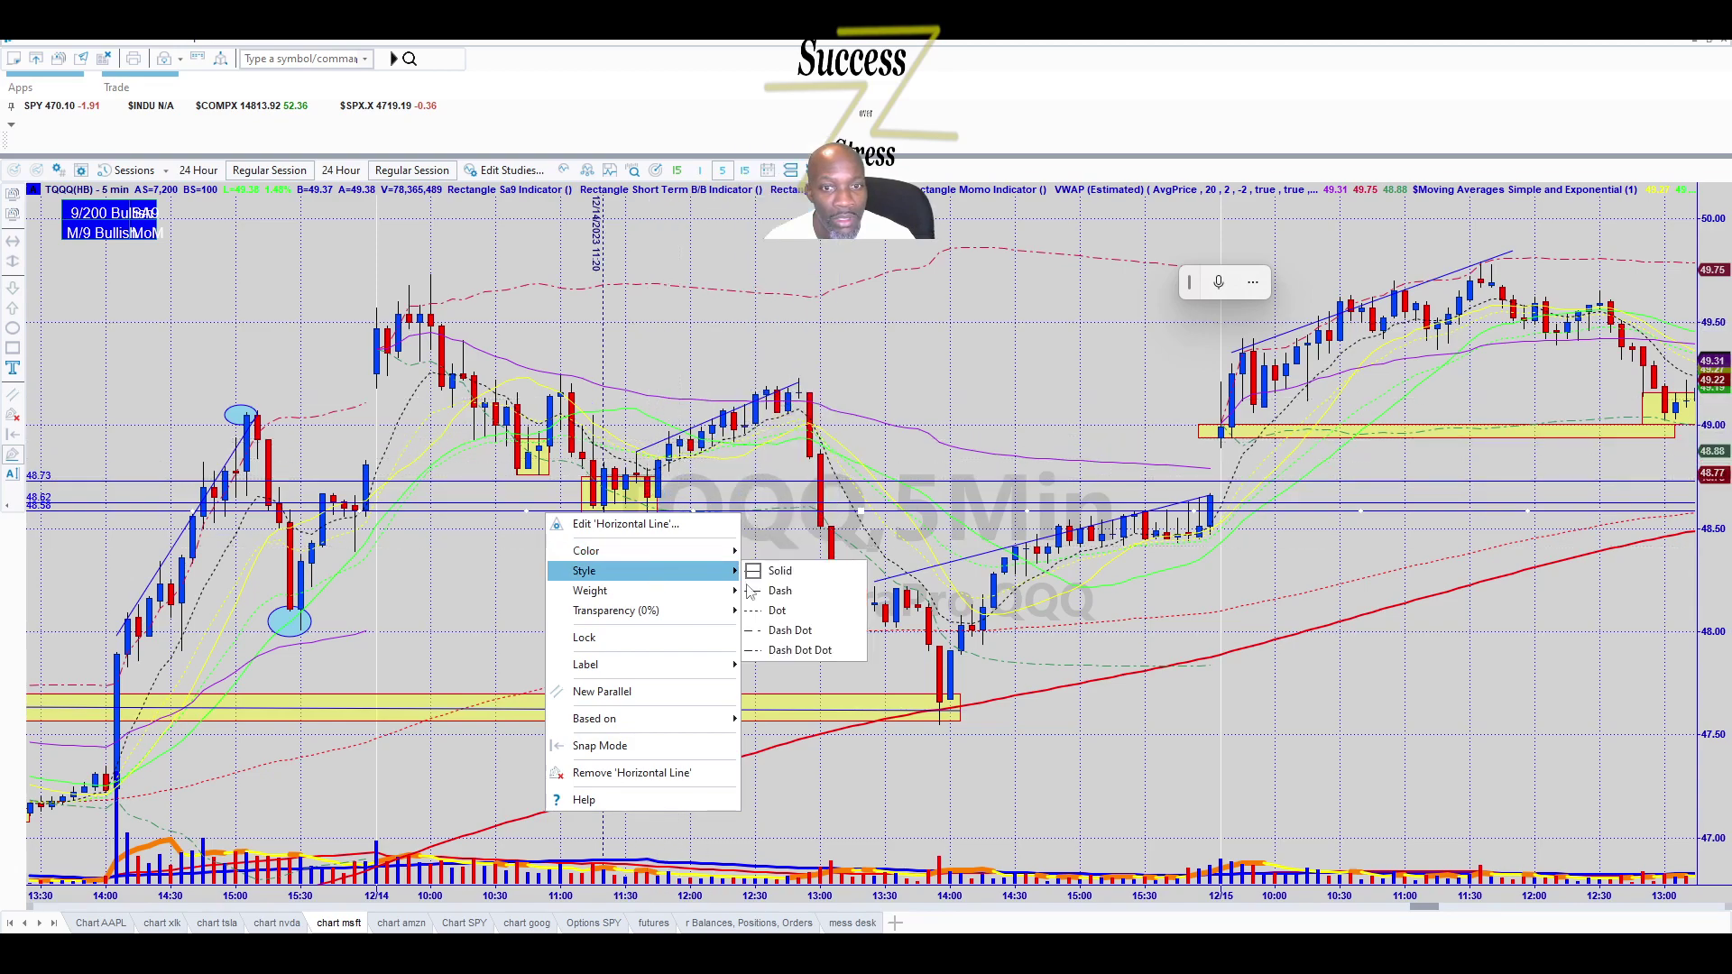
pyautogui.moveTo(679, 596)
pyautogui.click(805, 637)
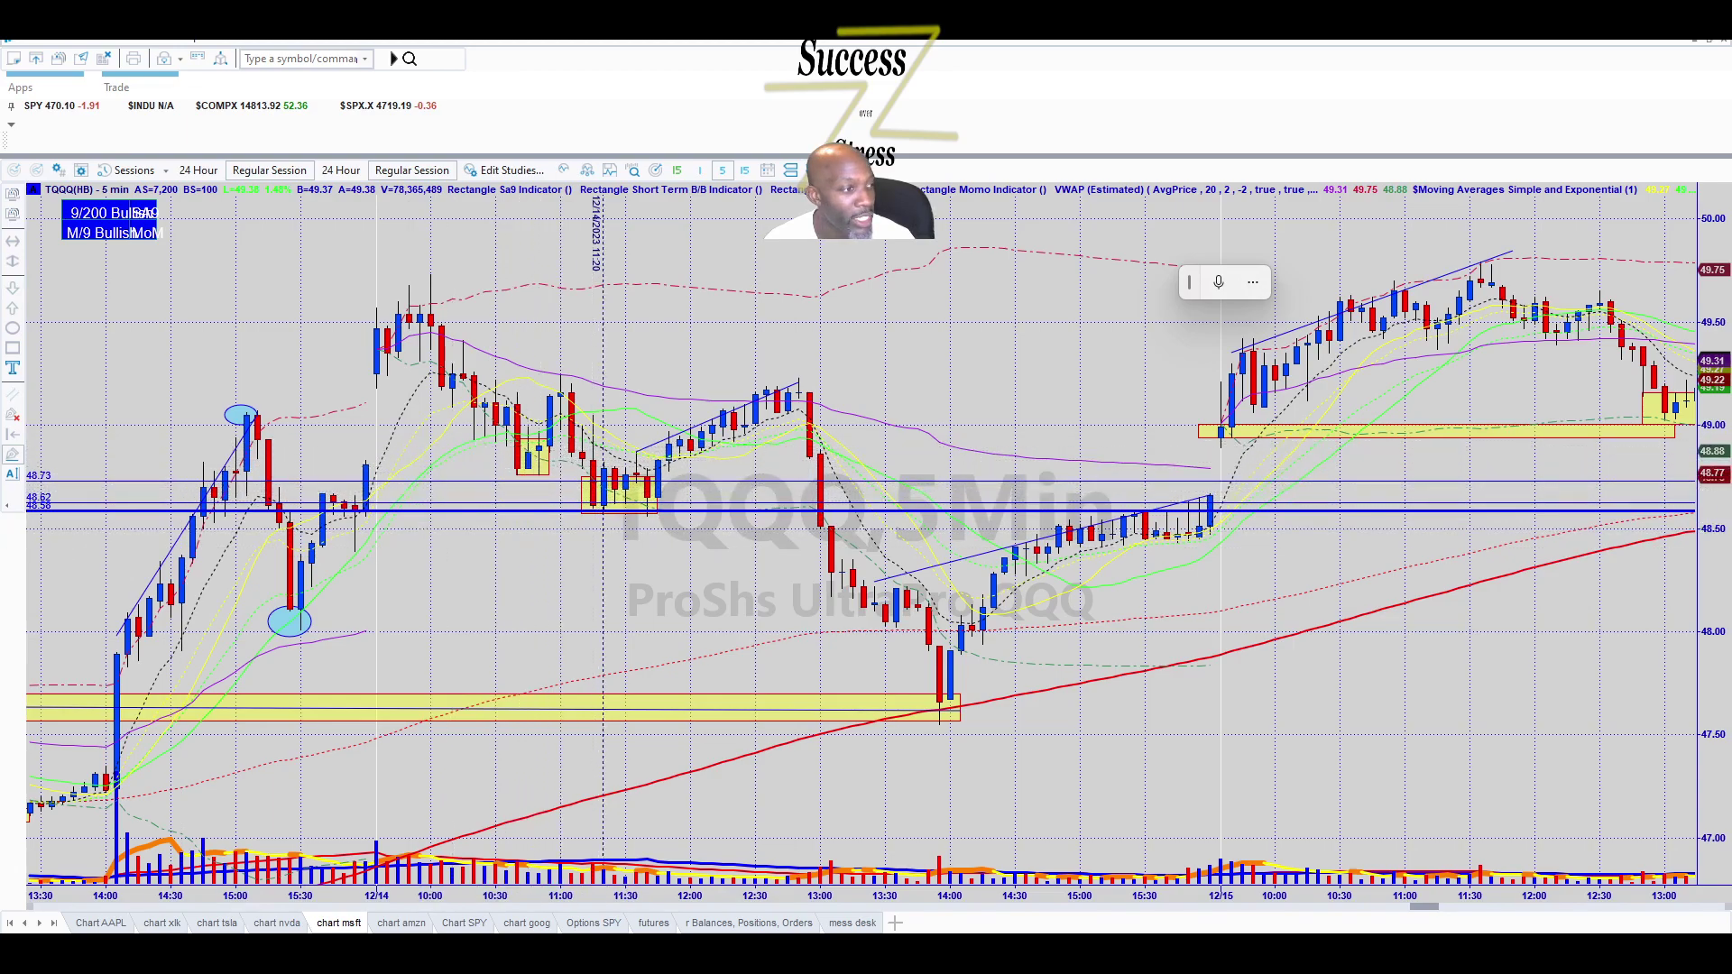
# Bring up the small time frame window, examine the 5-second bars before the 12/14 flush back to about 10:55, and move the window aside.
pyautogui.moveTo(0, 582); pyautogui.dragTo(874, 235)
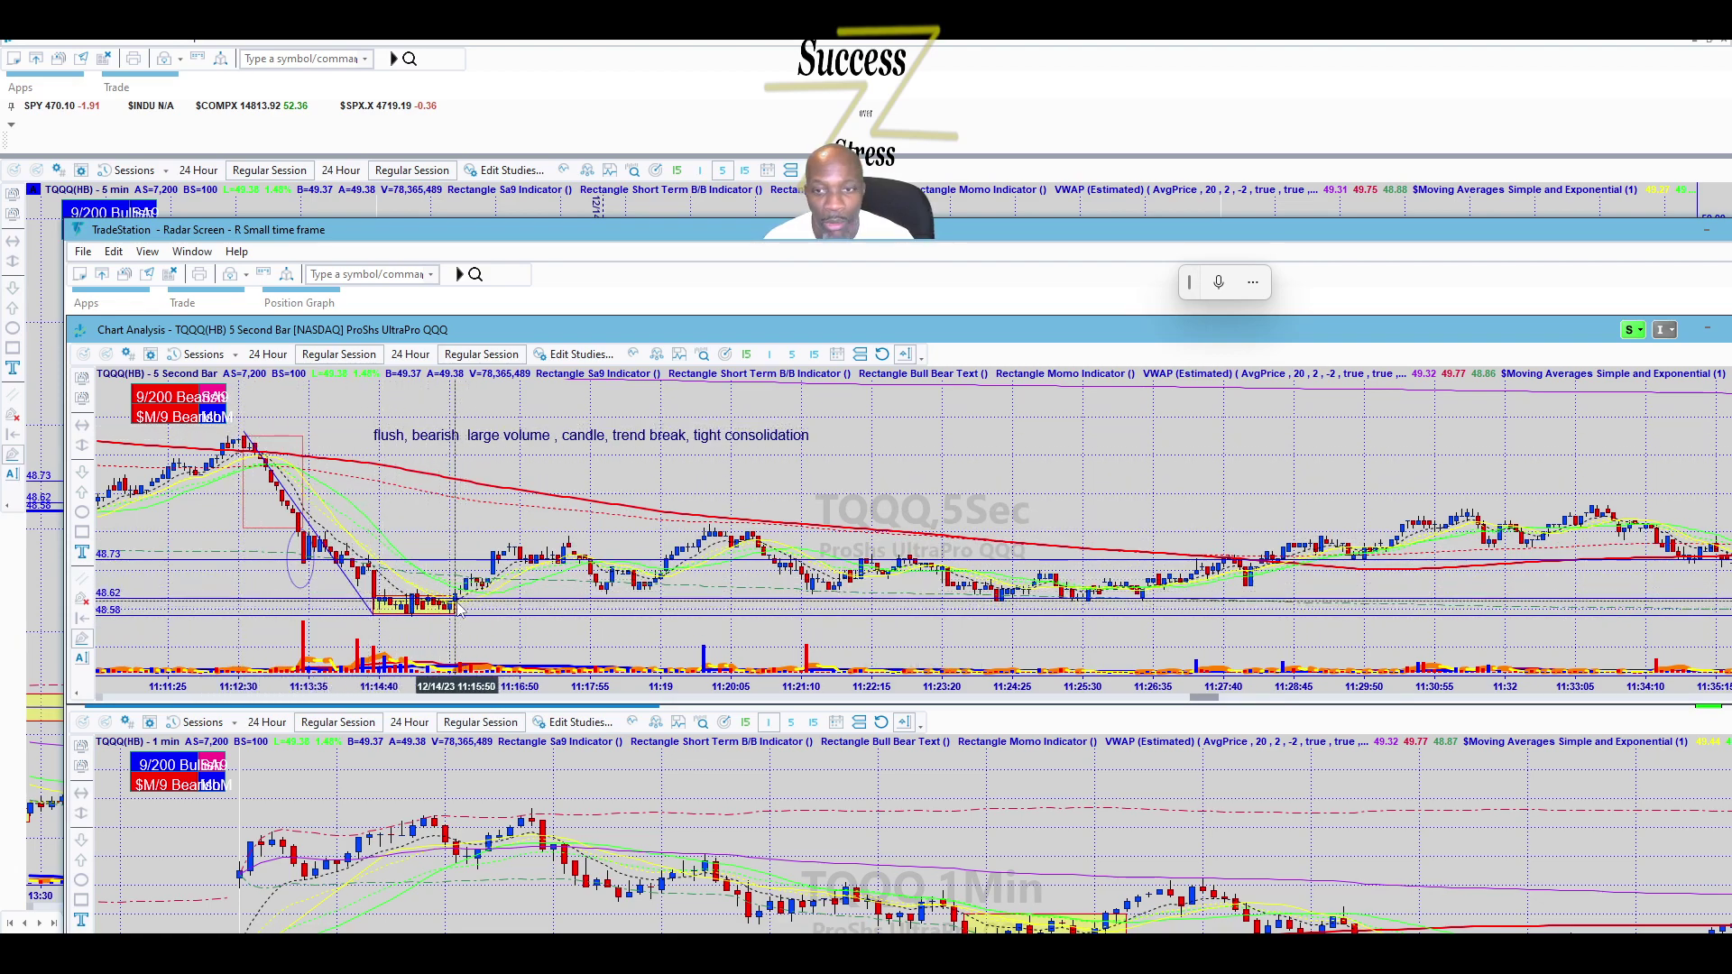
pyautogui.moveTo(610, 236); pyautogui.dragTo(603, 159)
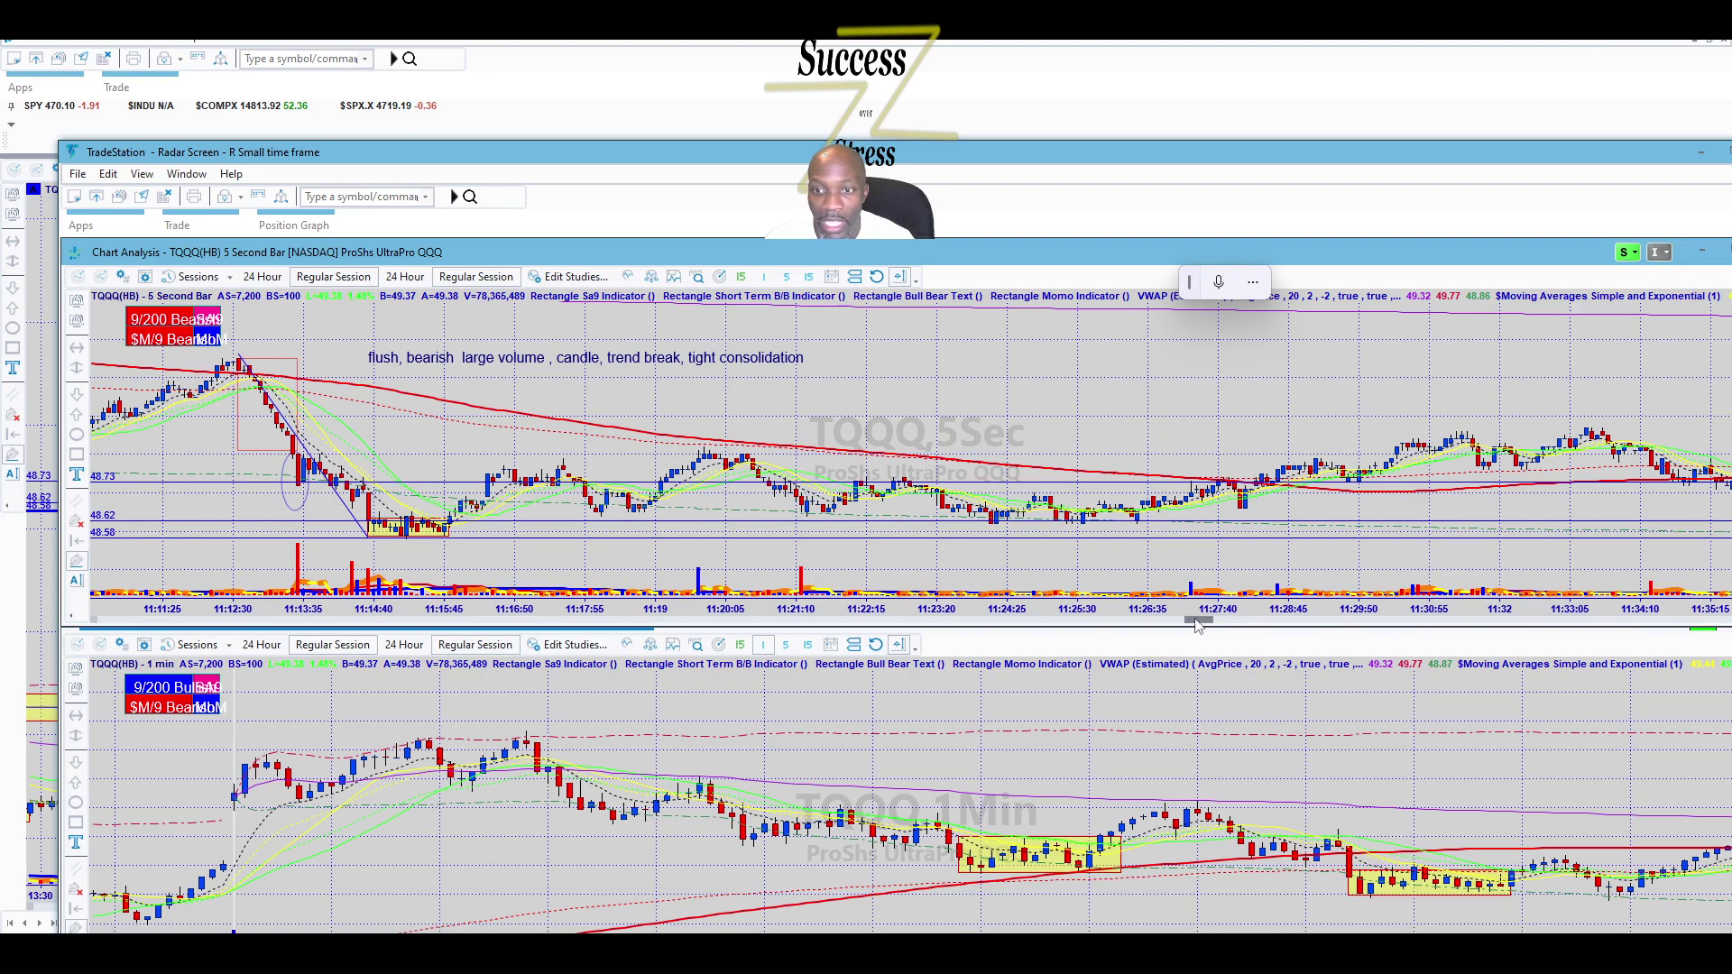
pyautogui.moveTo(1196, 626); pyautogui.dragTo(1183, 624)
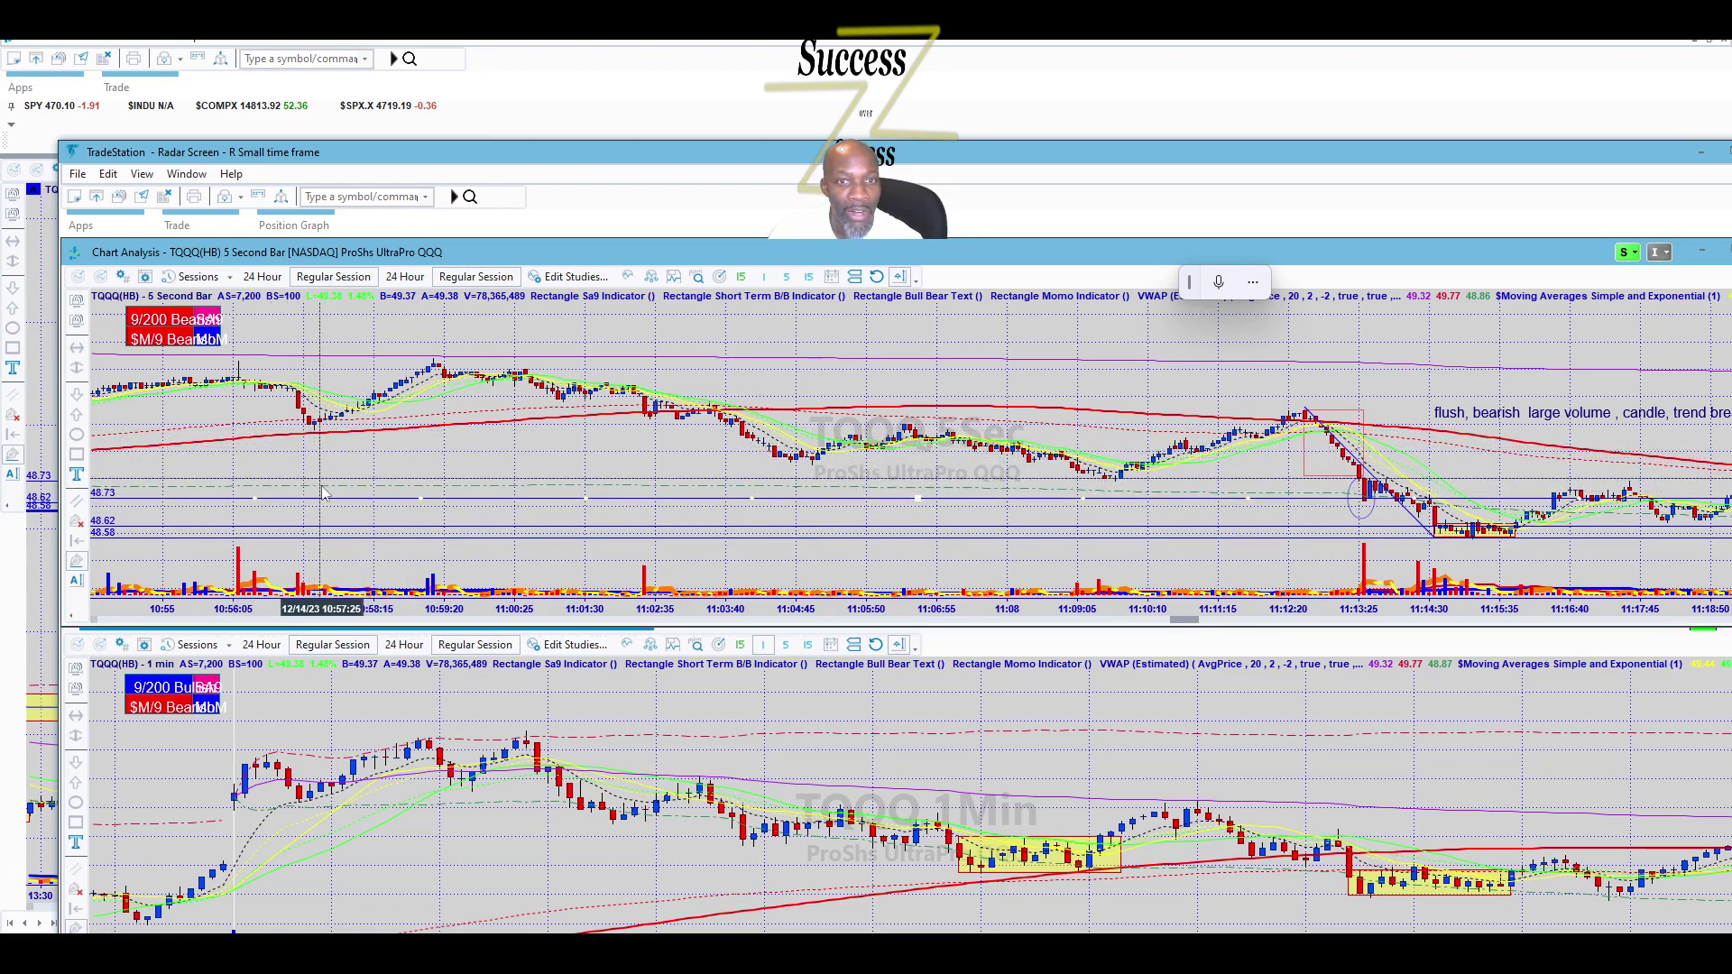
pyautogui.moveTo(902, 153); pyautogui.dragTo(0, 706)
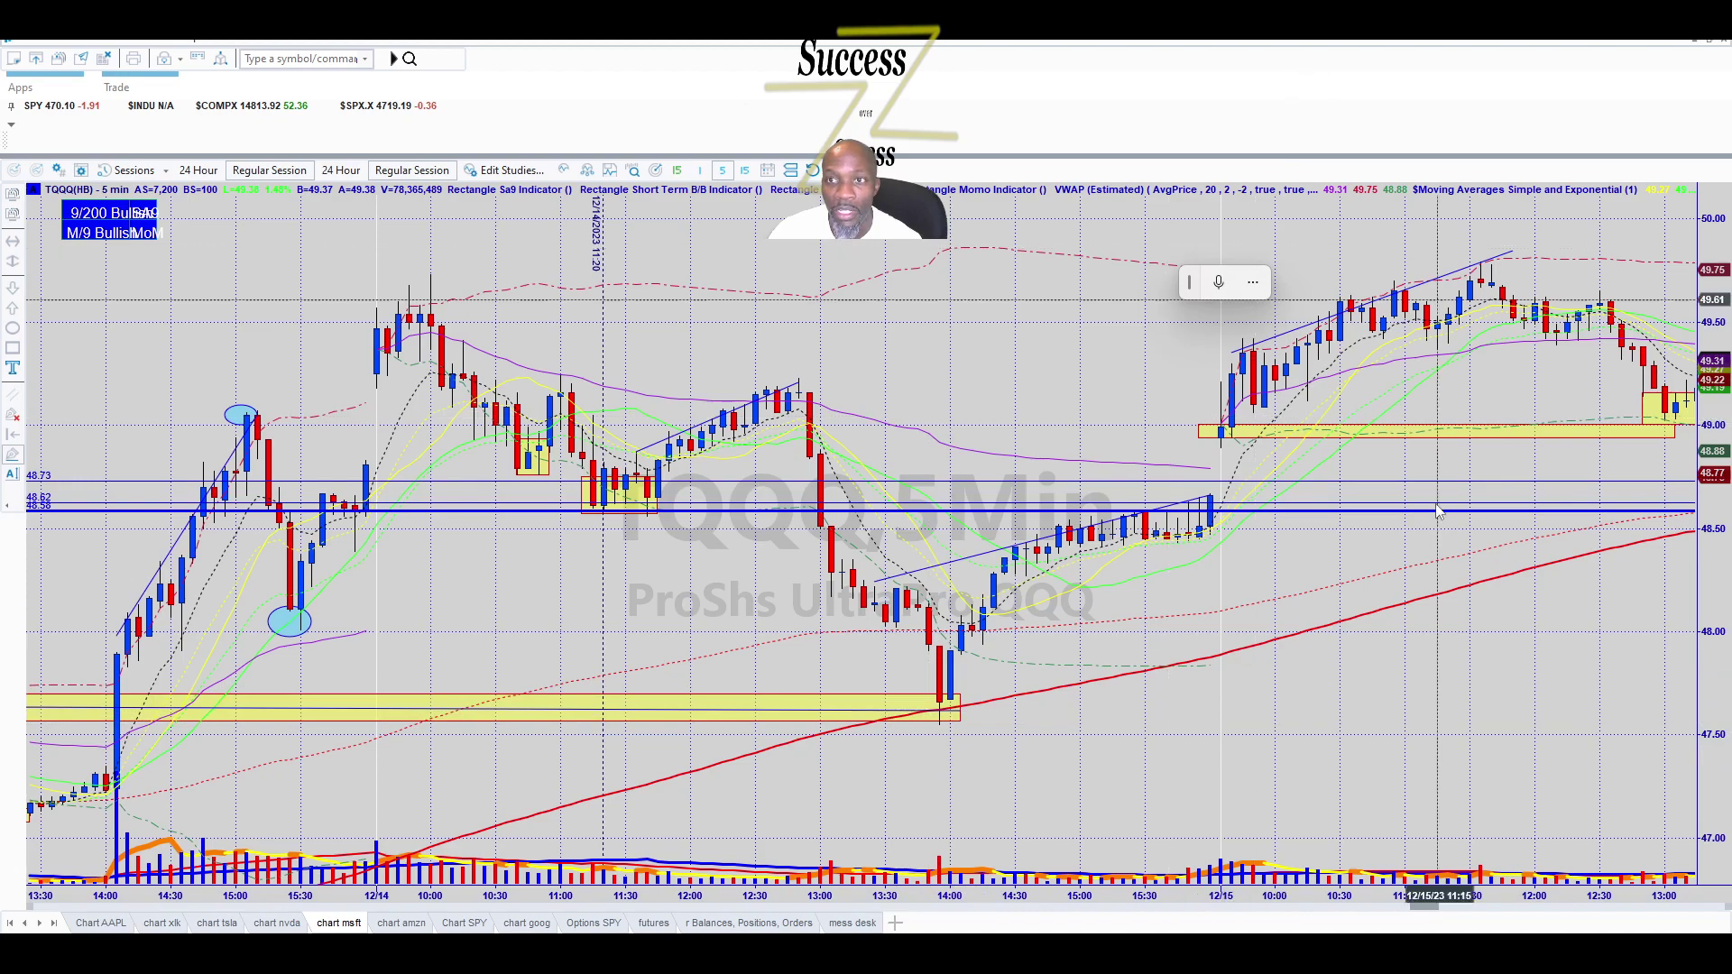
# Compare the support zones and the 48.58 line across the 12/12 to 12/15 sessions on the 5-minute chart.
pyautogui.scroll(-1, 1439, 668)
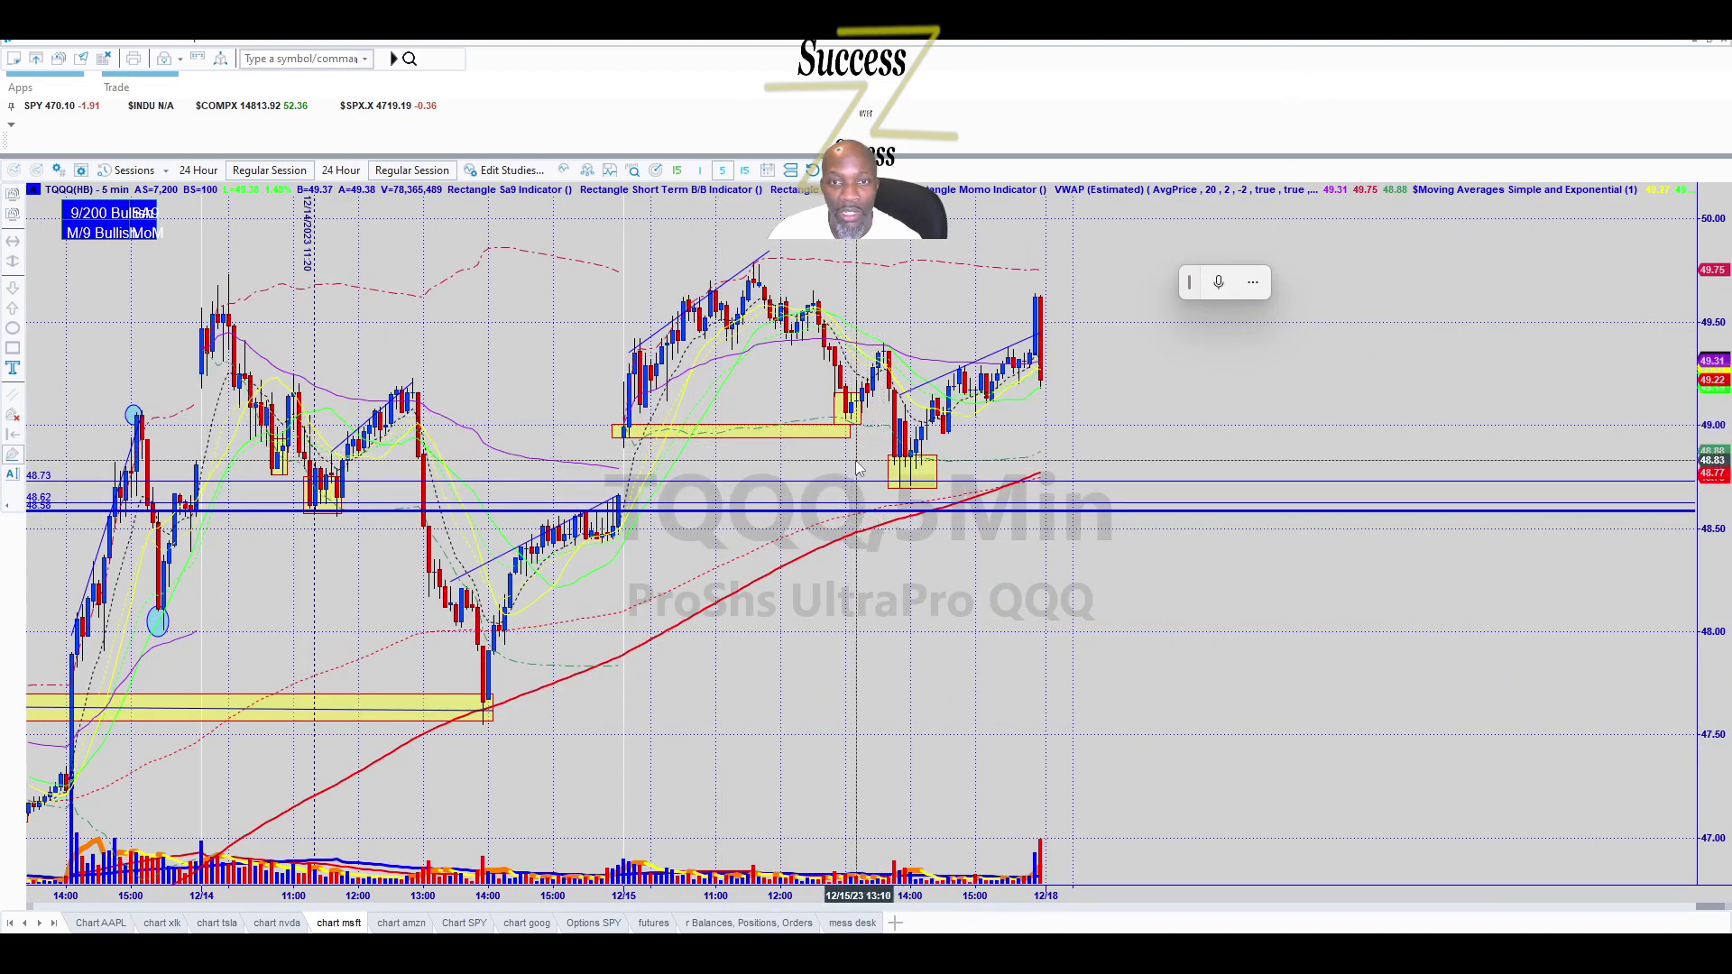
pyautogui.moveTo(857, 468); pyautogui.dragTo(1457, 360)
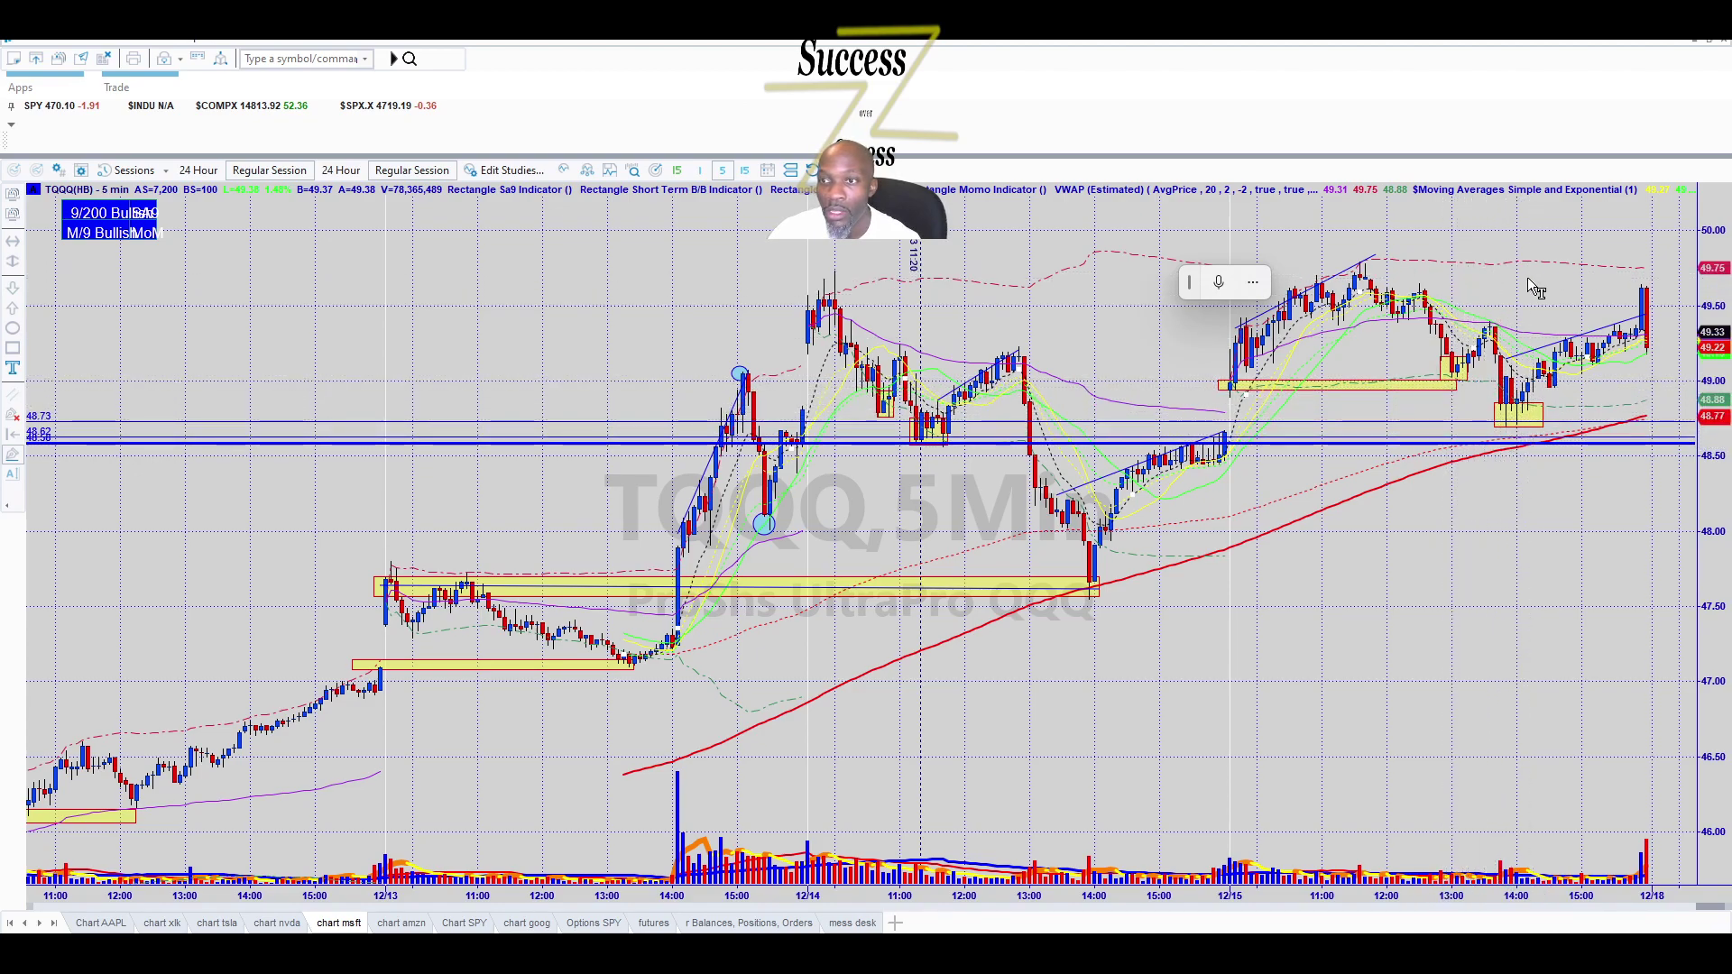
pyautogui.moveTo(1527, 316)
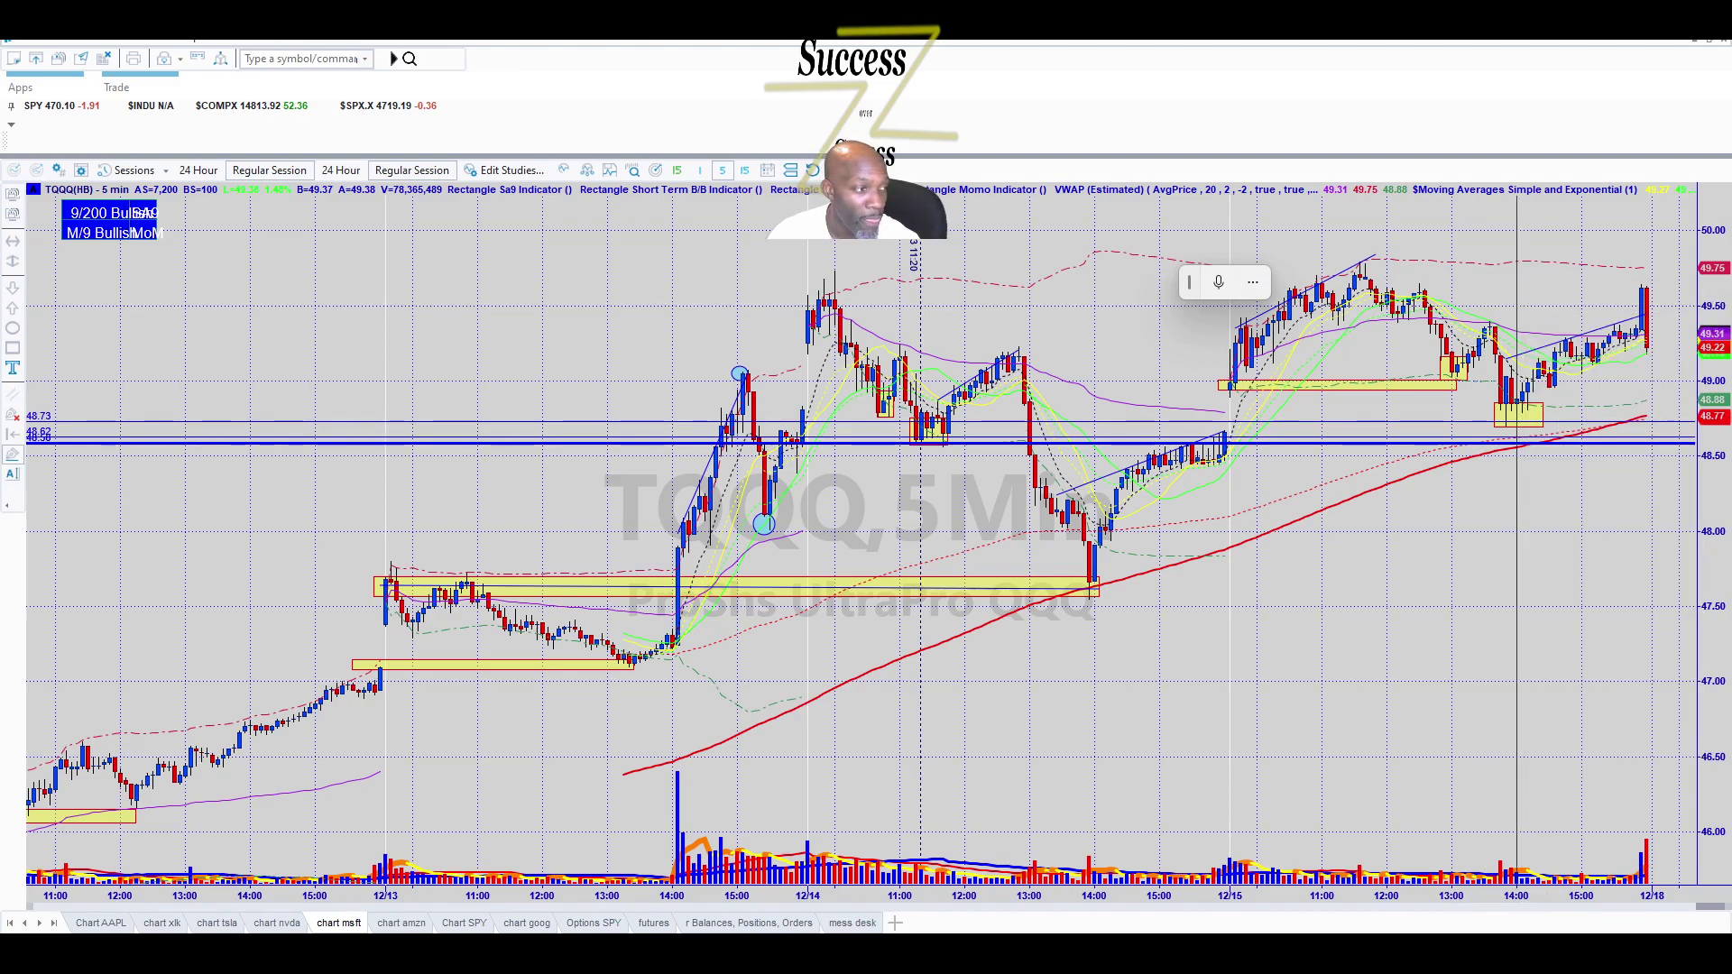
# Bring up the small time frame window and examine the 12/15 flush near 13:55 against the 48.73 line on the 5-second and 1-minute charts.
pyautogui.moveTo(0, 708); pyautogui.dragTo(957, 40)
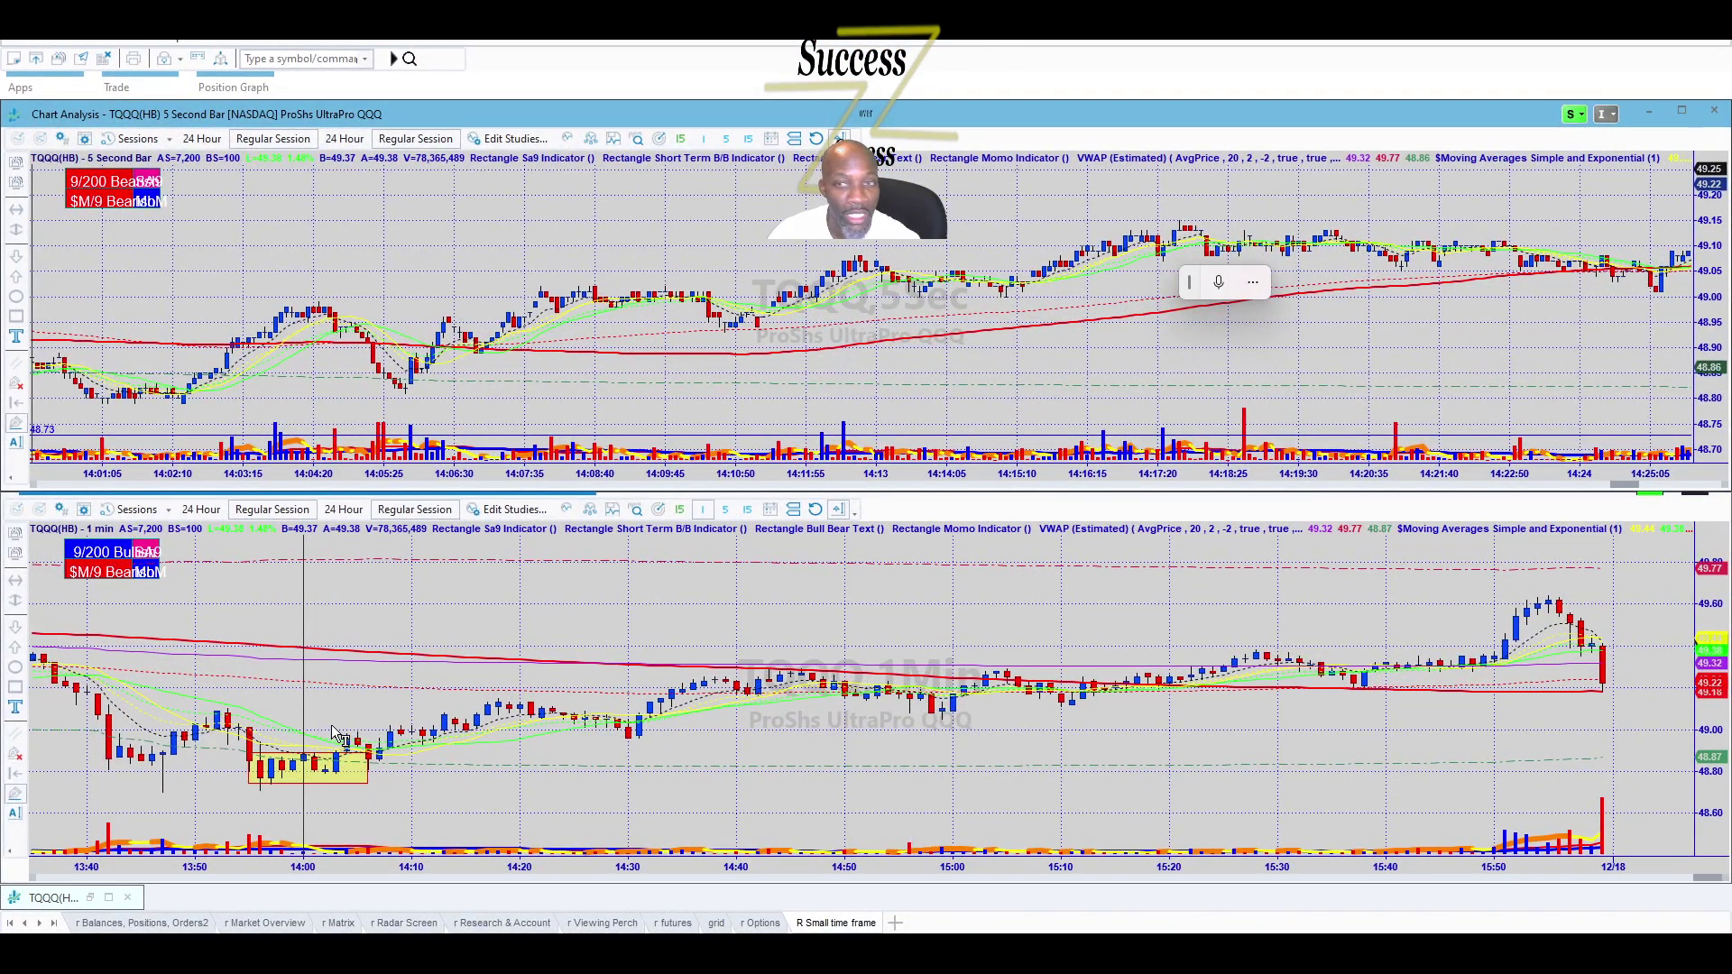
pyautogui.scroll(3, 335, 736)
pyautogui.scroll(3, 170, 374)
pyautogui.scroll(5, 172, 373)
pyautogui.scroll(5, 190, 366)
pyautogui.scroll(5, 502, 400)
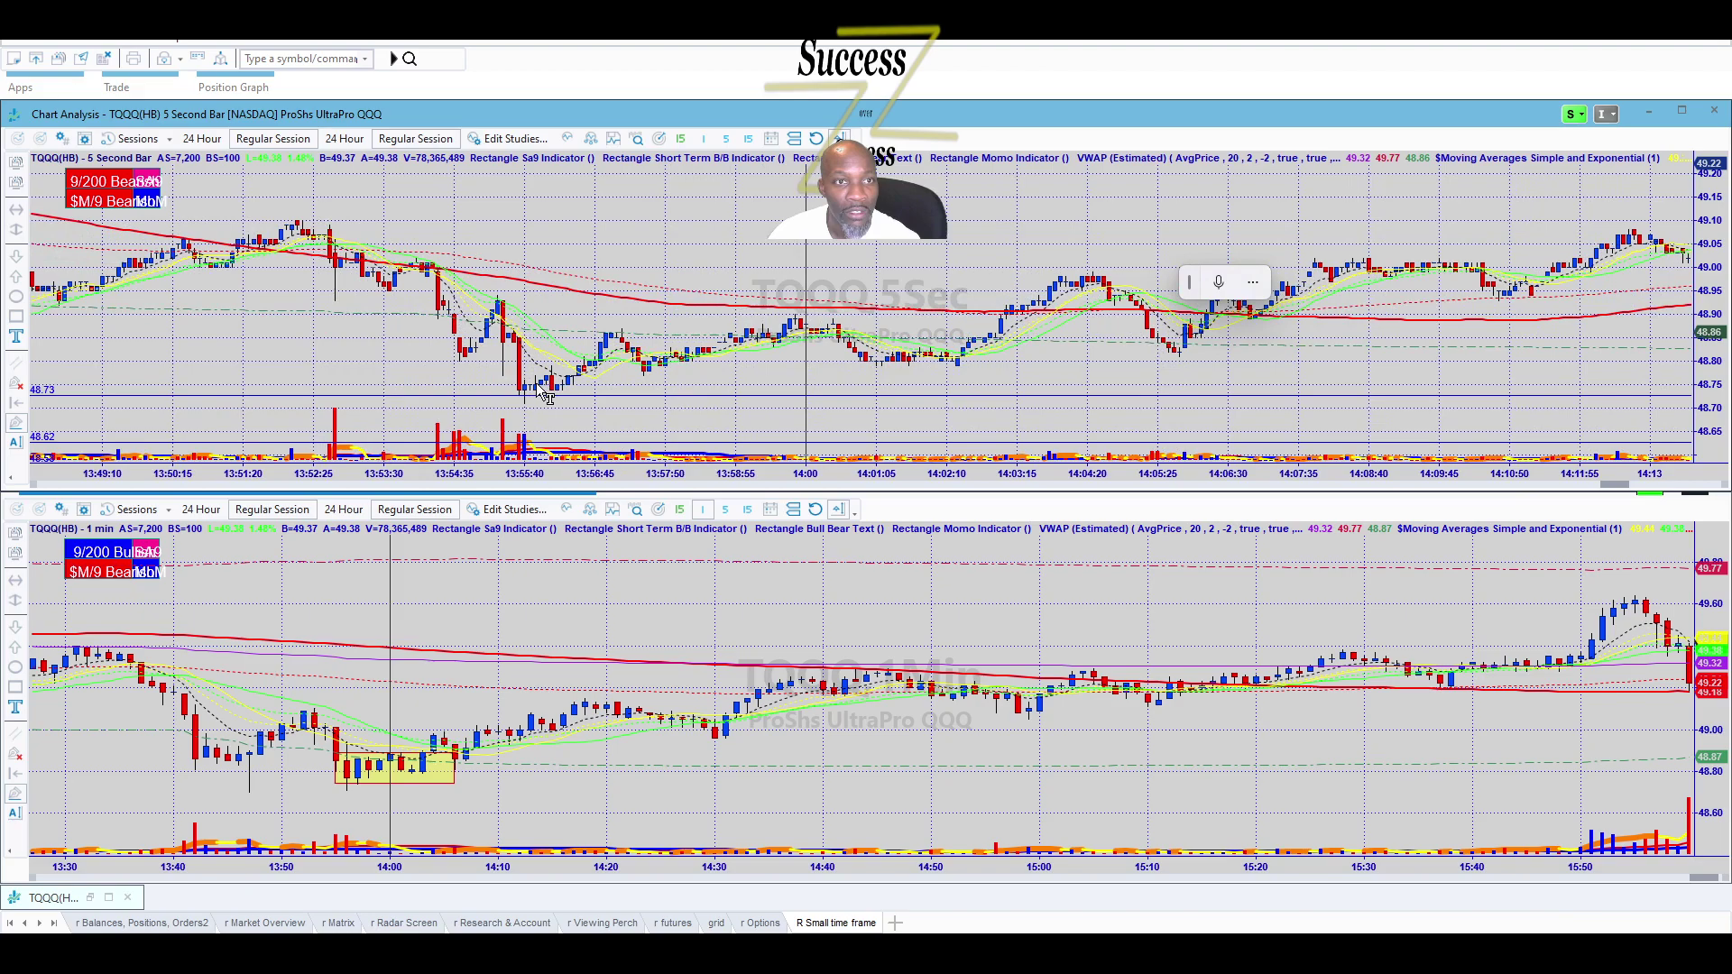
pyautogui.scroll(1, 546, 397)
pyautogui.scroll(8, 501, 650)
pyautogui.scroll(6, 500, 668)
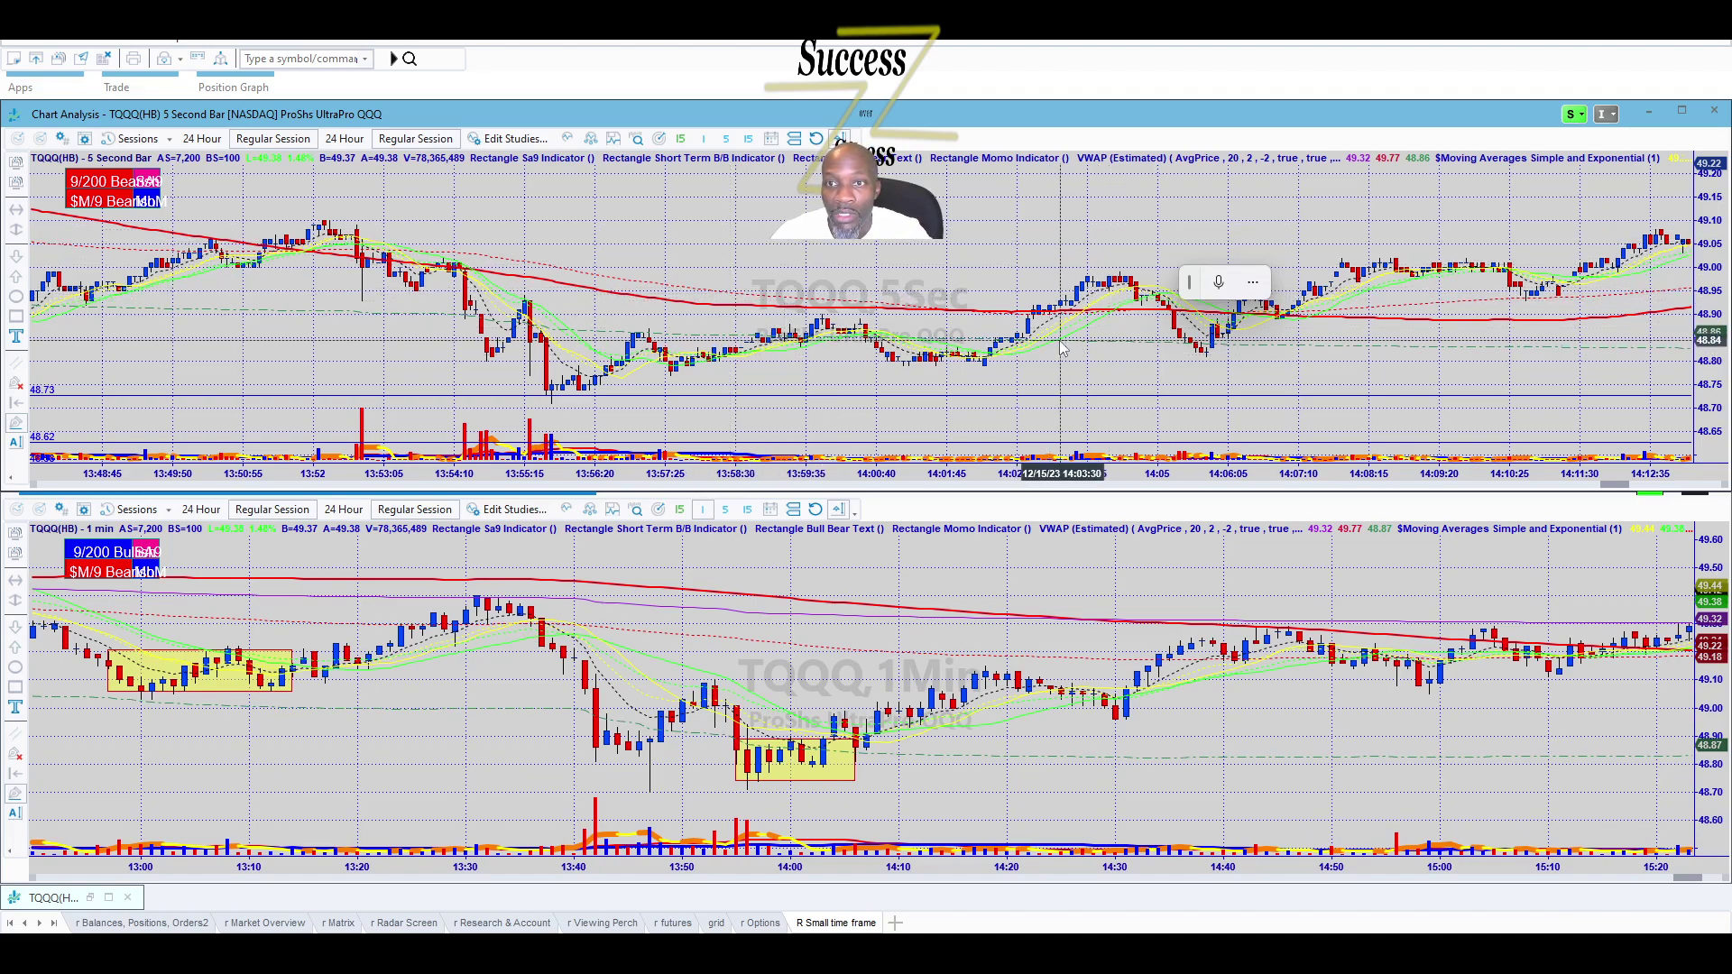
pyautogui.scroll(2, 631, 298)
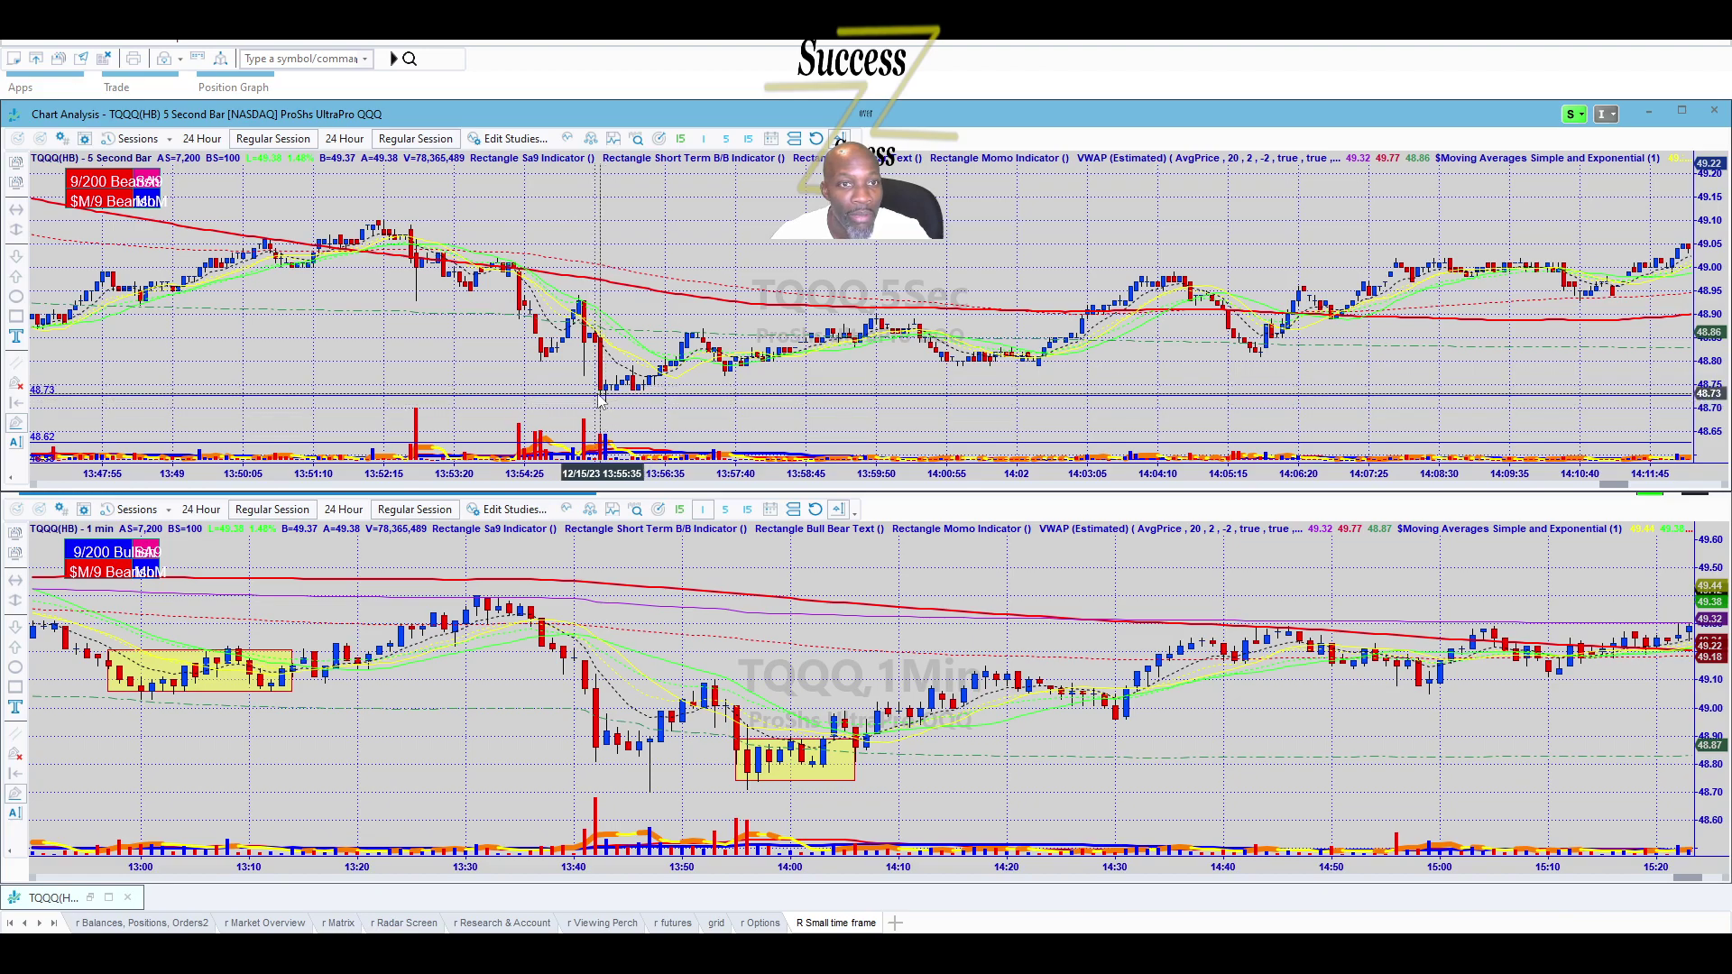
pyautogui.moveTo(600, 400); pyautogui.dragTo(645, 406)
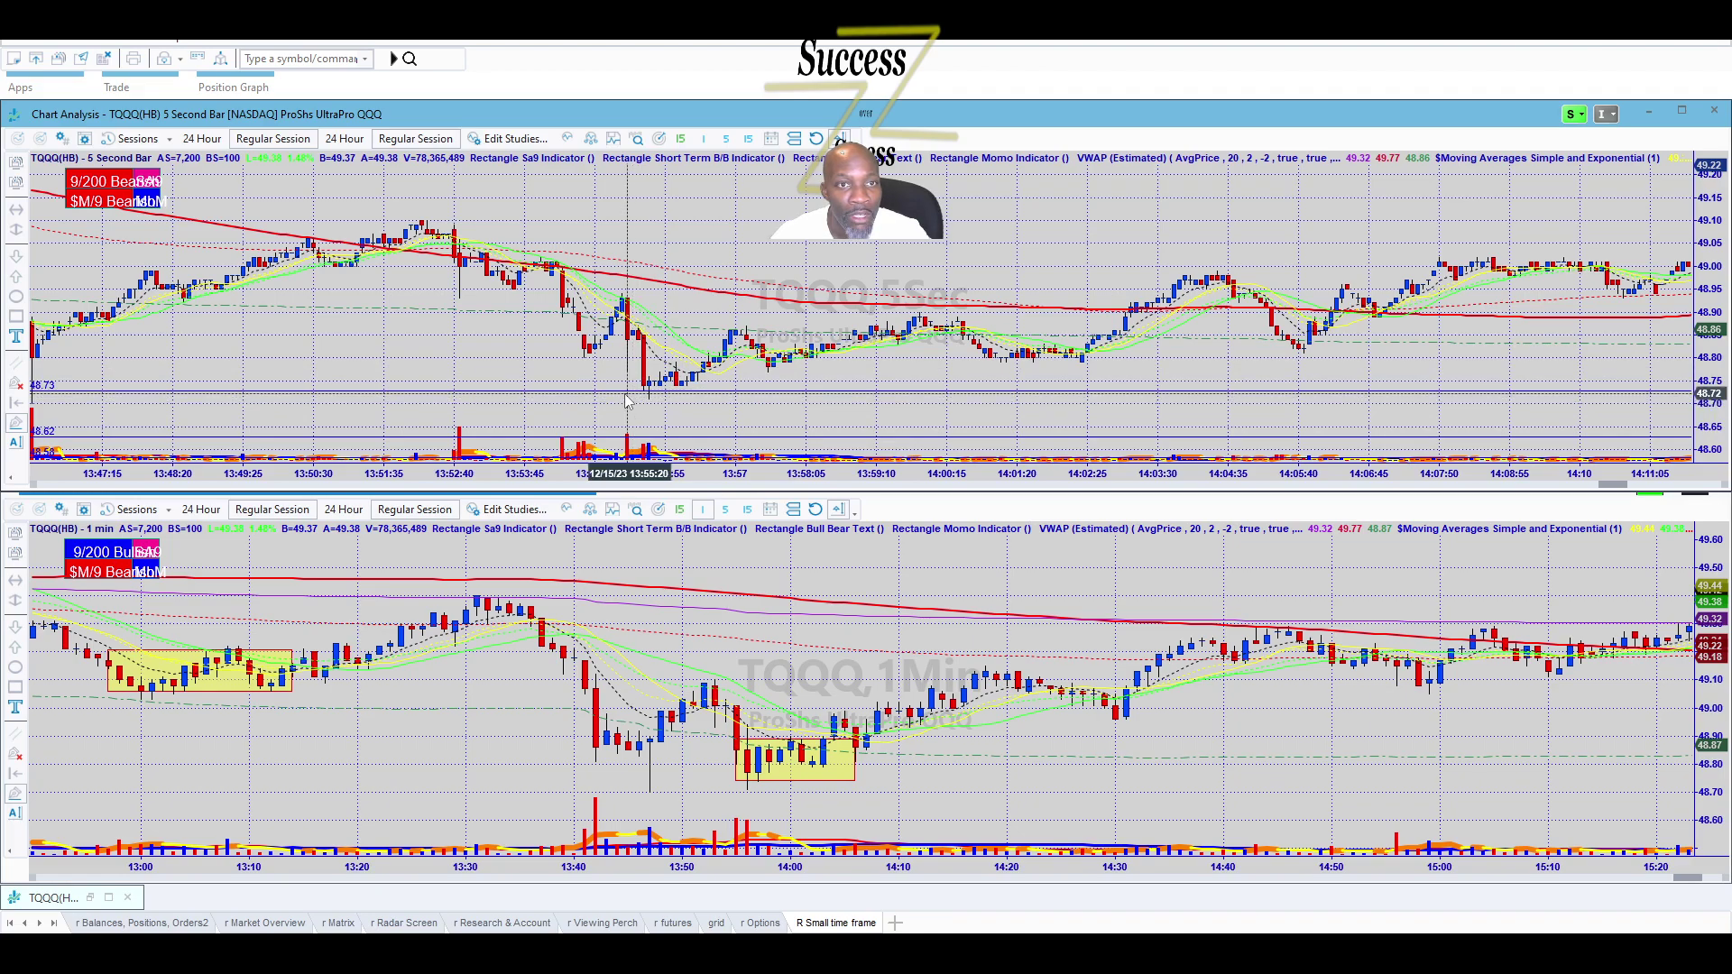
pyautogui.hscroll(-10, 569, 406)
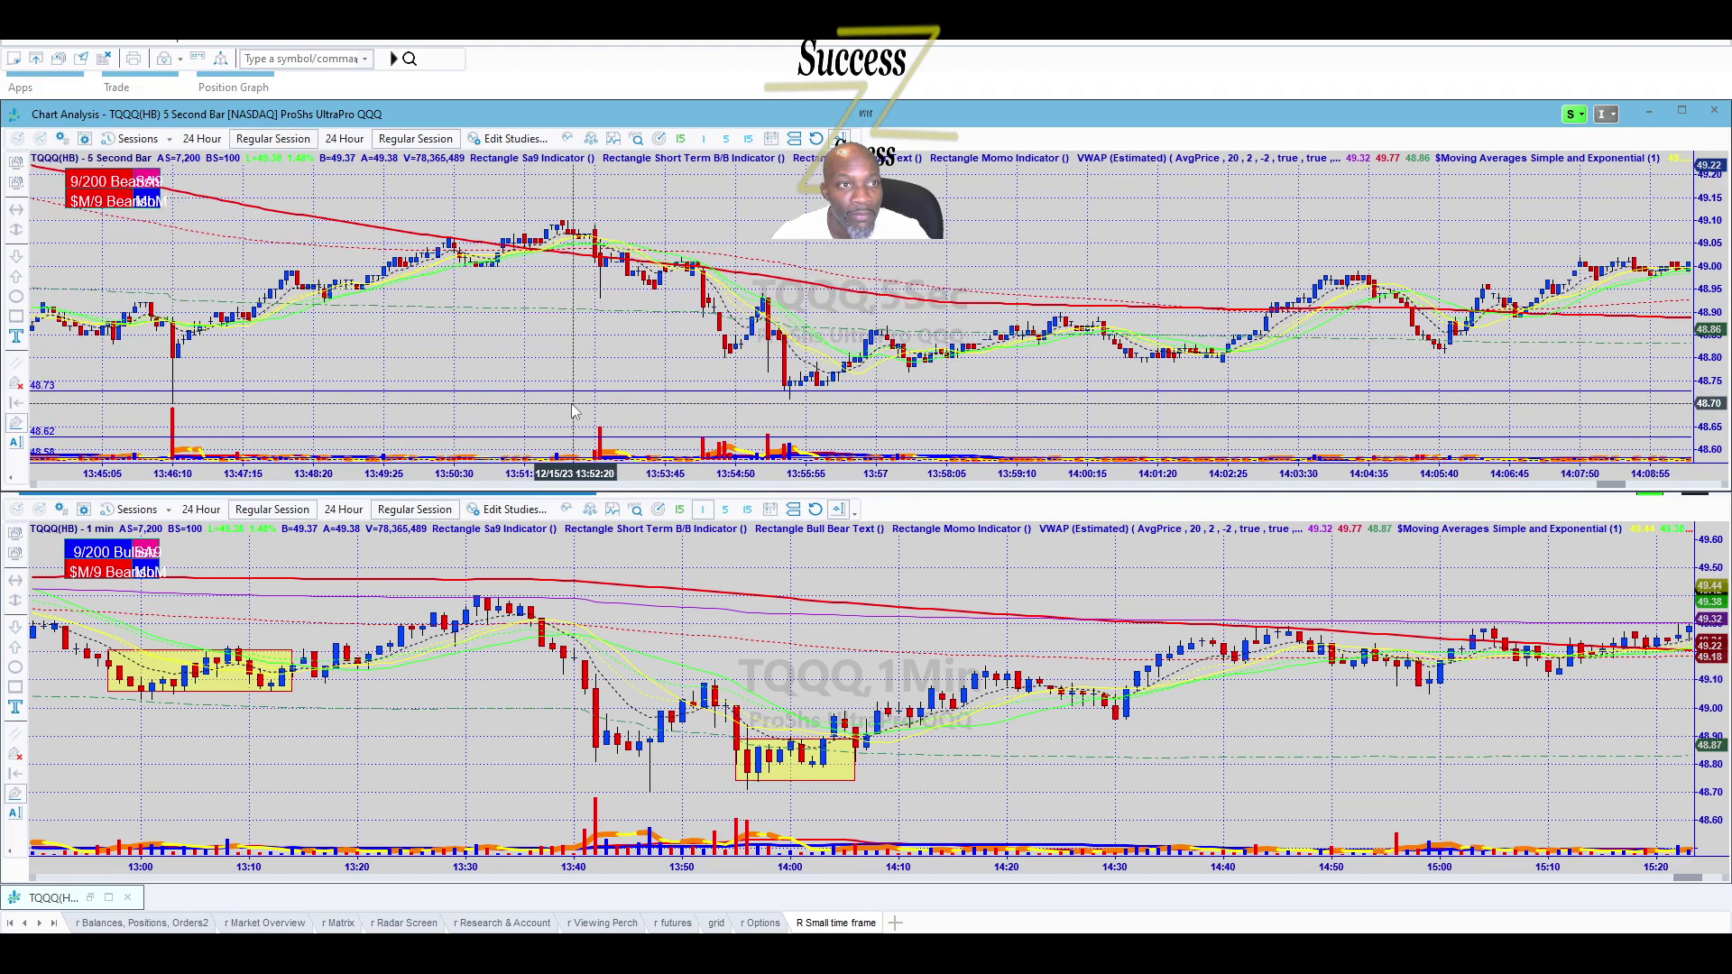
pyautogui.scroll(5, 578, 410)
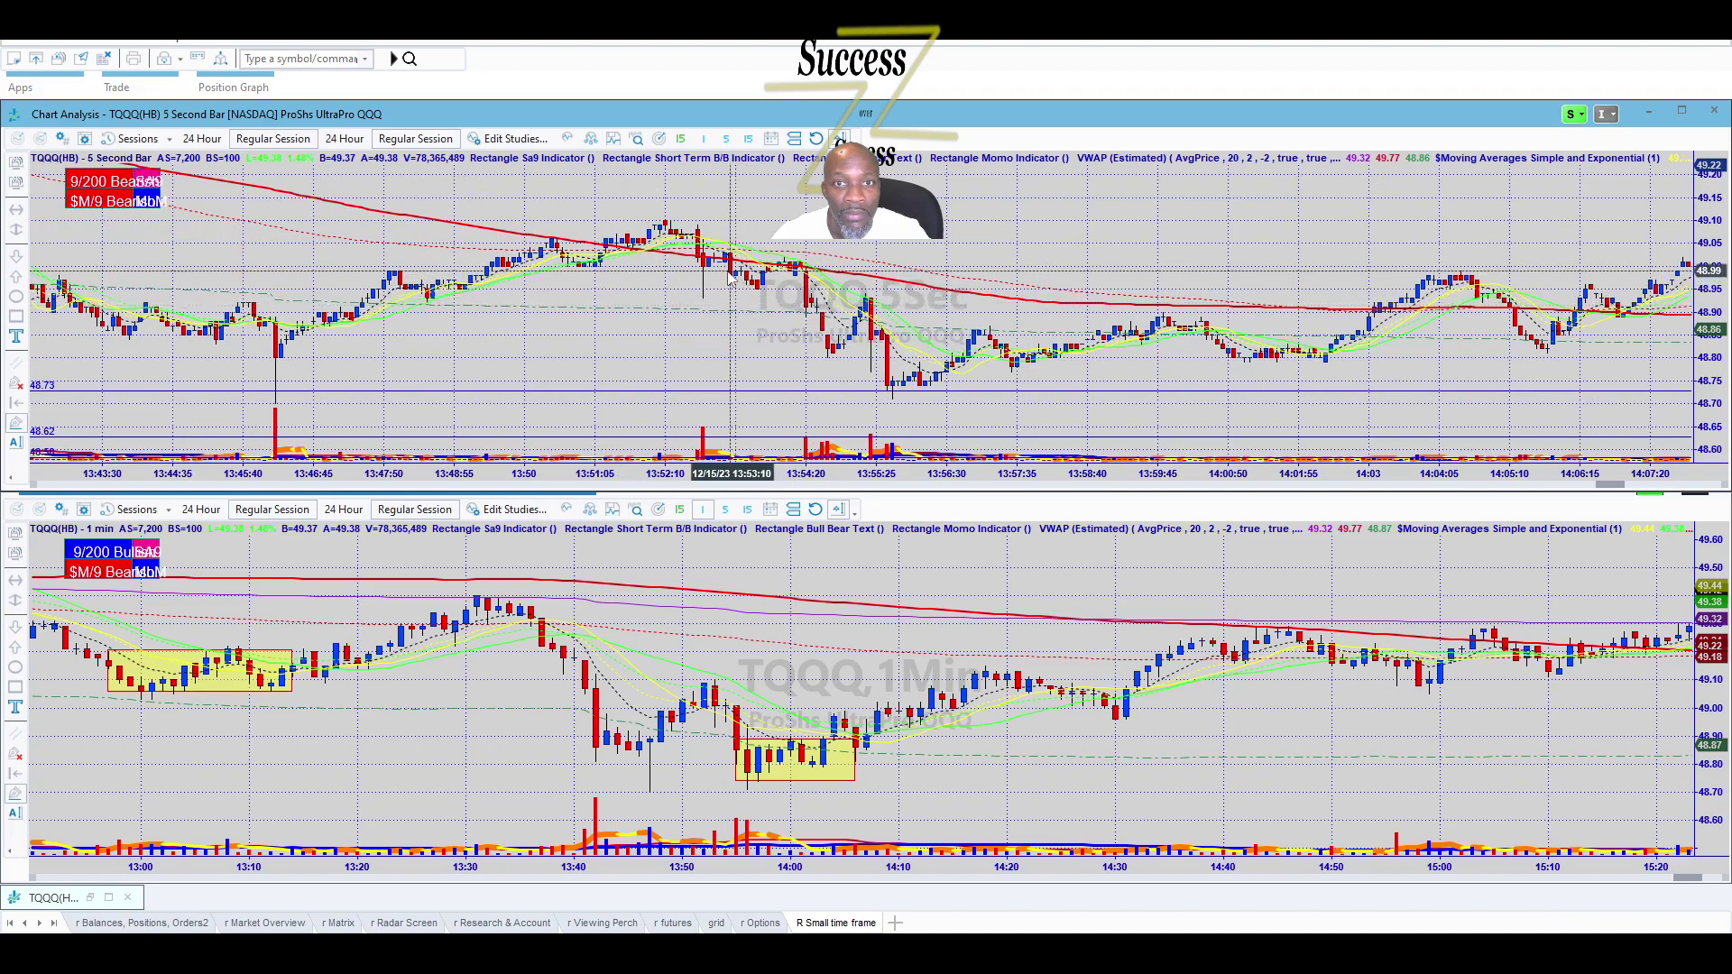
# On the 5-second chart, mark the 13:41 drop with a yellow rectangle and the 13:46 flush bar with a narrow ellipse.
pyautogui.scroll(8, 785, 284)
pyautogui.scroll(10, 832, 289)
pyautogui.scroll(6, 895, 348)
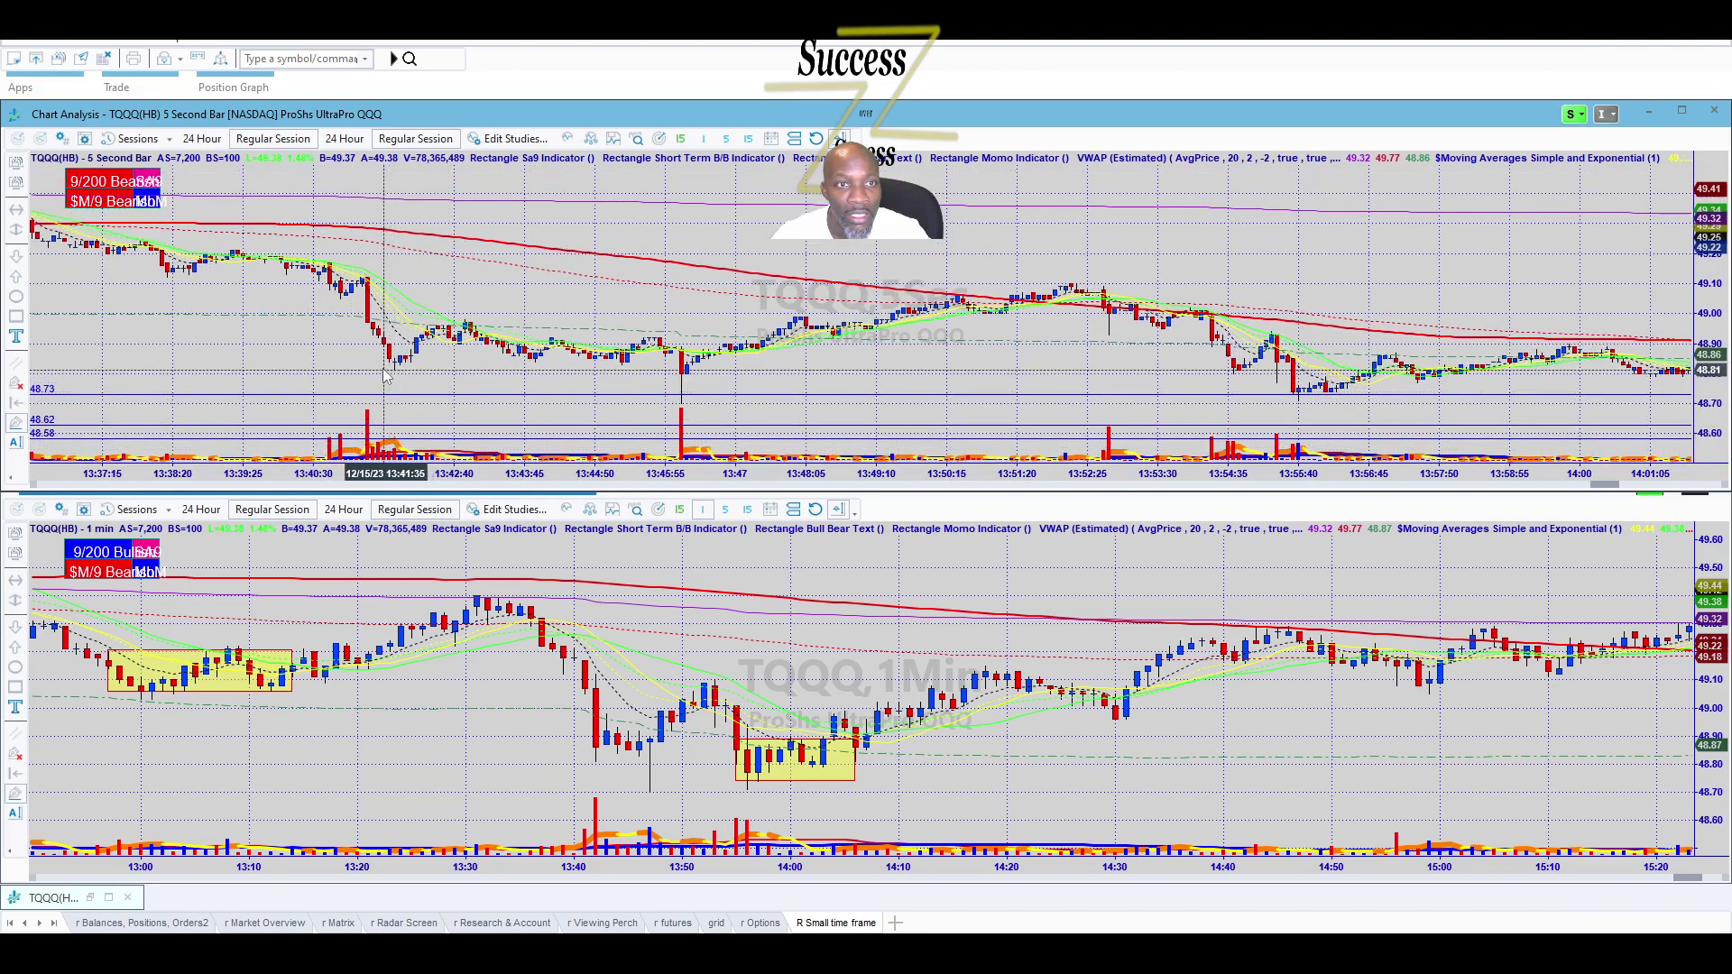
pyautogui.scroll(7, 382, 341)
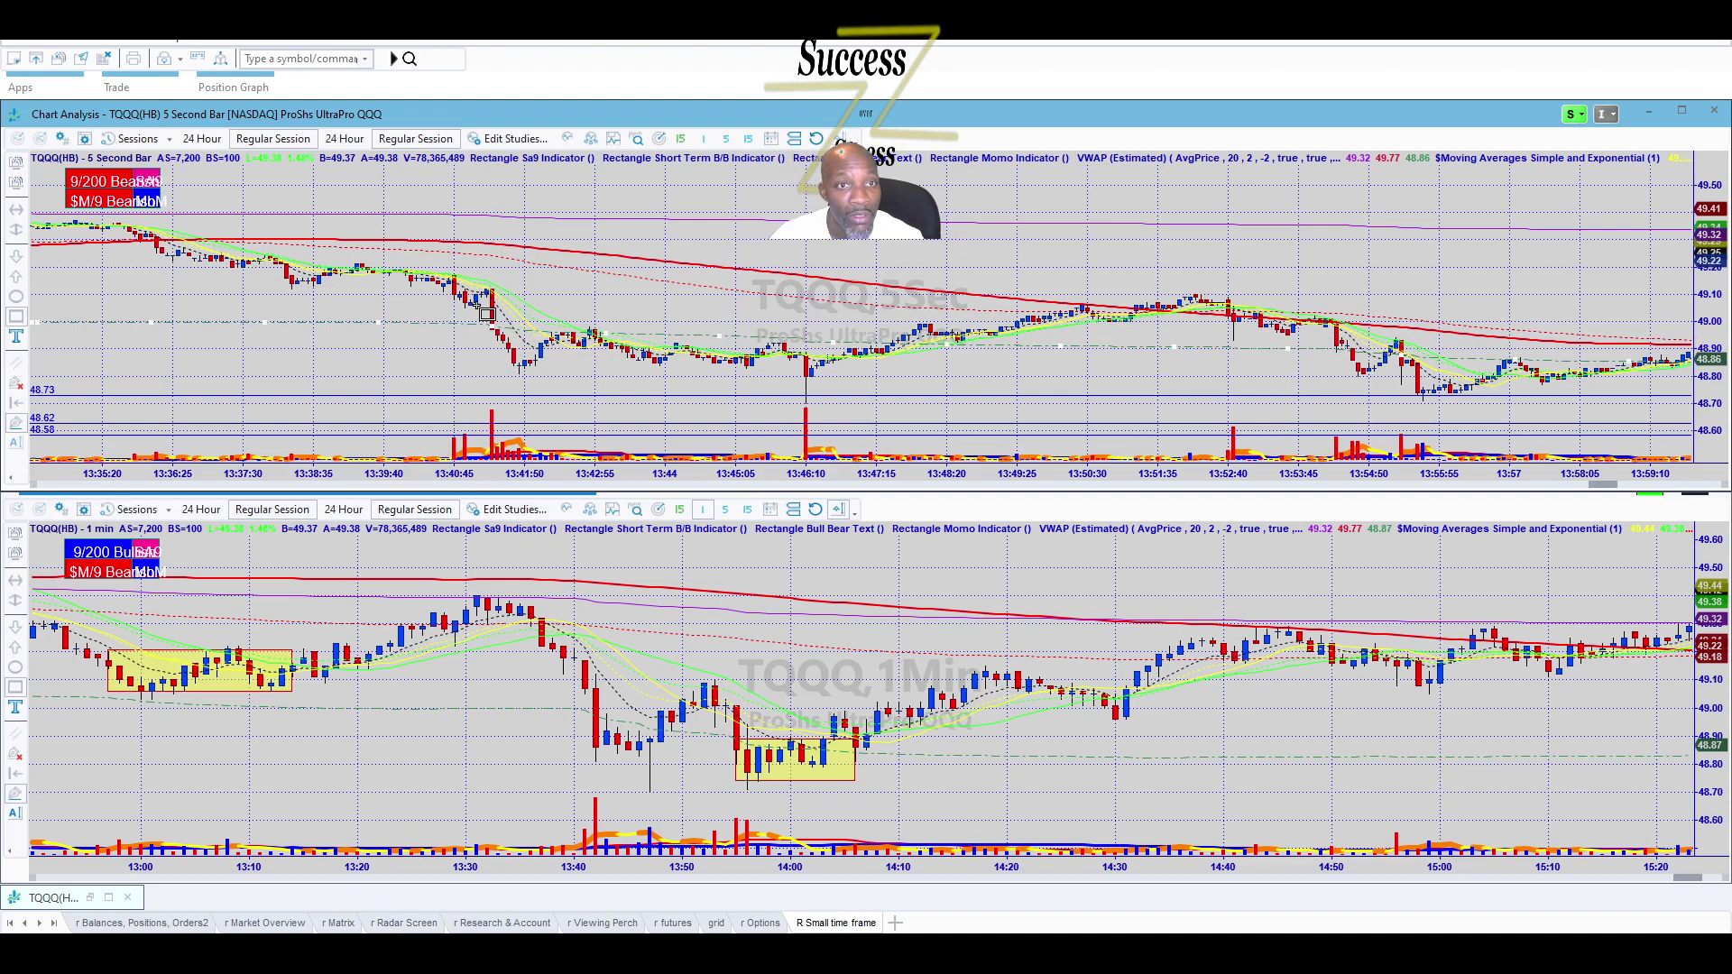
pyautogui.click(525, 367)
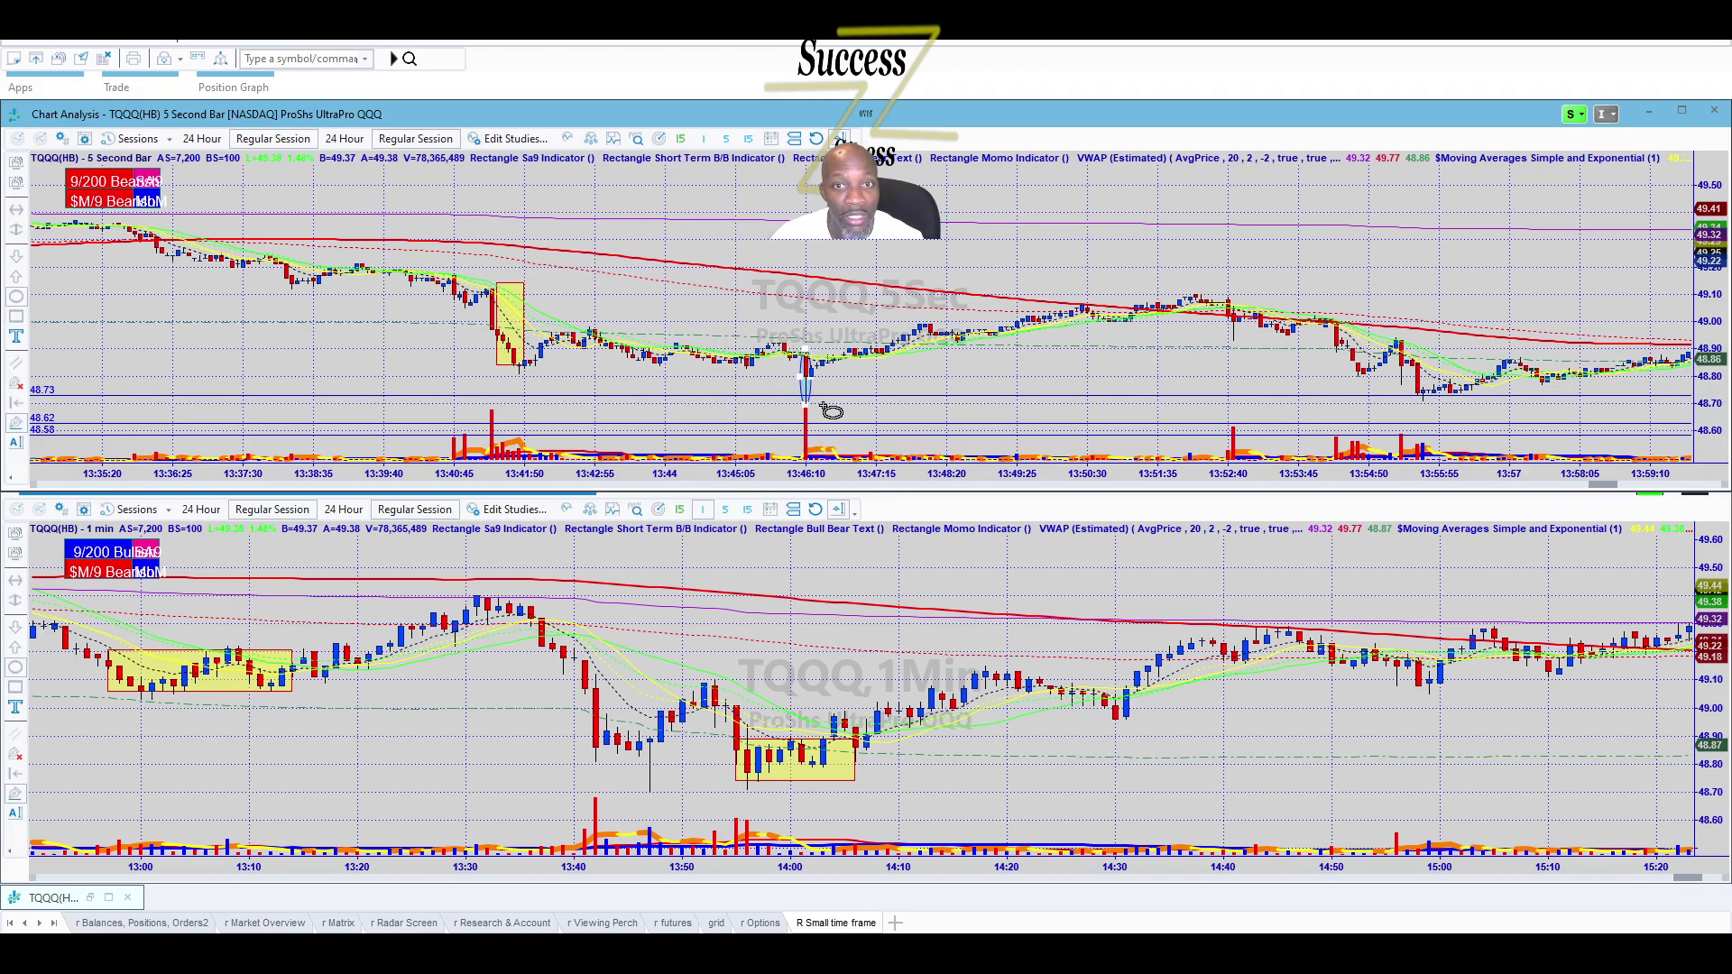
pyautogui.moveTo(928, 388); pyautogui.dragTo(695, 379)
pyautogui.scroll(-5, 698, 386)
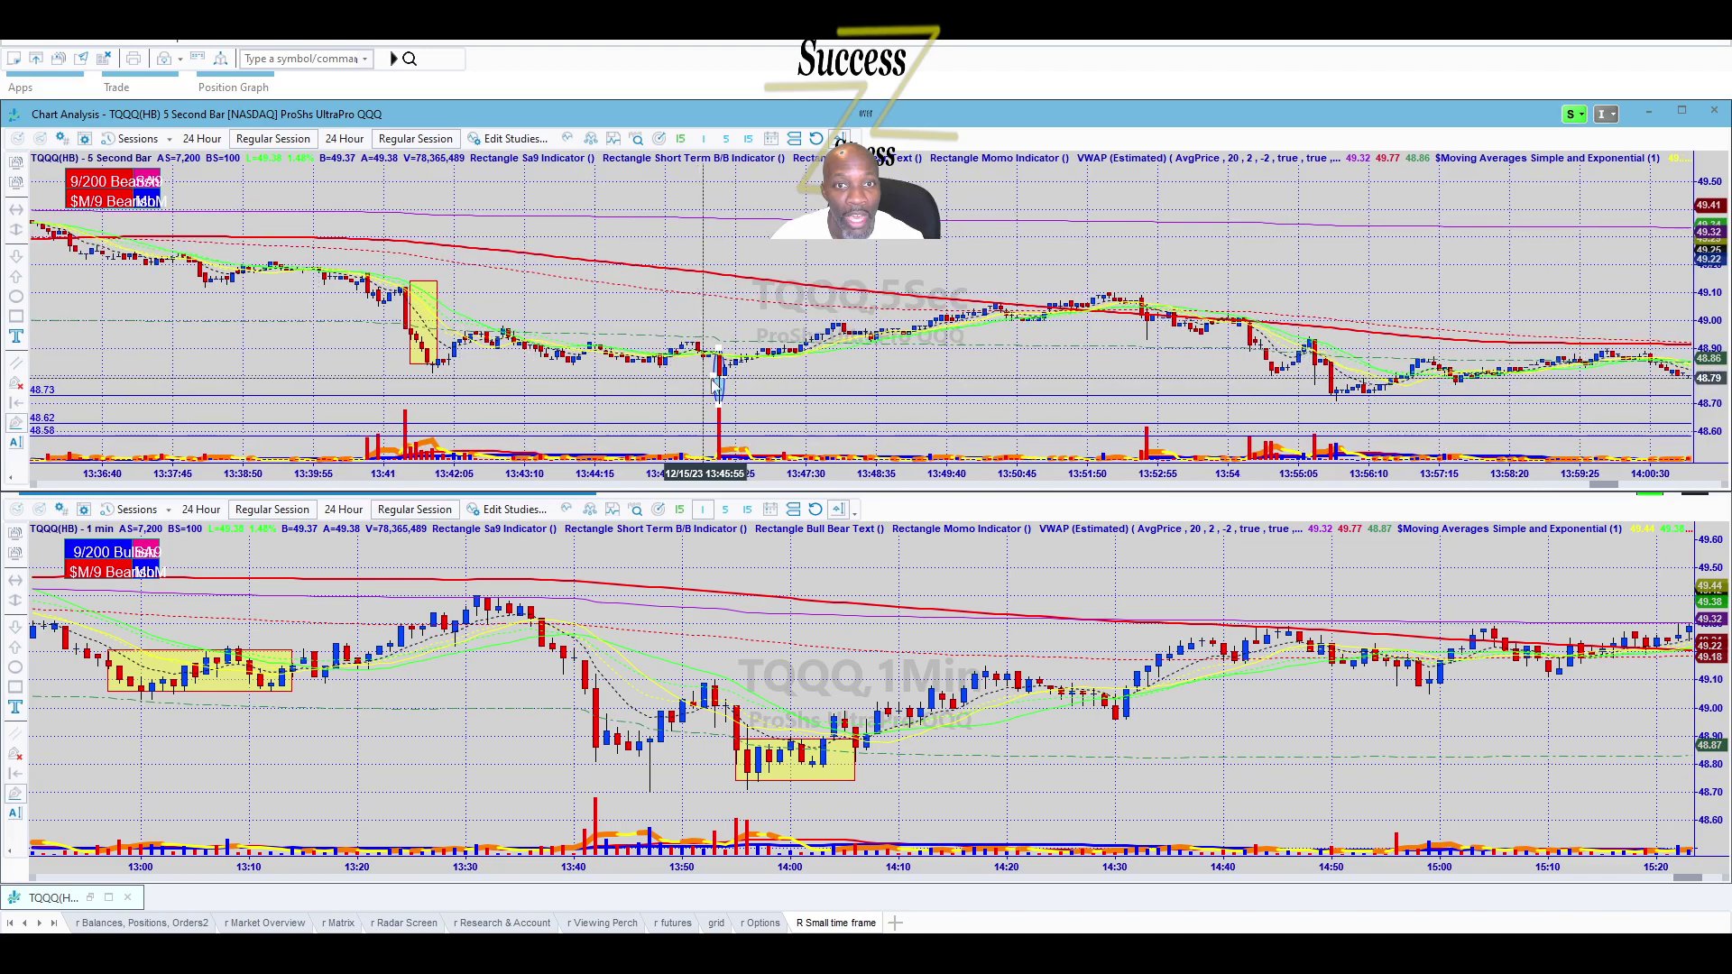
# Draw a descending trend line on the 5-second chart from the high near 13:53 to about 13:57, above the flush.
pyautogui.scroll(-10, 689, 397)
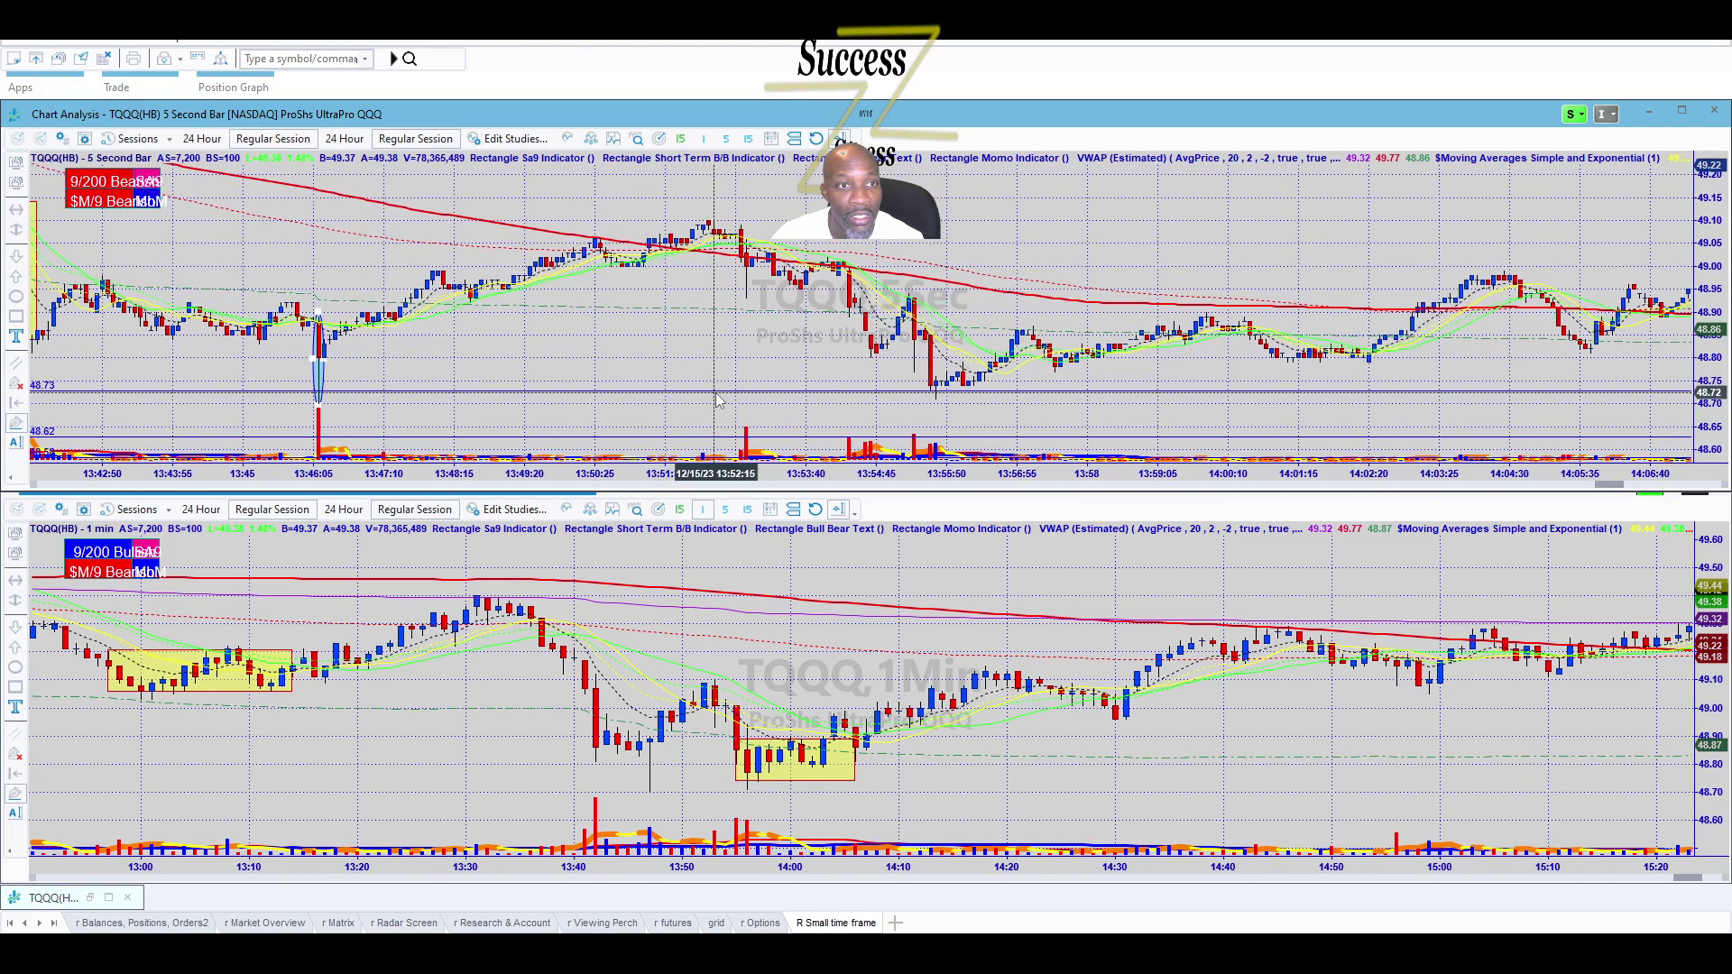
pyautogui.scroll(-2, 793, 388)
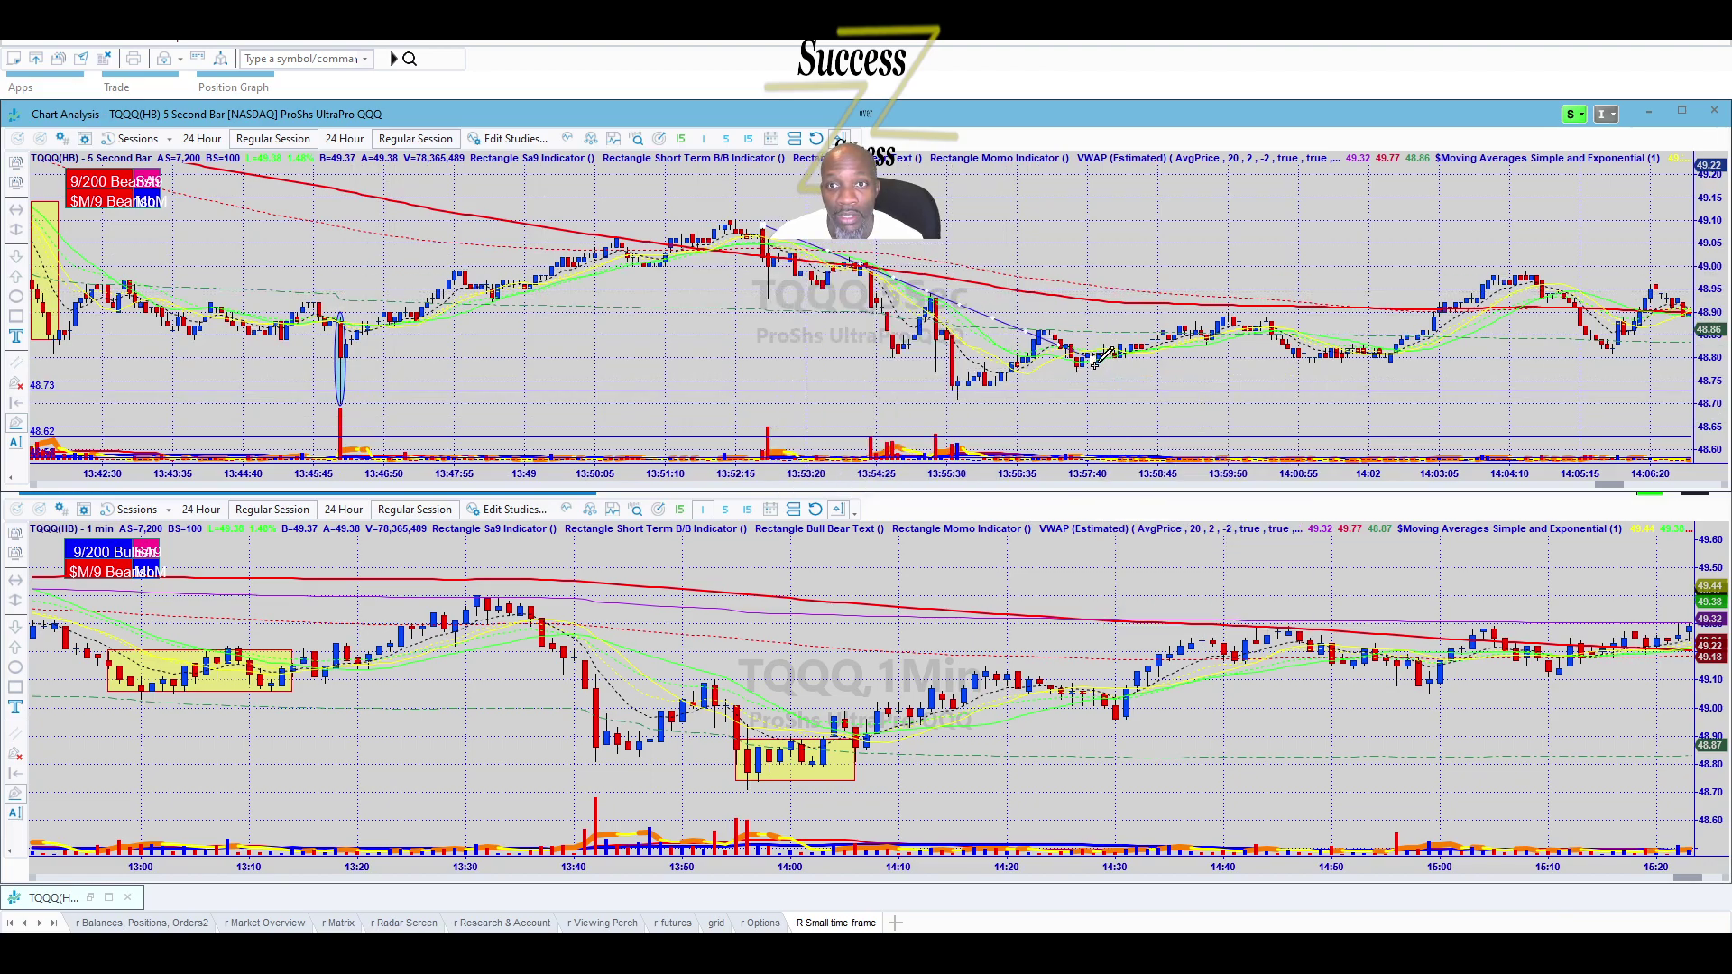
pyautogui.scroll(-5, 1046, 363)
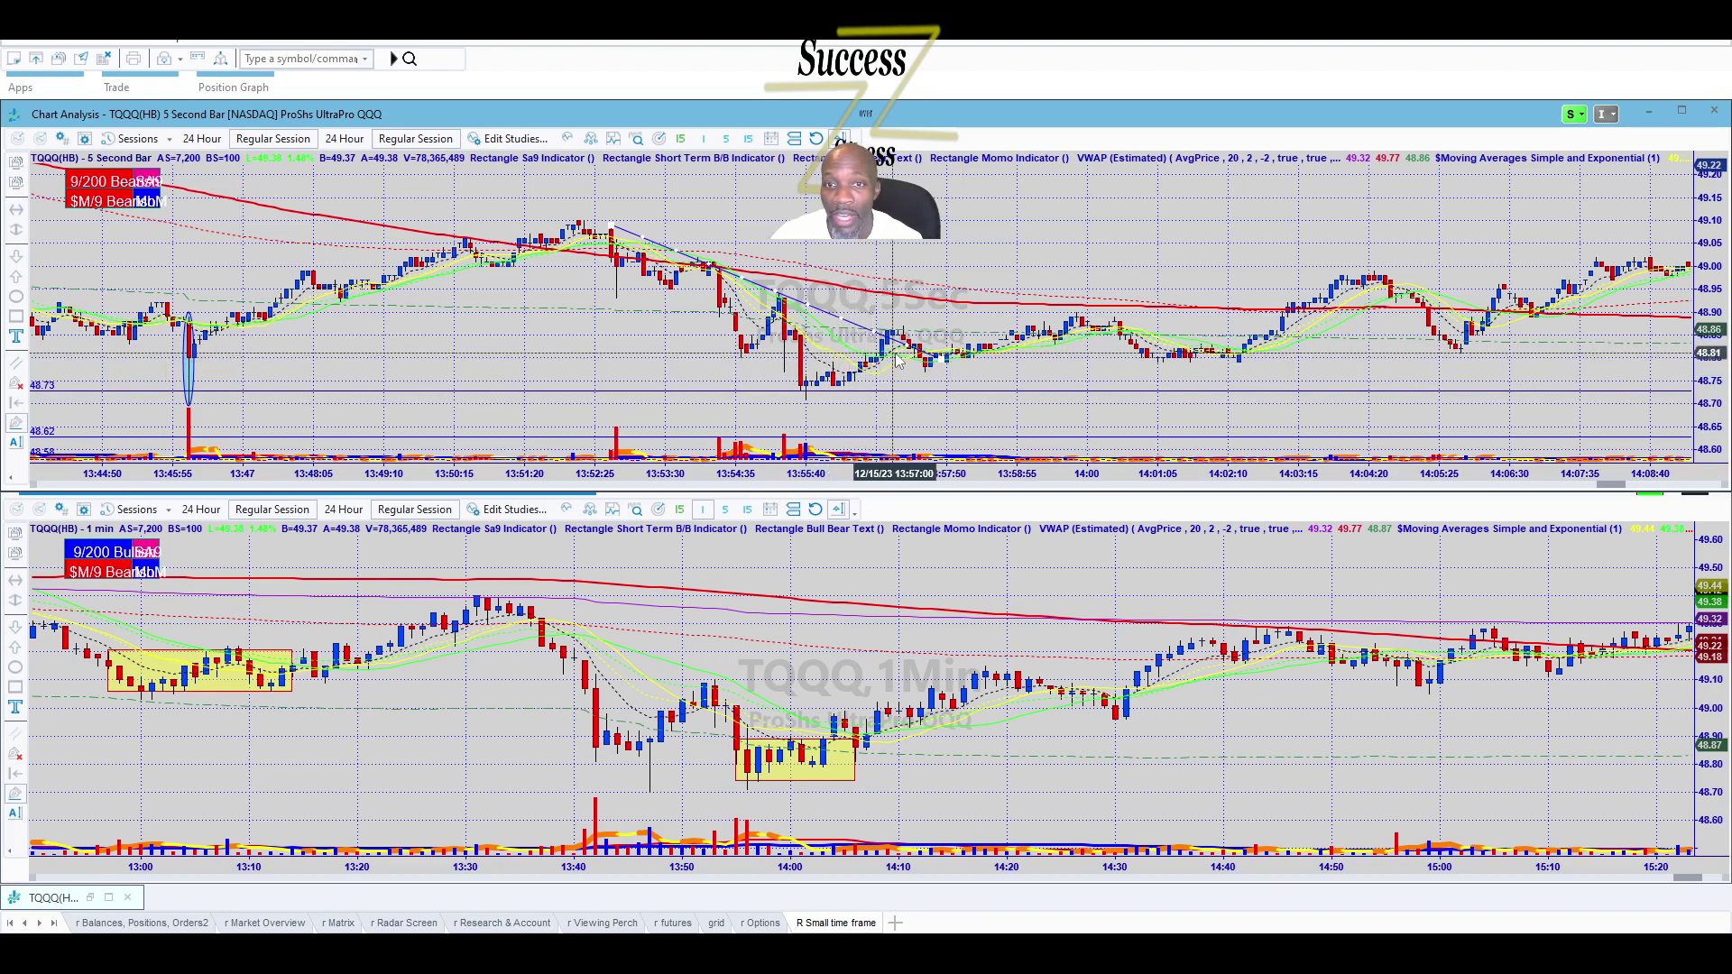
# Compress the 5-second bars and examine the price action leading into the marked flushes, back to about 12:46 on 12/15.
pyautogui.click(1012, 287)
pyautogui.hotkey('ctrl', 'Left')
pyautogui.press('Left')
pyautogui.press('Left')
pyautogui.press('Left')
pyautogui.press('Left')
pyautogui.press('Left')
pyautogui.press('Left')
pyautogui.press('Left')
pyautogui.press('Left')
pyautogui.press('Left')
pyautogui.press('Left')
pyautogui.press('Left')
pyautogui.press('Left')
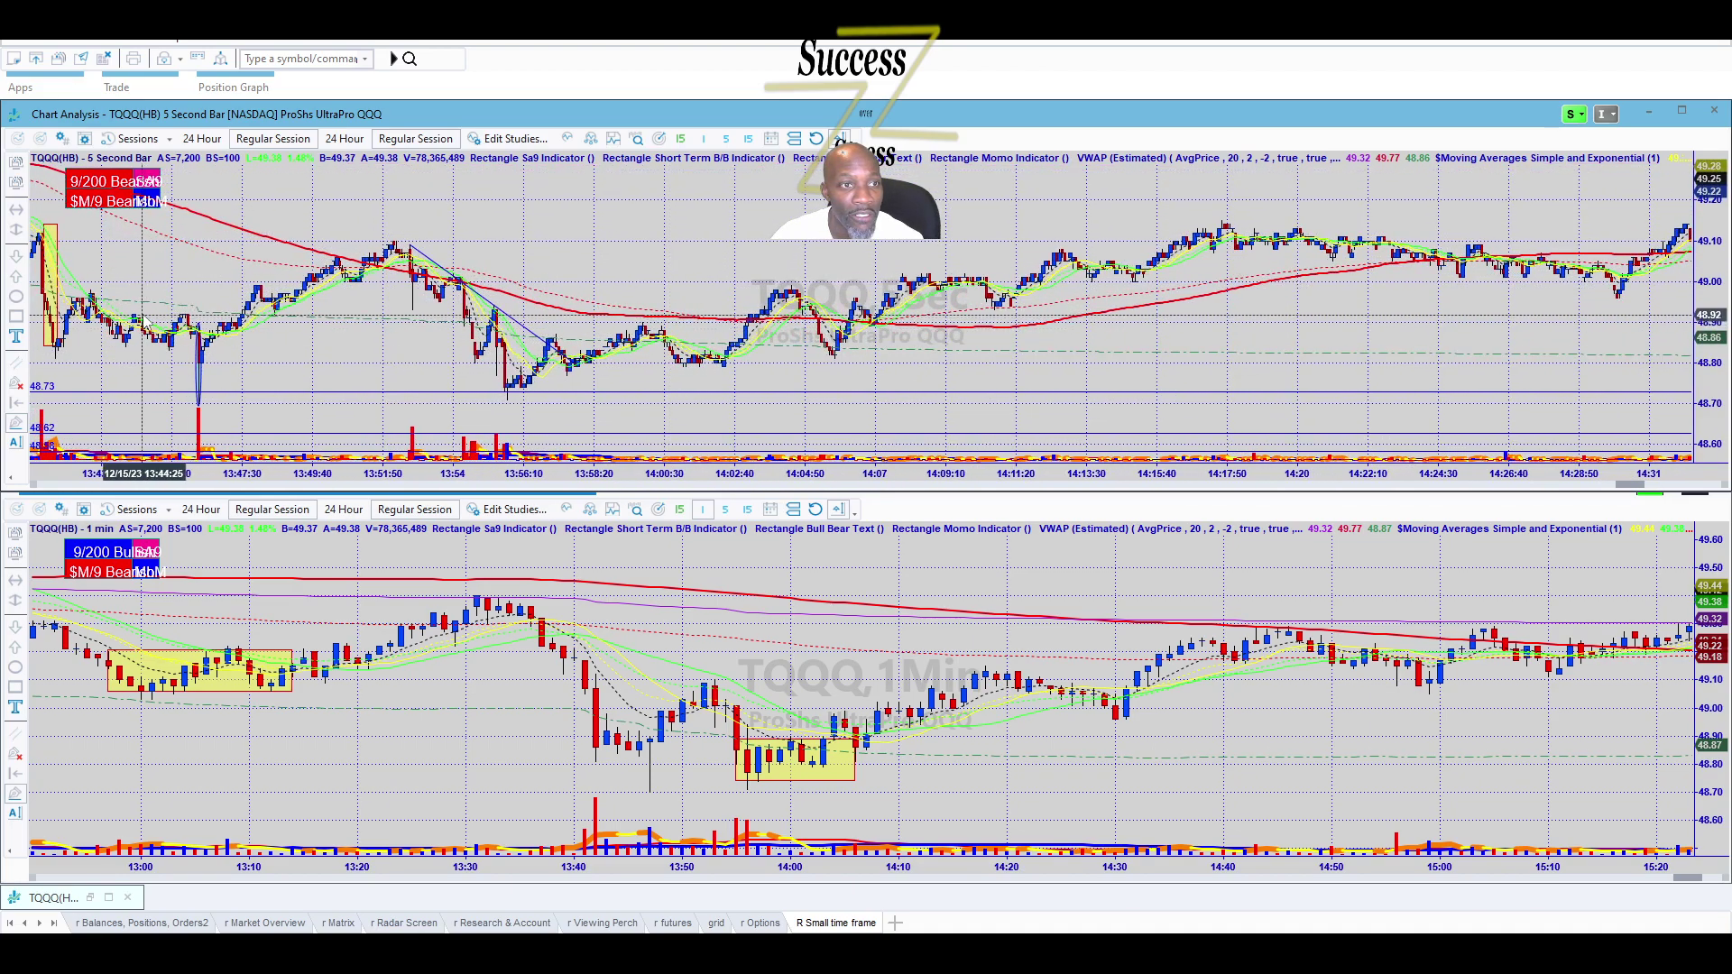
pyautogui.moveTo(139, 329); pyautogui.dragTo(736, 302)
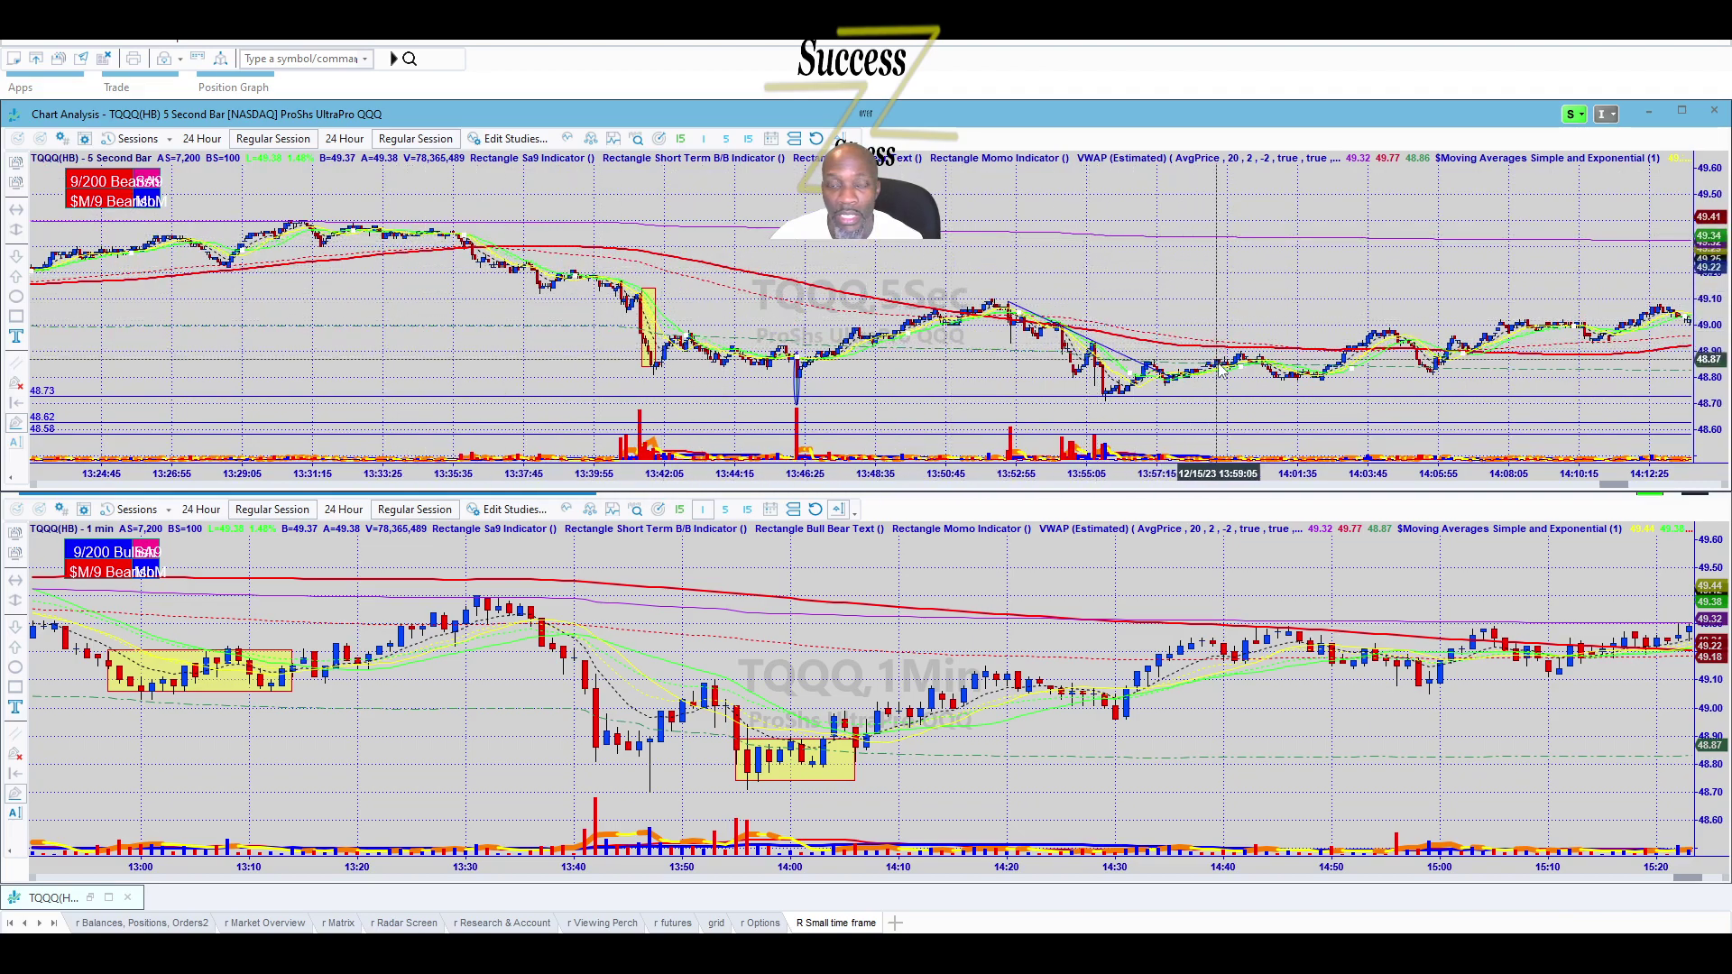
pyautogui.moveTo(488, 263); pyautogui.dragTo(1229, 275)
pyautogui.moveTo(835, 259); pyautogui.dragTo(1339, 251)
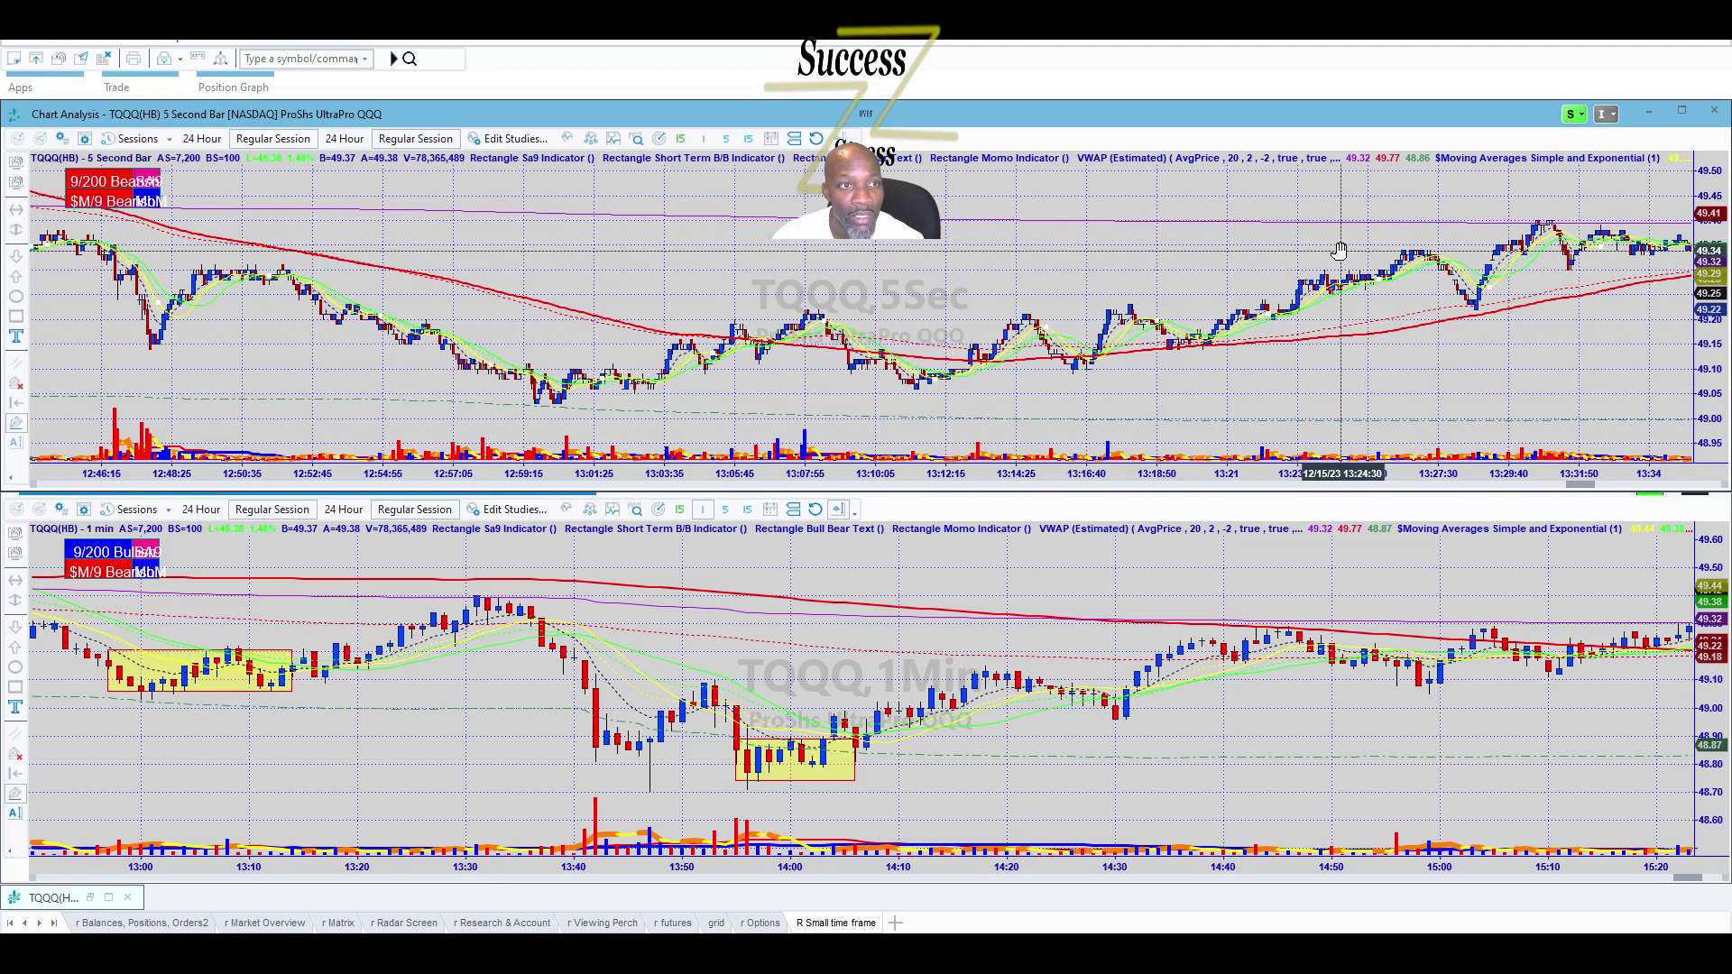
pyautogui.moveTo(216, 287); pyautogui.dragTo(75, 320)
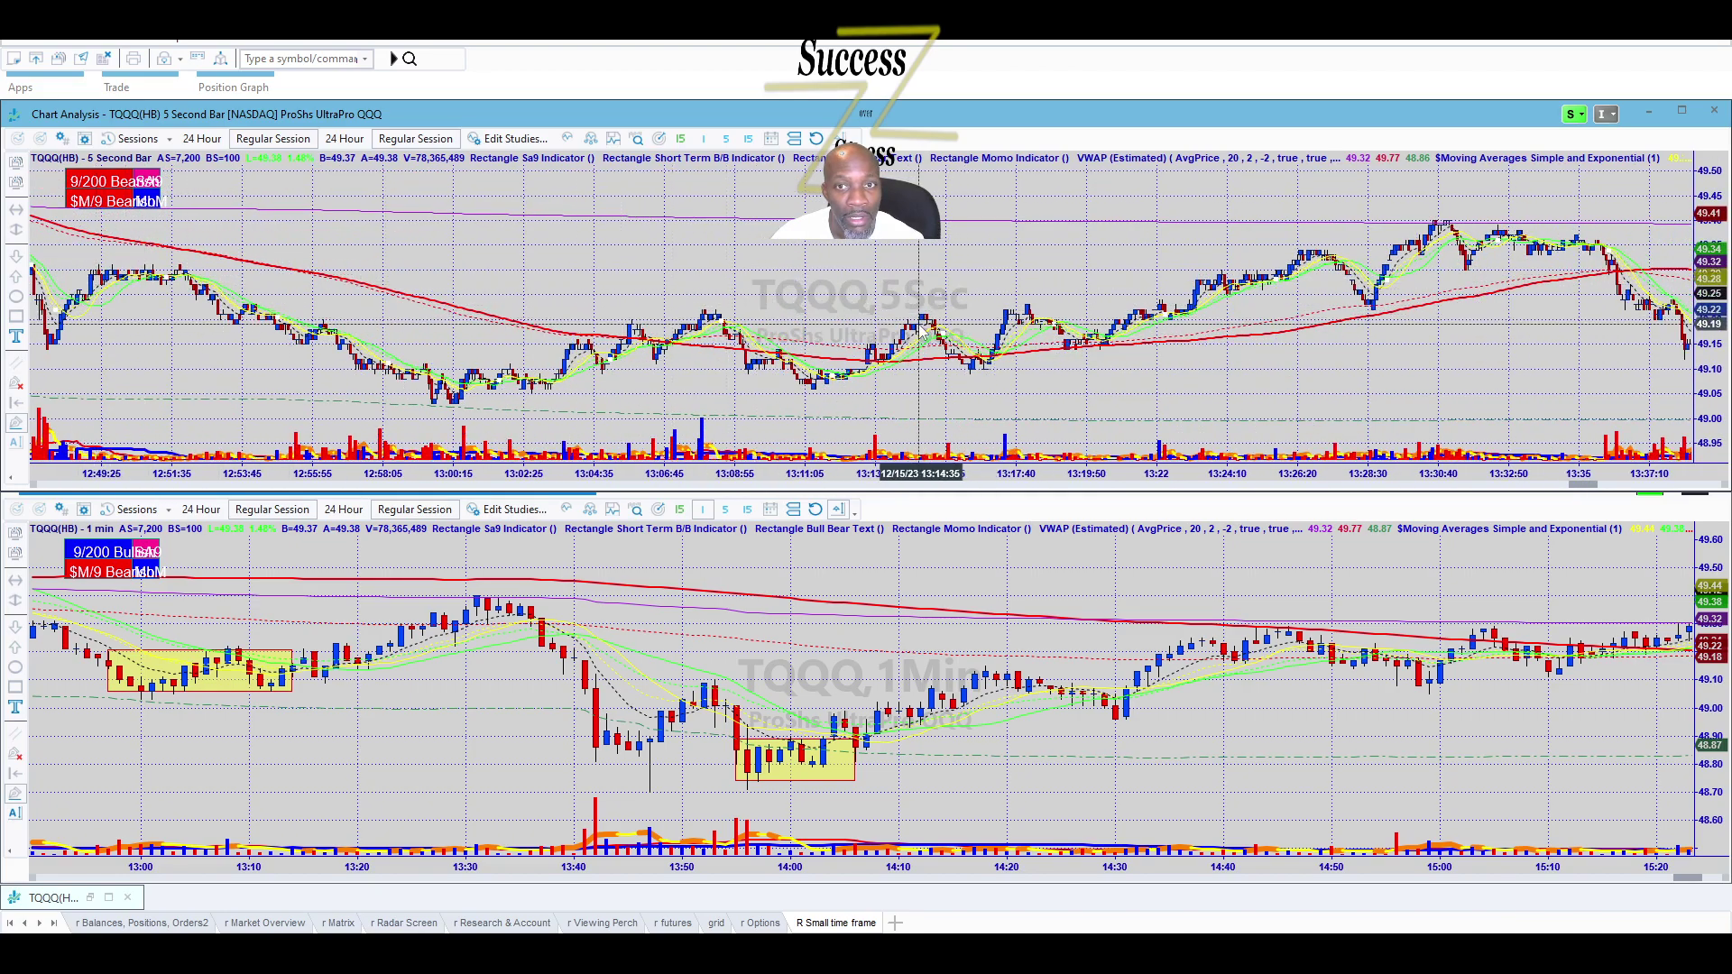
# Compare the rise and lows before 13:41 with the marked rectangle, ellipse and trend line on the 5-second chart.
pyautogui.moveTo(916, 322); pyautogui.dragTo(499, 354)
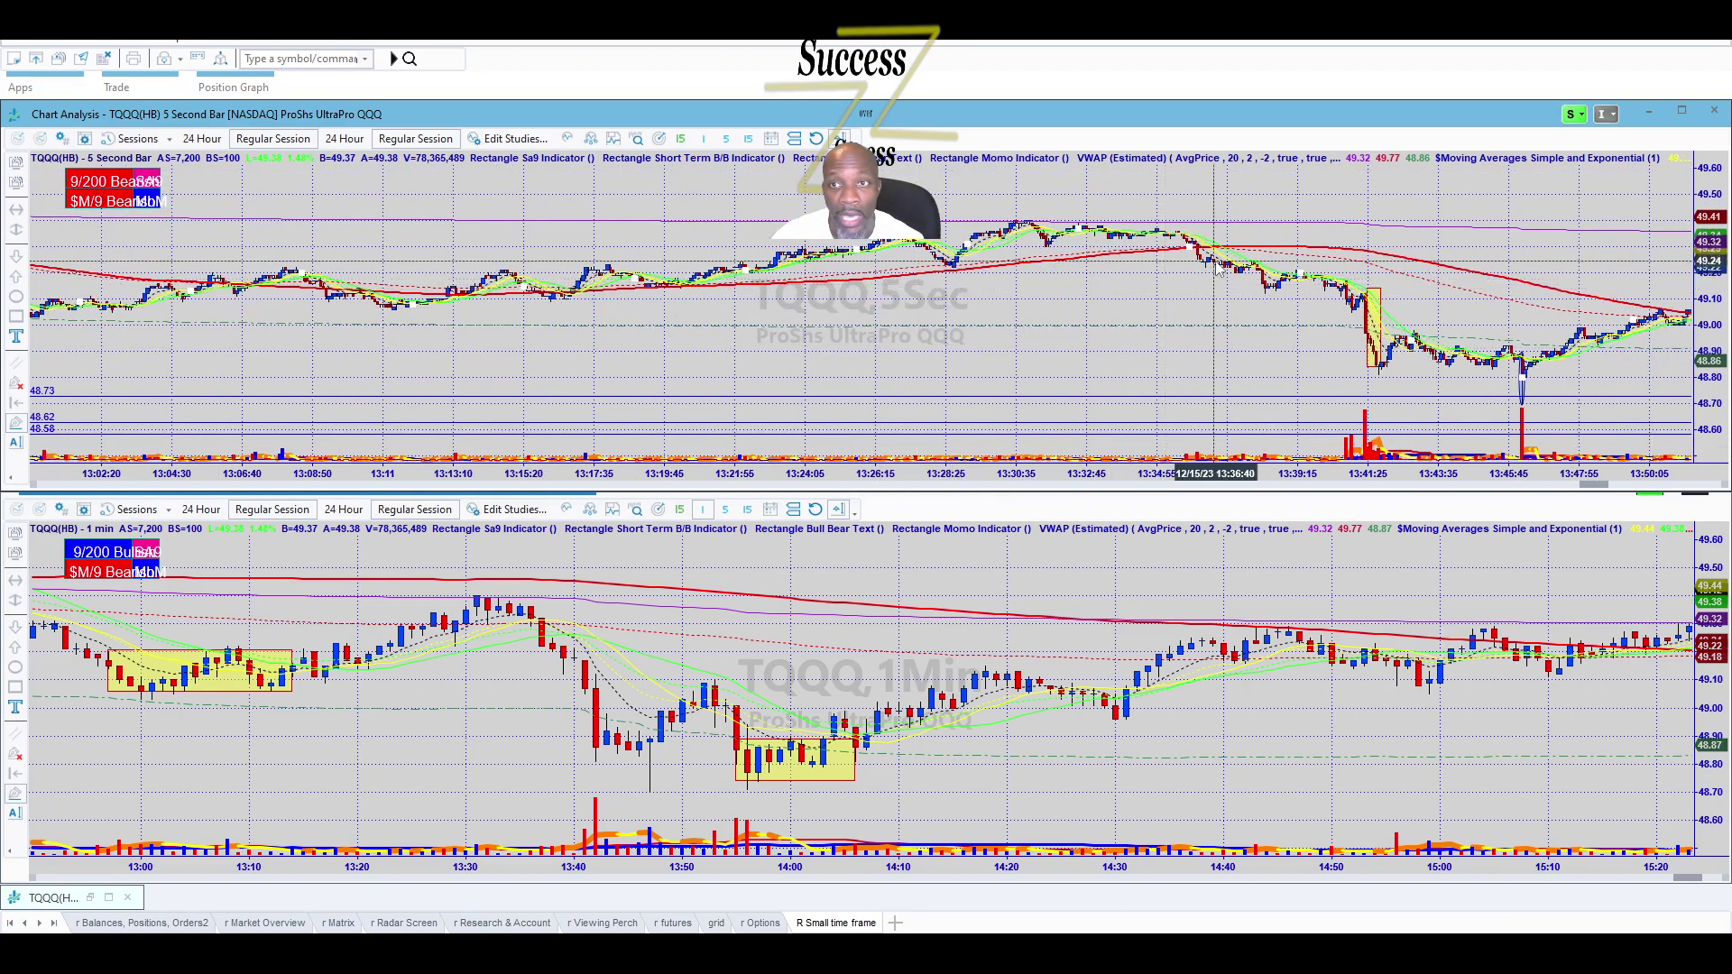
pyautogui.moveTo(1234, 268); pyautogui.dragTo(619, 282)
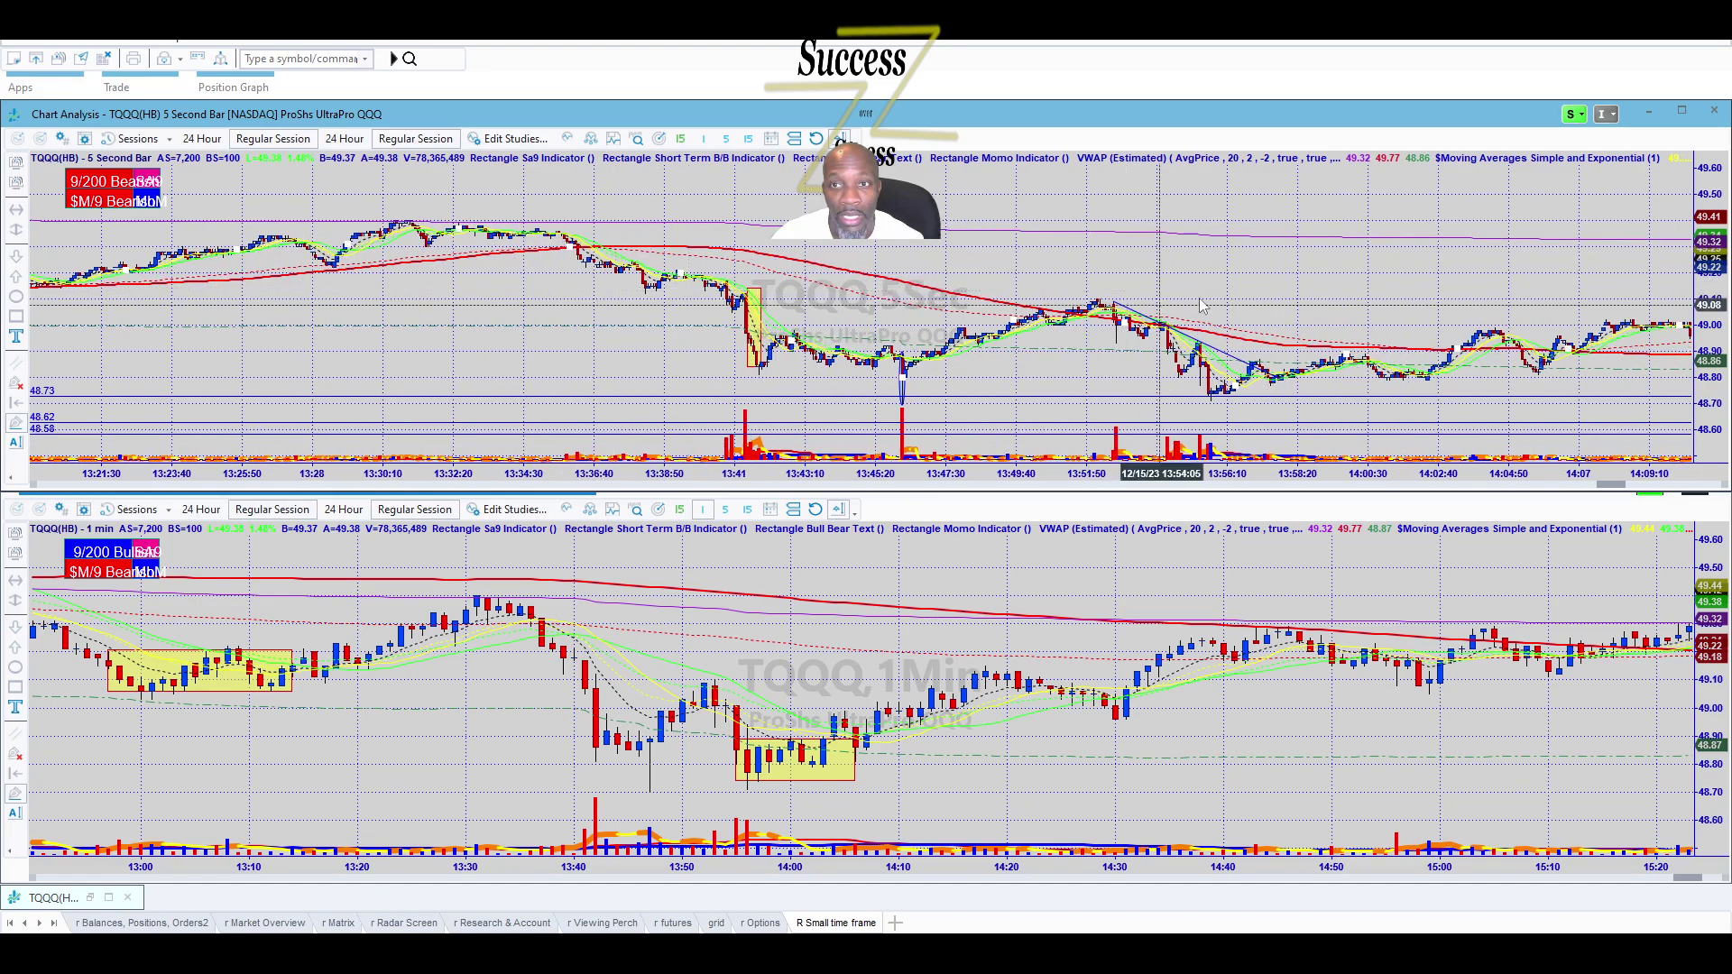
pyautogui.moveTo(1144, 334); pyautogui.dragTo(826, 368)
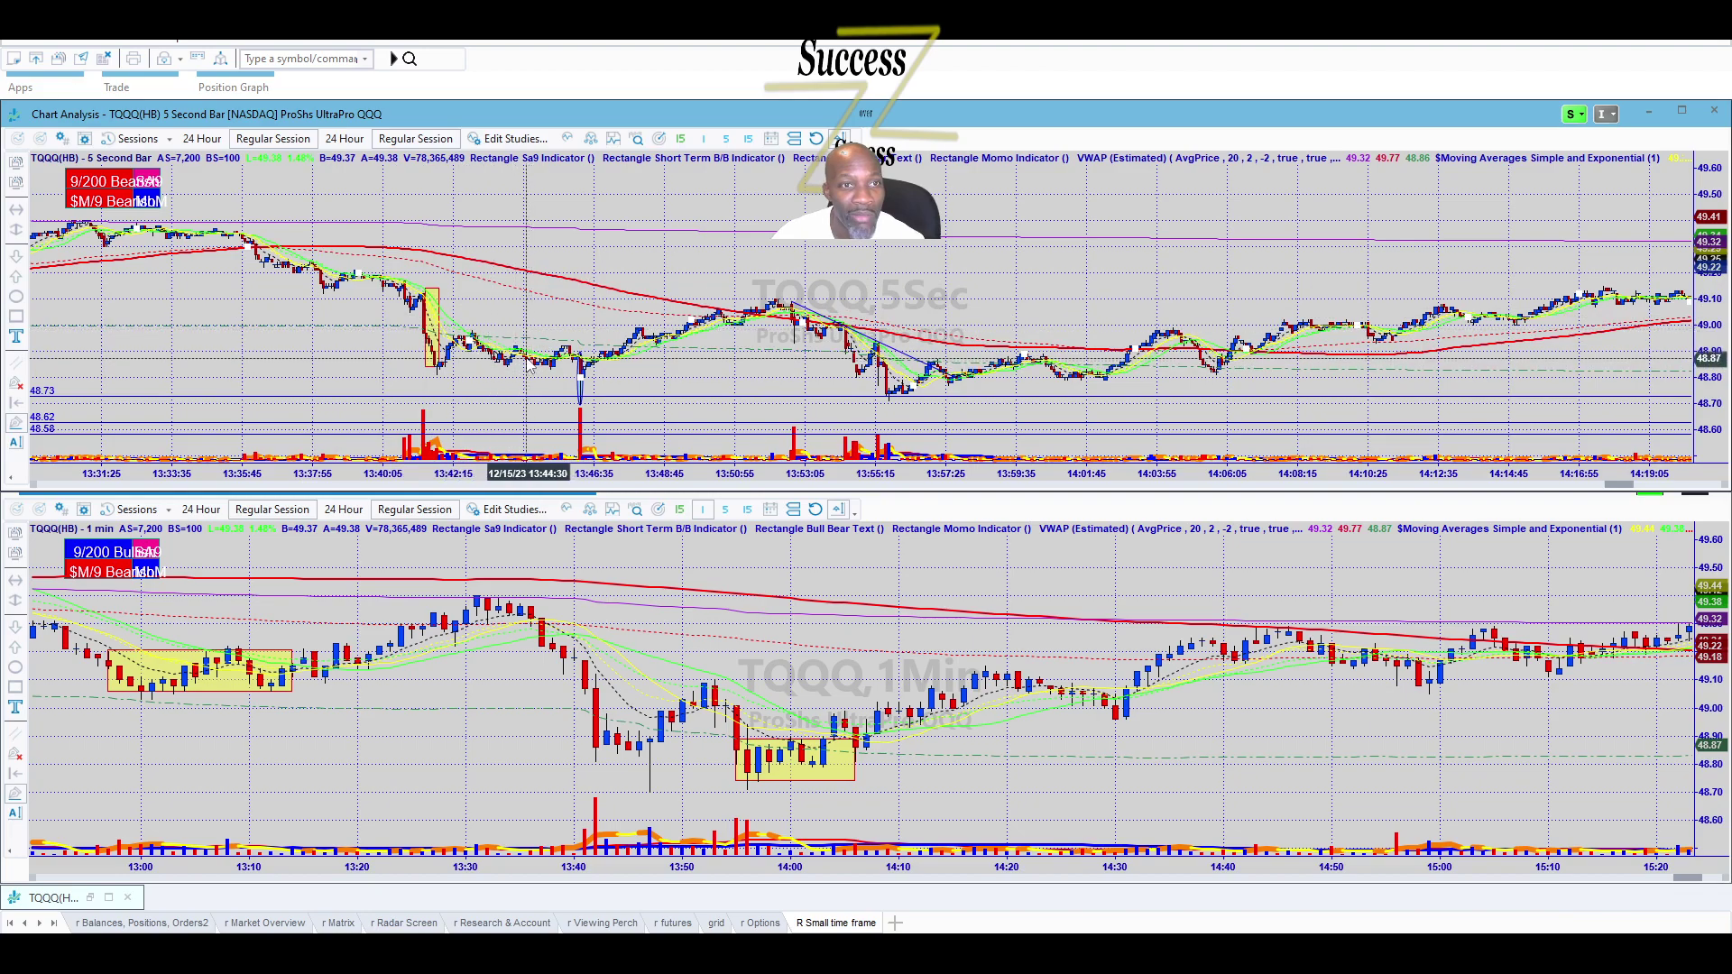
pyautogui.moveTo(276, 301); pyautogui.dragTo(289, 304)
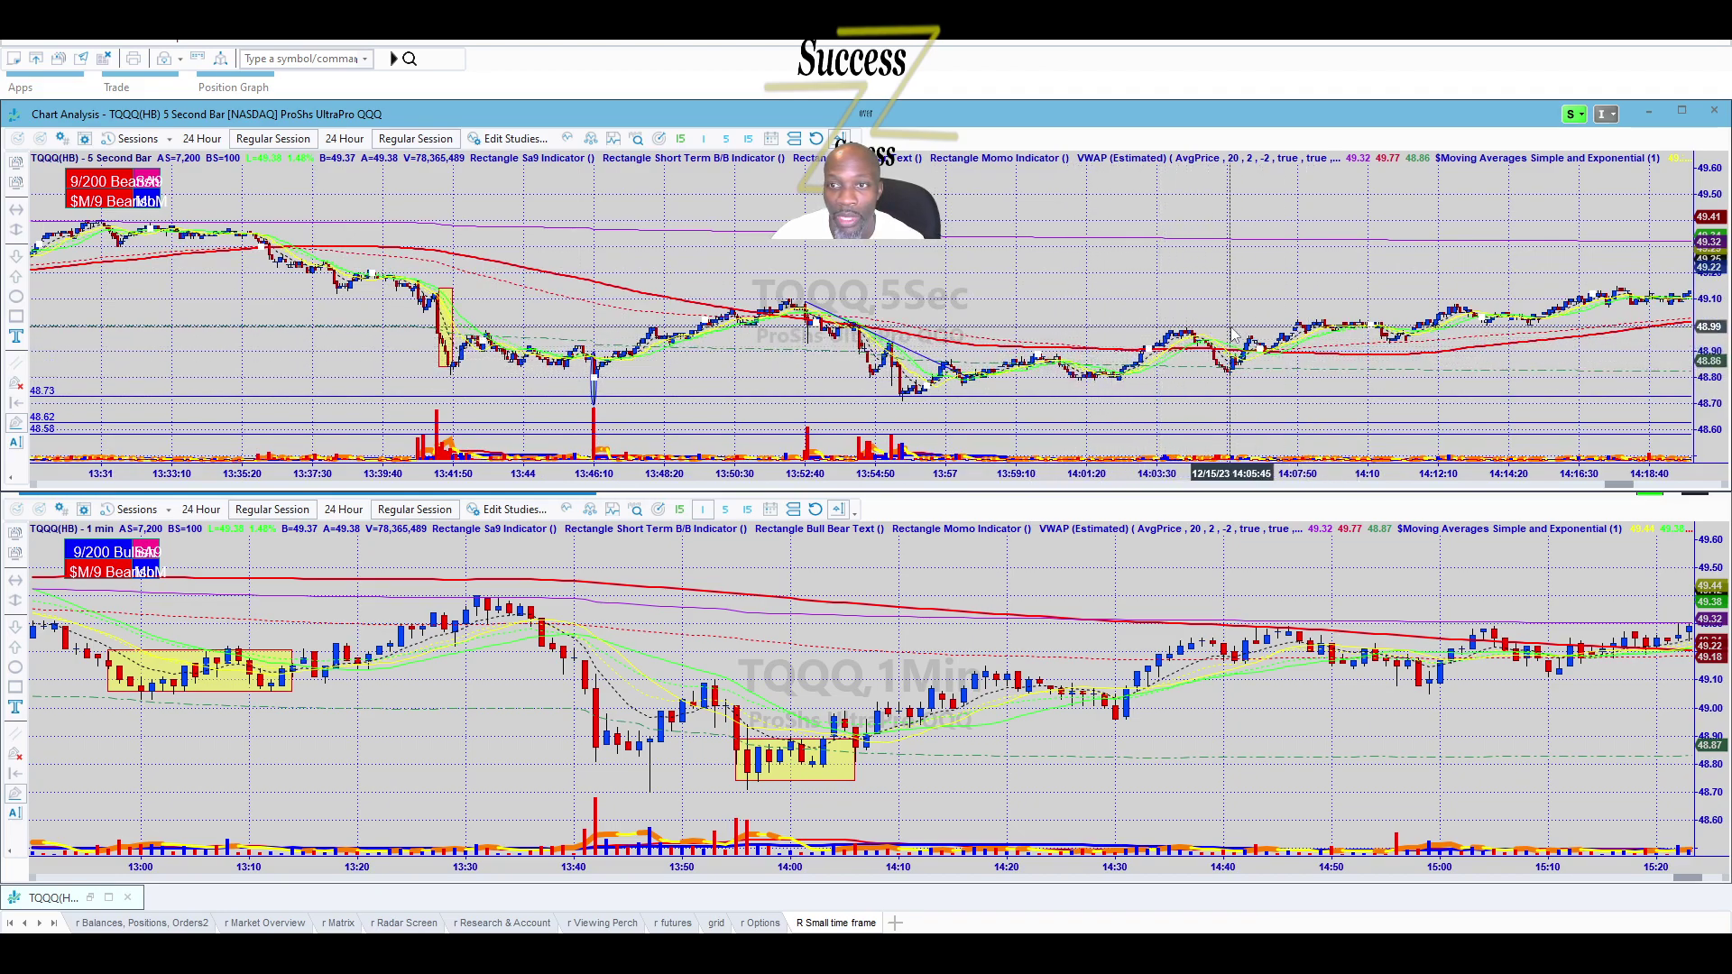
pyautogui.moveTo(574, 359); pyautogui.dragTo(952, 346)
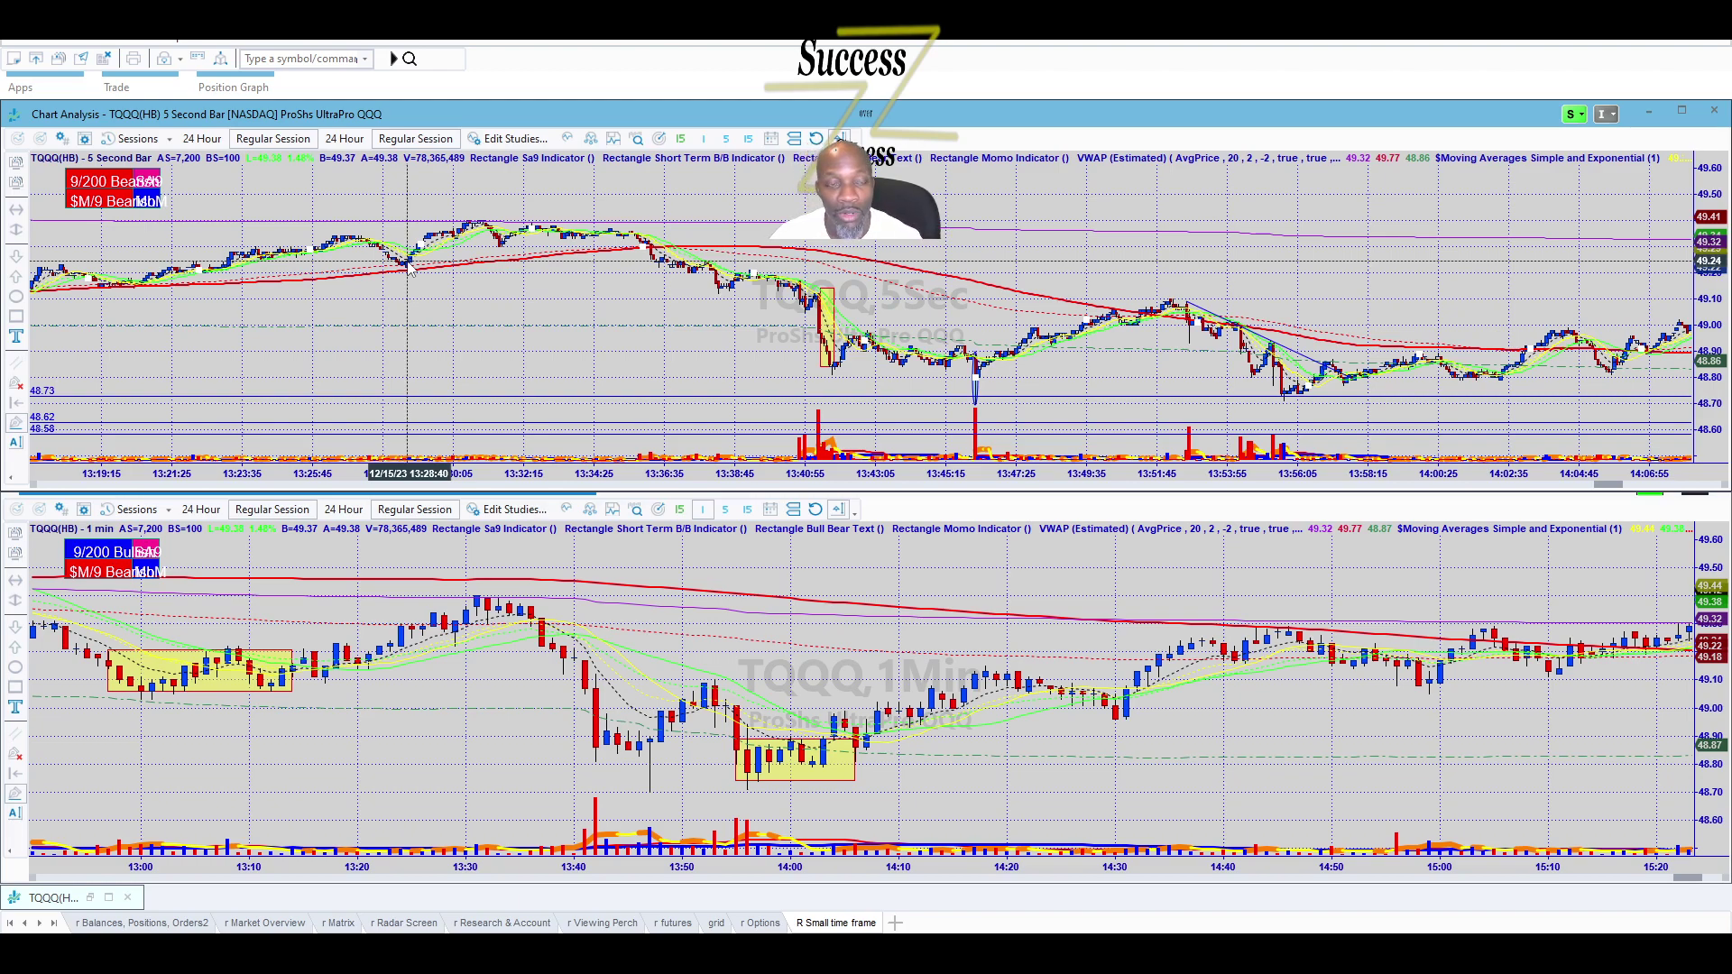
pyautogui.moveTo(411, 267); pyautogui.dragTo(723, 261)
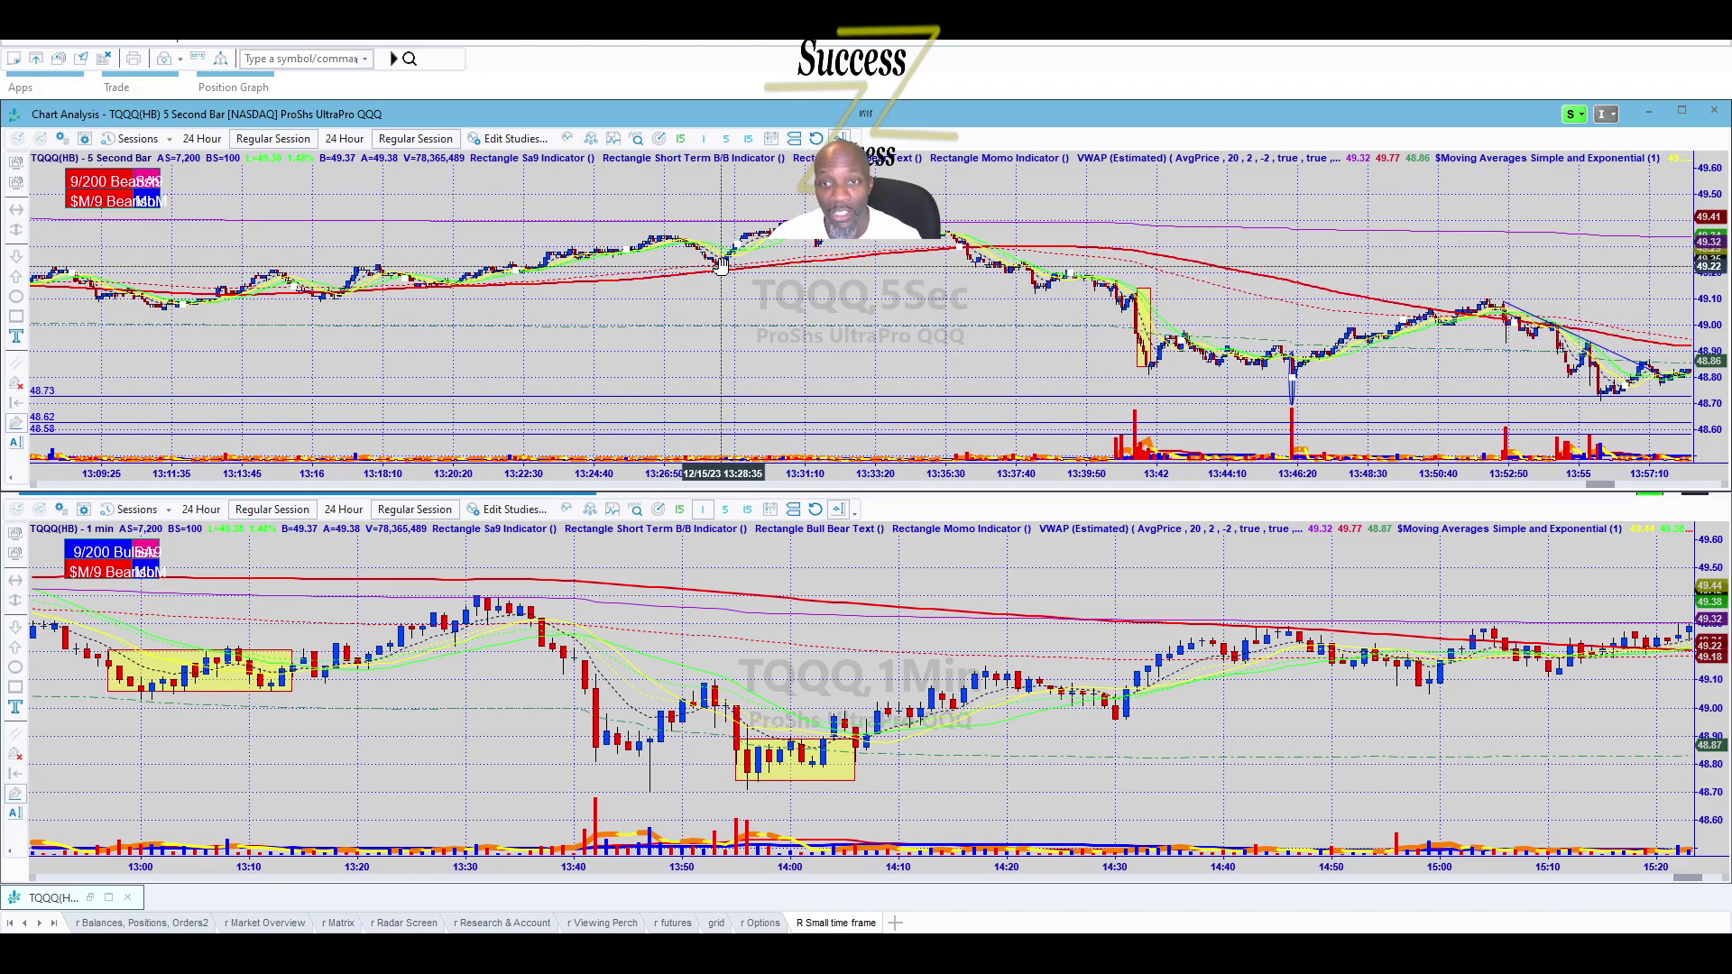
pyautogui.moveTo(720, 265); pyautogui.dragTo(740, 266)
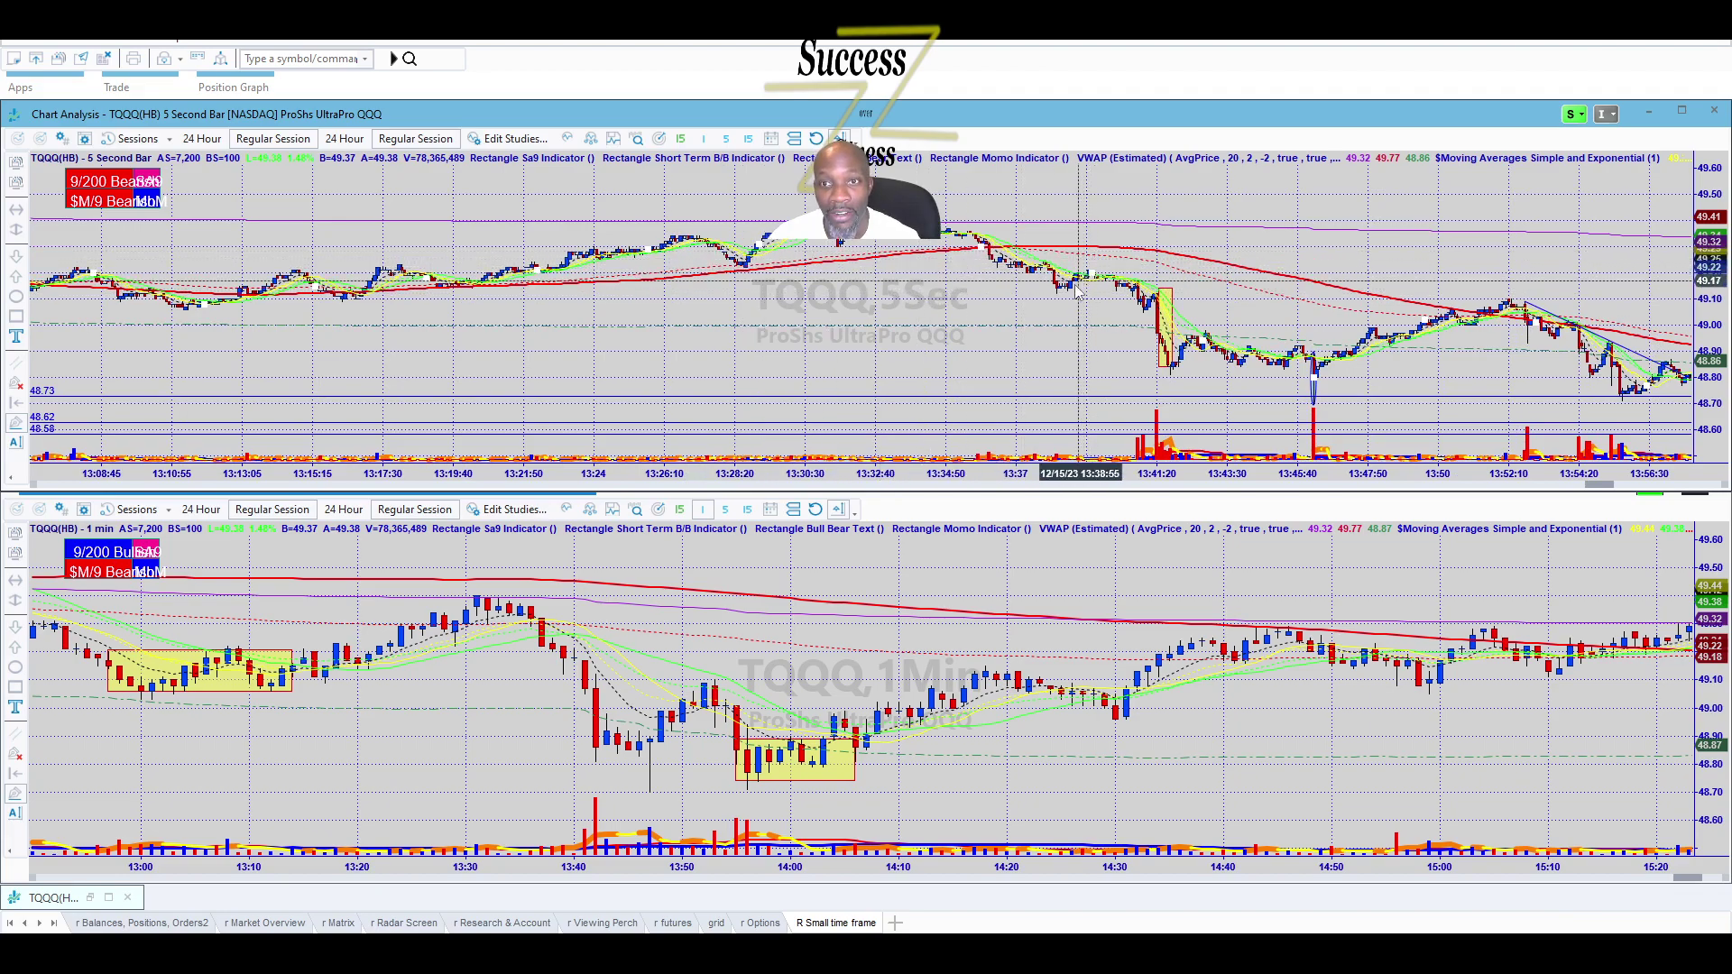
pyautogui.moveTo(1067, 284); pyautogui.dragTo(729, 285)
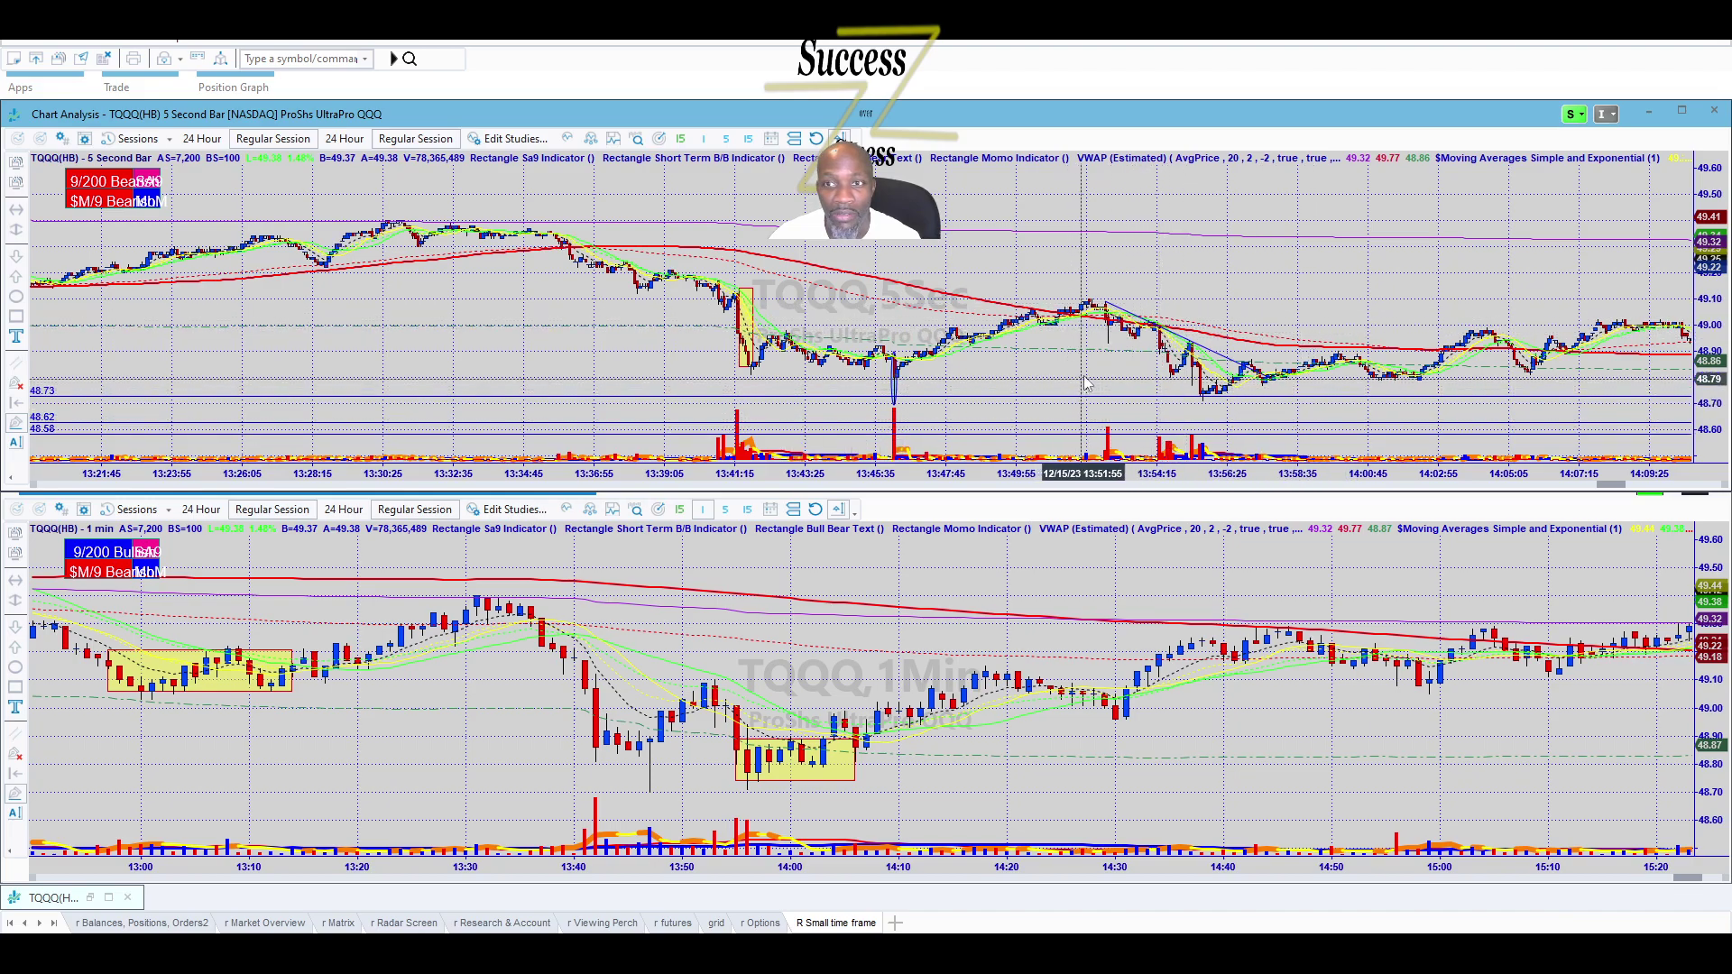
# Compress the 5-second bars further and draw a descending trend line from the 13:35 high to about 14:10.
pyautogui.scroll(-2, 1045, 366)
pyautogui.press('Left')
pyautogui.press('Left')
pyautogui.press('Left')
pyautogui.press('Left')
pyautogui.press('Left')
pyautogui.press('Left')
pyautogui.press('Left')
pyautogui.press('Left')
pyautogui.press('Left')
pyautogui.press('Left')
pyautogui.press('Left')
pyautogui.press('Left')
pyautogui.press('Left')
pyautogui.press('Left')
pyautogui.press('Left')
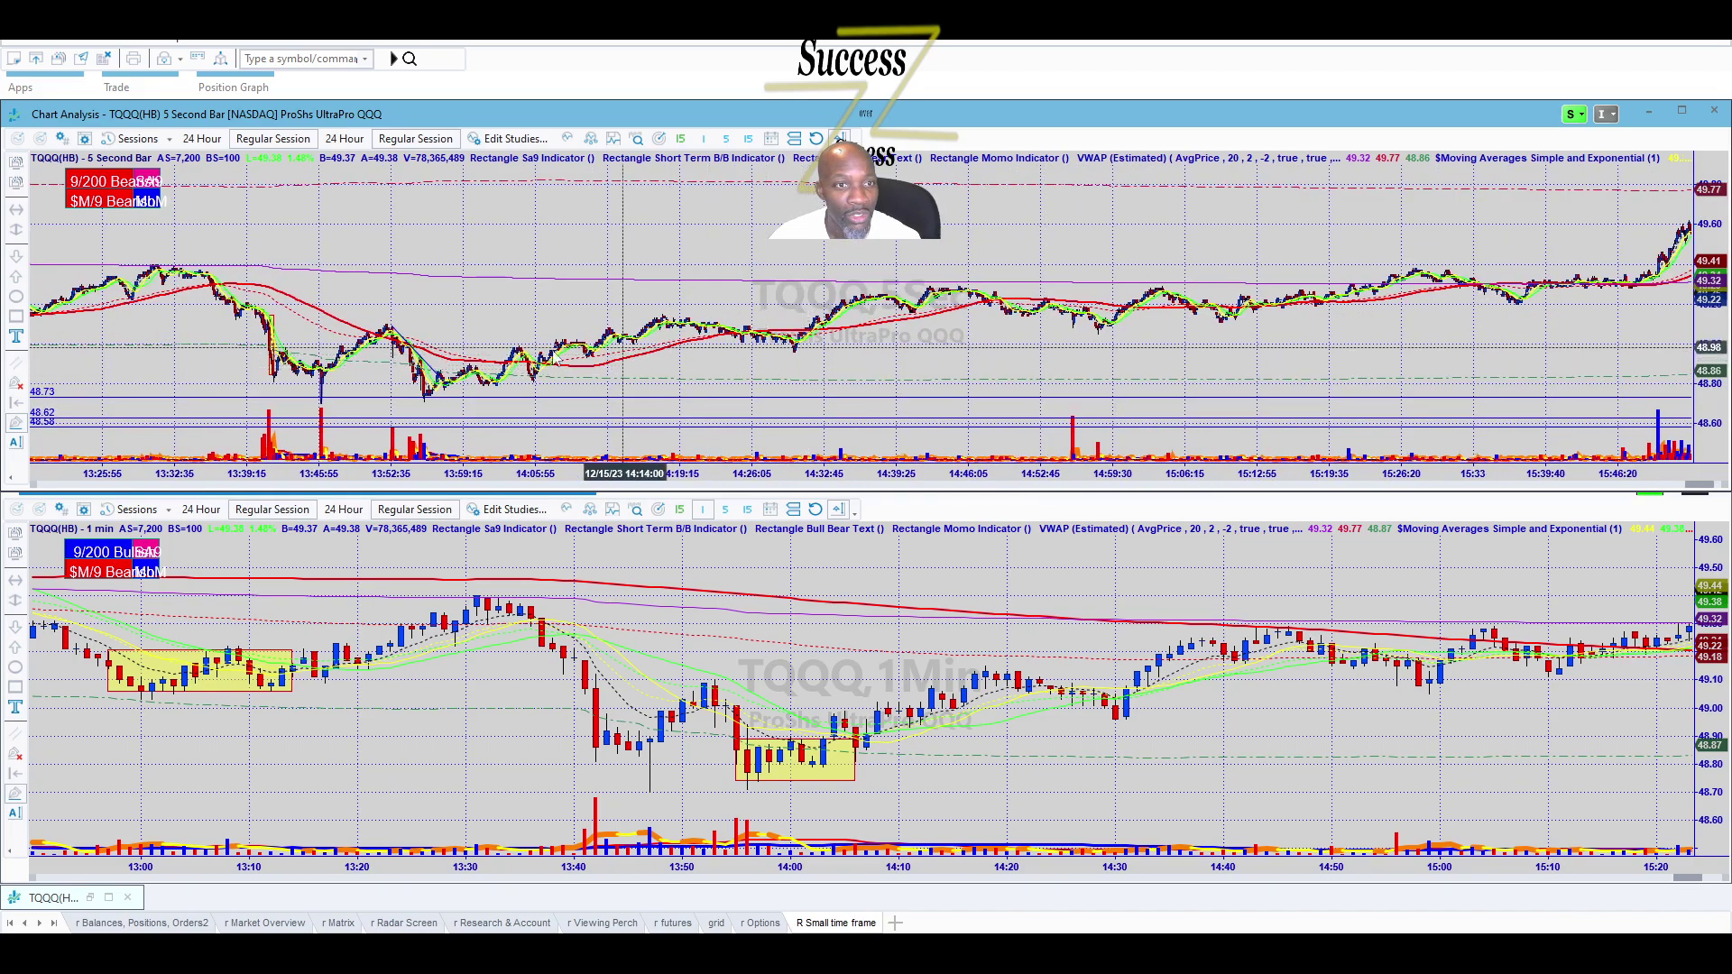
pyautogui.scroll(1, 183, 311)
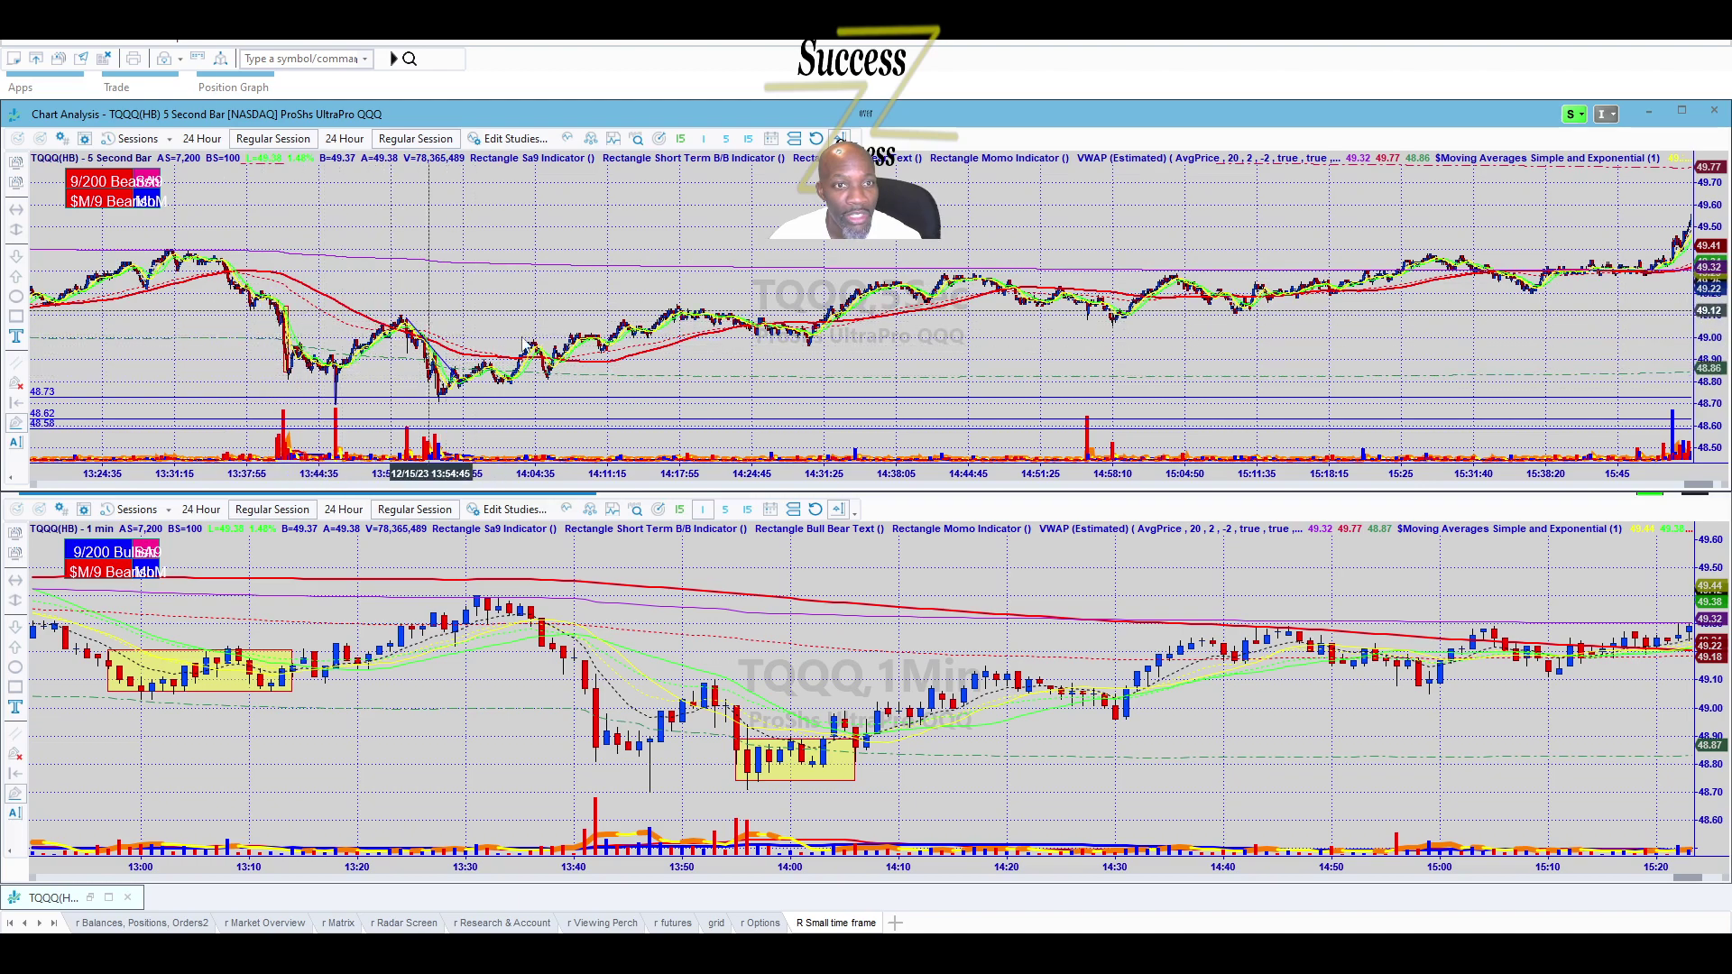
pyautogui.moveTo(545, 327); pyautogui.dragTo(595, 381)
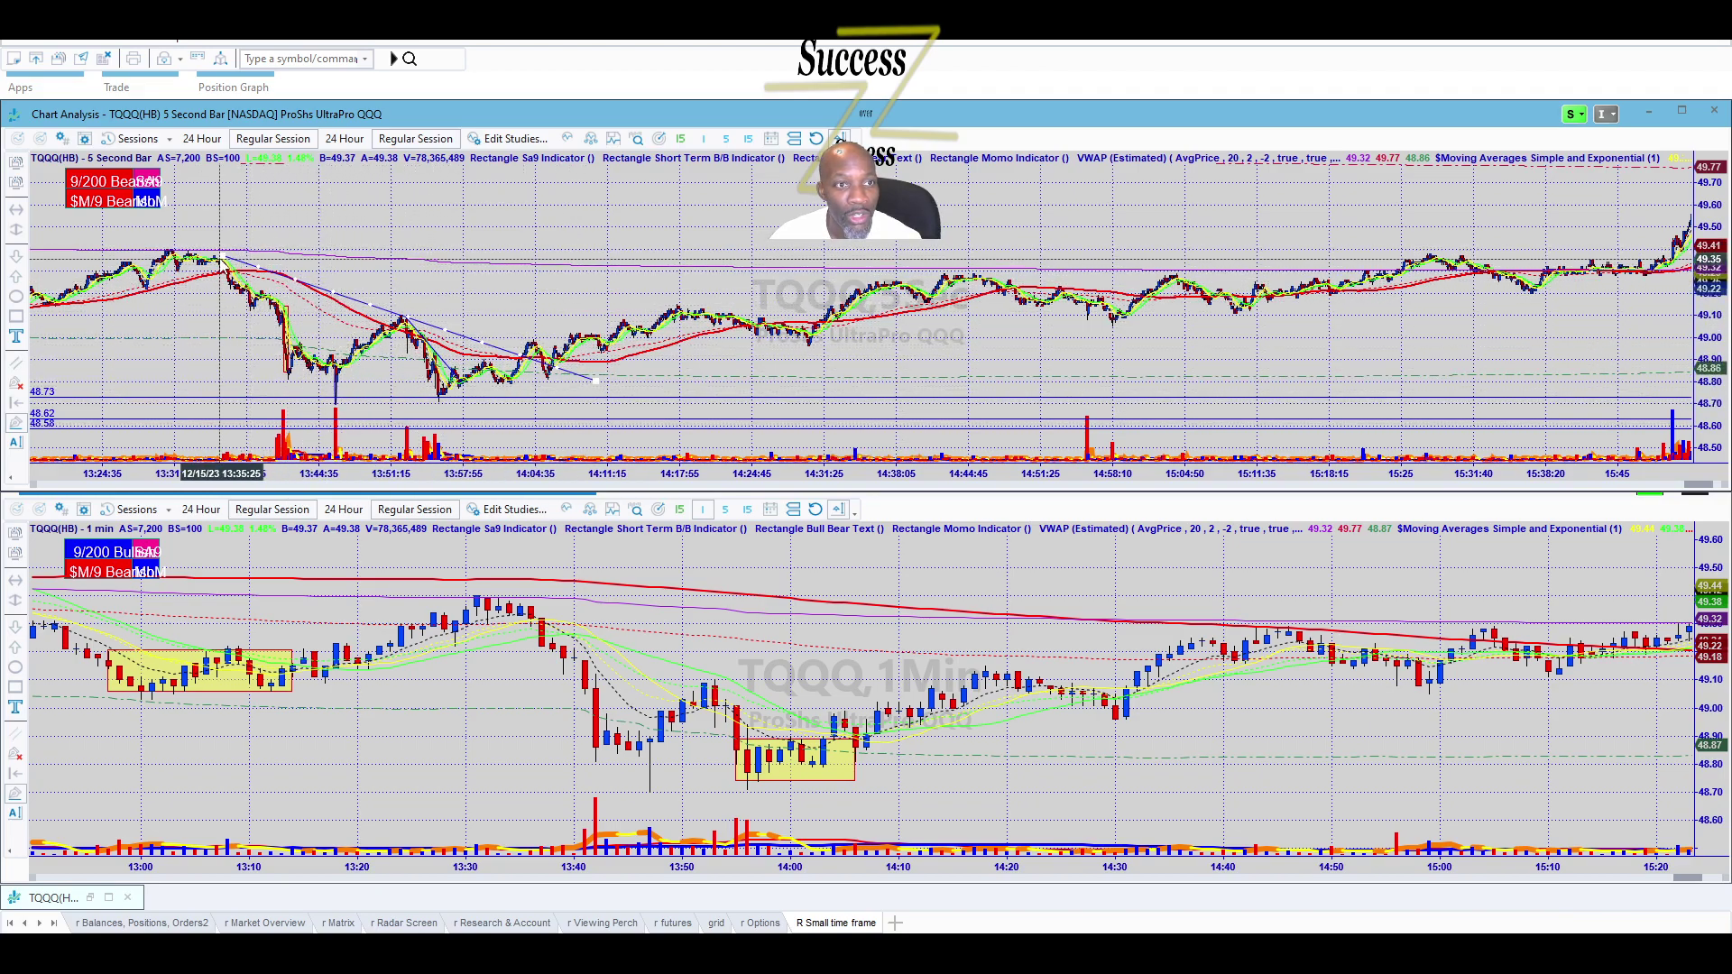
pyautogui.moveTo(222, 262); pyautogui.dragTo(237, 262)
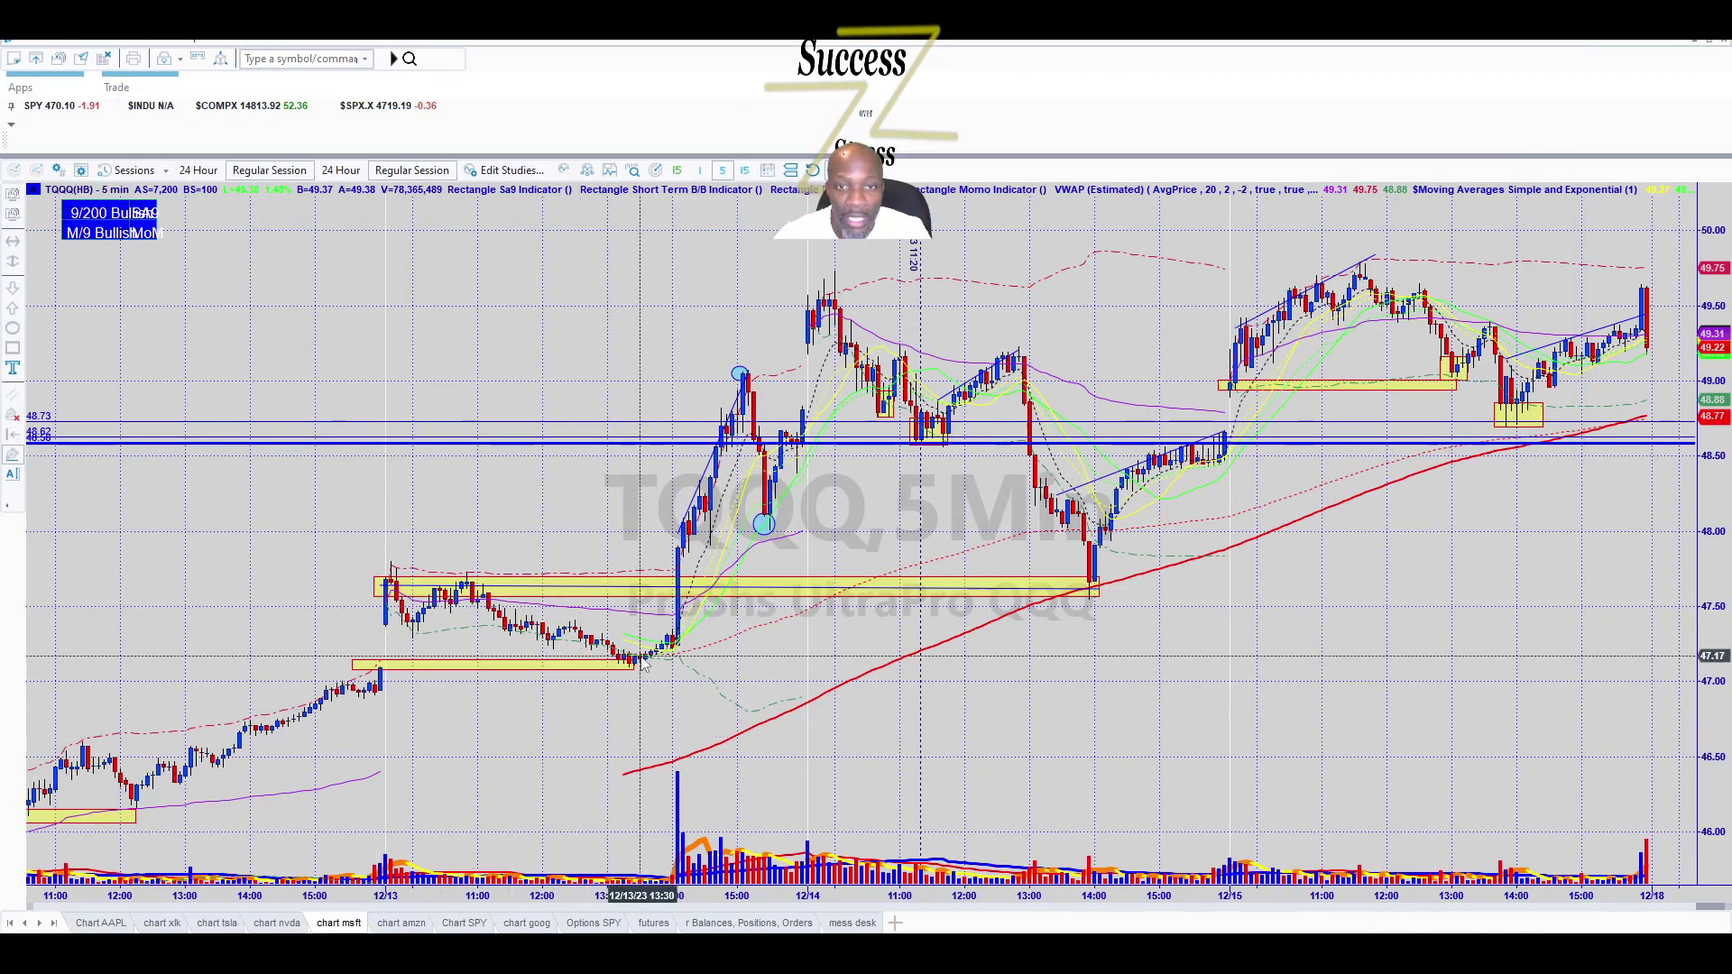
# Review the 12/12 to 12/15 support zones on the 5-minute chart, then bring up the small time frame window maximized.
pyautogui.click(566, 547)
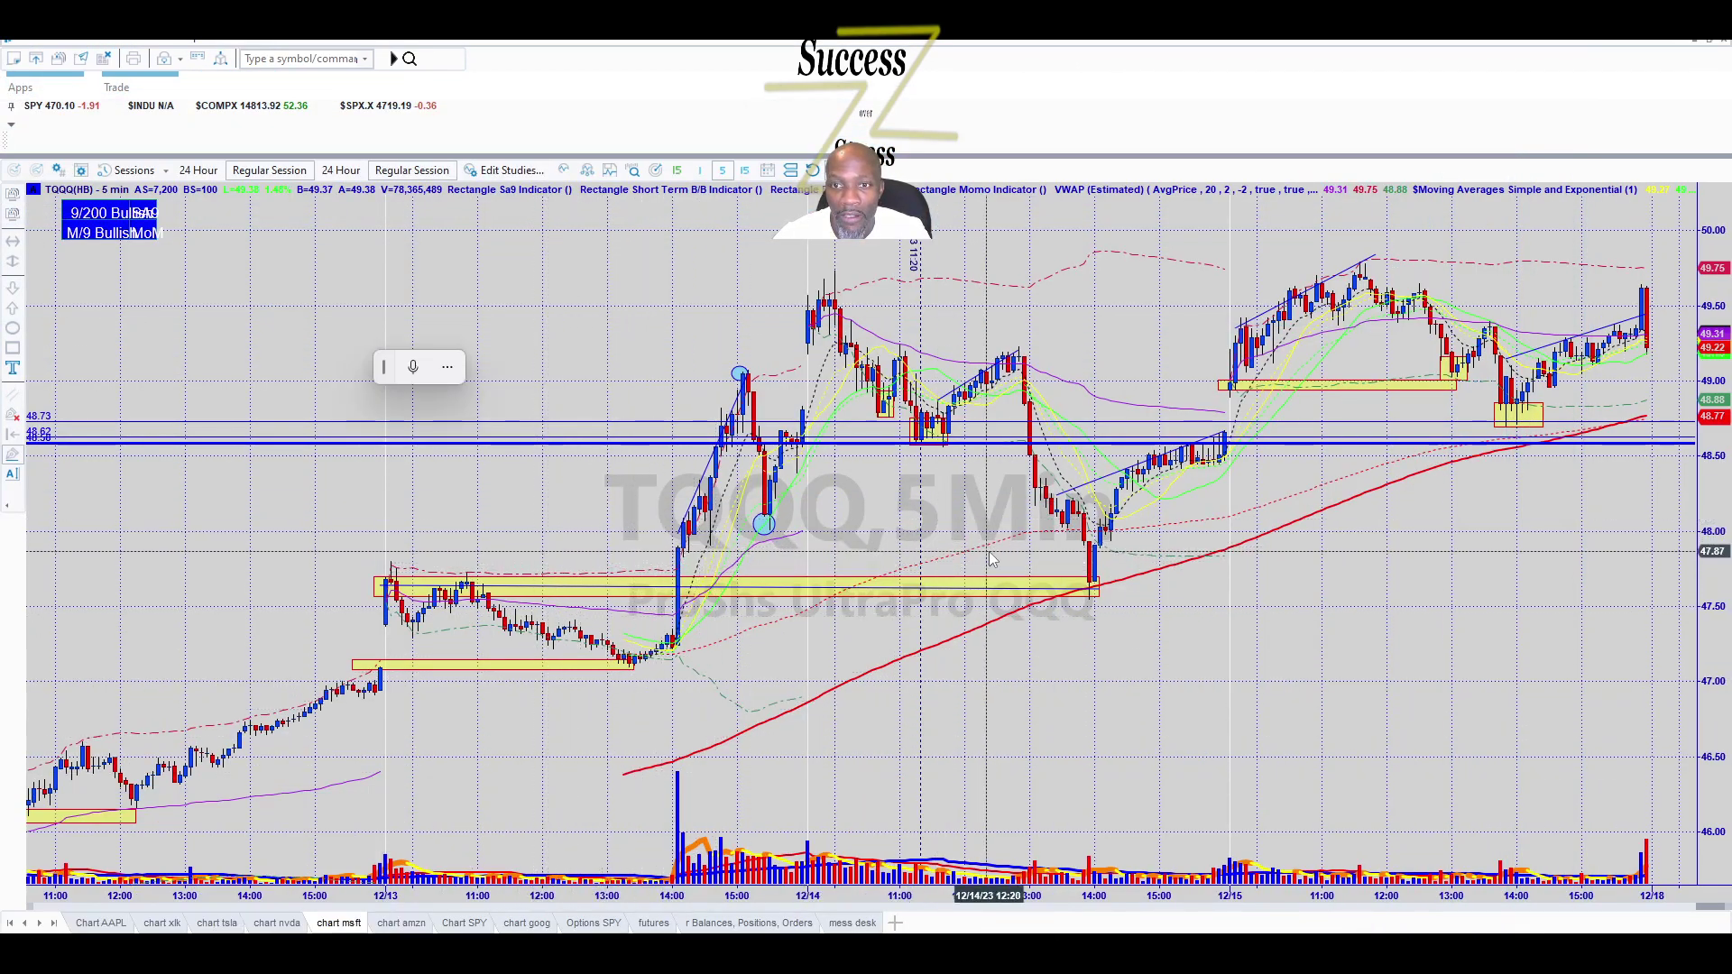
pyautogui.scroll(-1, 993, 554)
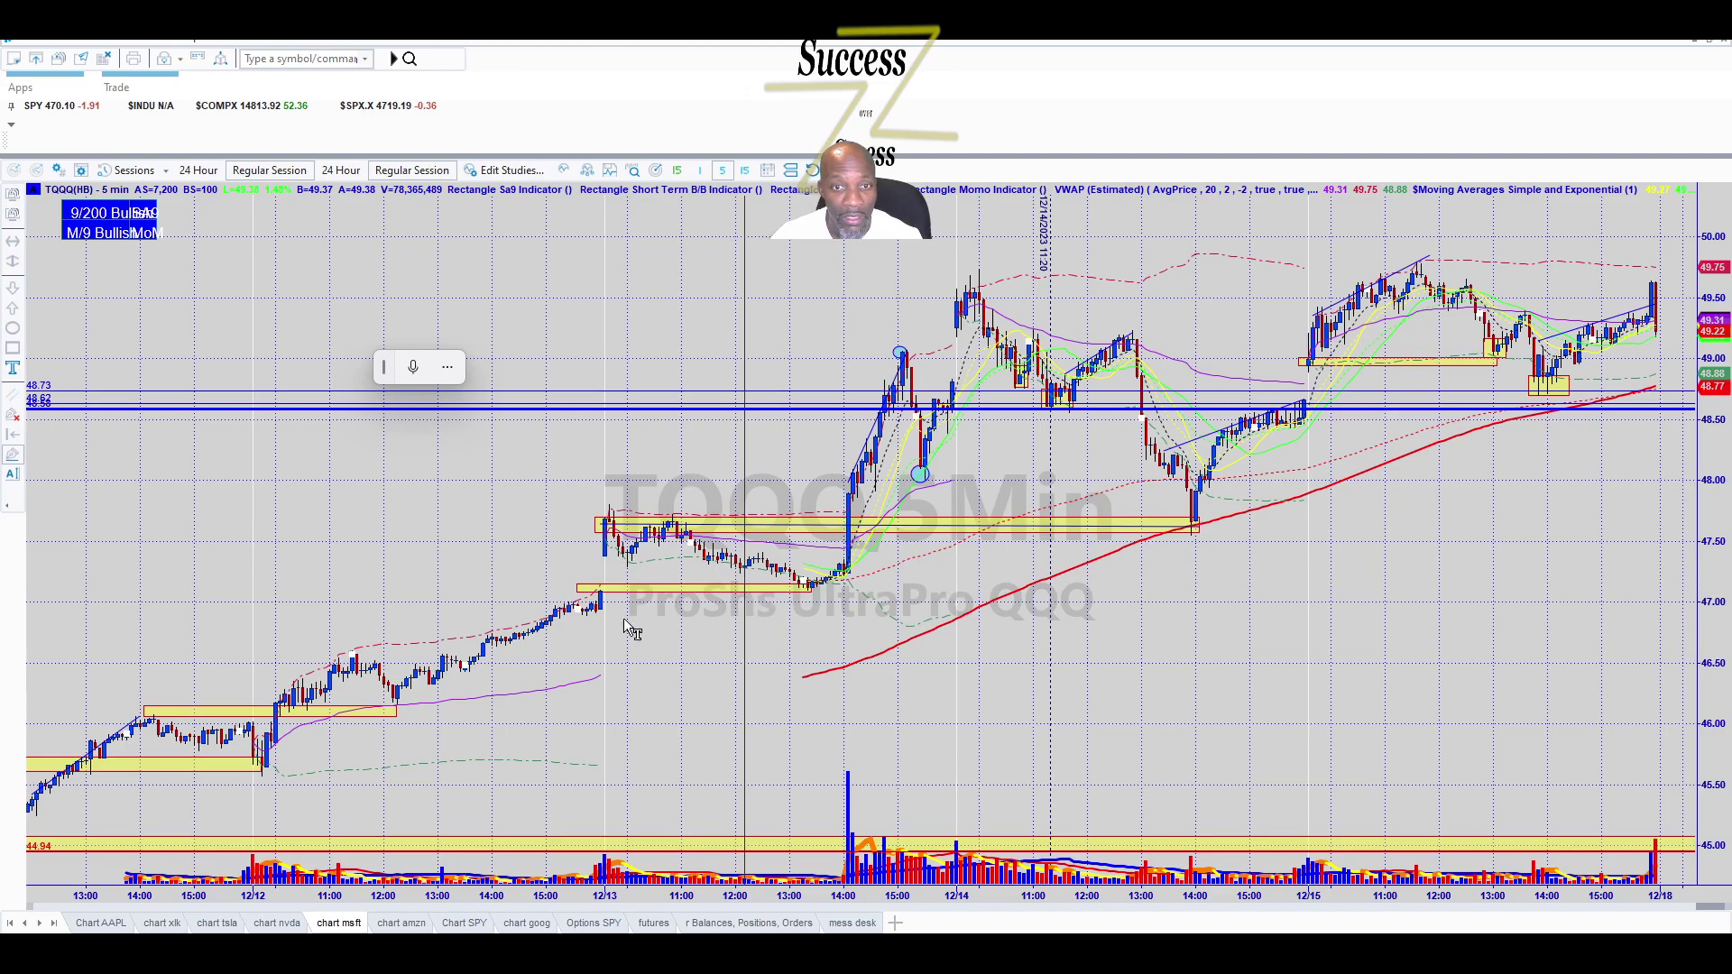
pyautogui.moveTo(108, 933); pyautogui.dragTo(699, 112)
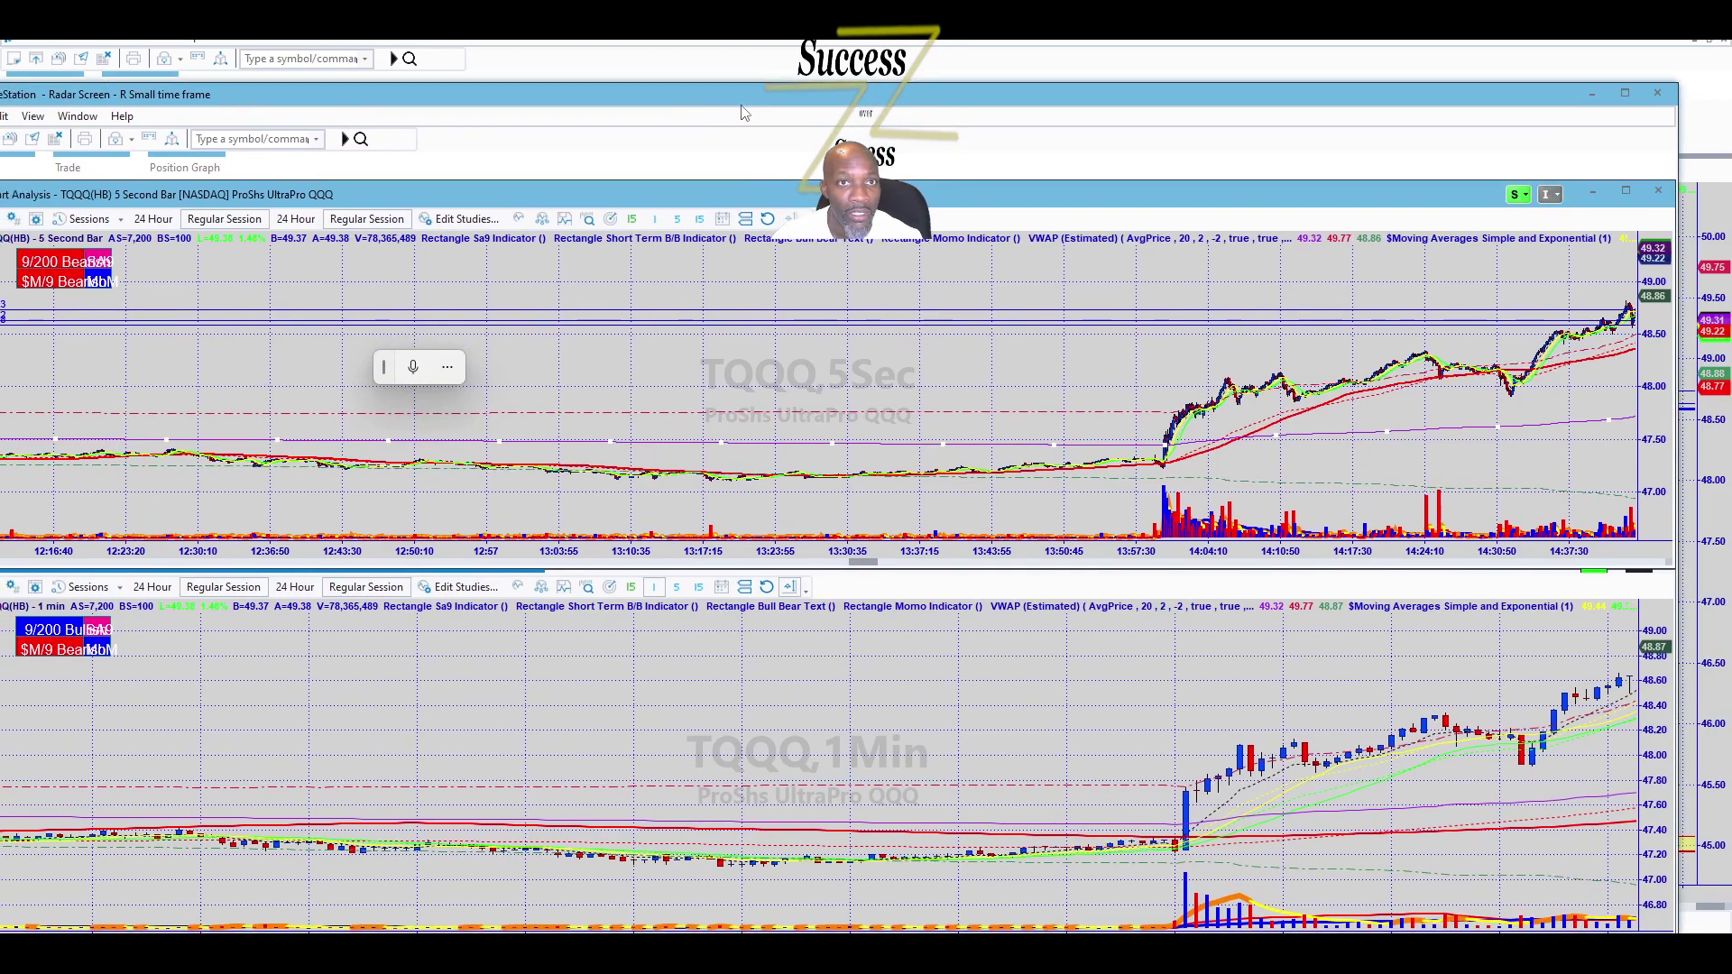
pyautogui.doubleClick(740, 111)
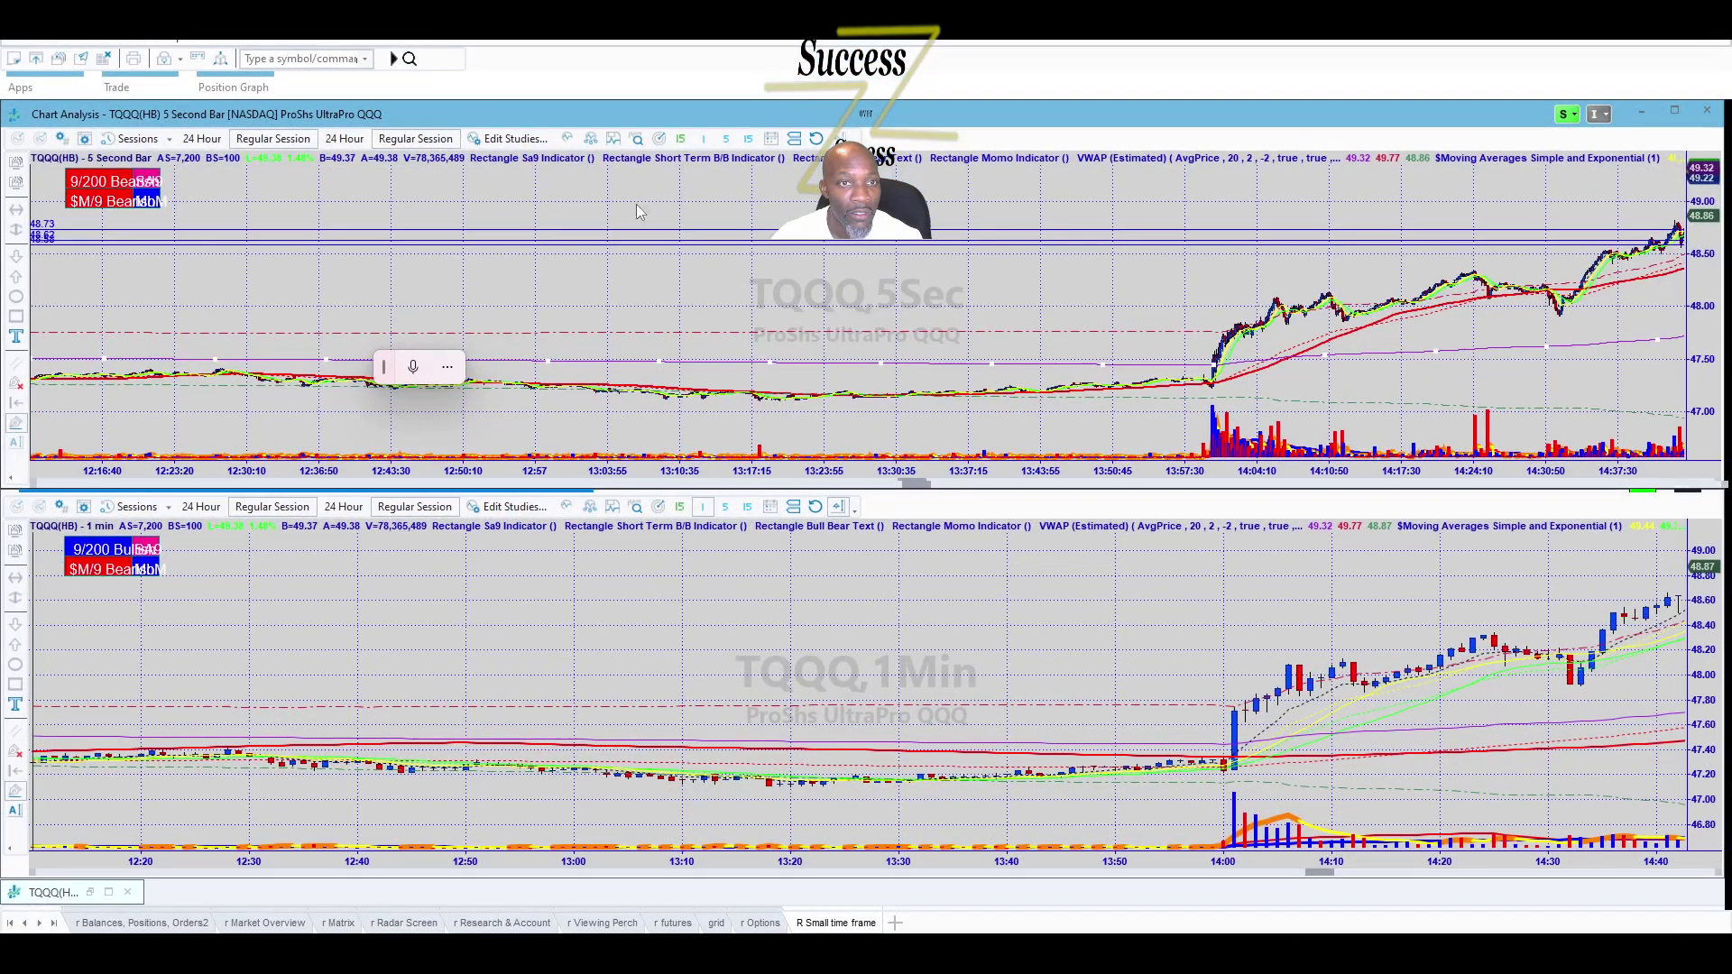
# Examine the 12/13 consolidation on the 5-second chart from about 10:16 to the low near 13:37.
pyautogui.scroll(15, 238, 342)
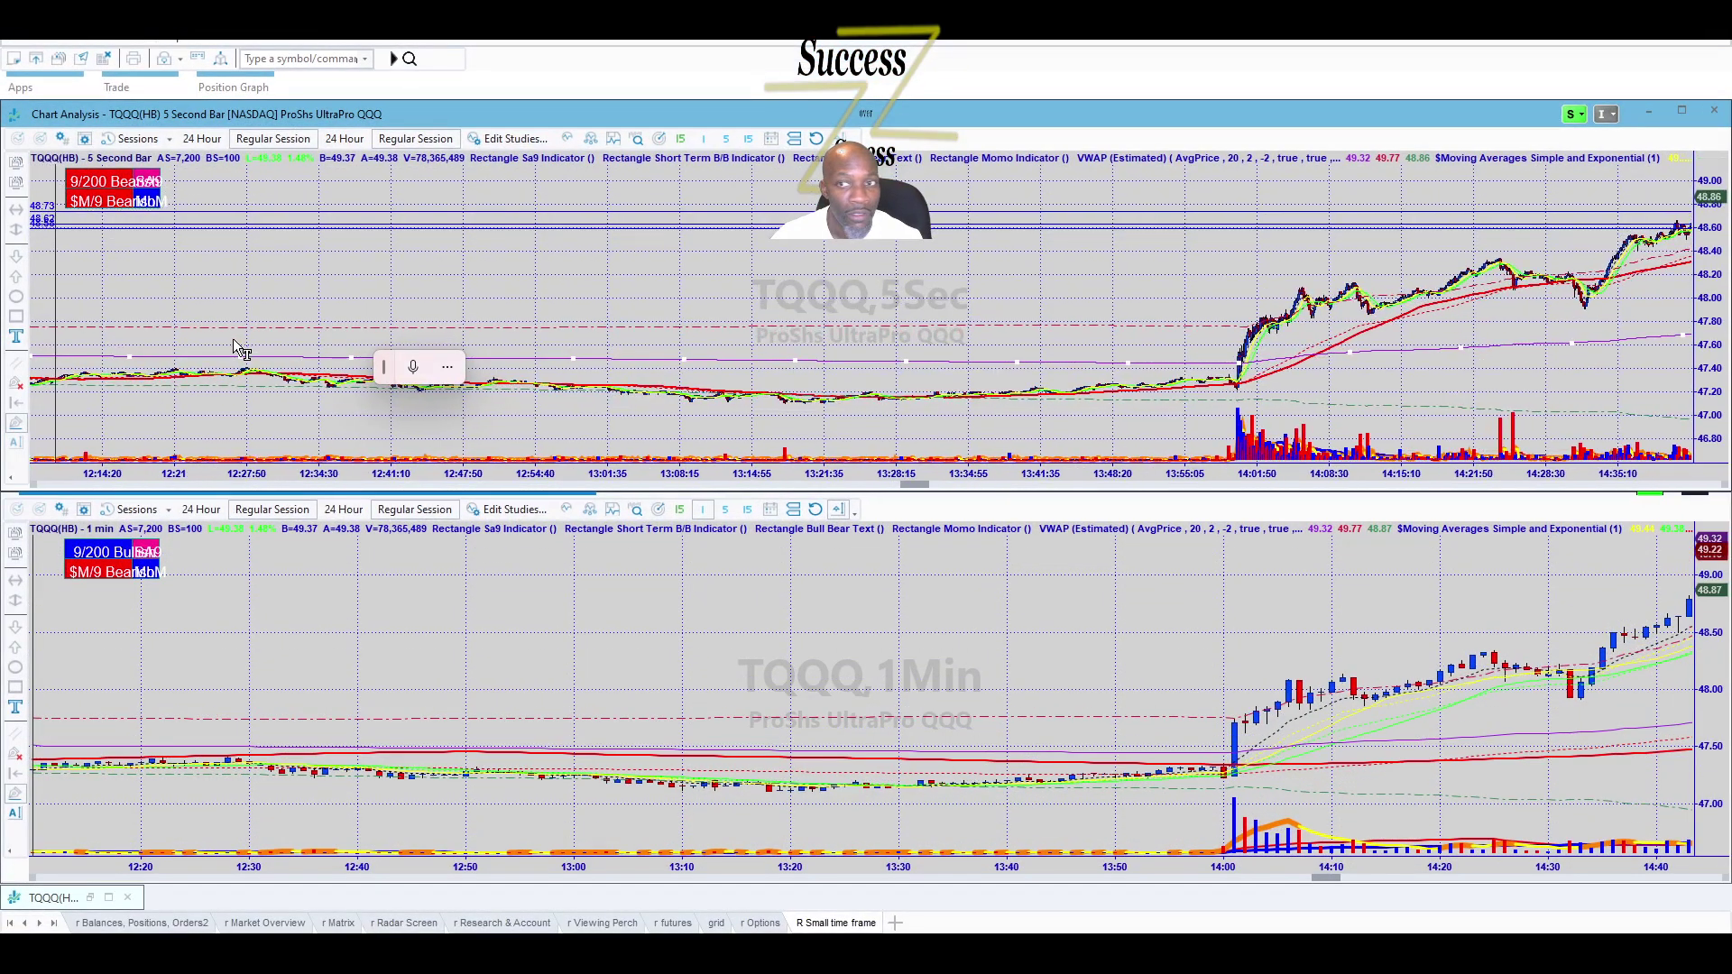
pyautogui.scroll(1, 235, 351)
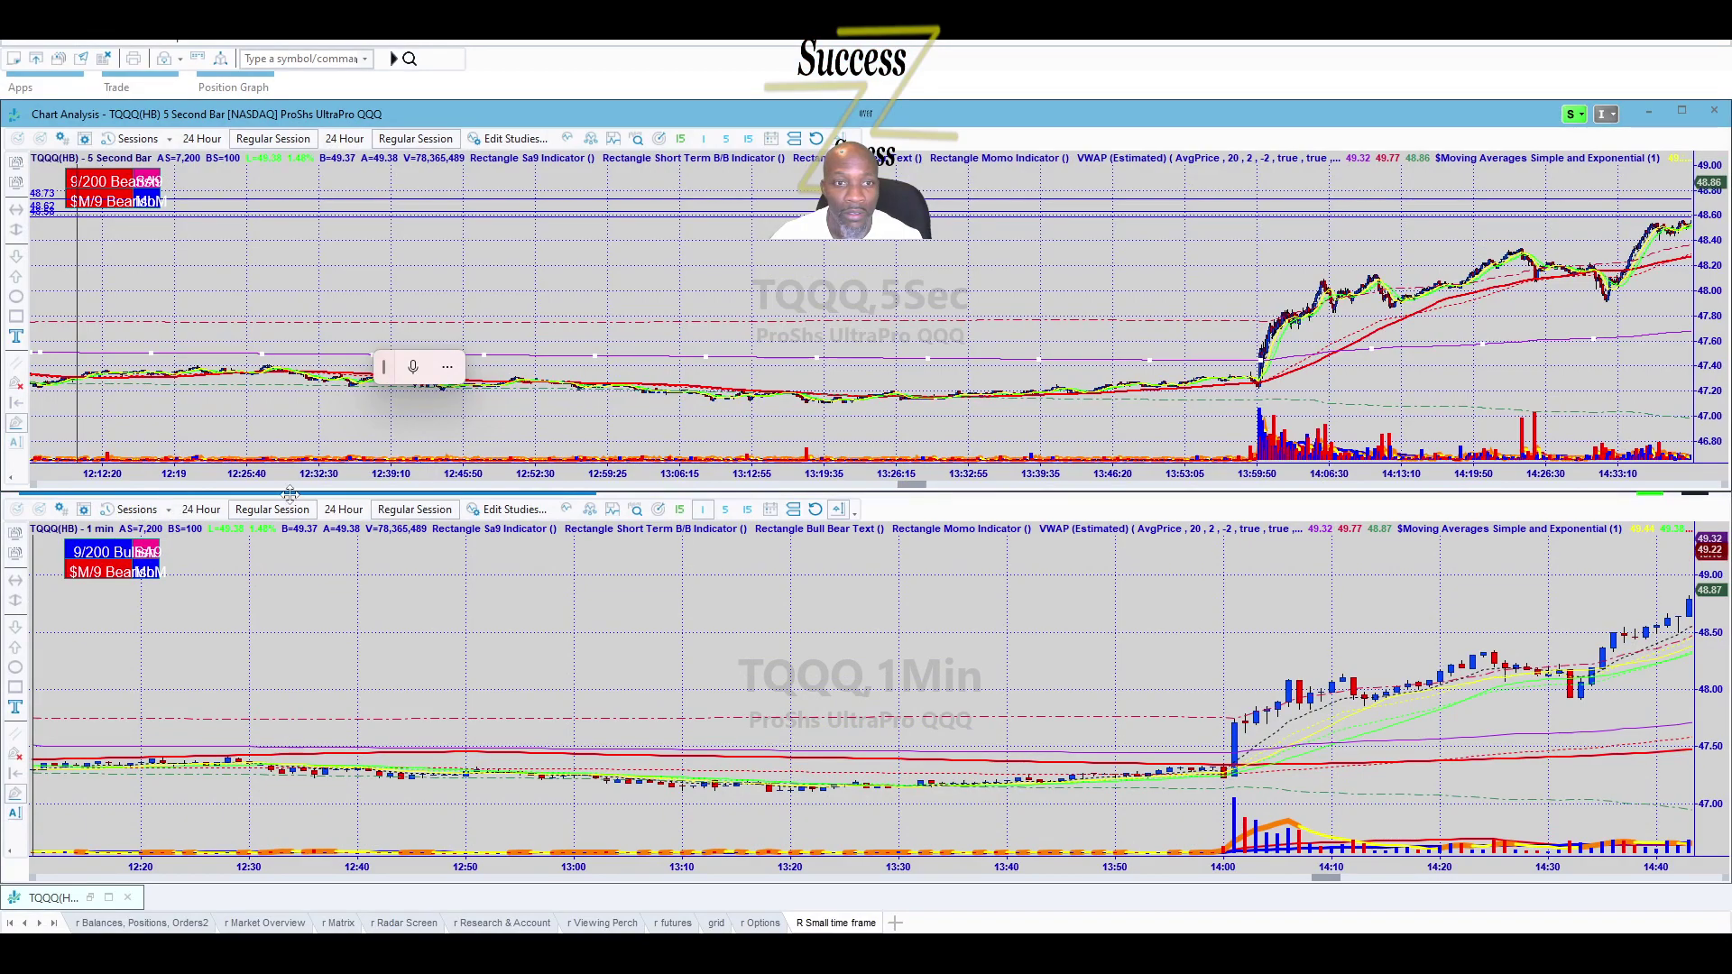
pyautogui.moveTo(921, 489); pyautogui.dragTo(817, 498)
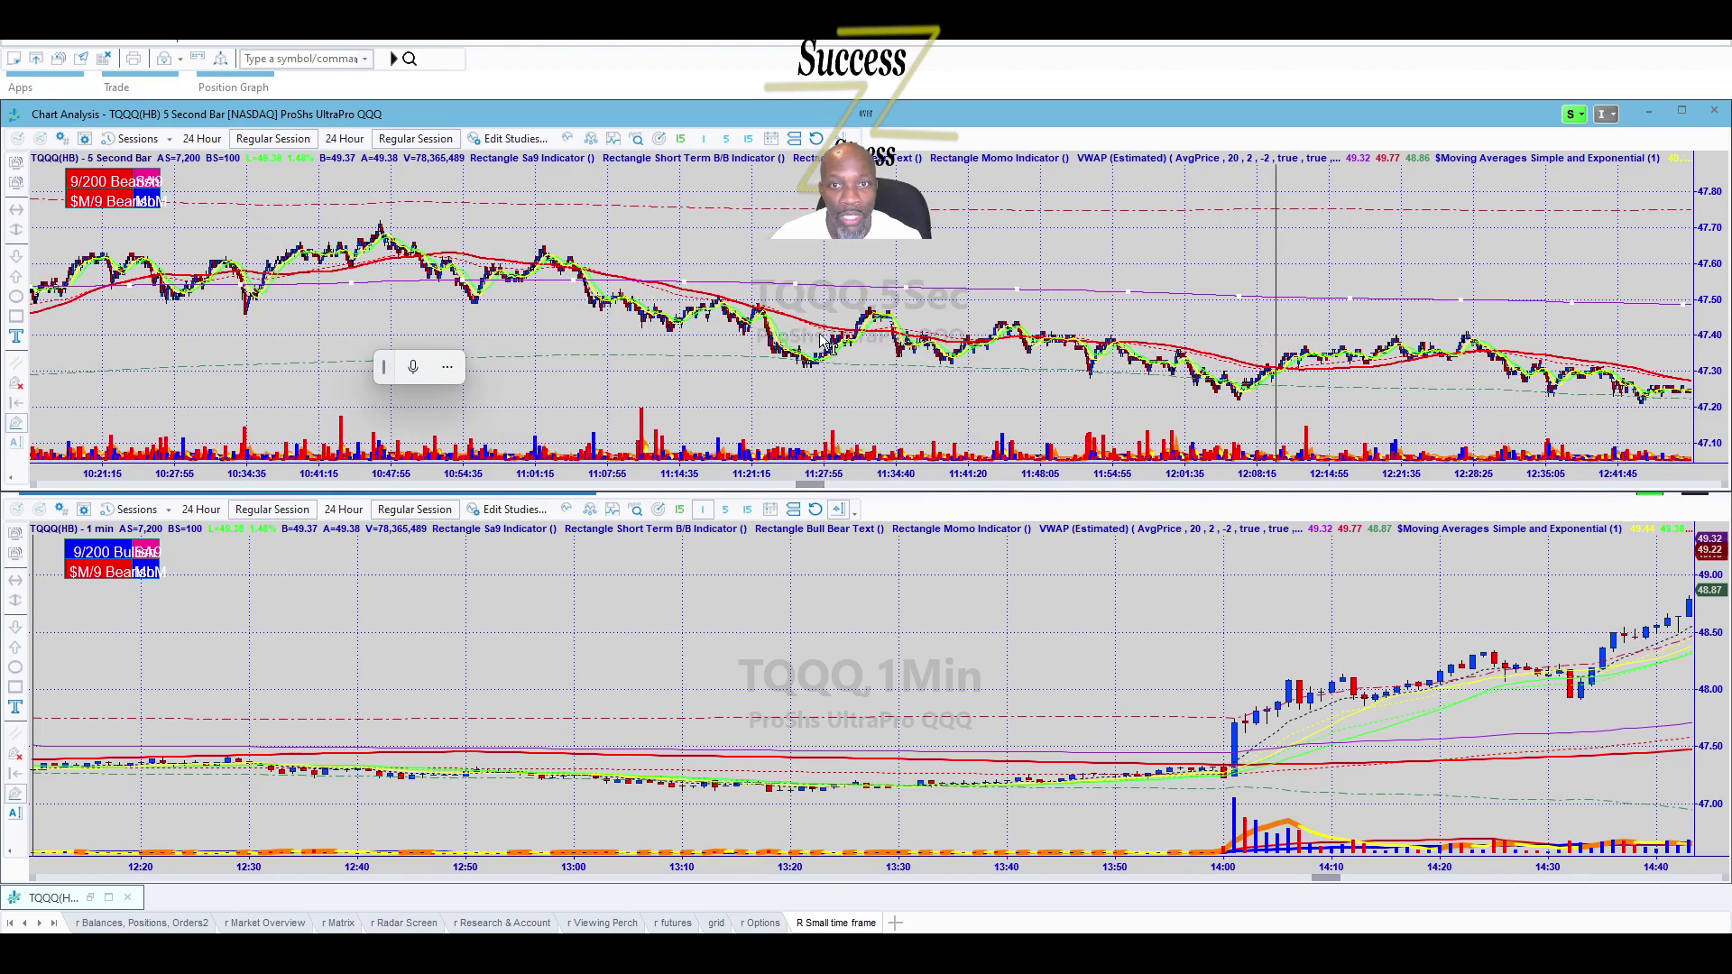
pyautogui.scroll(3, 893, 395)
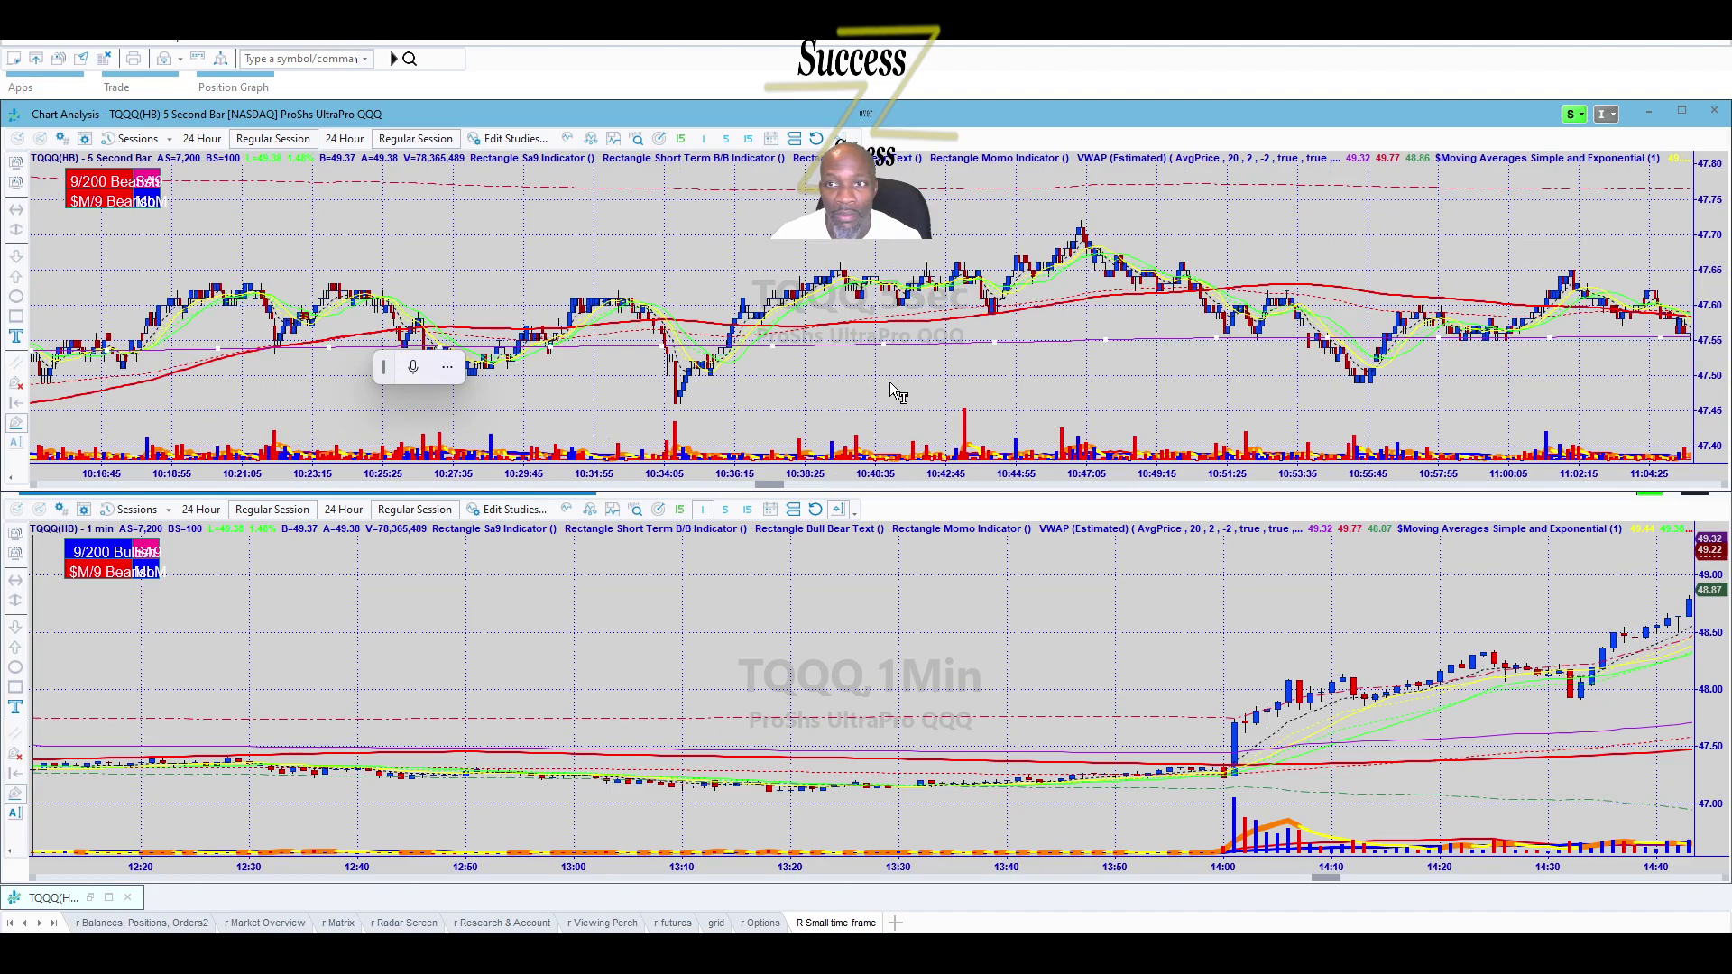
pyautogui.scroll(-2, 893, 394)
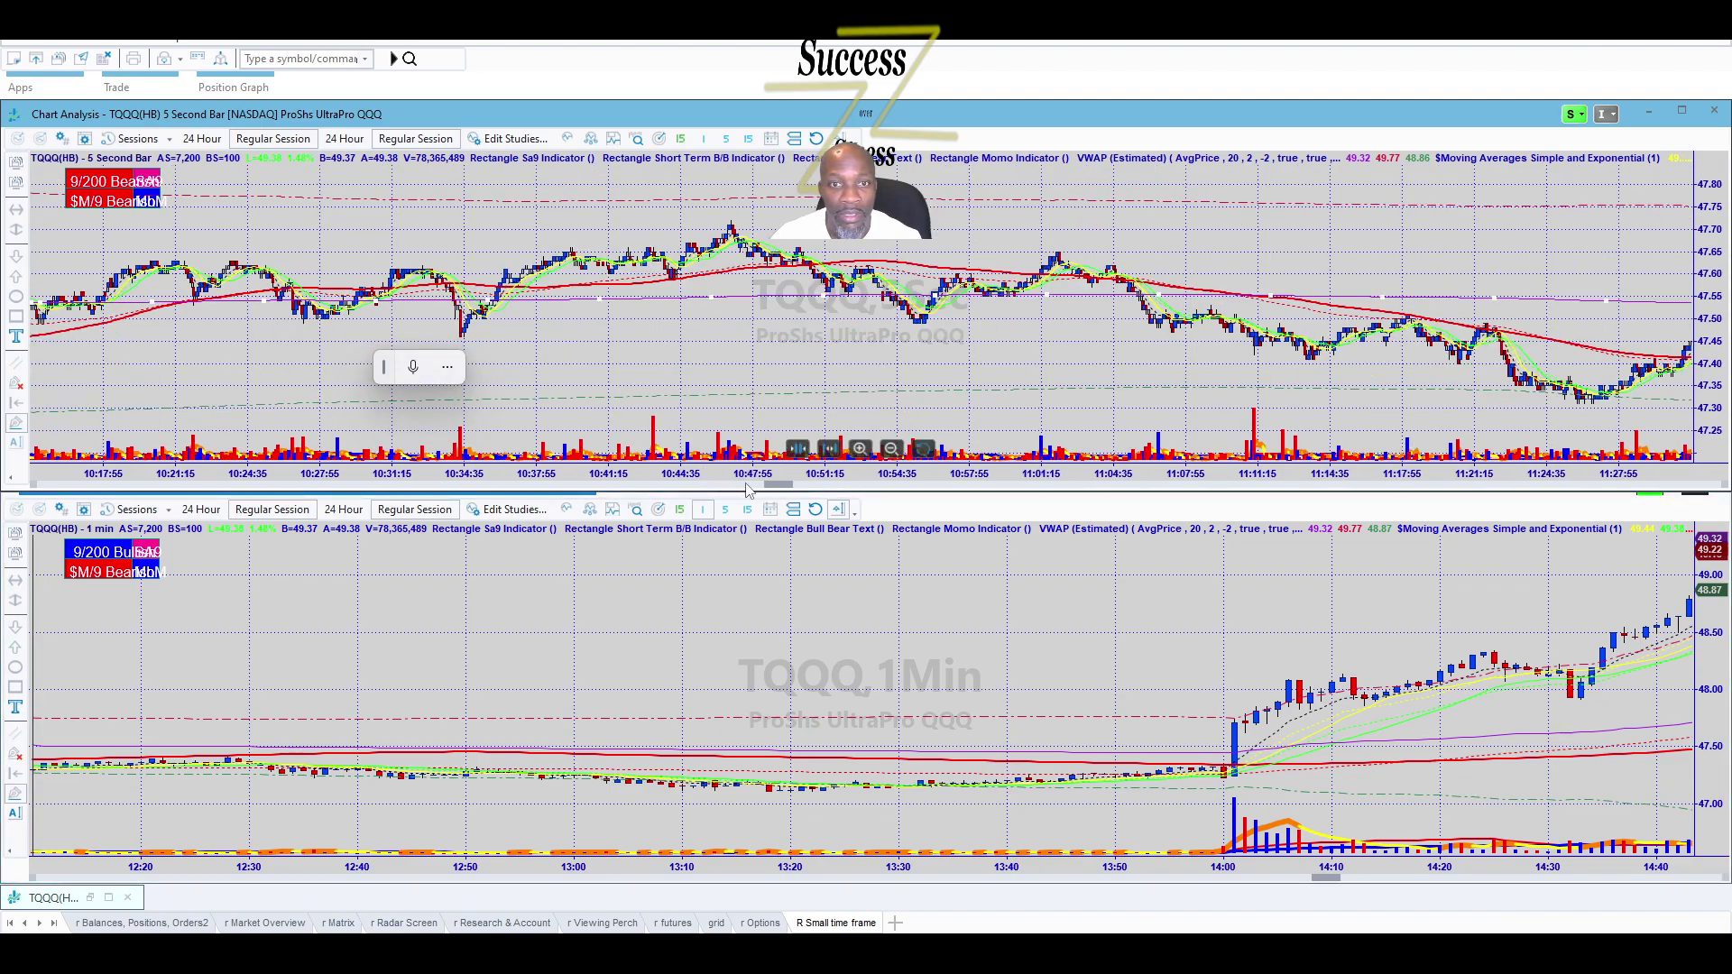
pyautogui.moveTo(778, 487); pyautogui.dragTo(843, 498)
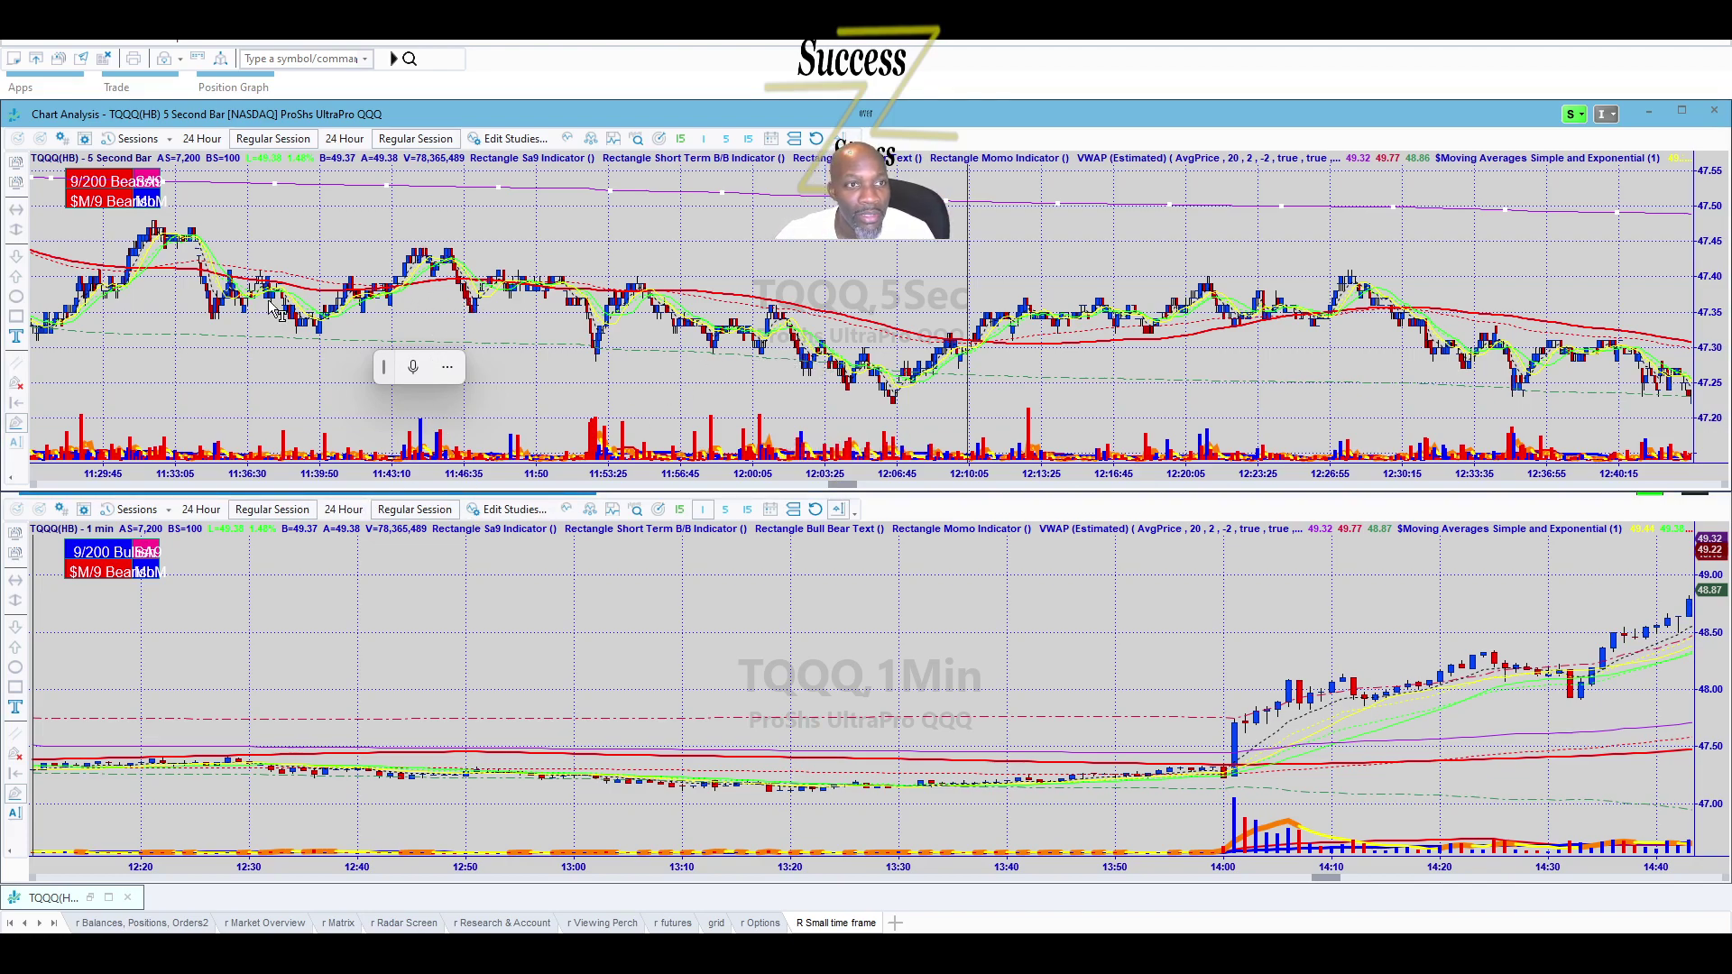
pyautogui.scroll(3, 235, 316)
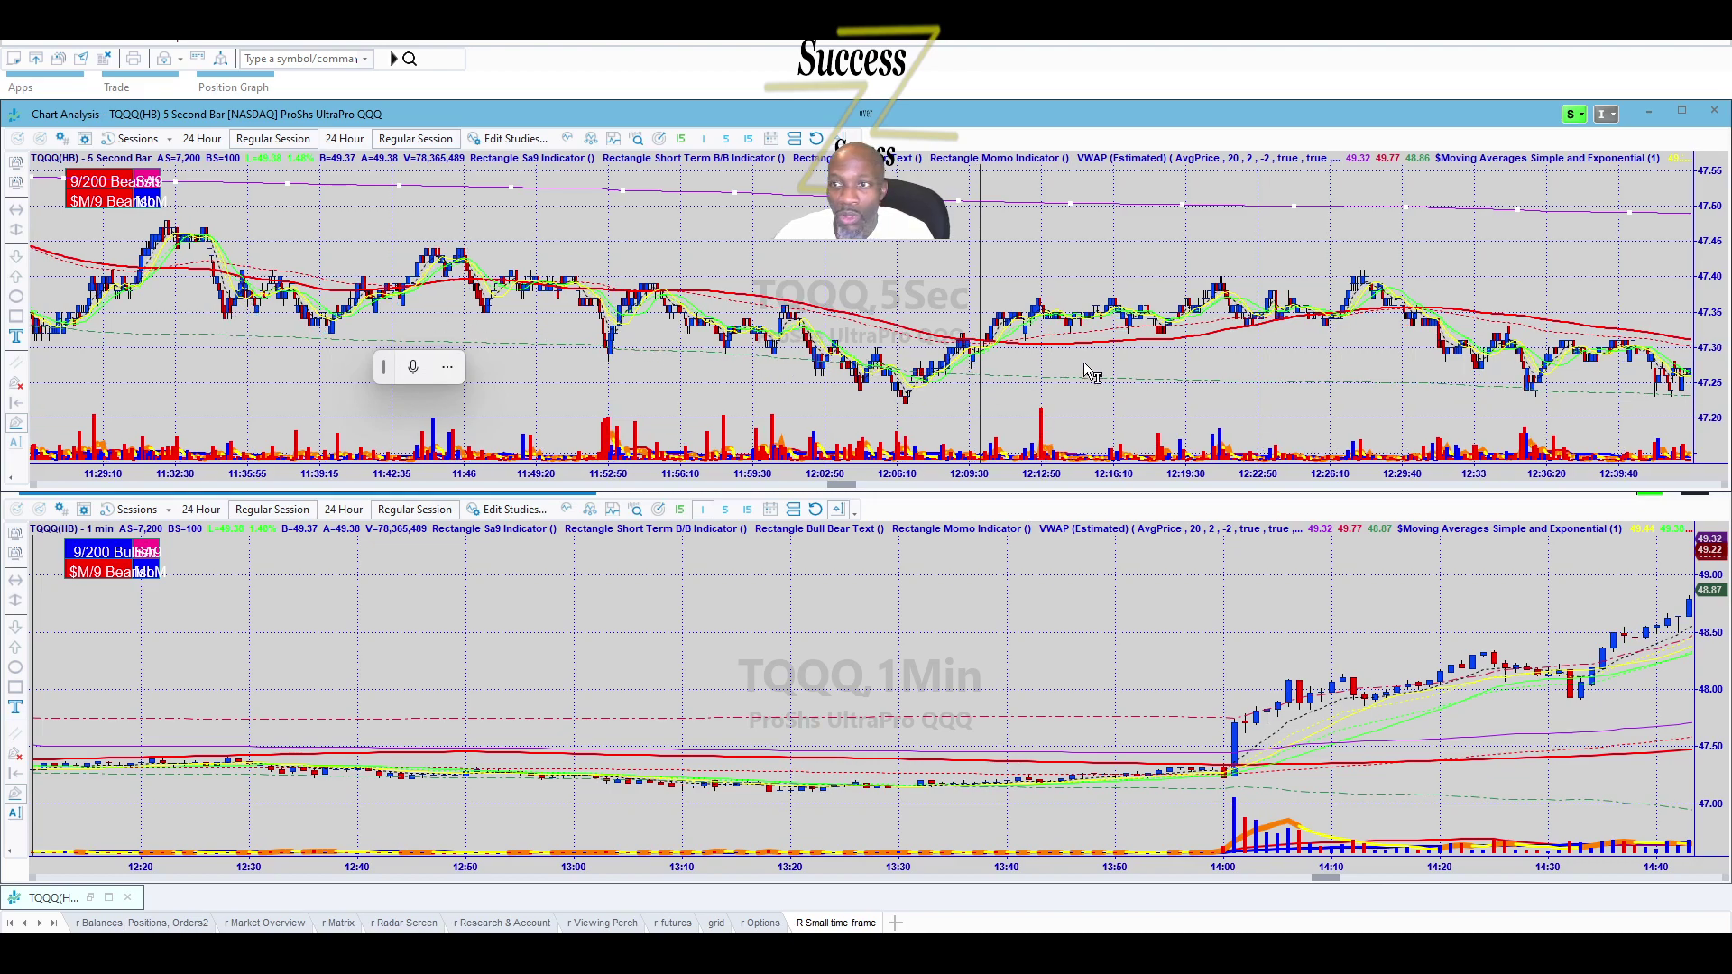
pyautogui.moveTo(851, 488); pyautogui.dragTo(902, 492)
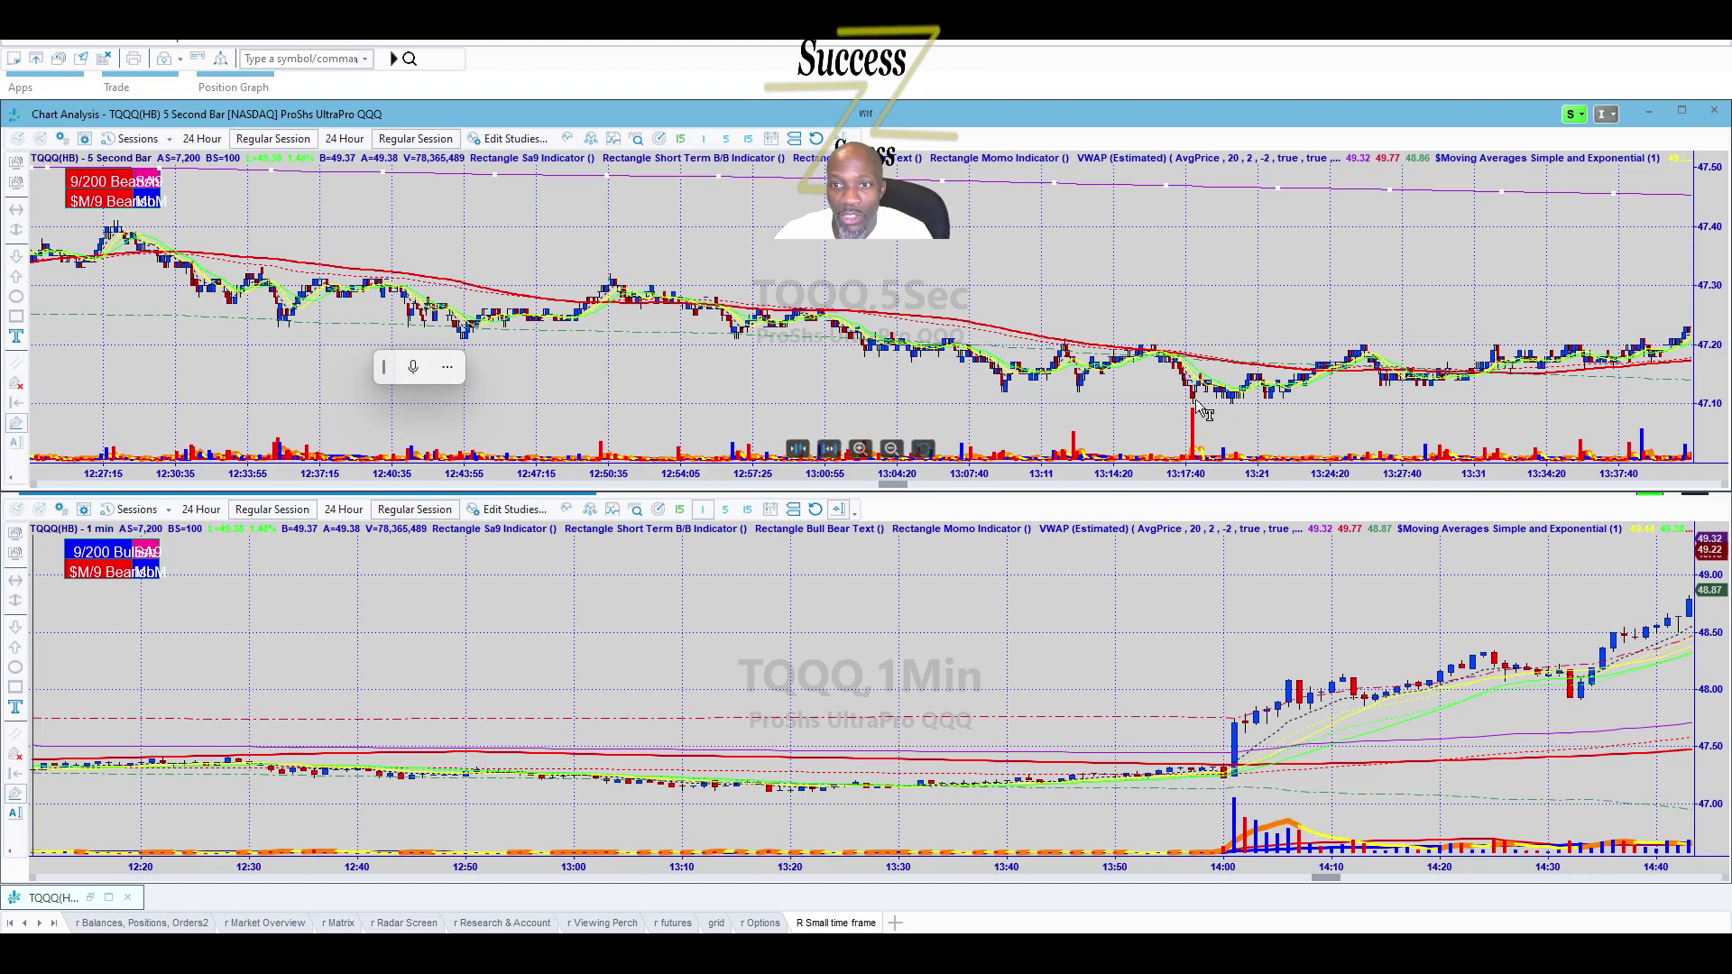
# Examine the 12/13 decline on the 5-second chart from about 12:41 to the flush near 13:17.
pyautogui.scroll(-7, 1119, 395)
pyautogui.moveTo(899, 488); pyautogui.dragTo(908, 487)
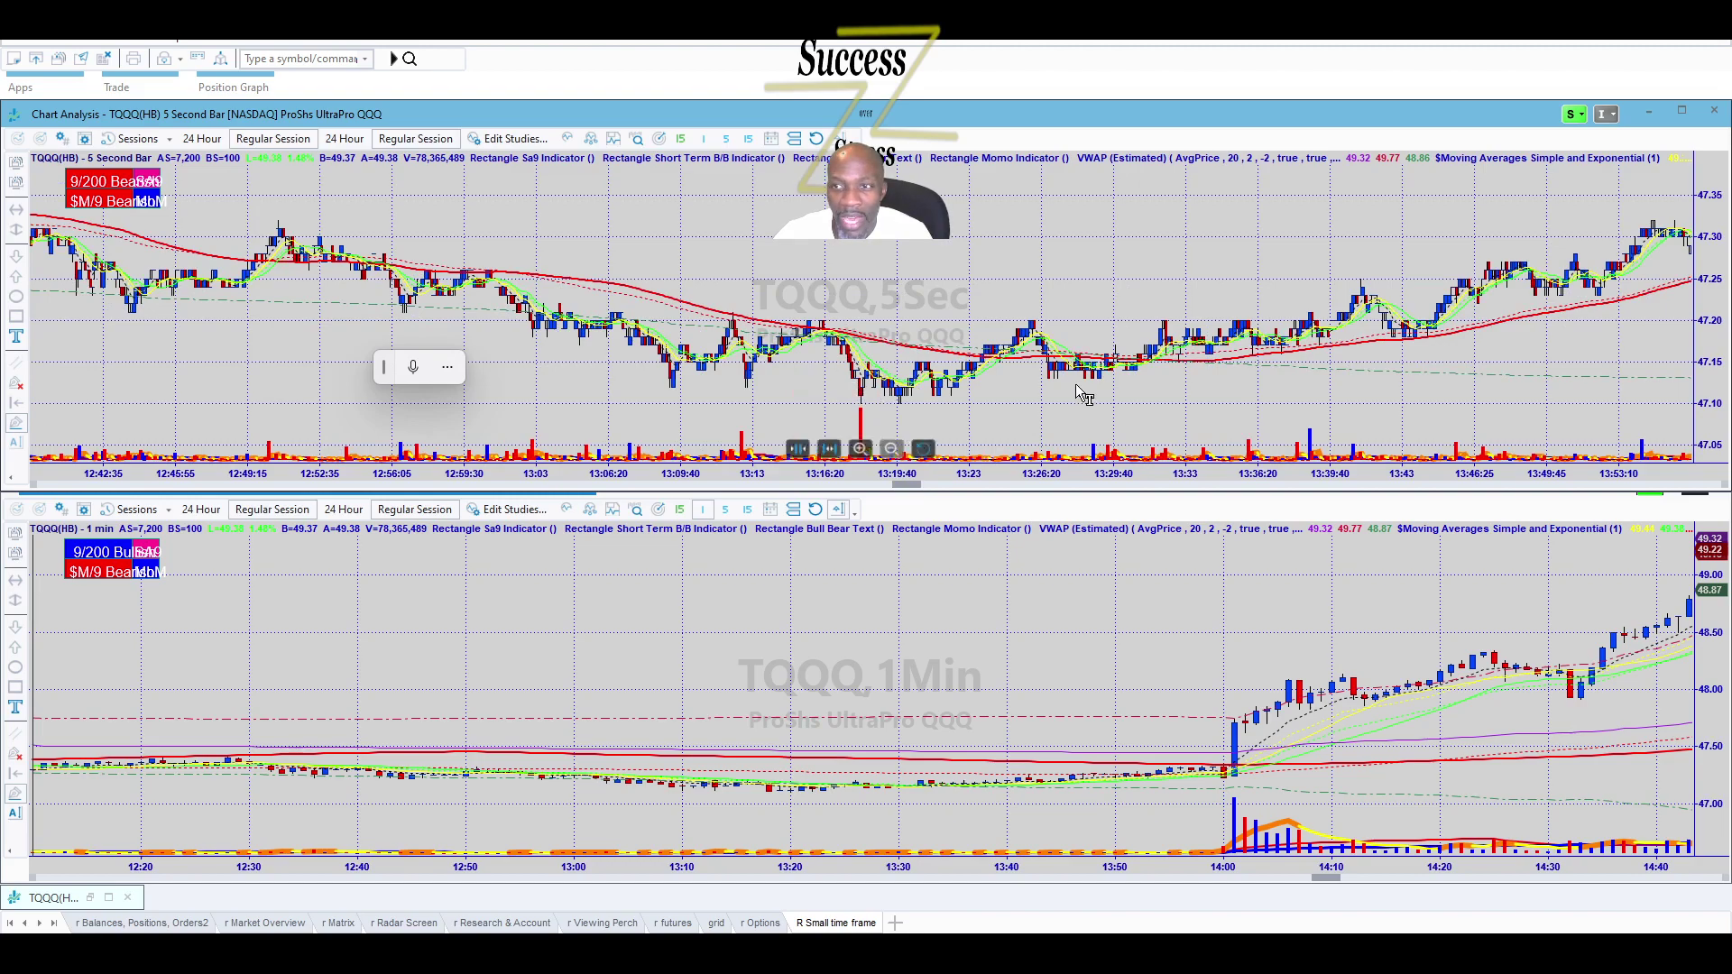
pyautogui.scroll(1, 910, 314)
pyautogui.scroll(1, 914, 324)
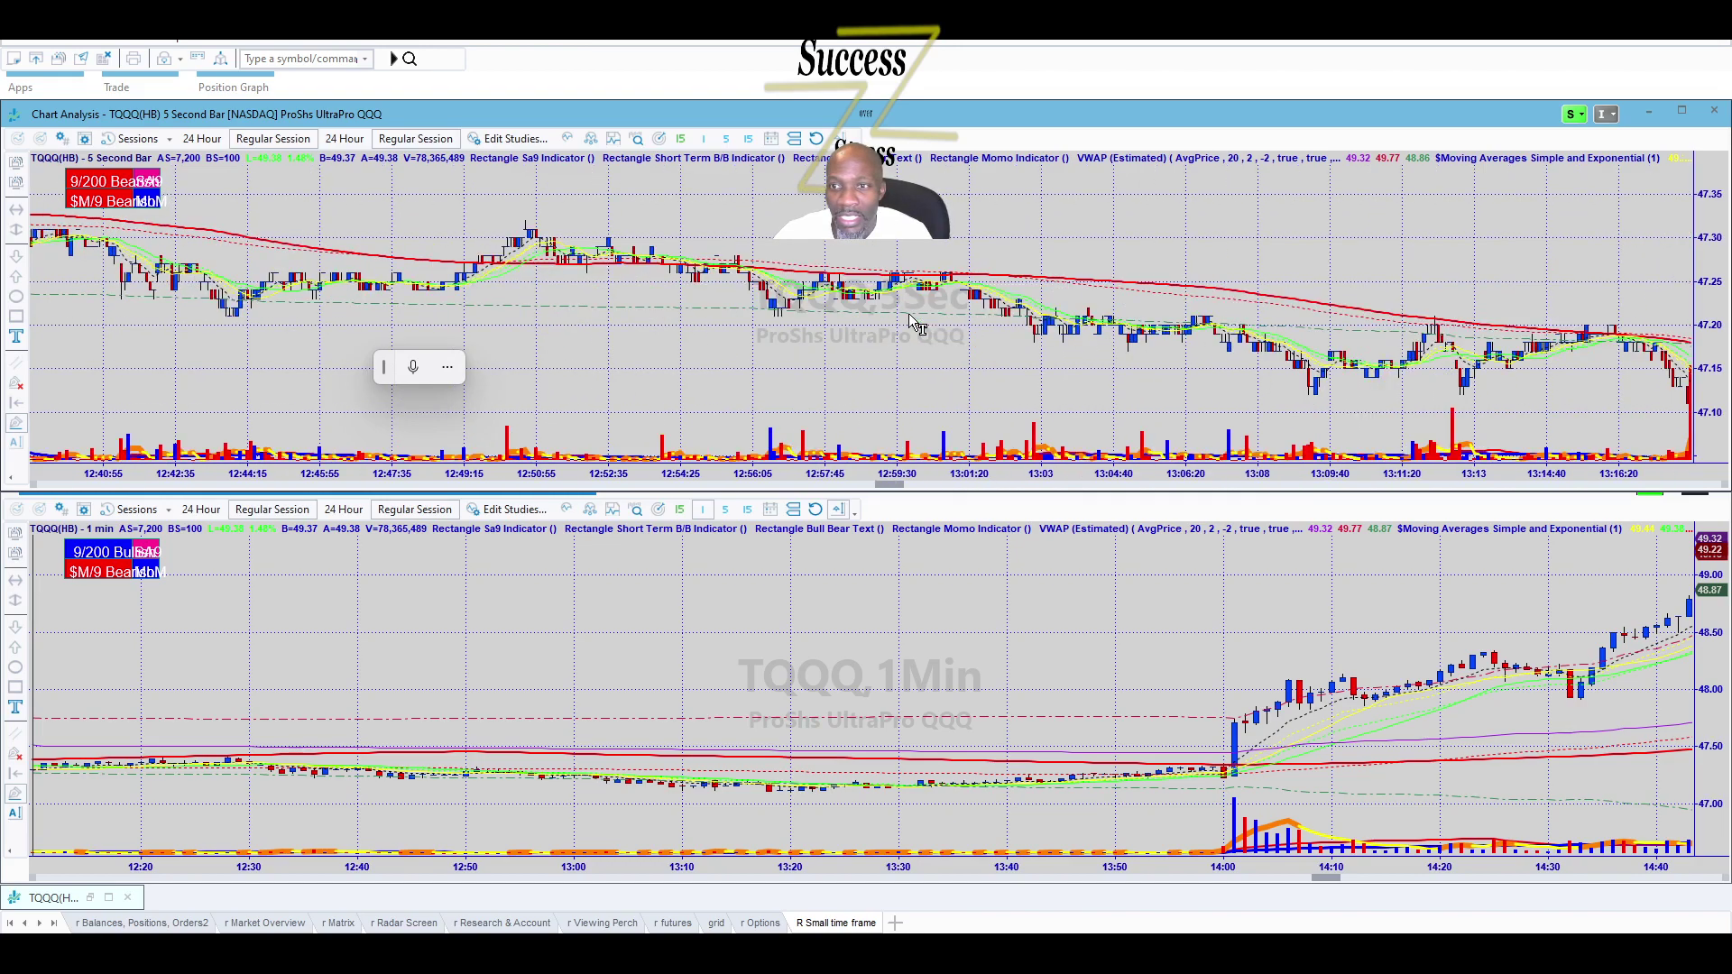
pyautogui.scroll(-5, 1462, 402)
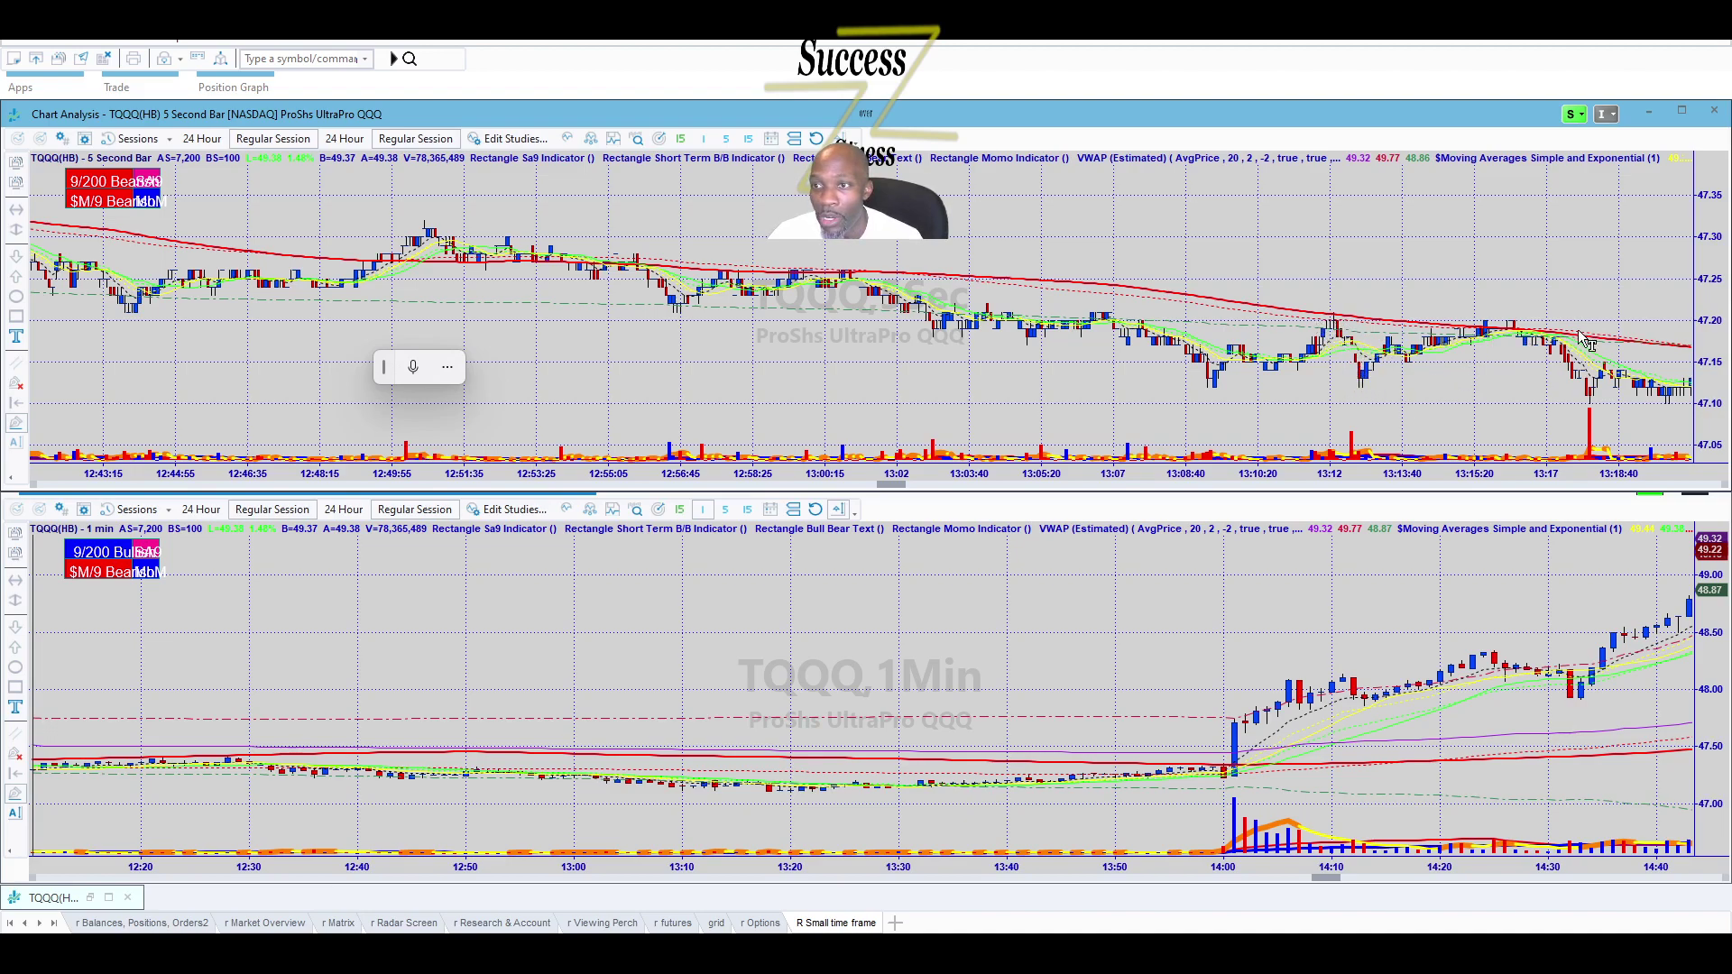
pyautogui.moveTo(1613, 431)
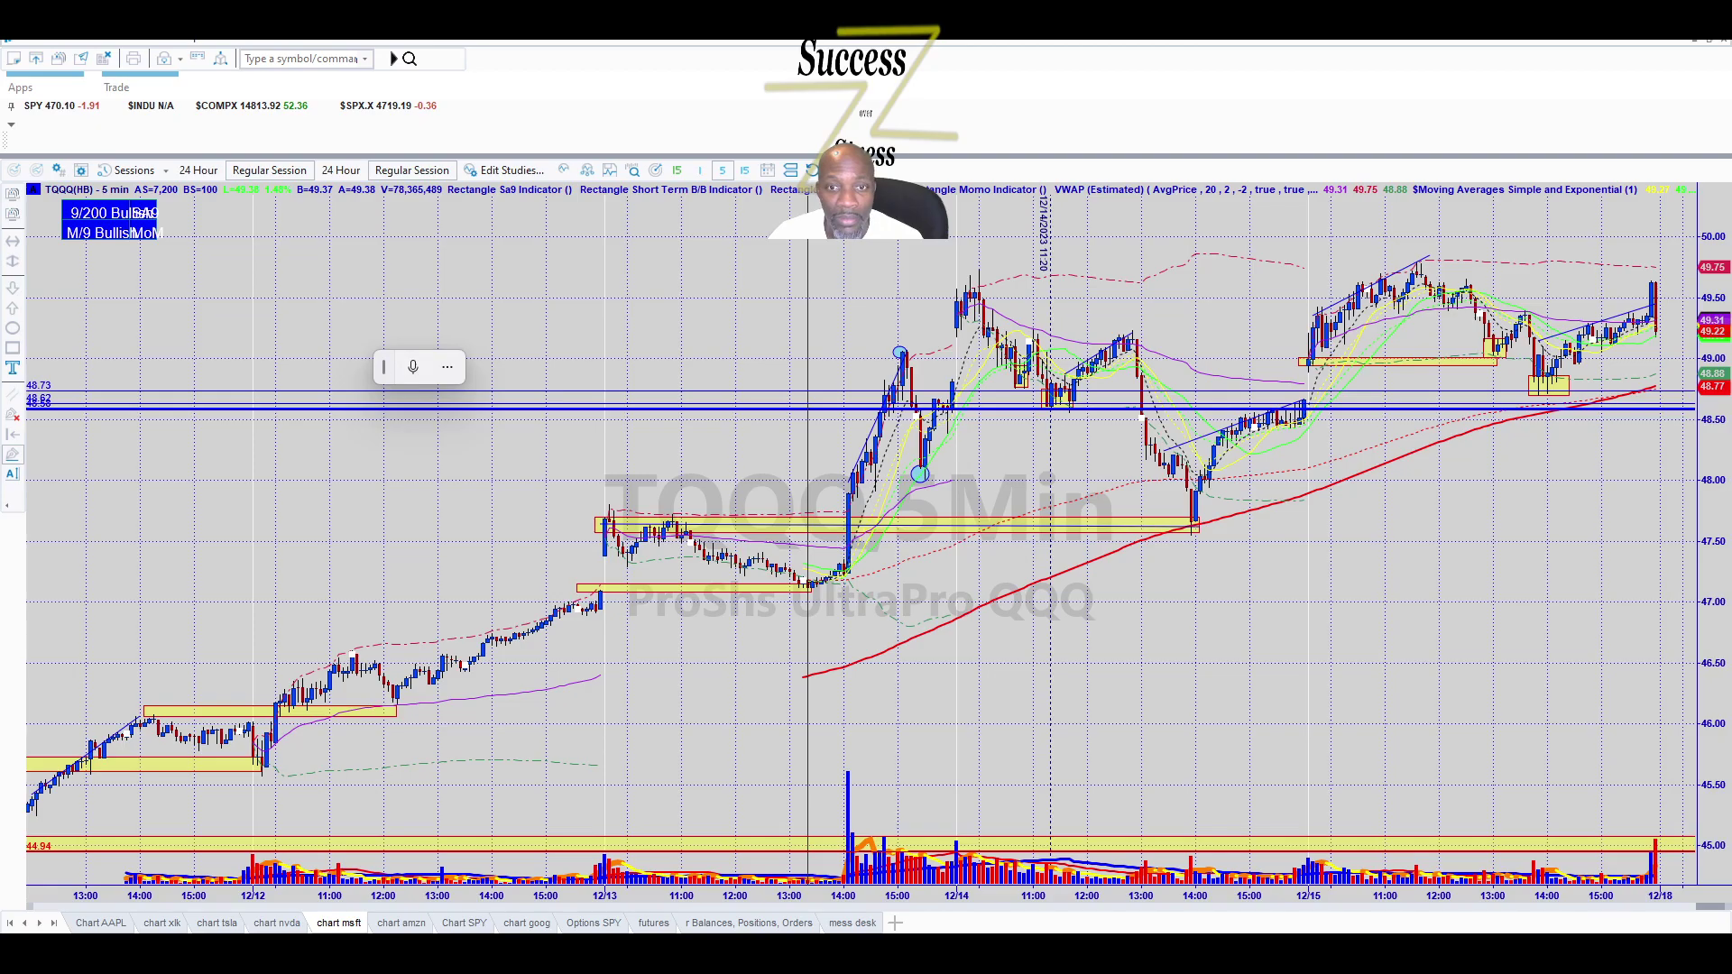
# Compare the 12/13 flush near 11:52 on the 5-second chart with the same period on the 5-minute chart.
pyautogui.moveTo(1, 578); pyautogui.dragTo(1014, 150)
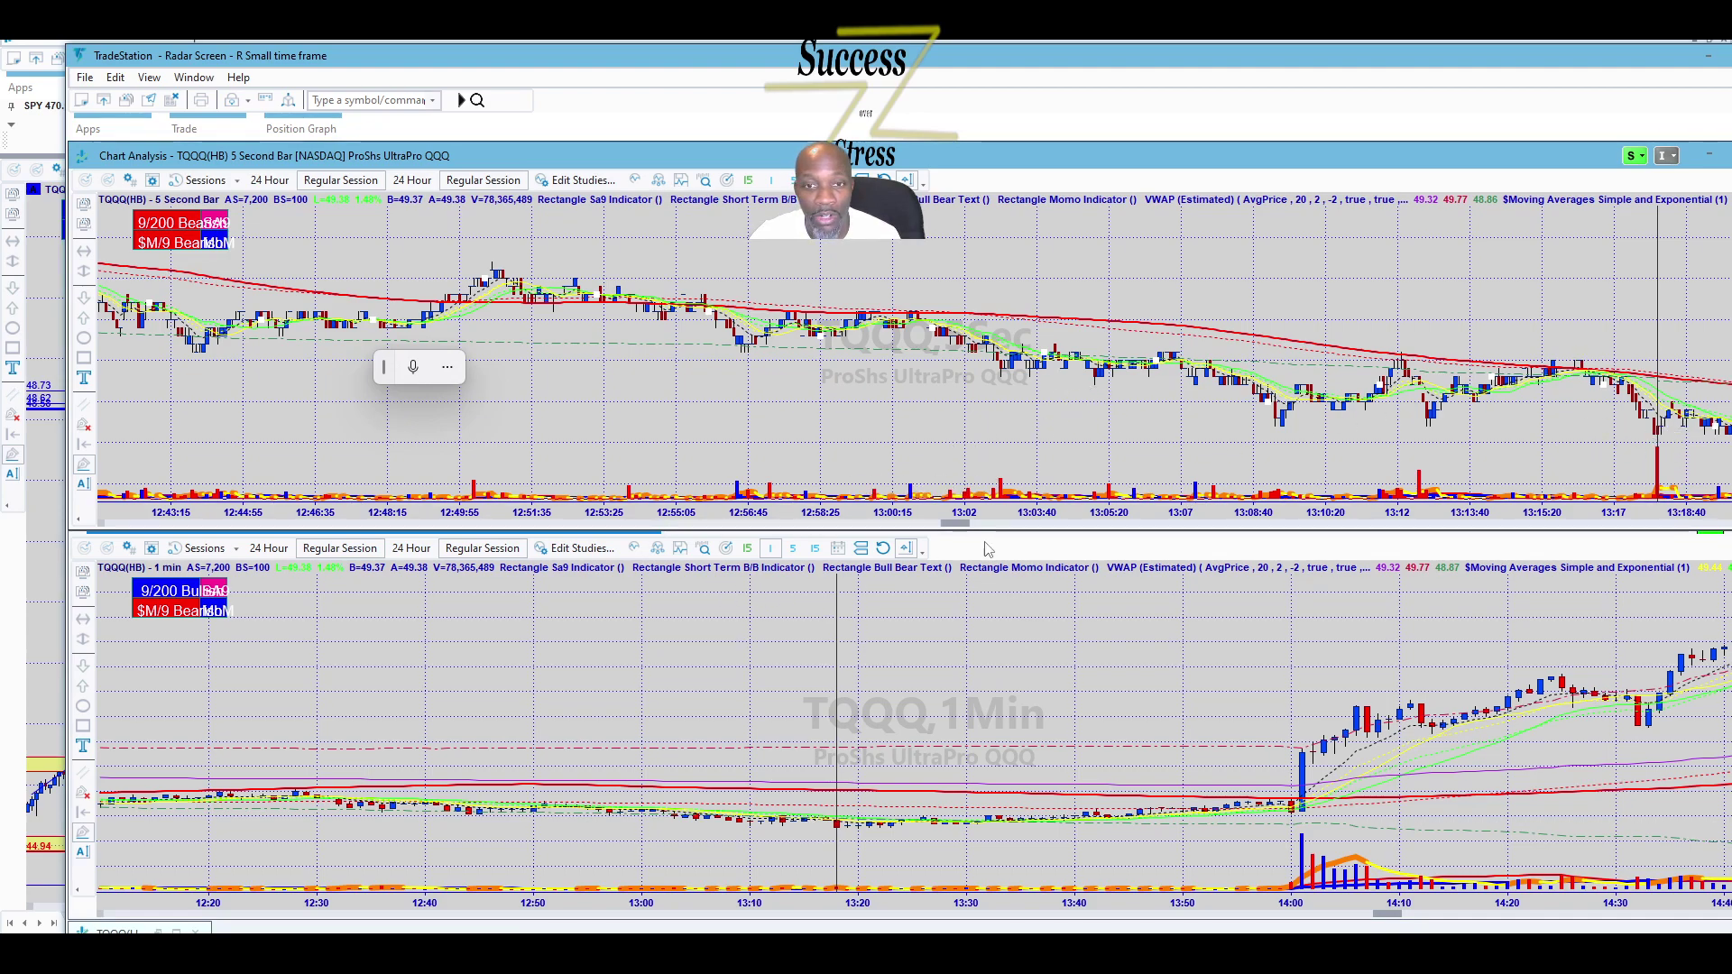
pyautogui.moveTo(960, 531); pyautogui.dragTo(903, 530)
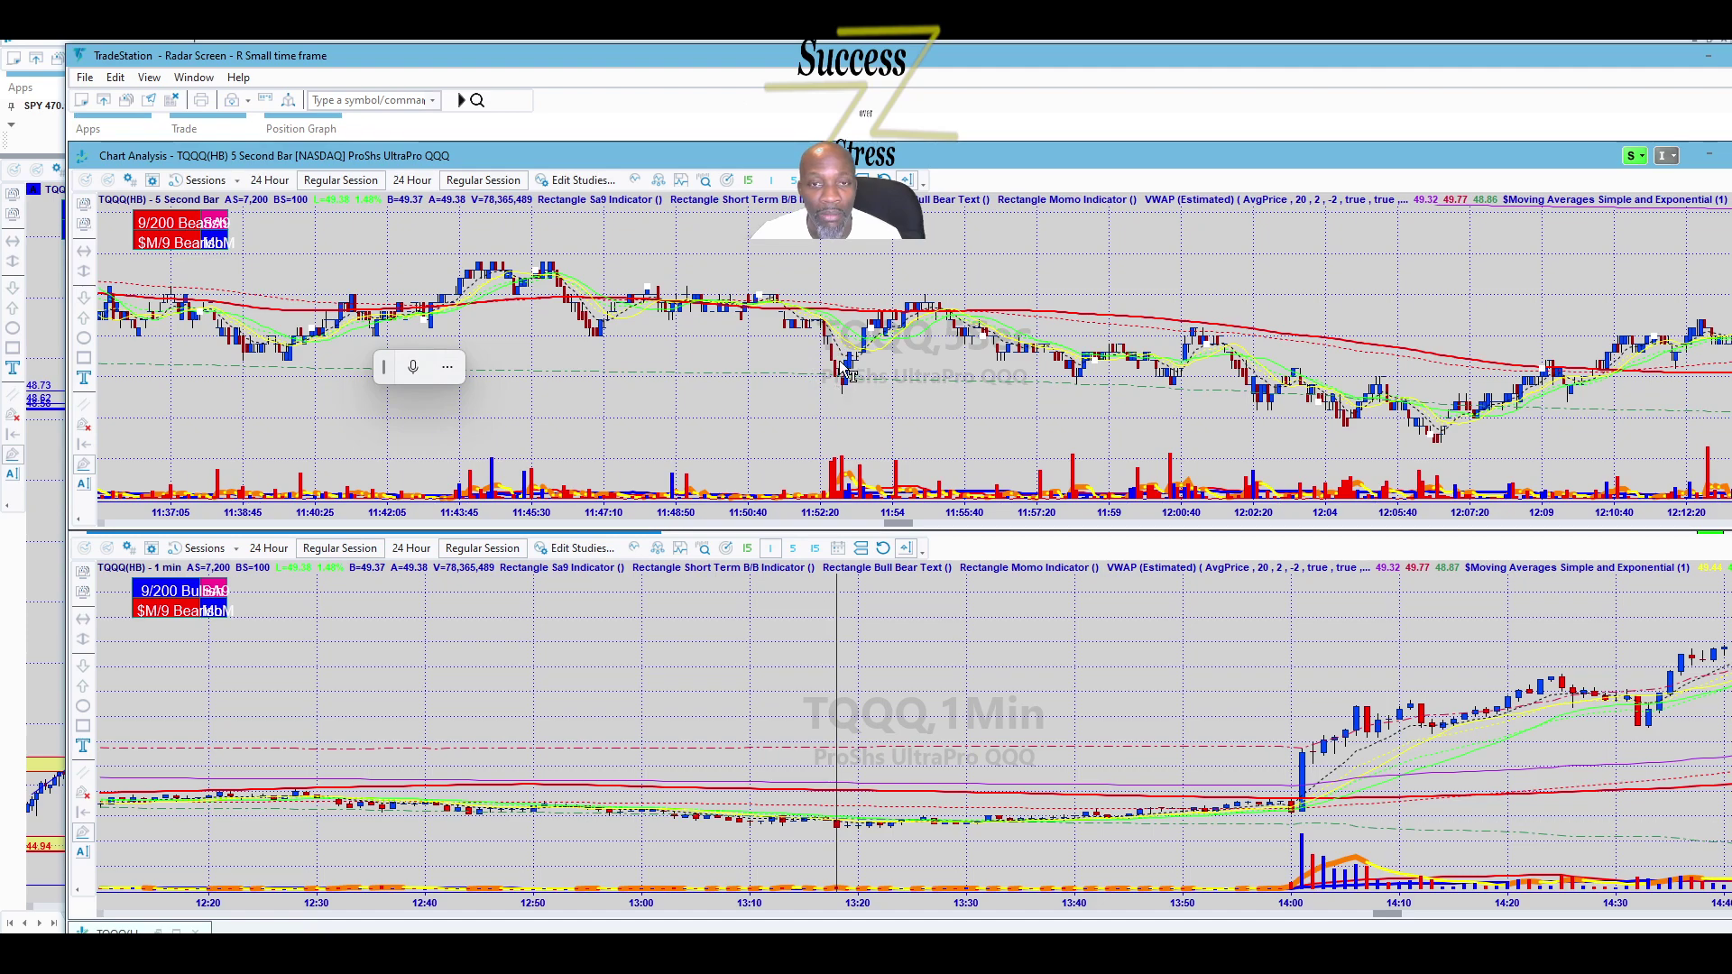
pyautogui.click(837, 411)
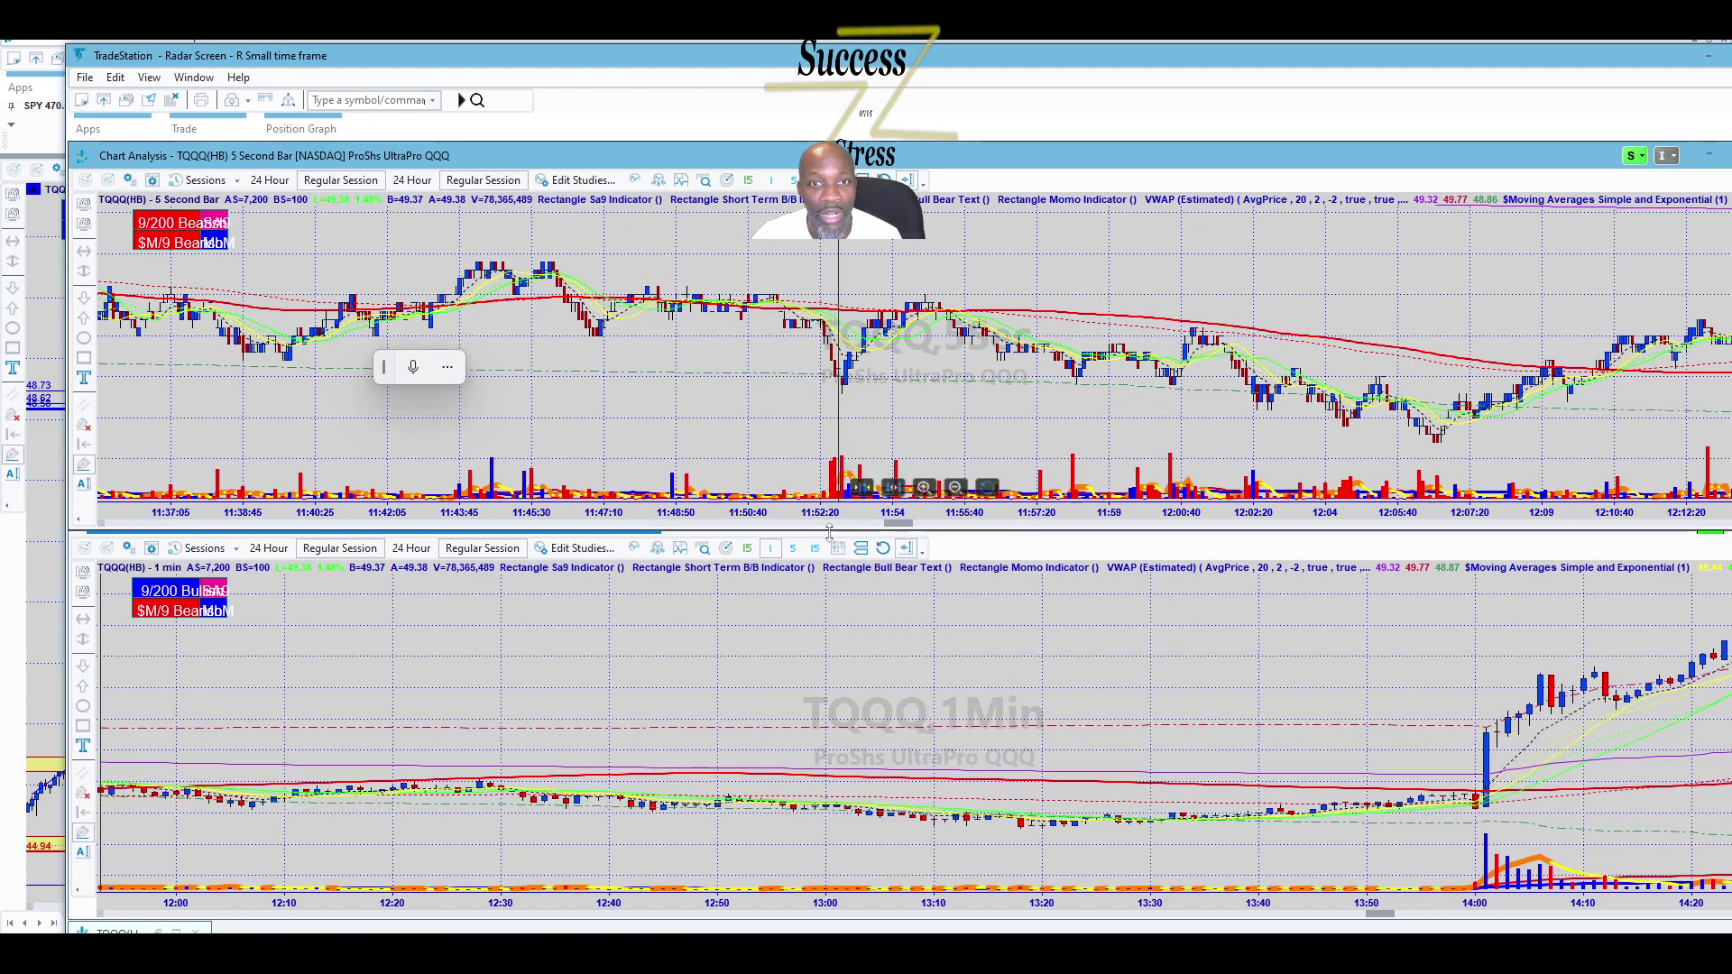
pyautogui.moveTo(1134, 64); pyautogui.dragTo(0, 796)
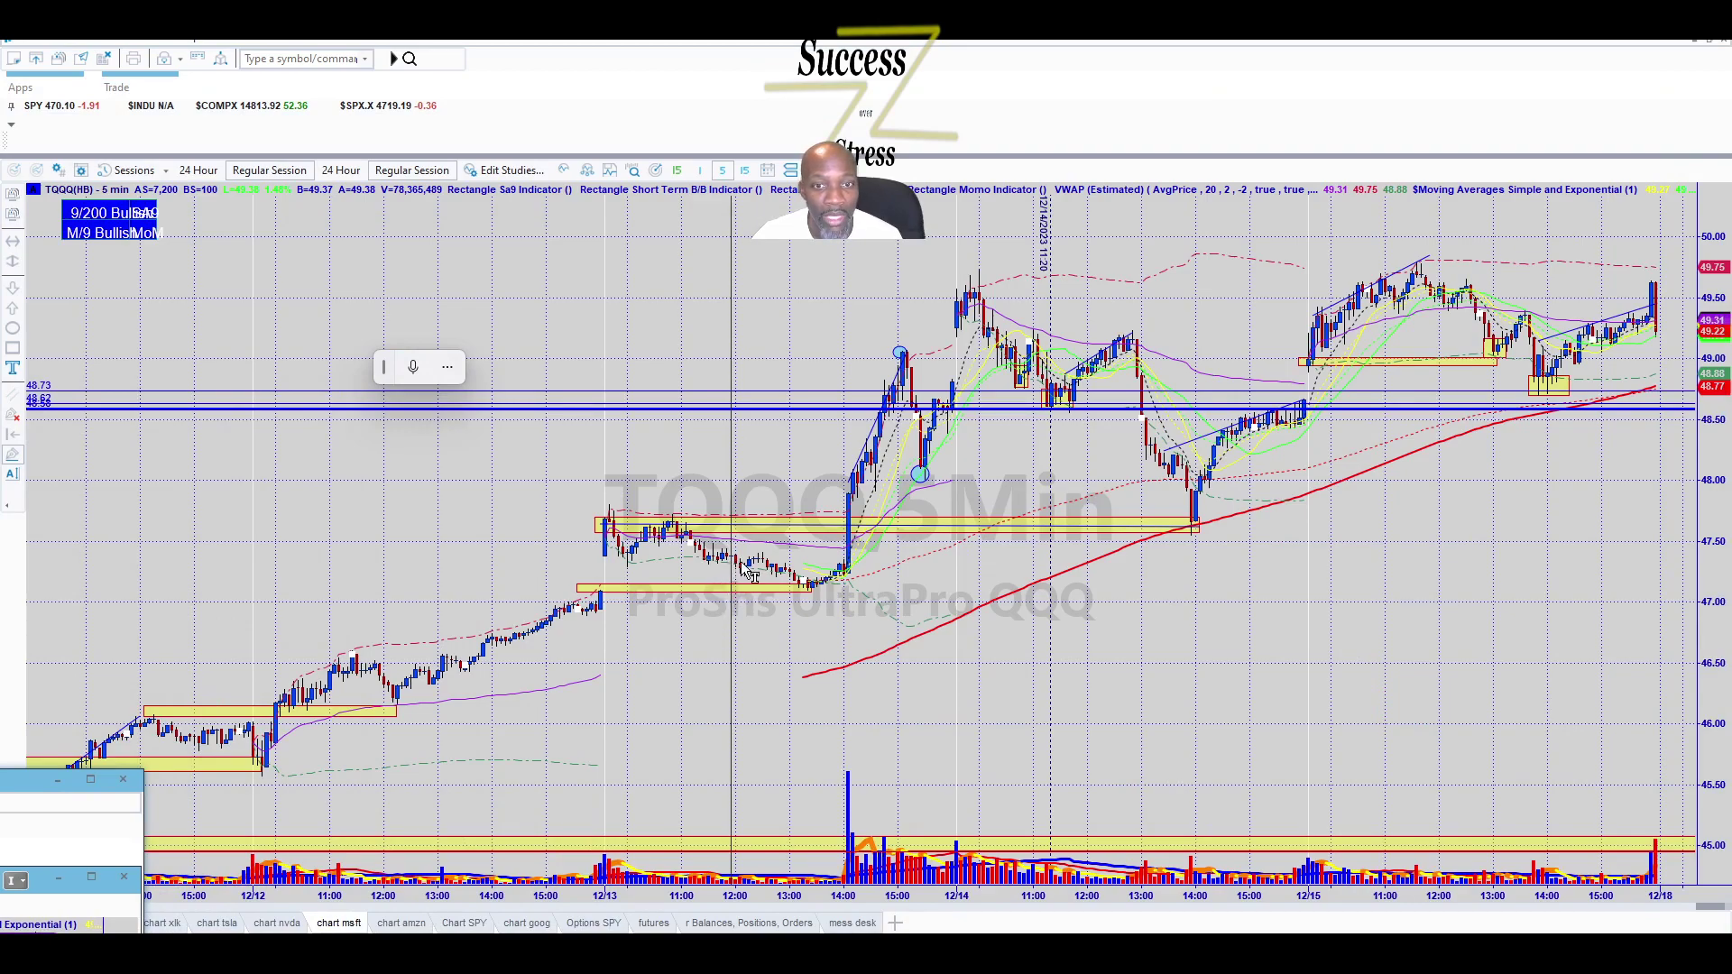
pyautogui.moveTo(0, 782); pyautogui.dragTo(630, 173)
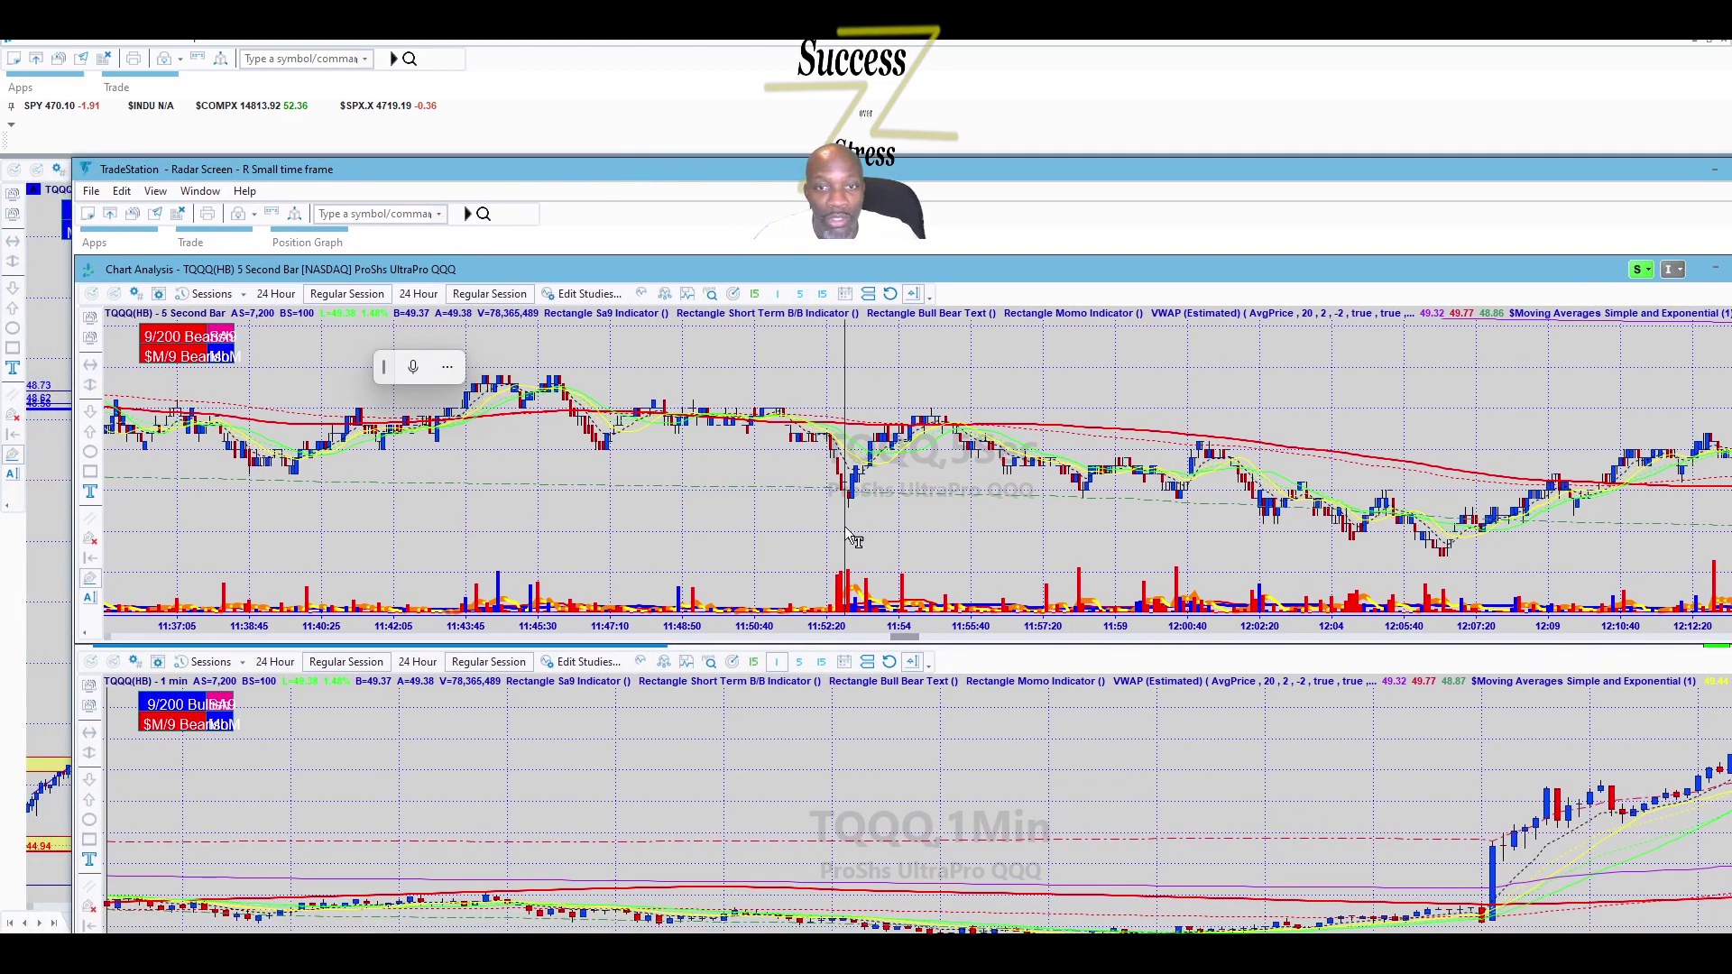
# Draw a descending trend line from the 11:54 high to about 11:59 on the 5-second chart and mark the low near 11:58 with an ellipse.
pyautogui.scroll(-5, 1015, 519)
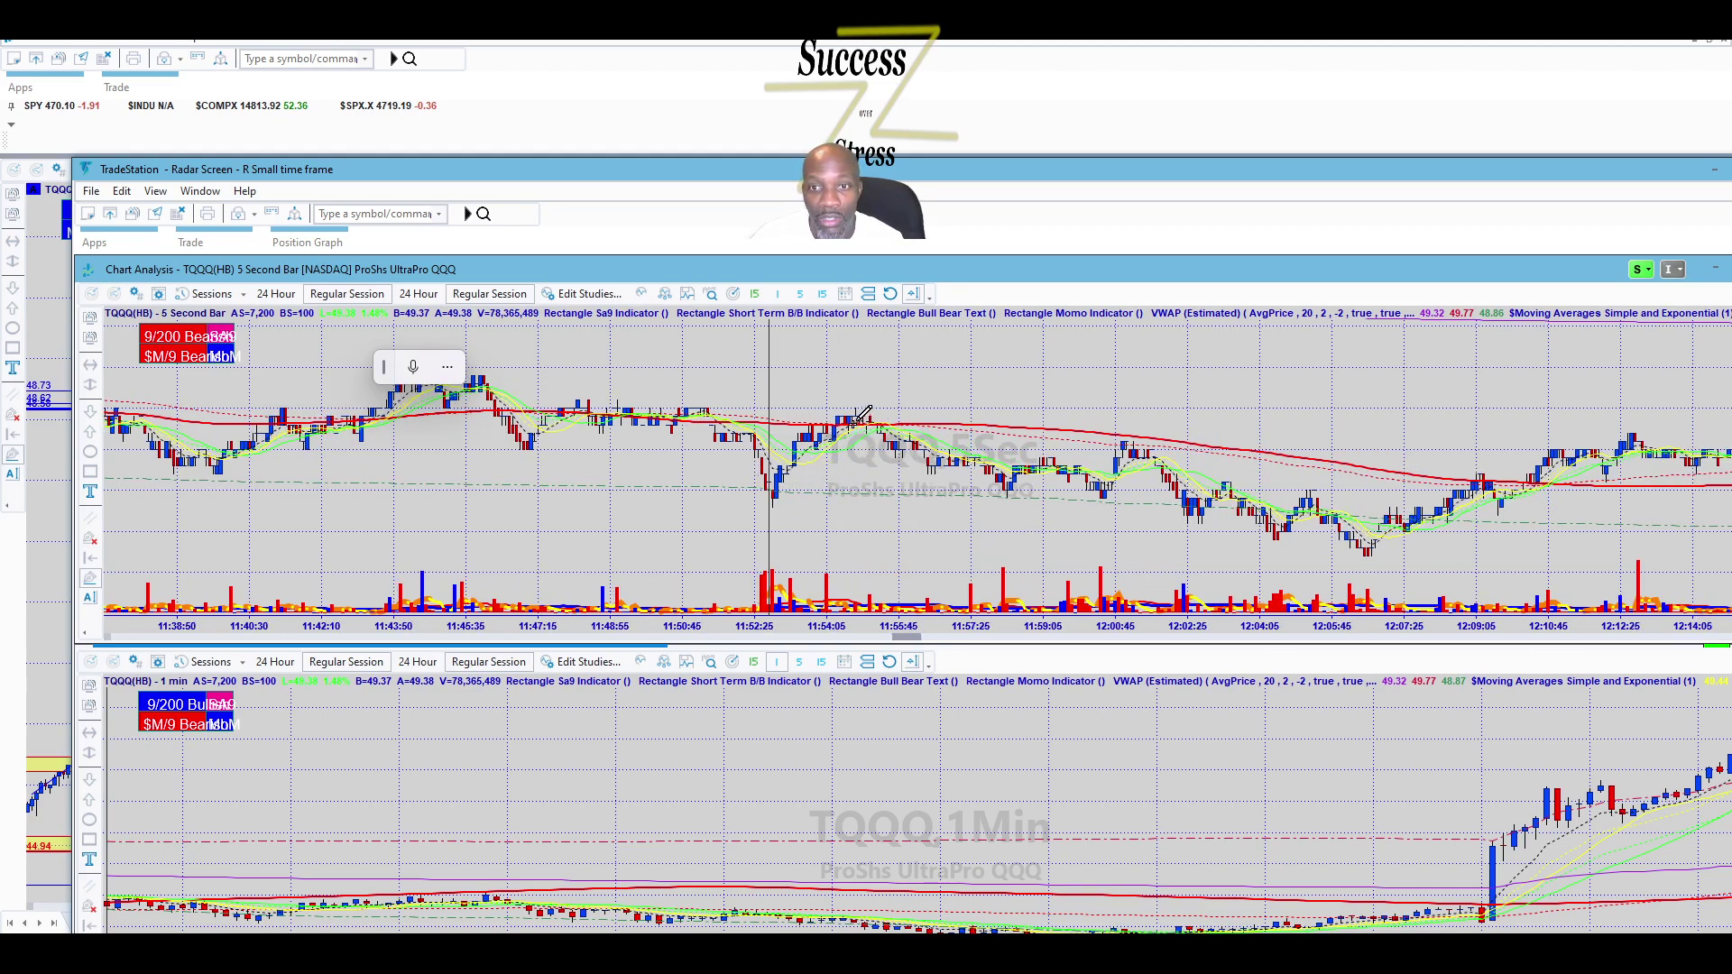
pyautogui.moveTo(856, 411); pyautogui.dragTo(1065, 494)
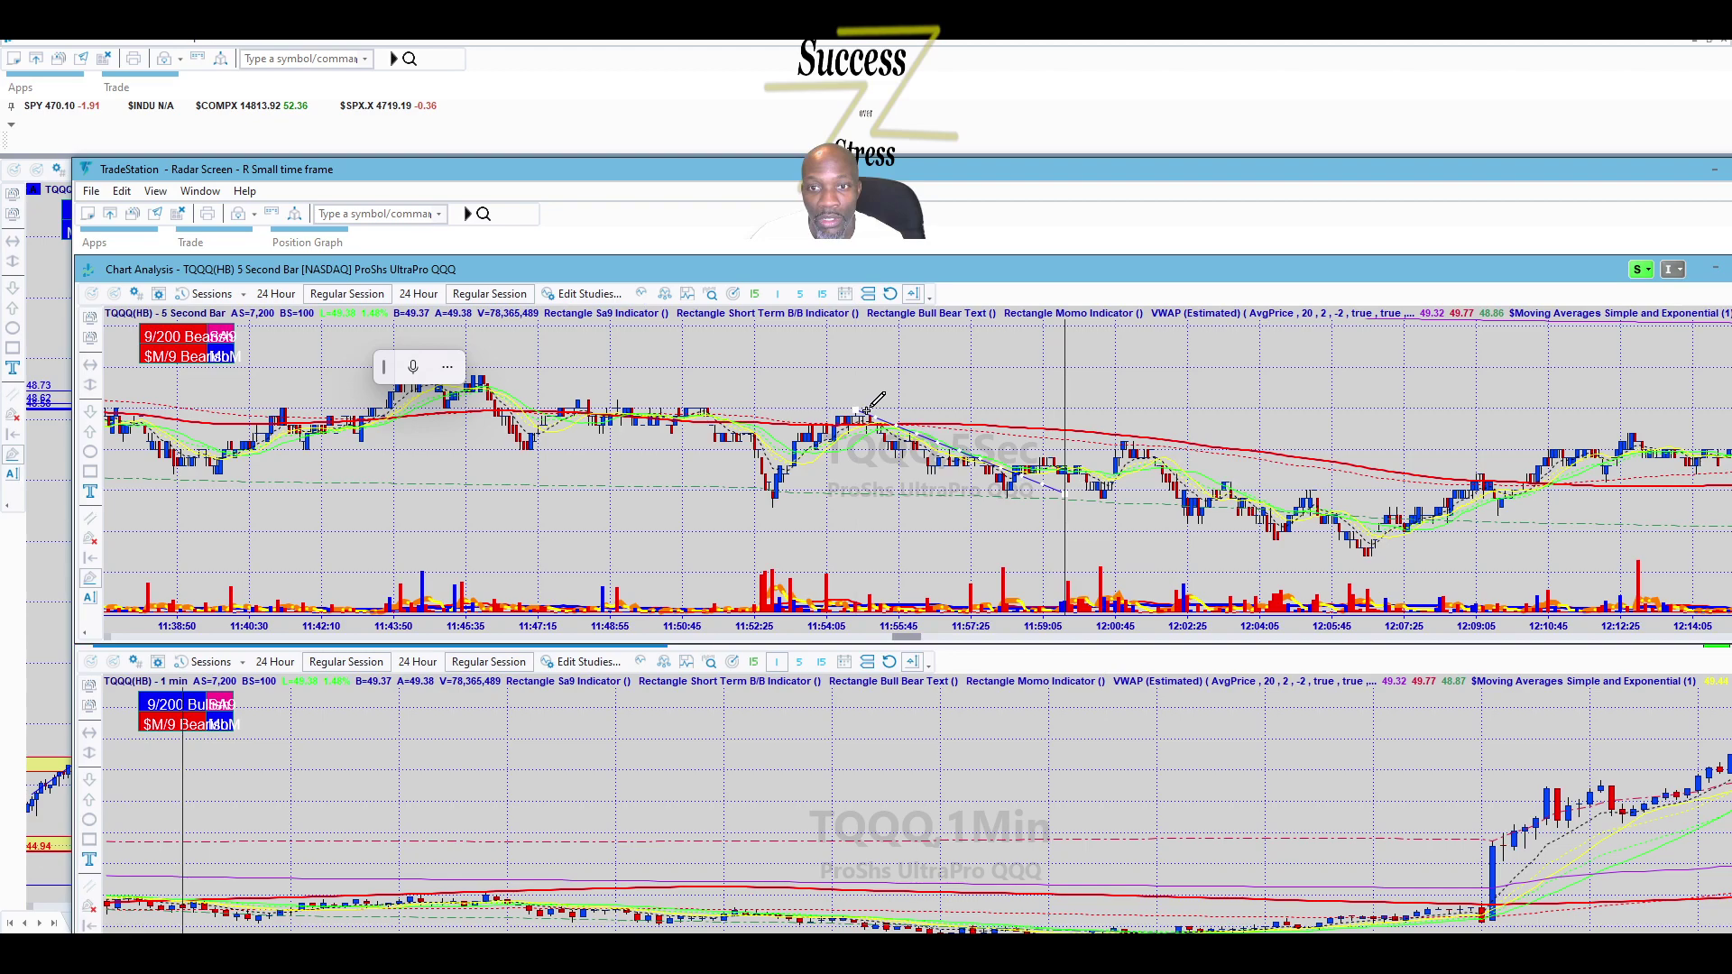
pyautogui.click(1000, 499)
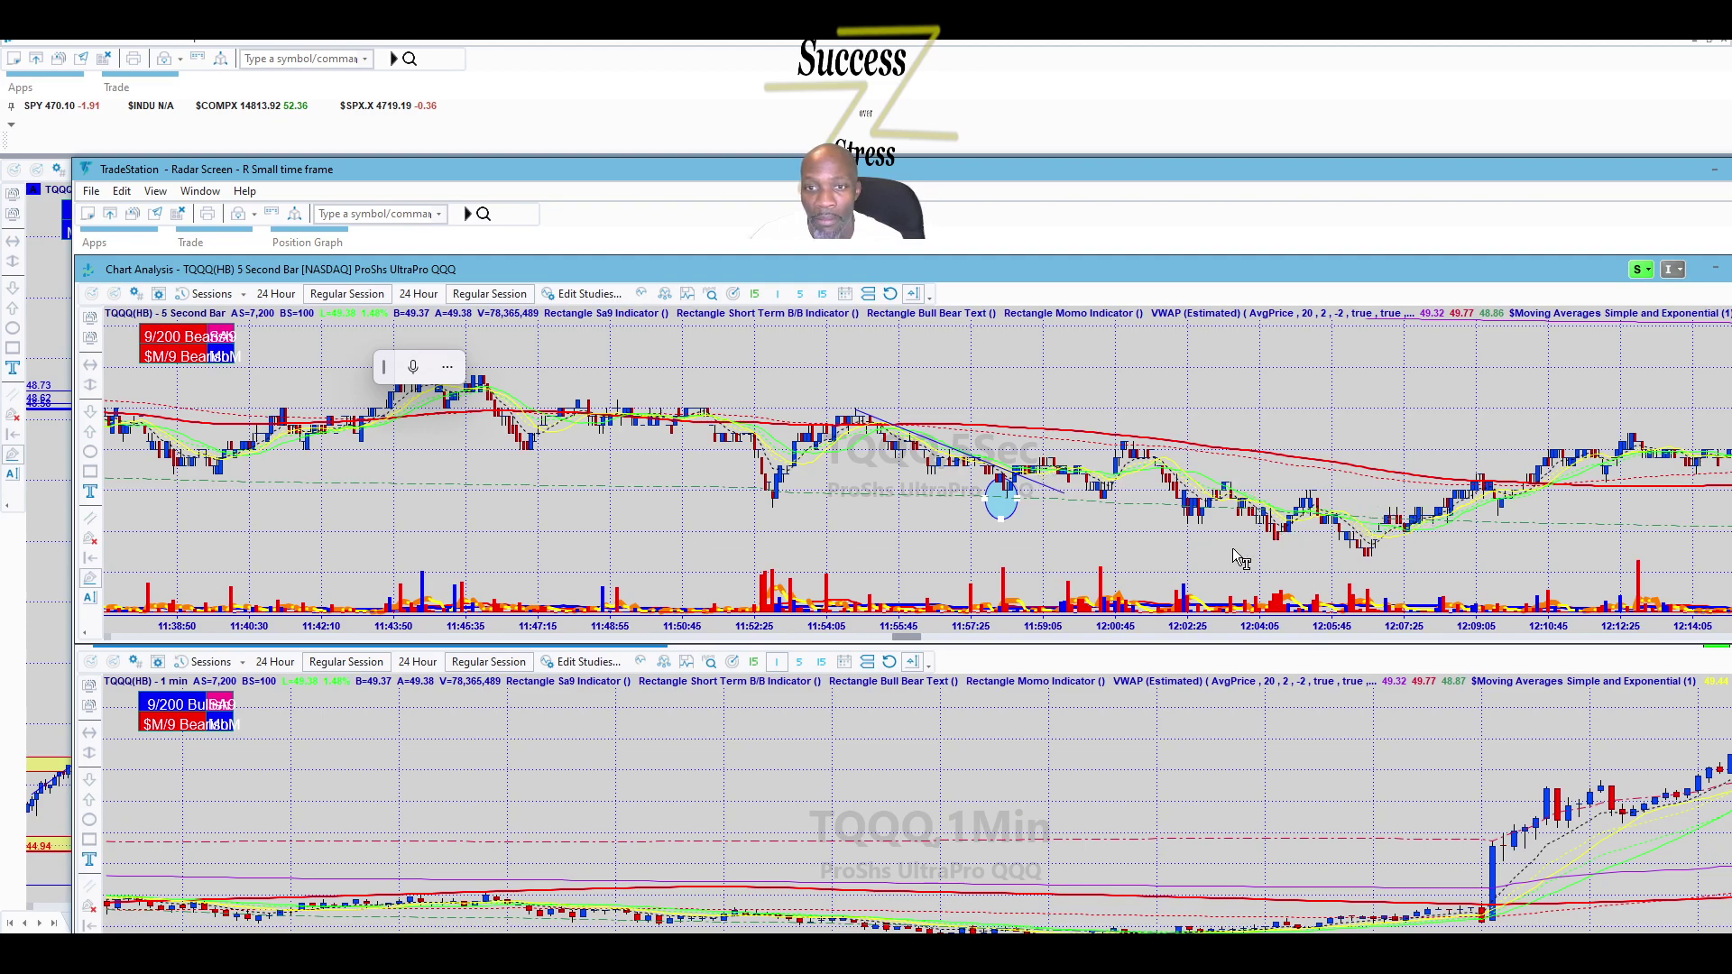
pyautogui.scroll(-7, 1170, 510)
pyautogui.scroll(-5, 1378, 514)
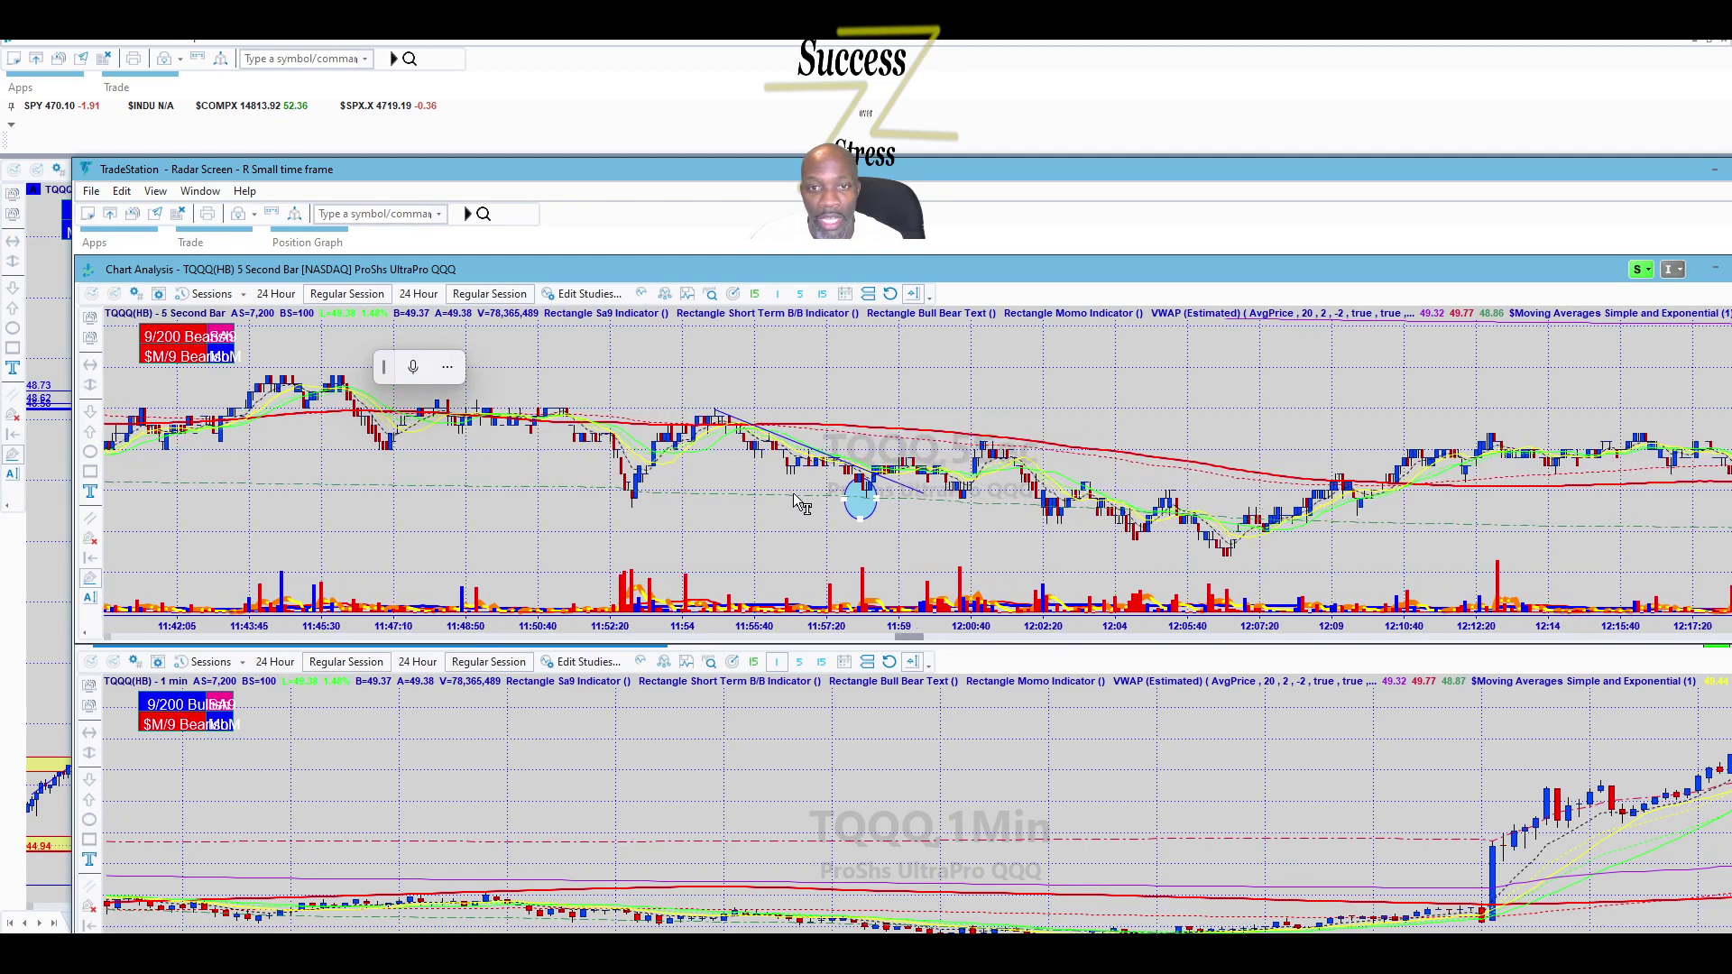
pyautogui.scroll(1, 843, 550)
pyautogui.click(827, 545)
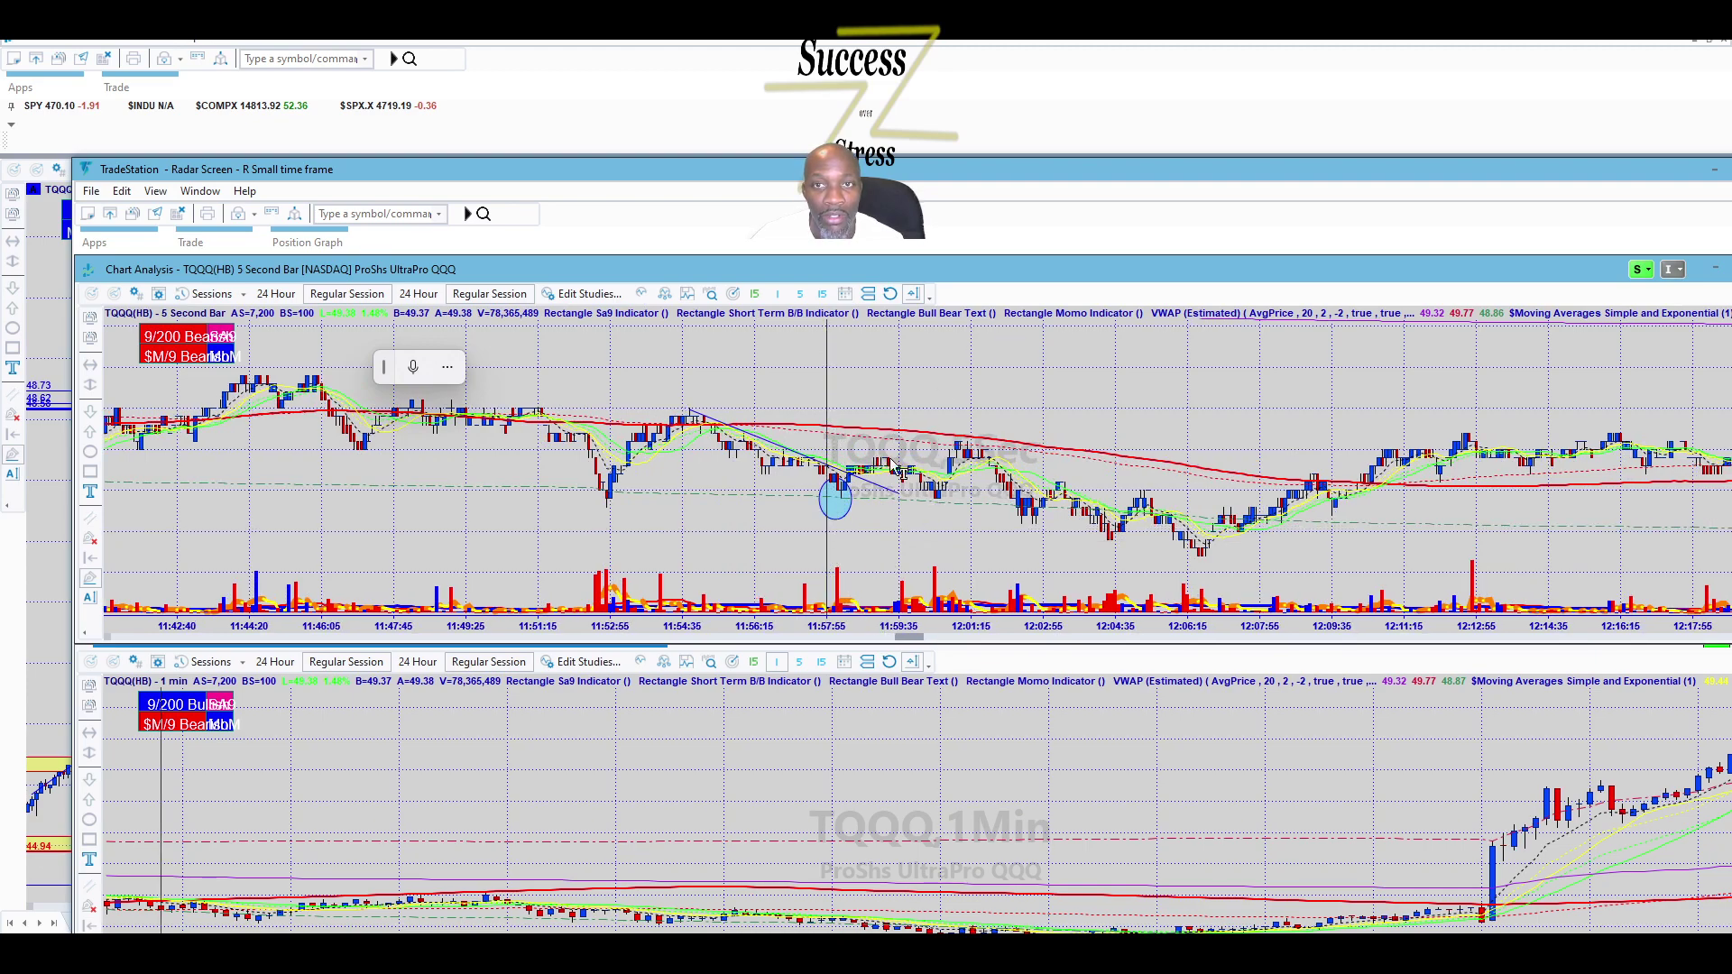
# Draw a thin rectangle at about 47.3 on the 5-minute chart, from the 12/13 open to about 12:00.
pyautogui.moveTo(1174, 168); pyautogui.dragTo(0, 603)
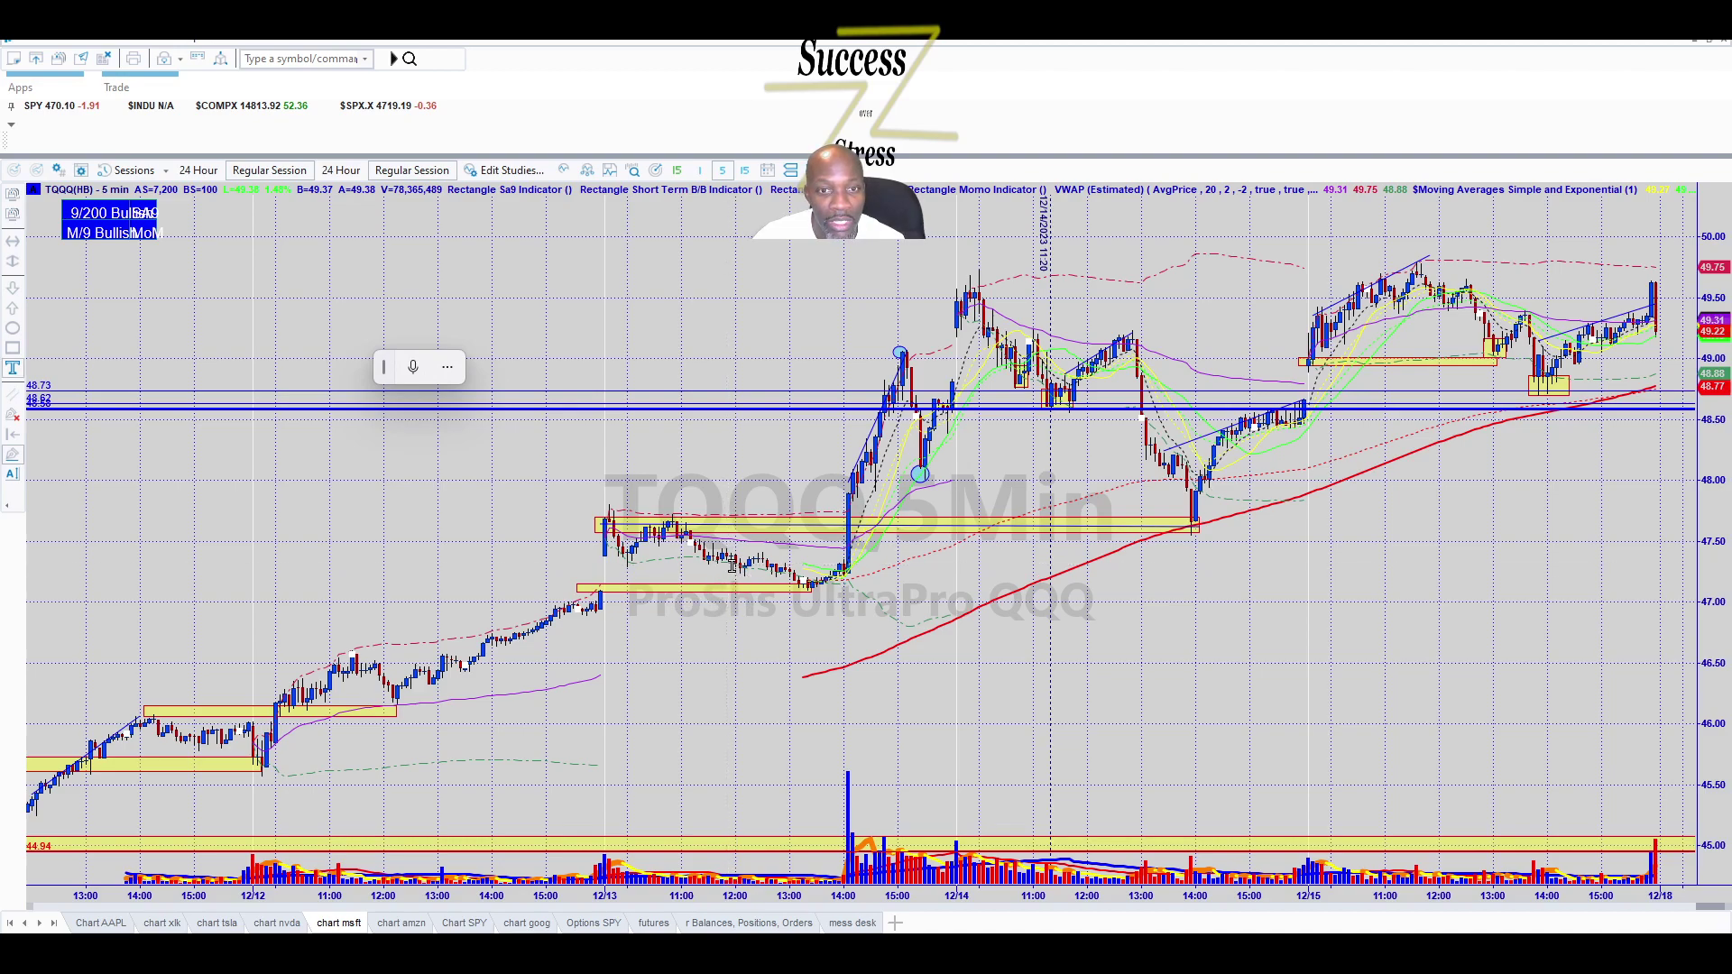
pyautogui.hotkey('alt', 'r')
pyautogui.moveTo(735, 565); pyautogui.dragTo(596, 571)
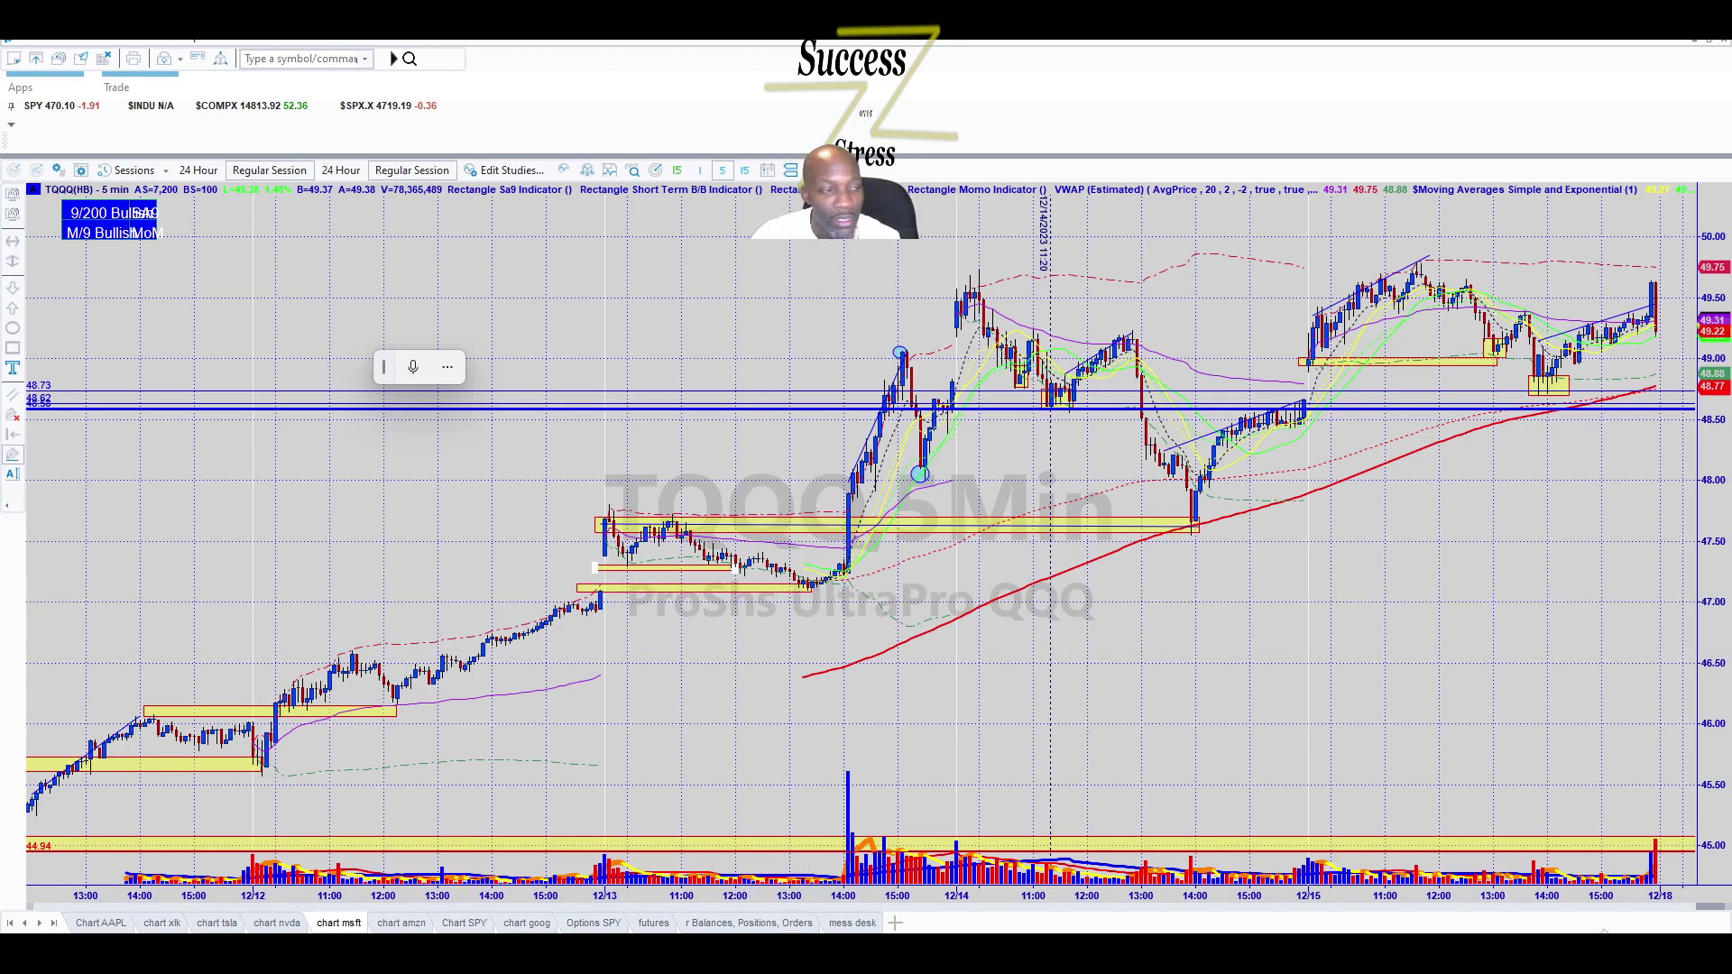
pyautogui.scroll(1, 815, 685)
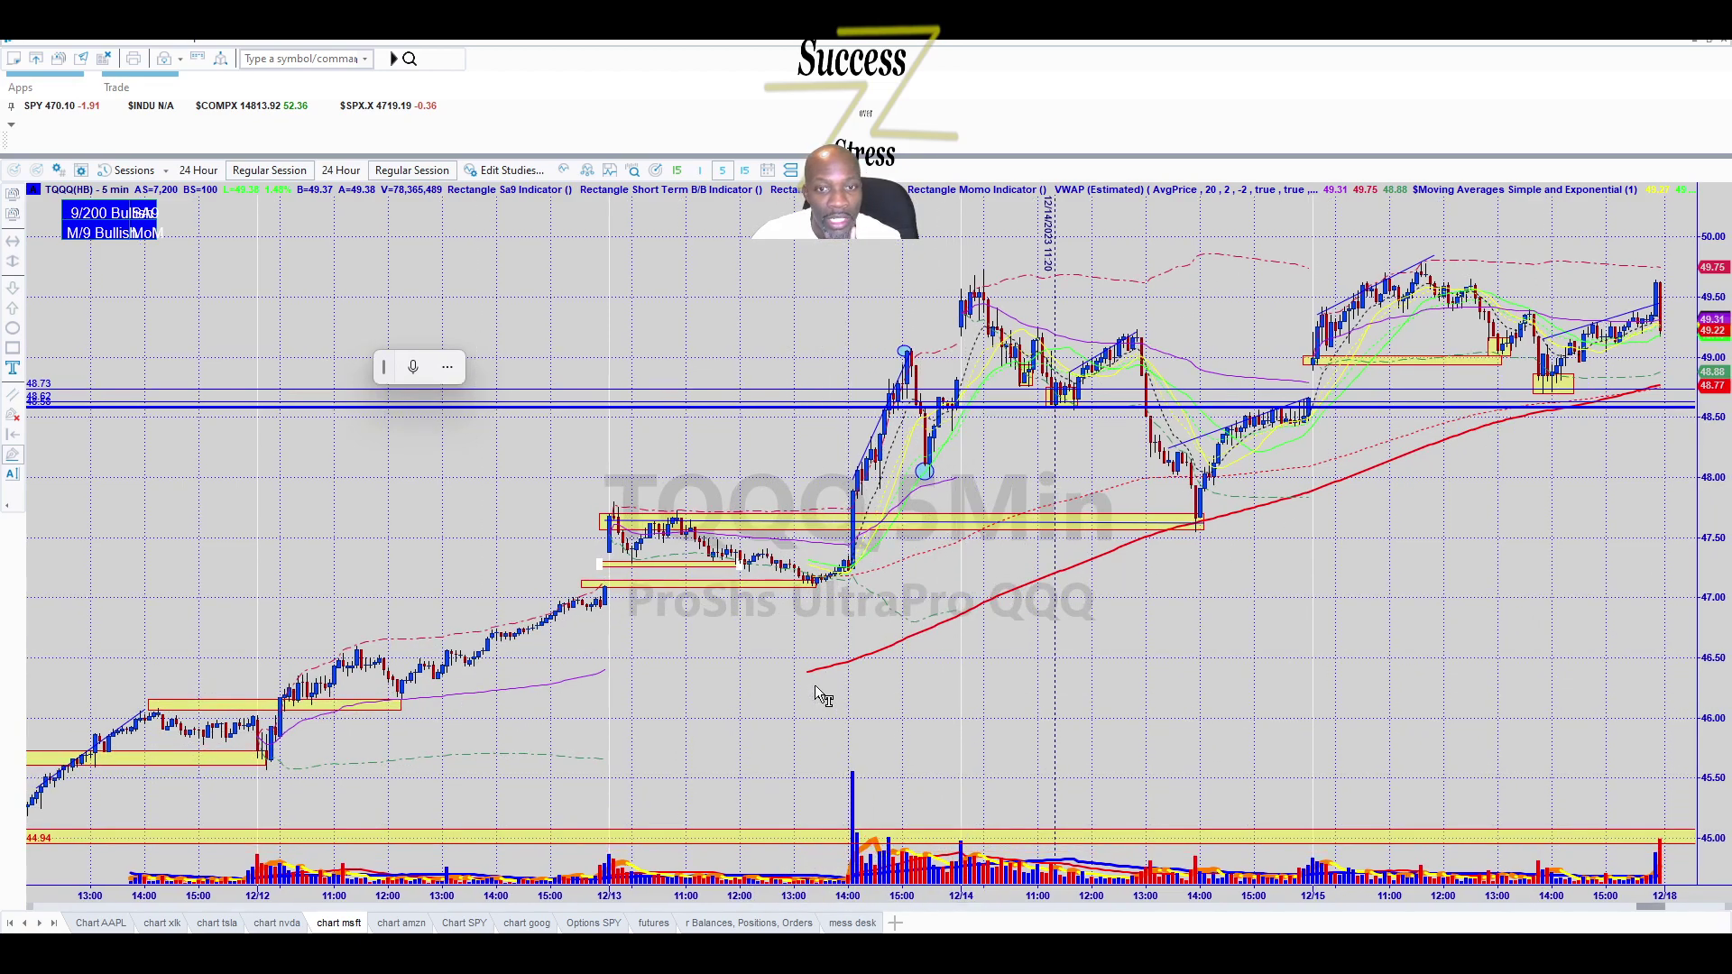
pyautogui.click(816, 626)
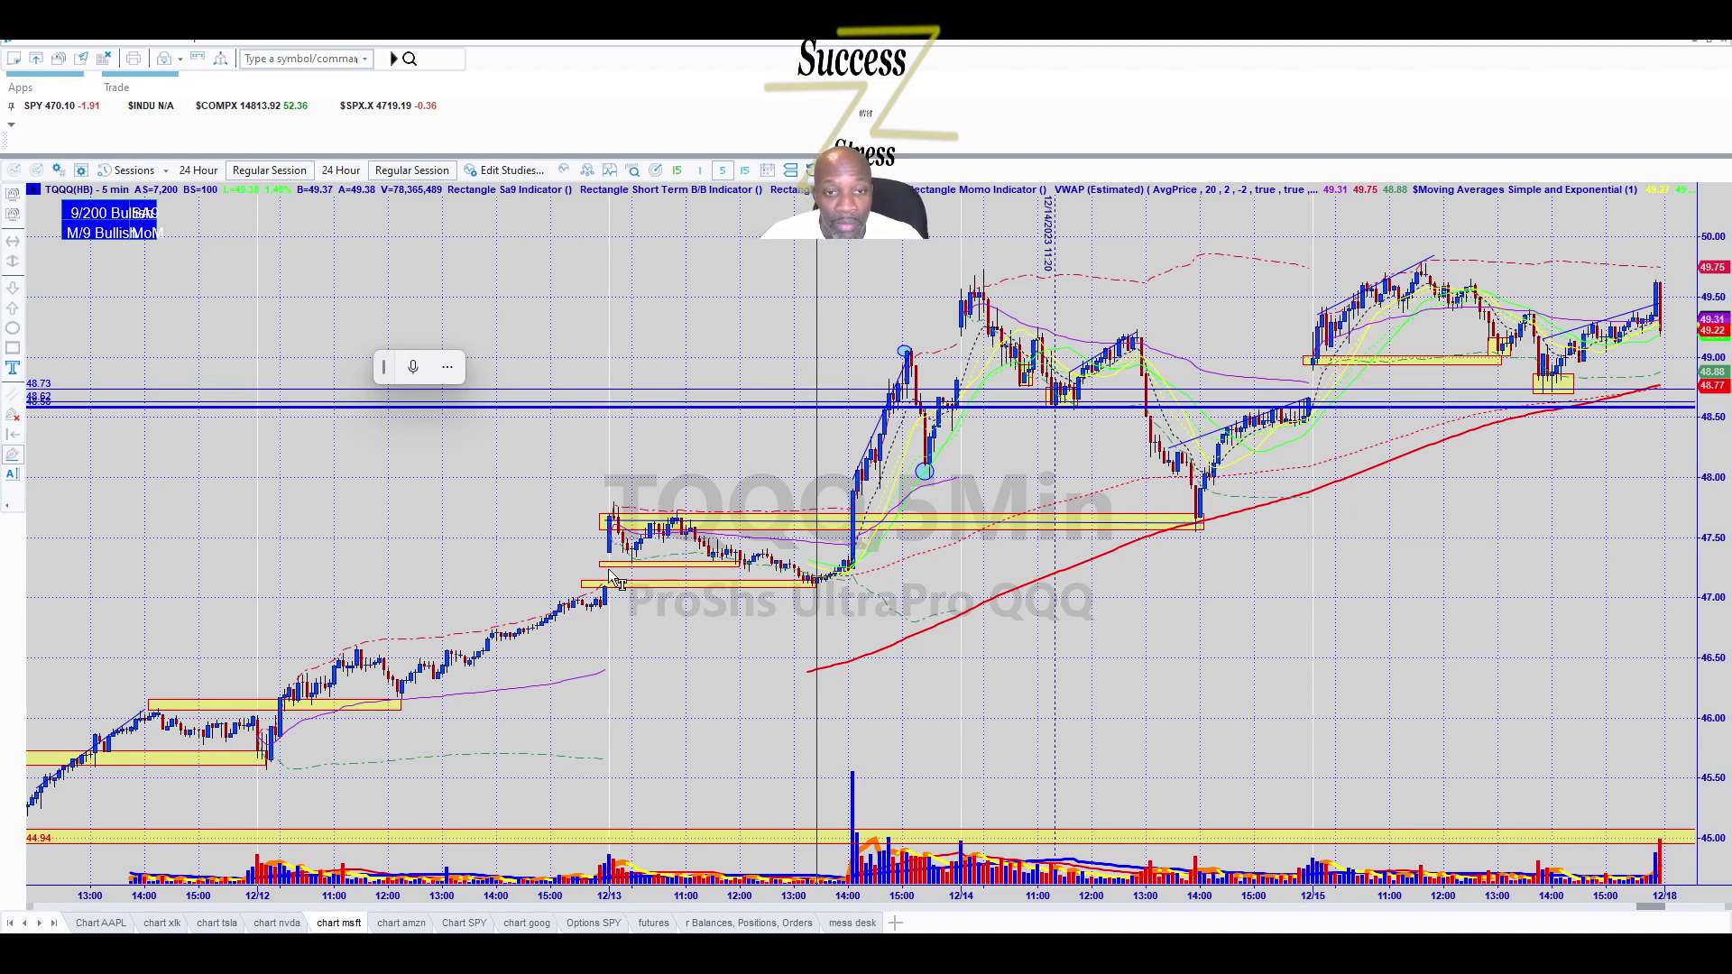
# Bring the small time frame window back over the 5-minute chart and maximize it.
pyautogui.moveTo(1731, 172); pyautogui.dragTo(1198, 89)
pyautogui.doubleClick(1198, 89)
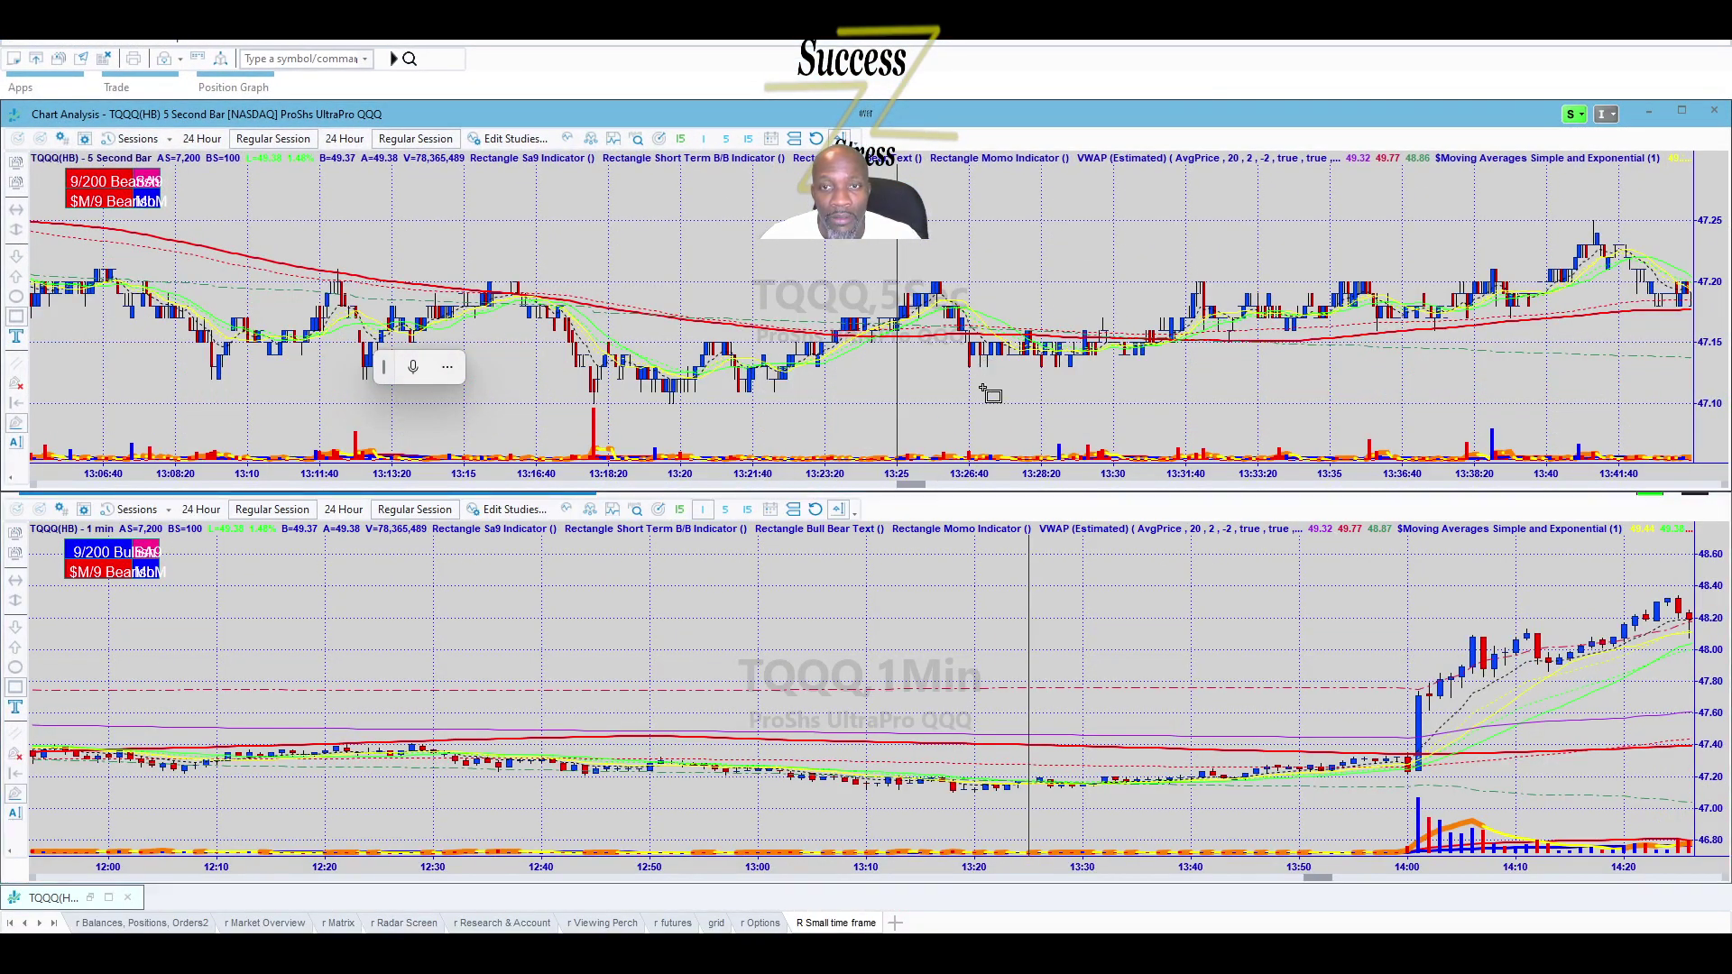
pyautogui.click(973, 391)
pyautogui.scroll(-2, 979, 394)
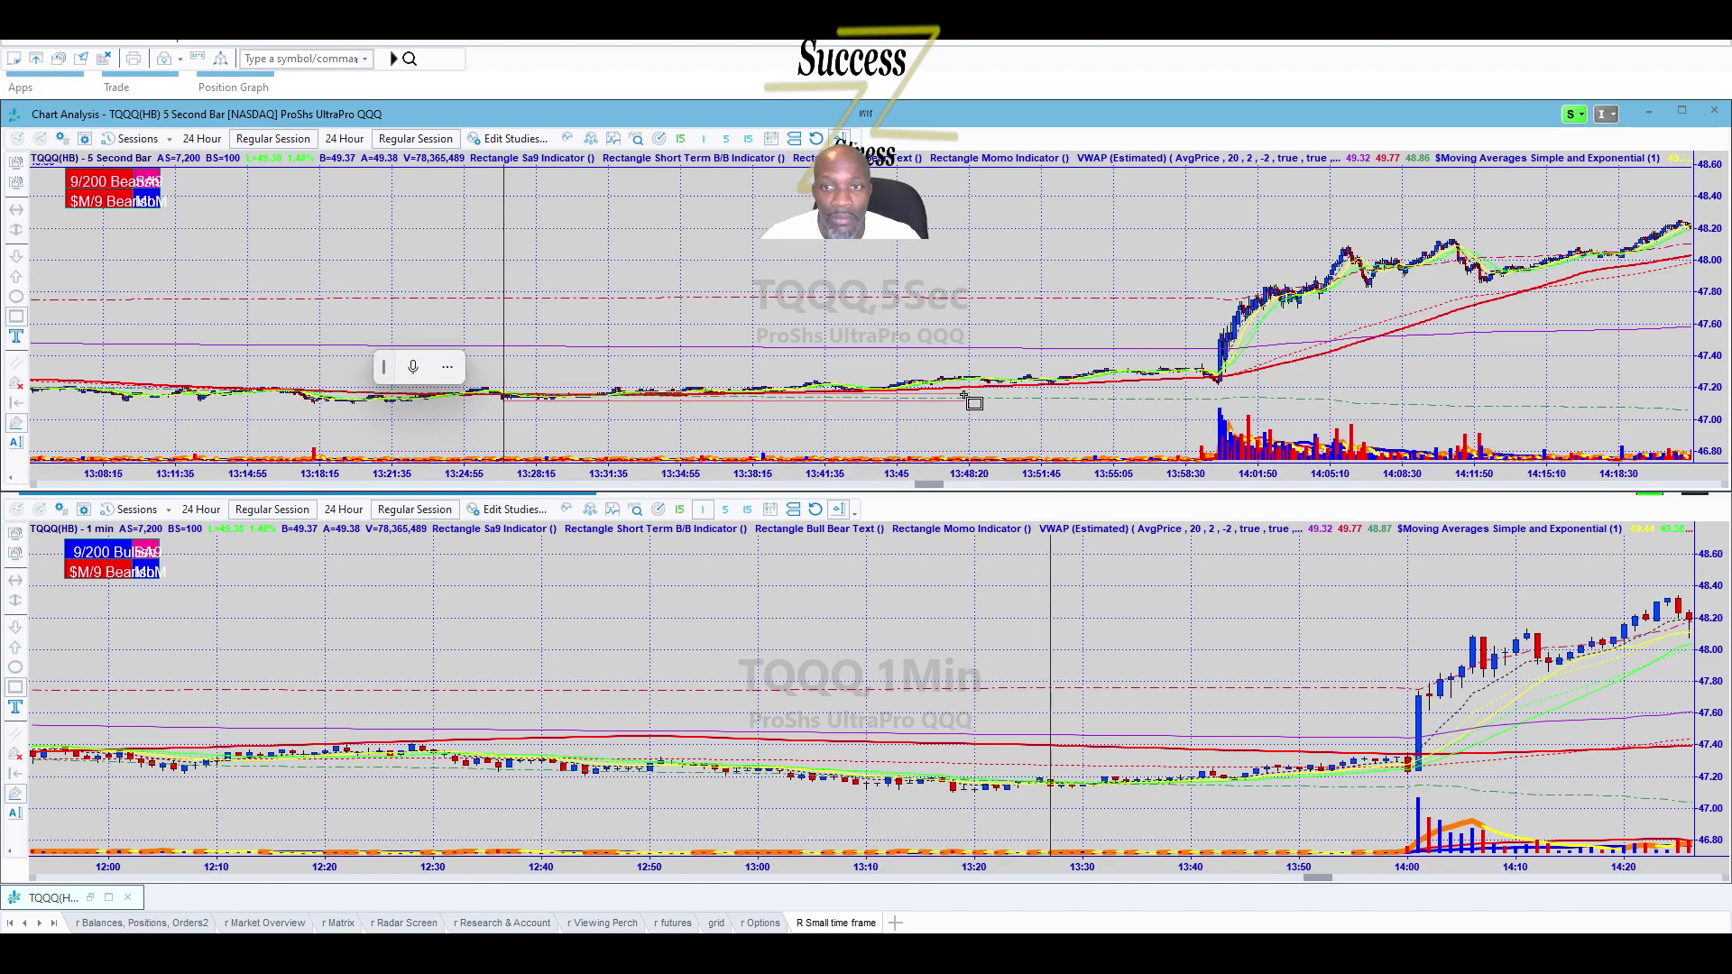
pyautogui.scroll(2, 908, 408)
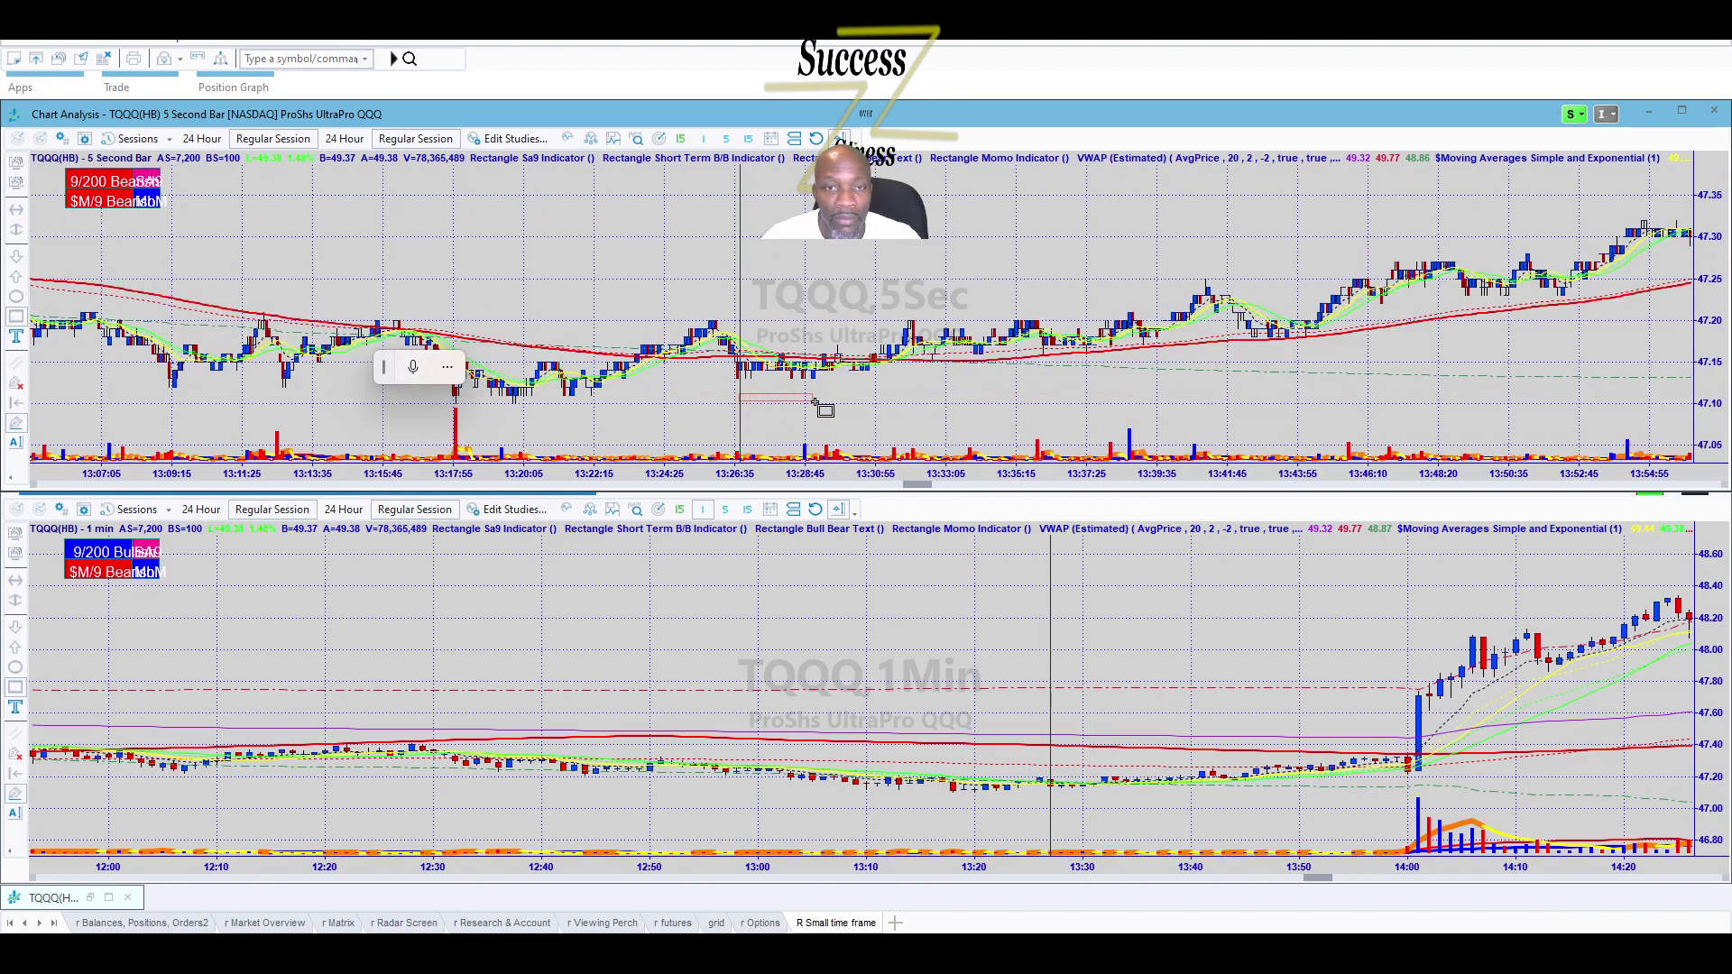
pyautogui.scroll(3, 814, 403)
pyautogui.scroll(1, 667, 421)
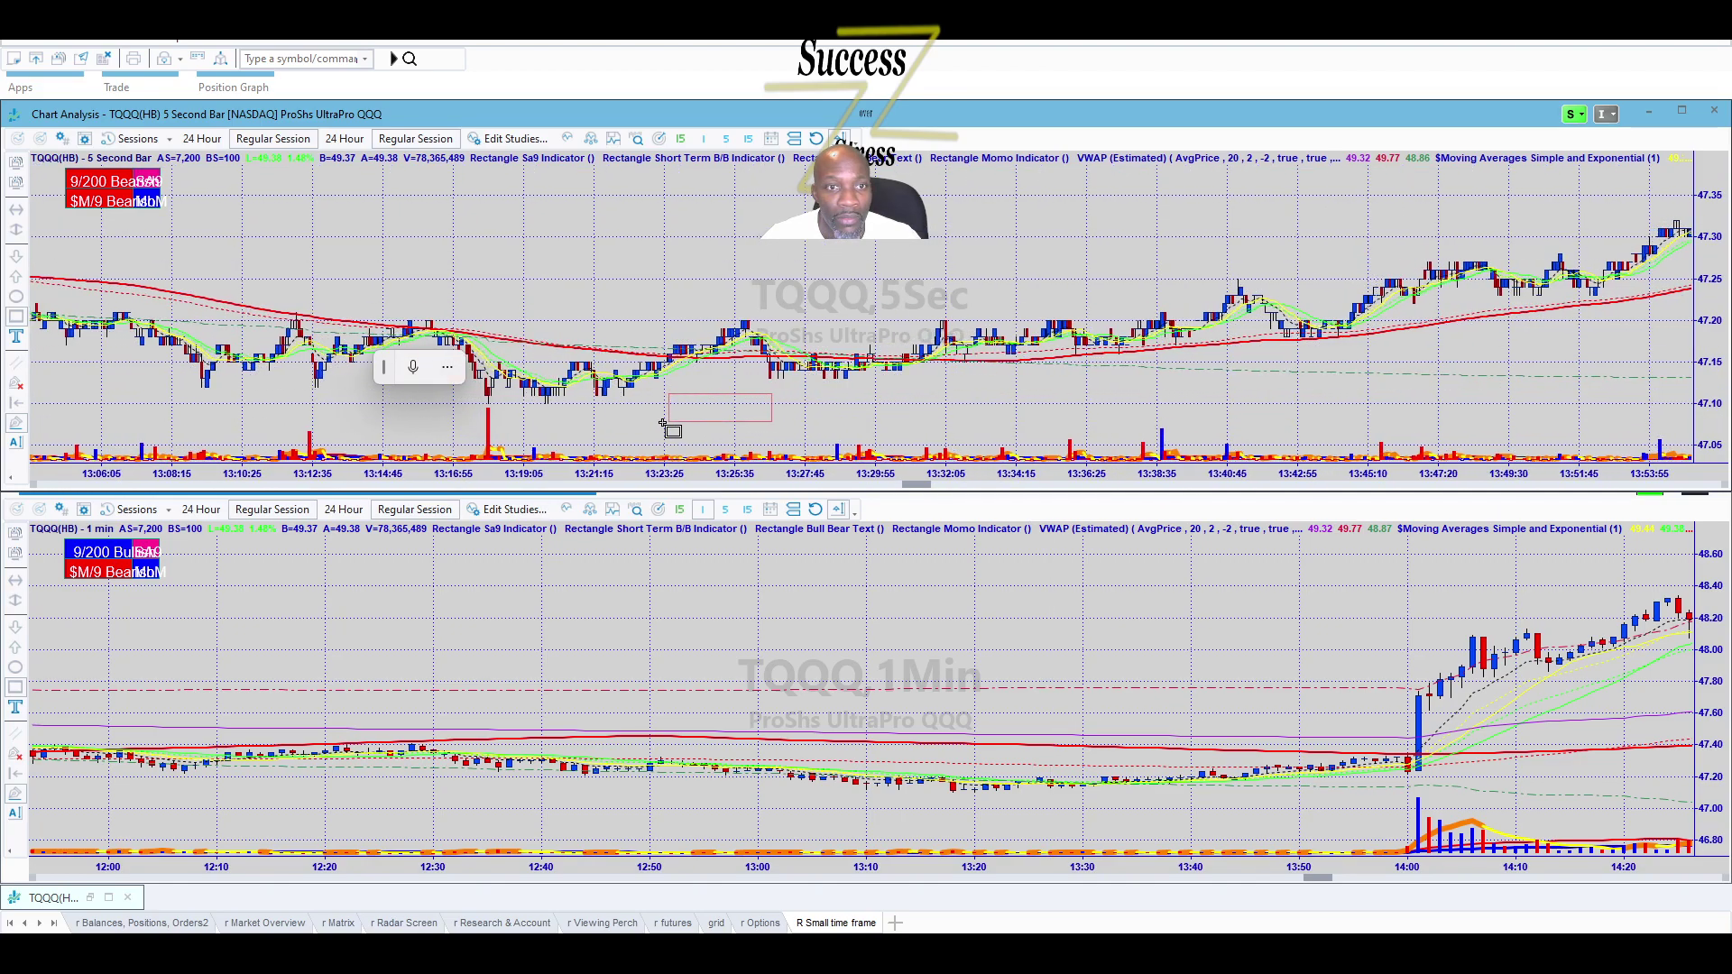
pyautogui.scroll(3, 651, 425)
pyautogui.press('Escape')
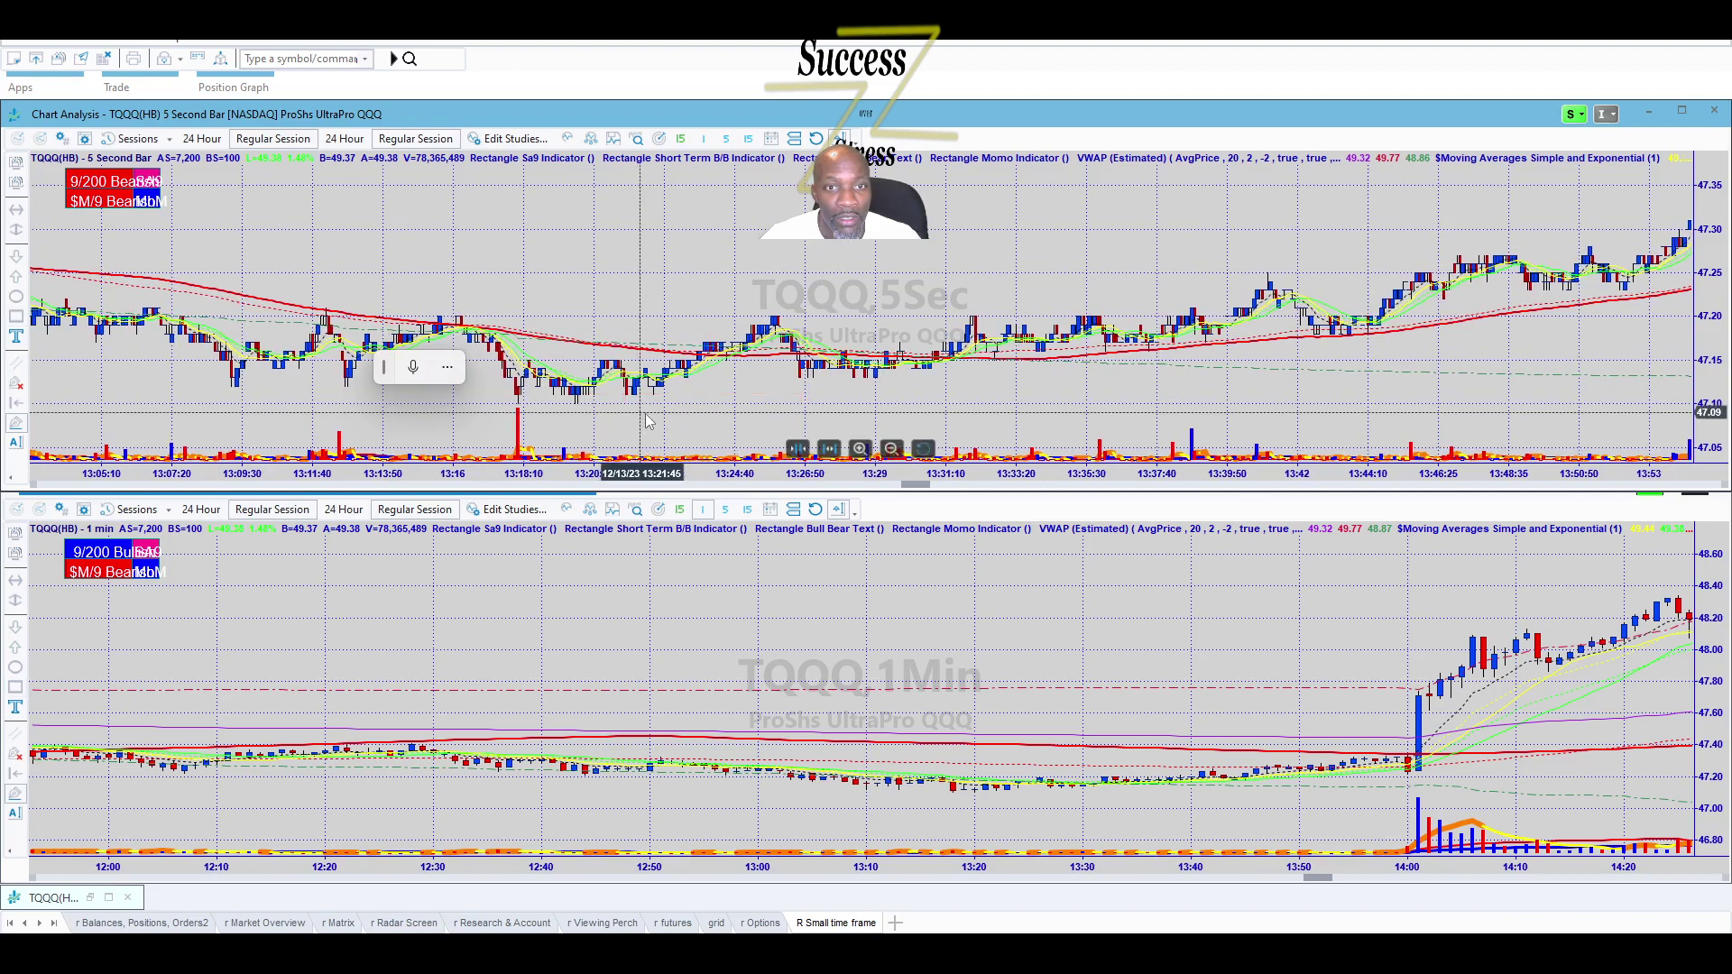
# Examine the 12/13 decline from about 12:21 and the lows around 13:17 to 13:23 on the 5-second chart.
pyautogui.scroll(3, 637, 419)
pyautogui.scroll(3, 637, 417)
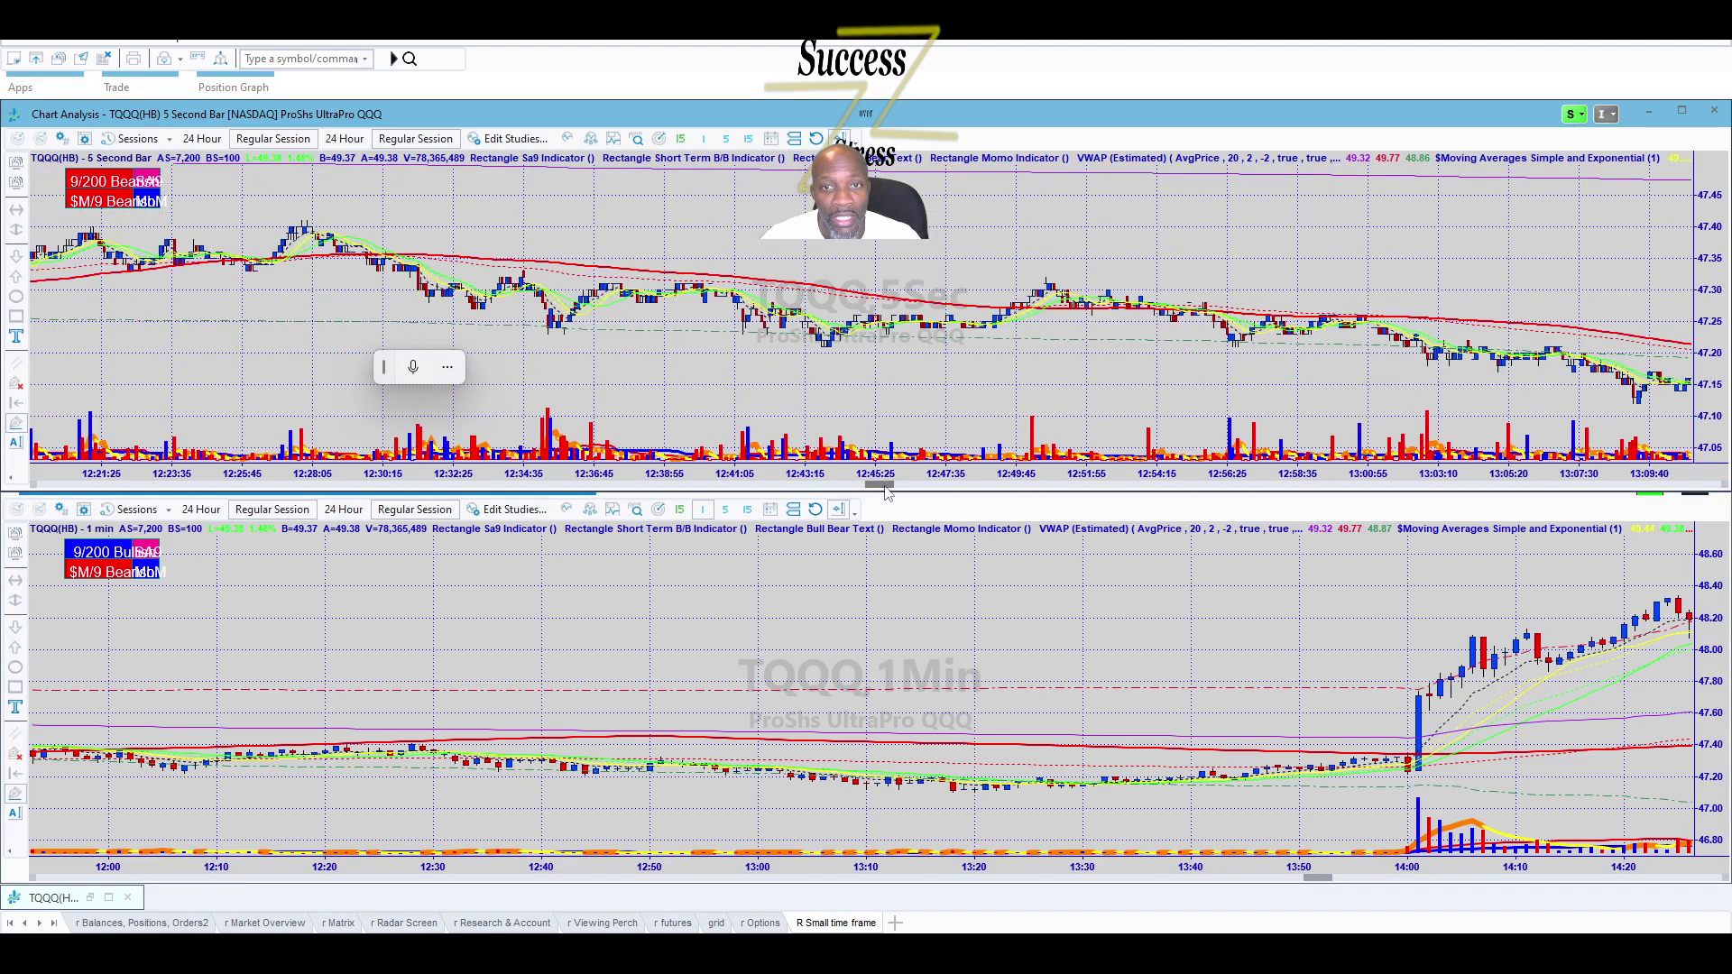
pyautogui.moveTo(912, 491); pyautogui.dragTo(913, 501)
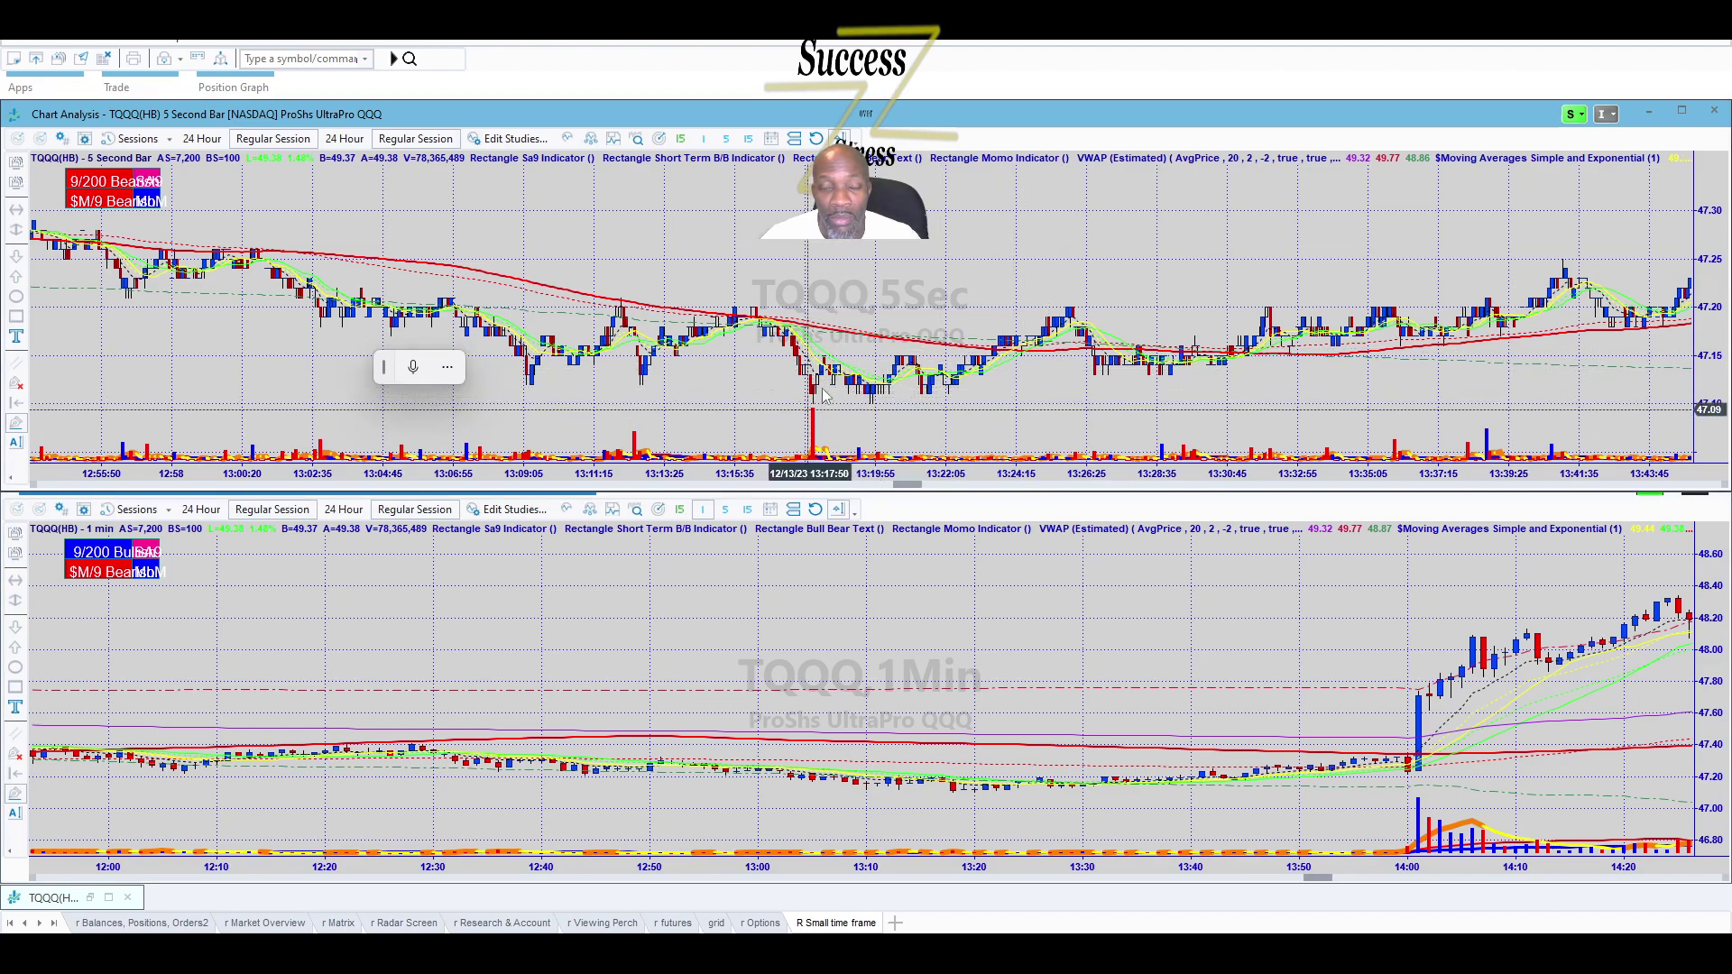
pyautogui.moveTo(1438, 292); pyautogui.dragTo(1096, 337)
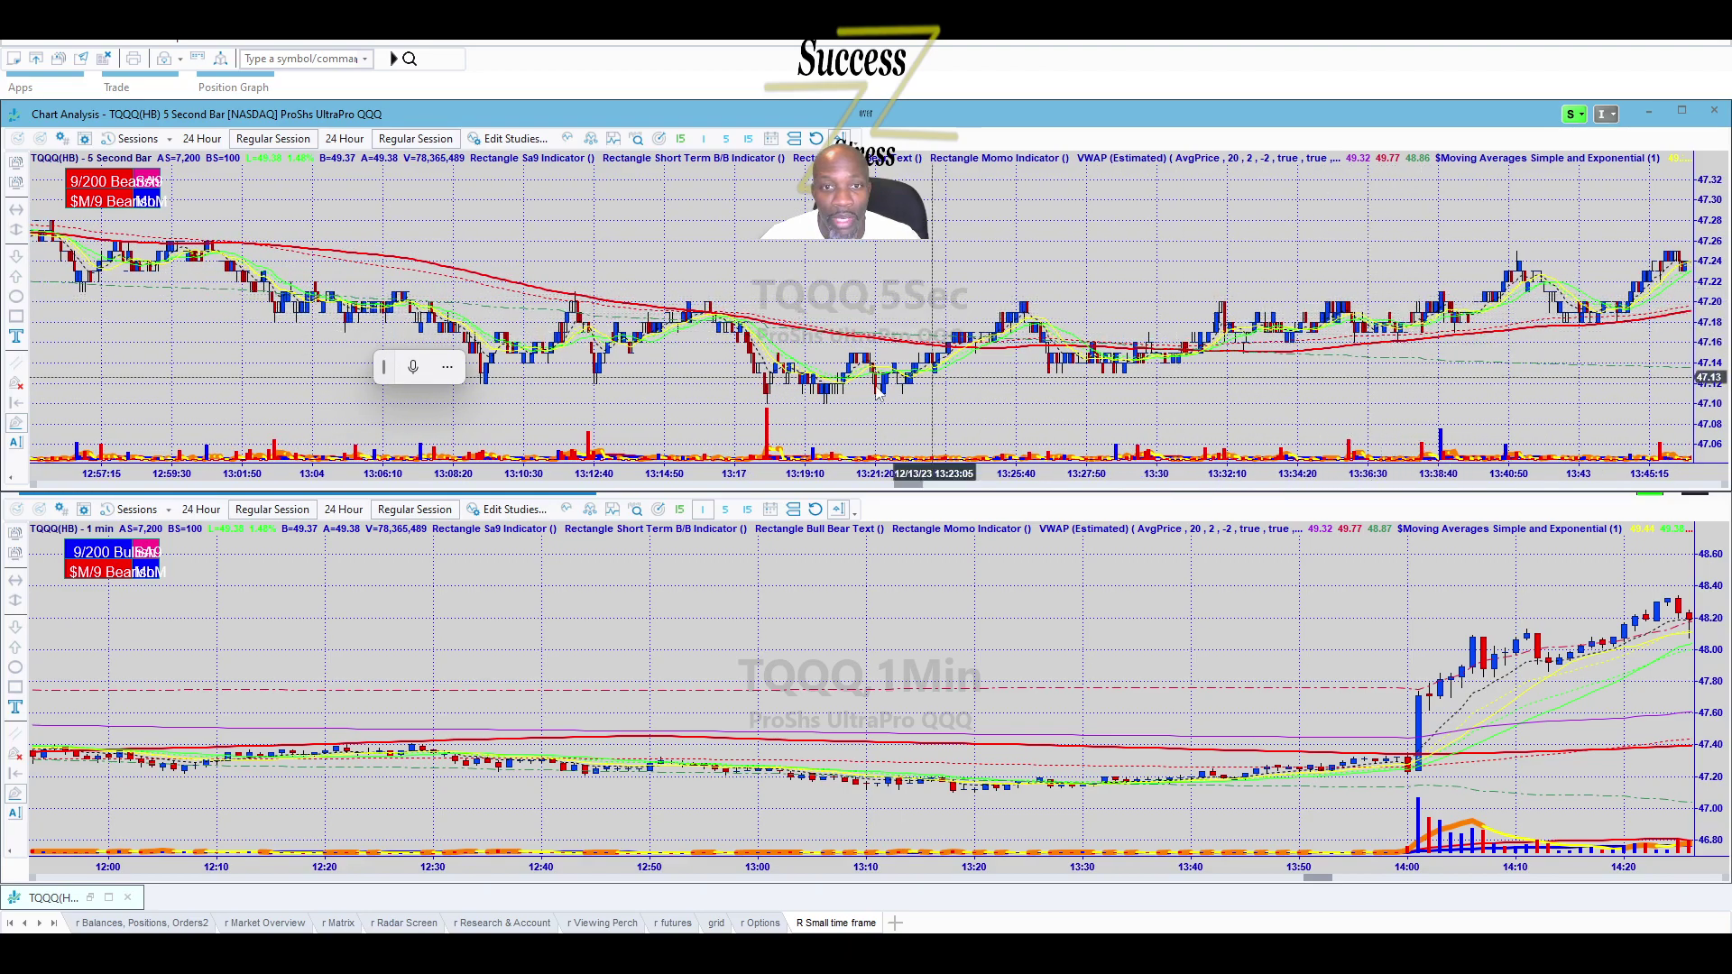
# Mark the 13:17 drop with a descending trend line and a rectangle, then place ellipses at its low and at the recovery near 13:24.
pyautogui.moveTo(791, 417)
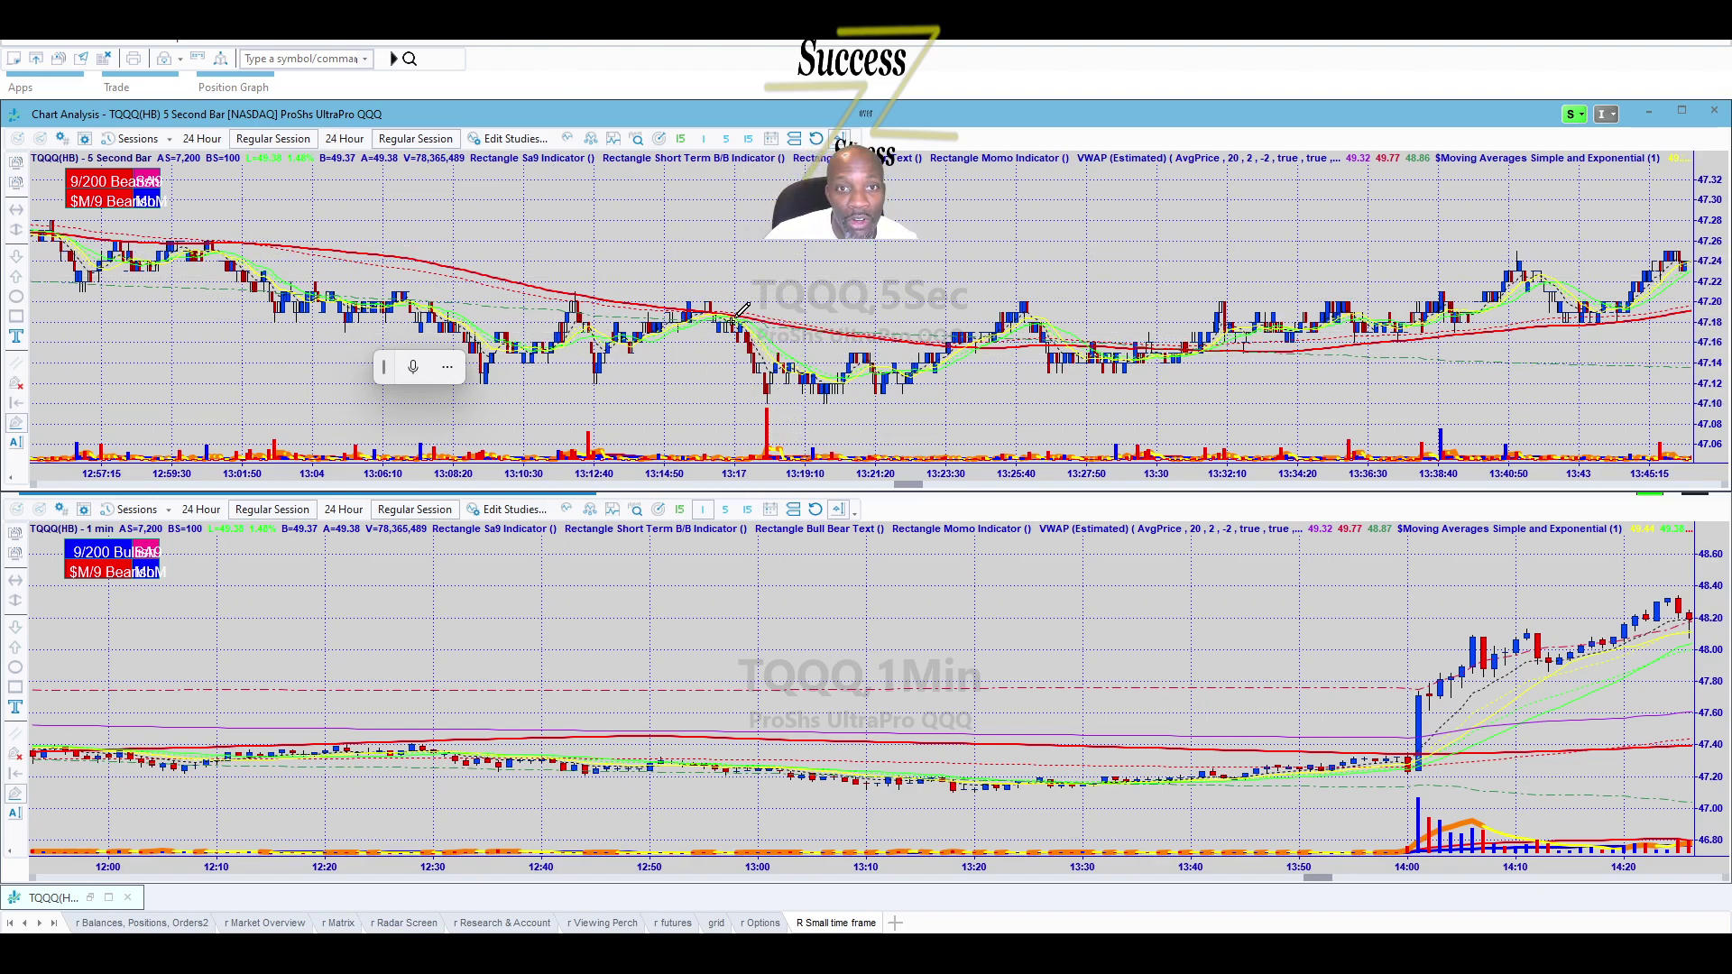
pyautogui.moveTo(733, 307); pyautogui.dragTo(798, 403)
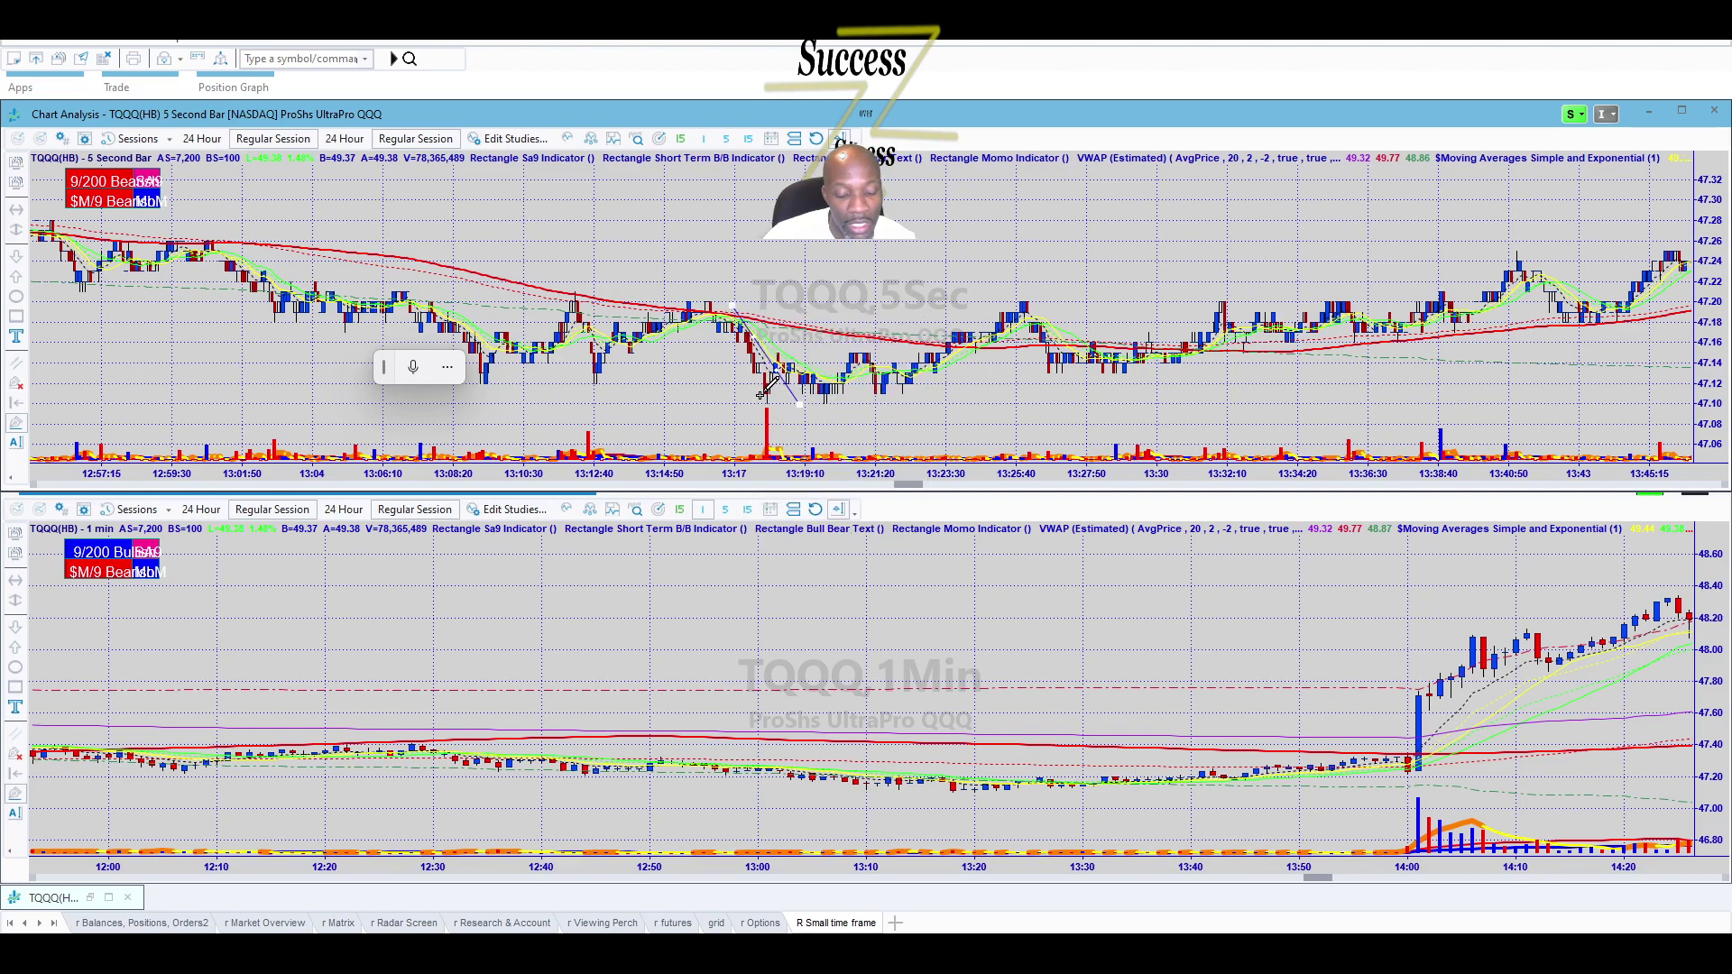
pyautogui.moveTo(733, 321)
pyautogui.mouseDown()
pyautogui.moveTo(776, 388)
pyautogui.moveTo(760, 368)
pyautogui.mouseUp()
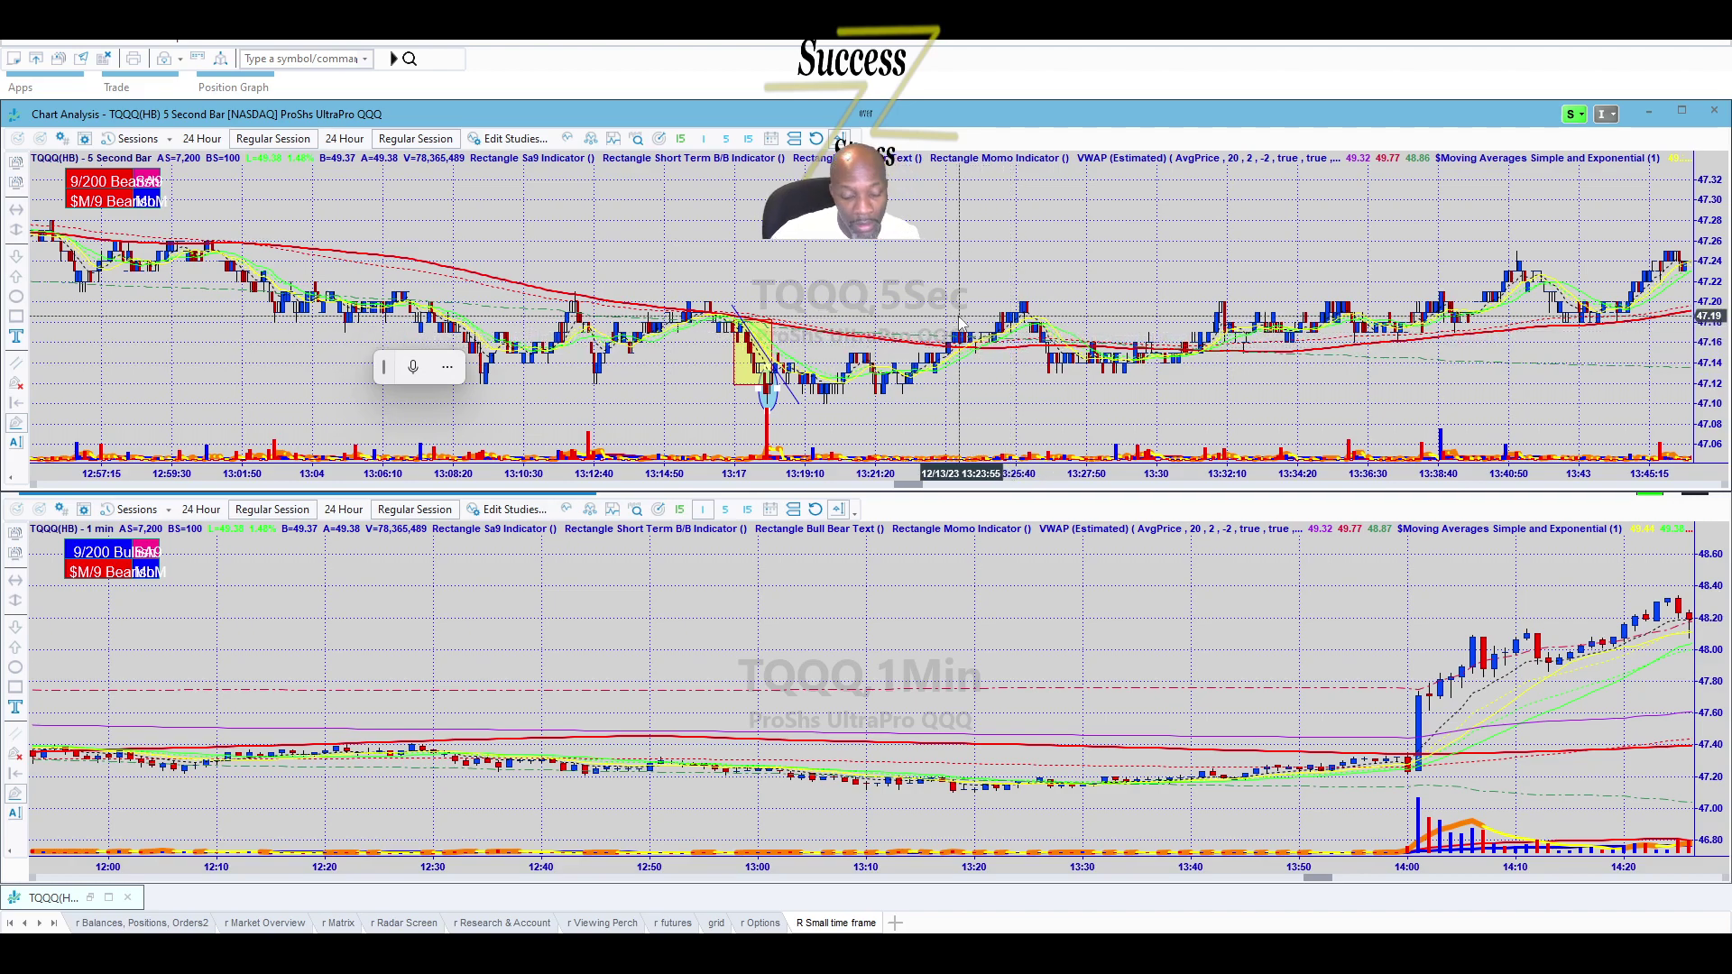
pyautogui.moveTo(987, 363); pyautogui.dragTo(990, 365)
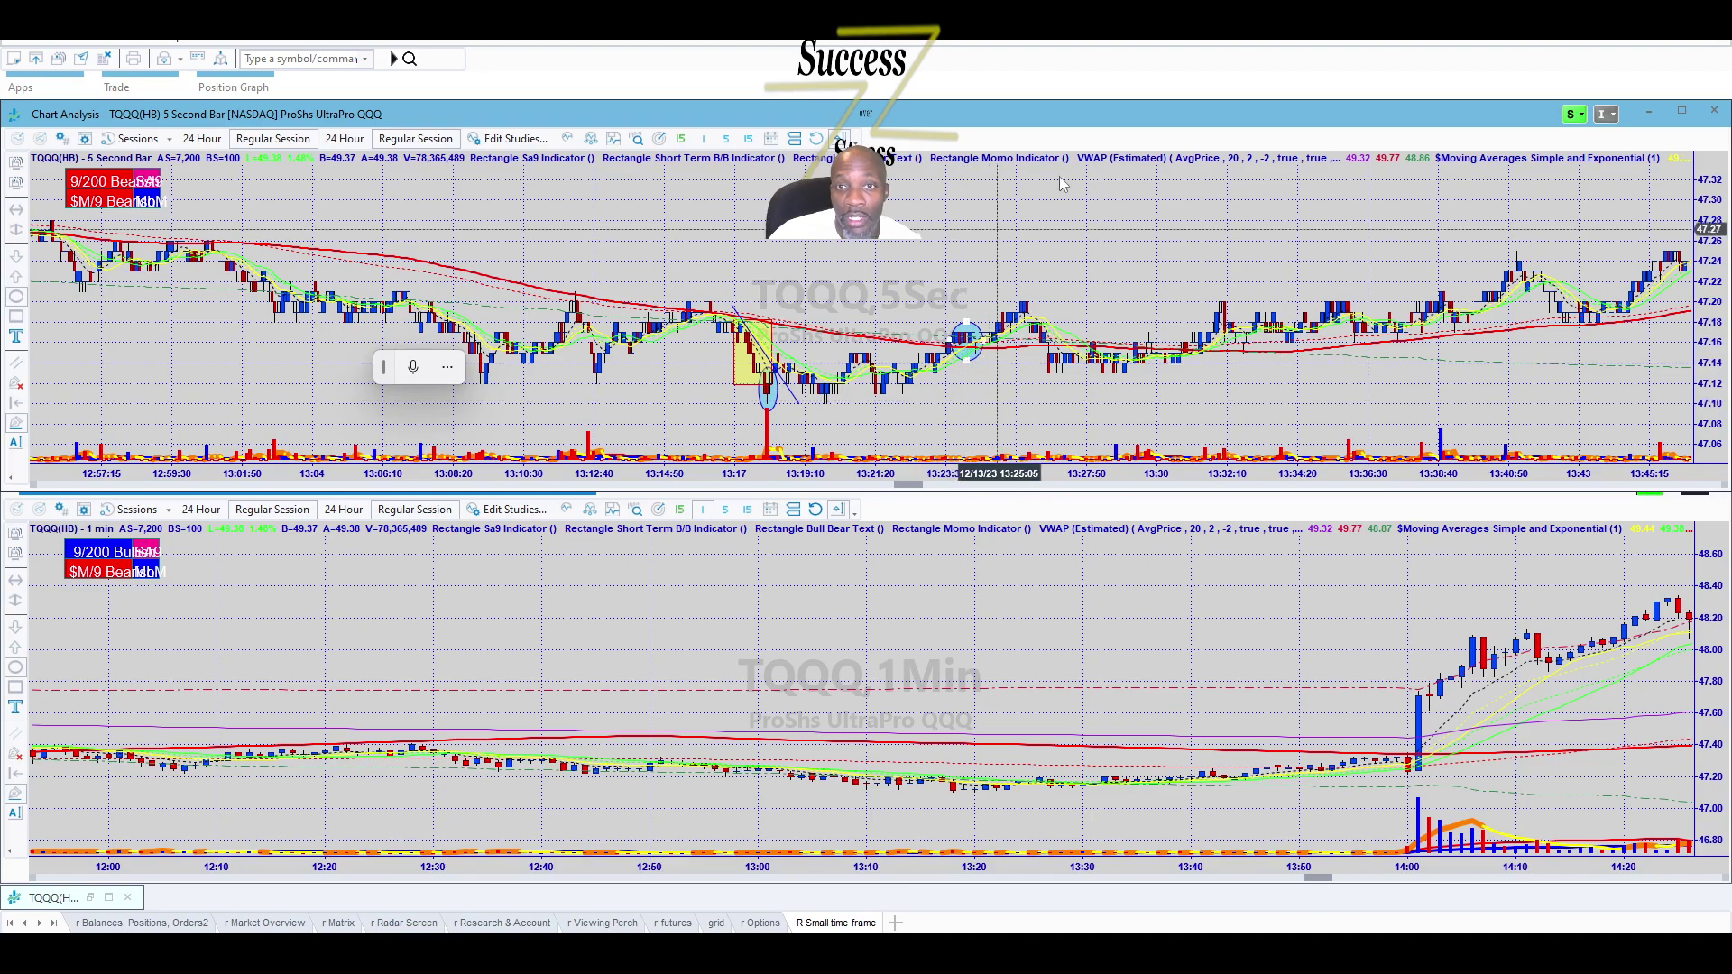
# Bring the small time frame window back, thicken the descending 12/15 trend line on the 5-second chart, and circle its break near 14:06.
pyautogui.scroll(-2, 1032, 366)
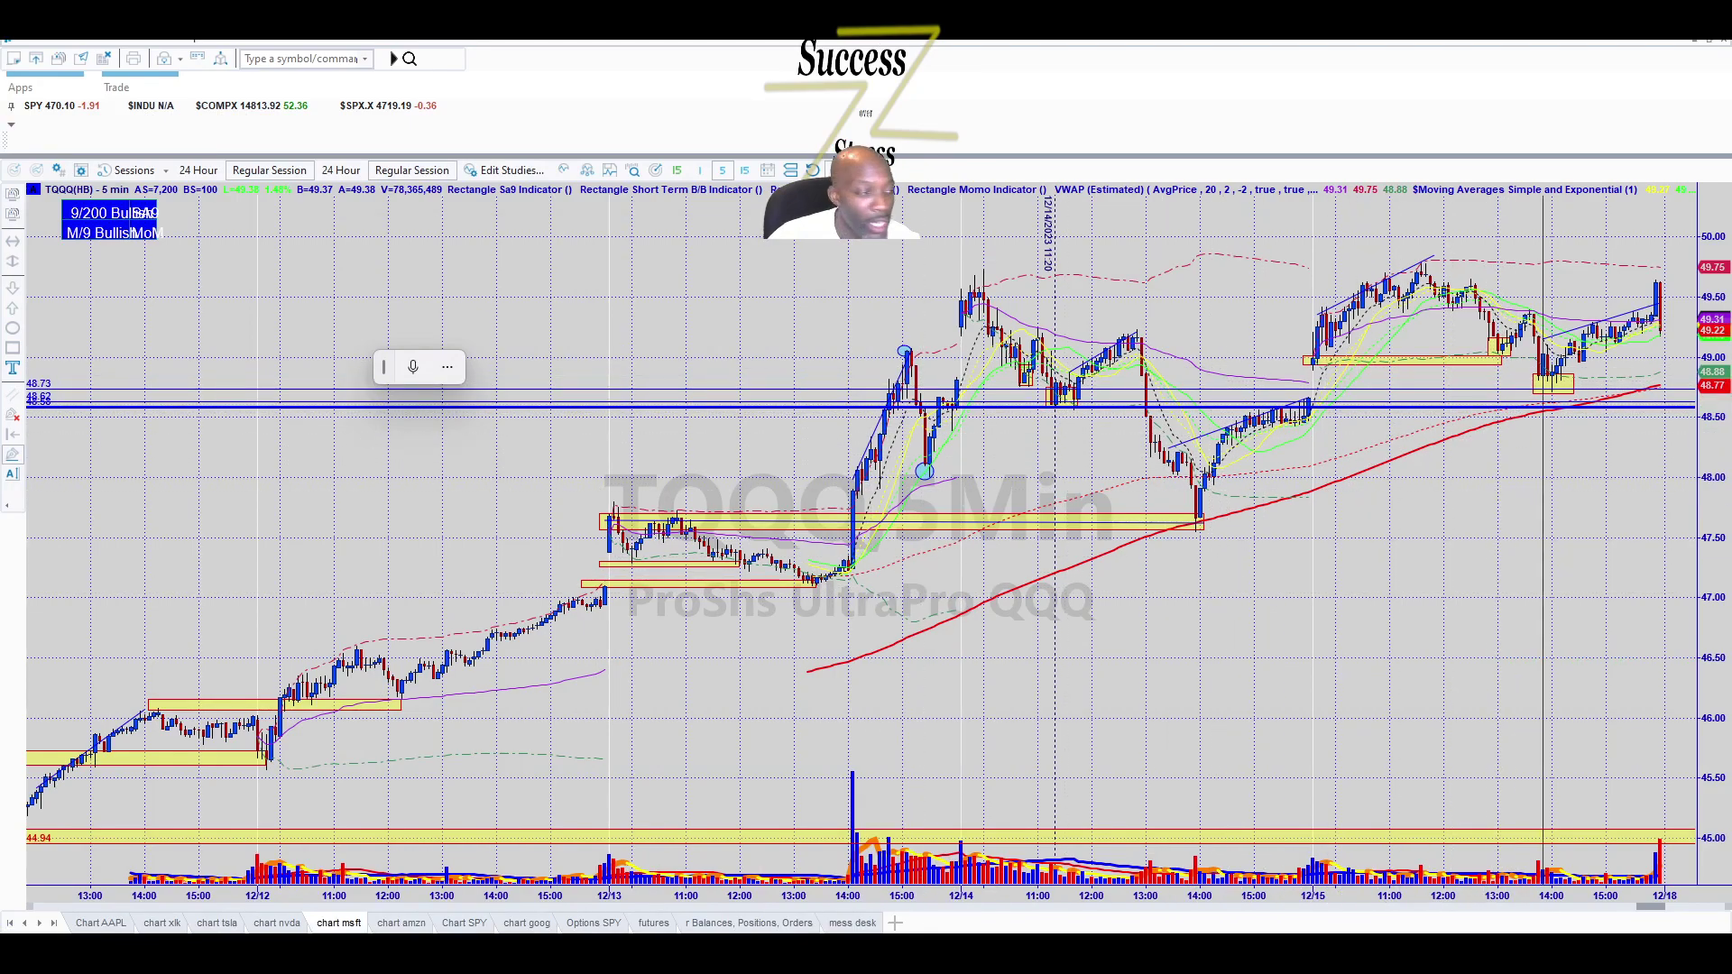
pyautogui.moveTo(866, 929); pyautogui.dragTo(1107, 138)
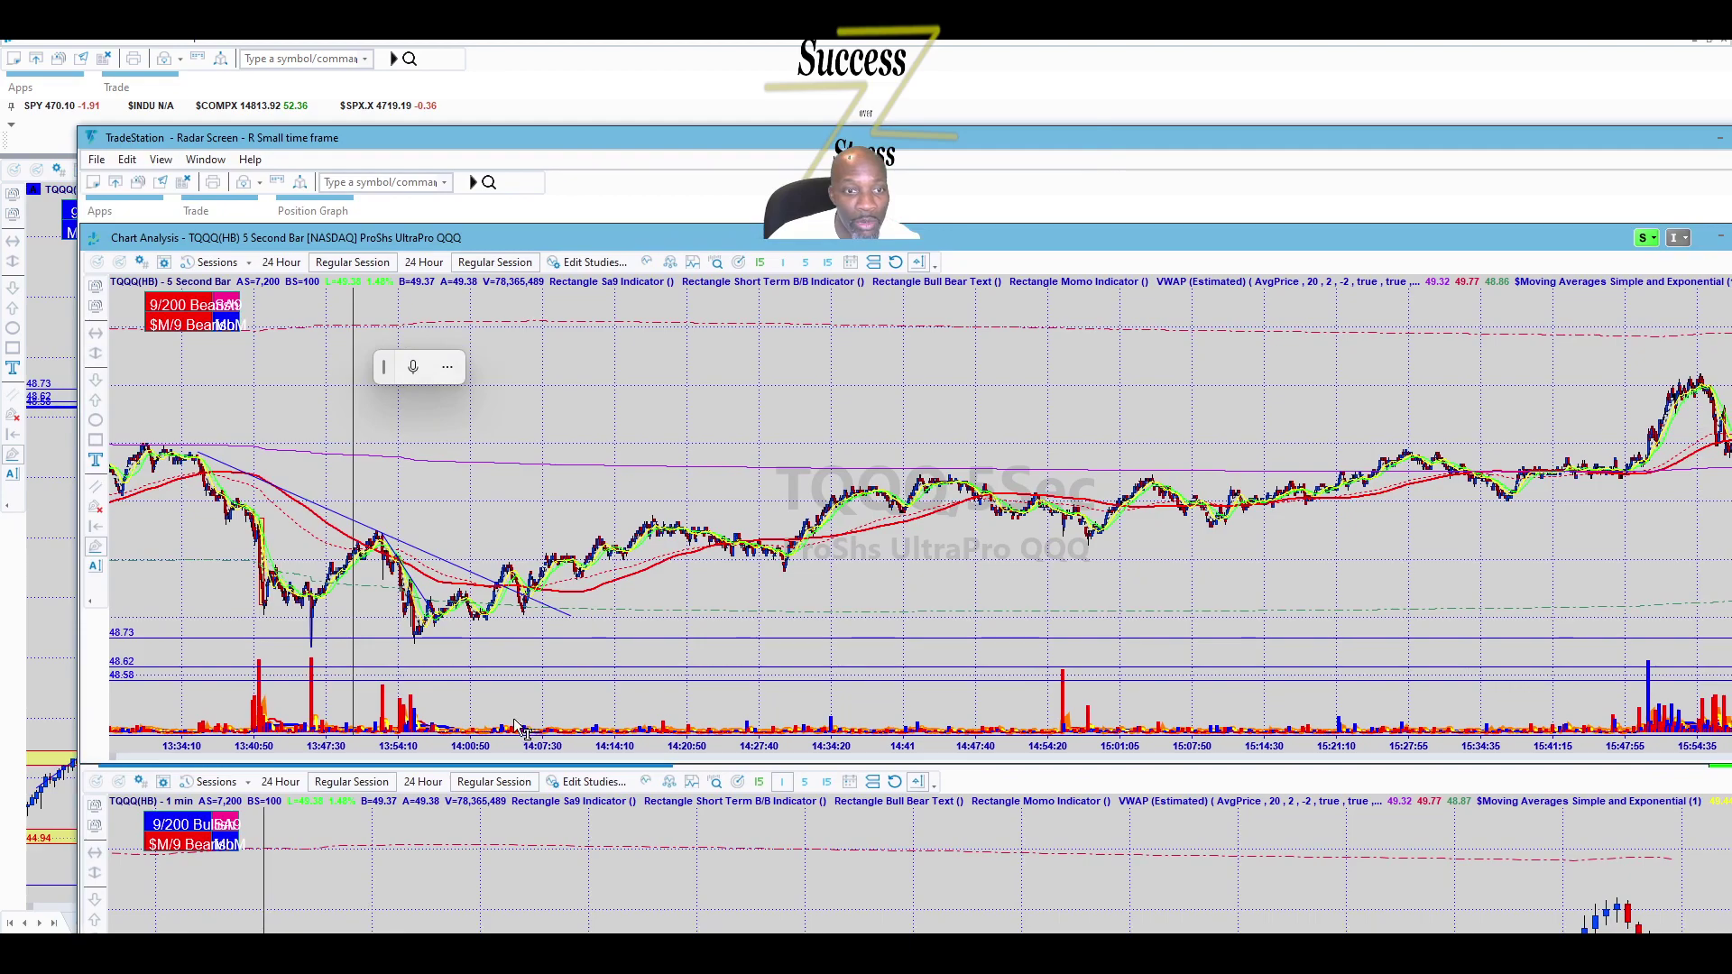
pyautogui.scroll(2, 428, 589)
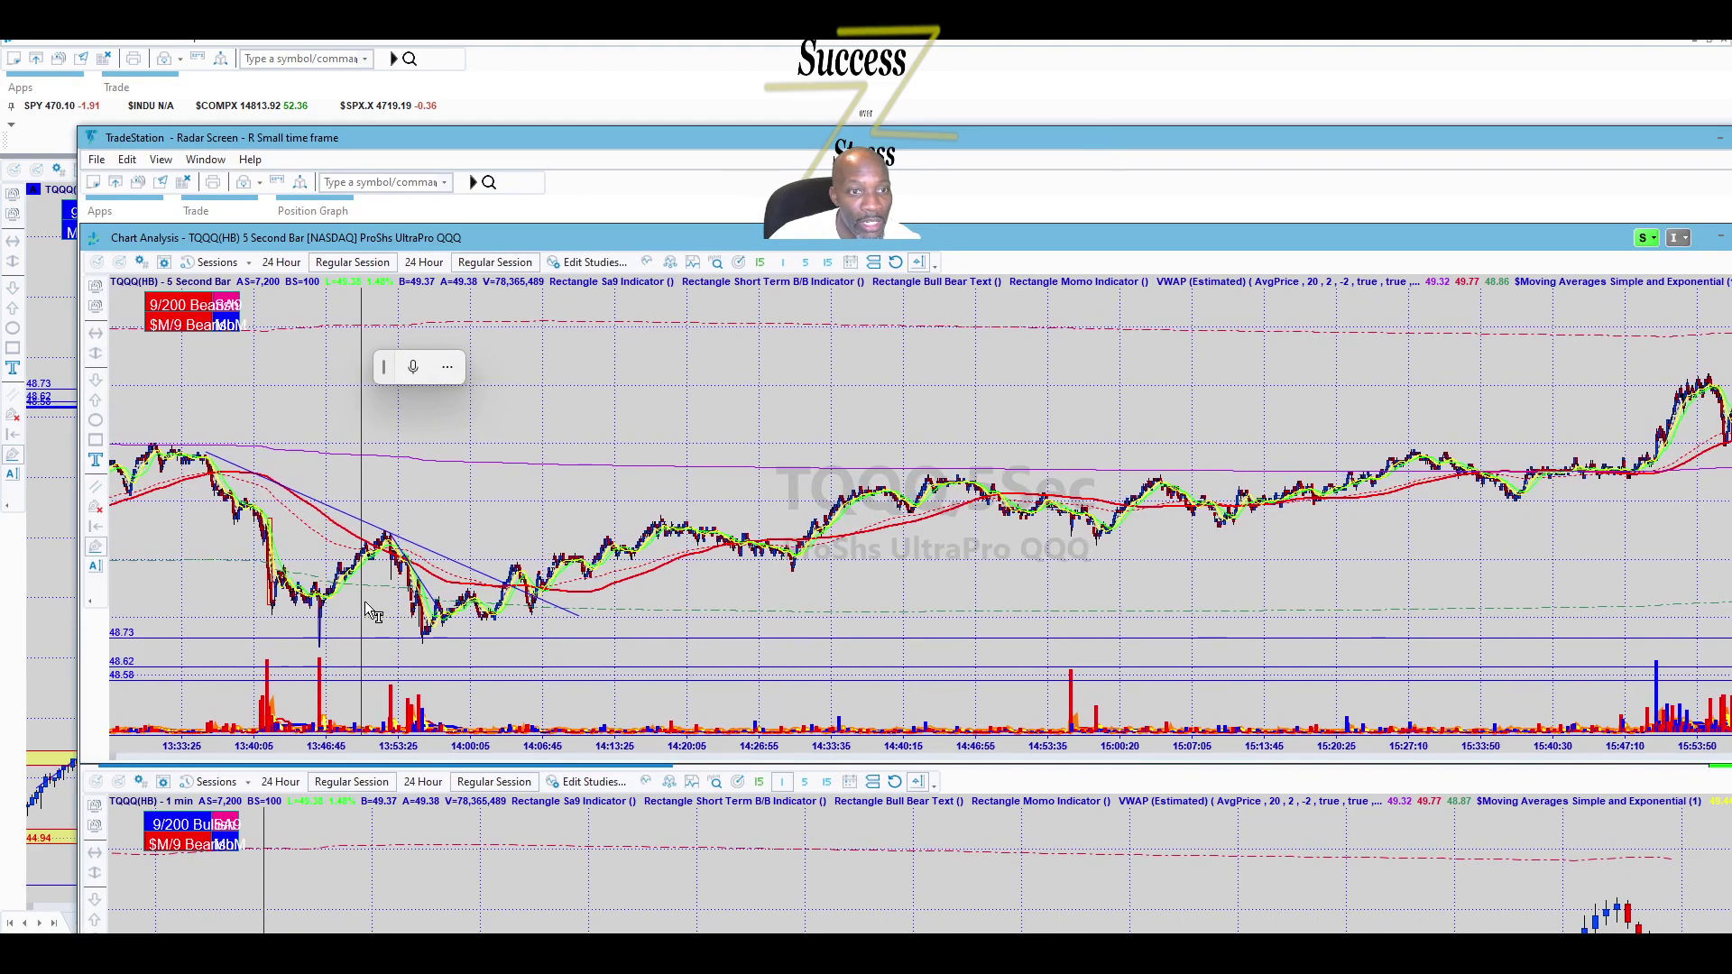
pyautogui.scroll(3, 405, 651)
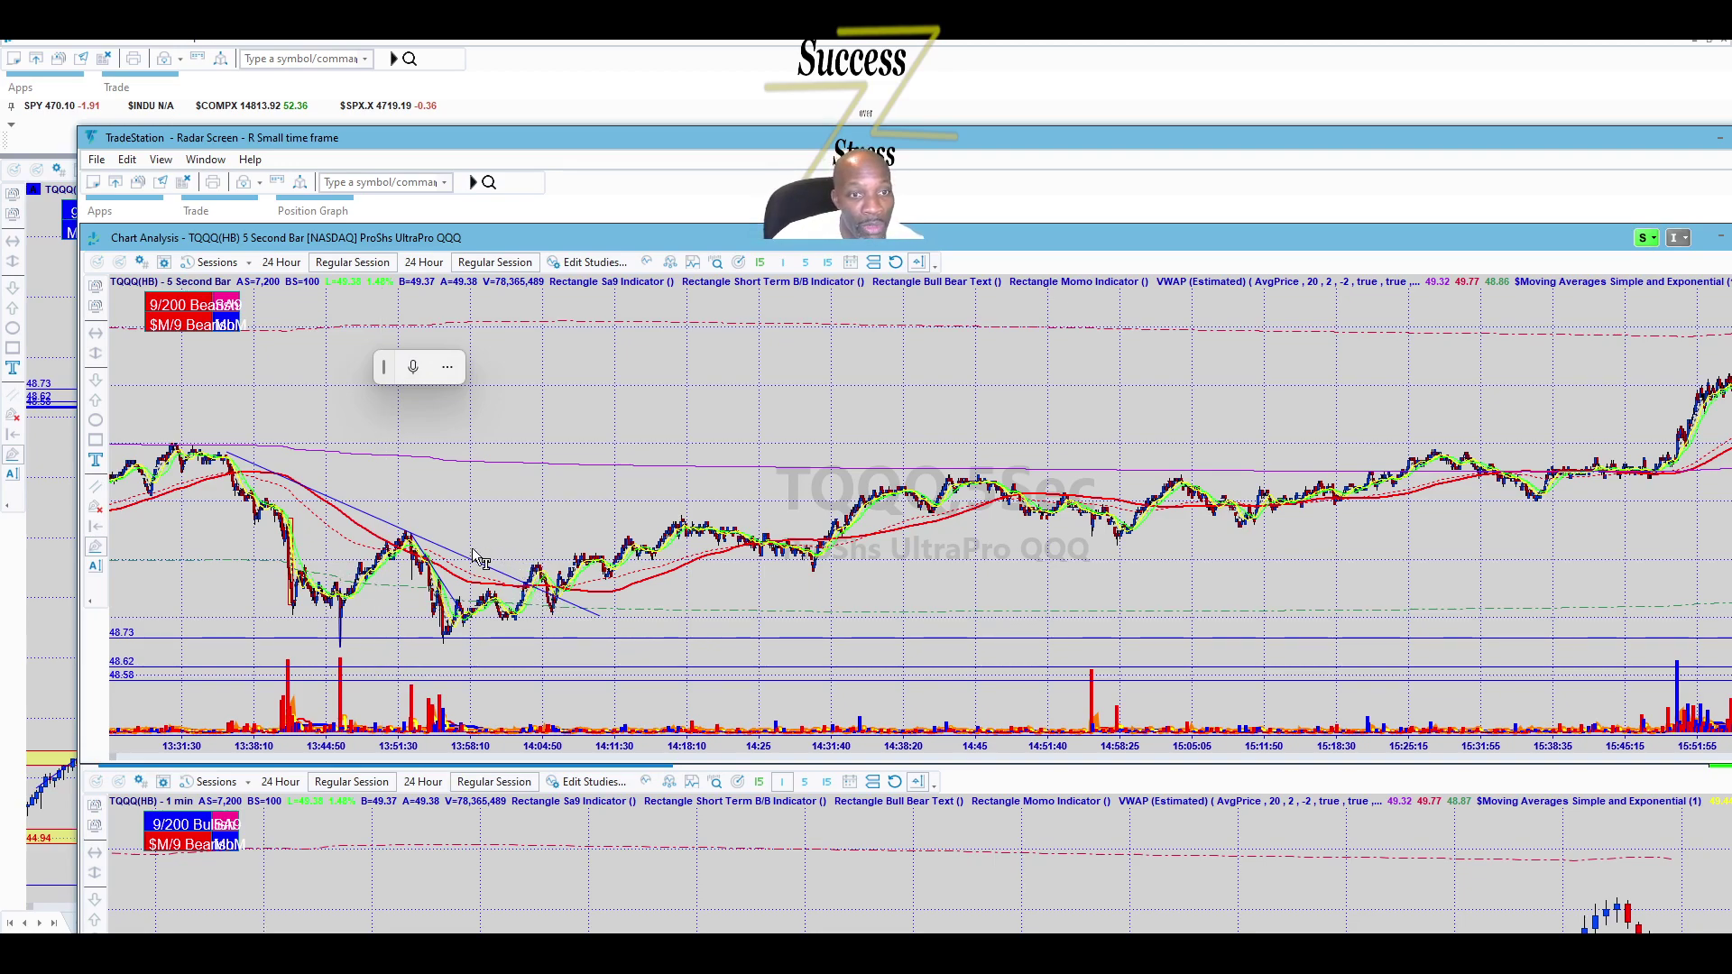
pyautogui.rightClick(242, 461)
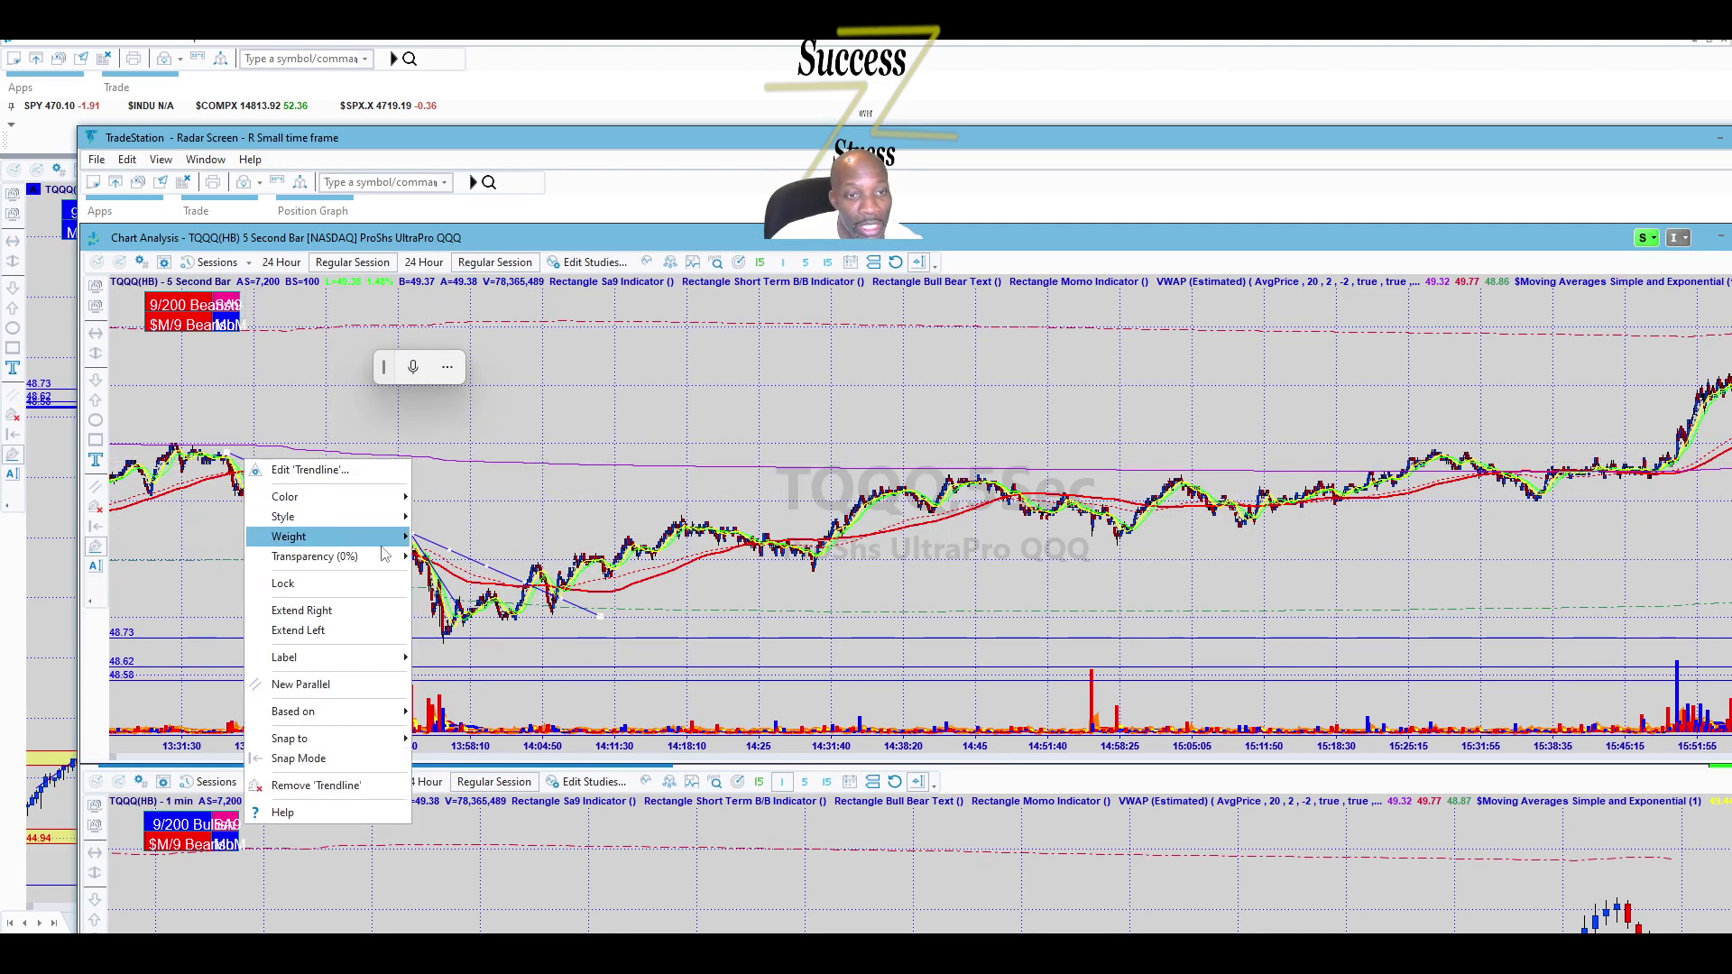
pyautogui.moveTo(347, 537)
pyautogui.click(469, 576)
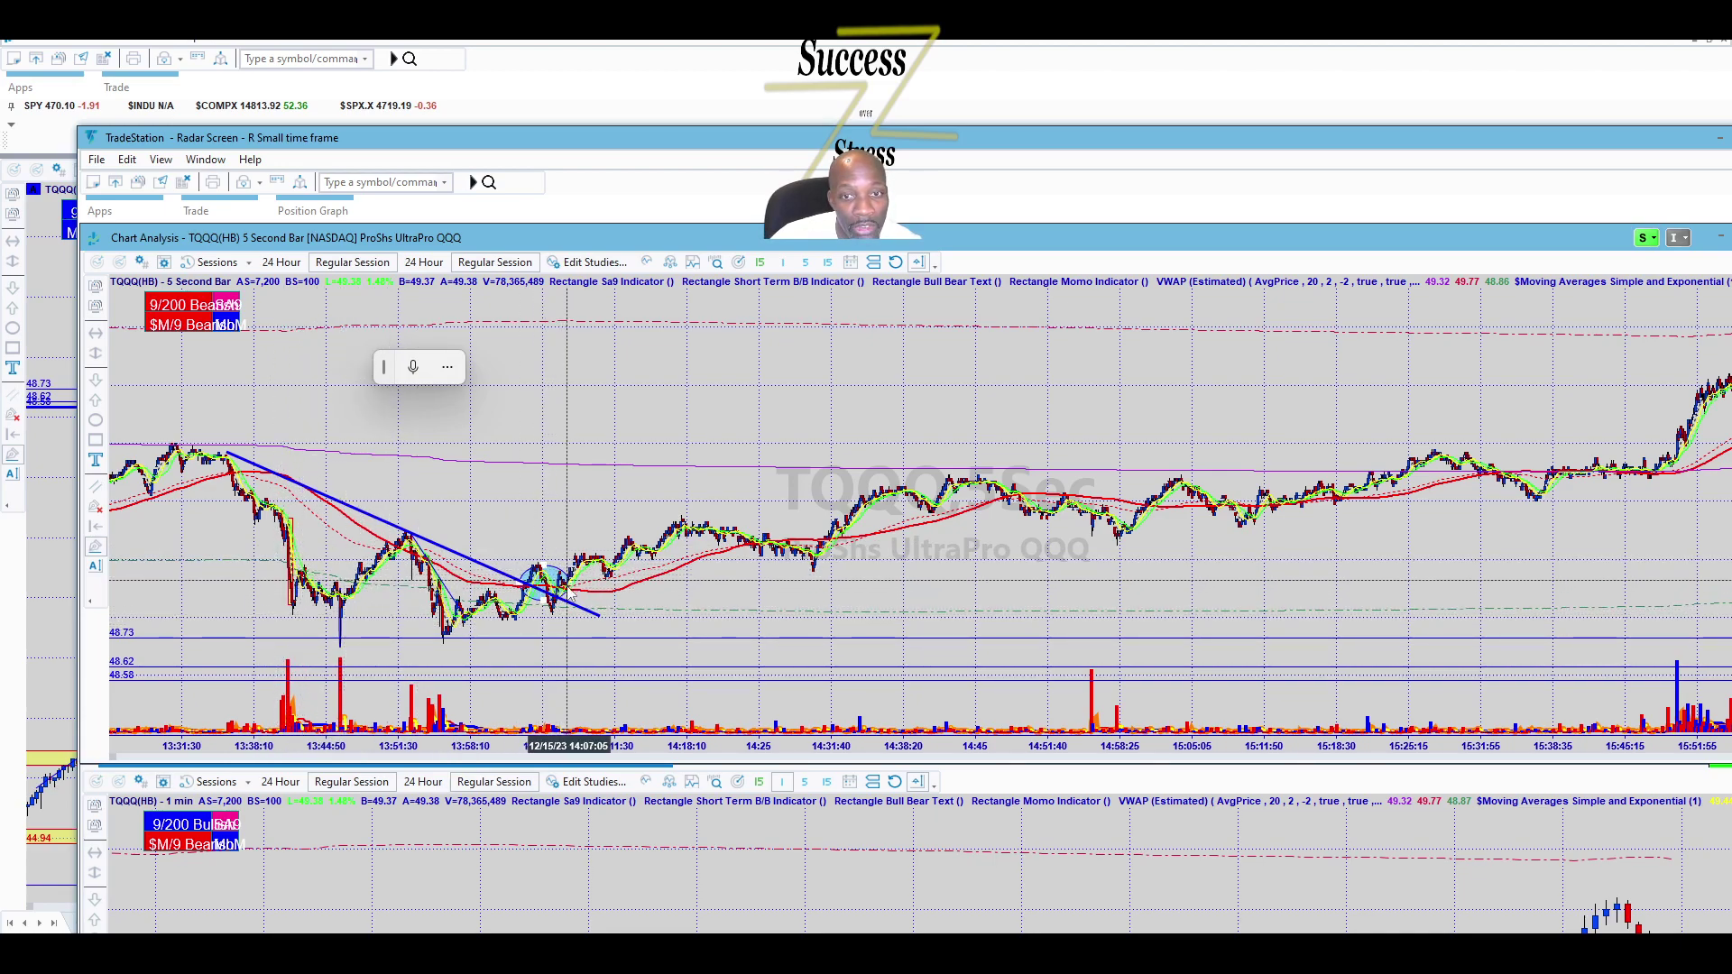
# Check the 5-minute chart, then examine the 12/14 decline after about 12:50 in the maximized small time frame window.
pyautogui.moveTo(1062, 141); pyautogui.dragTo(0, 587)
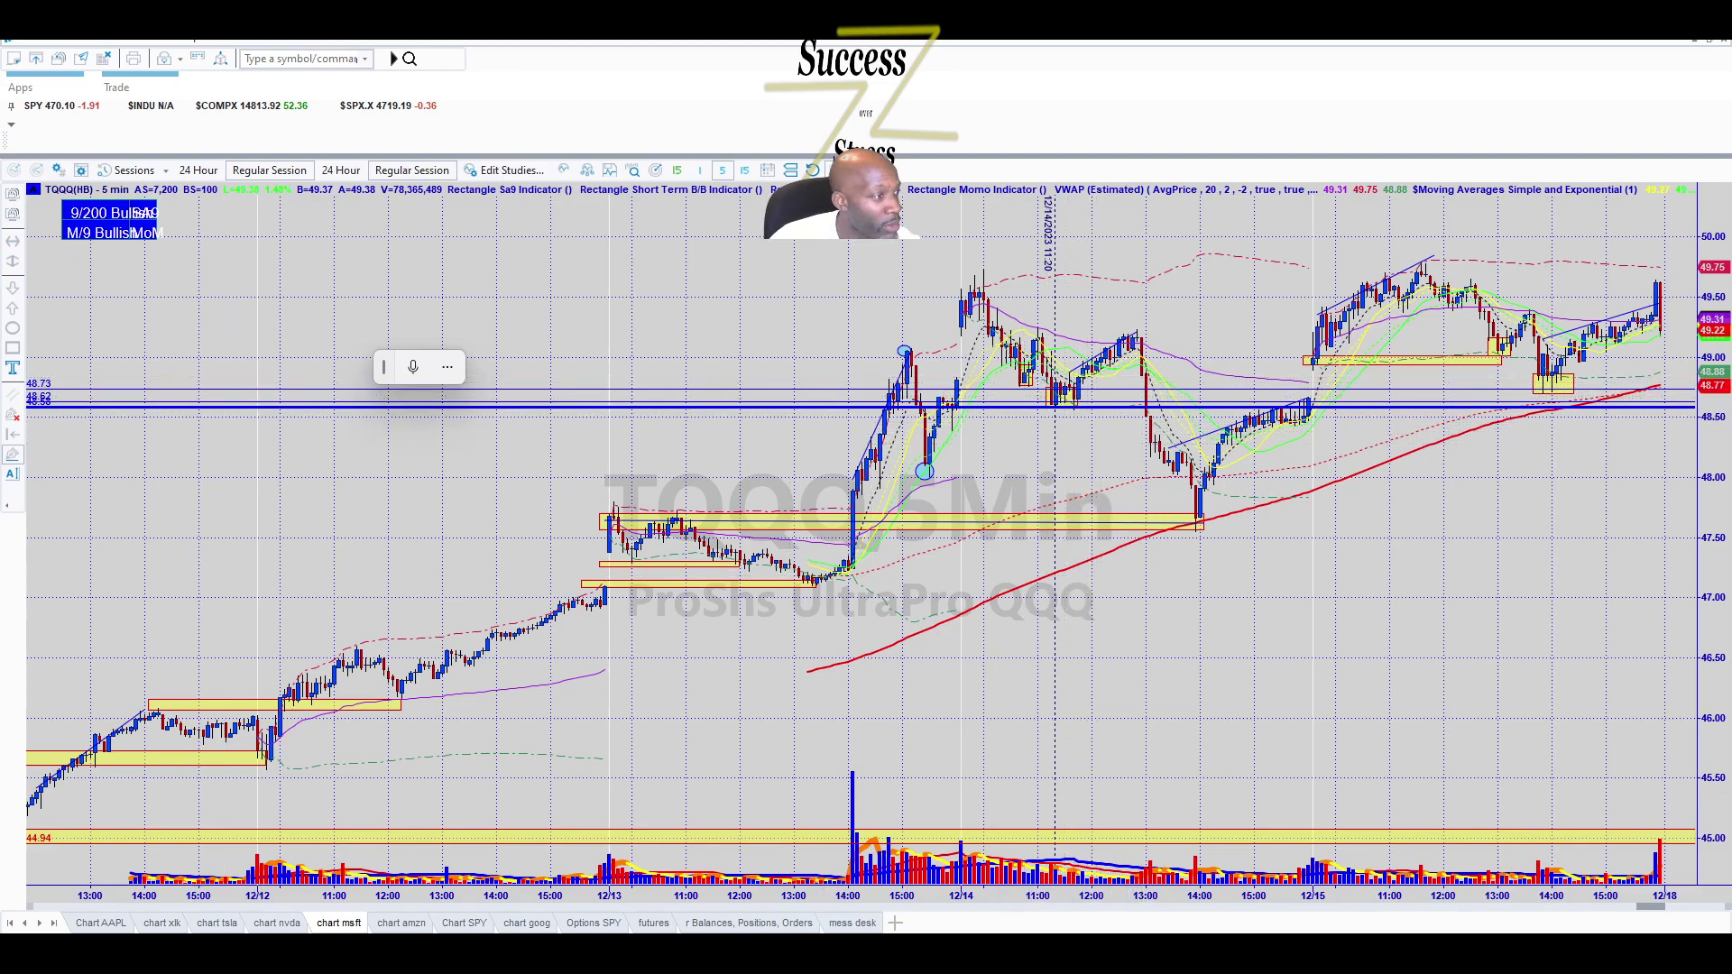
pyautogui.moveTo(205, 704); pyautogui.dragTo(899, 101)
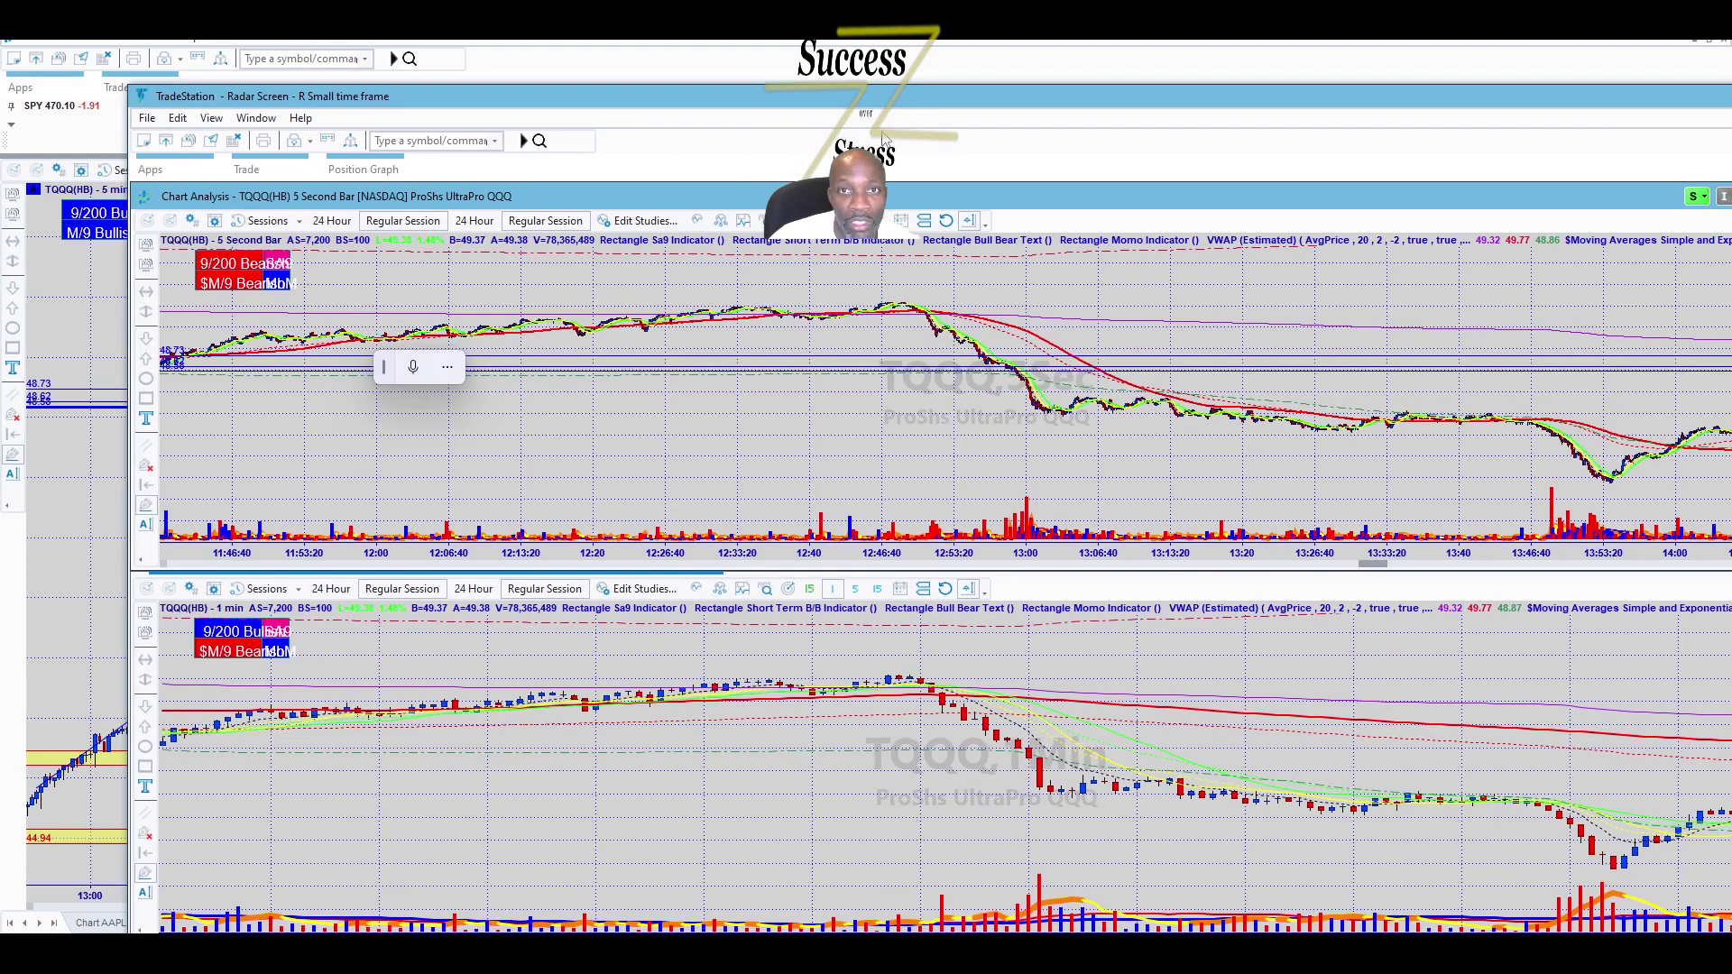
pyautogui.doubleClick(748, 93)
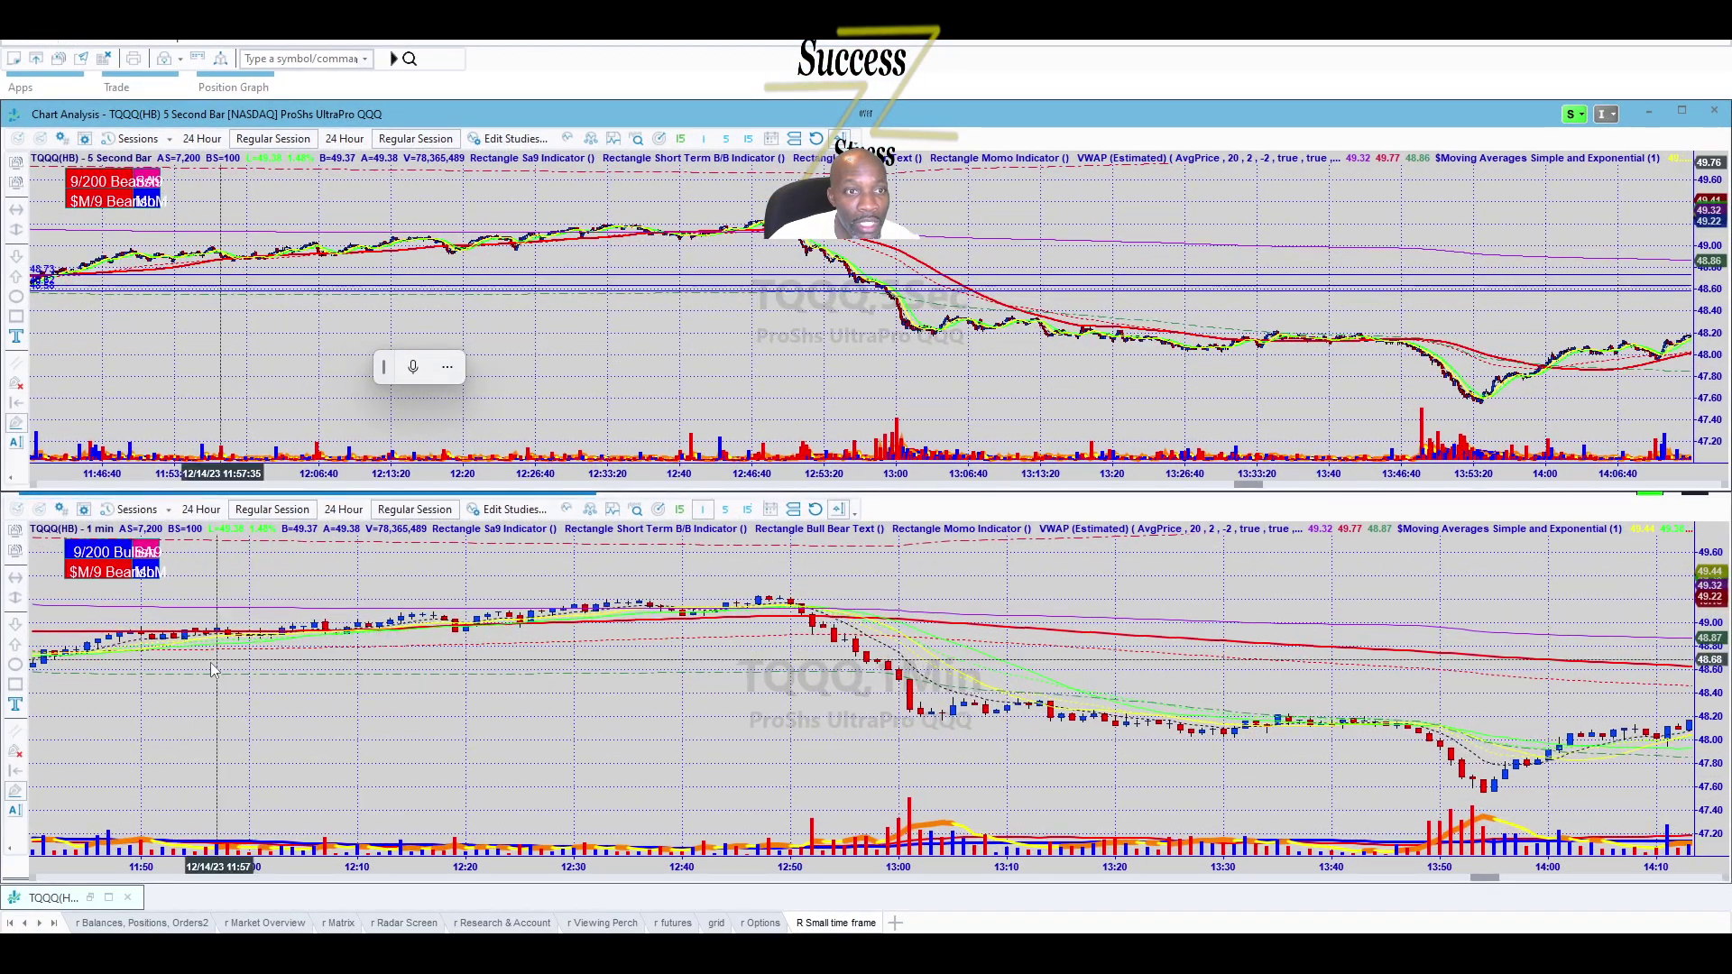
pyautogui.scroll(-5, 283, 634)
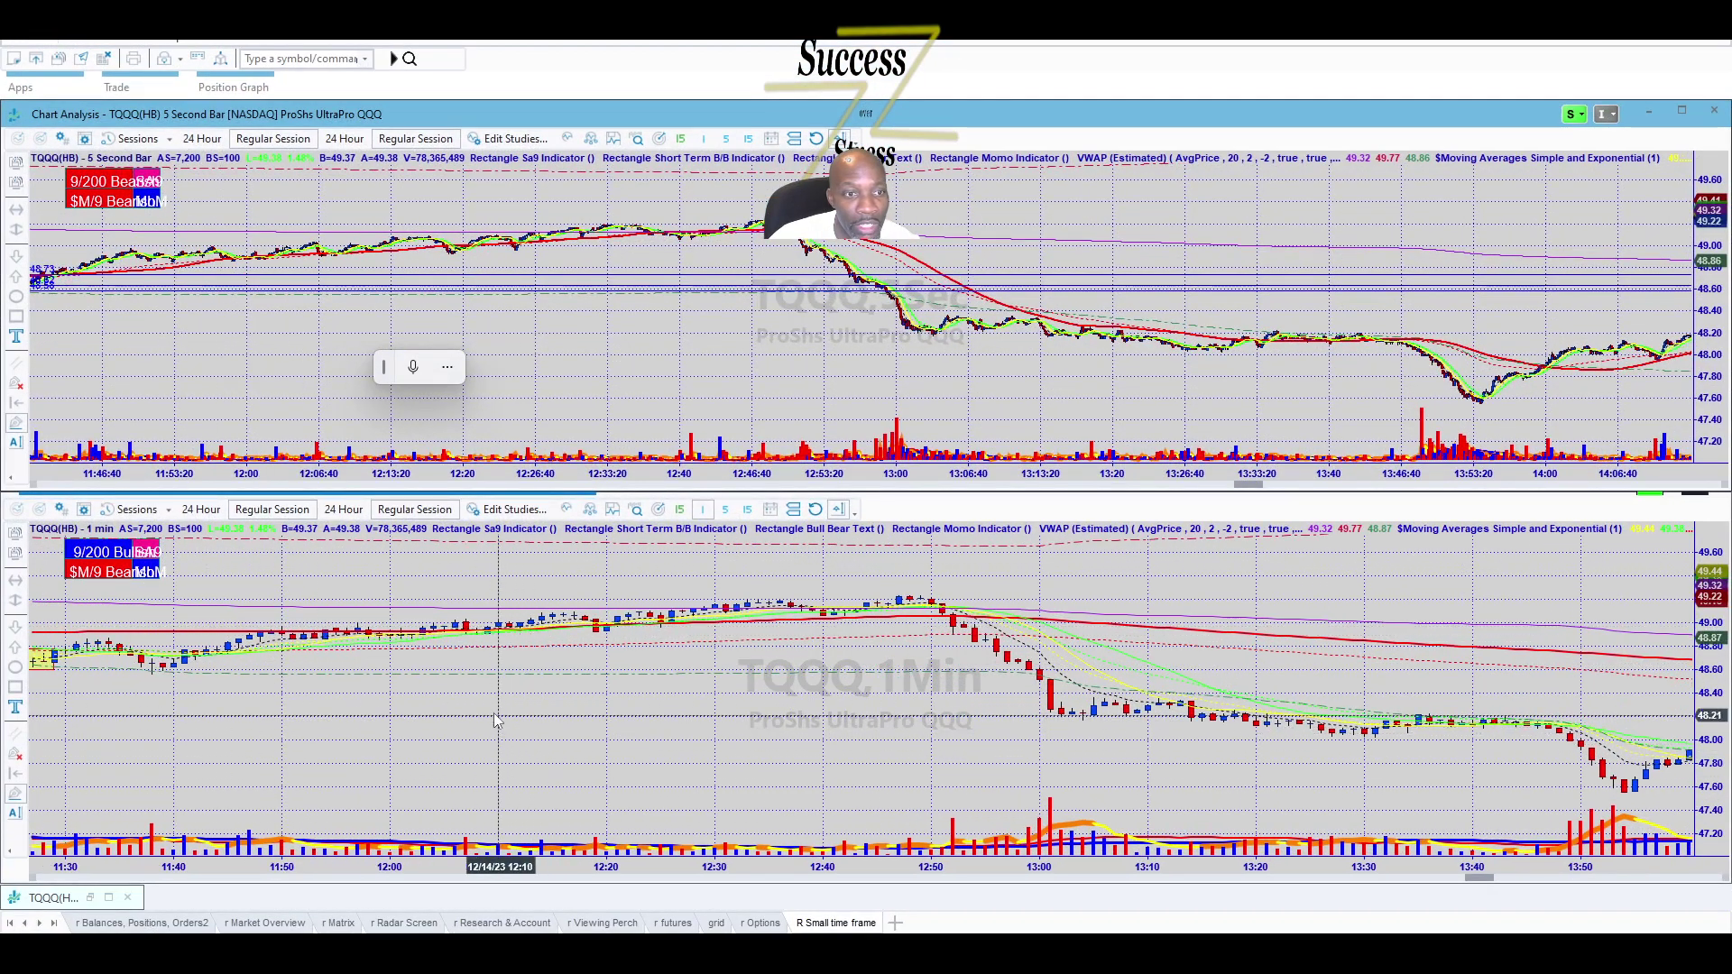
pyautogui.scroll(-5, 512, 724)
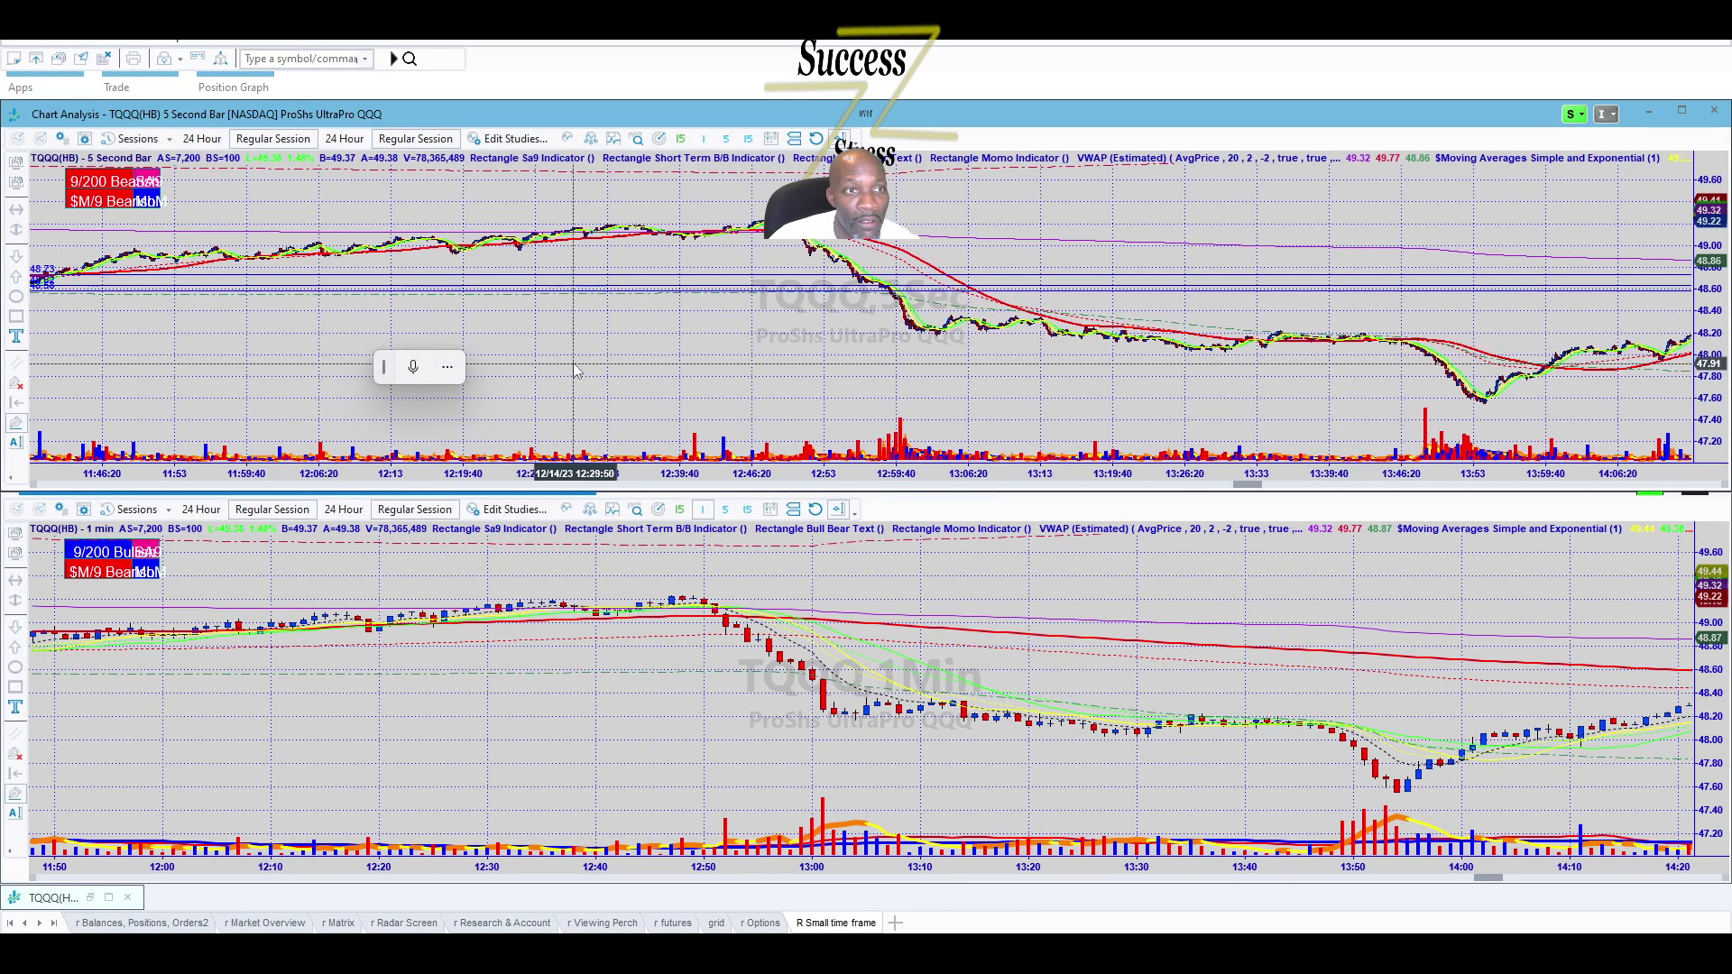
# Revisit the 5-minute chart, then locate the annotated 12/14 flush around 11:13 on the 5-second chart in the maximized small time frame window.
pyautogui.moveTo(803, 45); pyautogui.dragTo(2, 672)
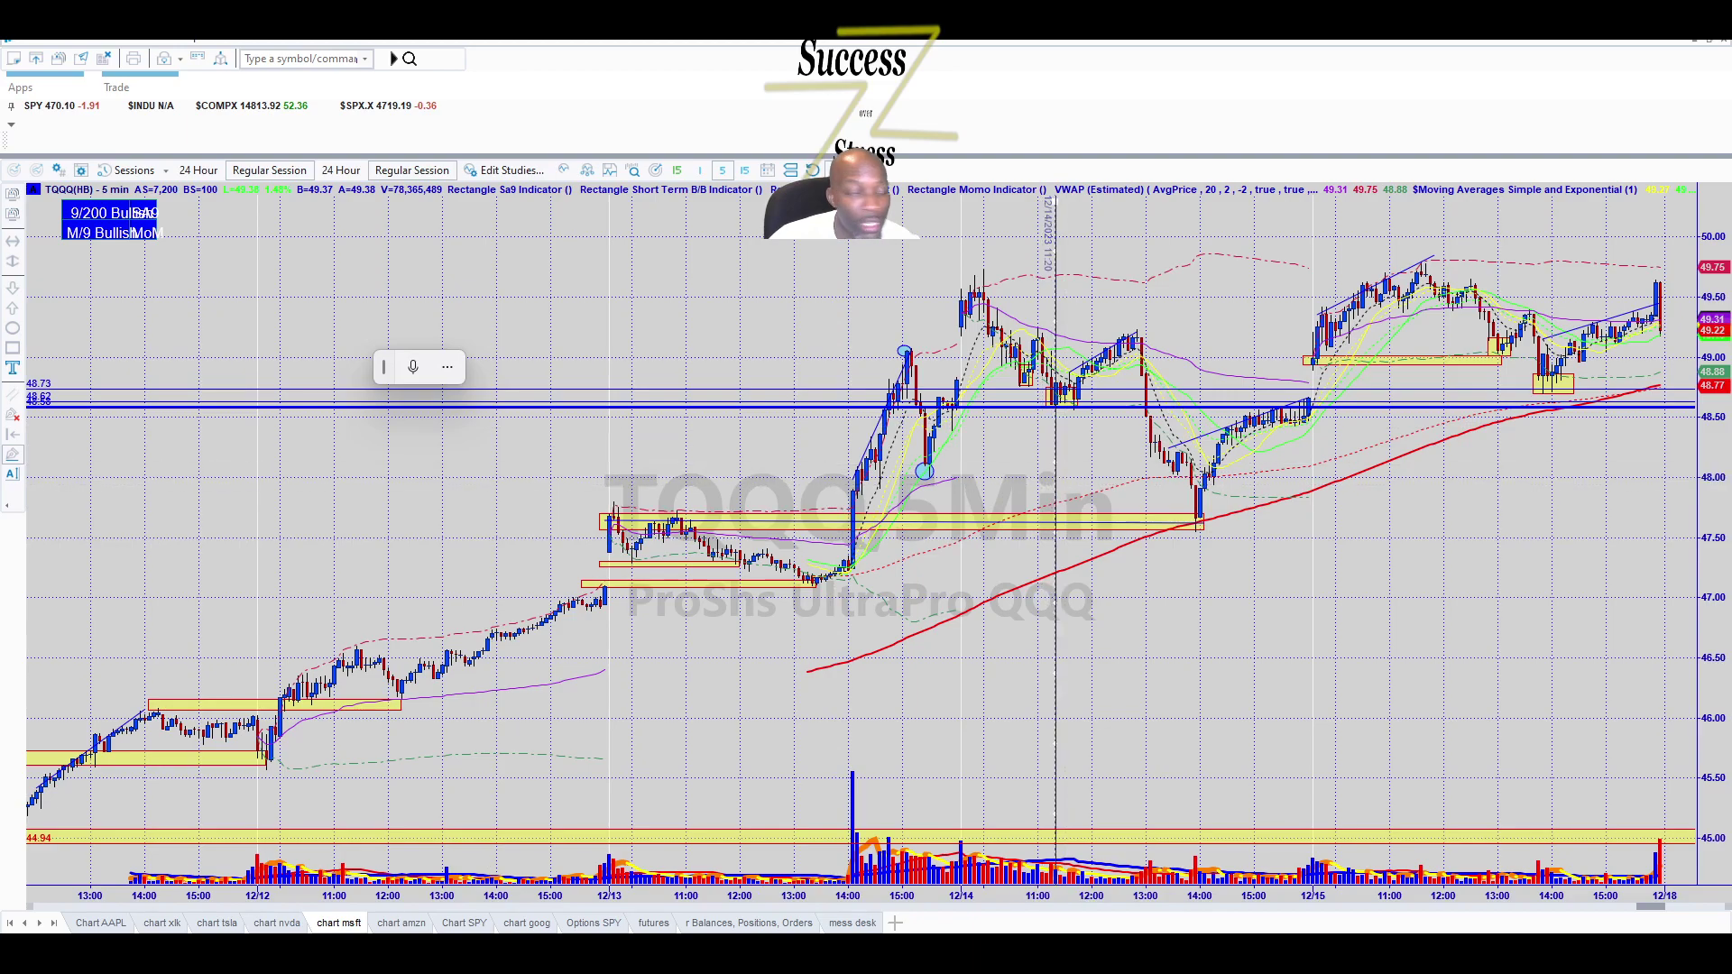
pyautogui.moveTo(1191, 933); pyautogui.dragTo(988, 115)
pyautogui.scroll(5, 620, 437)
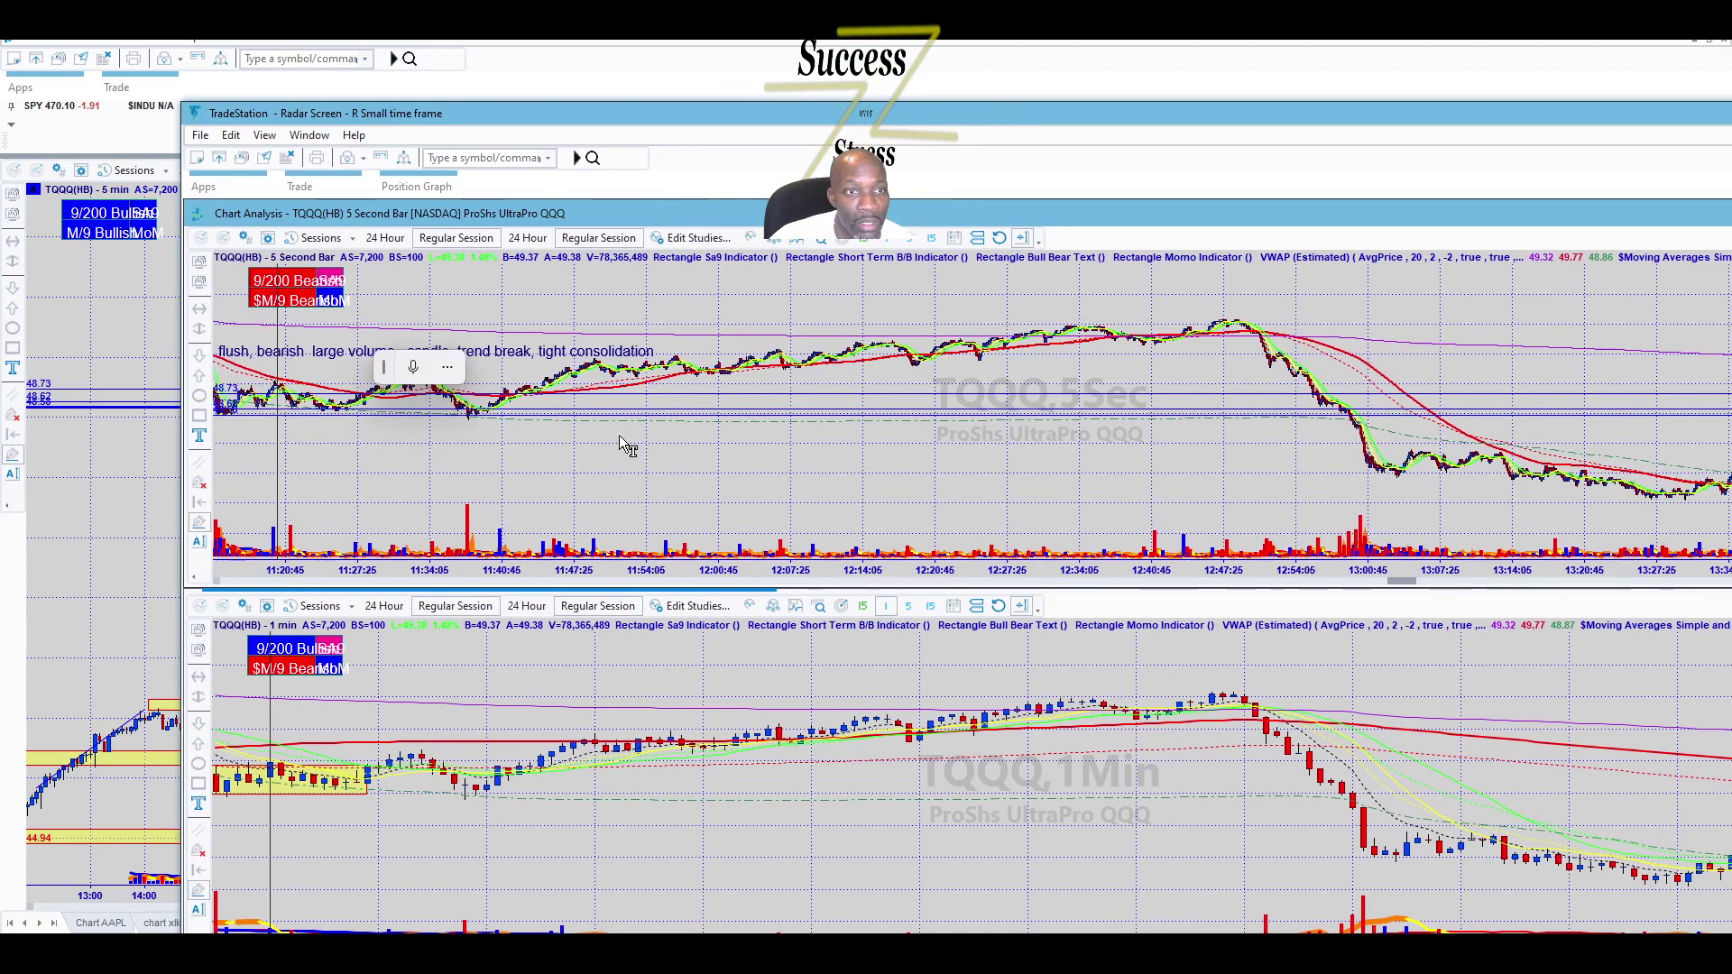
pyautogui.scroll(3, 529, 462)
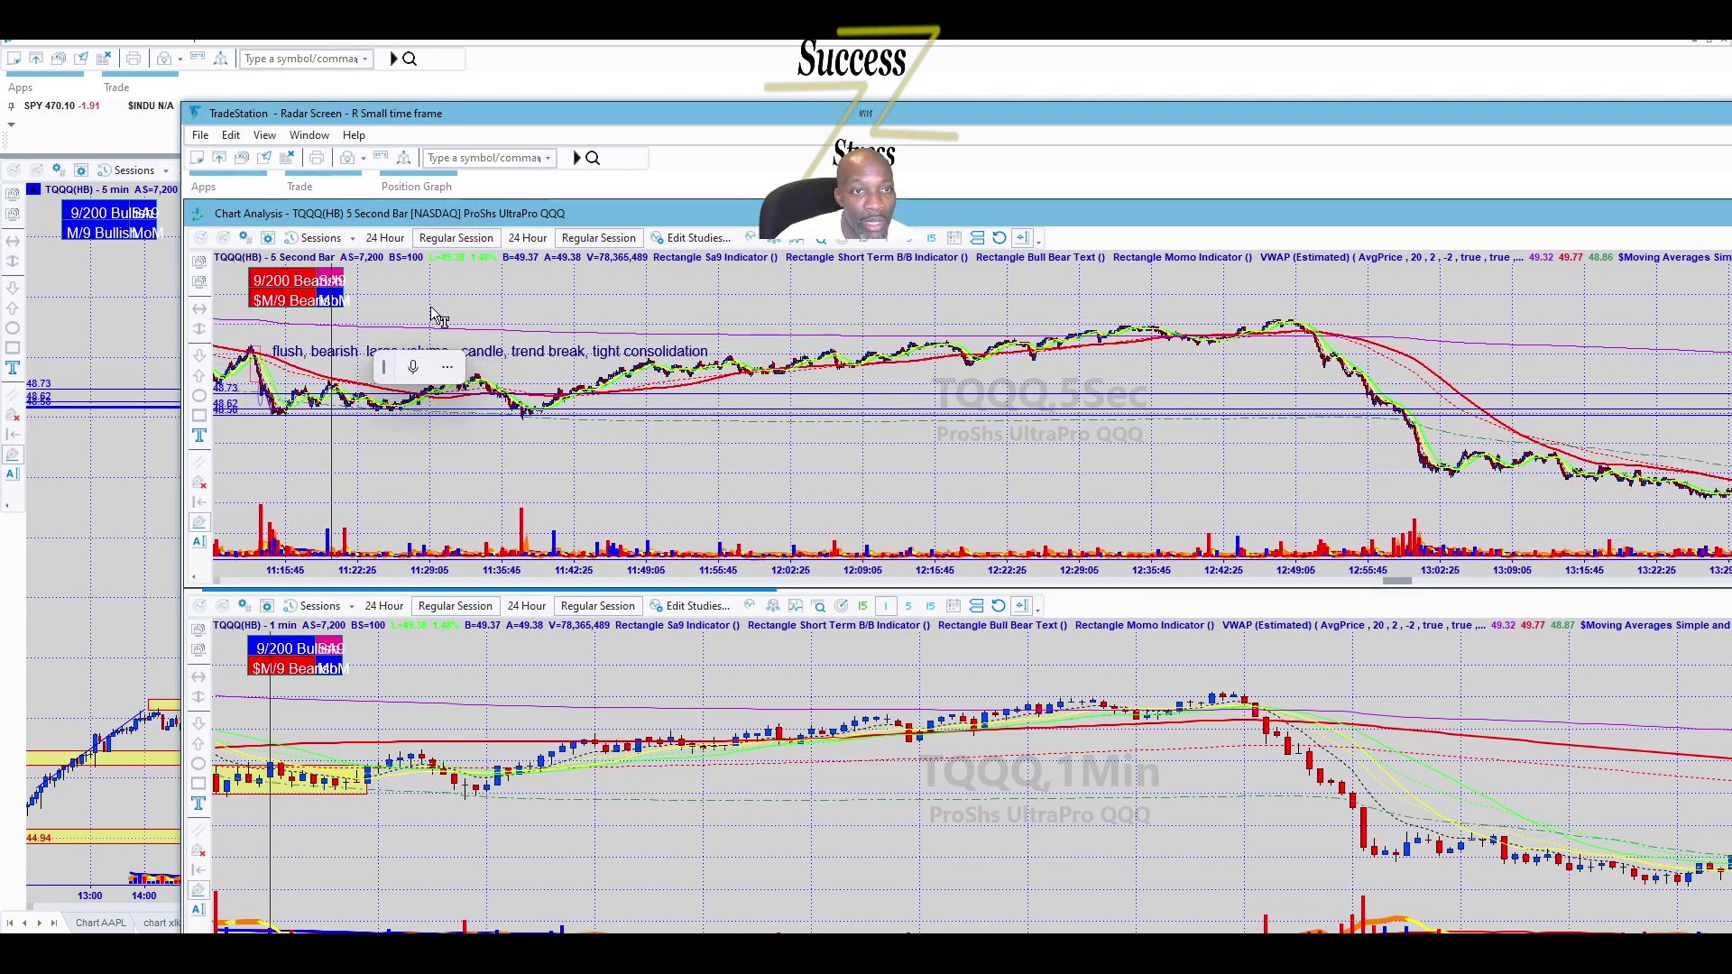
pyautogui.doubleClick(608, 110)
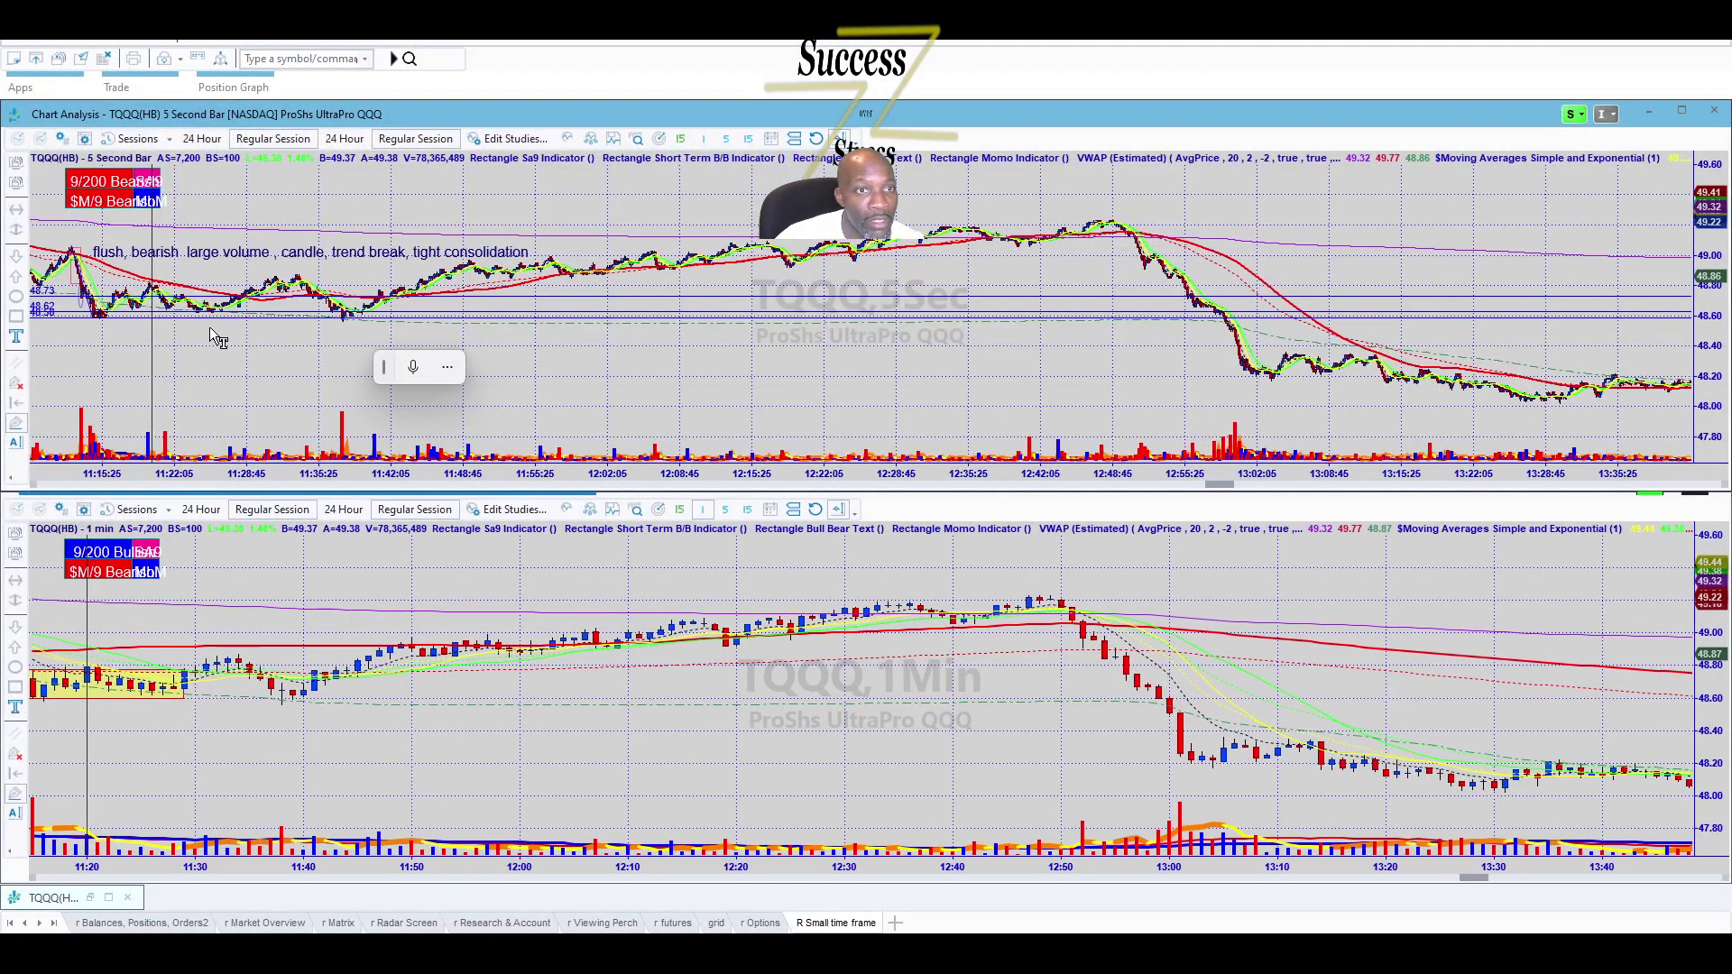
pyautogui.scroll(1, 213, 335)
pyautogui.scroll(5, 216, 337)
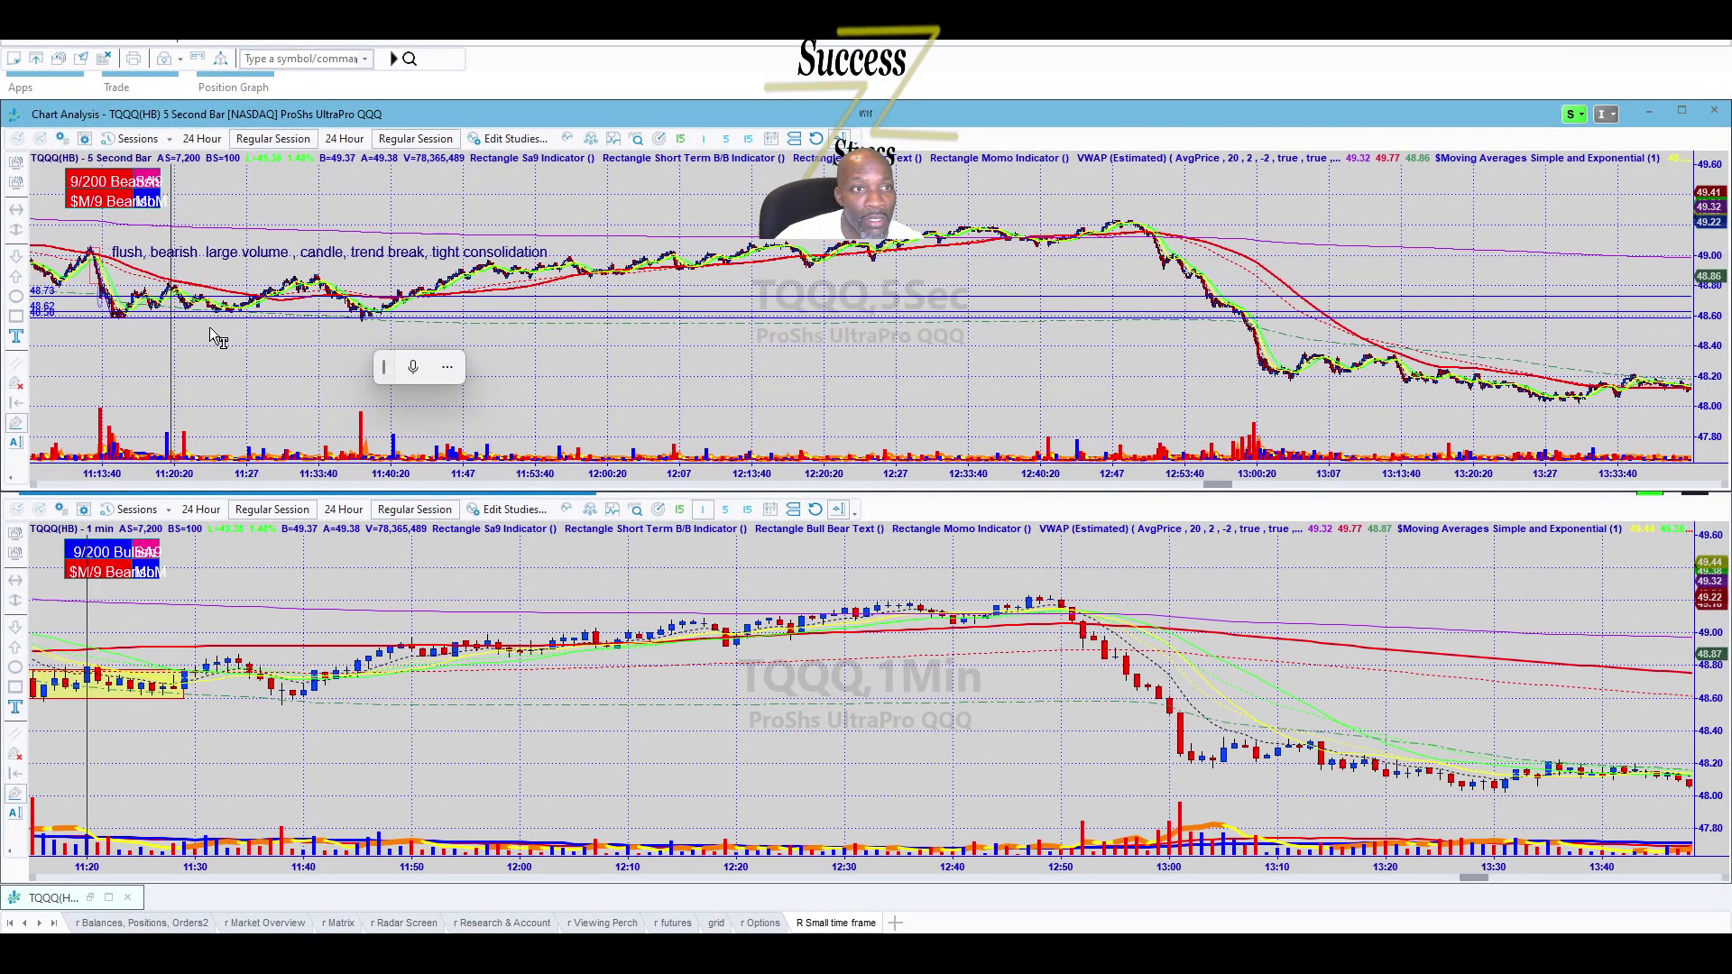
pyautogui.scroll(1, 204, 370)
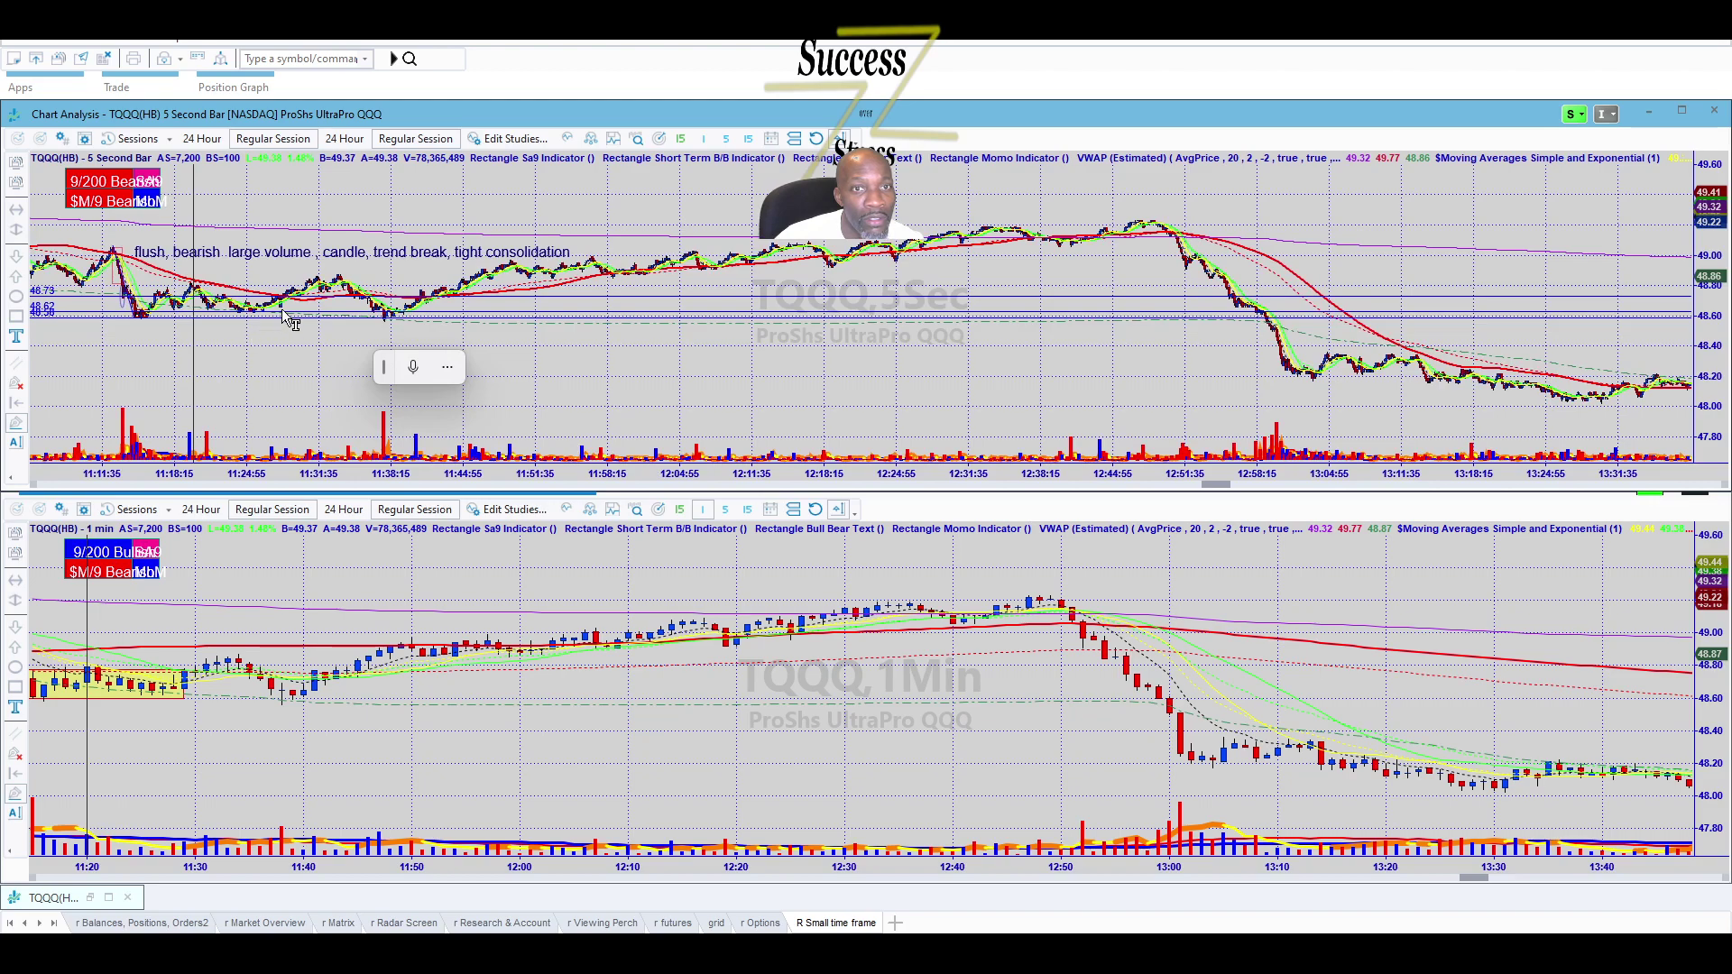
pyautogui.scroll(1, 284, 313)
pyautogui.scroll(5, 291, 337)
pyautogui.scroll(12, 286, 334)
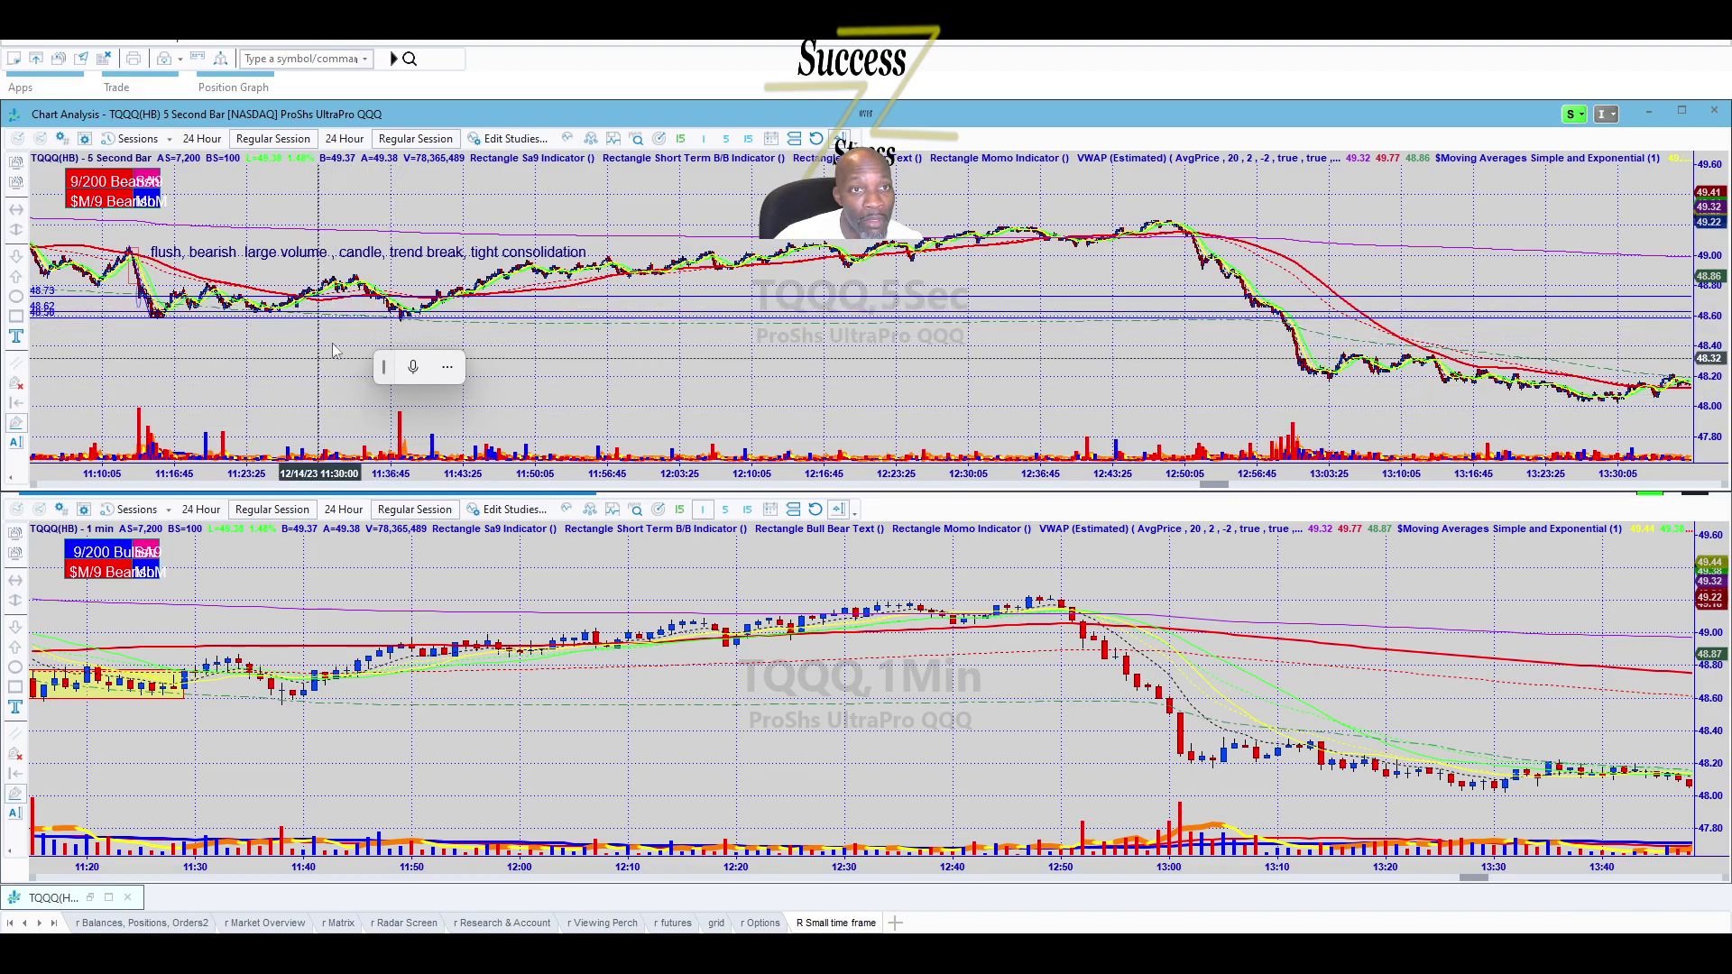
# Maximize the 5-second chart and examine the 12/14 flush and tight consolidation from about 11:12 to 11:16 up close.
pyautogui.doubleClick(610, 114)
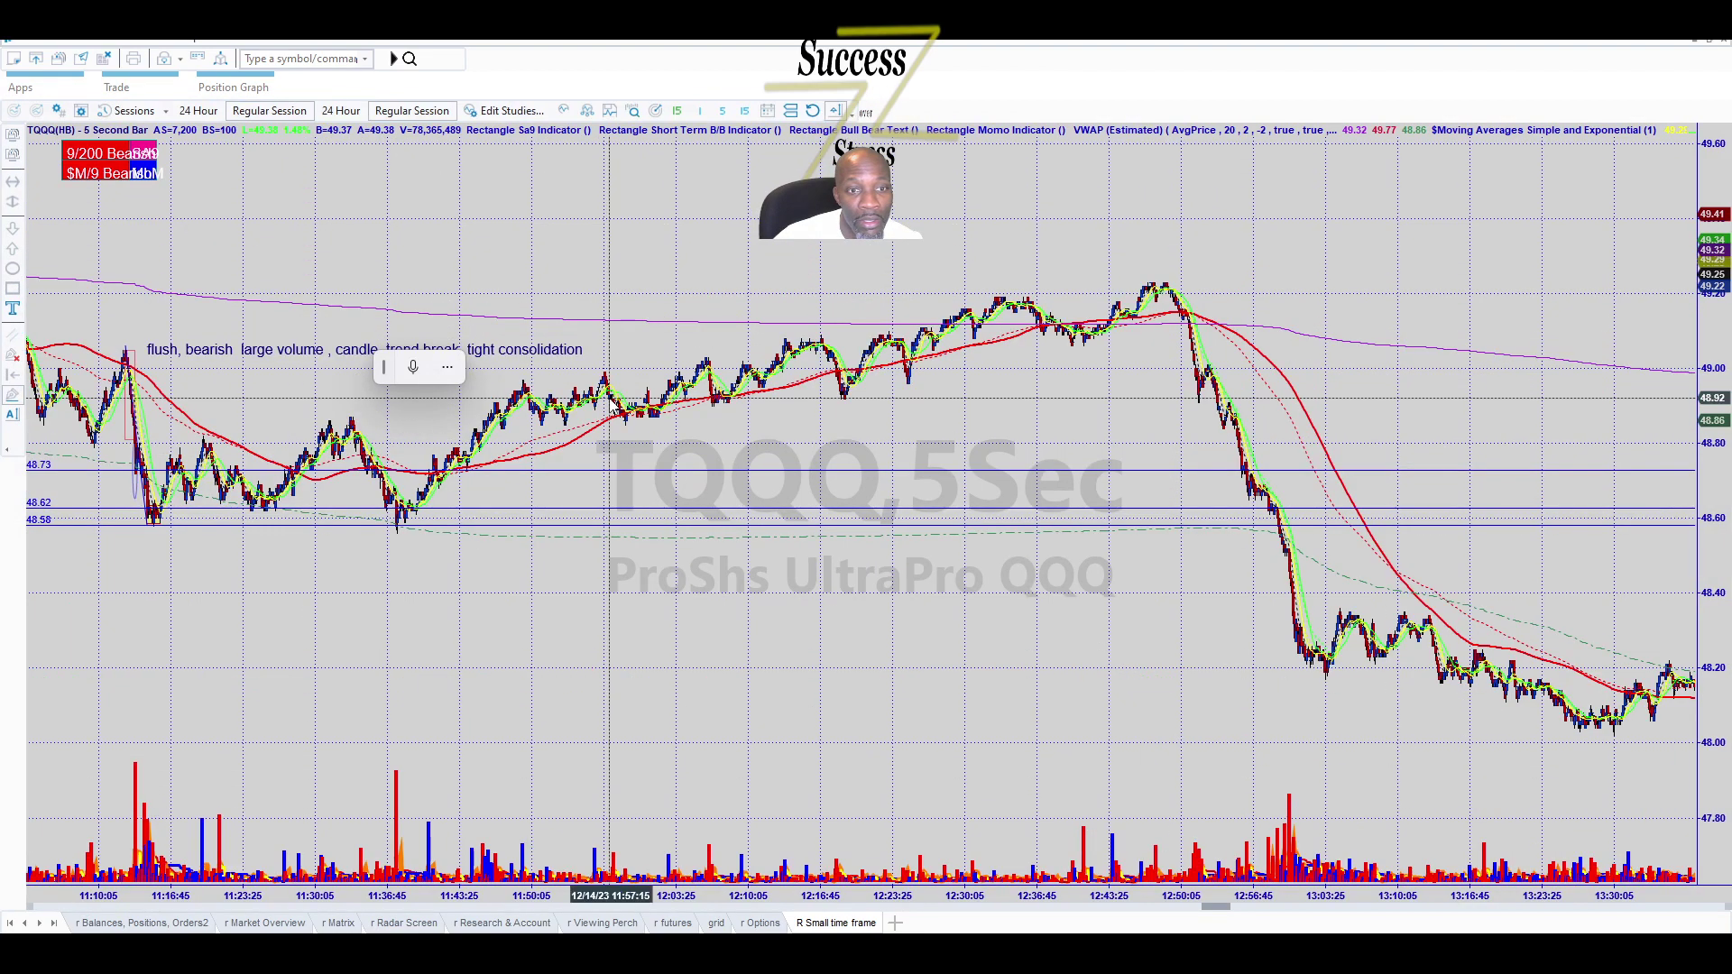
pyautogui.scroll(2, 347, 532)
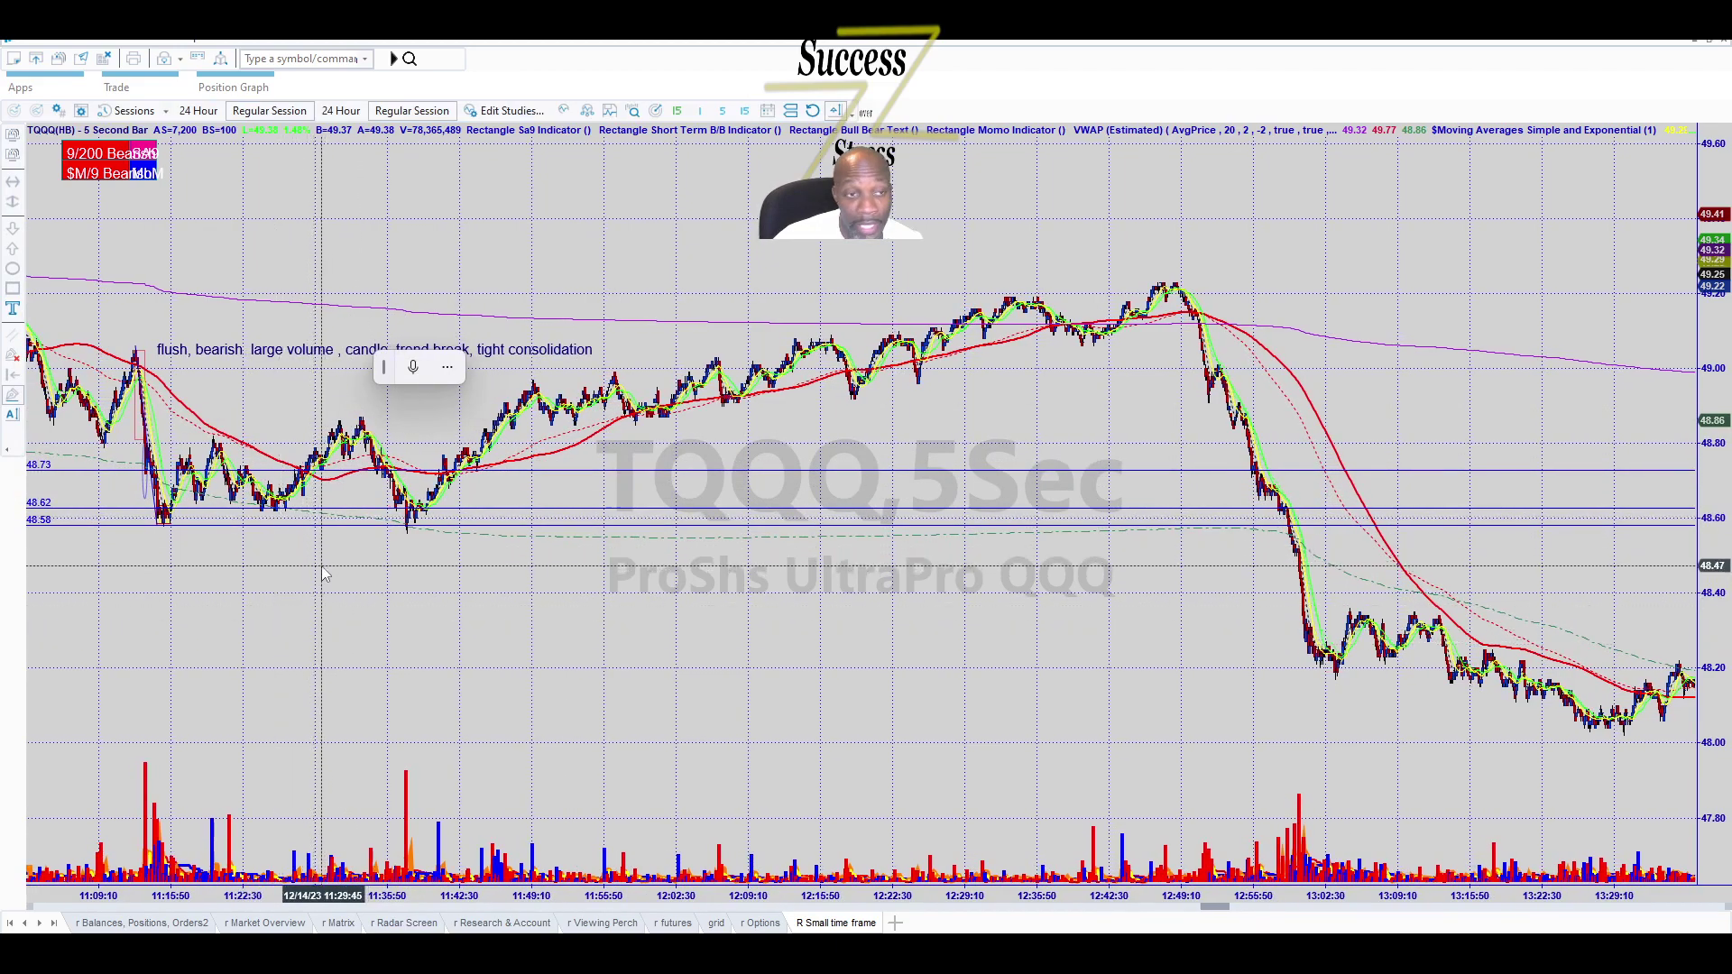
pyautogui.scroll(2, 307, 572)
pyautogui.scroll(1, 302, 575)
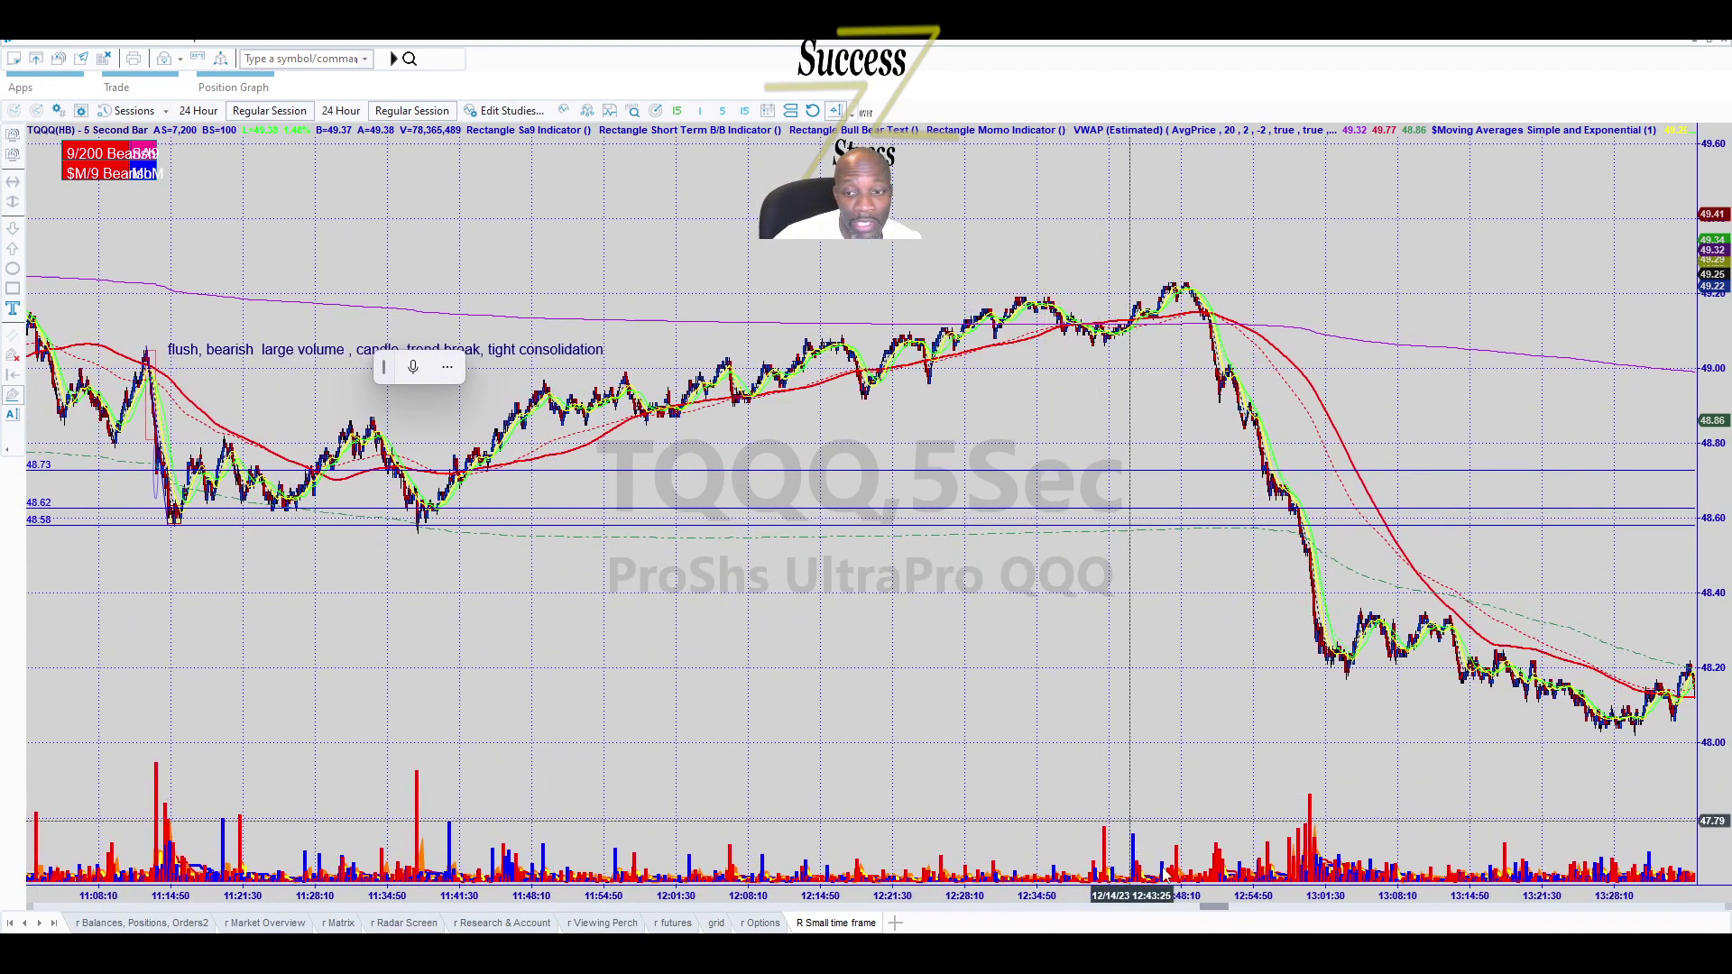
pyautogui.moveTo(1218, 914); pyautogui.dragTo(1156, 906)
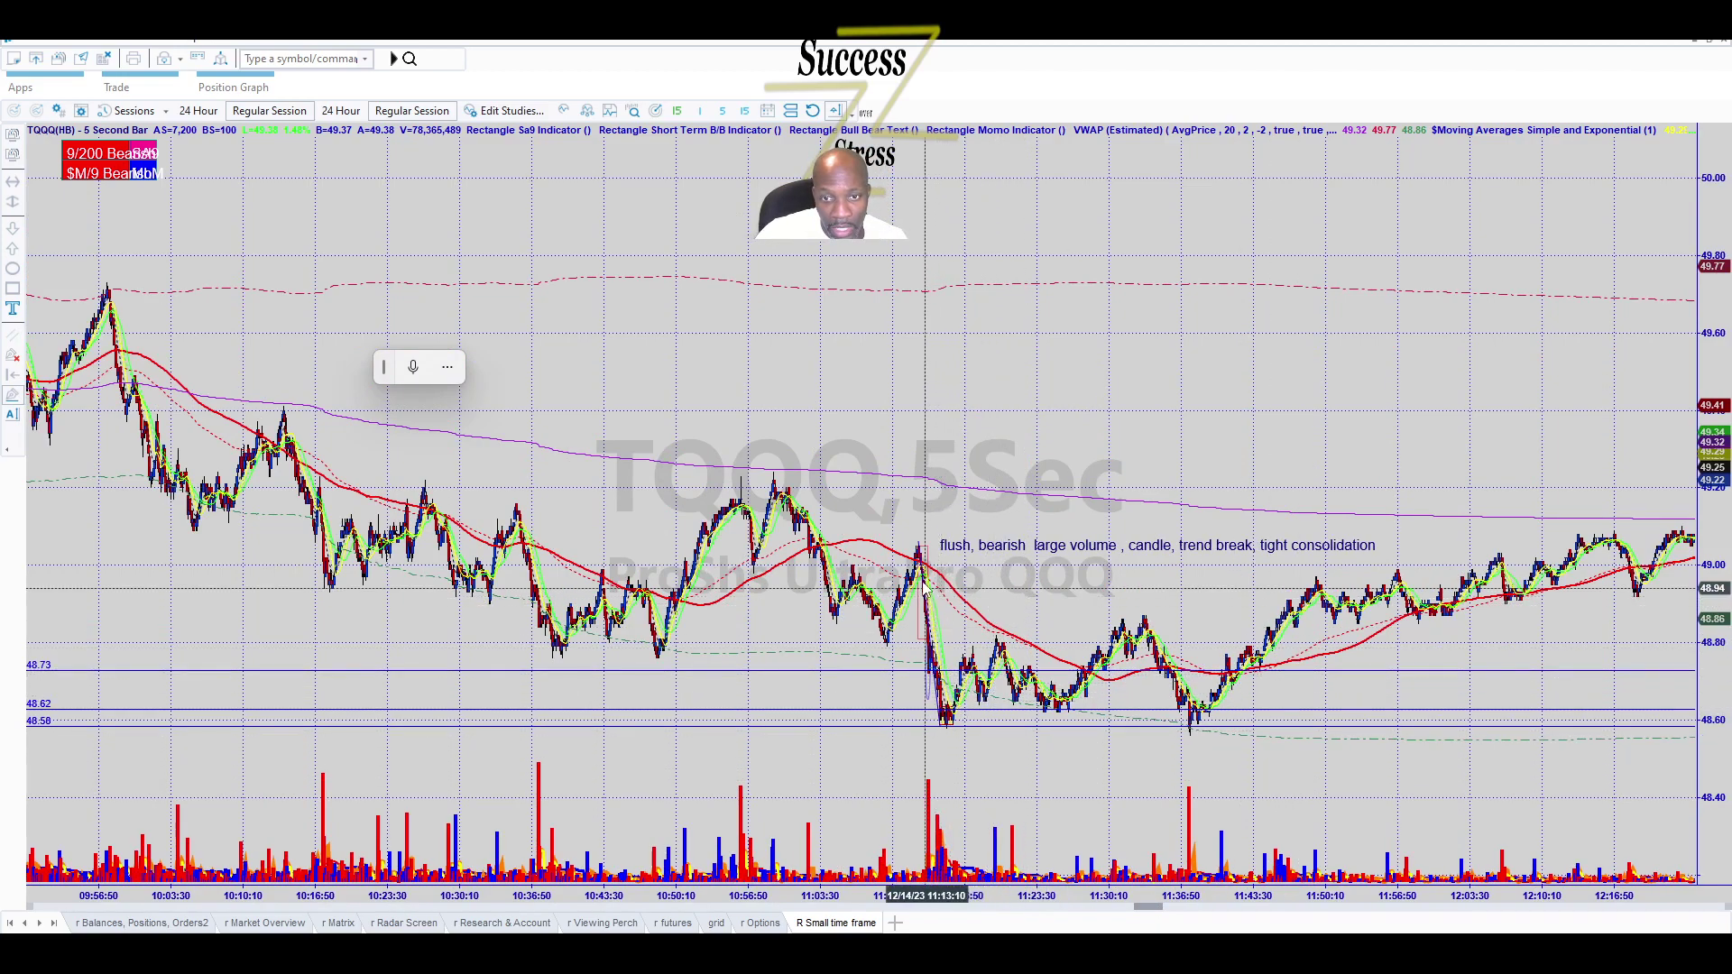
pyautogui.click(902, 673)
pyautogui.moveTo(861, 591); pyautogui.dragTo(231, 617)
pyautogui.scroll(4, 514, 555)
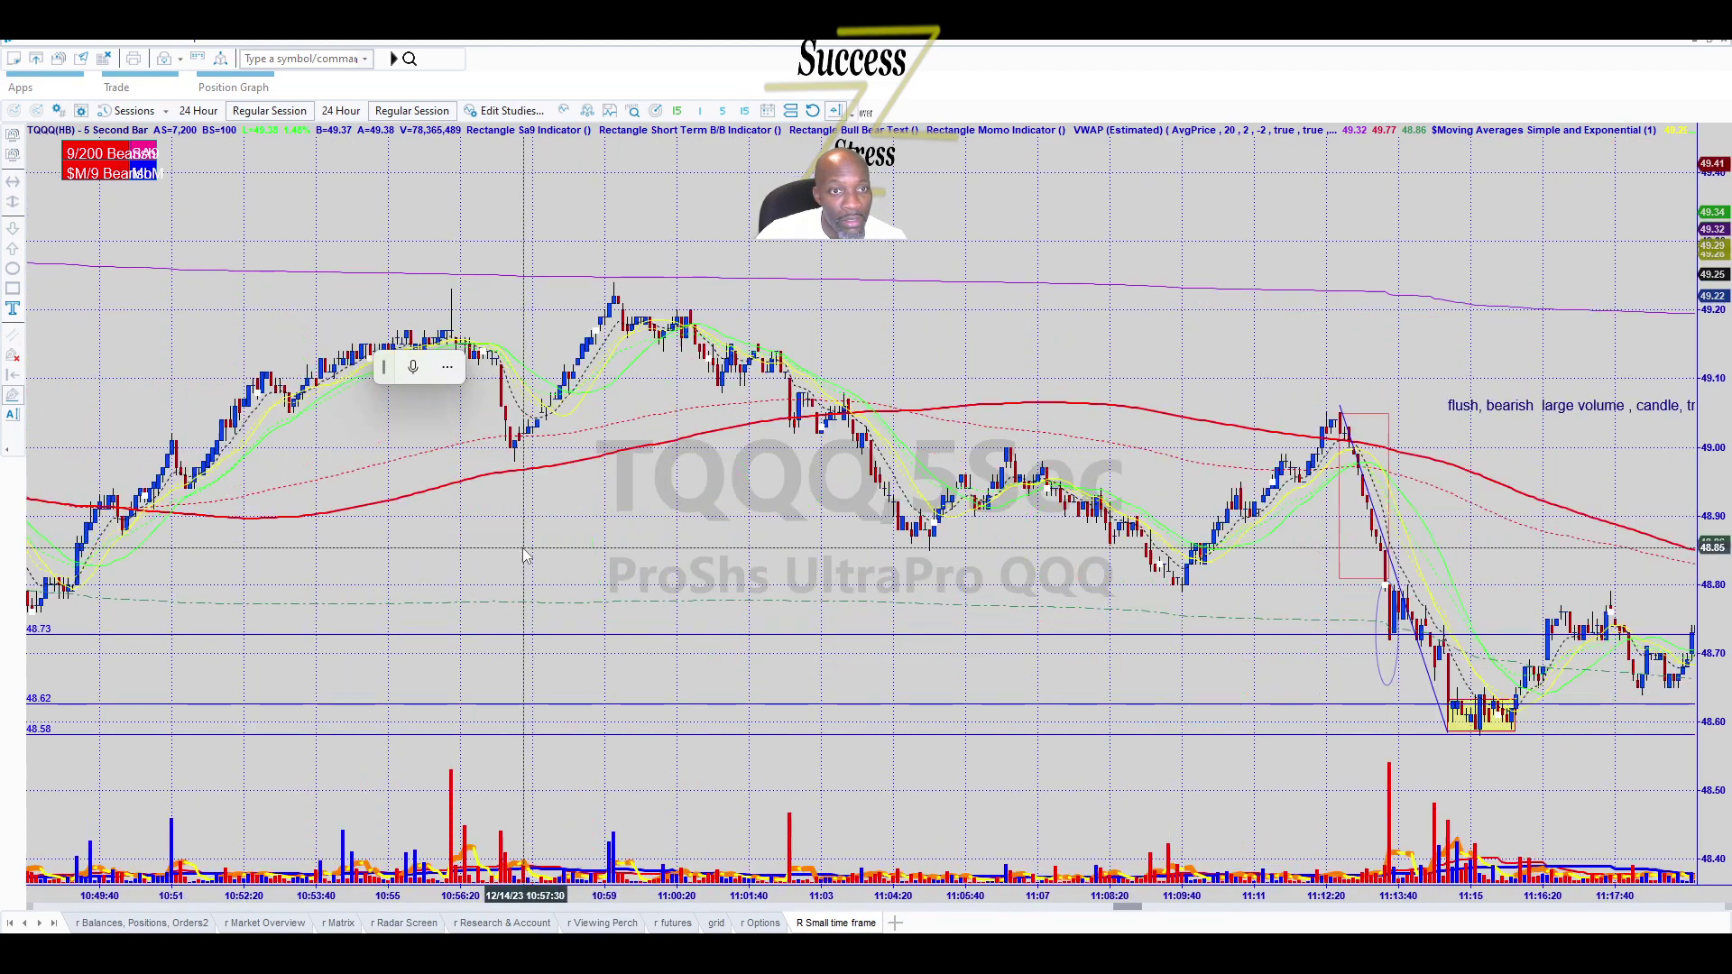
pyautogui.moveTo(1251, 514); pyautogui.dragTo(349, 580)
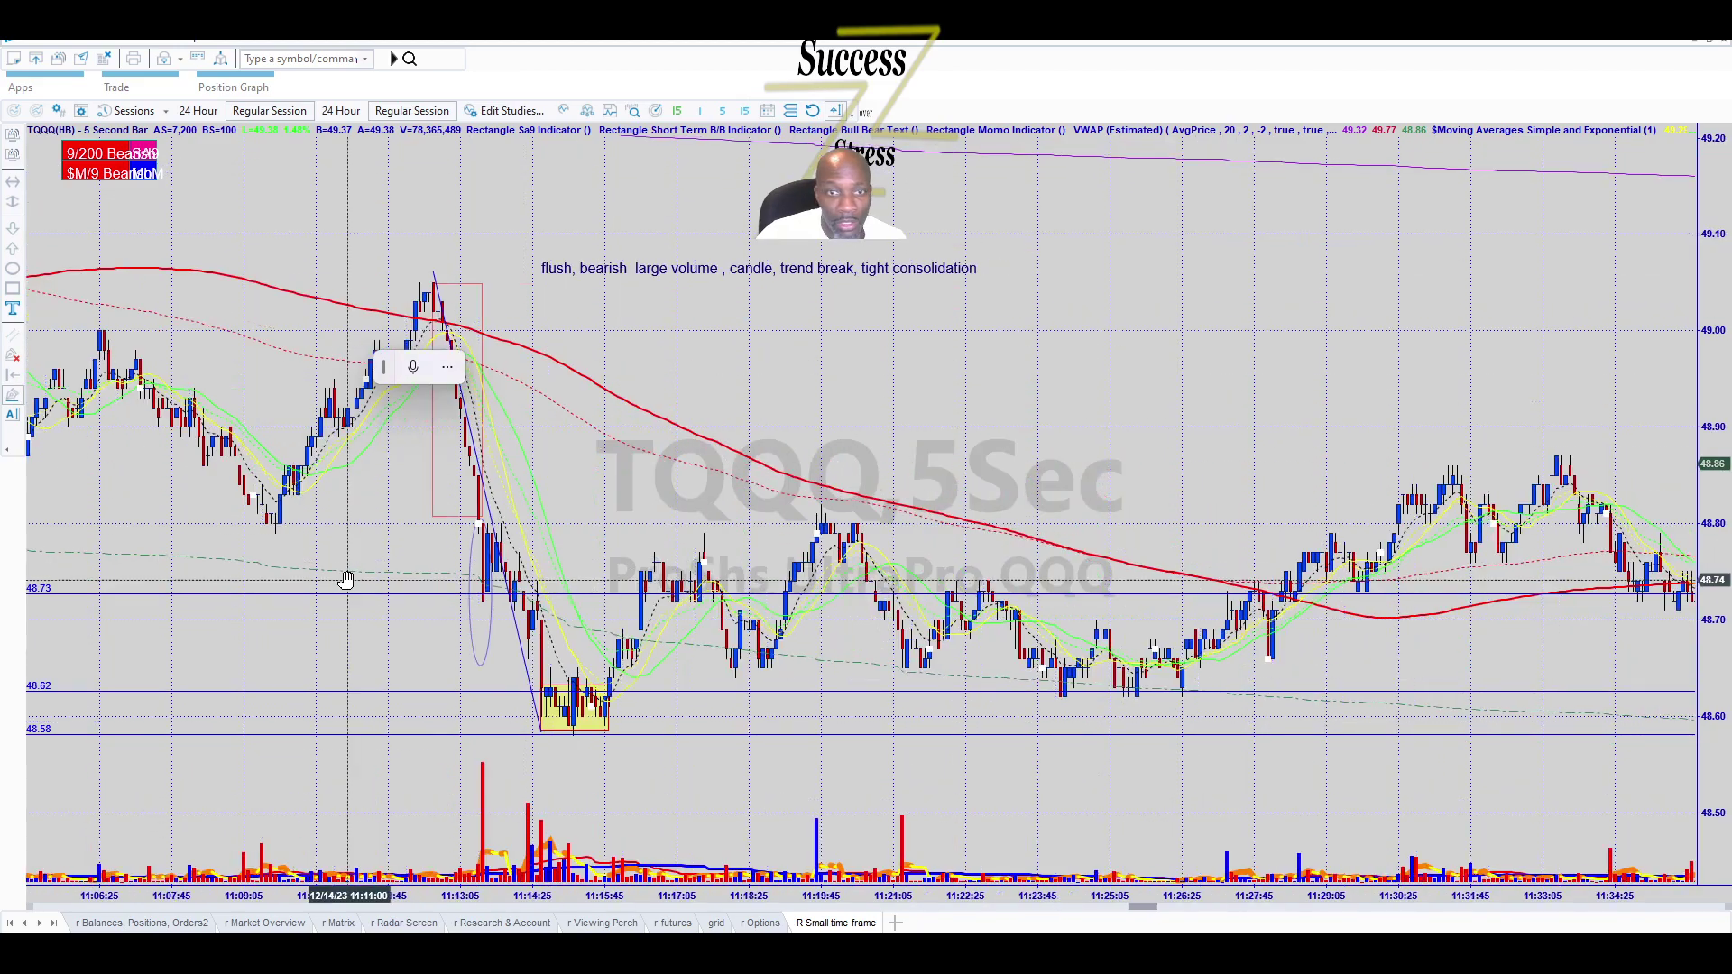
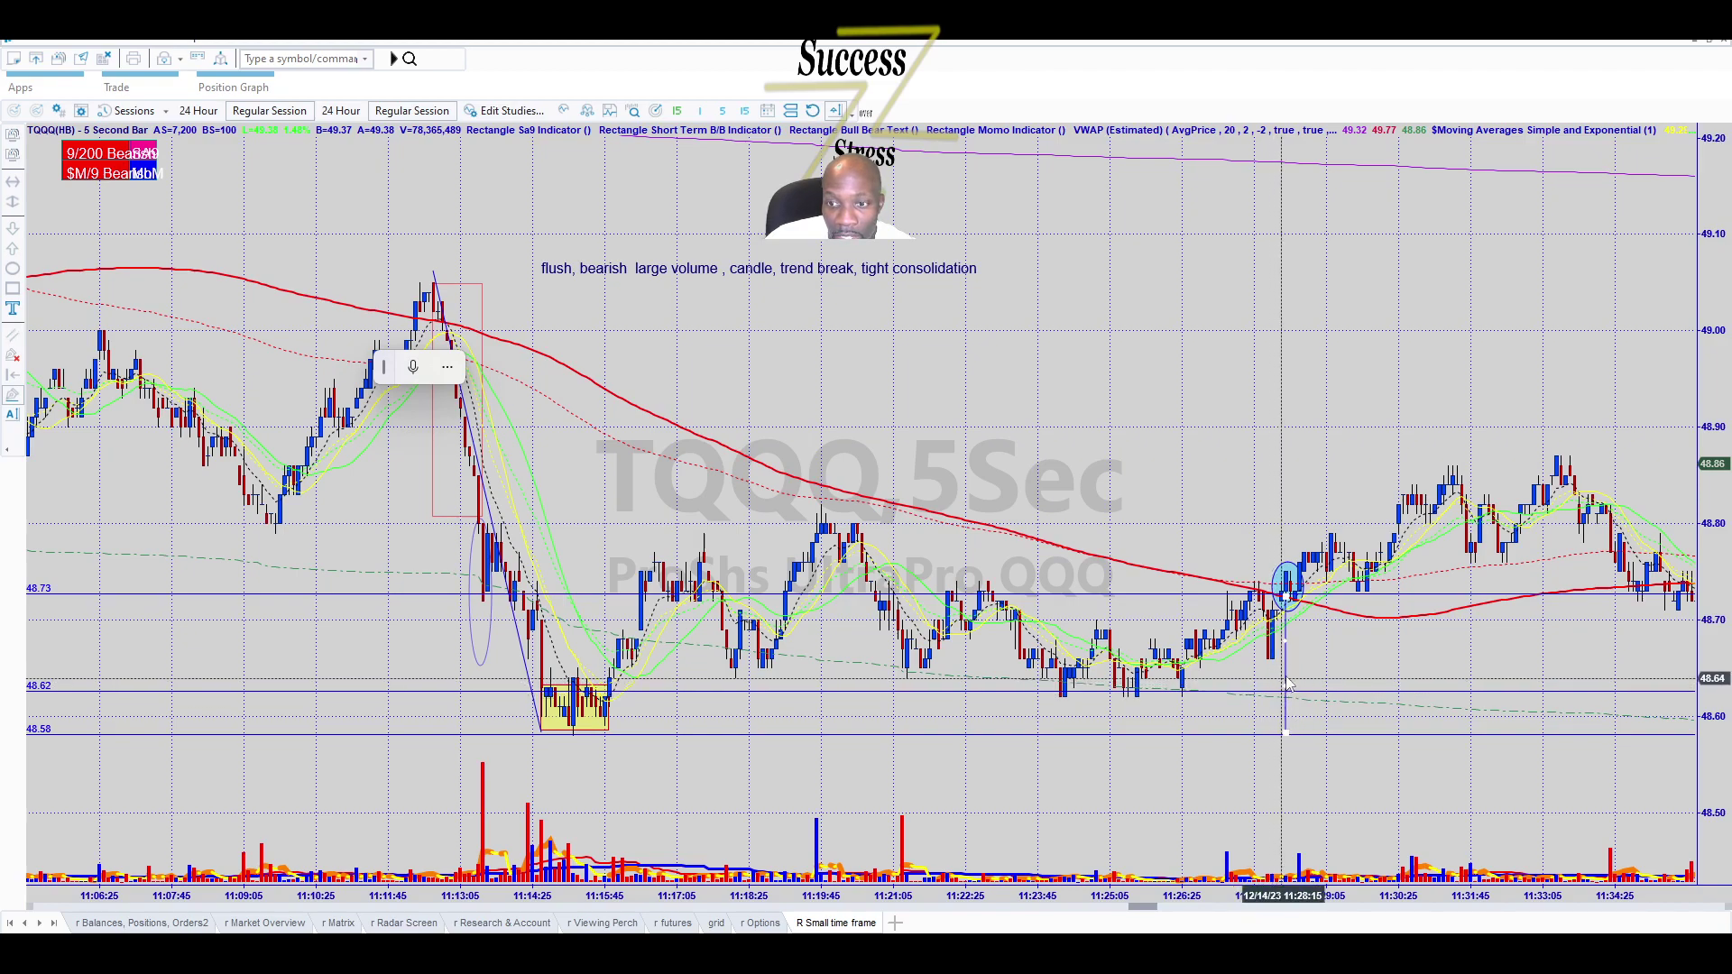
# Draw an ascending trend line on the 5-second chart from the 12/14 break near 11:28 to about 49.20 near 12:44.
pyautogui.moveTo(1286, 678)
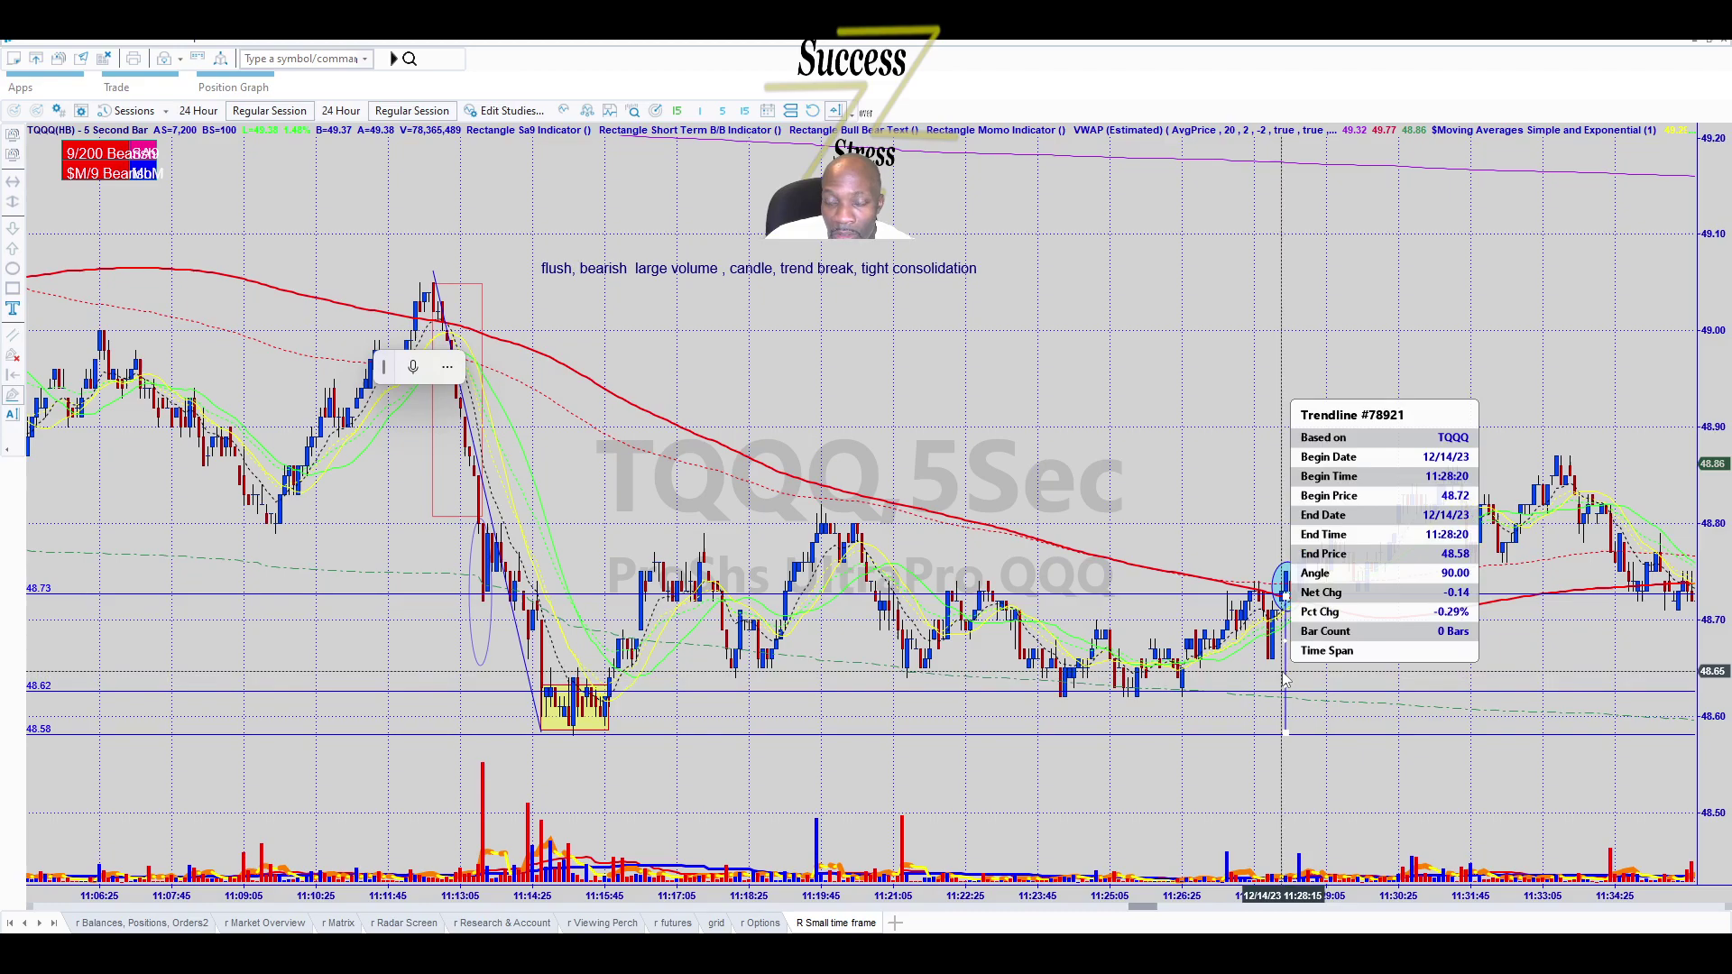
pyautogui.moveTo(1394, 510)
pyautogui.moveTo(1394, 511); pyautogui.dragTo(604, 521)
pyautogui.scroll(-2, 823, 475)
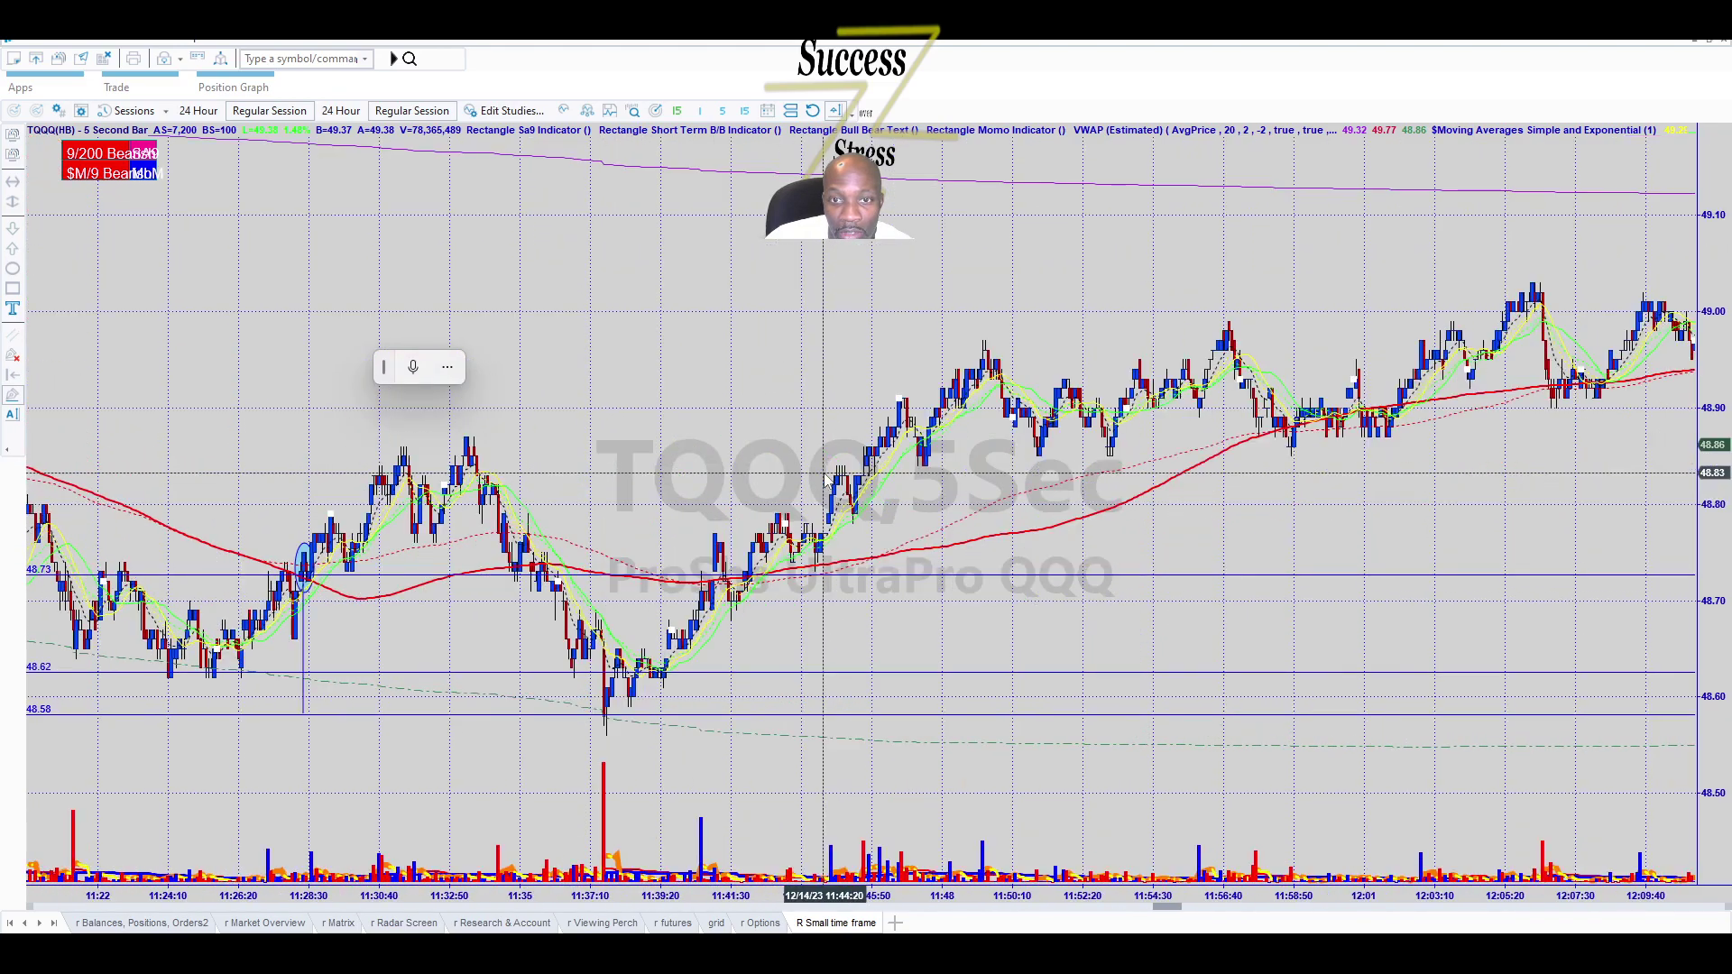
pyautogui.scroll(-4, 831, 470)
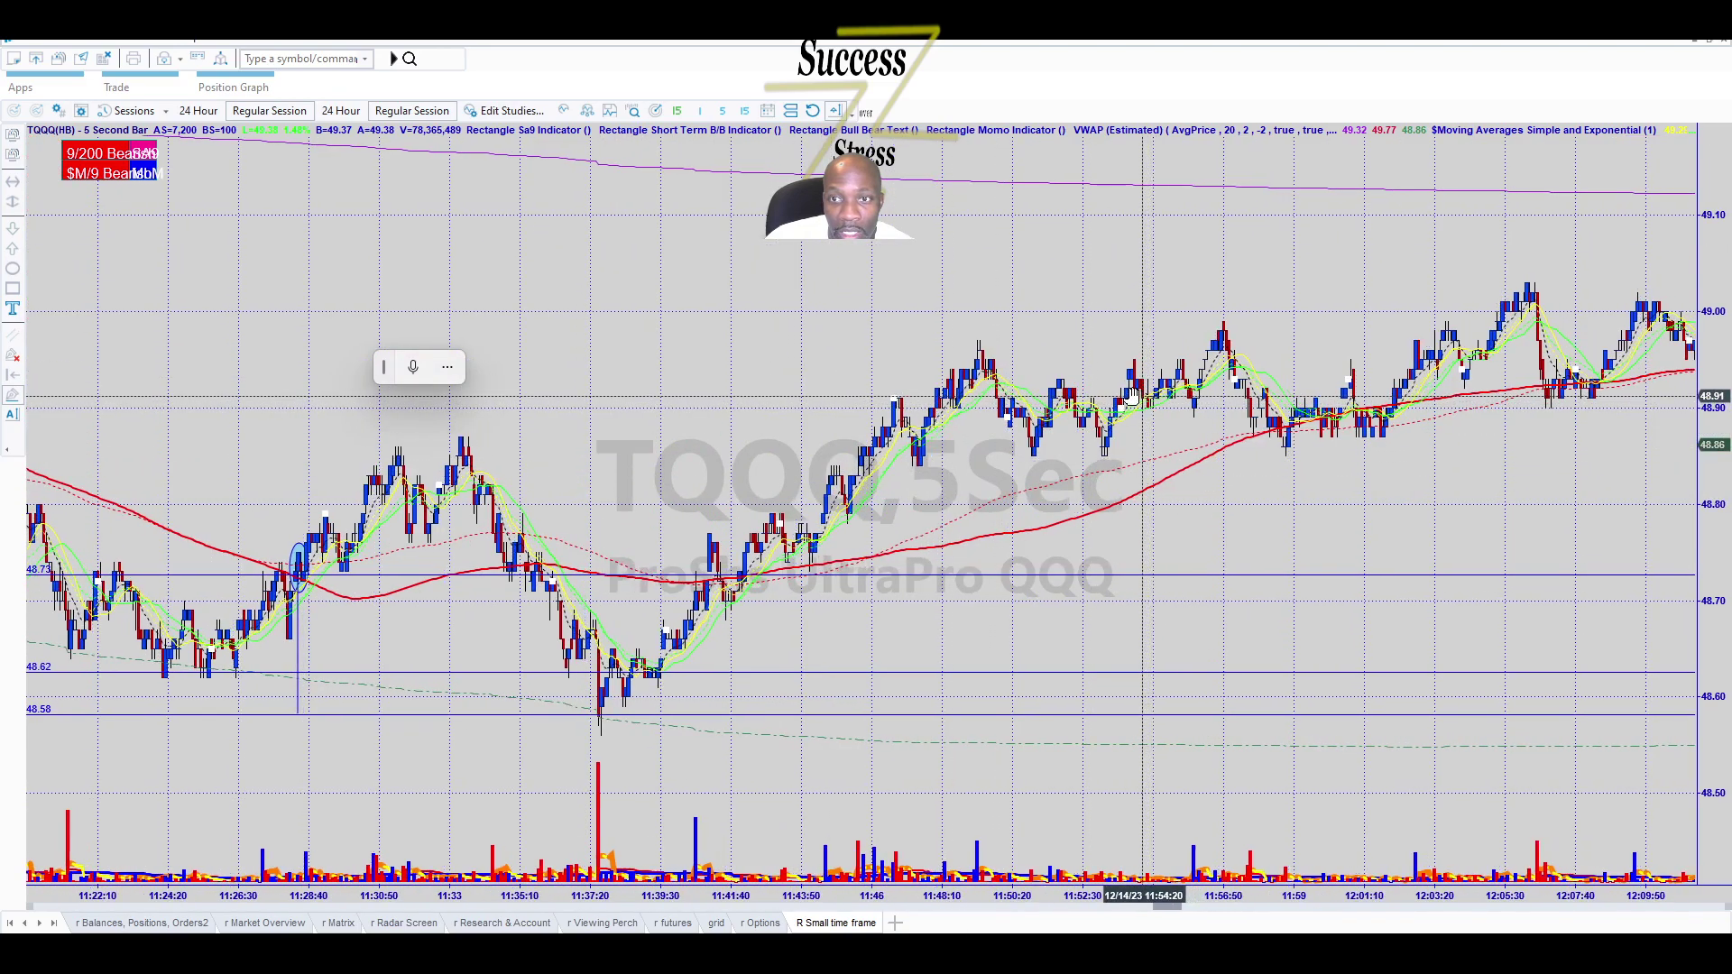
pyautogui.moveTo(774, 430); pyautogui.dragTo(1200, 417)
pyautogui.scroll(-2, 1237, 403)
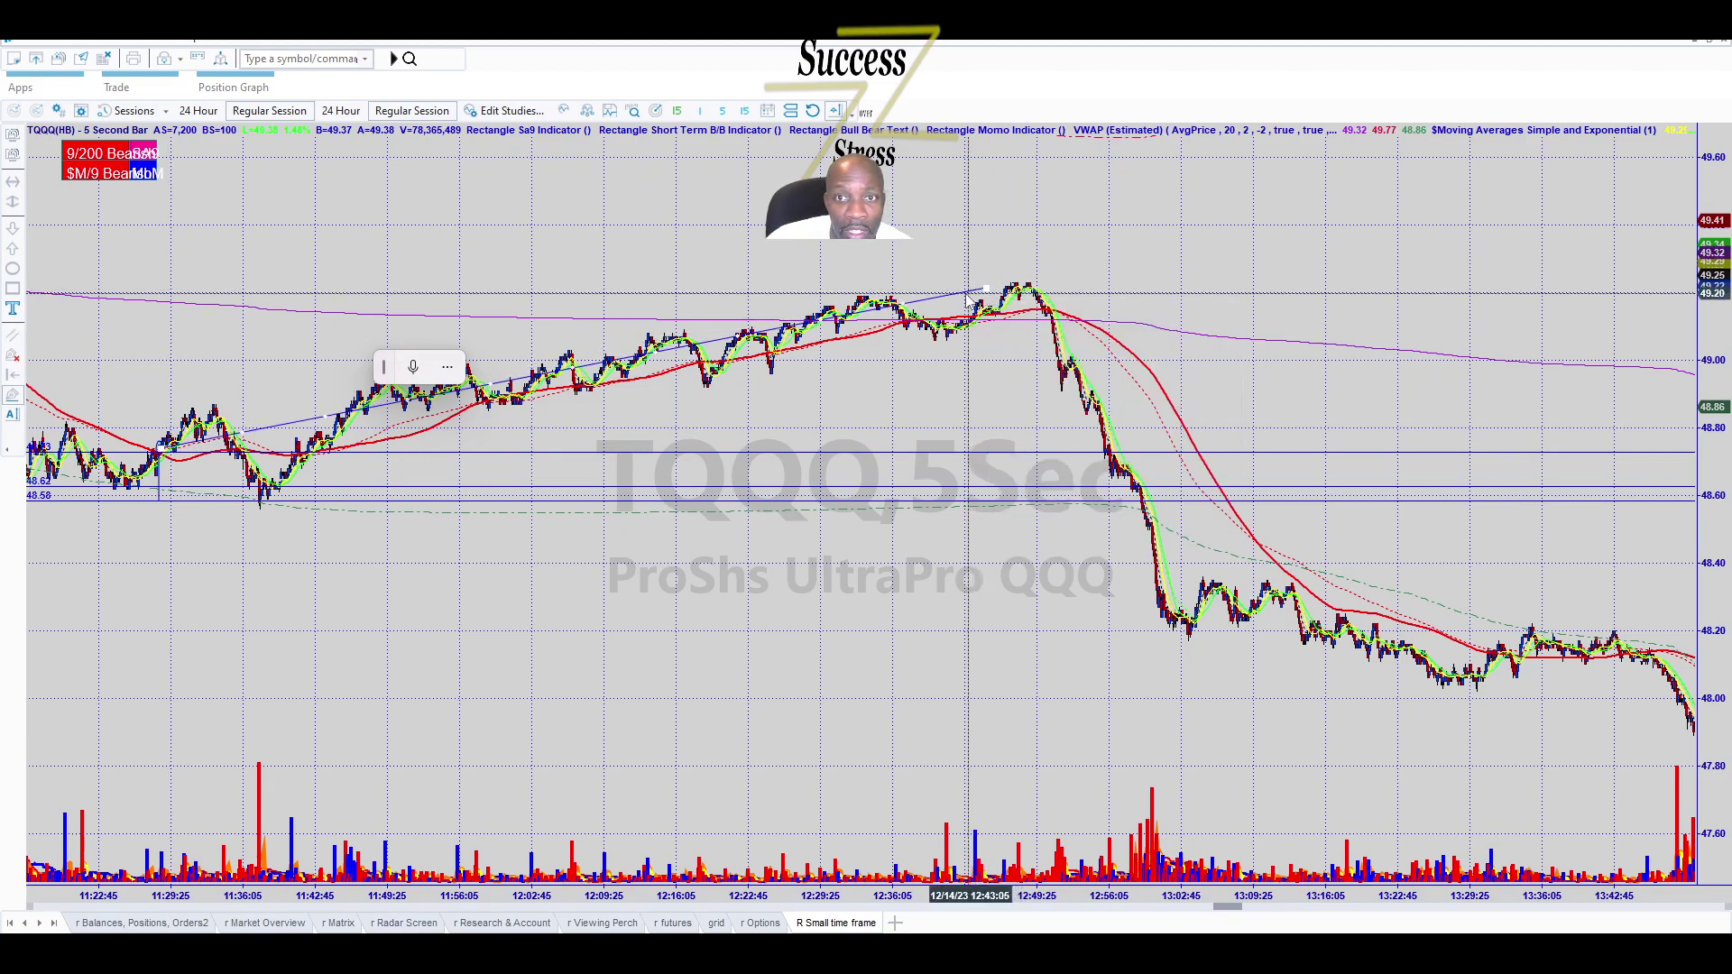
pyautogui.moveTo(965, 301)
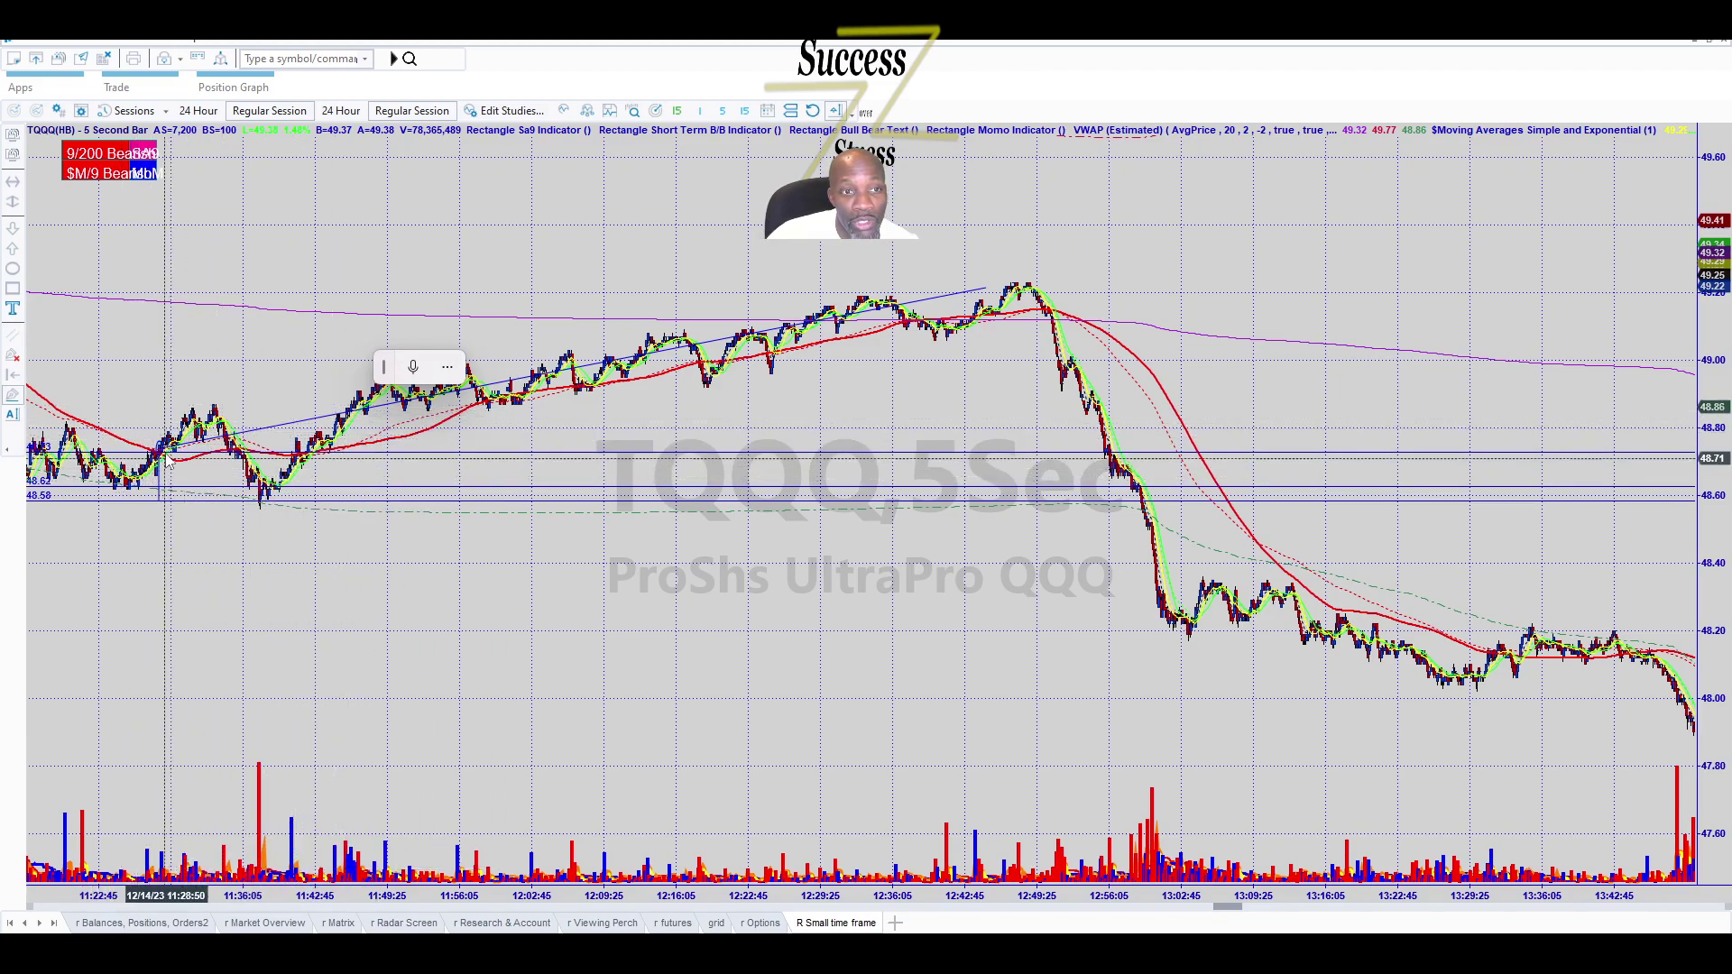
# Examine the 12/14 rise from the annotated 11:14 flush to the peak around 12:49 on the 5-second chart.
pyautogui.moveTo(139, 512)
pyautogui.mouseDown()
pyautogui.moveTo(505, 435)
pyautogui.moveTo(579, 442)
pyautogui.mouseUp()
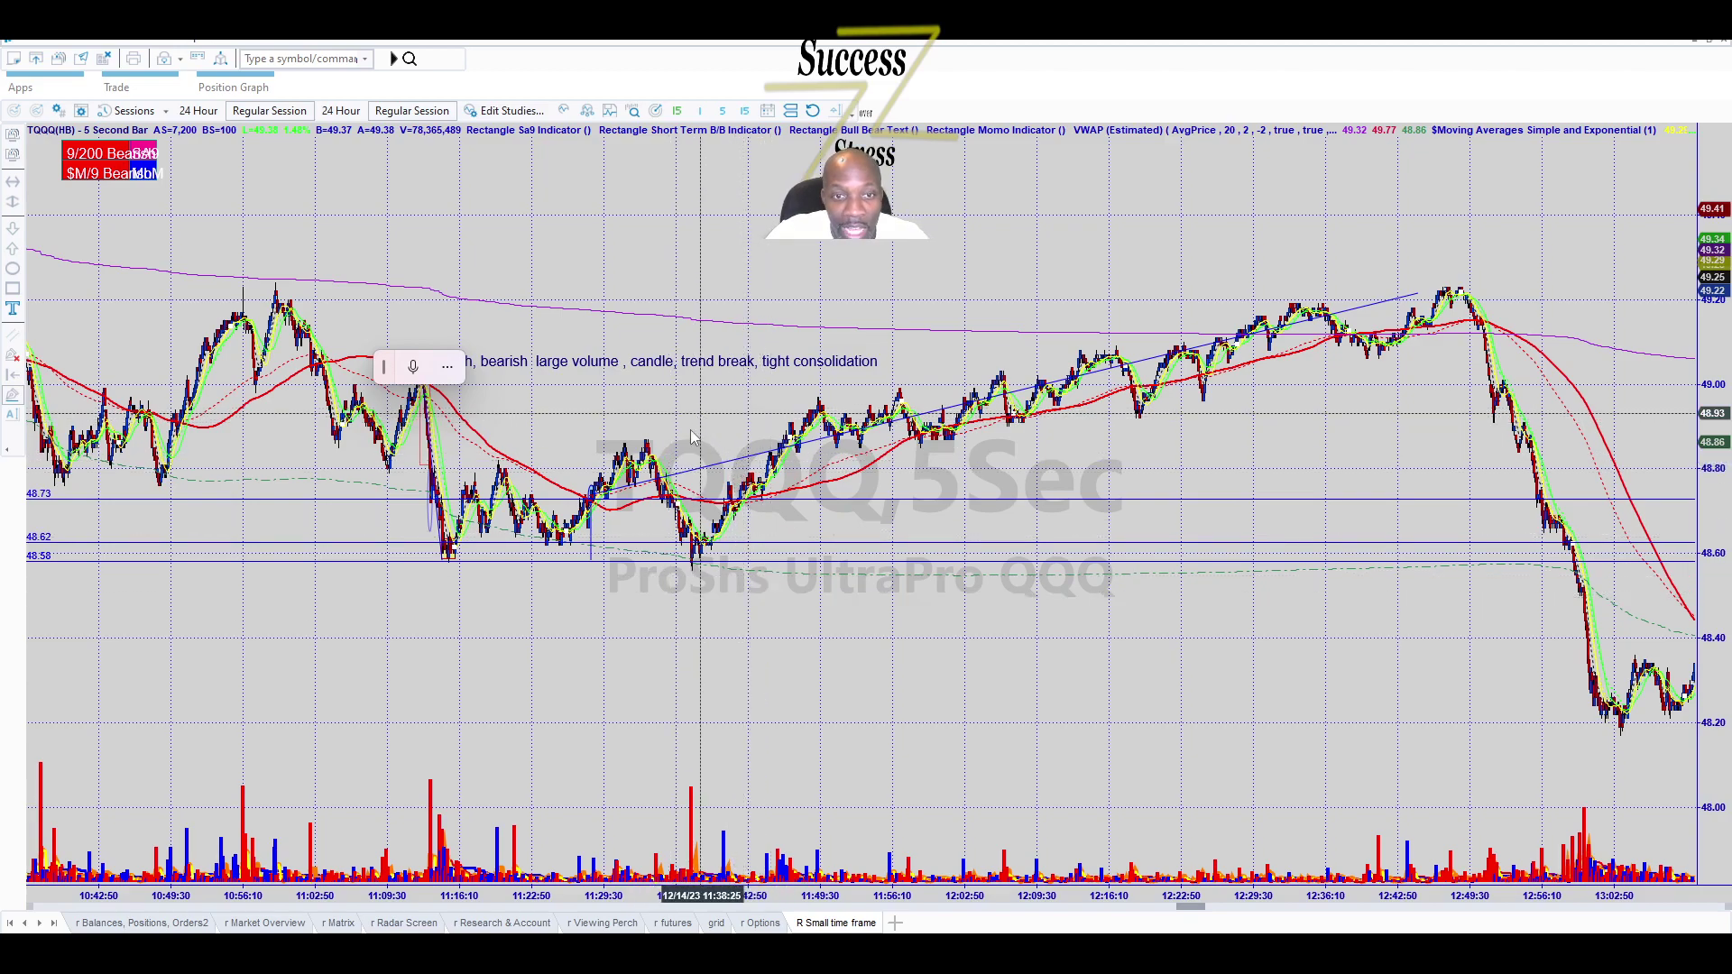
pyautogui.moveTo(691, 433)
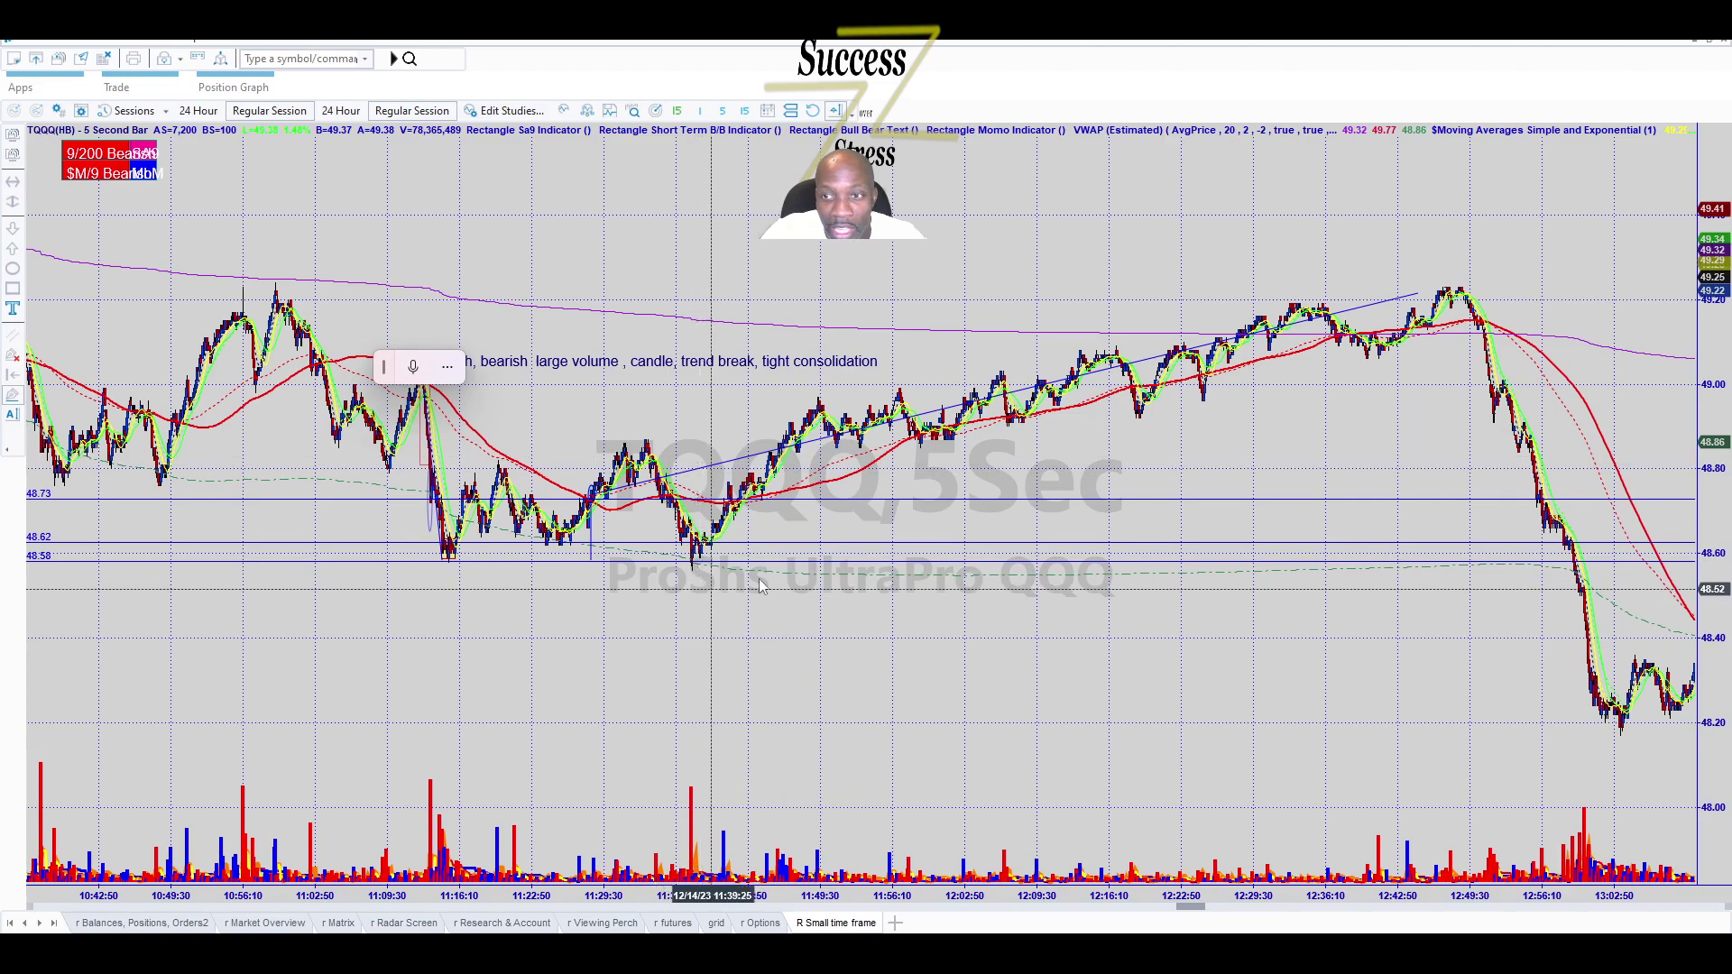
pyautogui.scroll(3, 767, 527)
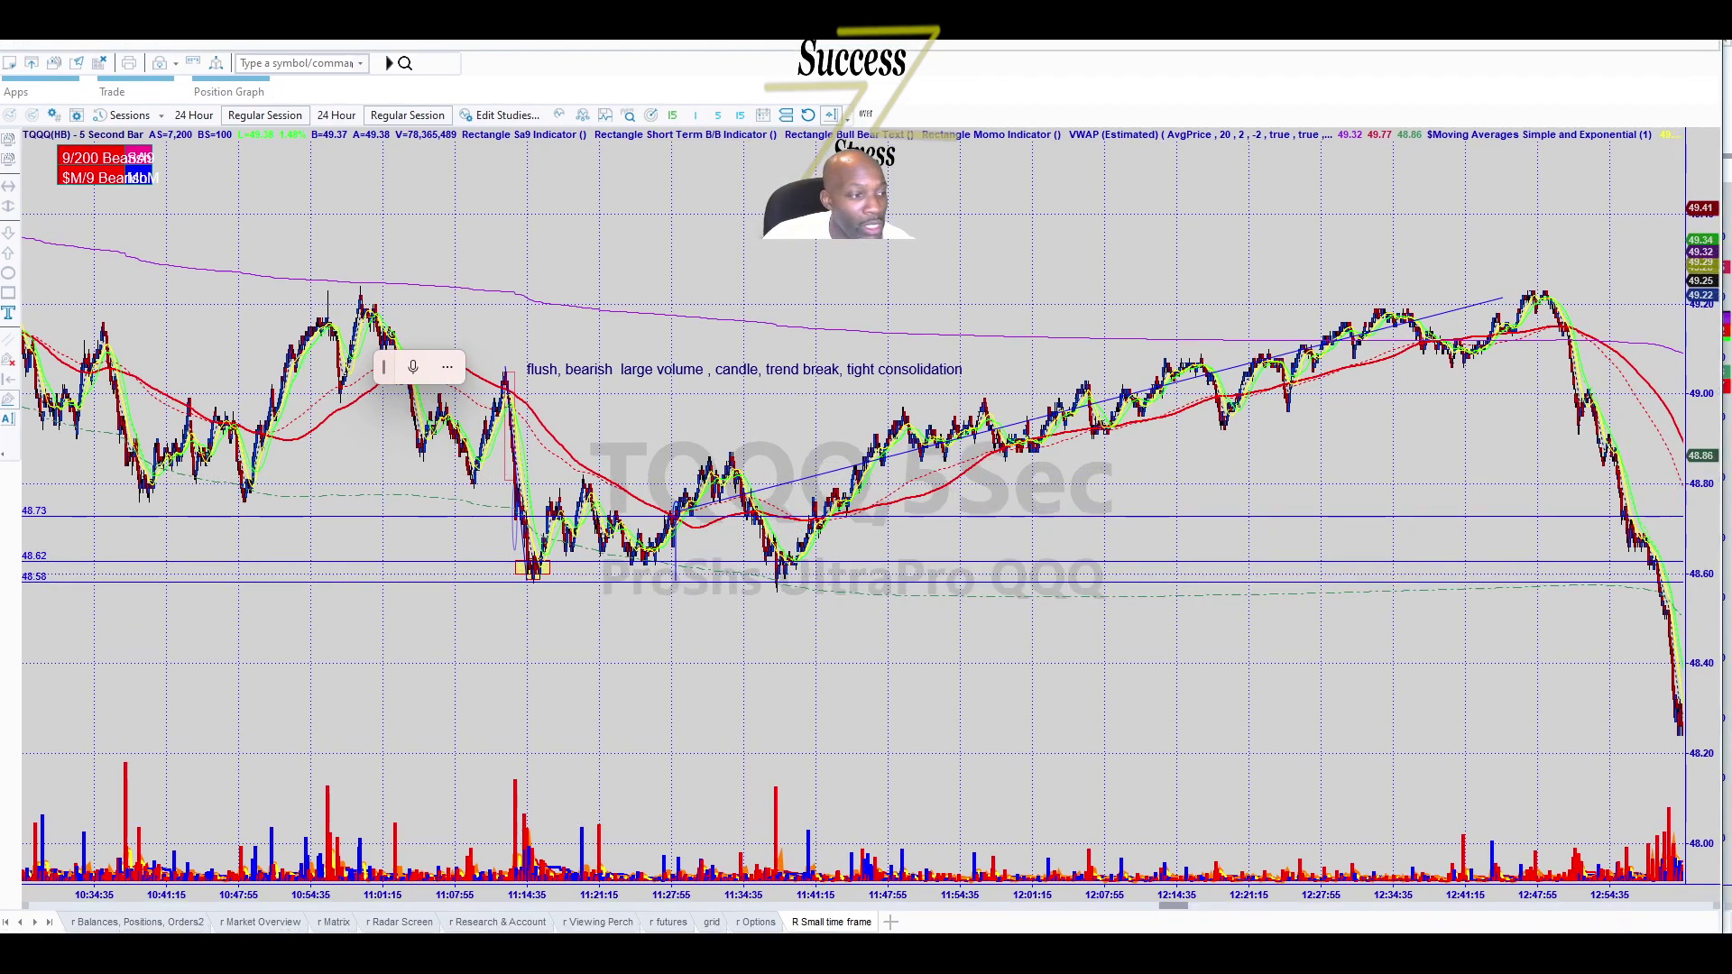
# Compare the 5-minute chart with the 12/15 trend line break near 14:06 on the 5-second chart, finishing on the maximized 5-minute window.
pyautogui.hotkey('alt', 'Tab')
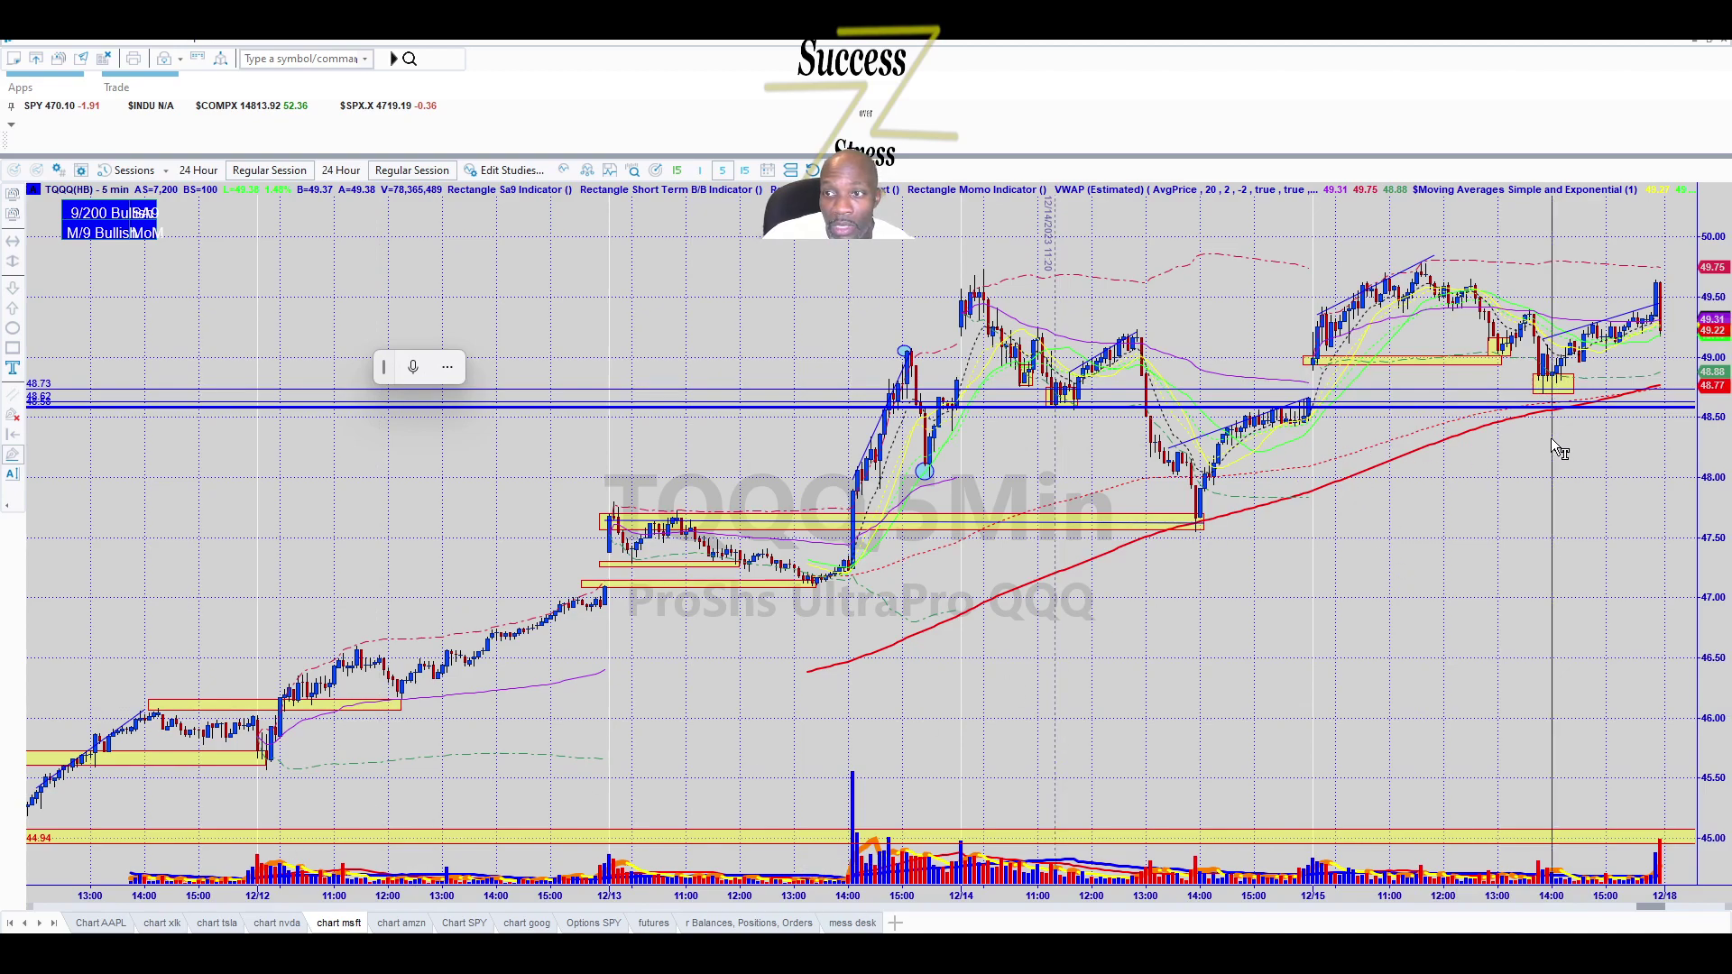
pyautogui.moveTo(1424, 240); pyautogui.dragTo(803, 21)
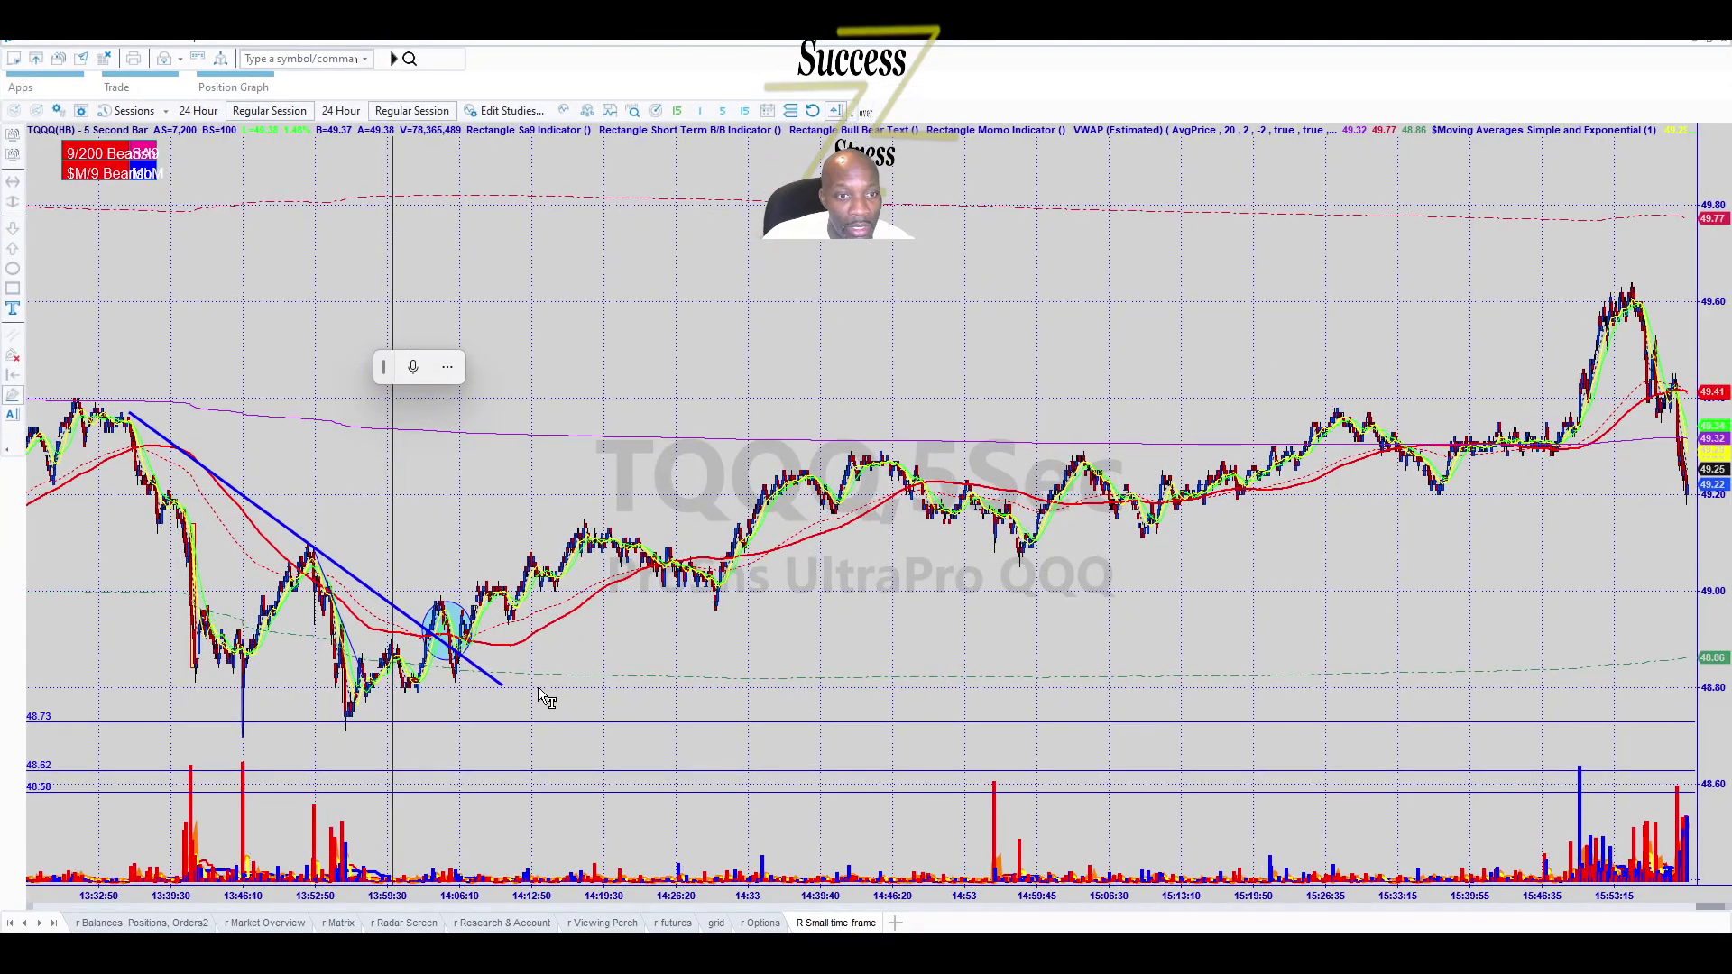
pyautogui.hotkey('alt', 'Tab')
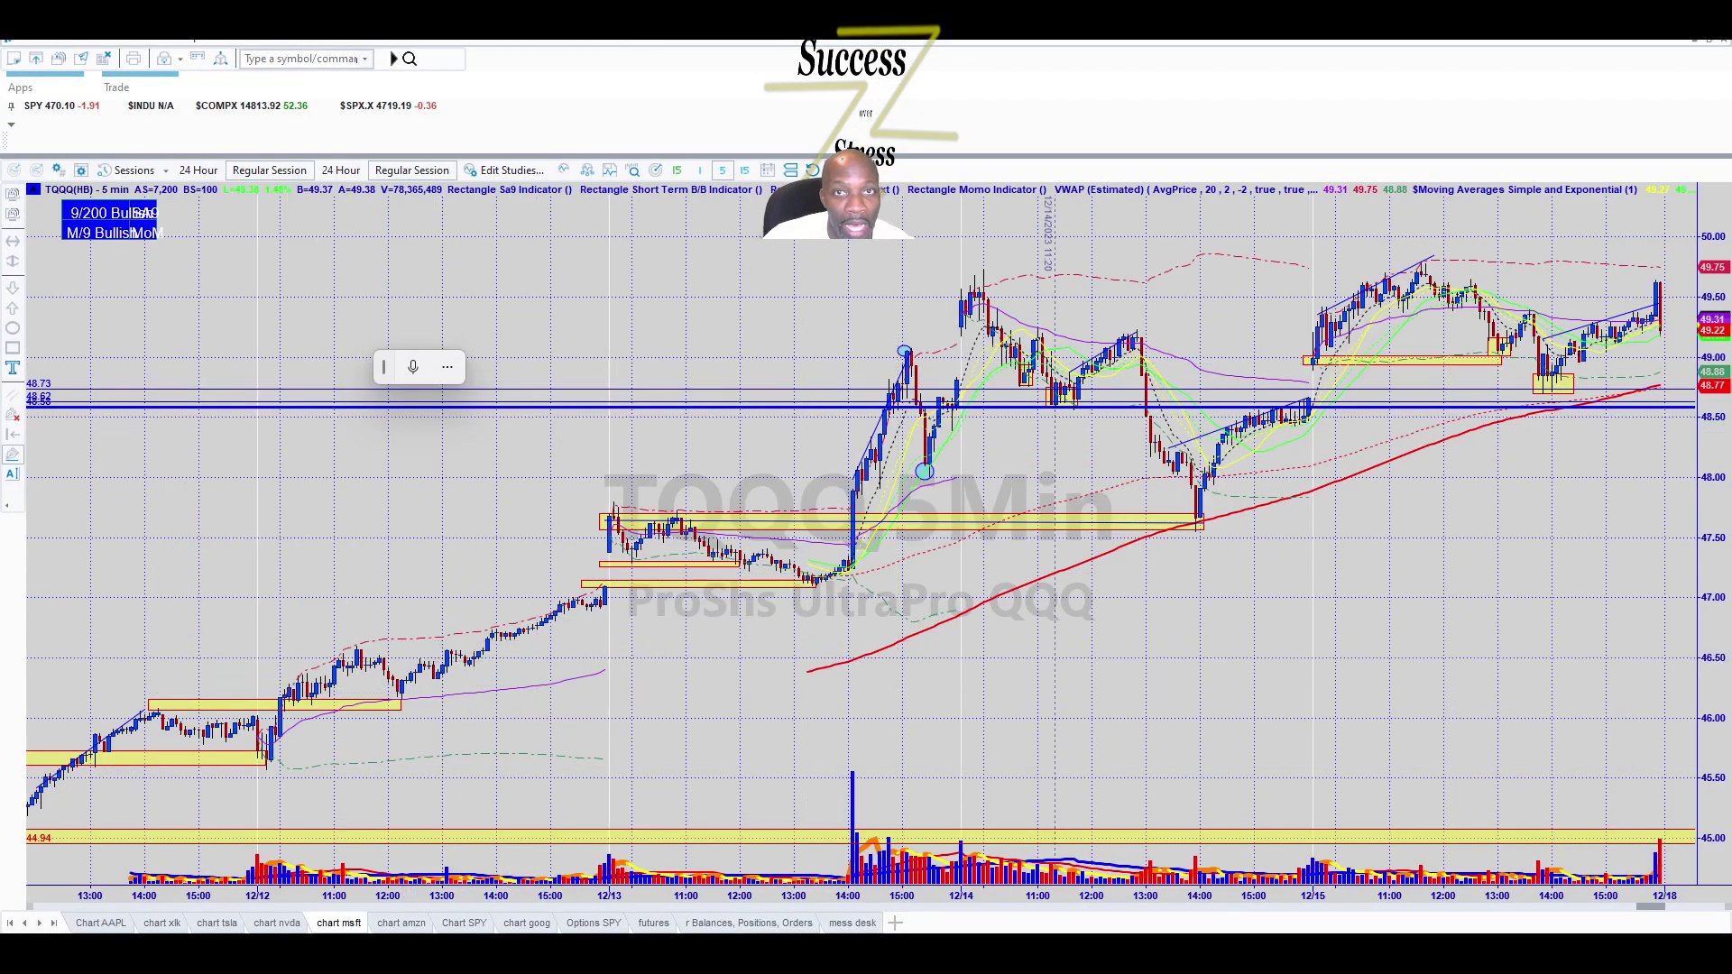
pyautogui.hotkey('alt', 'Tab')
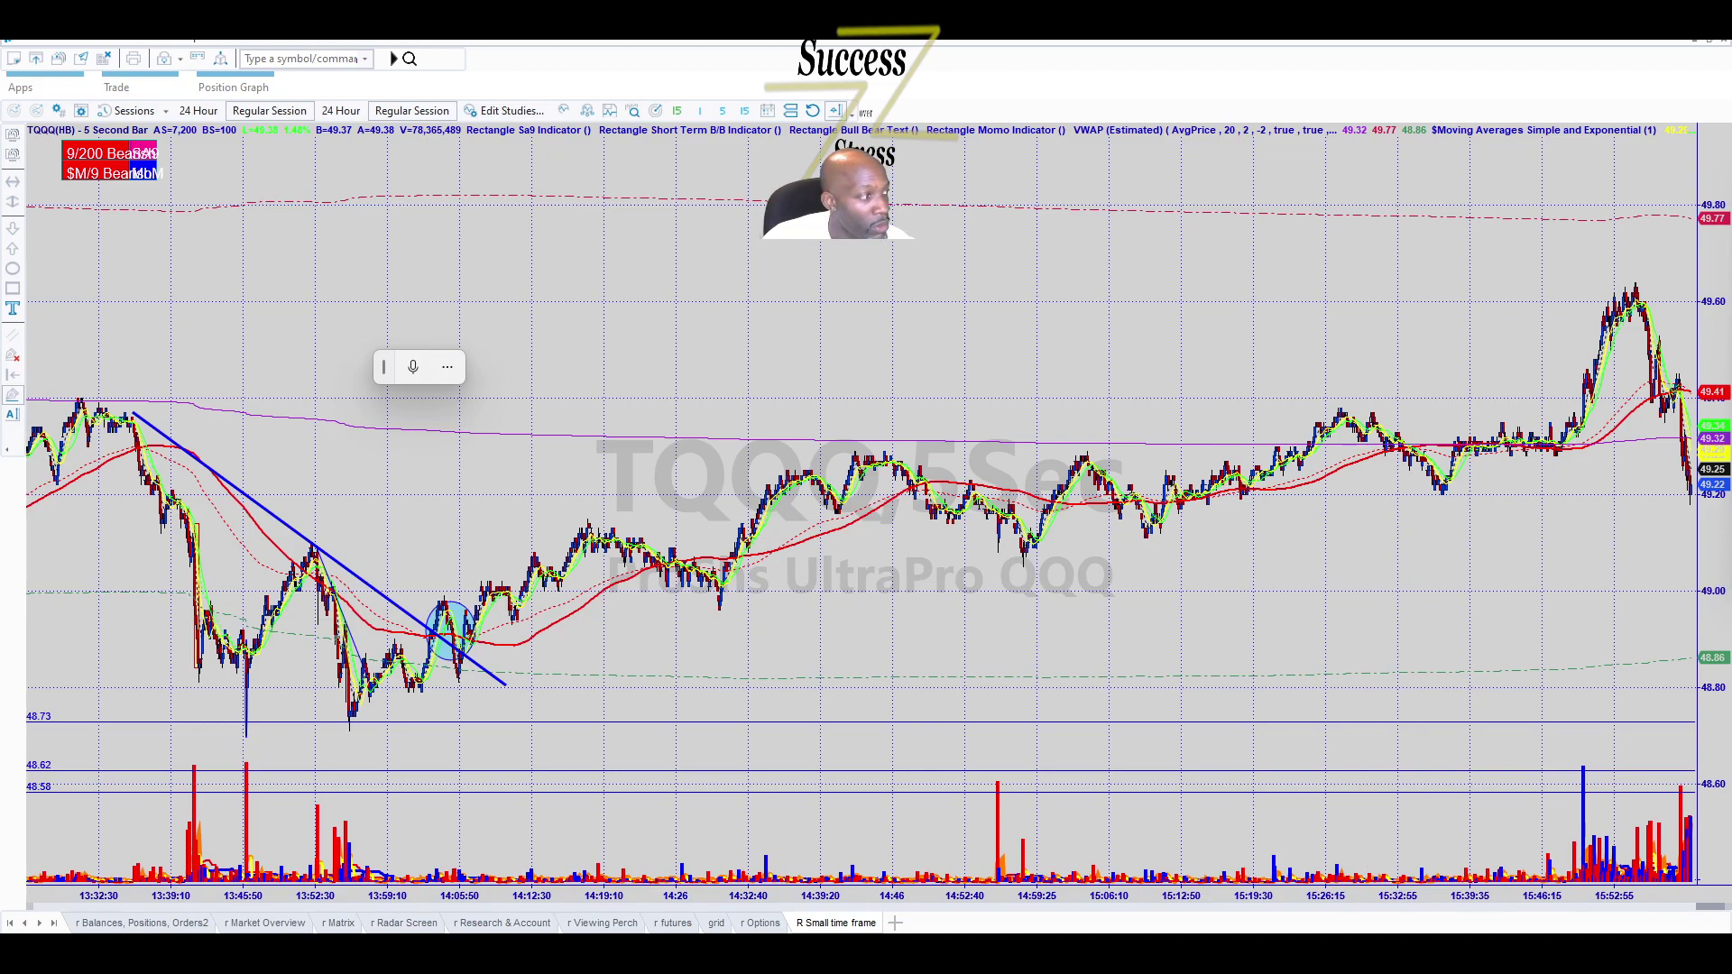
pyautogui.moveTo(0, 607); pyautogui.dragTo(1081, 318)
pyautogui.moveTo(1214, 17); pyautogui.dragTo(0, 759)
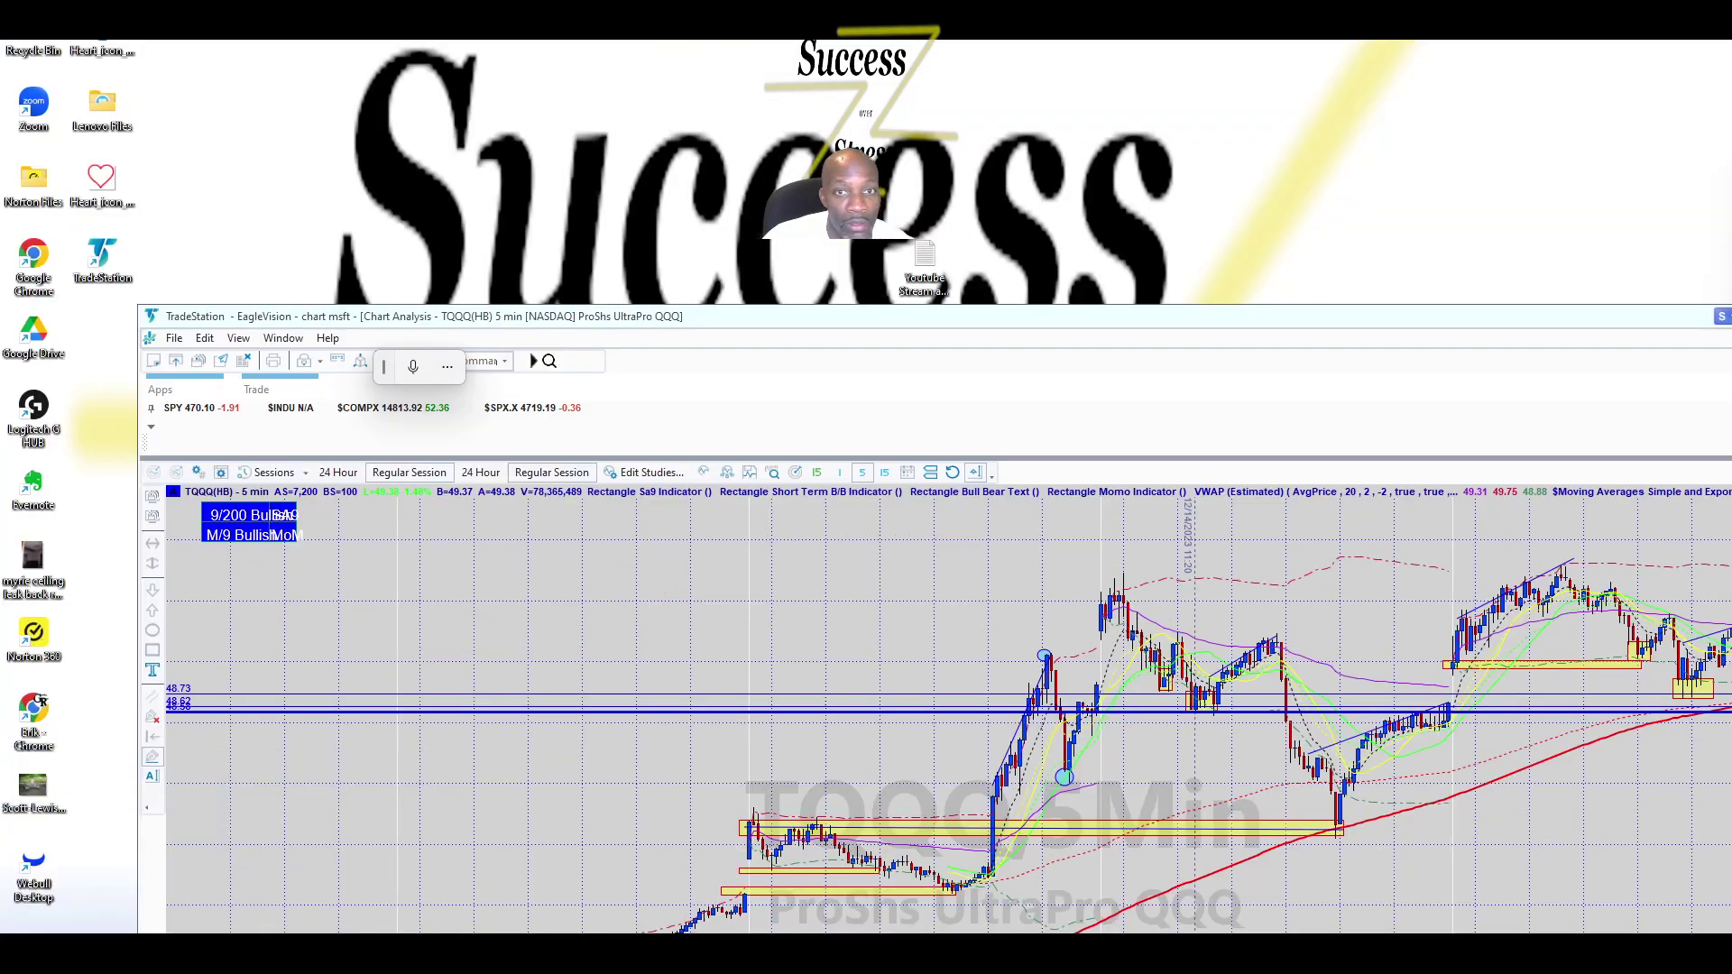
pyautogui.moveTo(751, 318); pyautogui.dragTo(595, 63)
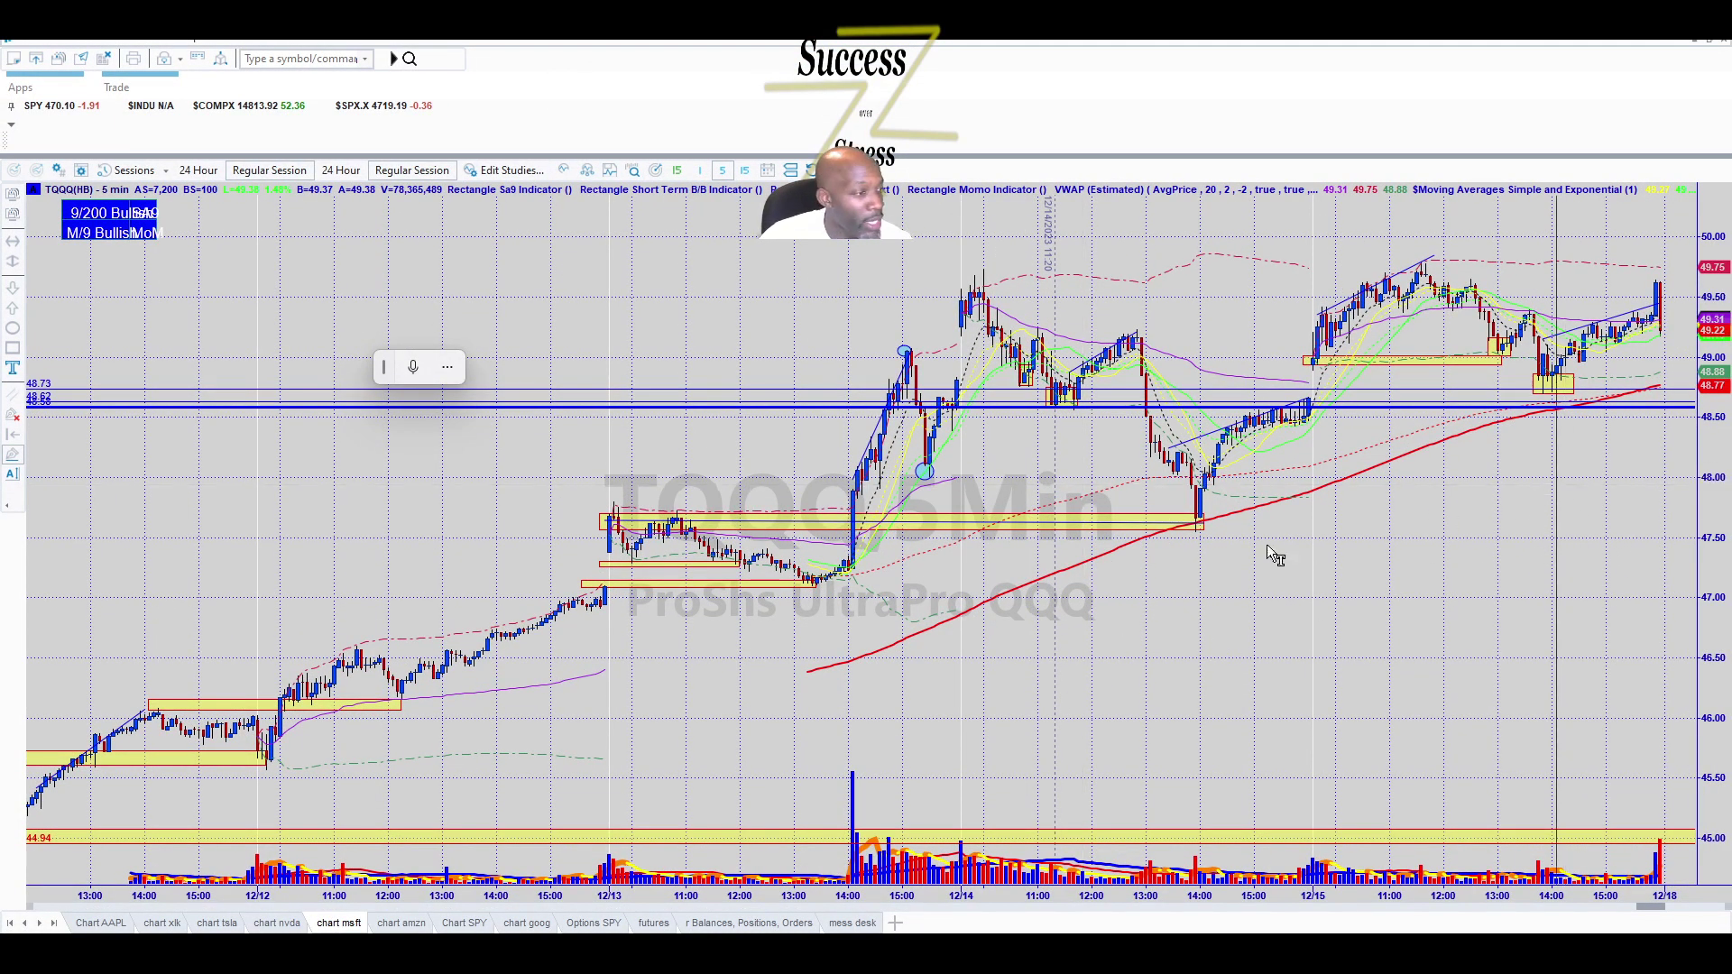
# Examine the earlier price history and yellow support zones from 12/12 to 12/14 on the 5-minute chart.
pyautogui.moveTo(125, 599); pyautogui.dragTo(933, 222)
pyautogui.doubleClick(933, 222)
pyautogui.scroll(3, 478, 702)
pyautogui.scroll(2, 483, 695)
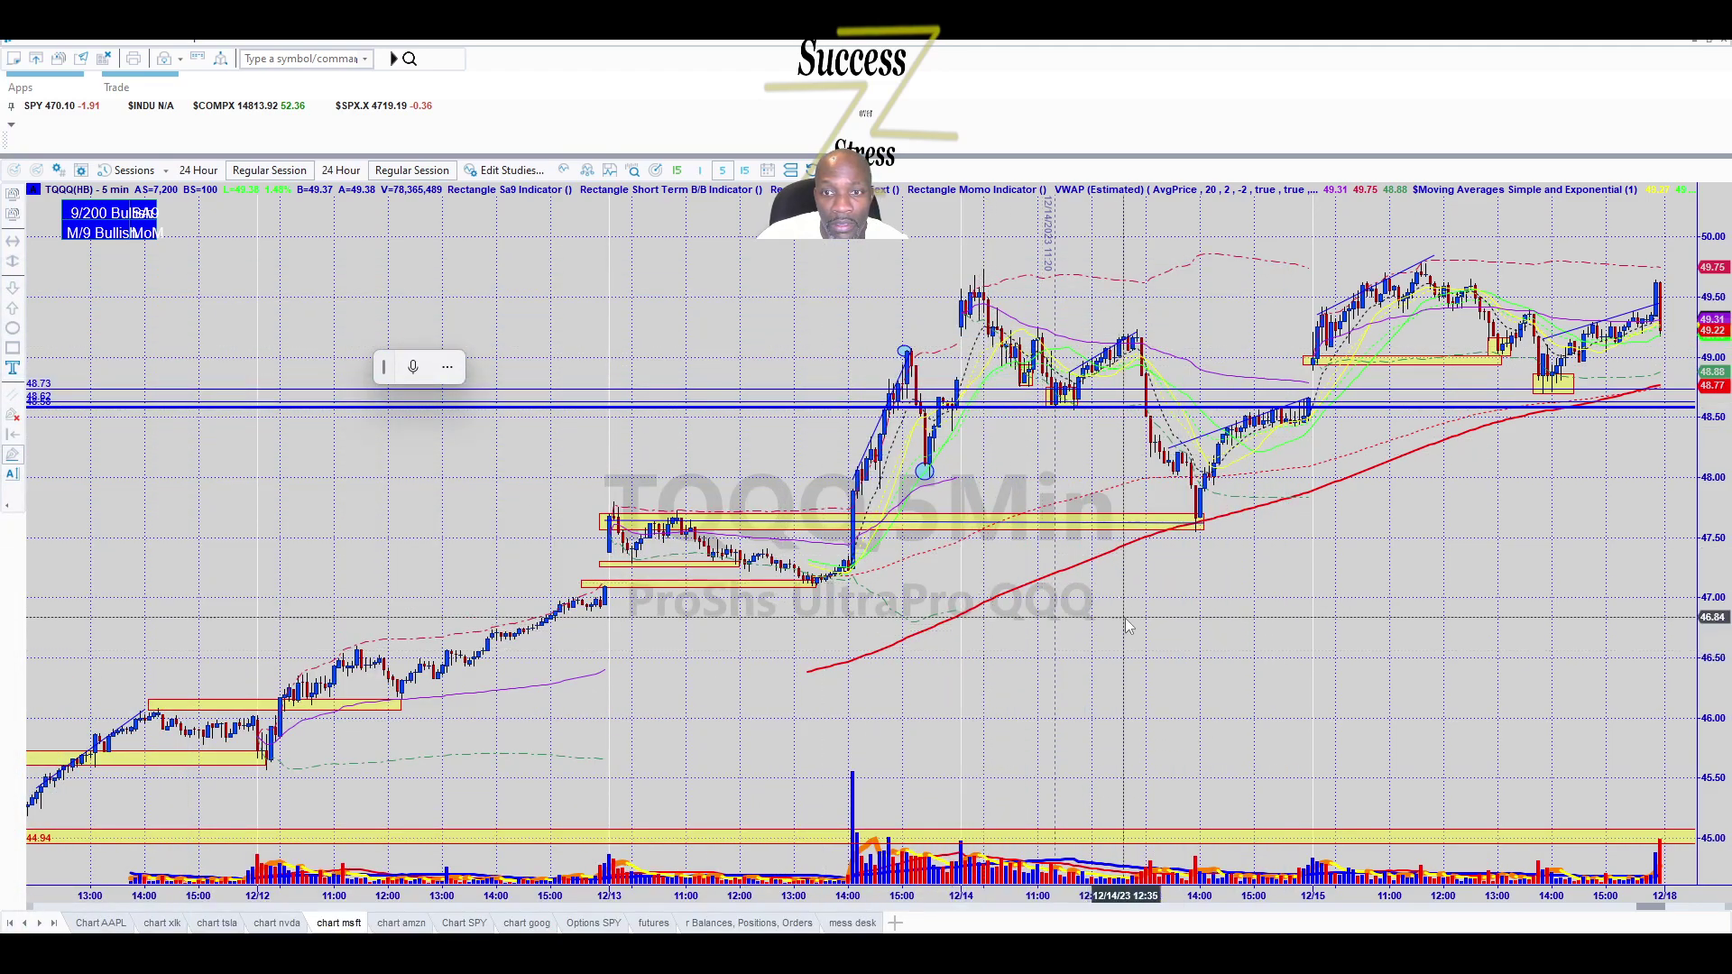
pyautogui.scroll(1, 651, 698)
pyautogui.scroll(4, 653, 700)
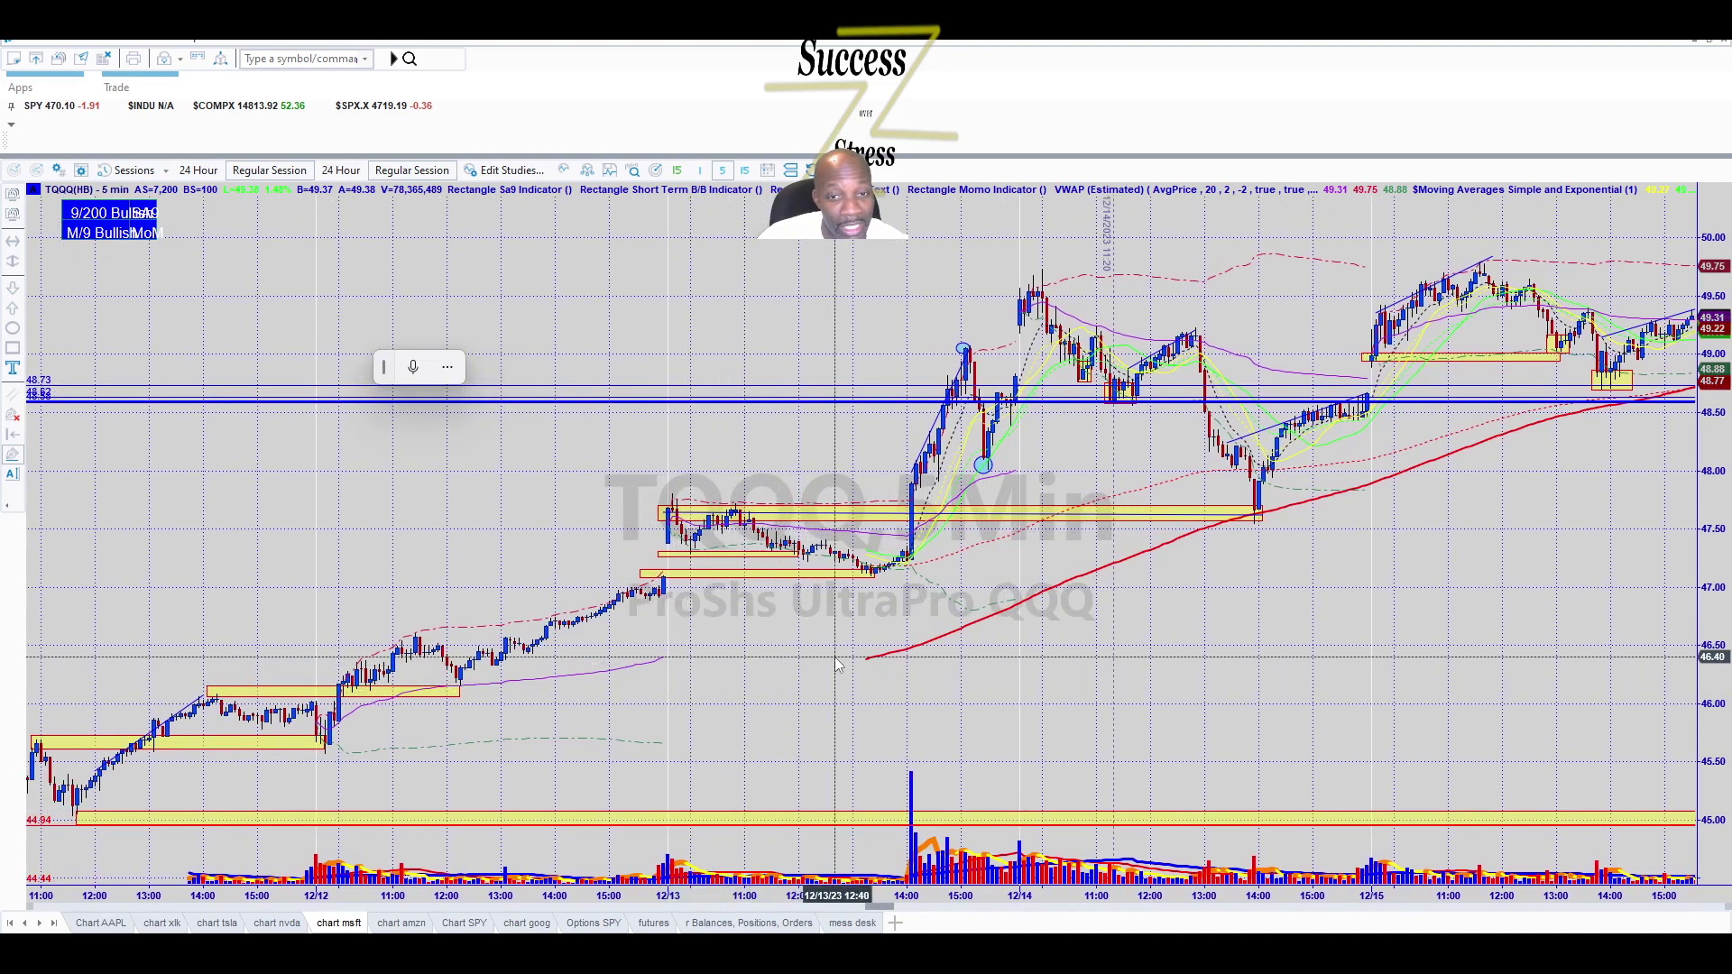
pyautogui.scroll(1, 830, 671)
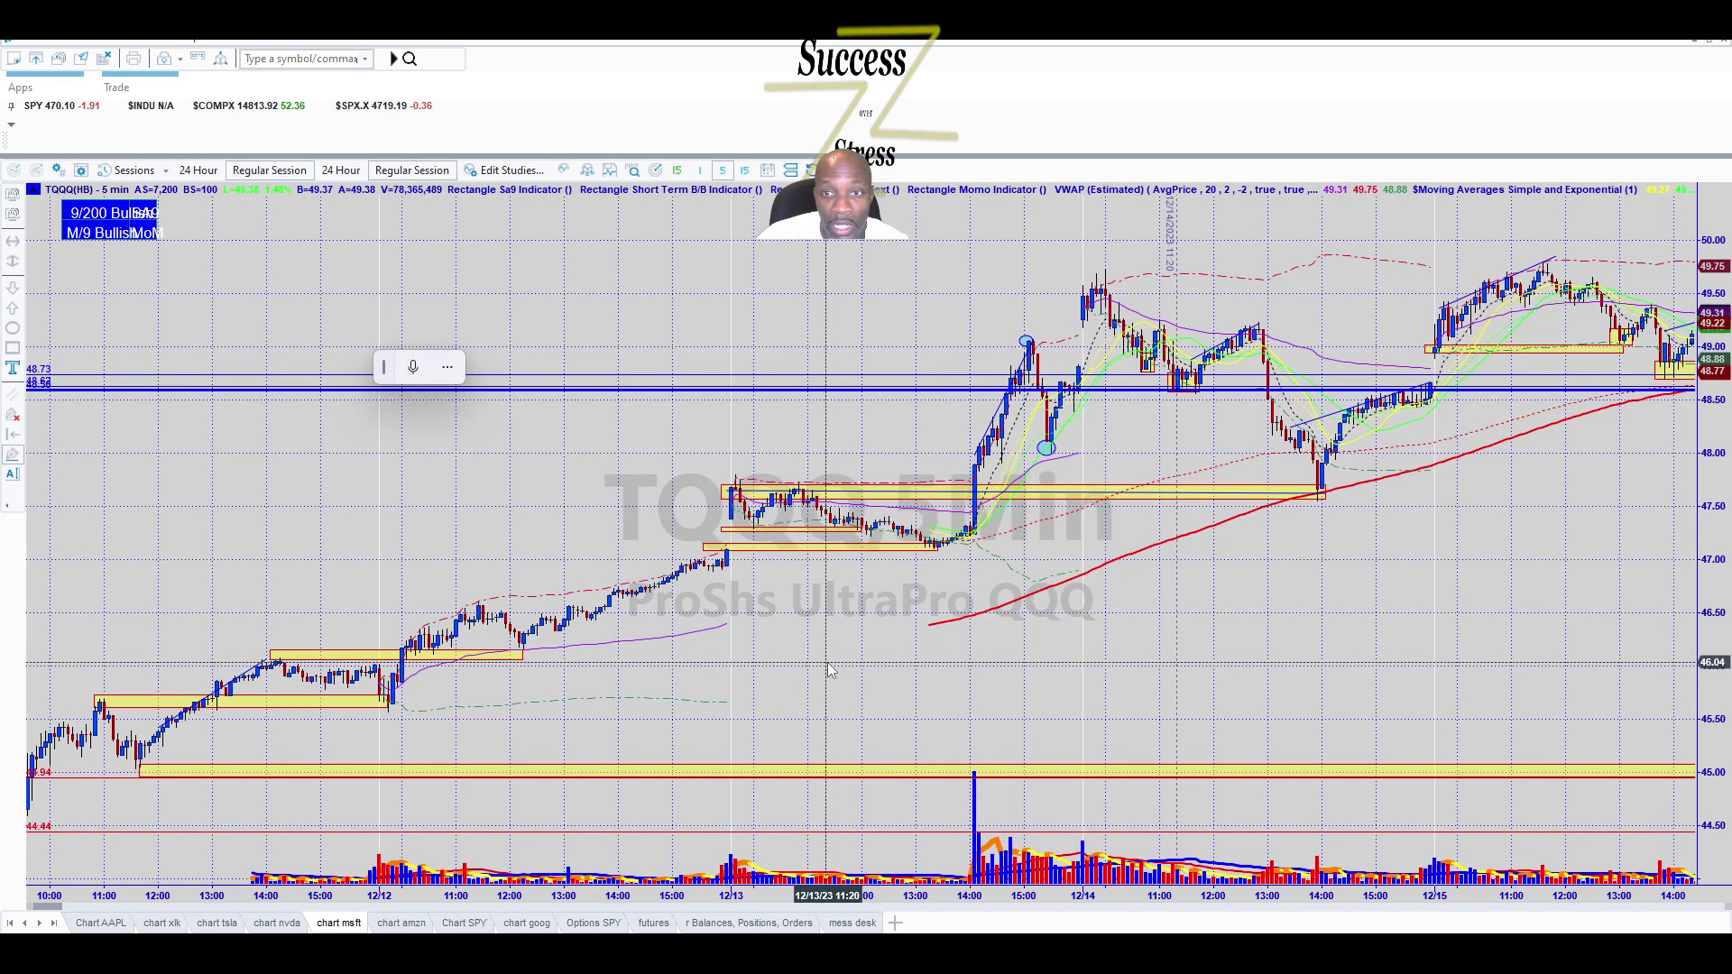
pyautogui.scroll(-1, 830, 670)
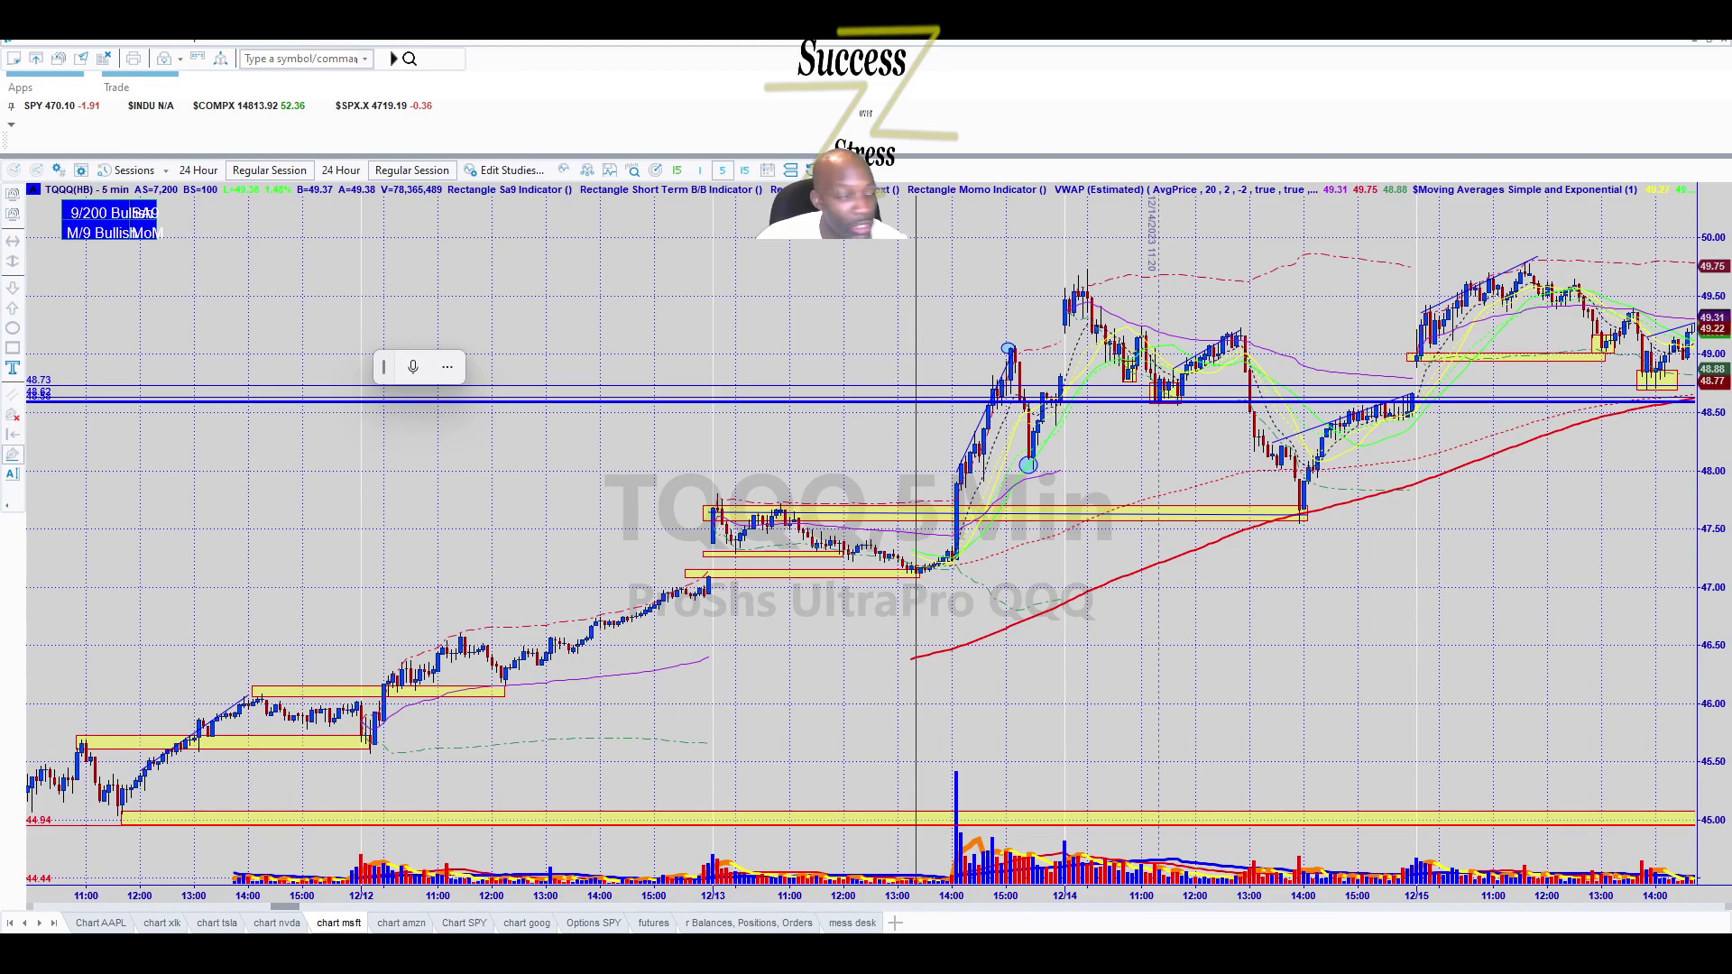
# Bring back the small time frame window maximized and locate the 12/13 decline around 11:53 on the 5-second chart.
pyautogui.moveTo(1, 580); pyautogui.dragTo(591, 98)
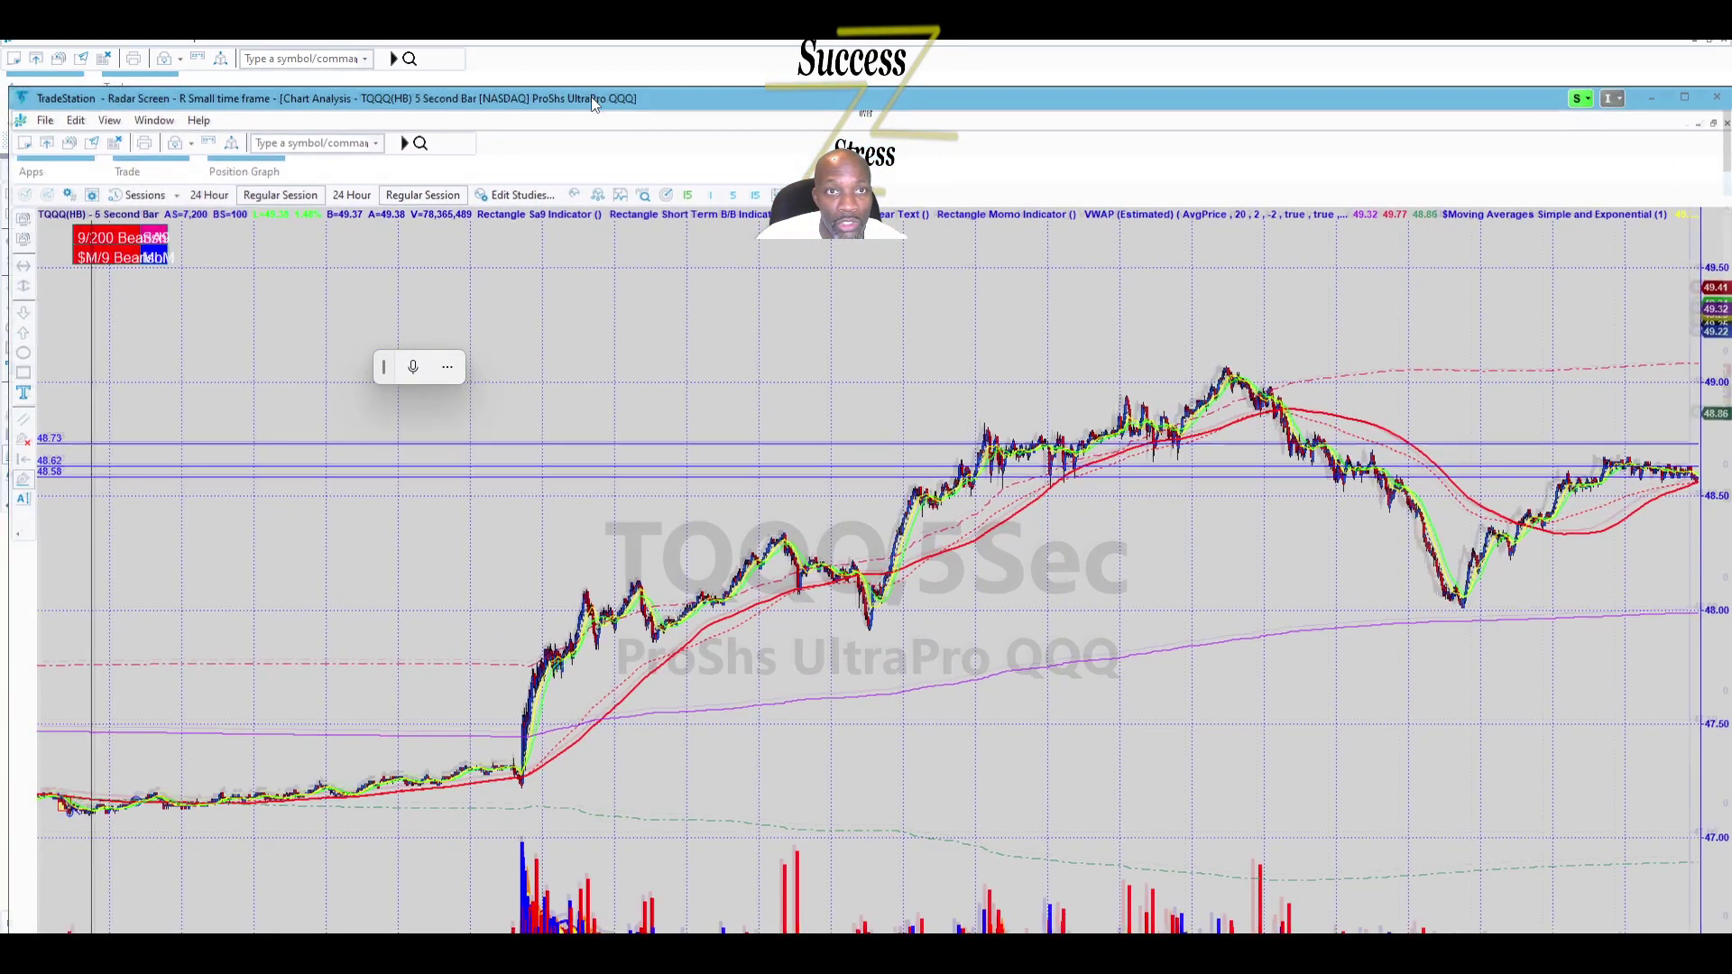
pyautogui.doubleClick(592, 95)
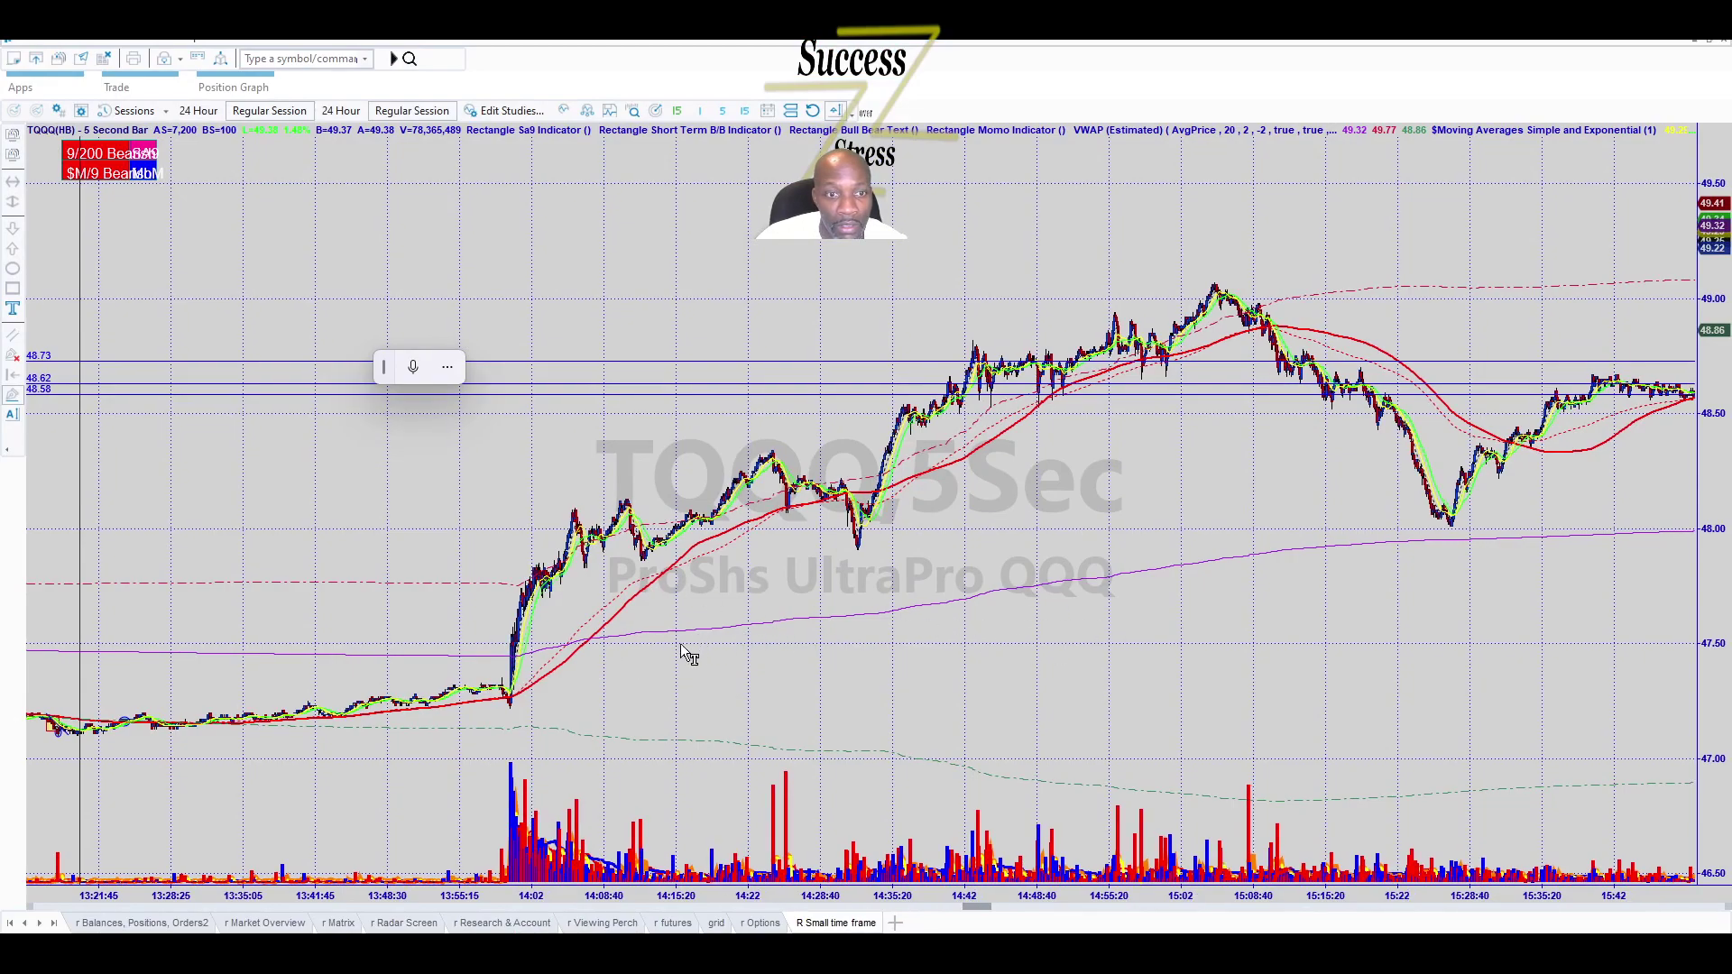
pyautogui.press('Left')
pyautogui.press('Left')
pyautogui.press('Left')
pyautogui.press('Left')
pyautogui.press('Left')
pyautogui.press('Left')
pyautogui.press('Left')
pyautogui.press('Left')
pyautogui.press('Left')
pyautogui.press('Left')
pyautogui.press('Left')
pyautogui.press('Left')
pyautogui.press('Left')
pyautogui.press('Left')
pyautogui.press('Left')
pyautogui.press('Left')
pyautogui.press('Left')
pyautogui.press('Left')
pyautogui.press('Left')
pyautogui.press('Left')
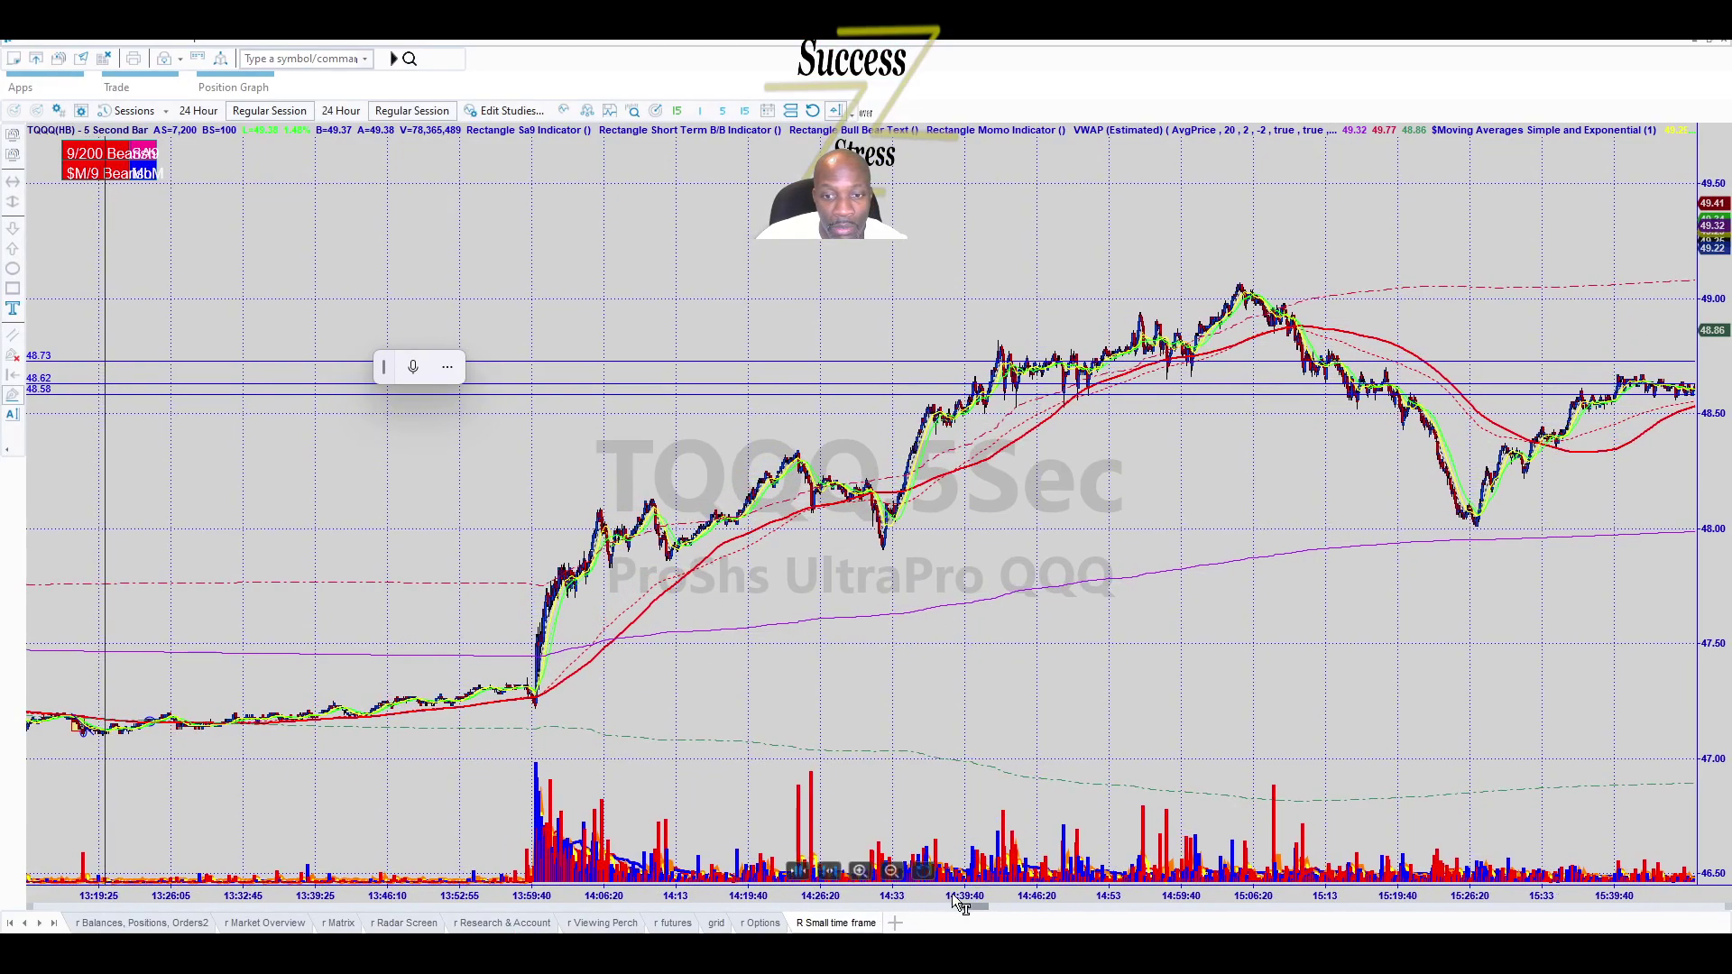
pyautogui.moveTo(974, 916); pyautogui.dragTo(856, 902)
pyautogui.press('Right')
pyautogui.press('Right')
pyautogui.press('Right')
pyautogui.press('Right')
pyautogui.press('Right')
pyautogui.press('Right')
pyautogui.press('Right')
pyautogui.press('Right')
pyautogui.press('Right')
pyautogui.press('Right')
pyautogui.press('Right')
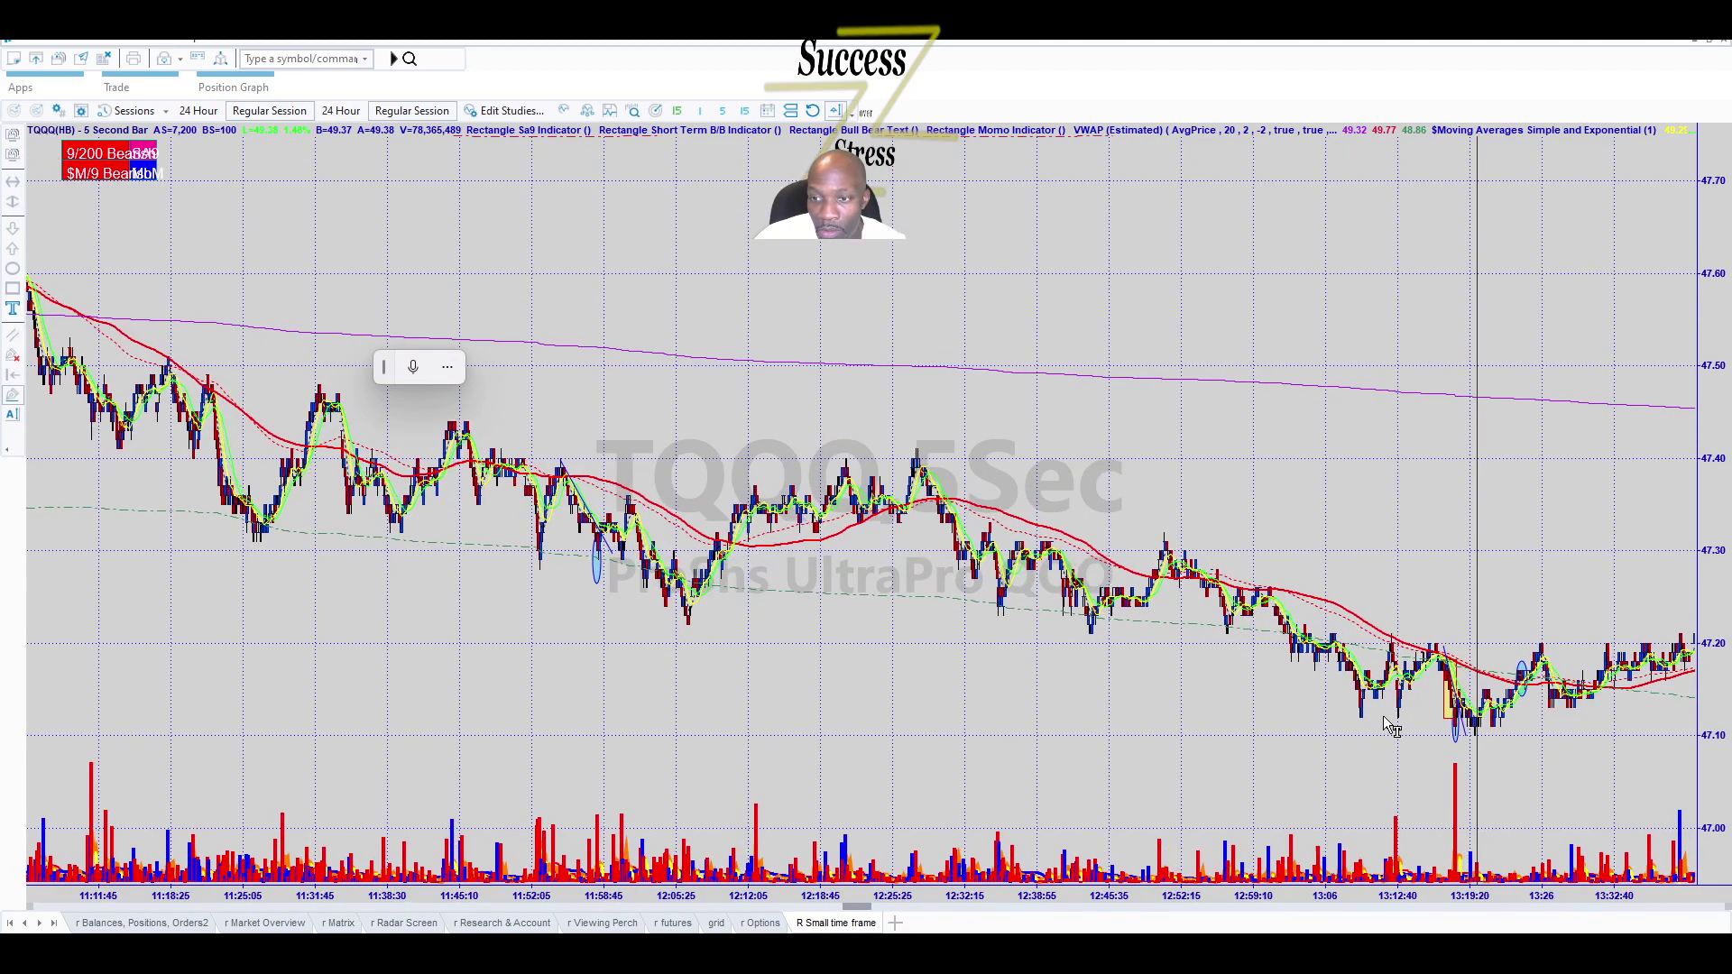
pyautogui.hotkey('ctrl', 'Right')
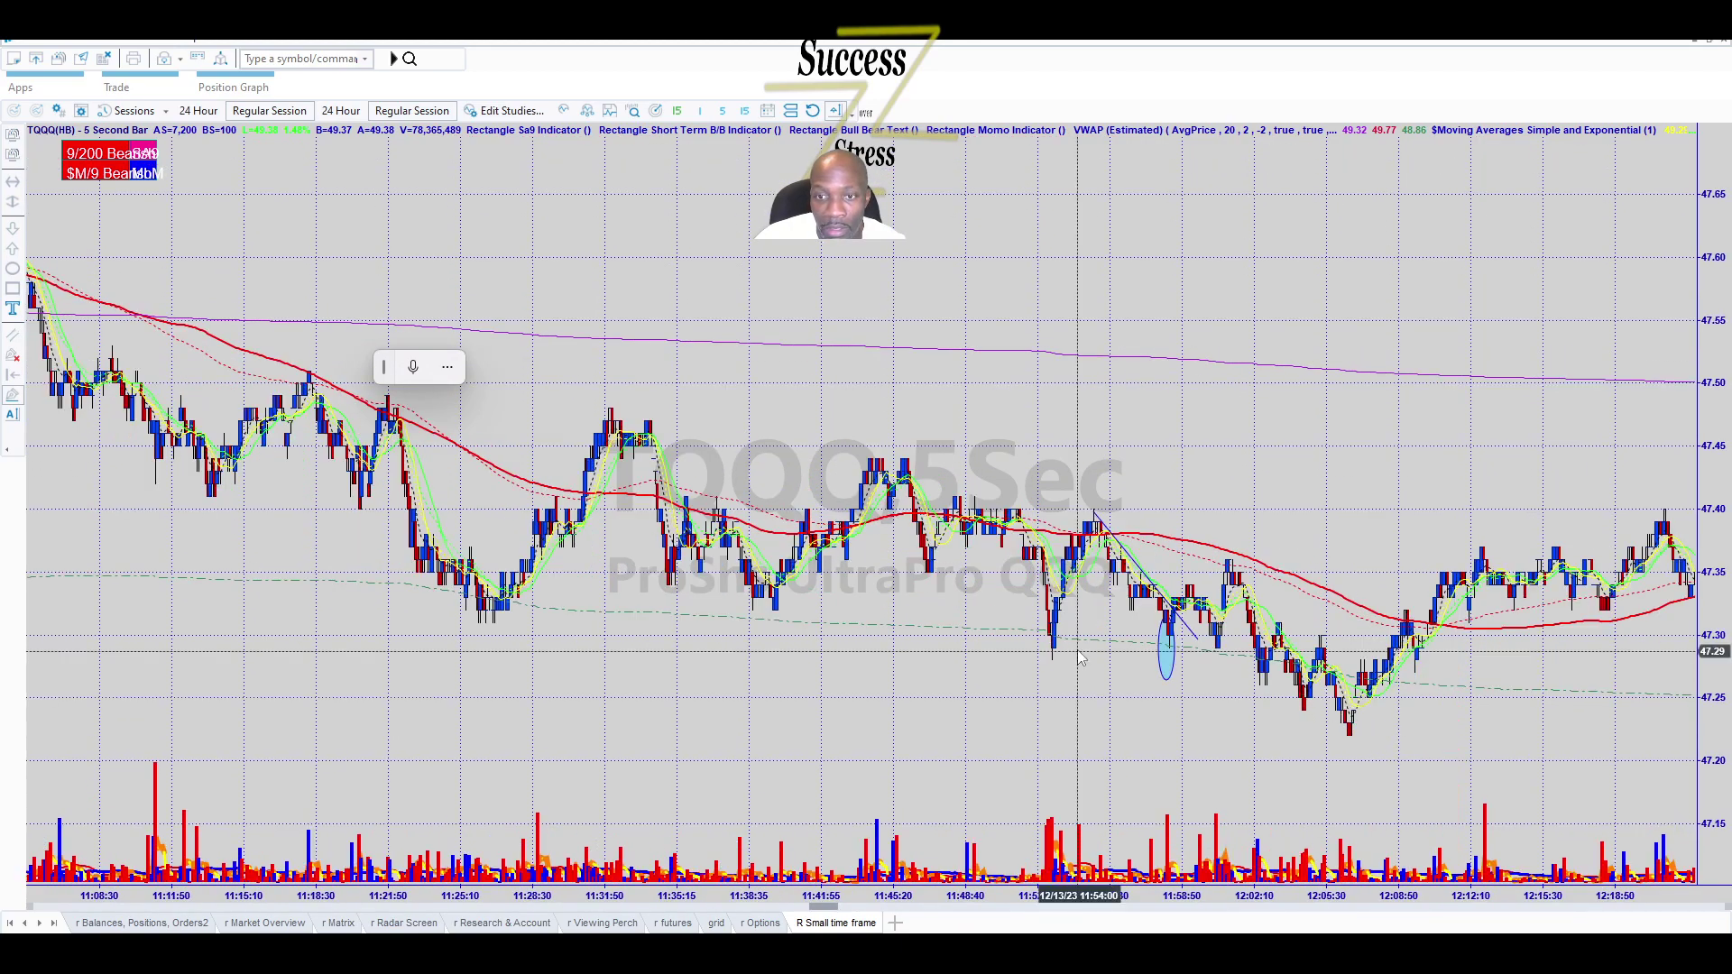
# Examine the 12/13 lows and the descending trend line break from about 11:53 to 12:06 up close.
pyautogui.moveTo(1038, 587); pyautogui.dragTo(541, 580)
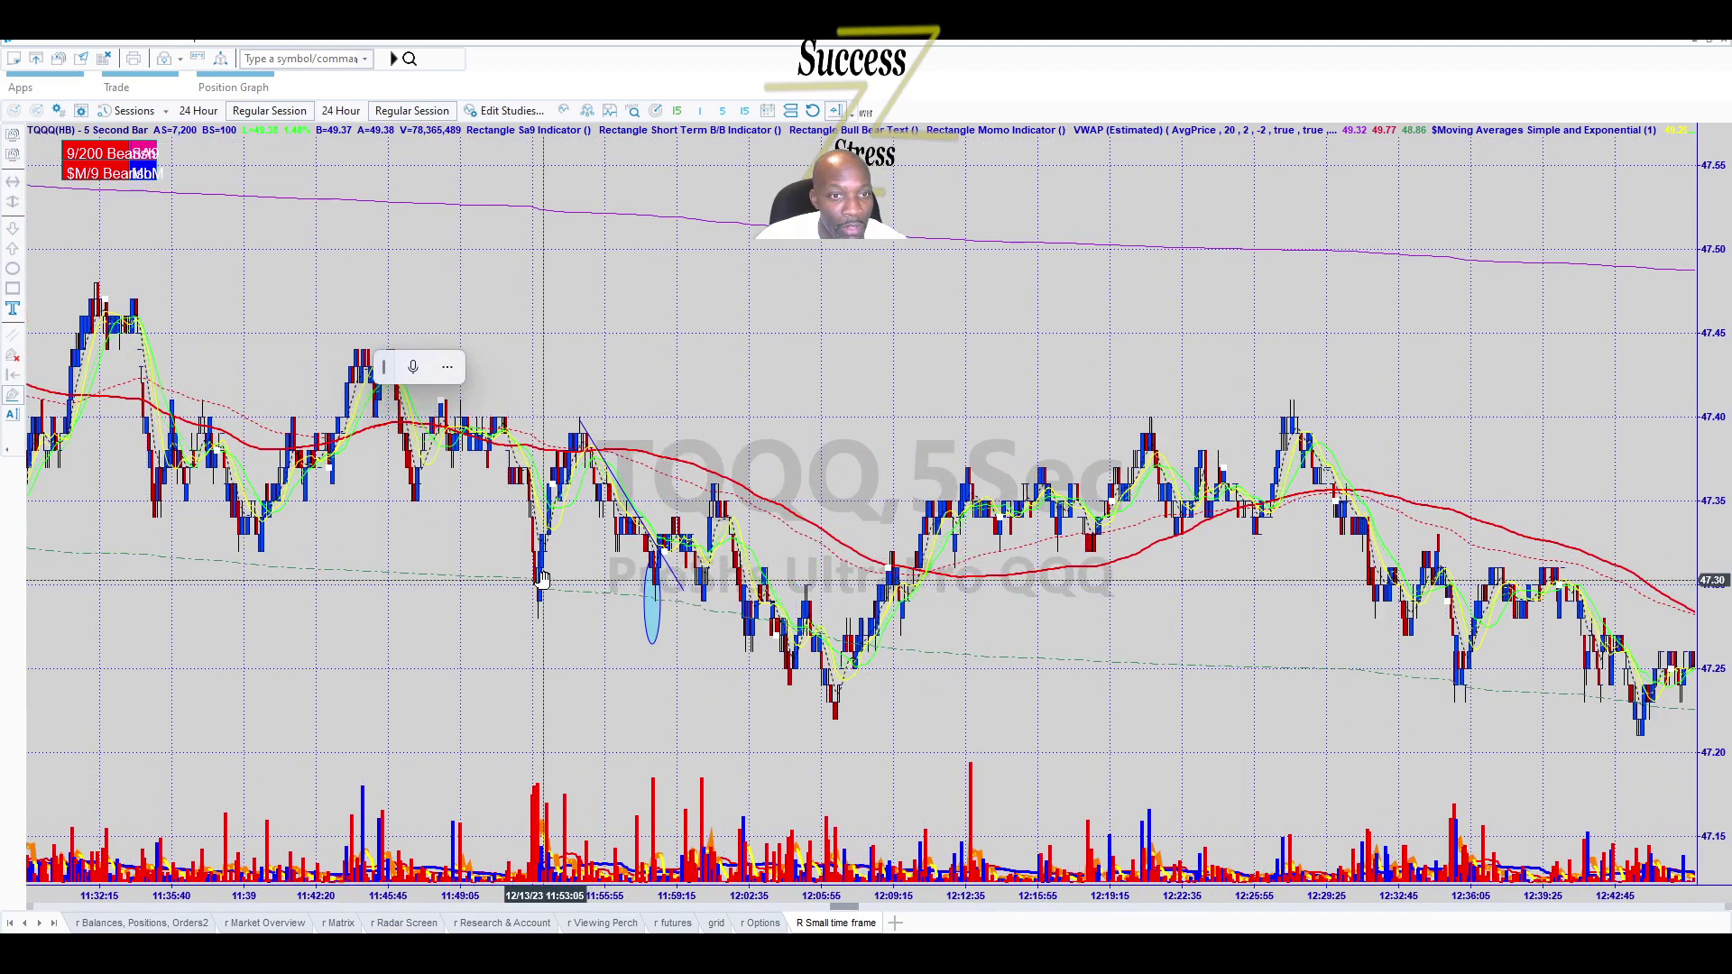
pyautogui.hotkey('ctrl', 'Right')
pyautogui.hotkey('ctrl', 'Right')
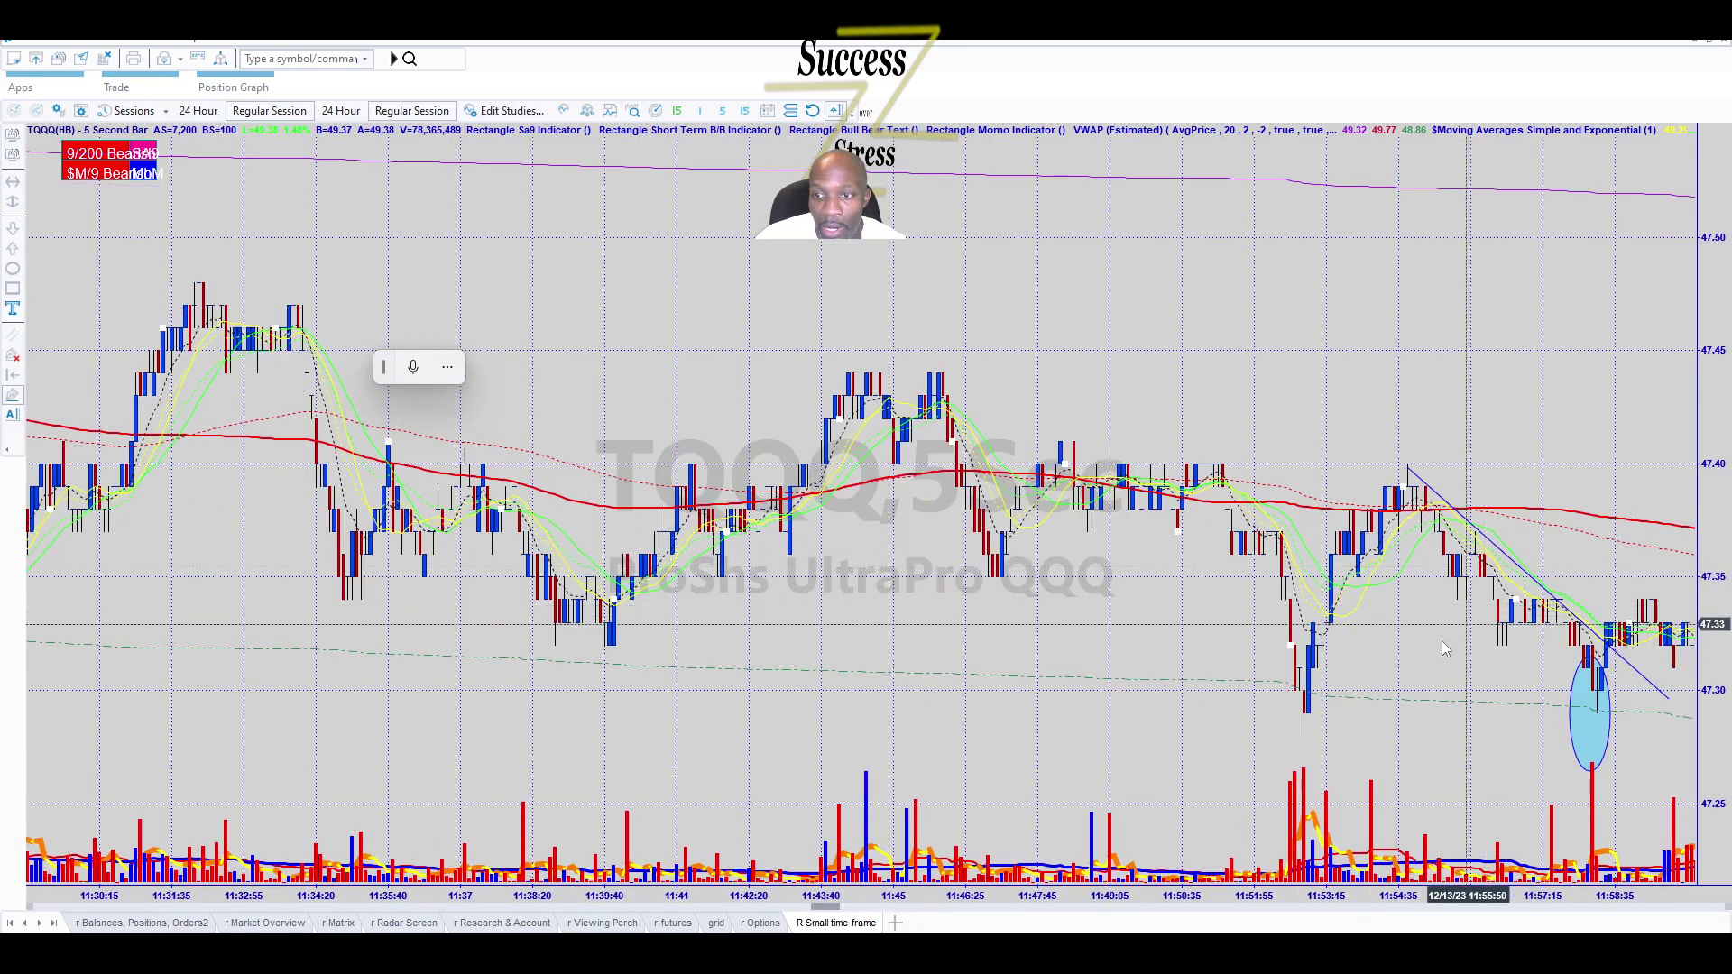
pyautogui.moveTo(1263, 667); pyautogui.dragTo(727, 656)
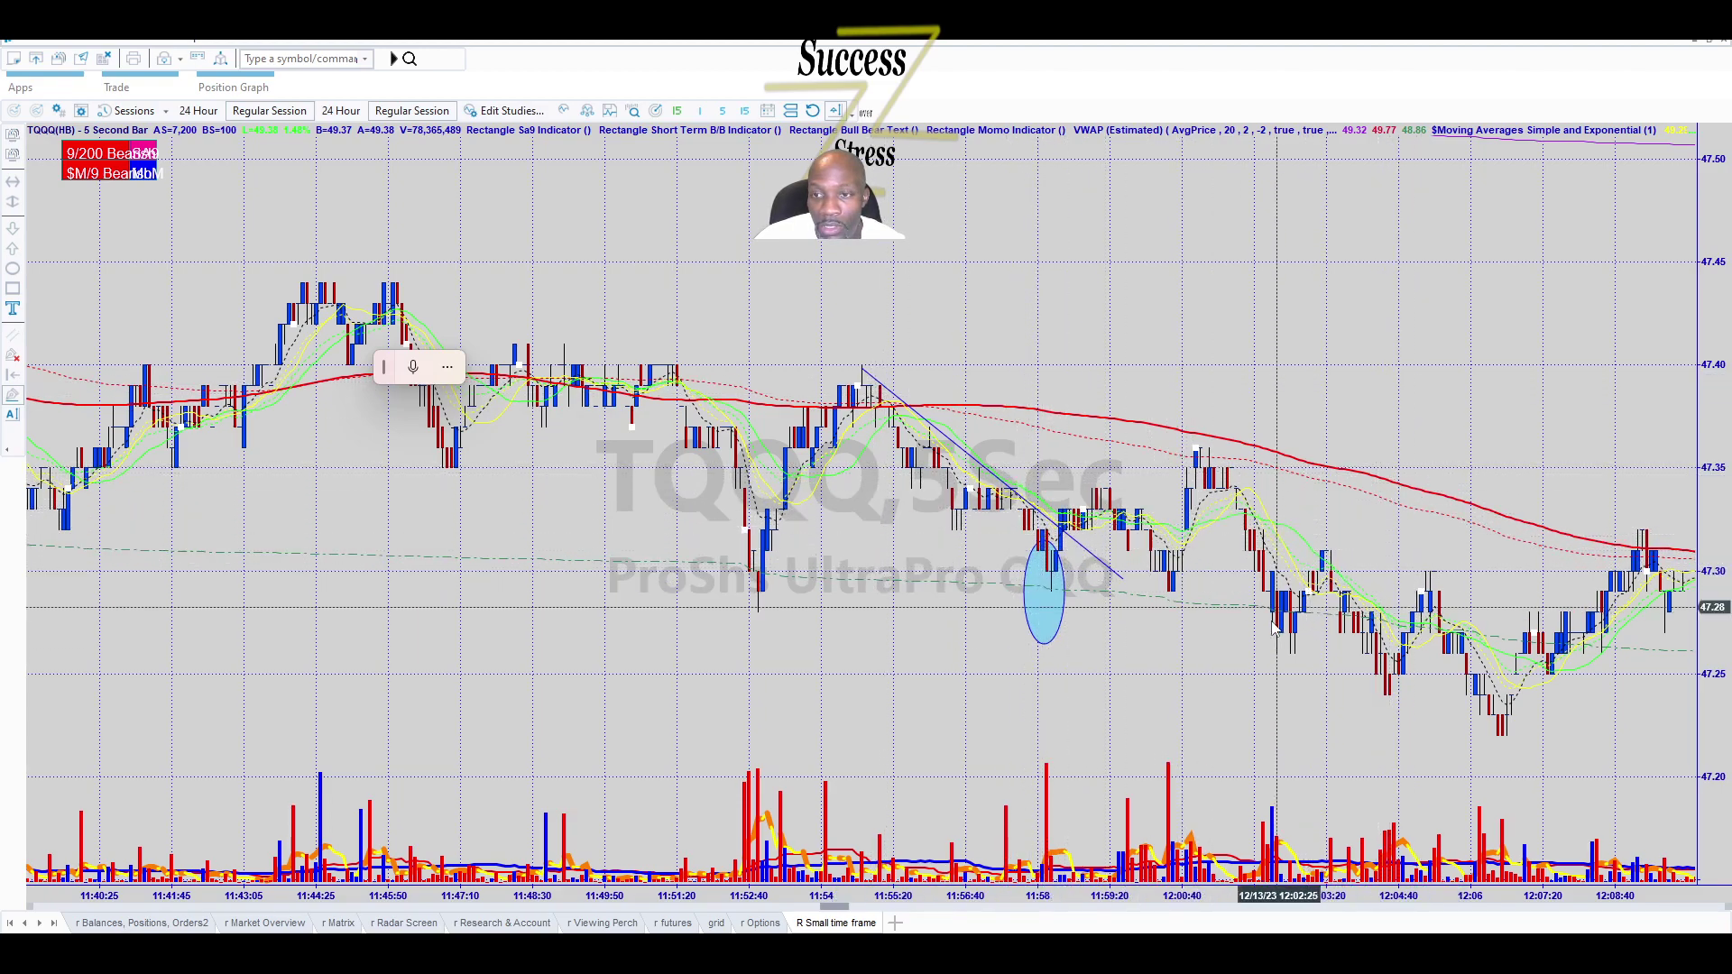
pyautogui.moveTo(1086, 568); pyautogui.dragTo(809, 559)
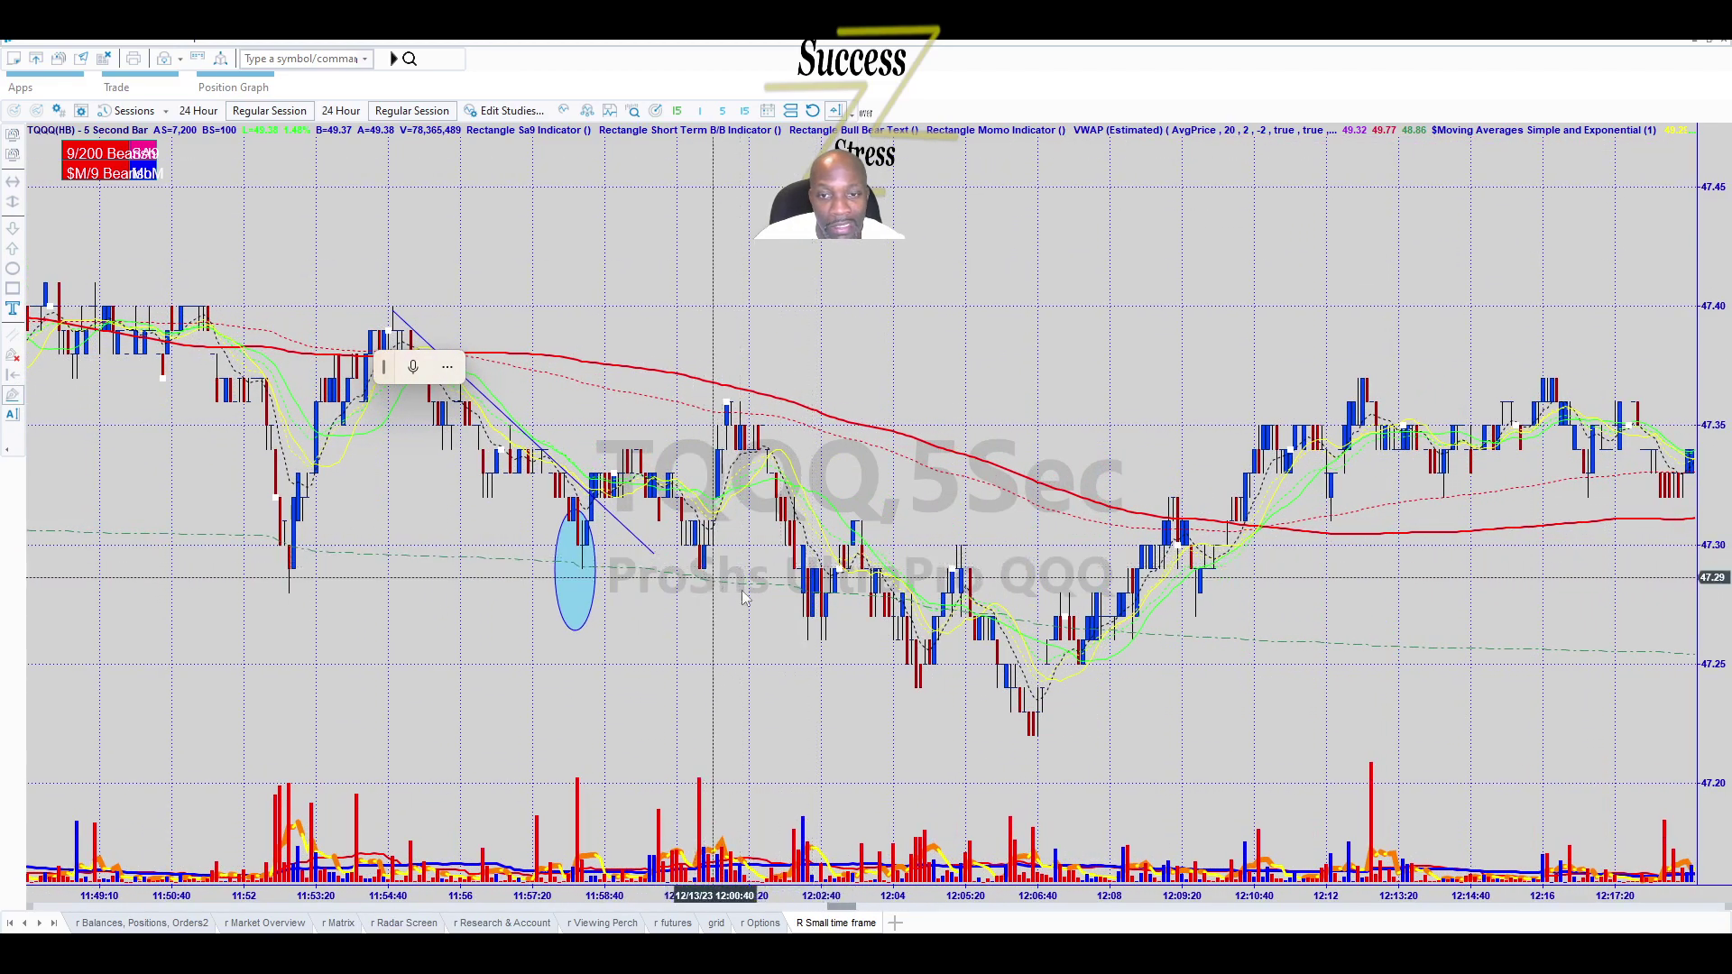
pyautogui.moveTo(1193, 541); pyautogui.dragTo(1430, 524)
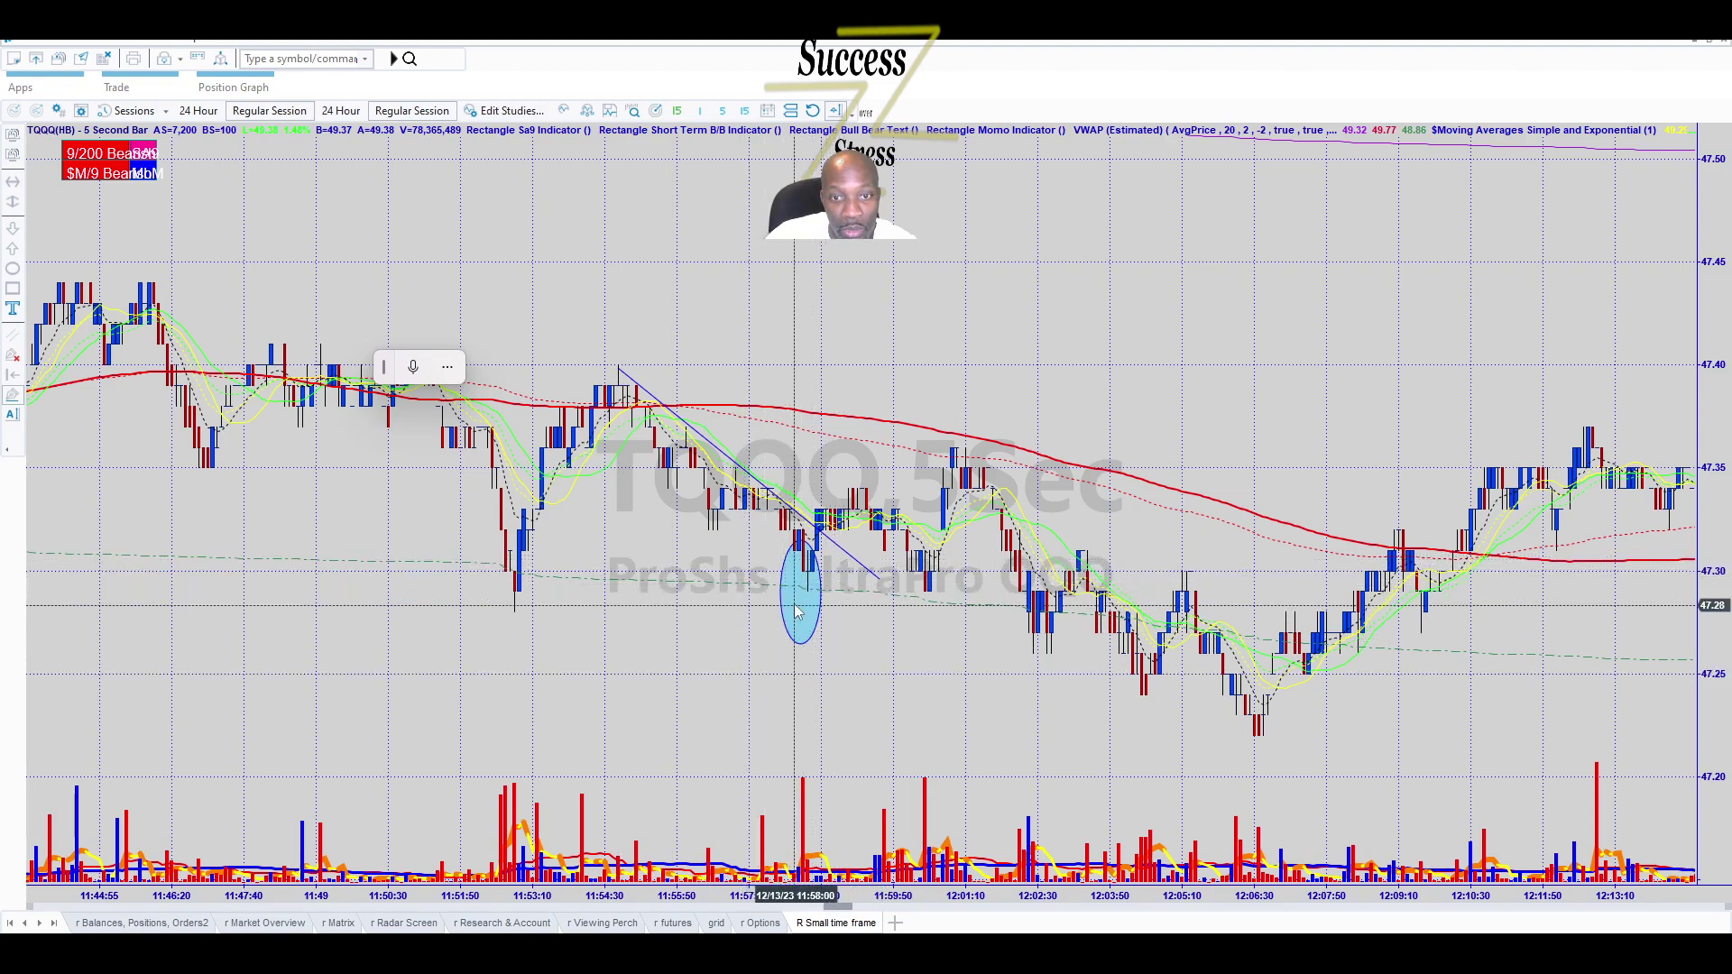
# Box the 12/13 support zone at about 47.28 to 47.31 from 11:52 to 12:01, and label its first two lows 1 and 2.
pyautogui.click(13, 289)
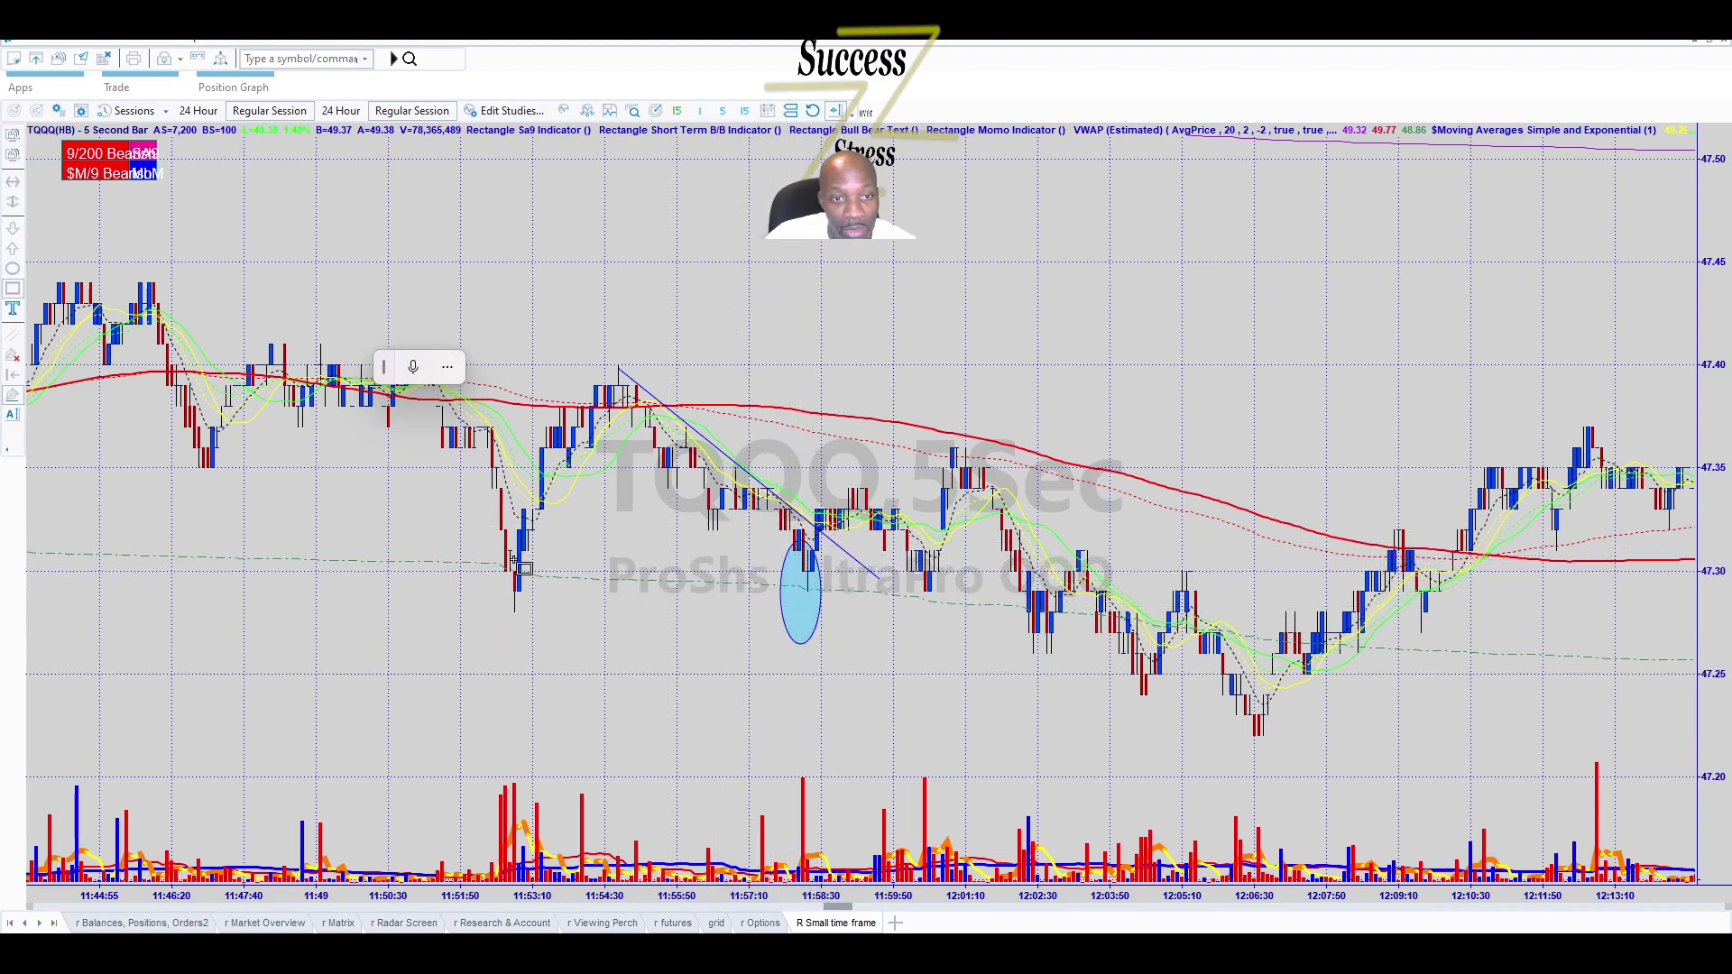
pyautogui.moveTo(935, 626); pyautogui.dragTo(924, 618)
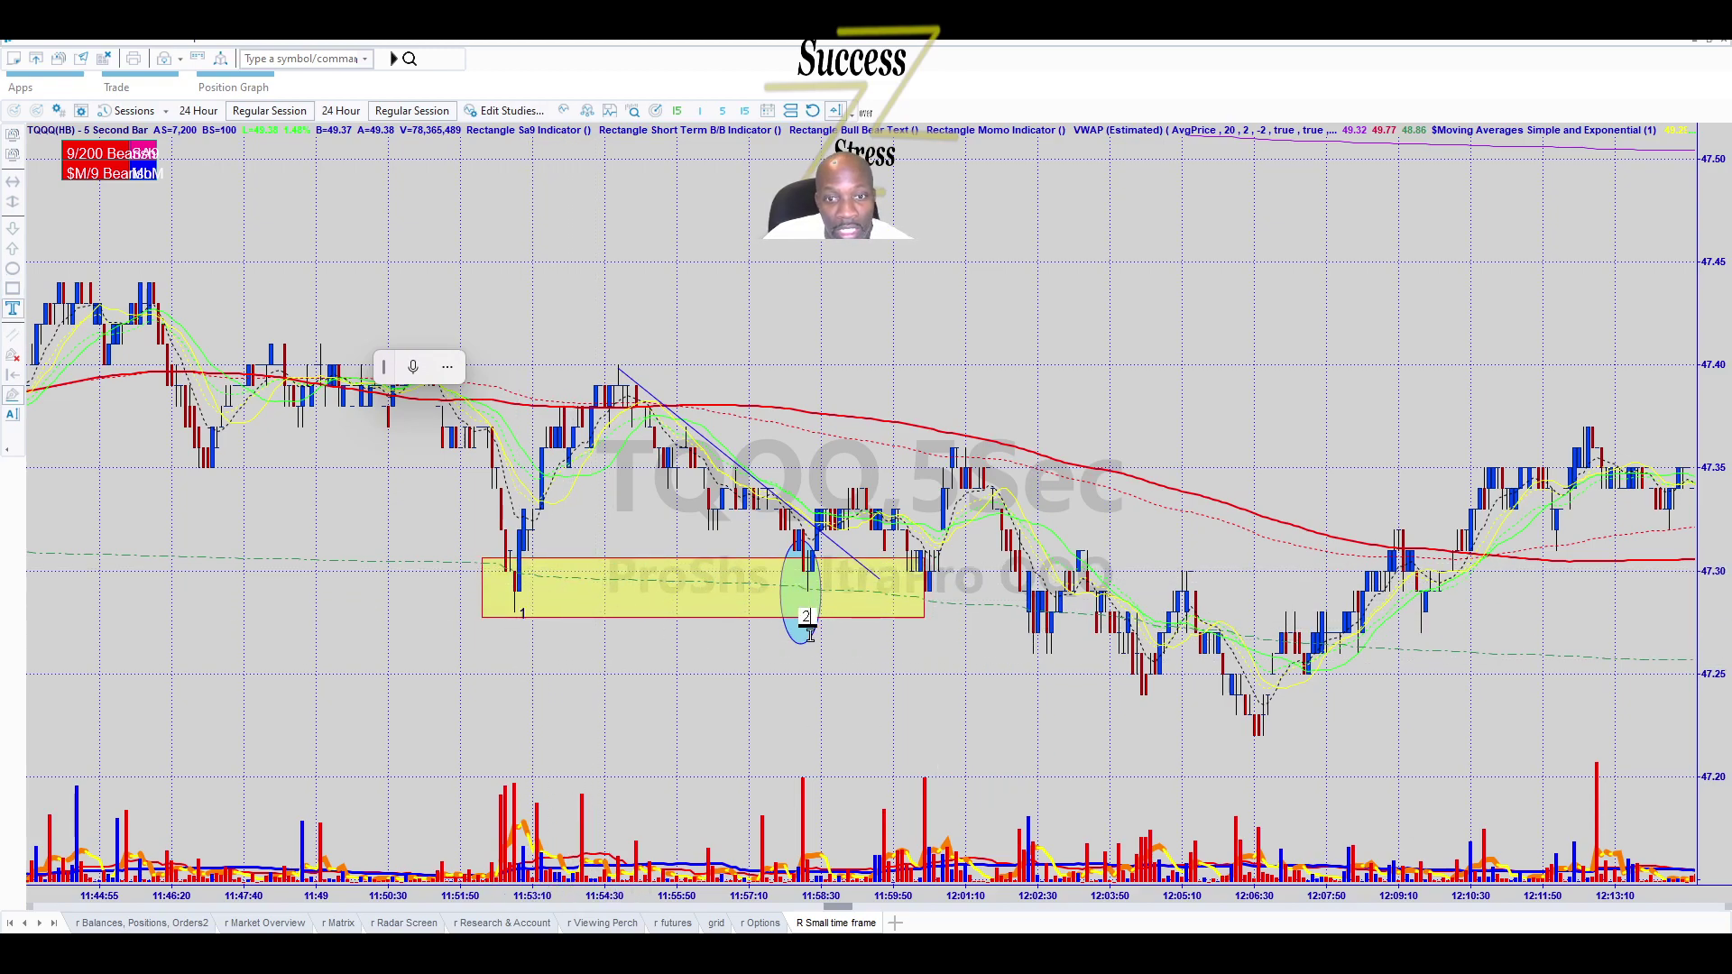
# Box the 12/13 decline from about 11:55 to 11:58, and circle the upward breaks near 12:00 and 12:10.
pyautogui.press('r')
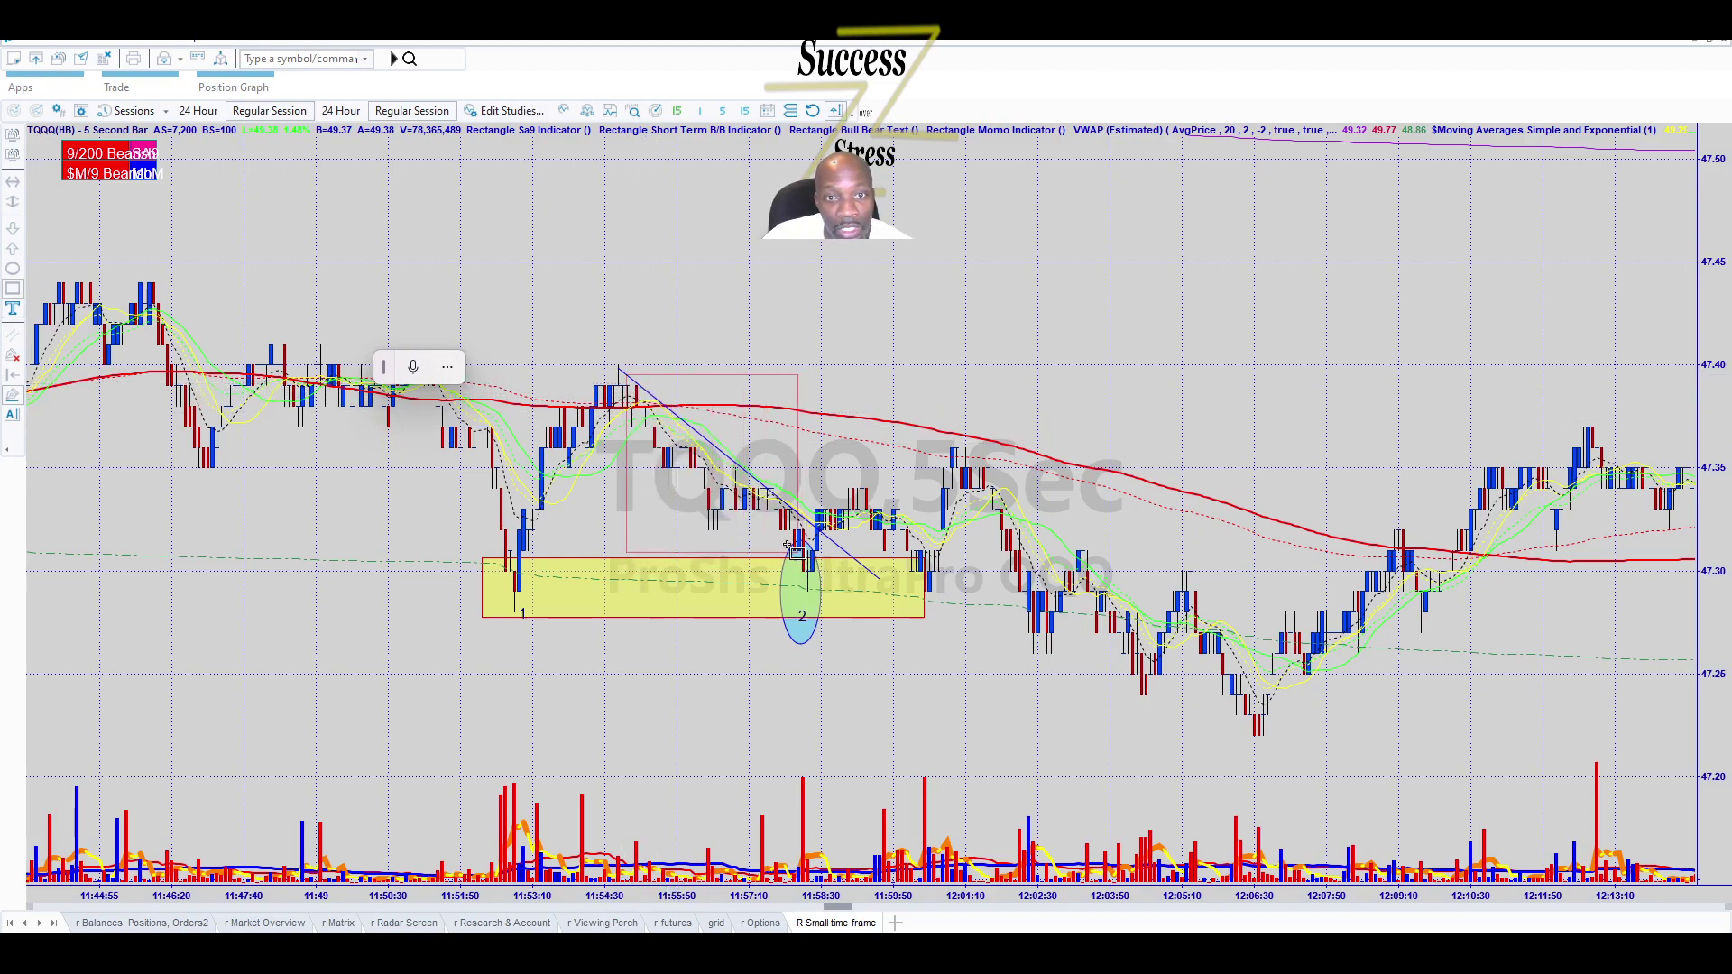
pyautogui.moveTo(800, 553); pyautogui.dragTo(781, 537)
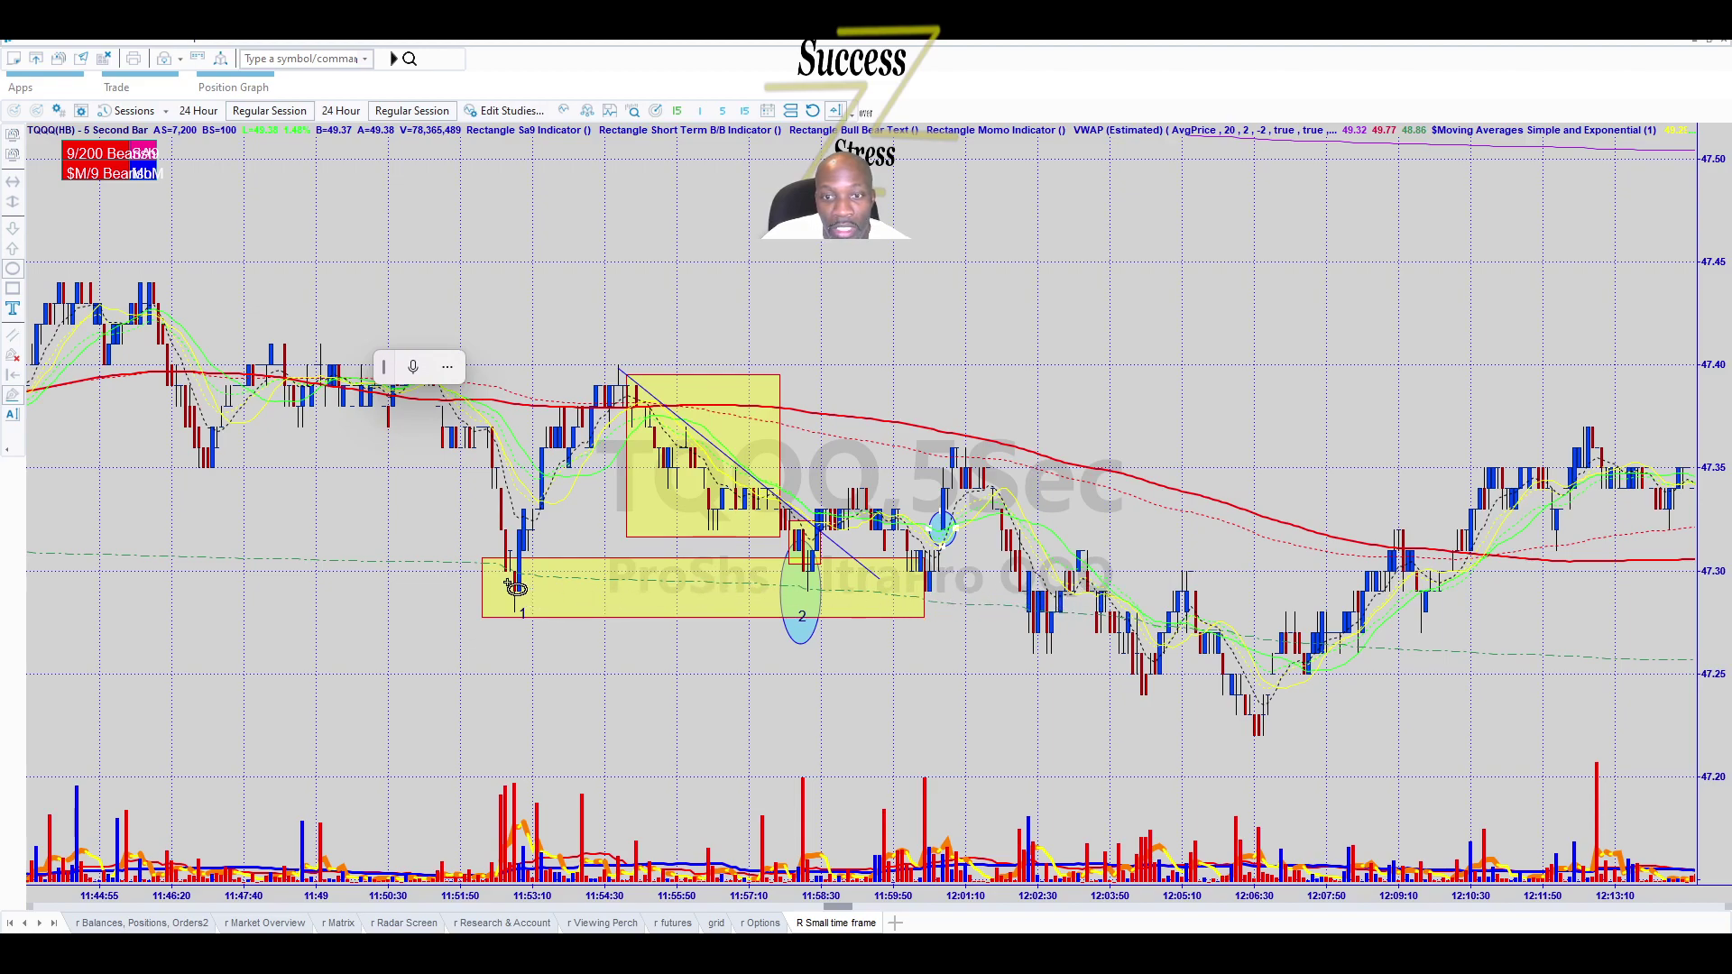
pyautogui.scroll(-8, 1024, 544)
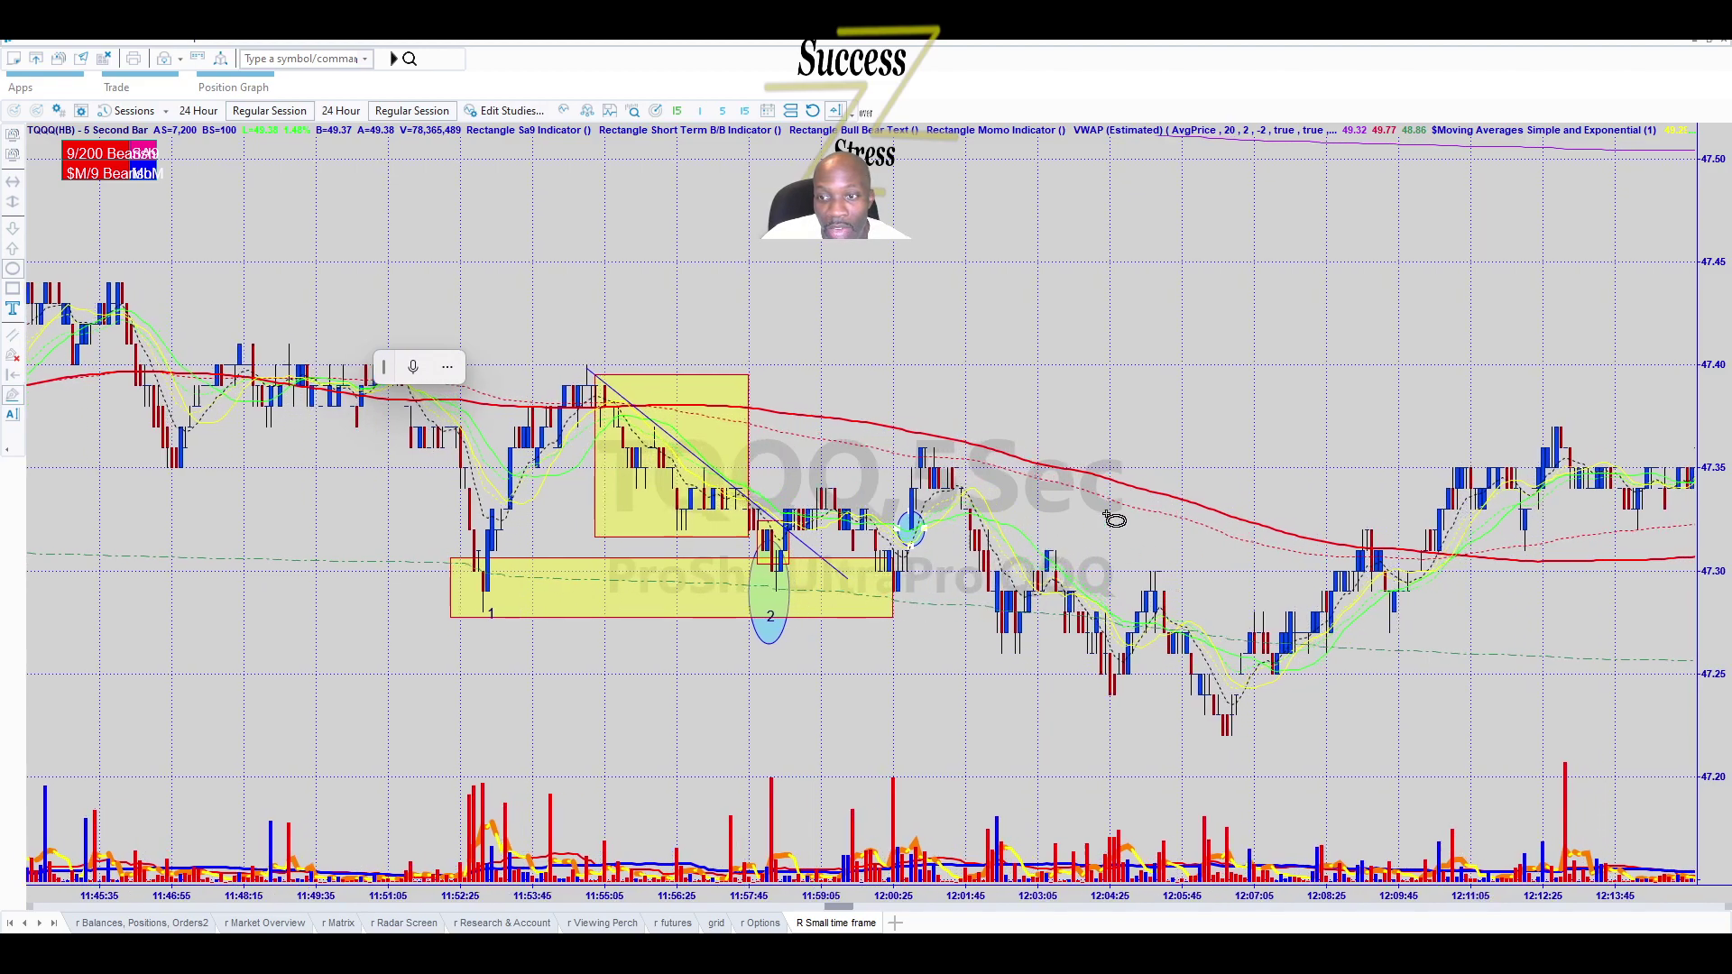
pyautogui.scroll(1, 1327, 543)
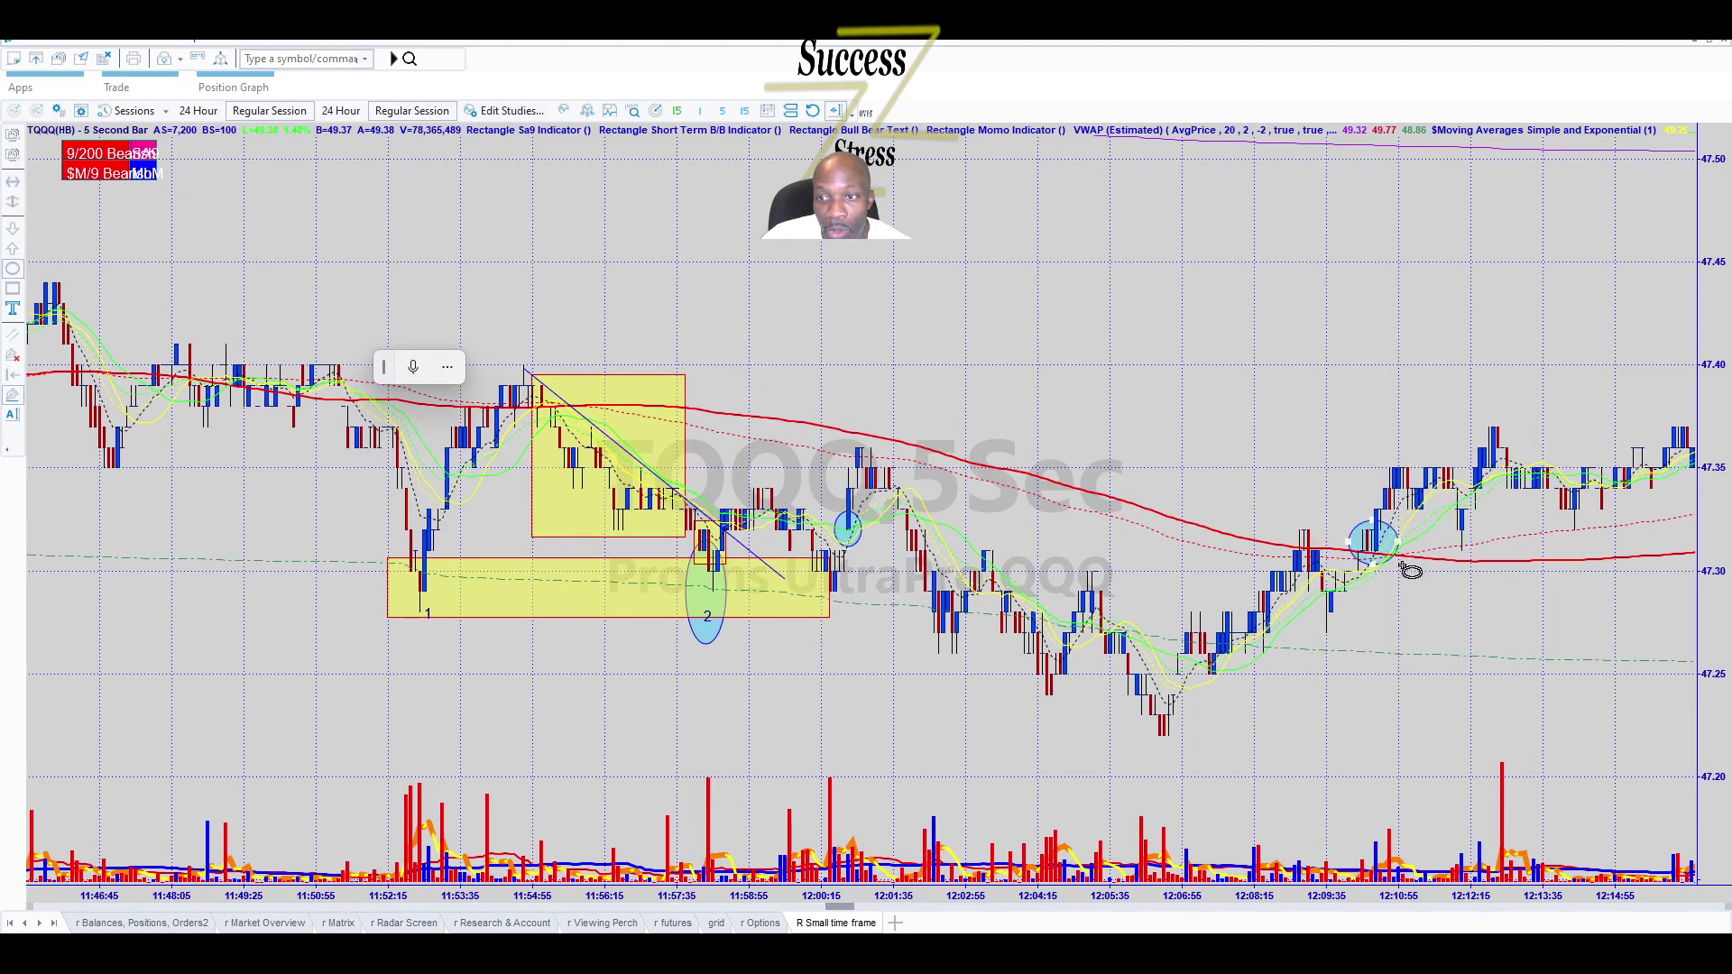
pyautogui.hscroll(3, 1308, 631)
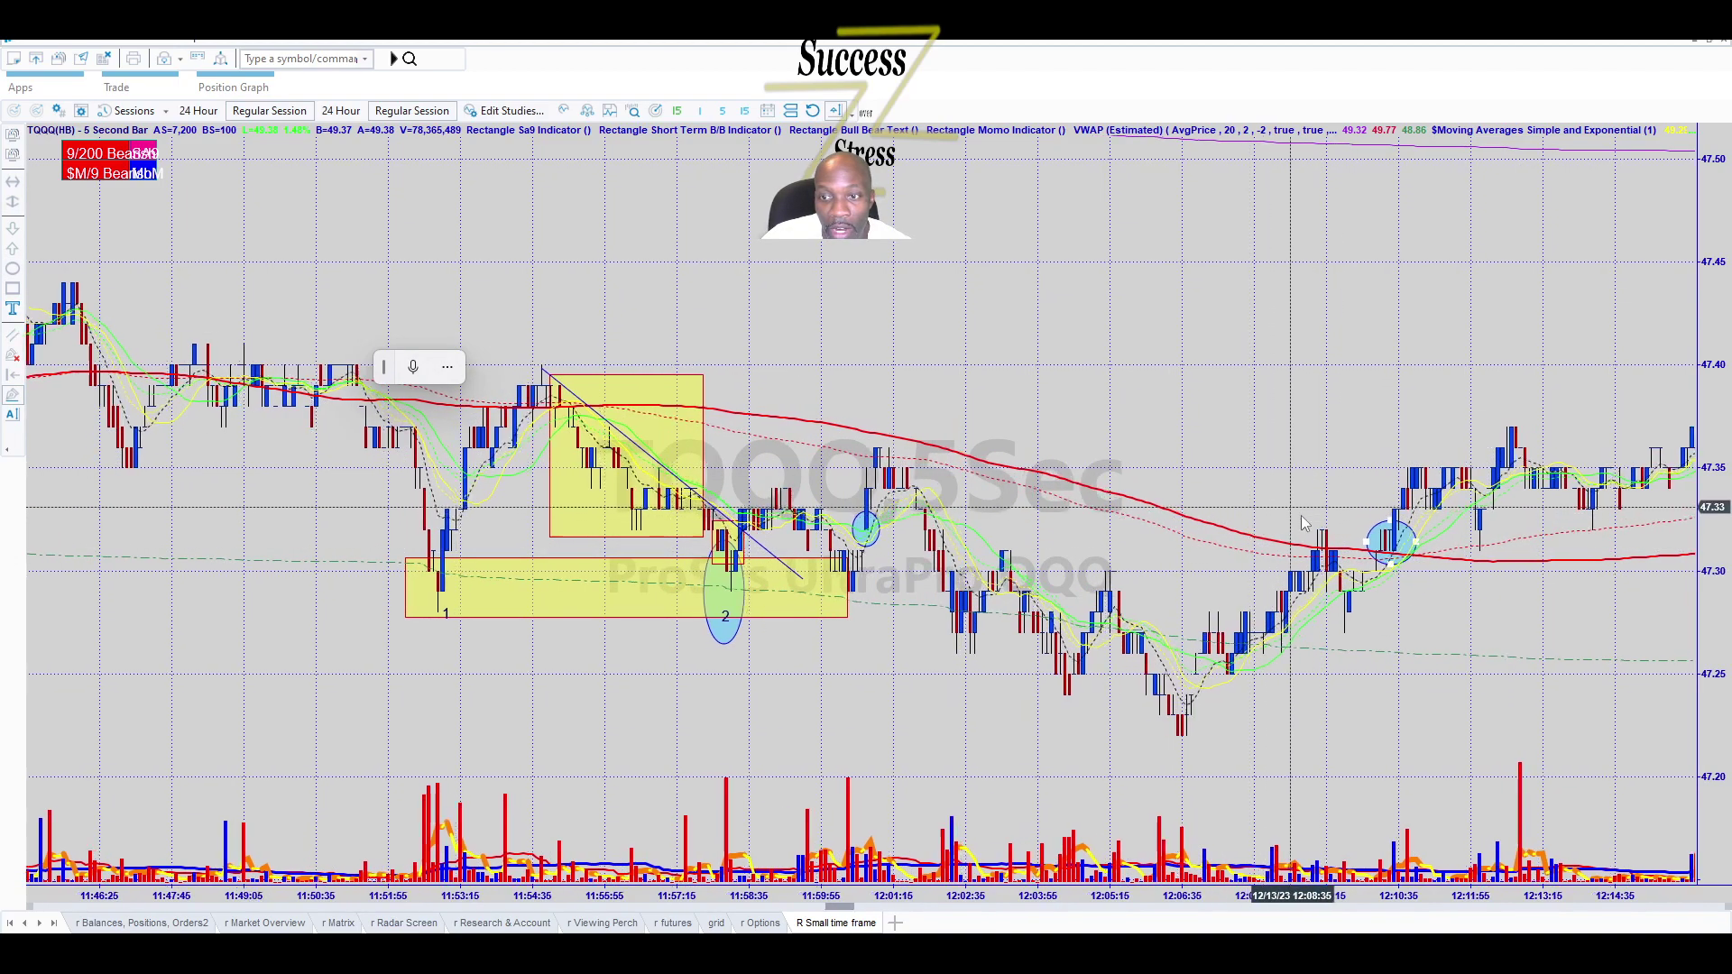
# Examine the boxed 12/13 flush near 13:17 and the price action through the 14:00 rally on the 5-second chart.
pyautogui.hscroll(5, 1234, 754)
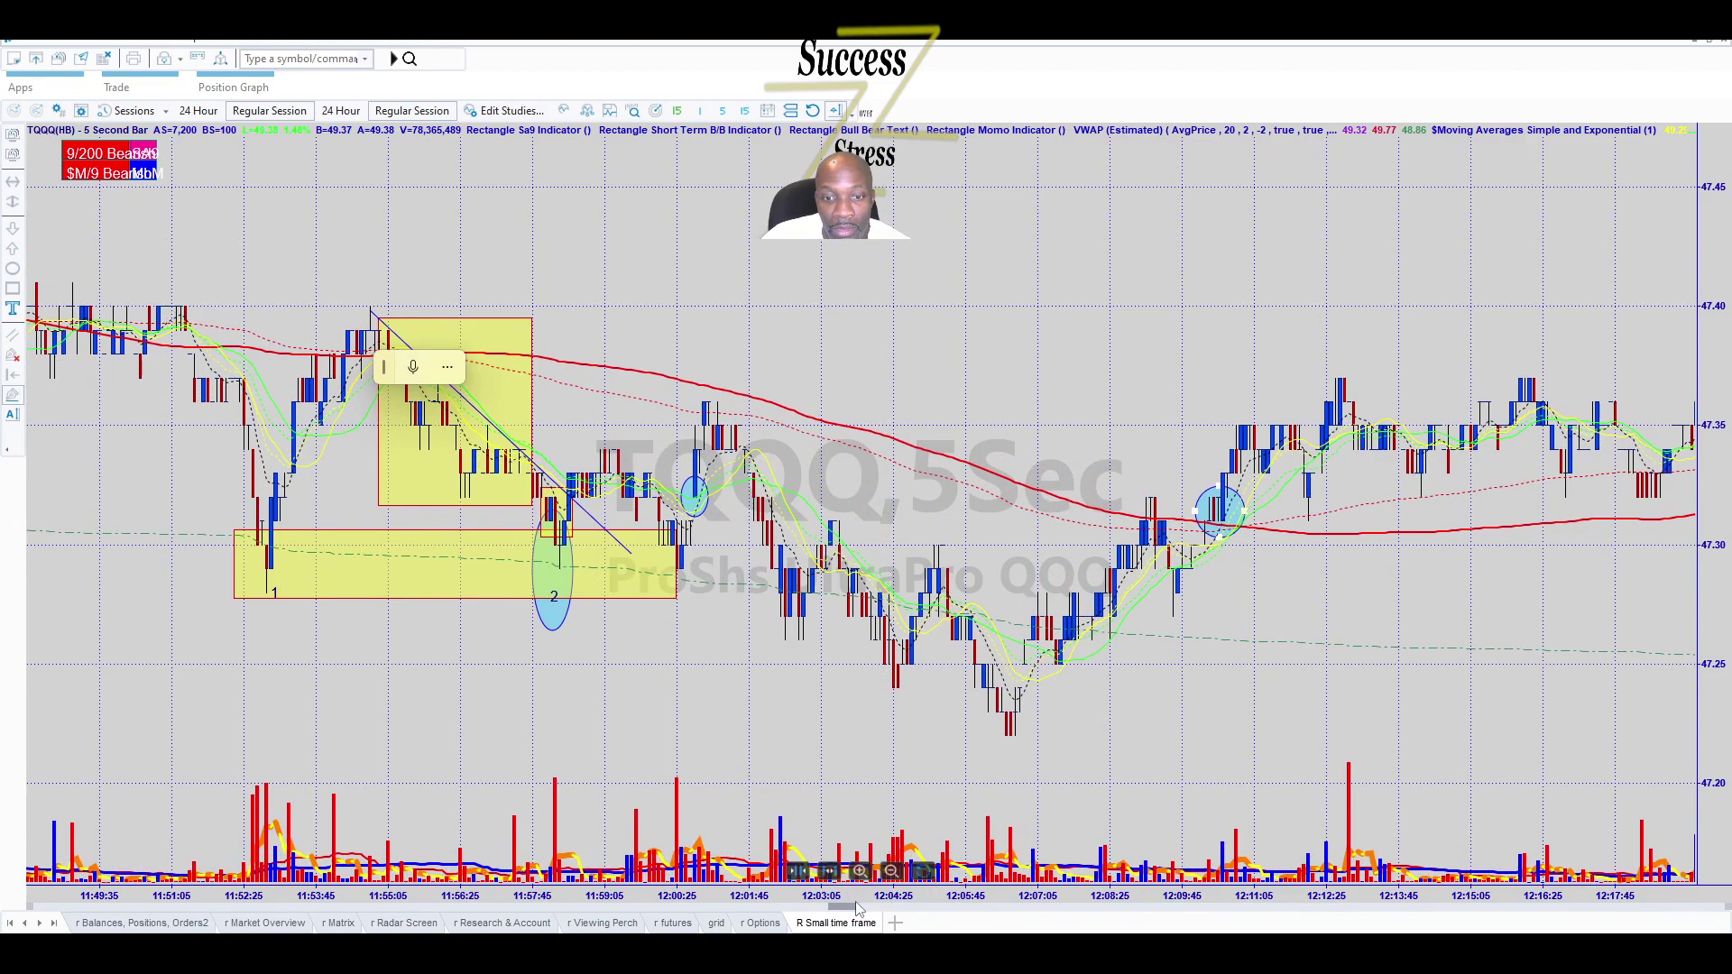
pyautogui.moveTo(847, 908); pyautogui.dragTo(876, 911)
pyautogui.click(659, 646)
pyautogui.scroll(-2, 659, 629)
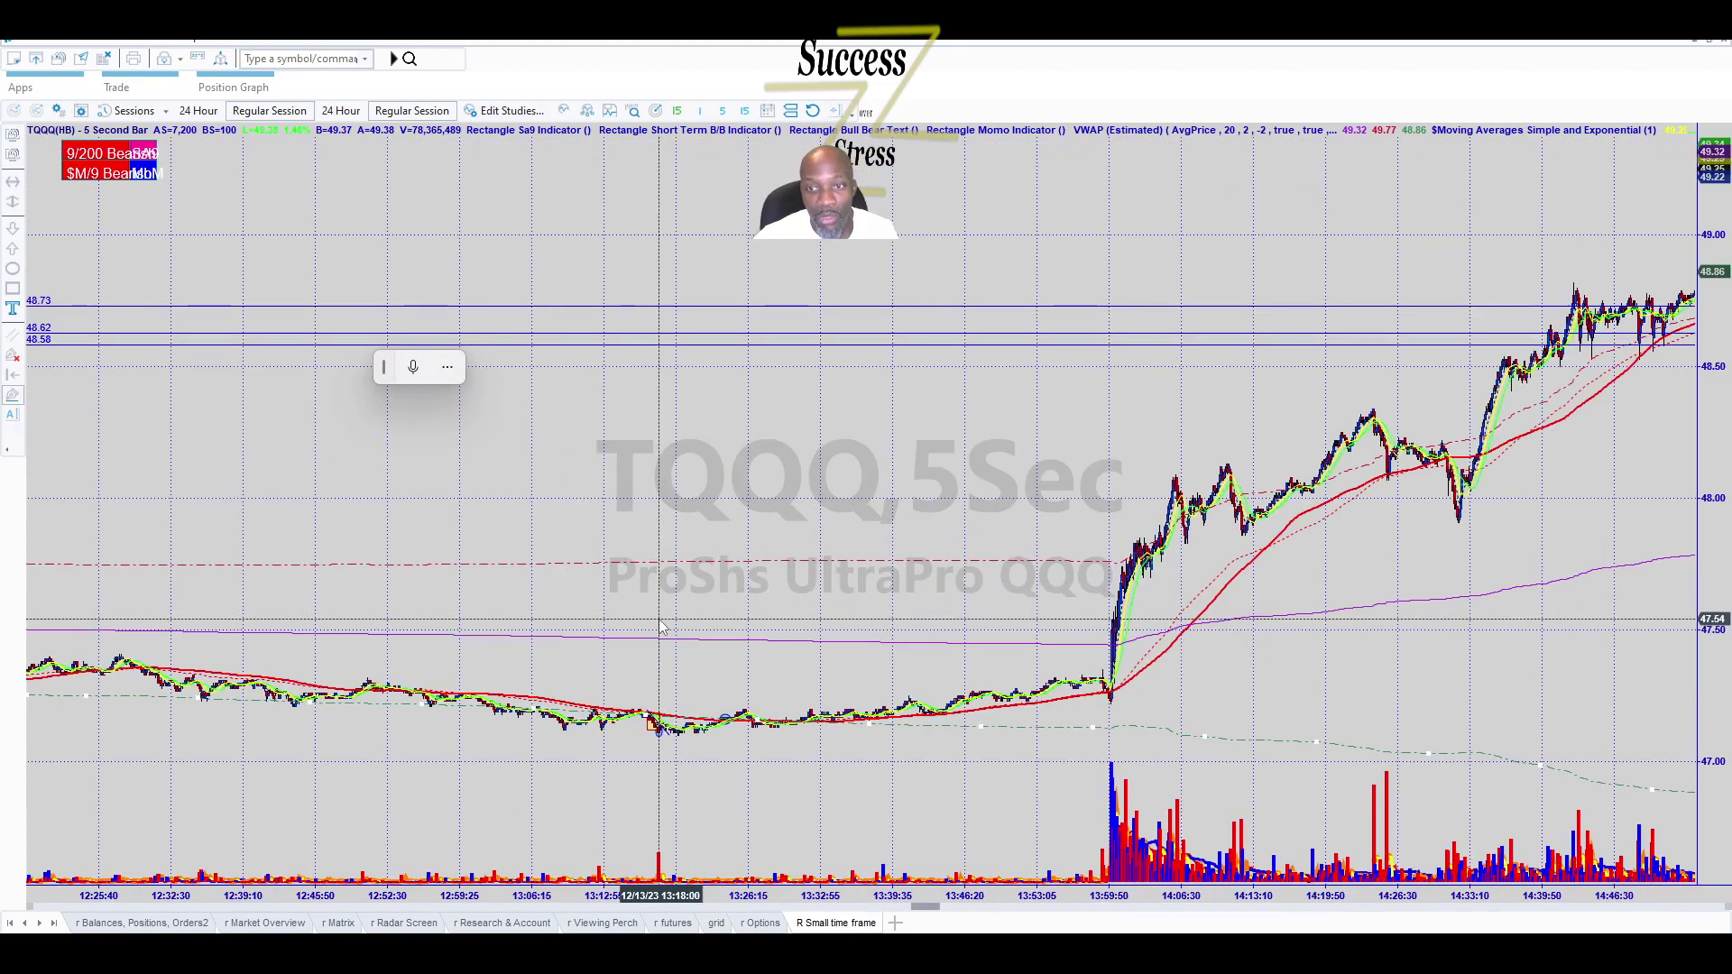
pyautogui.scroll(2, 796, 662)
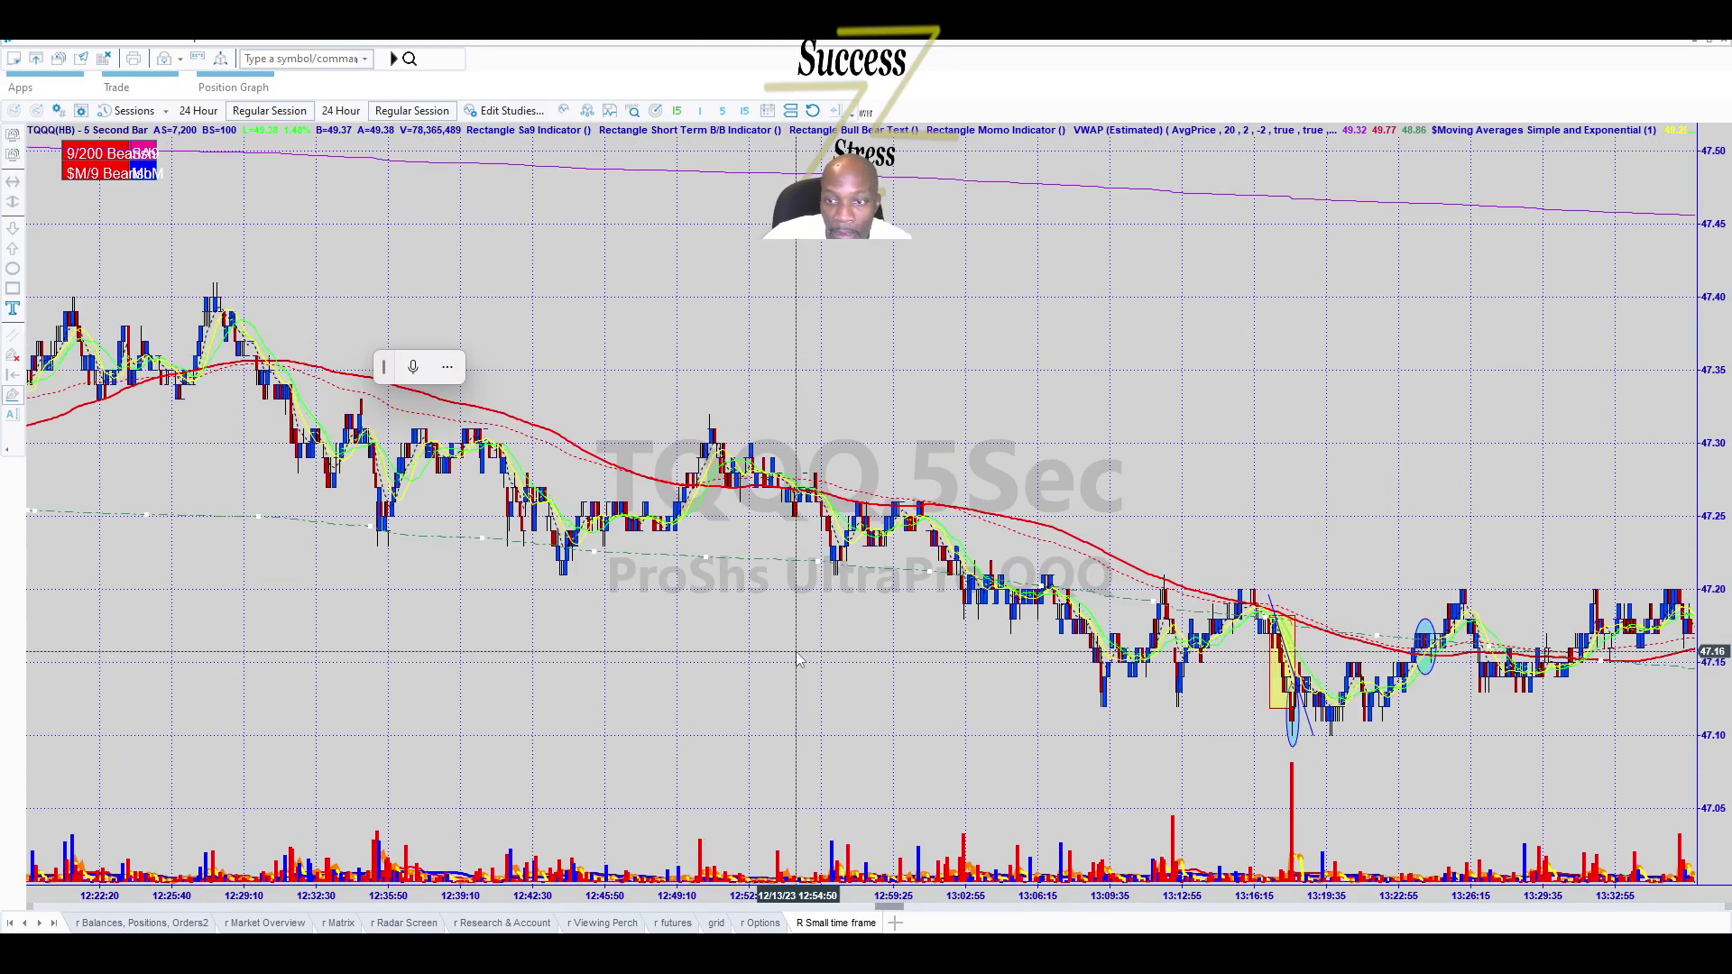
pyautogui.moveTo(896, 916); pyautogui.dragTo(934, 910)
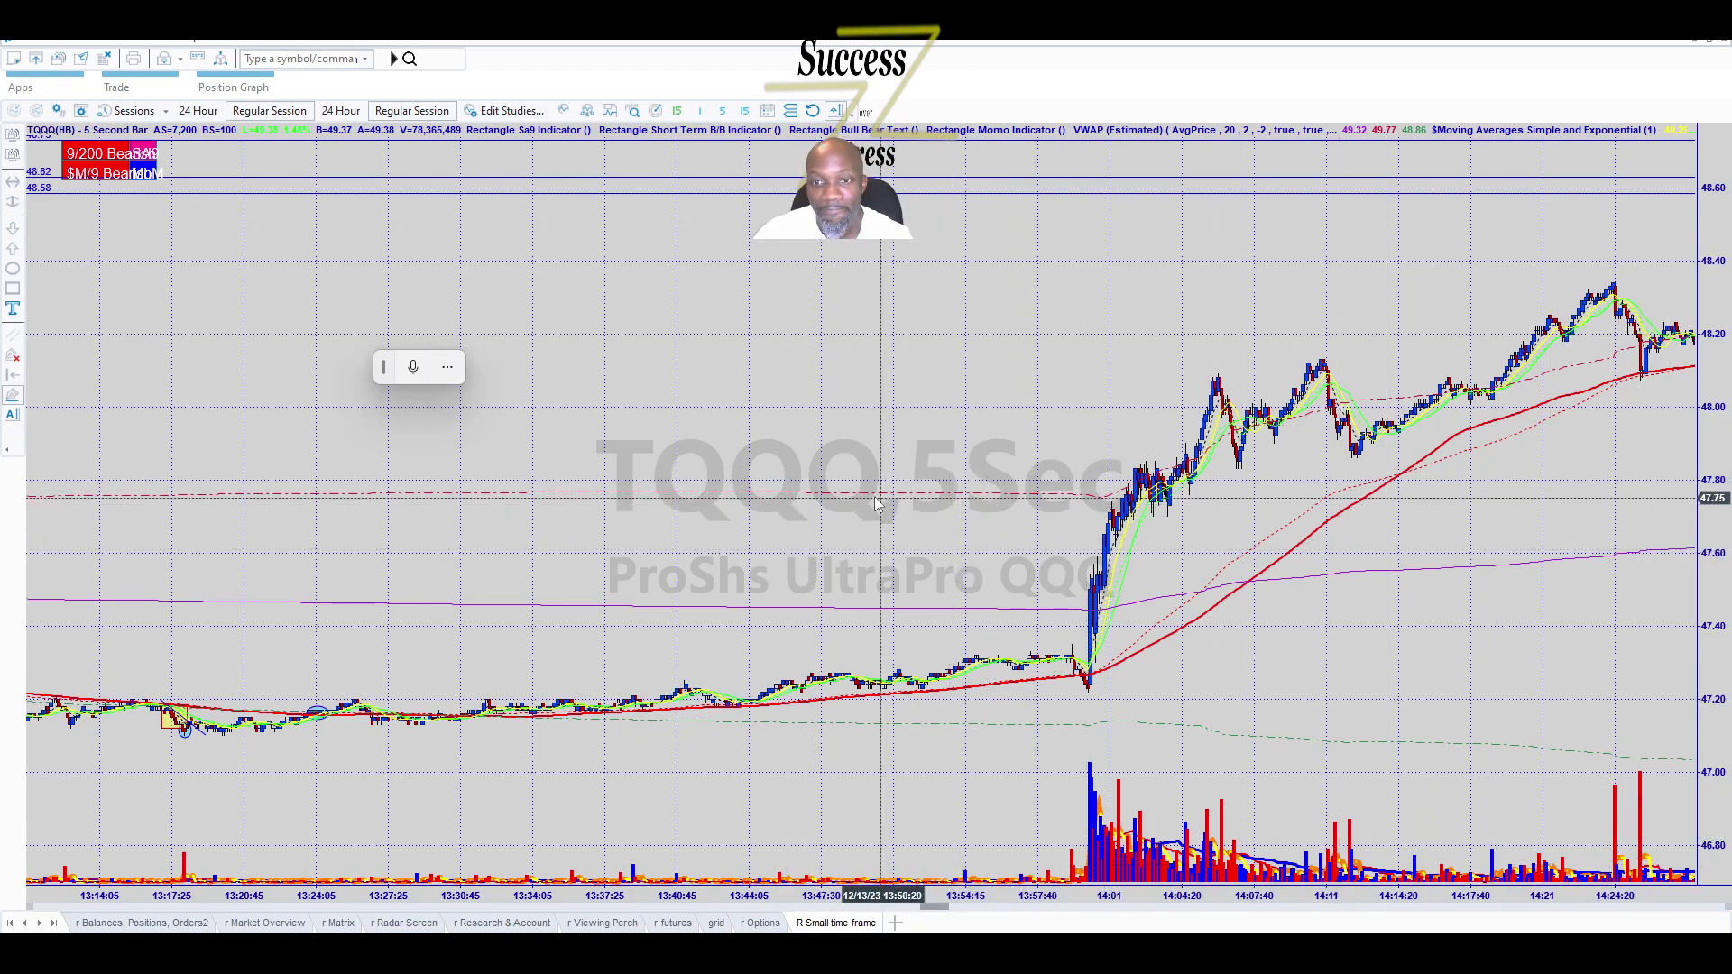
pyautogui.scroll(2, 949, 492)
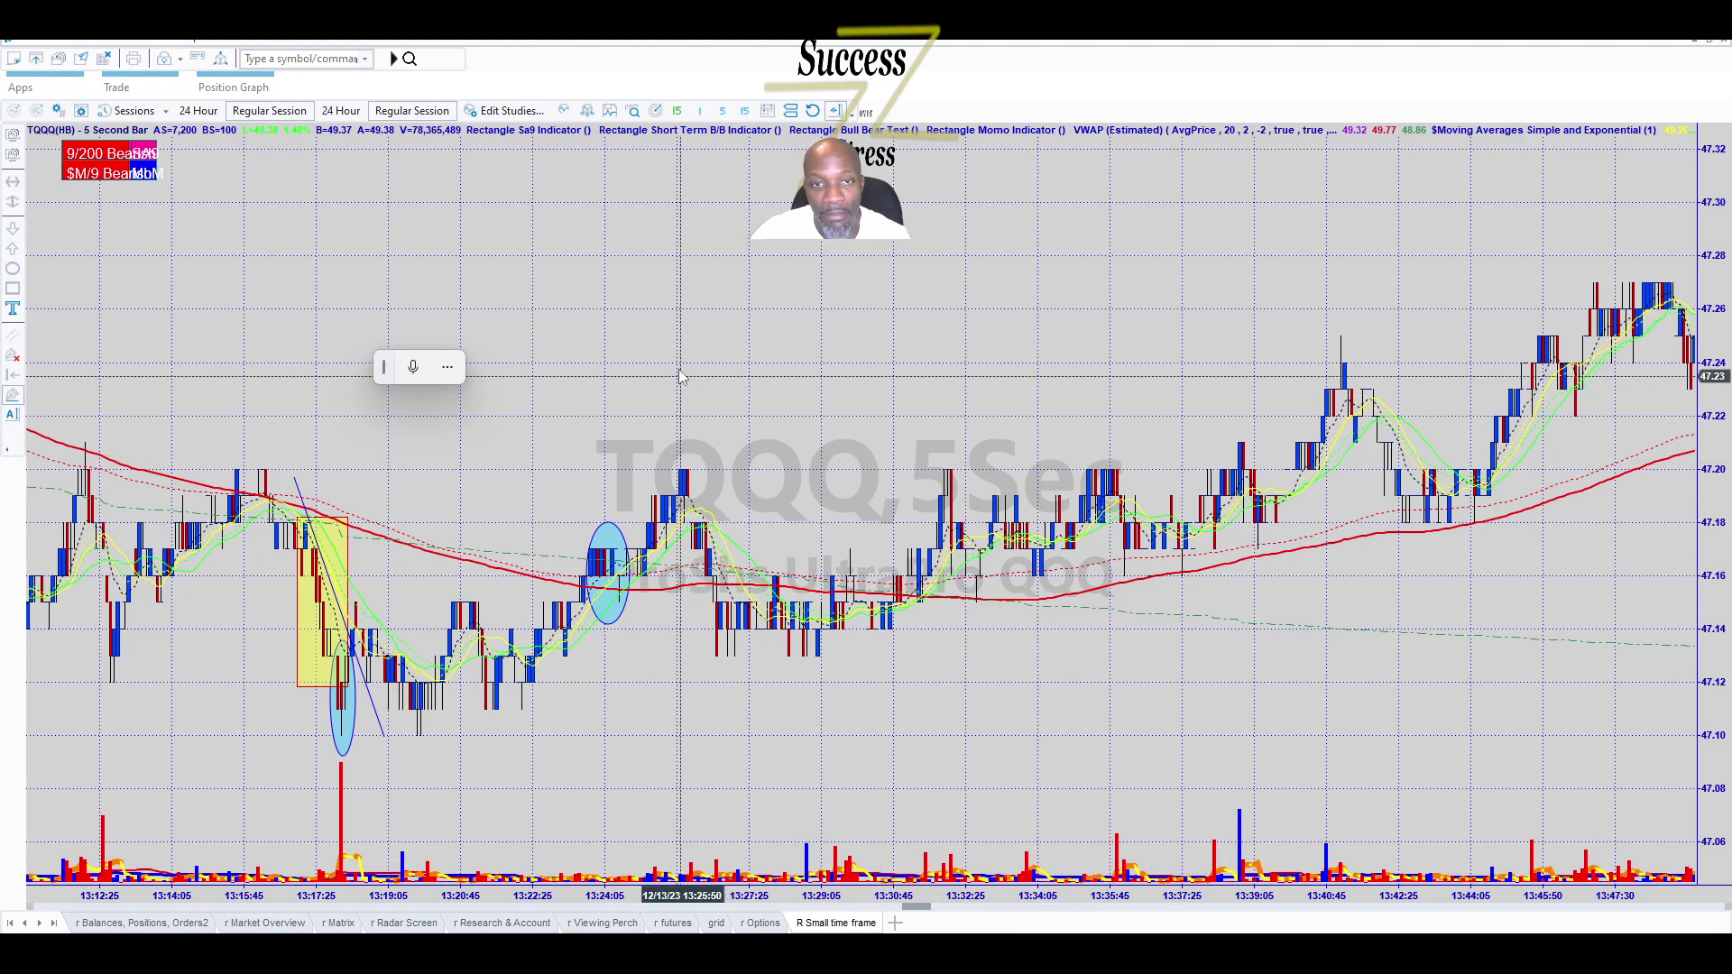
# Switch the 5-second chart to SPY and locate the 12/15 decline and double low around 14:53 to 14:58.
pyautogui.write('1 m')
pyautogui.press('Return')
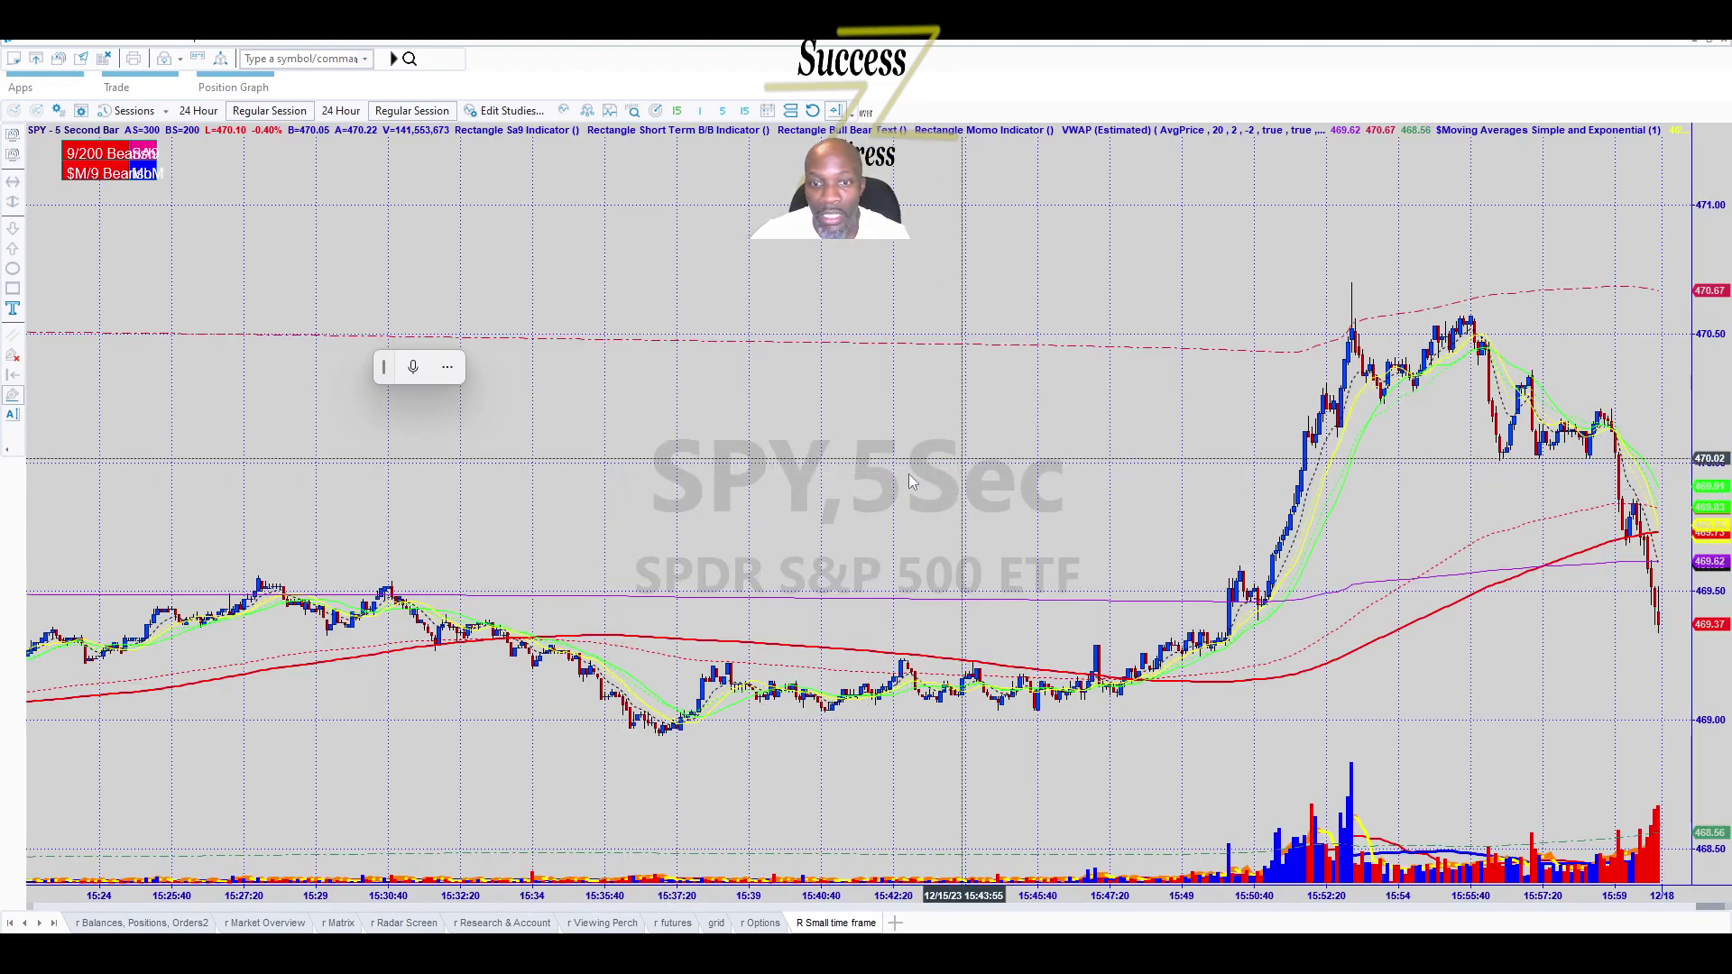
pyautogui.scroll(15, 690, 582)
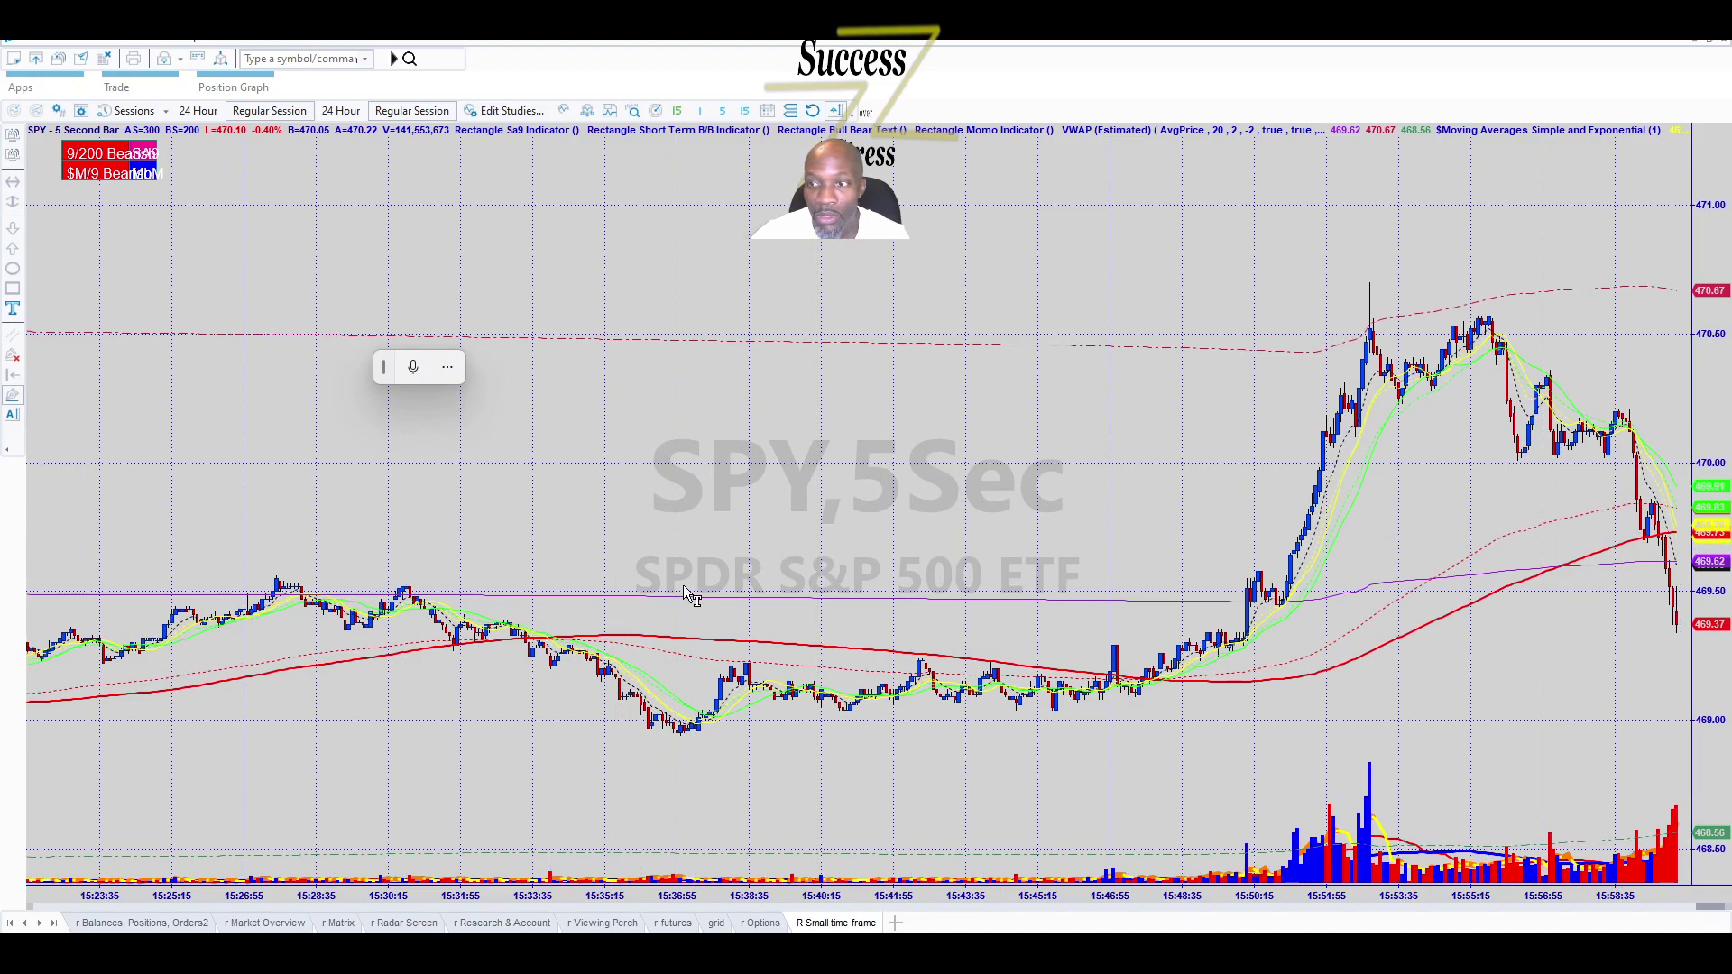
pyautogui.scroll(8, 695, 587)
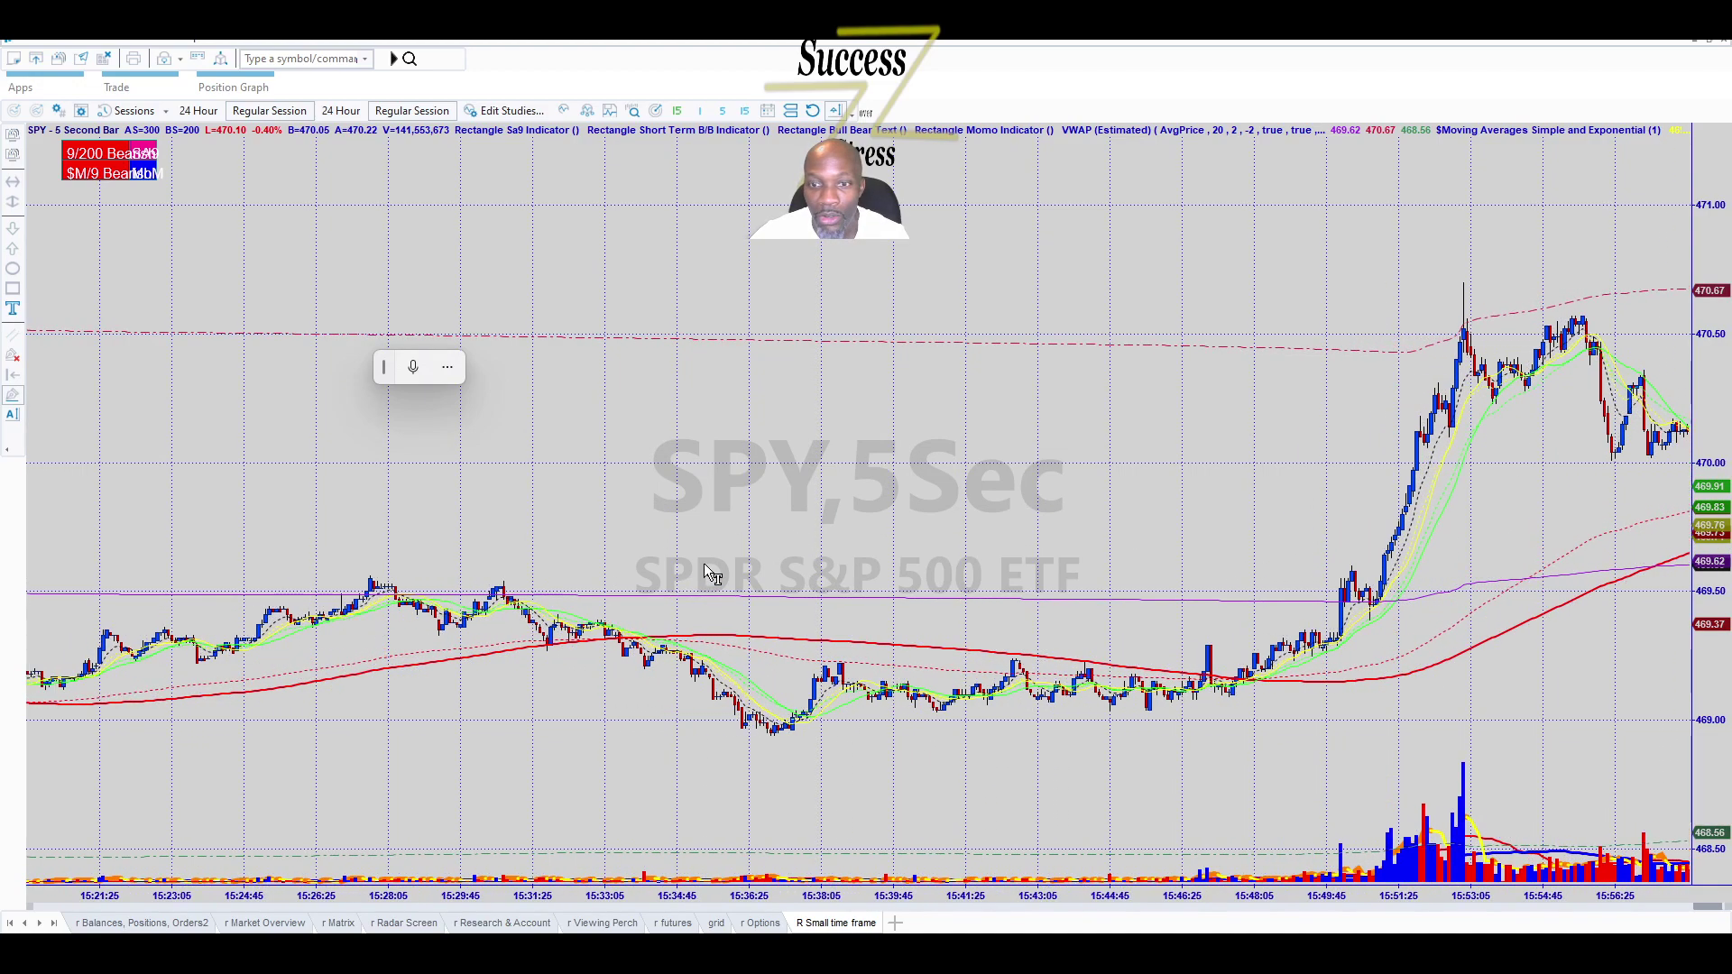
pyautogui.scroll(4, 515, 559)
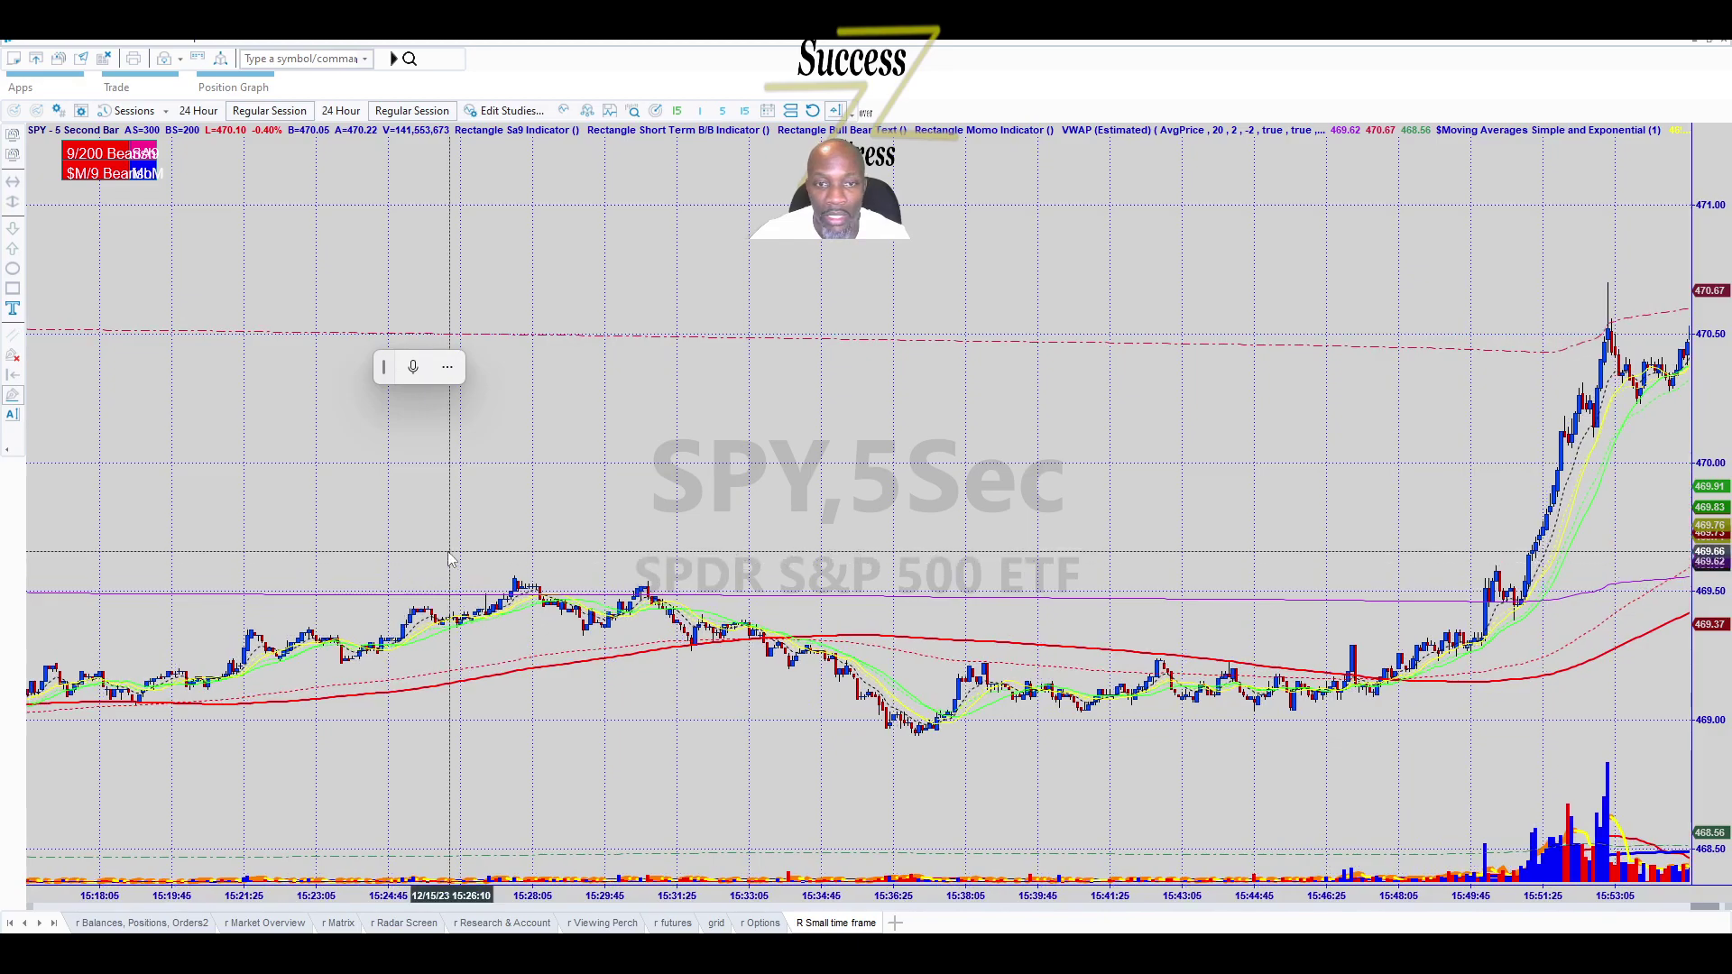
pyautogui.moveTo(476, 617); pyautogui.dragTo(1377, 523)
pyautogui.moveTo(508, 547); pyautogui.dragTo(1245, 494)
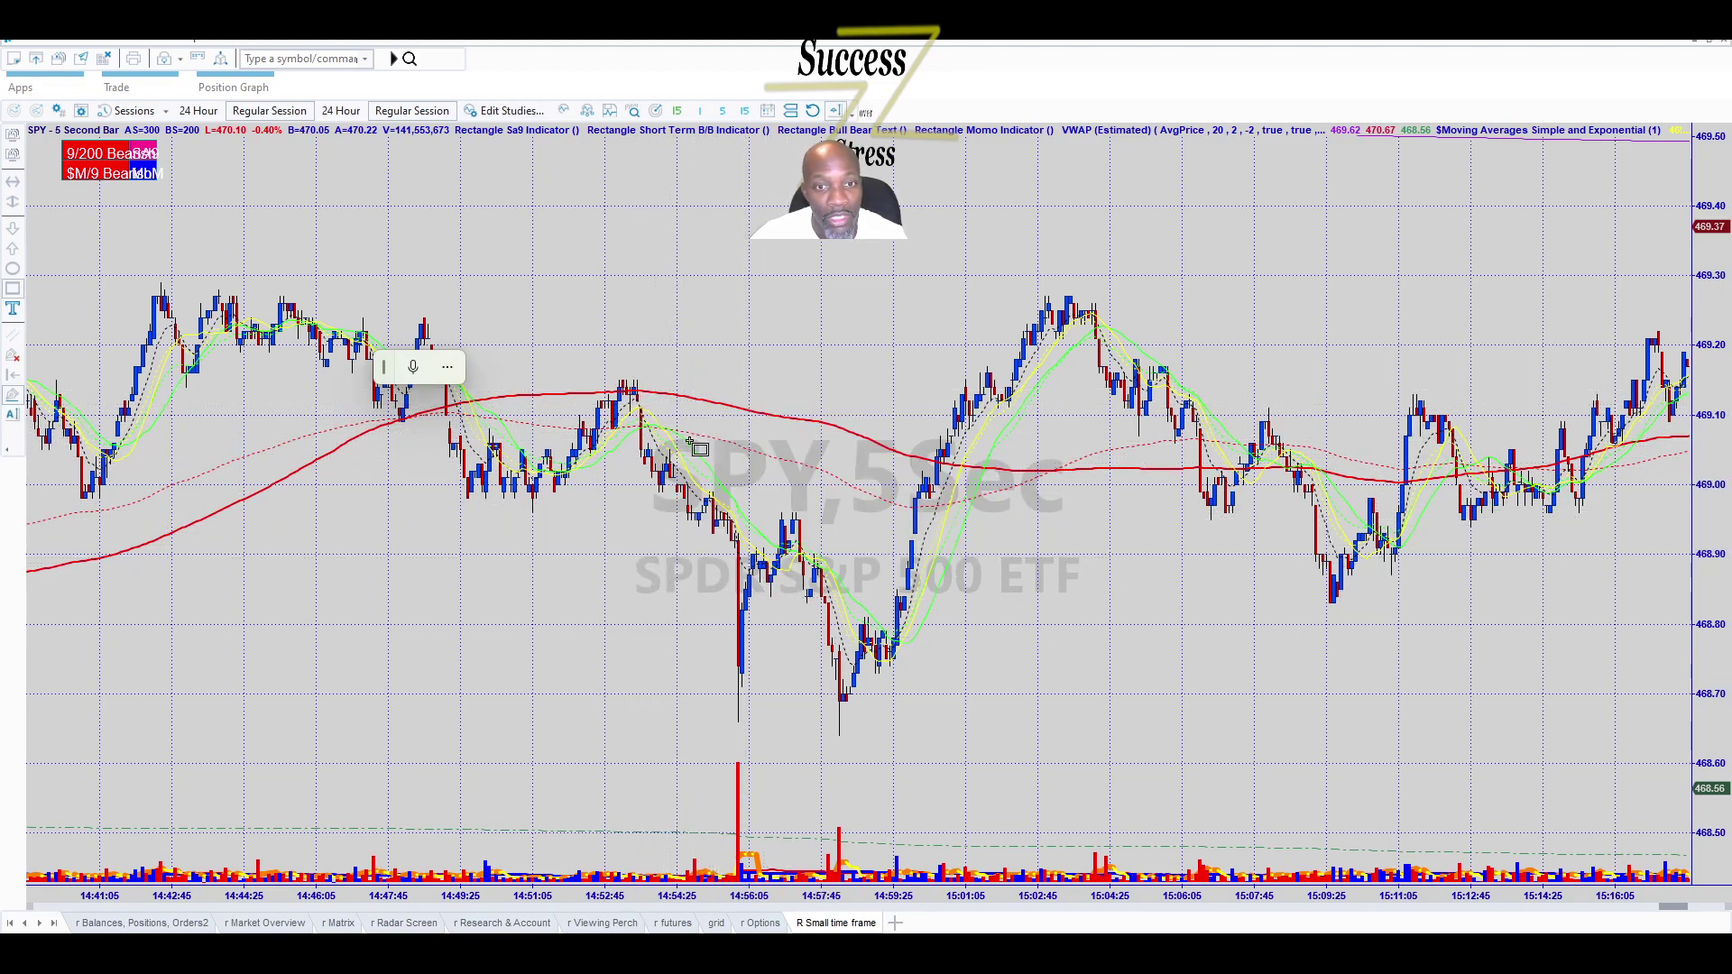
# Box SPY's 12/15 decline from about 14:53 to 14:56, draw its descending trend line to about 15:00, and circle the upward break.
pyautogui.click(738, 544)
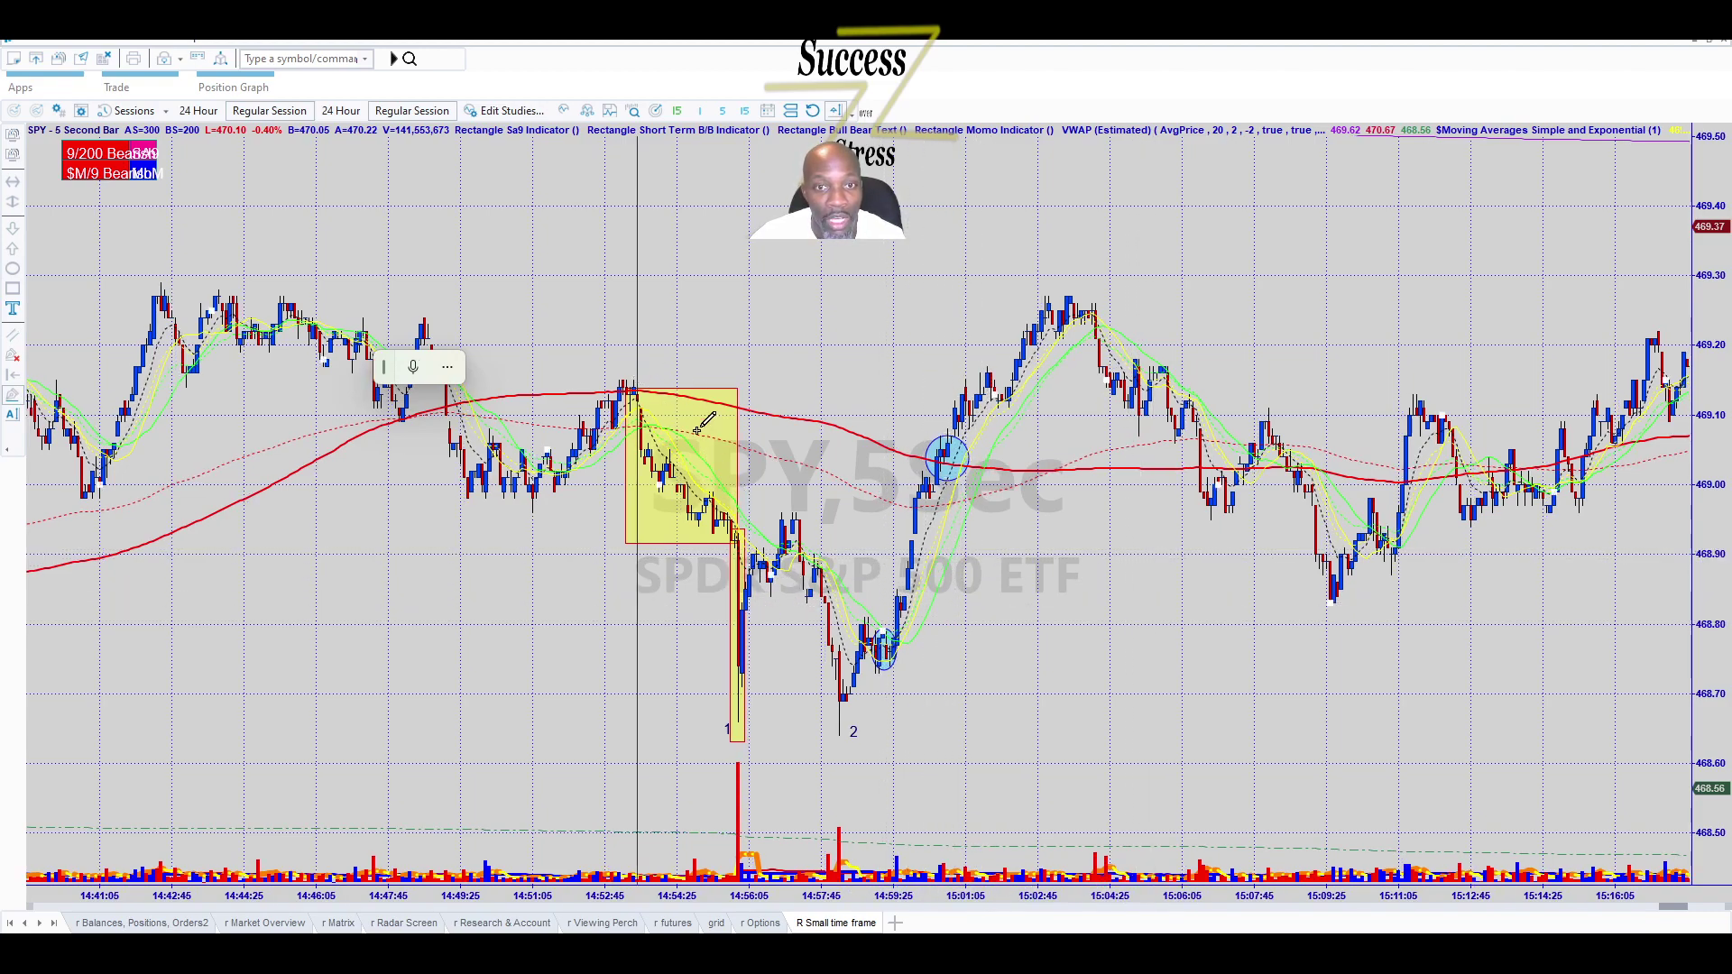
pyautogui.click(935, 649)
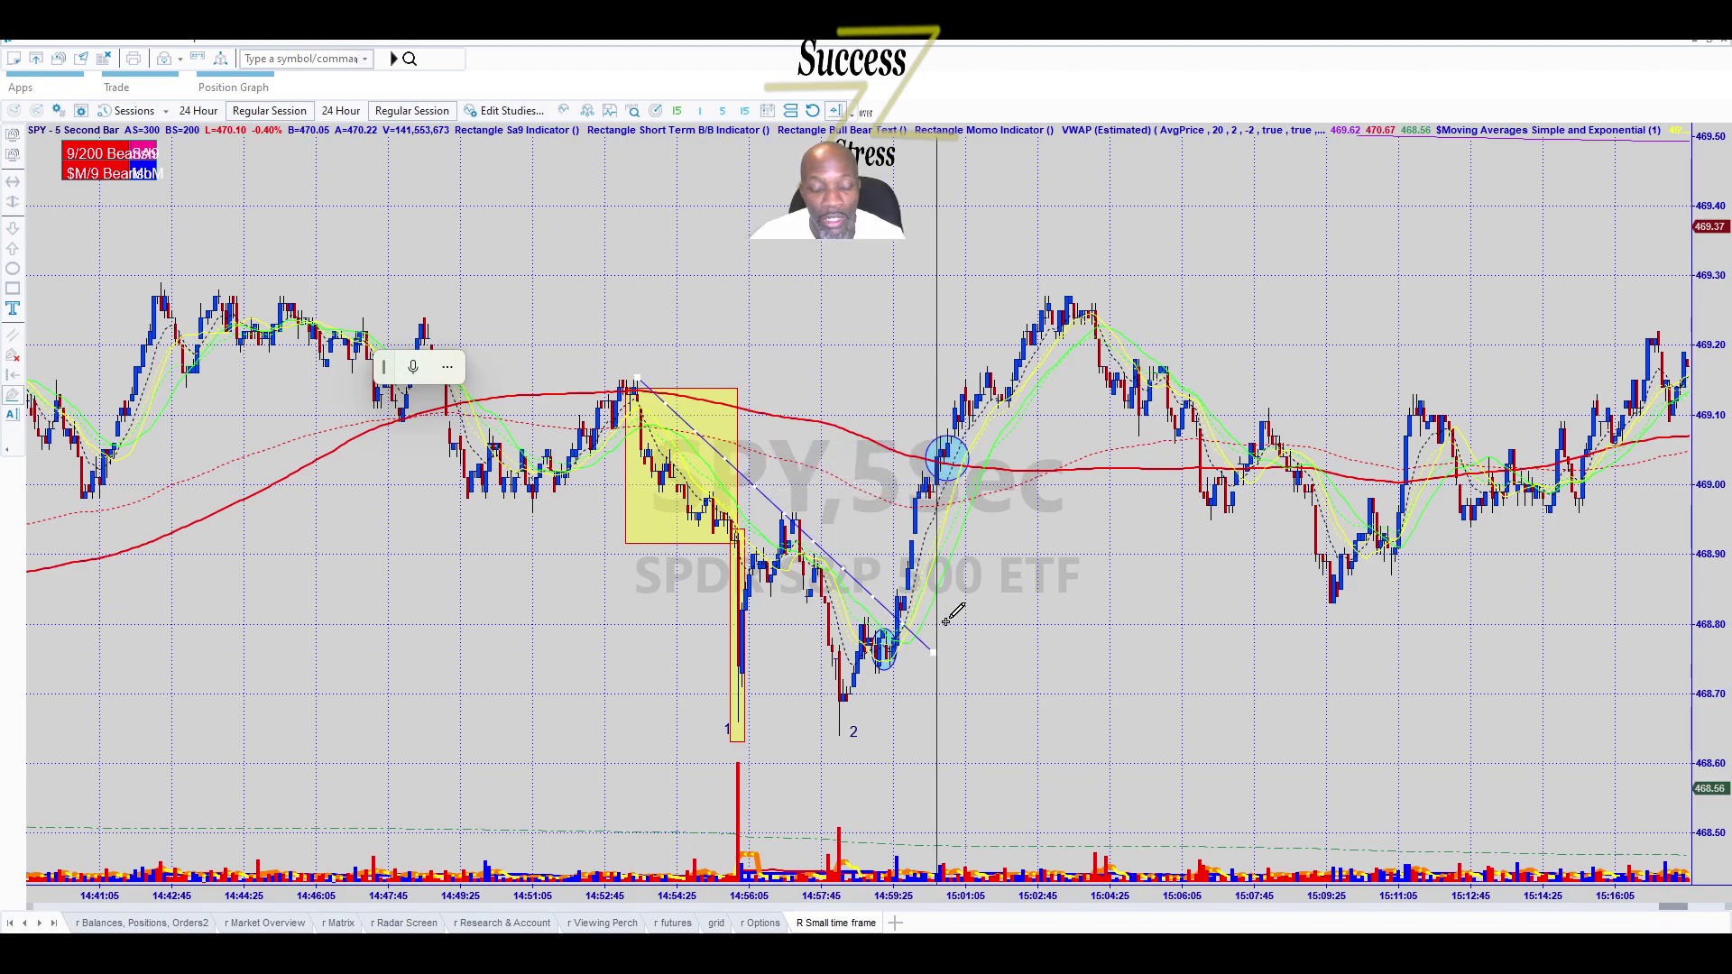
pyautogui.moveTo(888, 591); pyautogui.dragTo(931, 650)
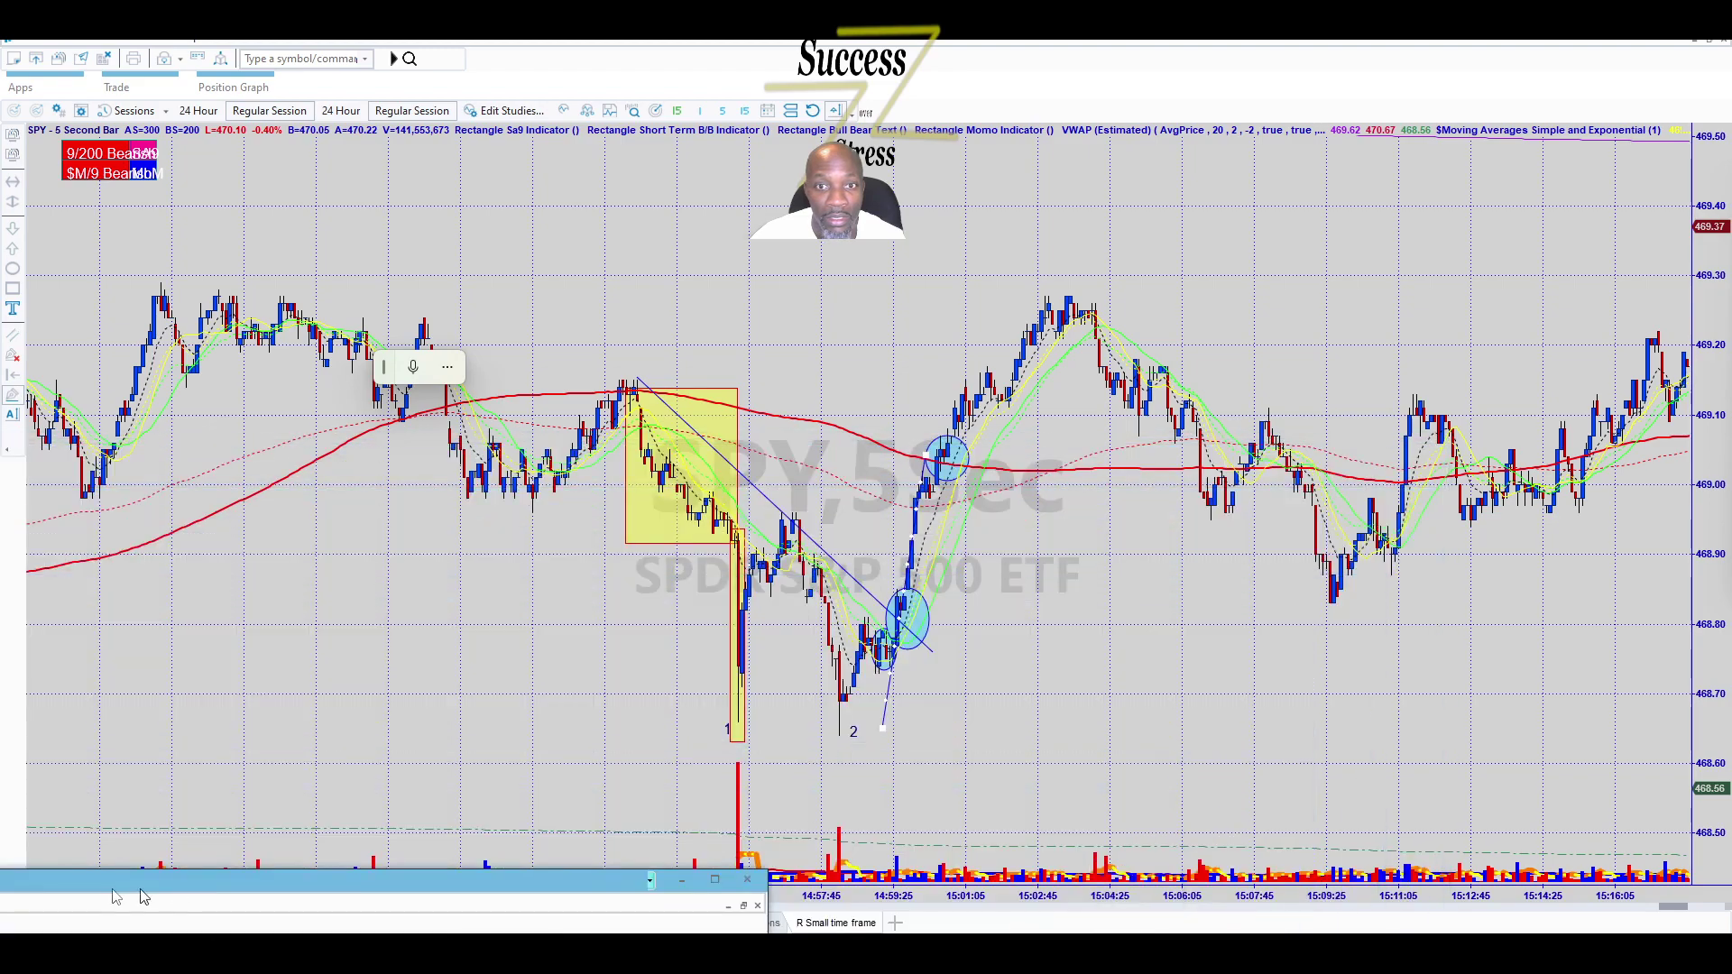
pyautogui.click(695, 629)
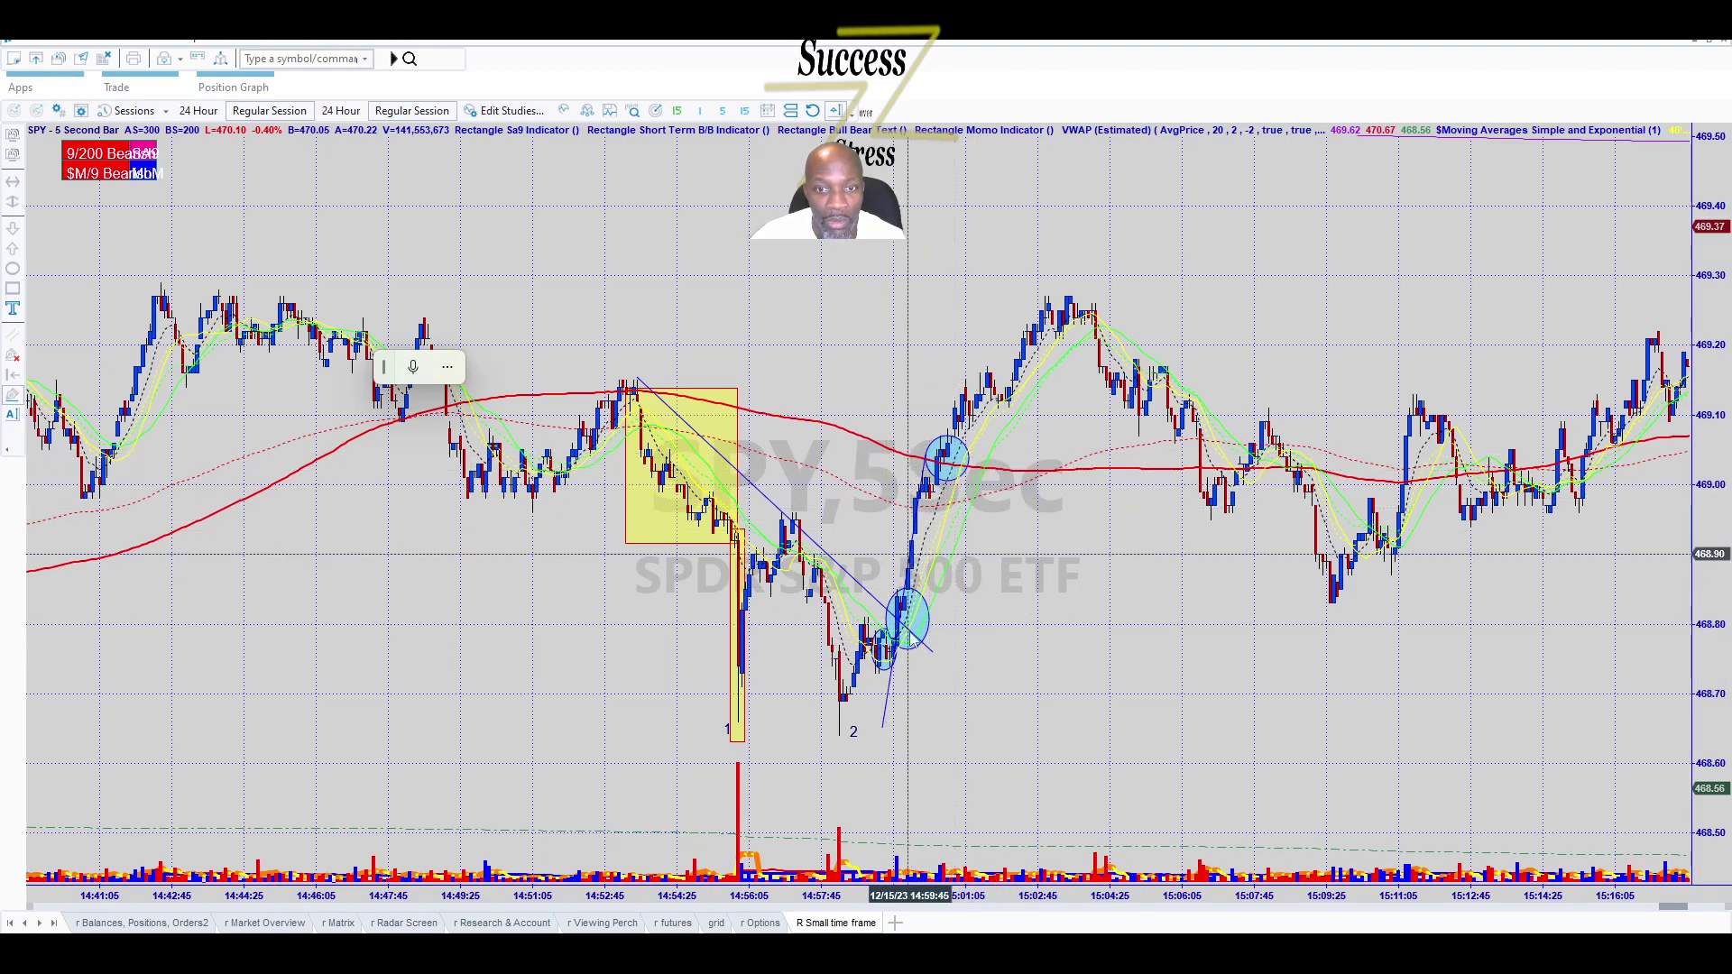
# Draw a rising line from about 469.03 near 15:00 to about 470.50 near 15:51, and inspect the short steep trend line near 14:59.
pyautogui.moveTo(887, 722)
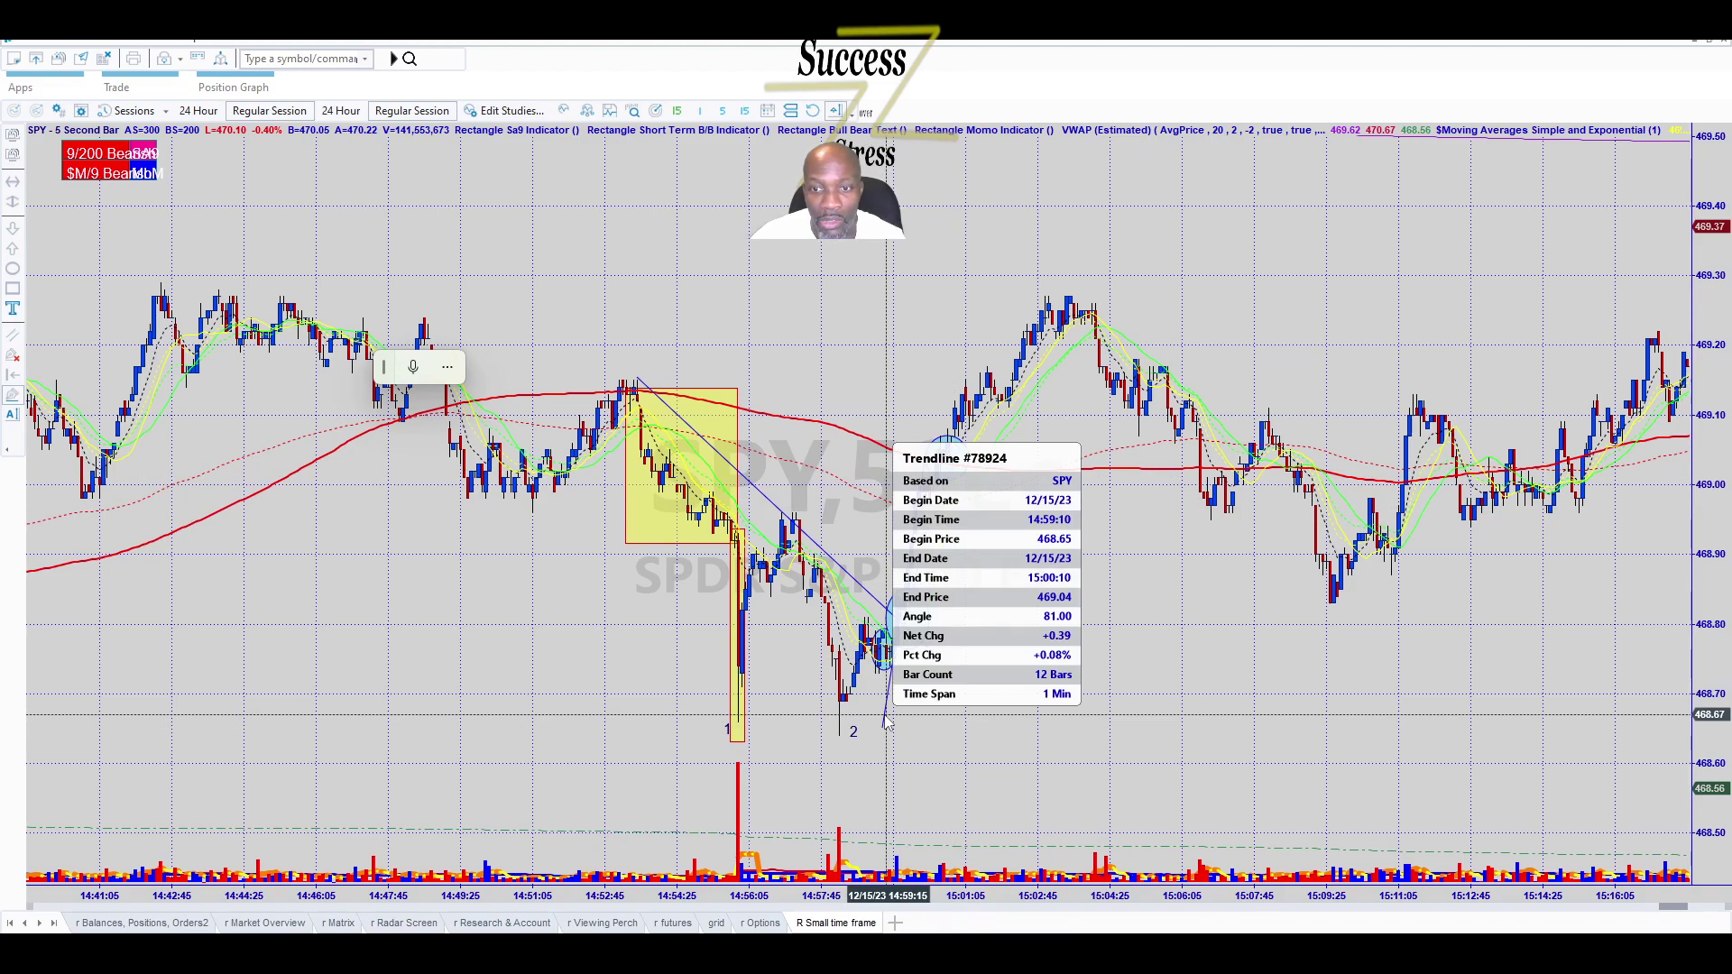
pyautogui.click(886, 716)
pyautogui.scroll(-4, 1181, 652)
pyautogui.scroll(-1, 1179, 653)
pyautogui.scroll(-3, 1177, 652)
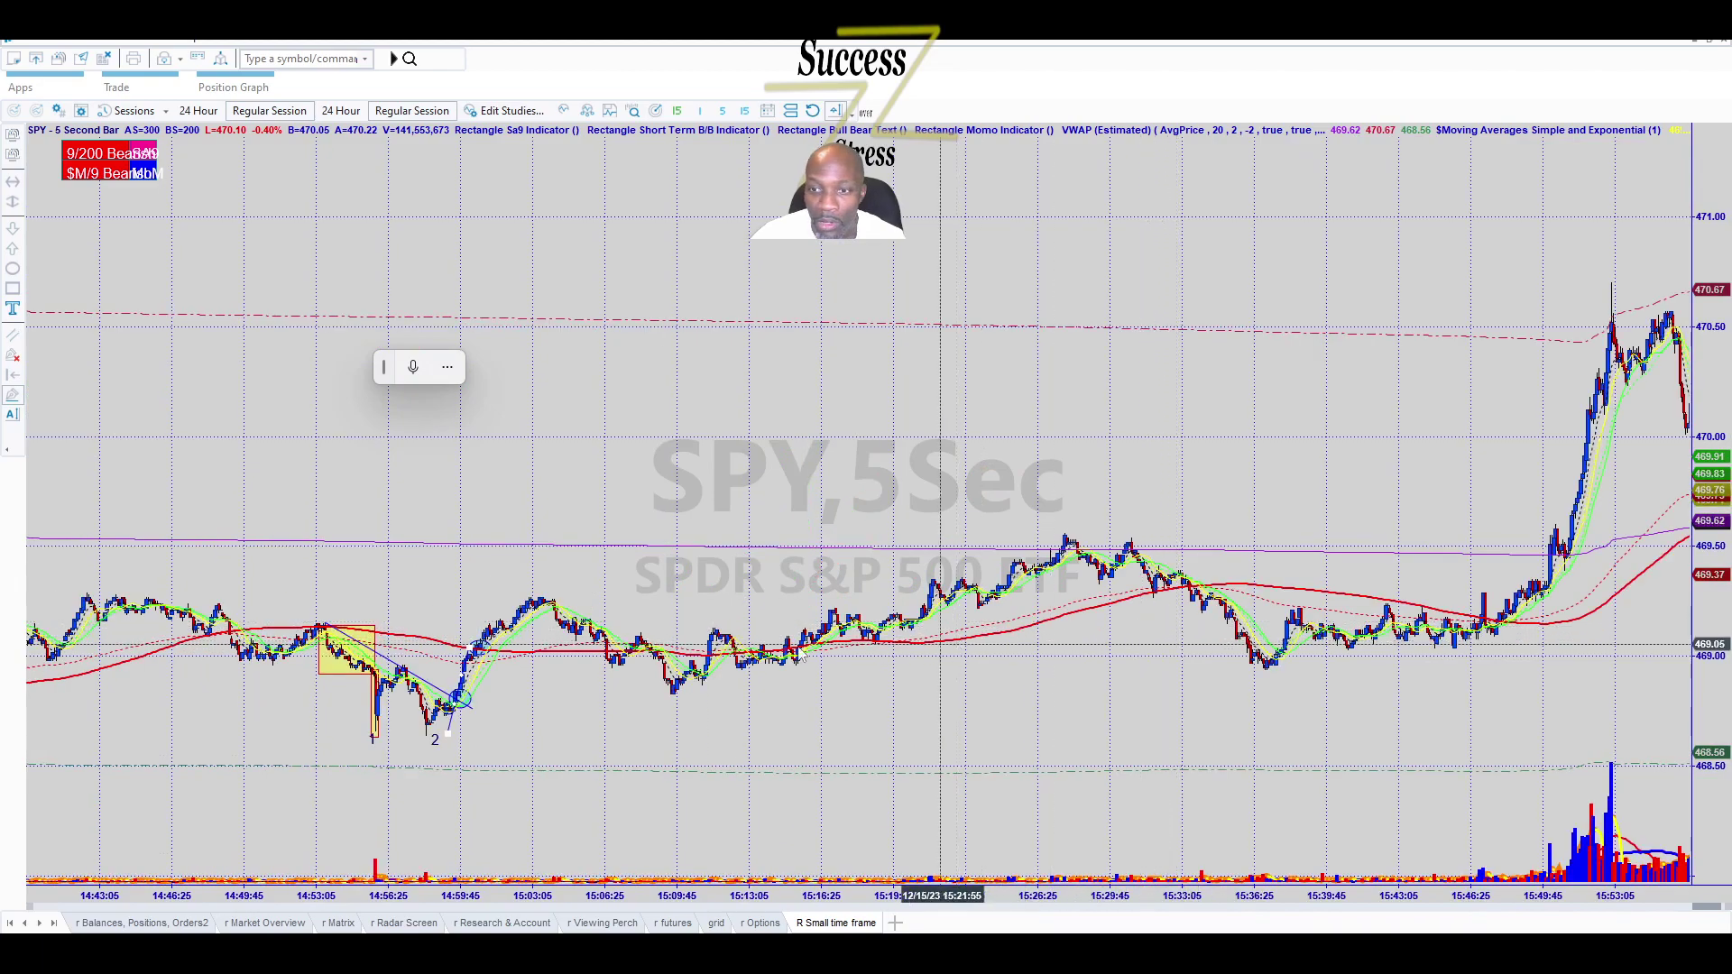
pyautogui.click(434, 740)
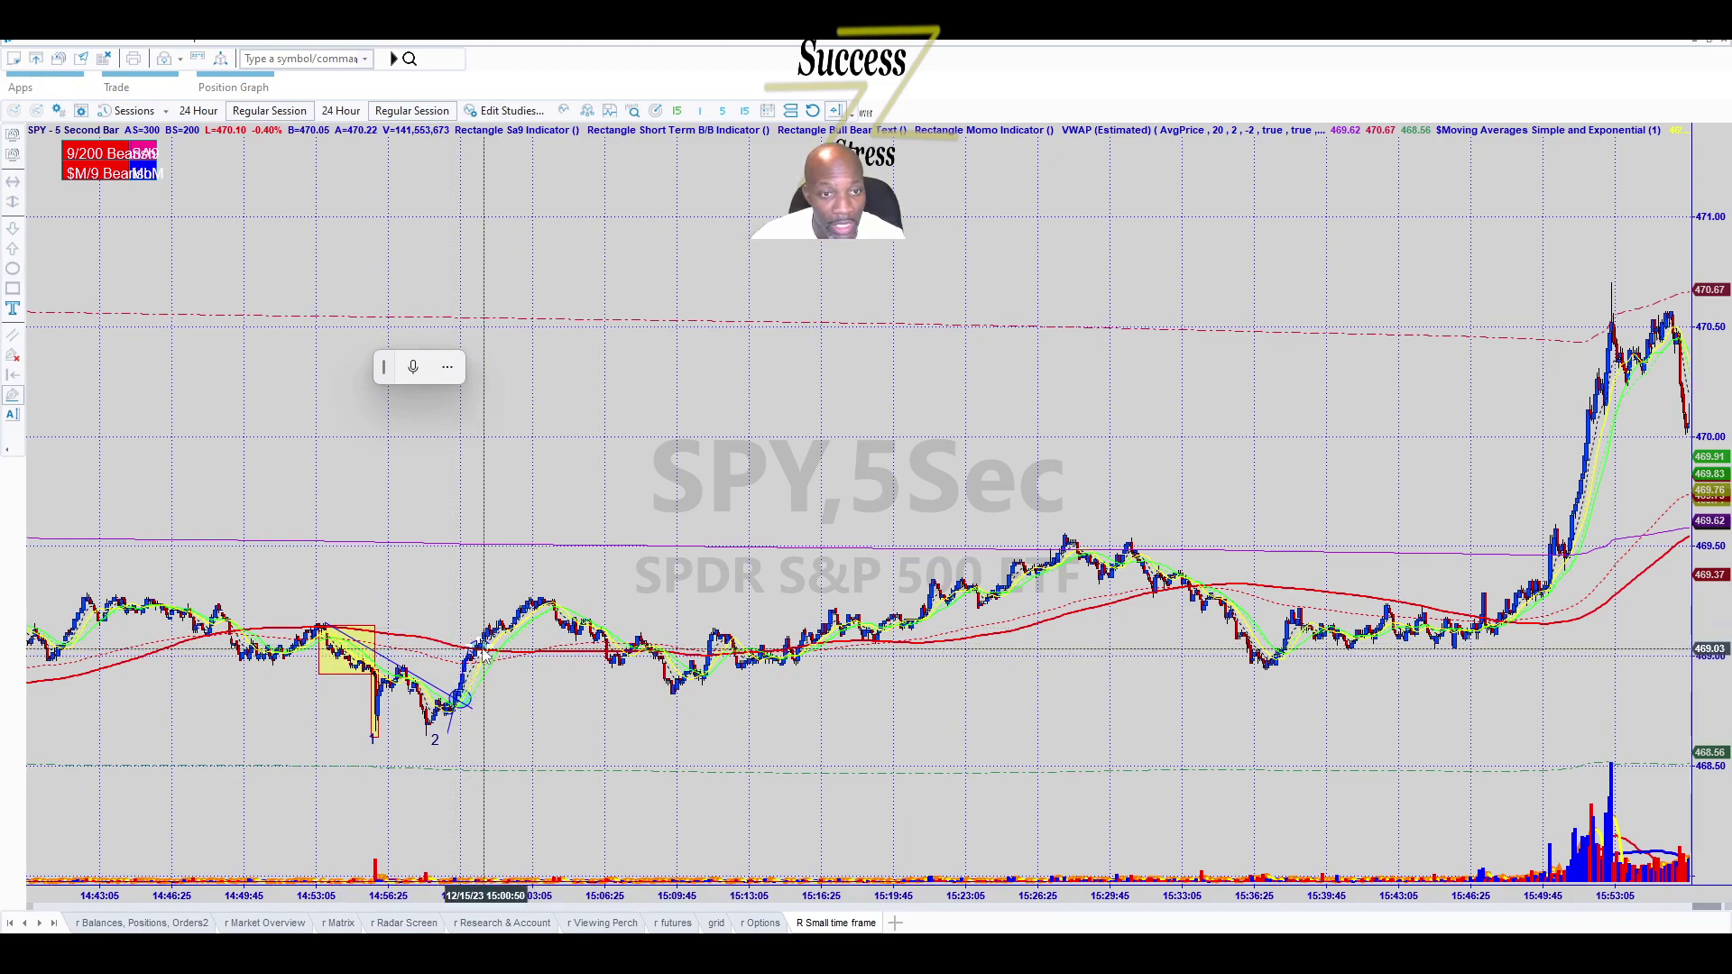
pyautogui.moveTo(1067, 508); pyautogui.dragTo(1572, 325)
pyautogui.press('Right')
pyautogui.press('Right')
pyautogui.press('Right')
pyautogui.press('Right')
pyautogui.press('Right')
pyautogui.press('Right')
pyautogui.press('Right')
pyautogui.press('Right')
pyautogui.press('Right')
pyautogui.press('Right')
pyautogui.press('Right')
pyautogui.press('Right')
pyautogui.press('Right')
pyautogui.press('Right')
pyautogui.press('Right')
pyautogui.press('Right')
pyautogui.press('Right')
pyautogui.press('Right')
pyautogui.press('Right')
pyautogui.press('Right')
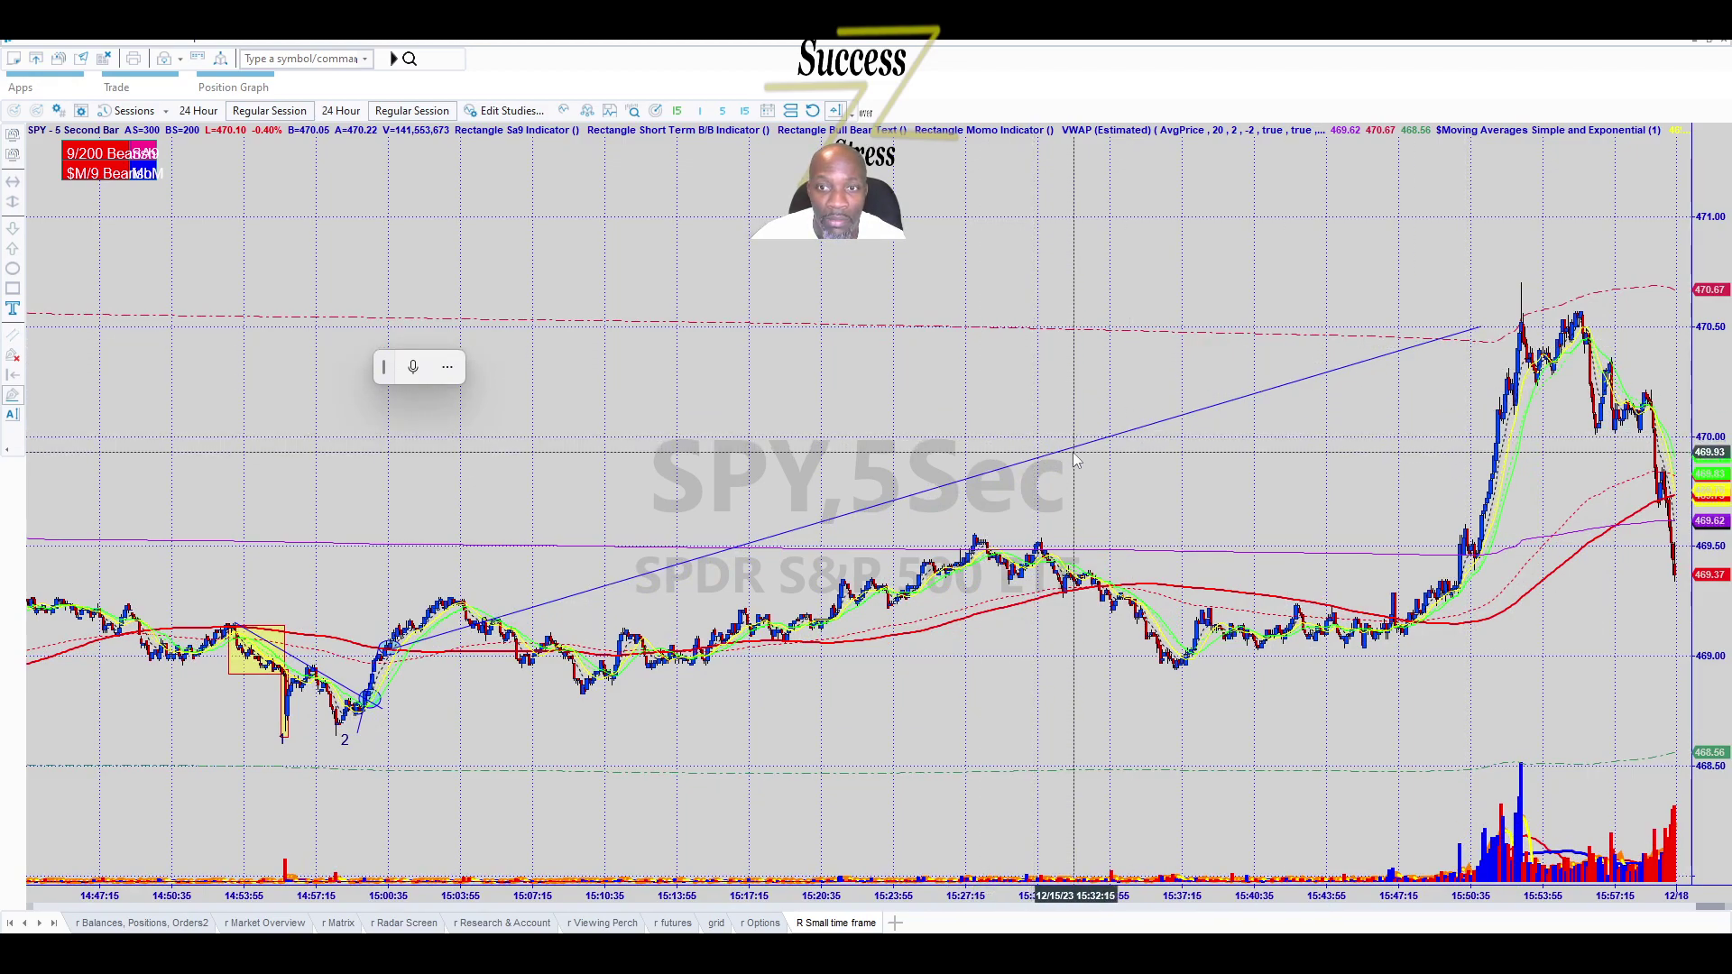
pyautogui.moveTo(1075, 452)
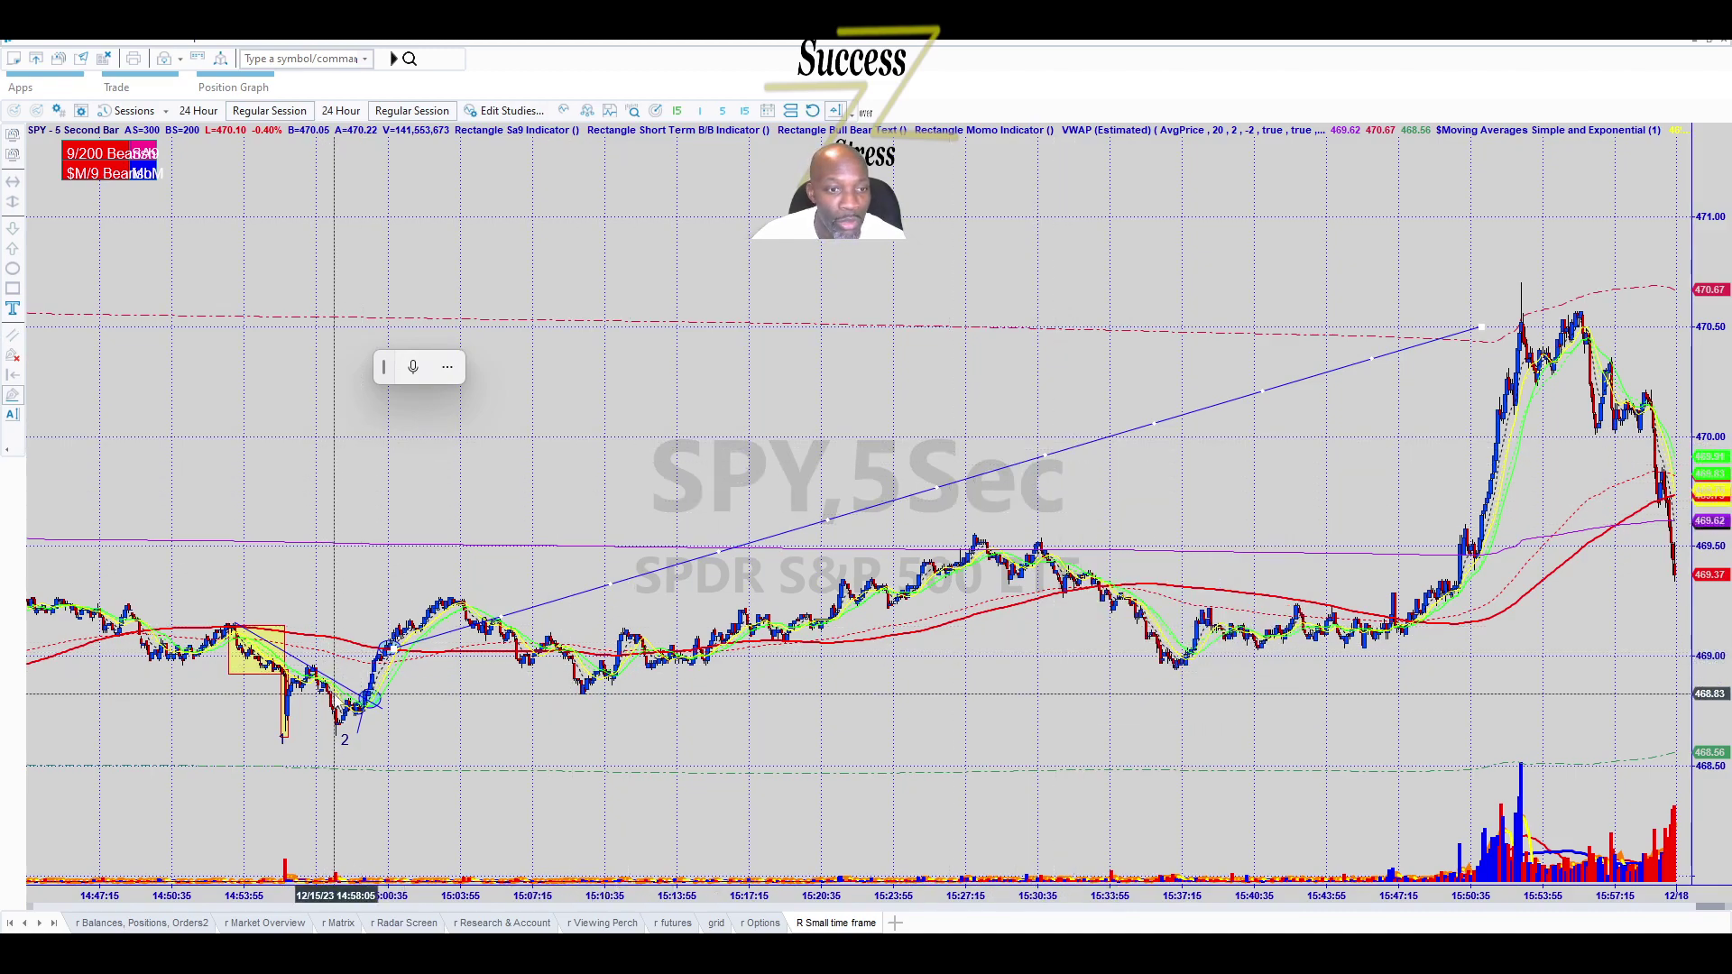
pyautogui.moveTo(361, 720)
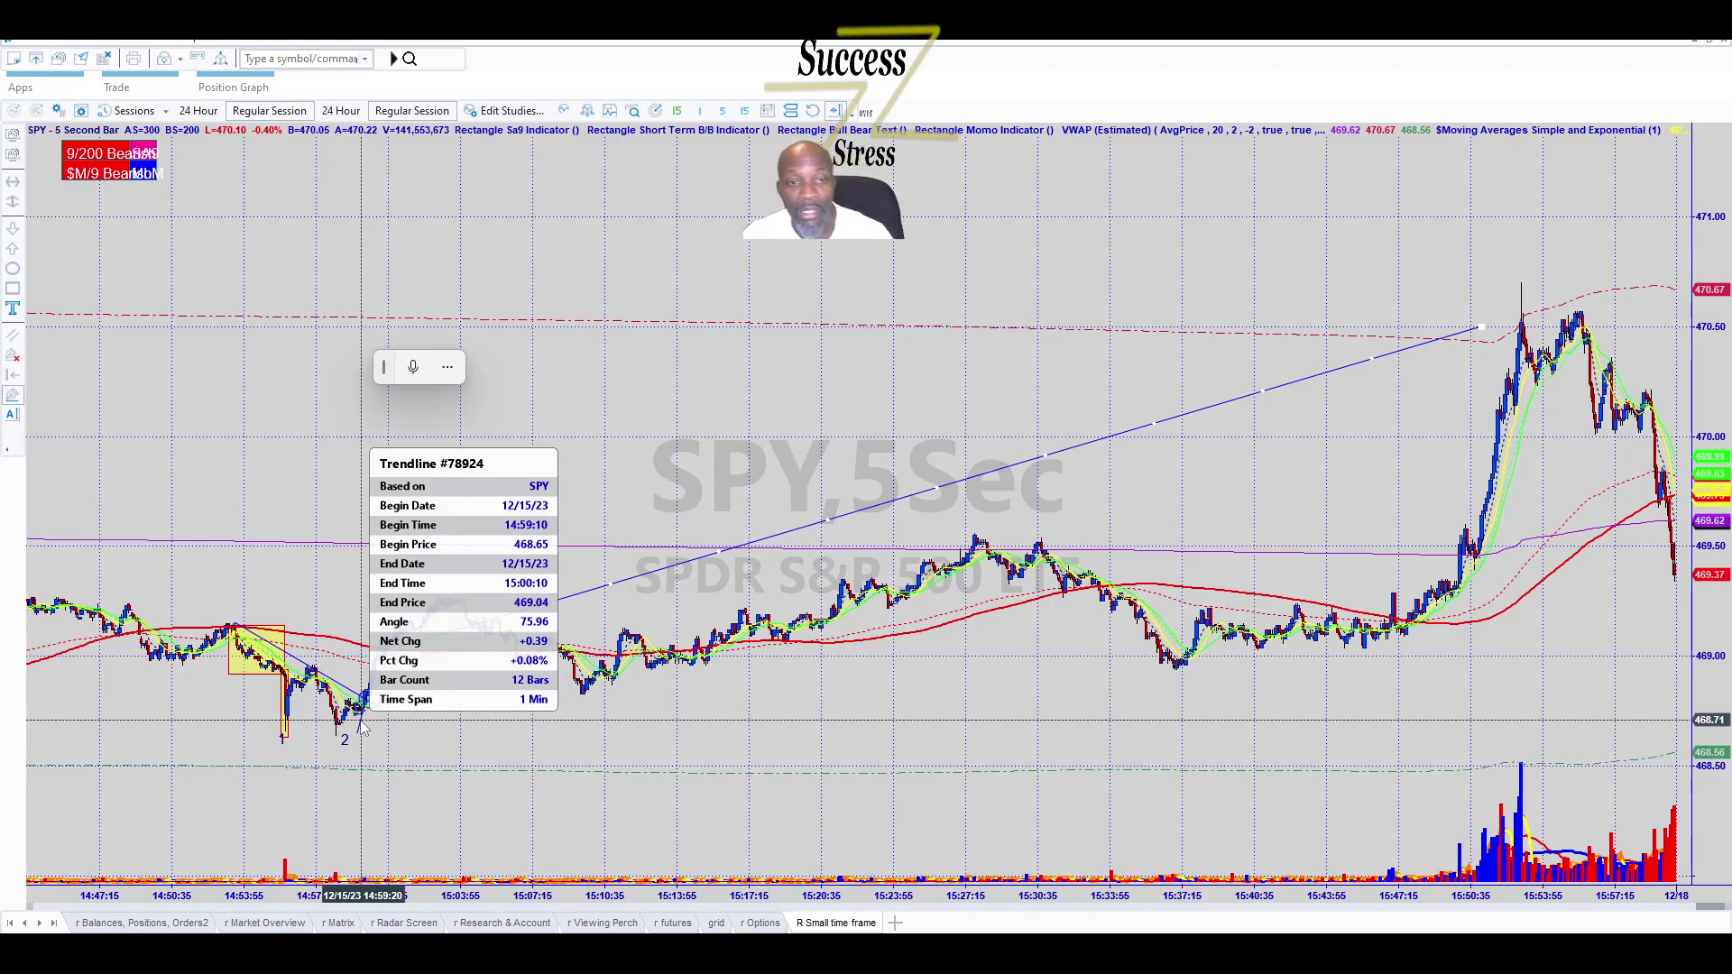
pyautogui.click(361, 720)
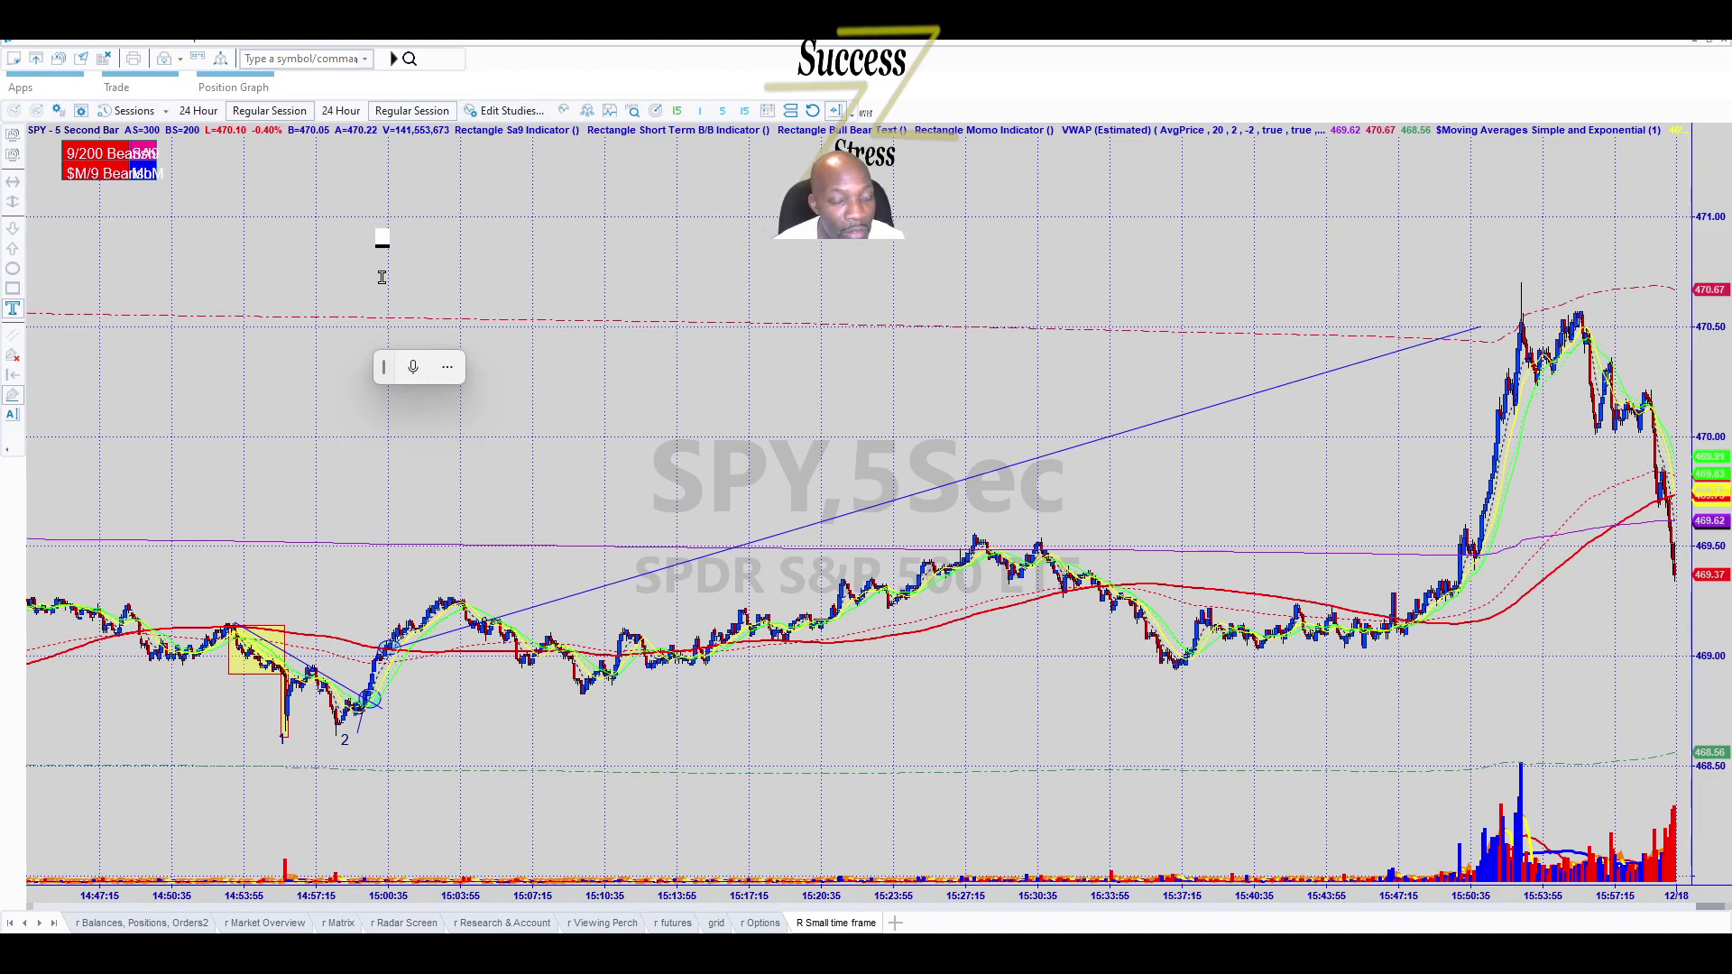
# Add the note "test, retest, flush, large vol bear, break of desc res, break over 200 sma" in the empty area above the price action.
pyautogui.write('test, retest, flush, large')
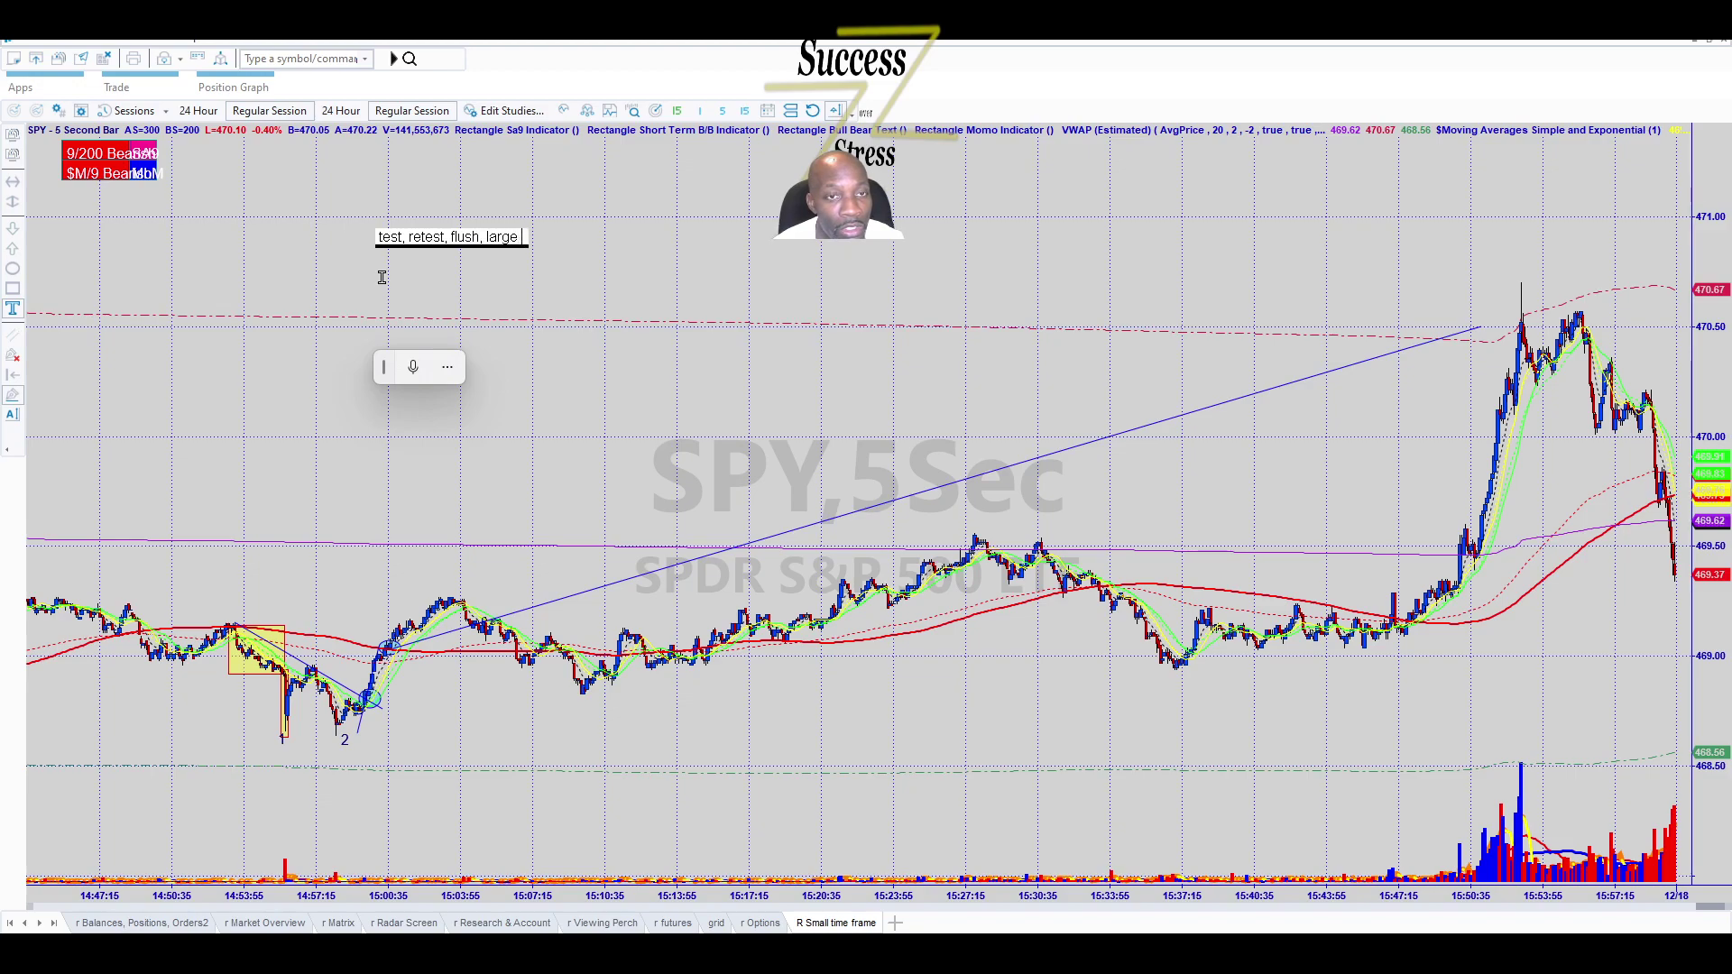
pyautogui.write(' vol ')
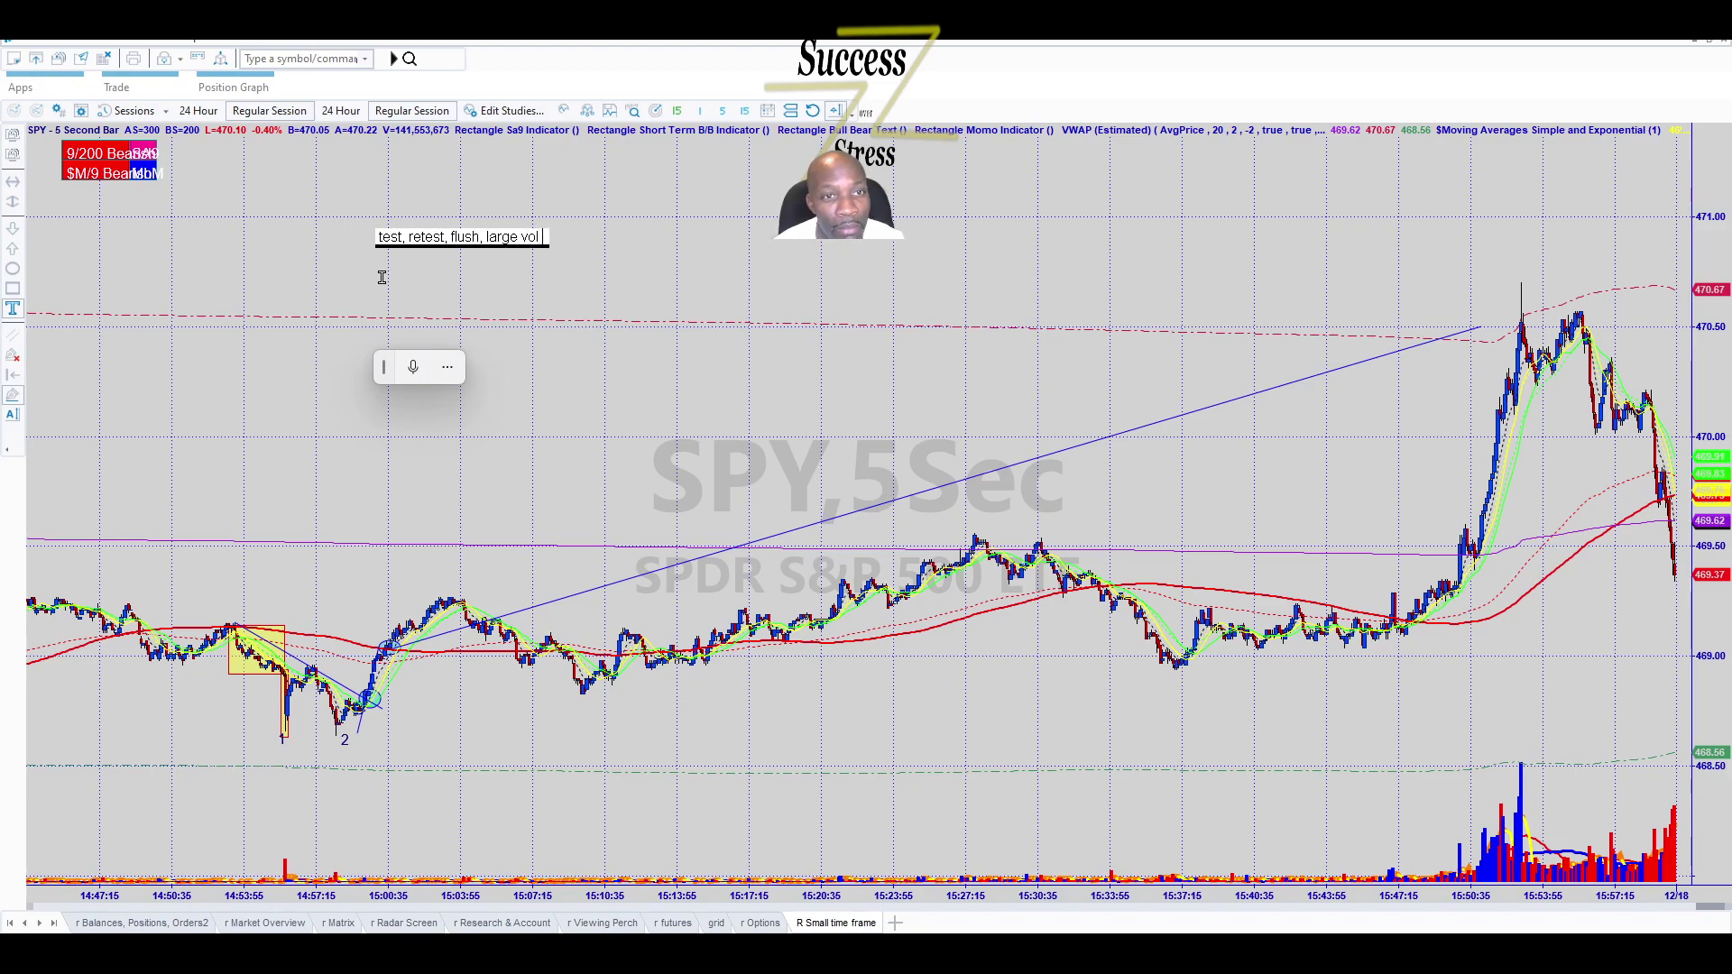
pyautogui.write('bear, break of t')
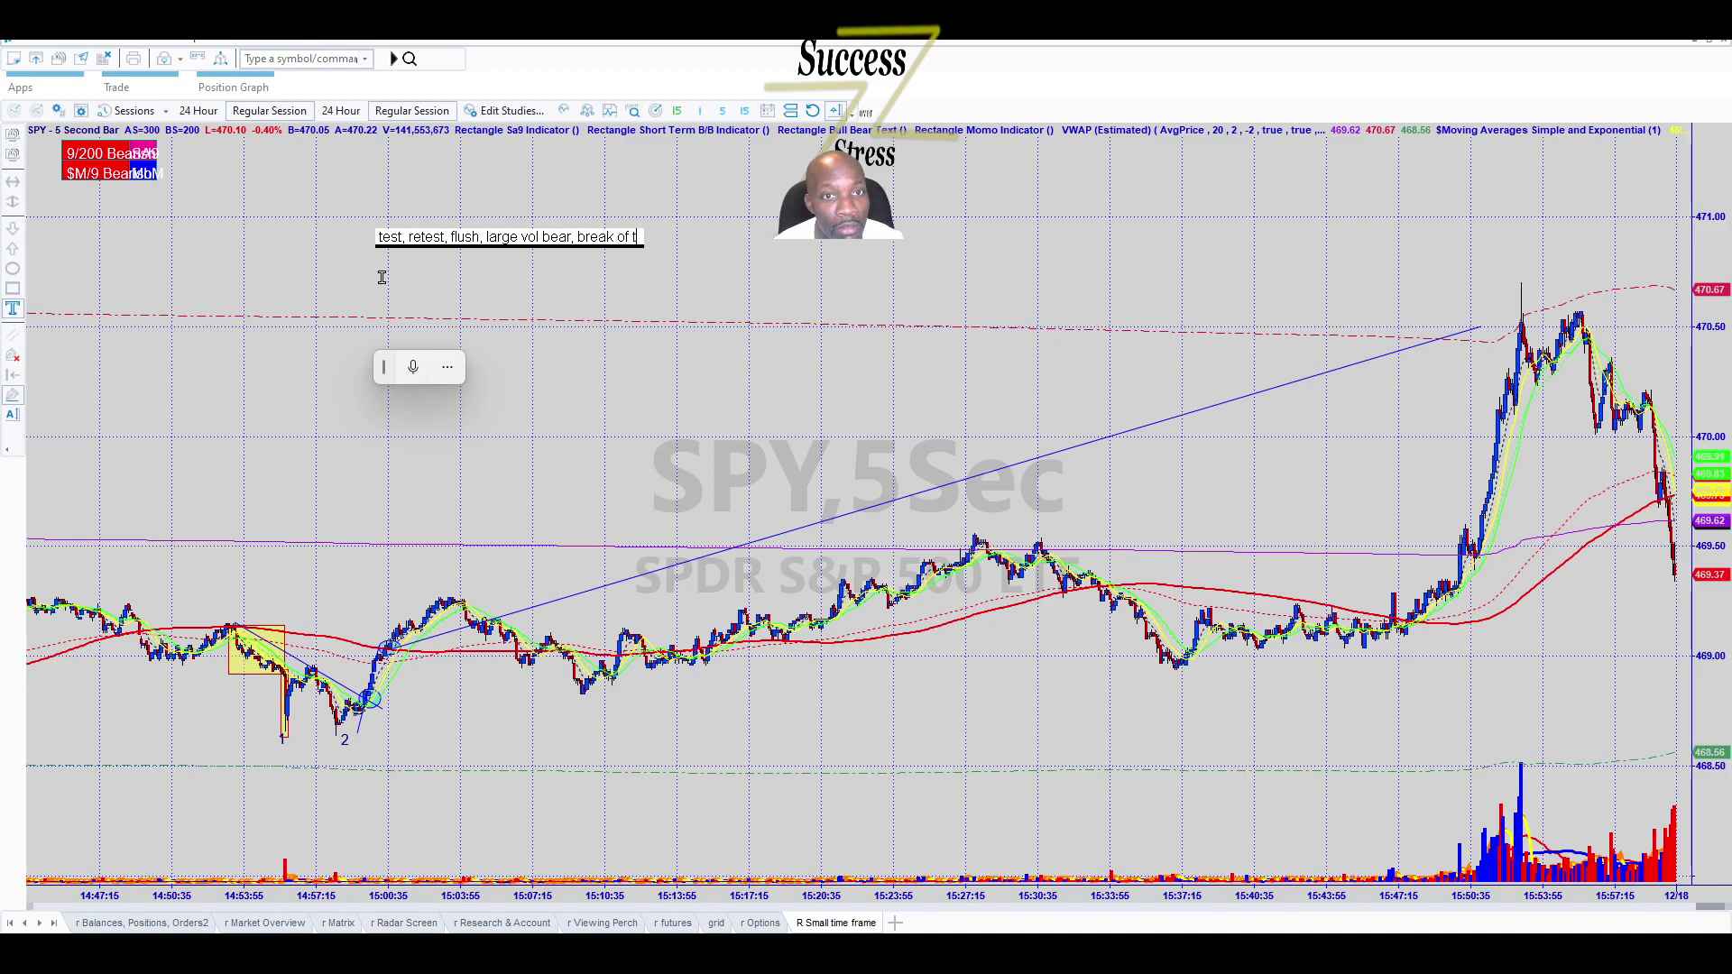
pyautogui.press('BackSpace')
pyautogui.write('desc res')
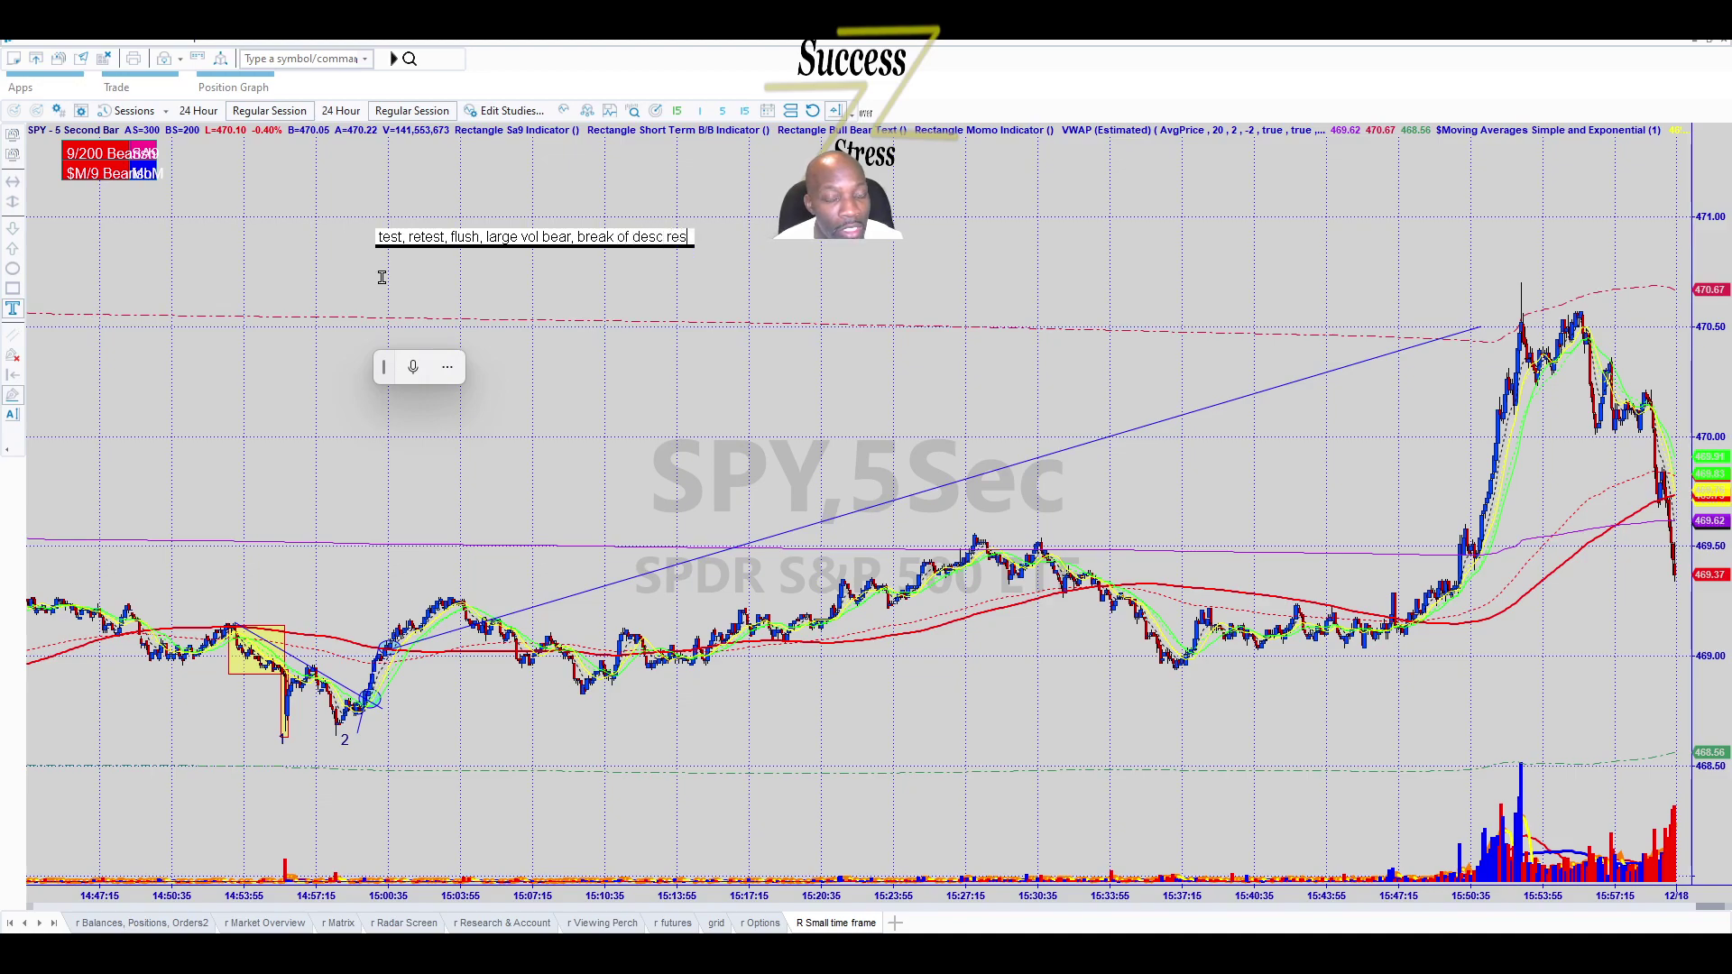
pyautogui.write(', break over 200 ema')
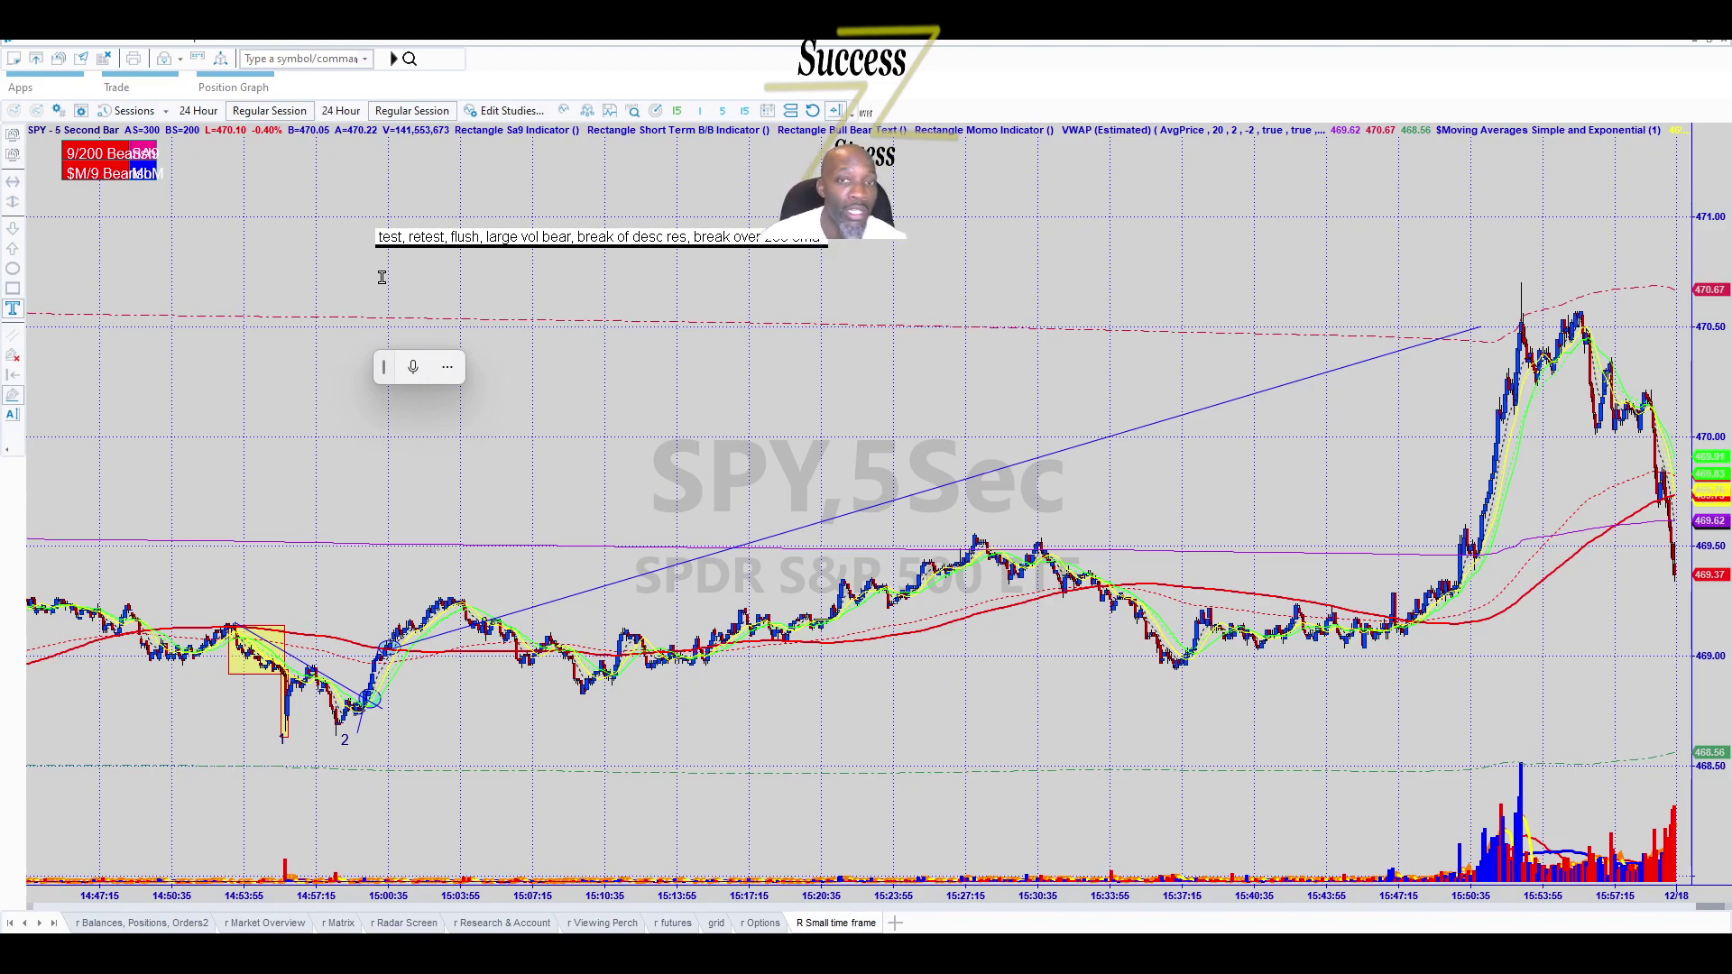
pyautogui.click(436, 284)
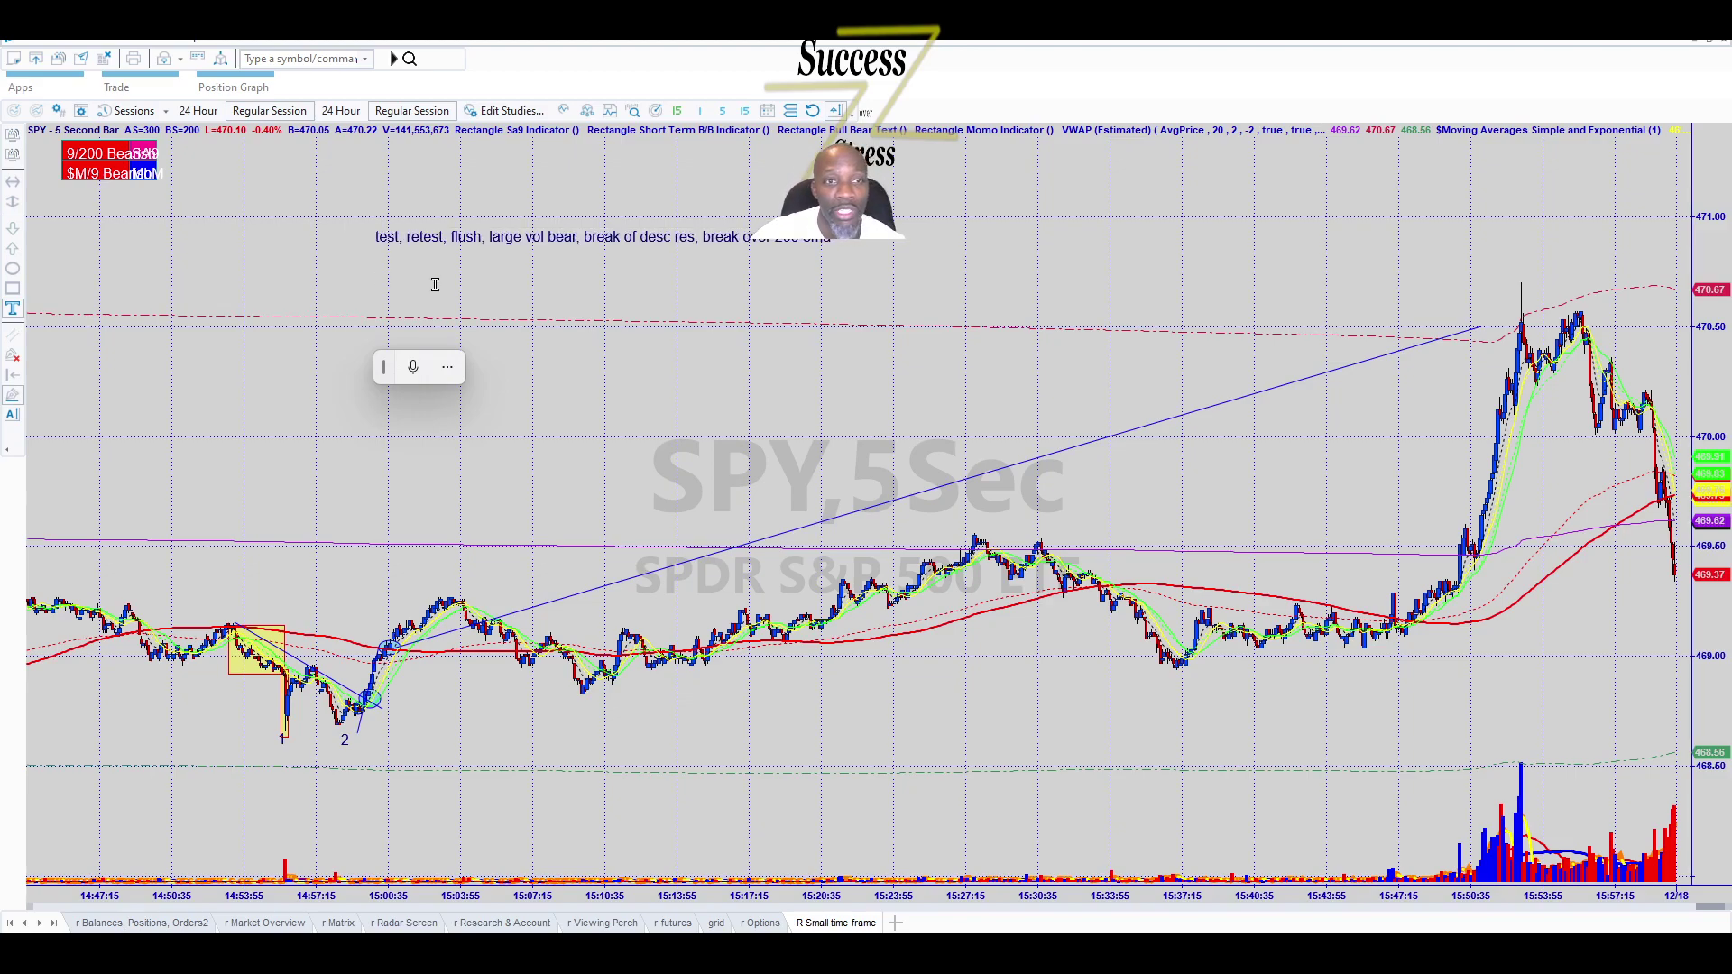
# Start a second text note on the SPY chart below the first one.
pyautogui.click(572, 343)
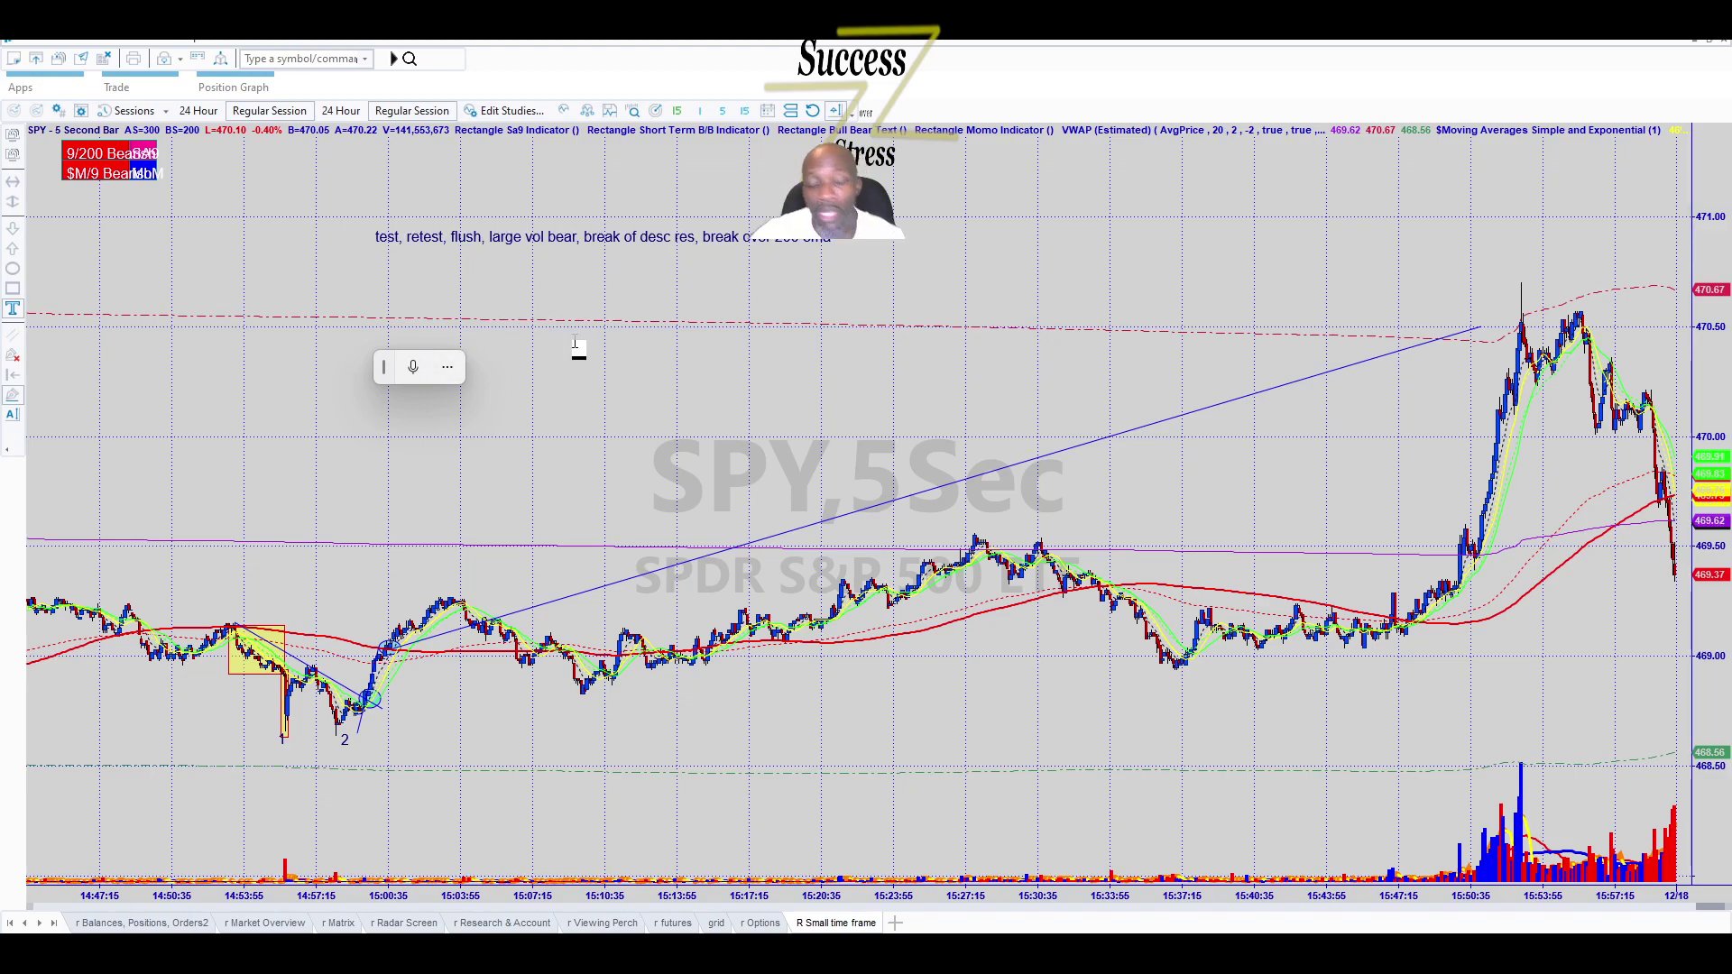